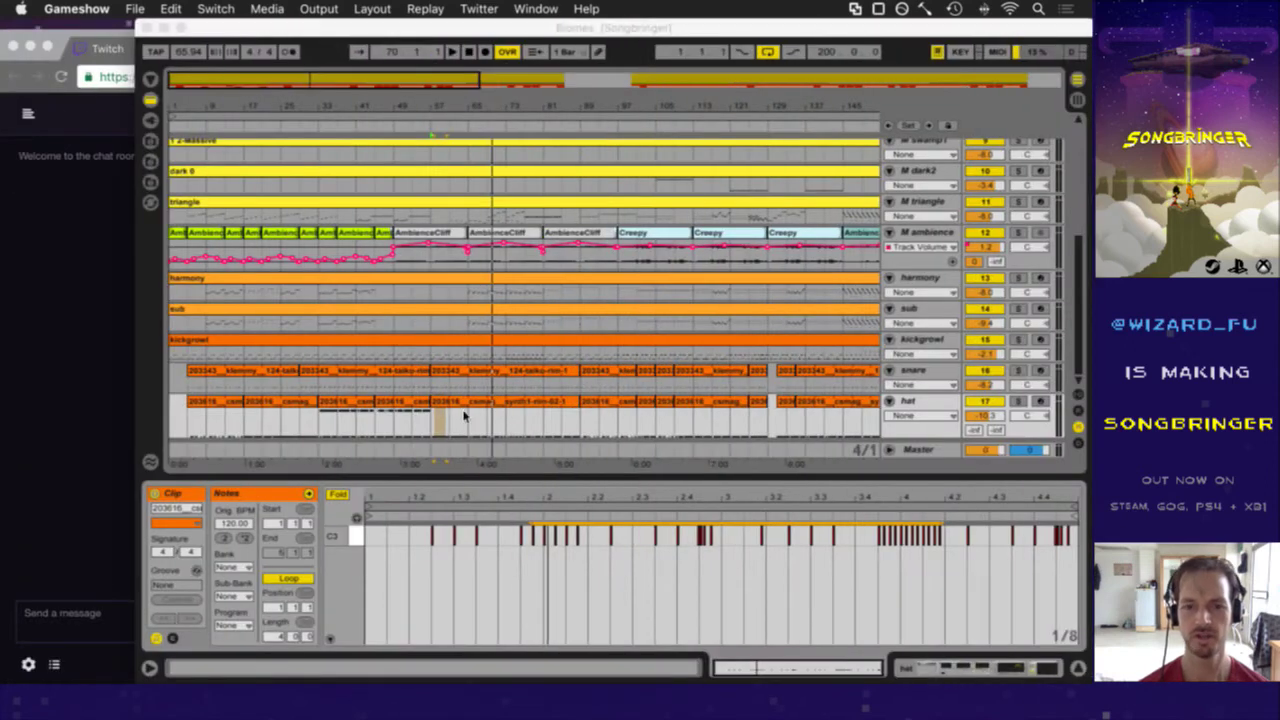
- Place the insert marker at bar 57 on the hat track and check the Twitch chat
click(430, 426)
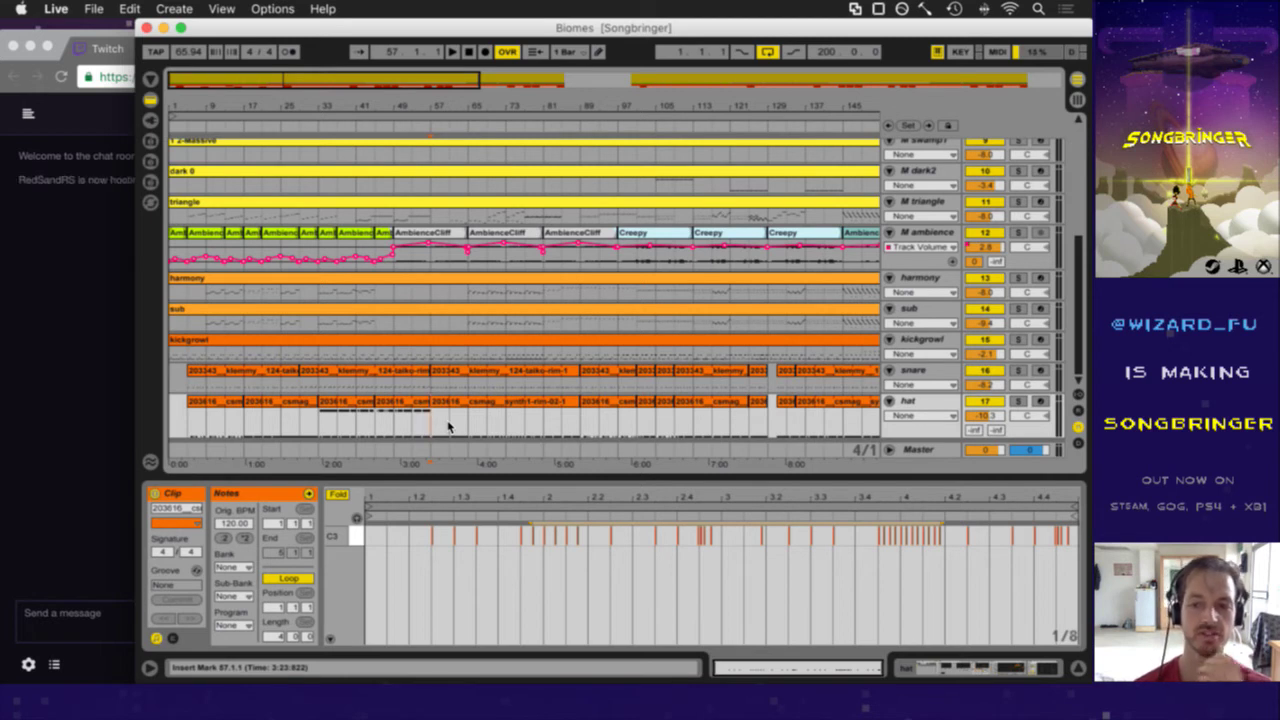
click(67, 273)
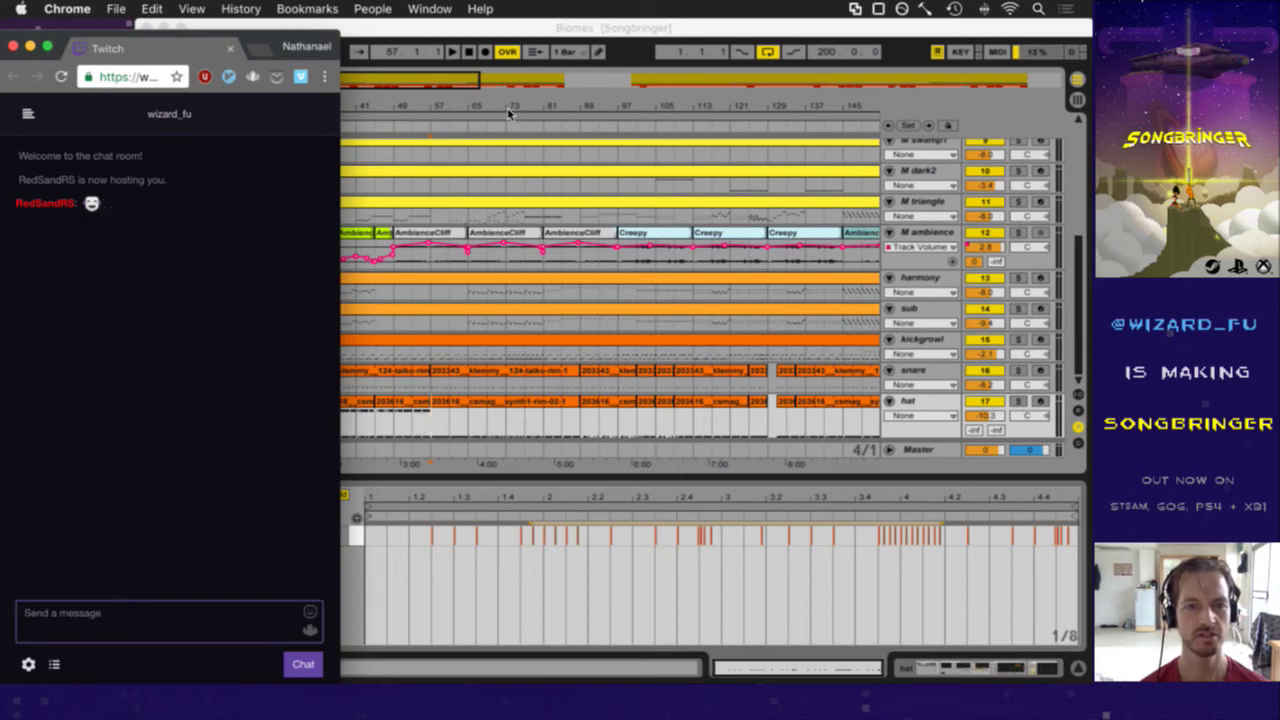
click(618, 60)
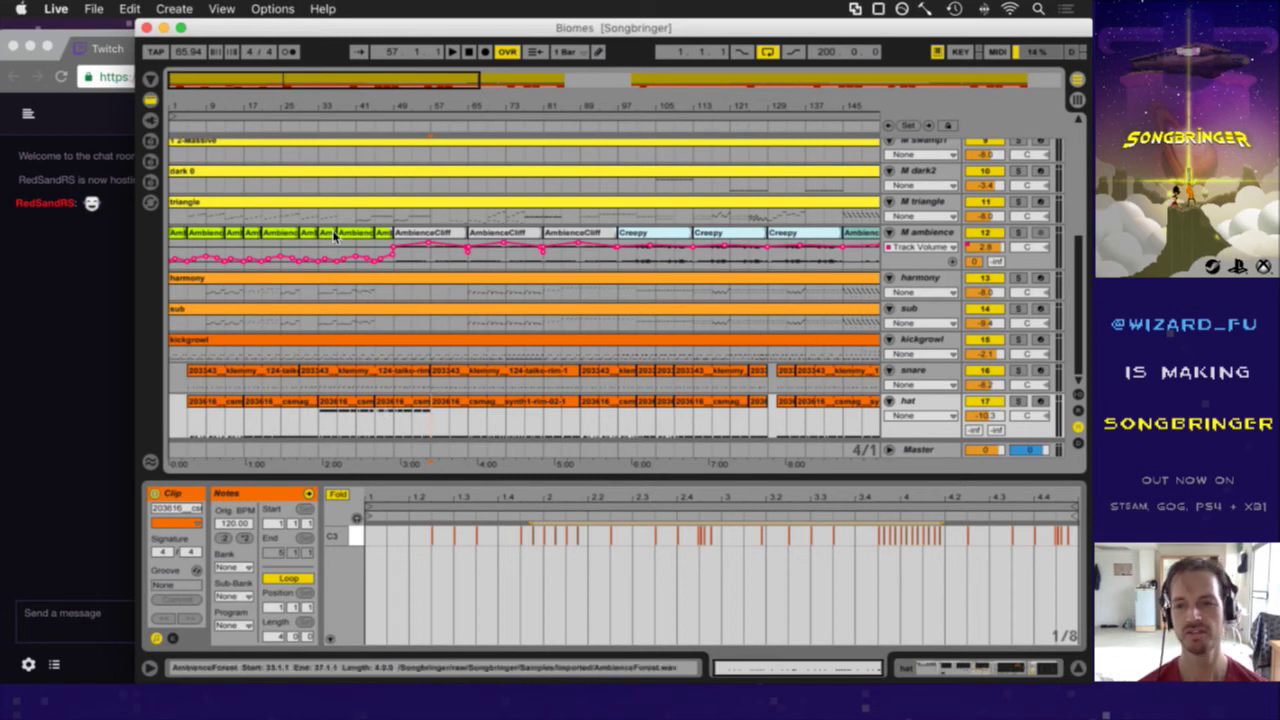
- Show the Master track's Limiter and Spectrum devices and play the arrangement from bar 17
drag(505, 112, 508, 100)
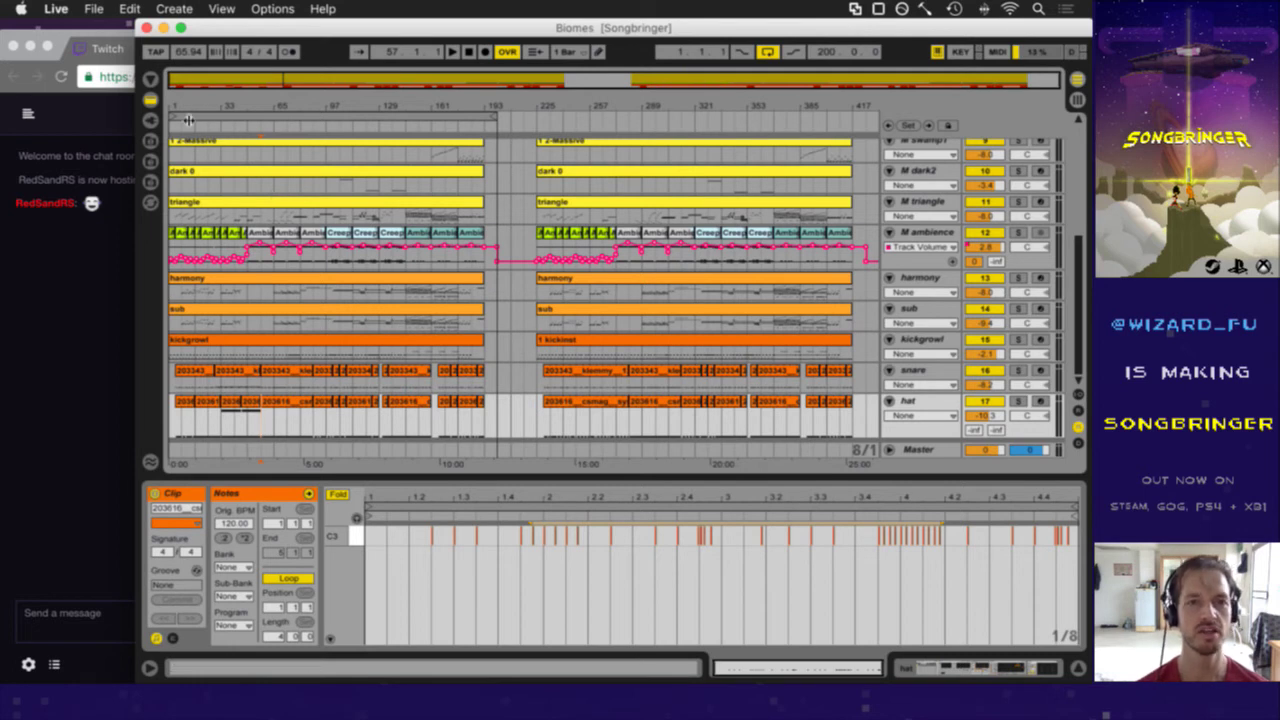
drag(191, 102, 193, 108)
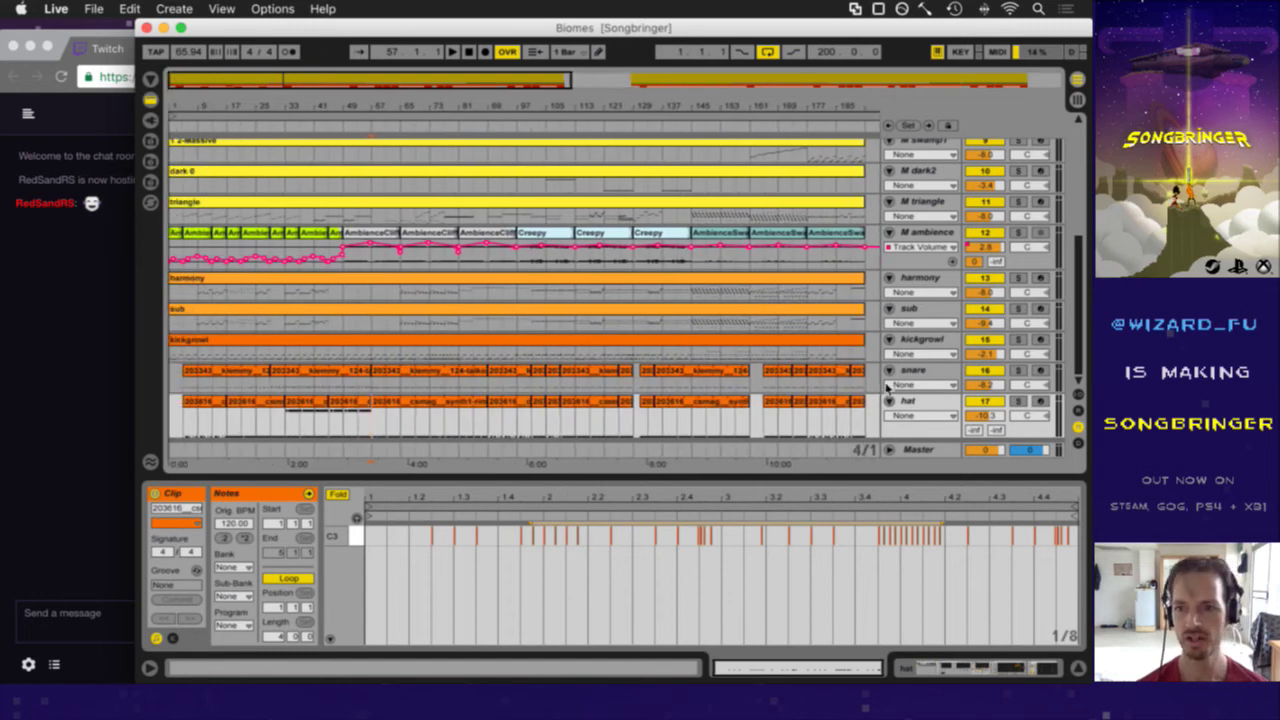
key(Tab)
key(Tab)
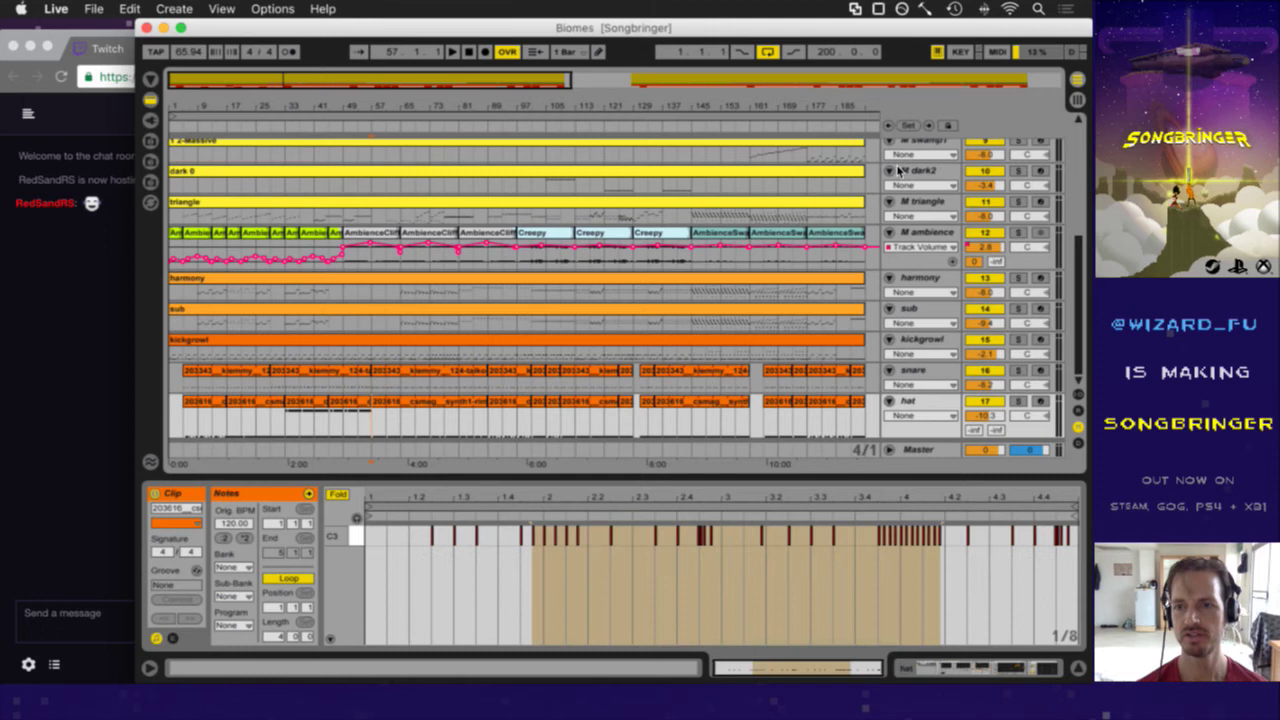
click(912, 451)
key(shift+Tab)
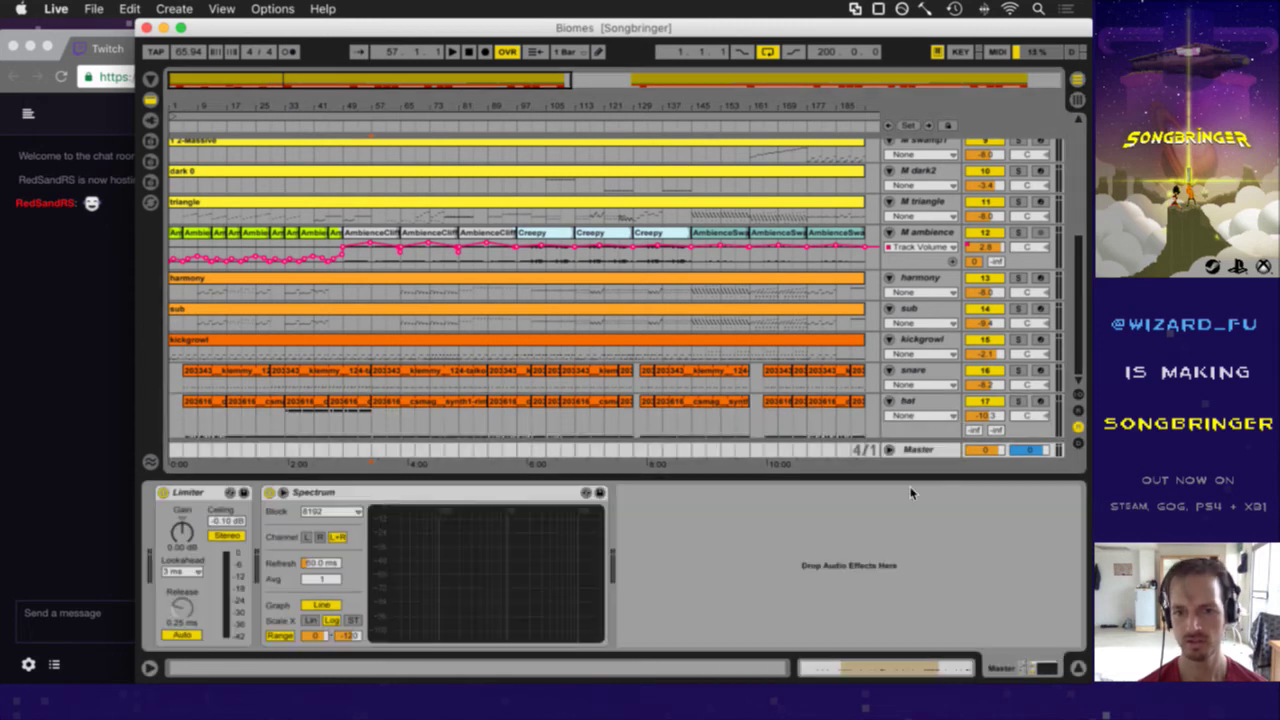
click(228, 428)
key(space)
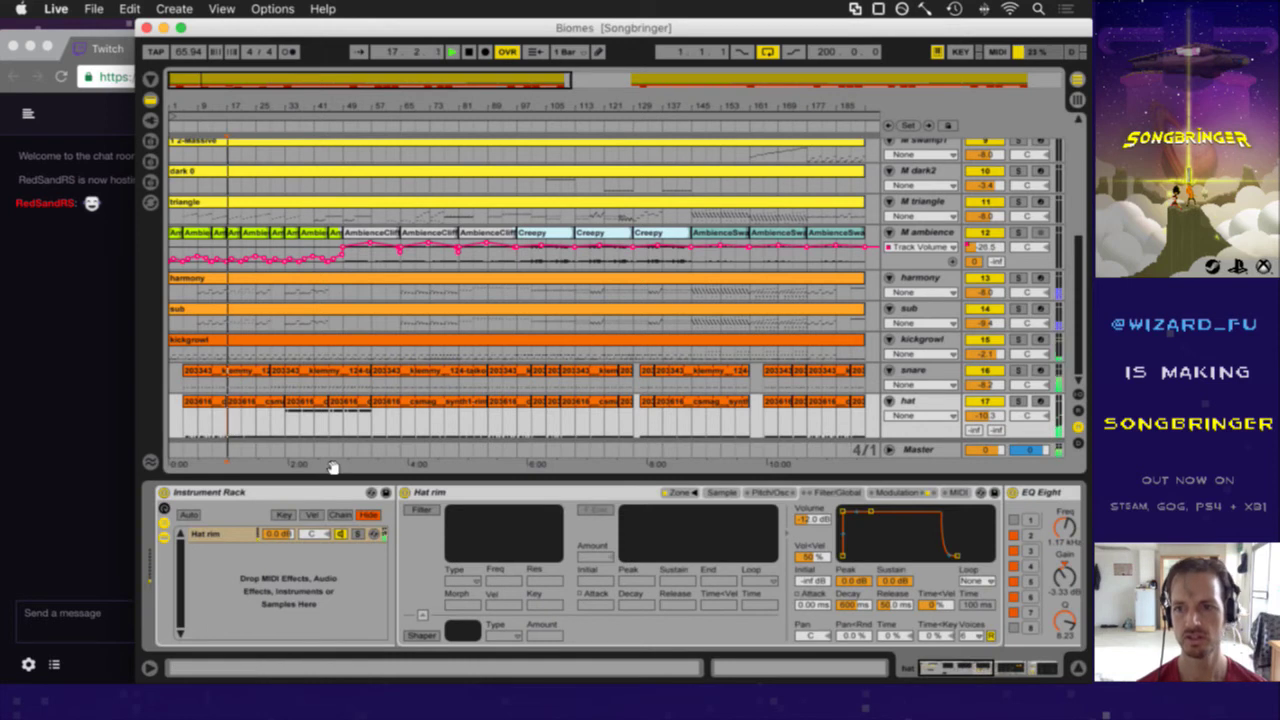
- Switch to Gameshow to check the stream and recording status, and minimize its window
key(F4)
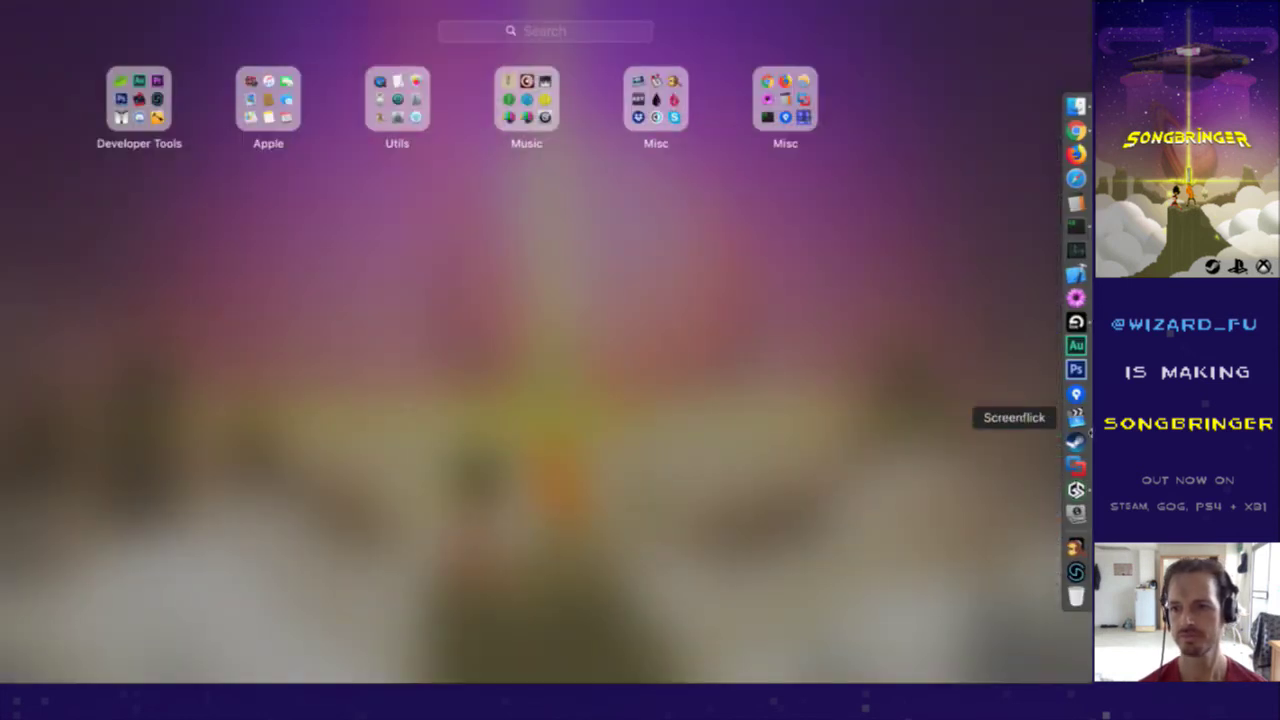
click(1077, 490)
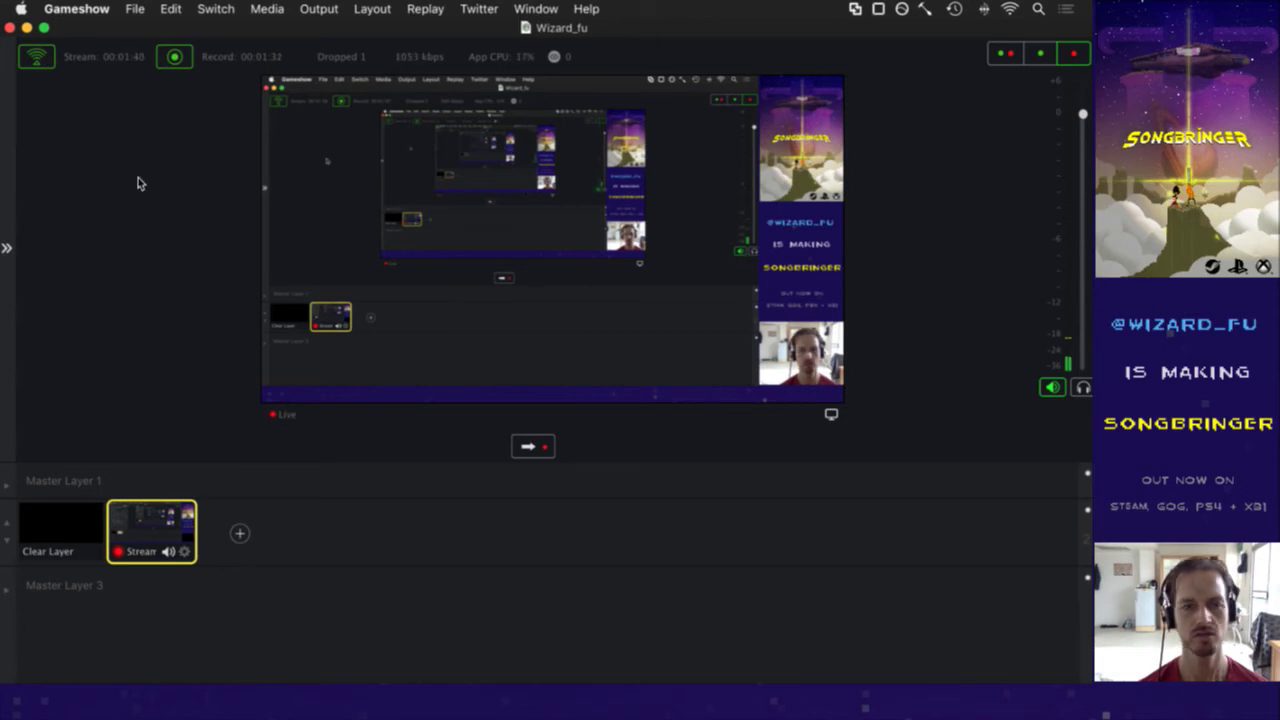
click(27, 27)
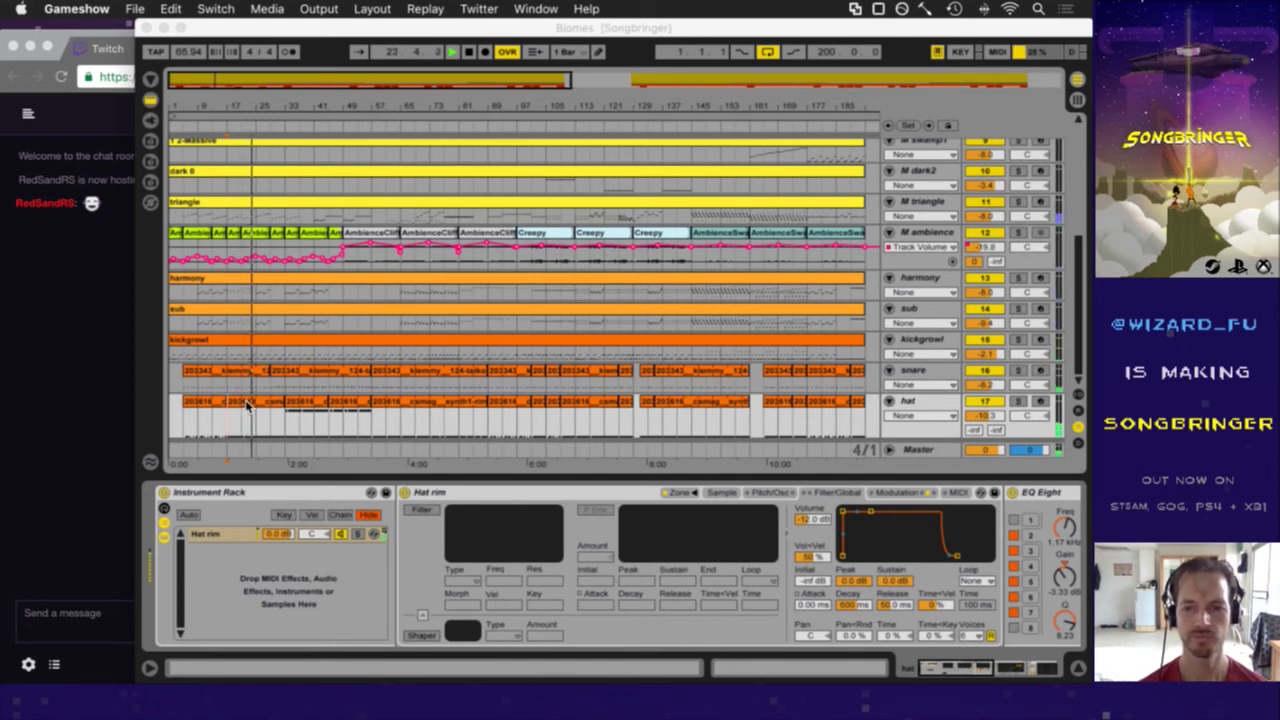
- Examine the Master track's Spectrum while the arrangement plays
click(907, 449)
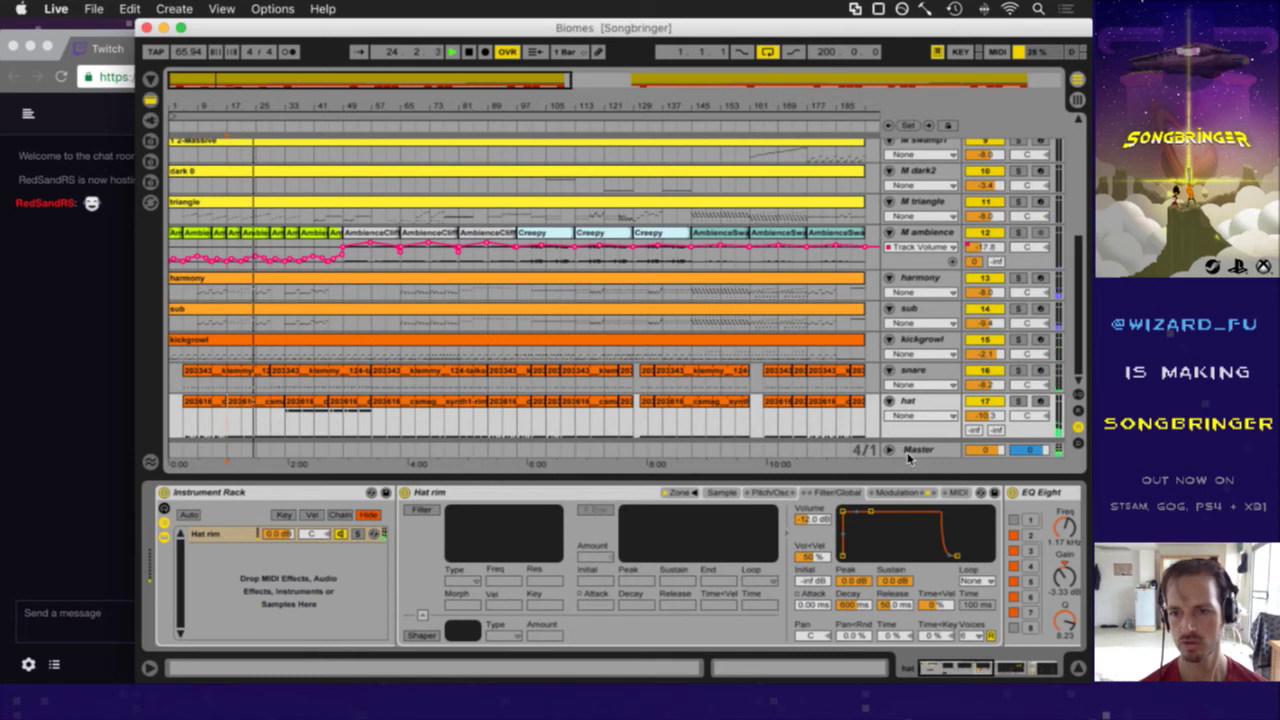
click(910, 454)
mouse_move(503, 521)
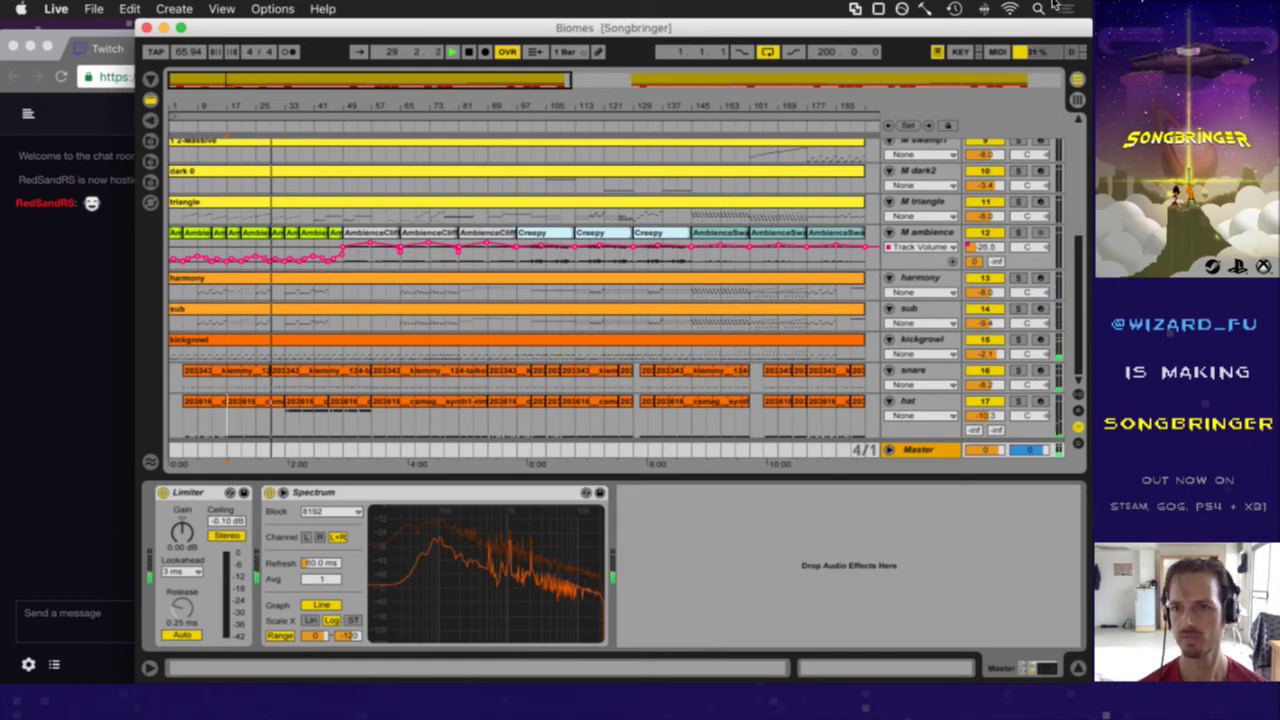
- Examine the Session view mixer levels and the EQ Eight and Spectrum devices on return track A
key(Tab)
click(905, 115)
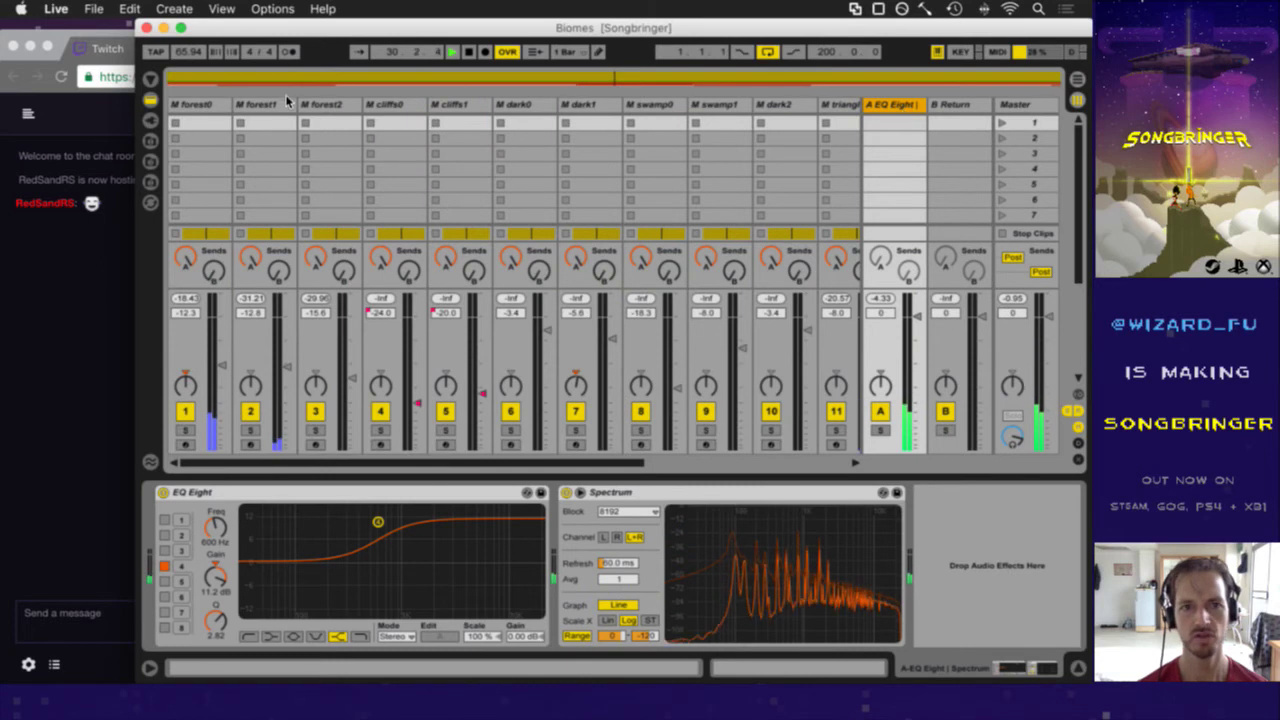
drag(461, 463, 570, 462)
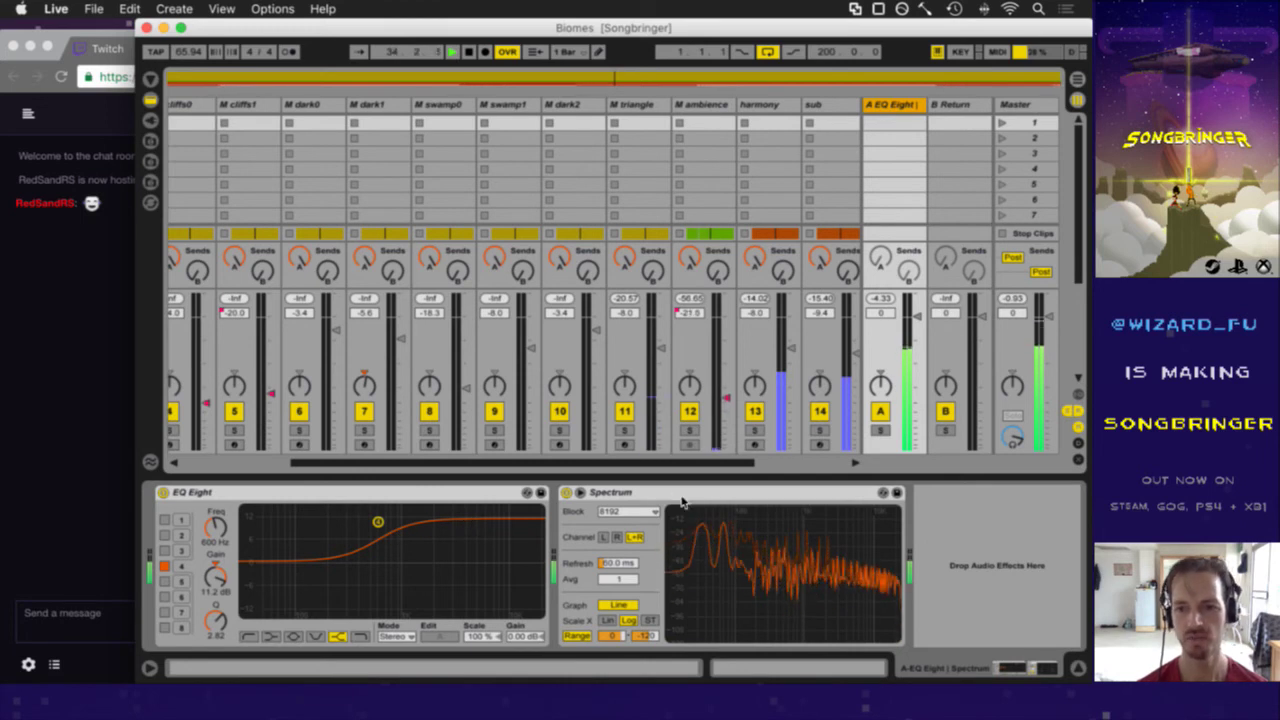
- Return to the Arrangement view and select bars 49 to 53 on the kickgrowl track to inspect its devices
key(Tab)
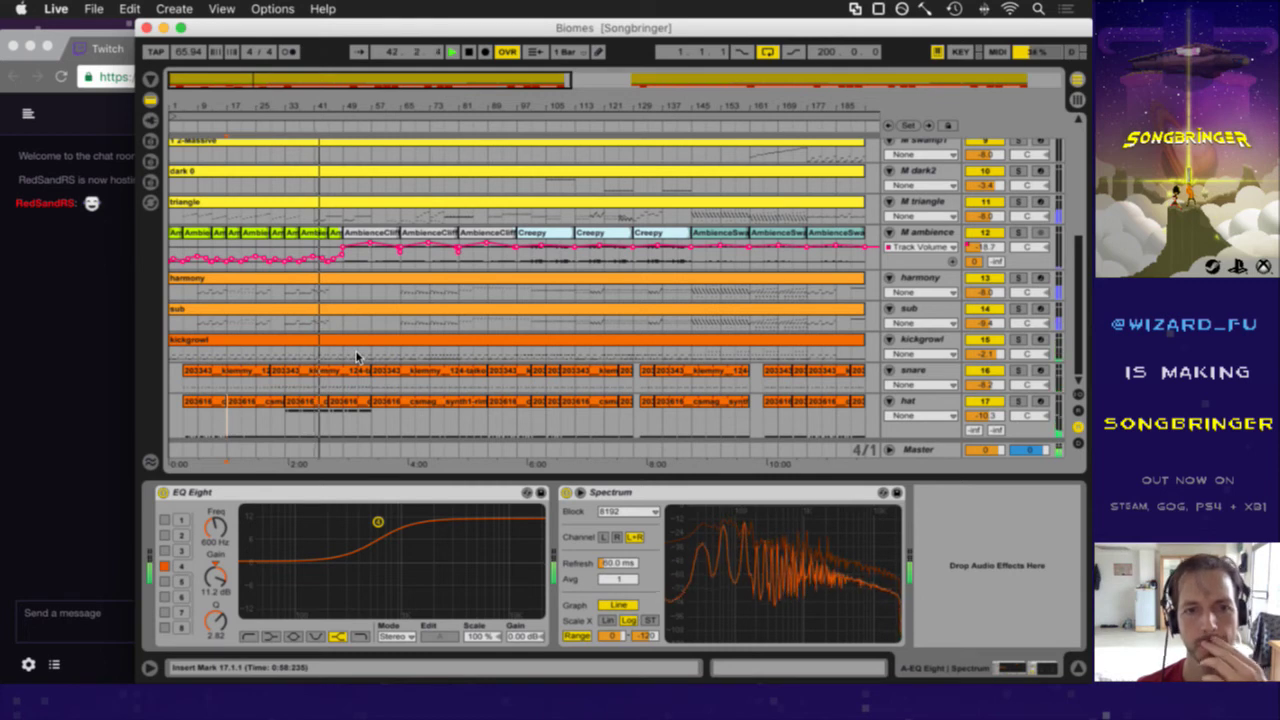
drag(356, 357, 261, 349)
click(262, 348)
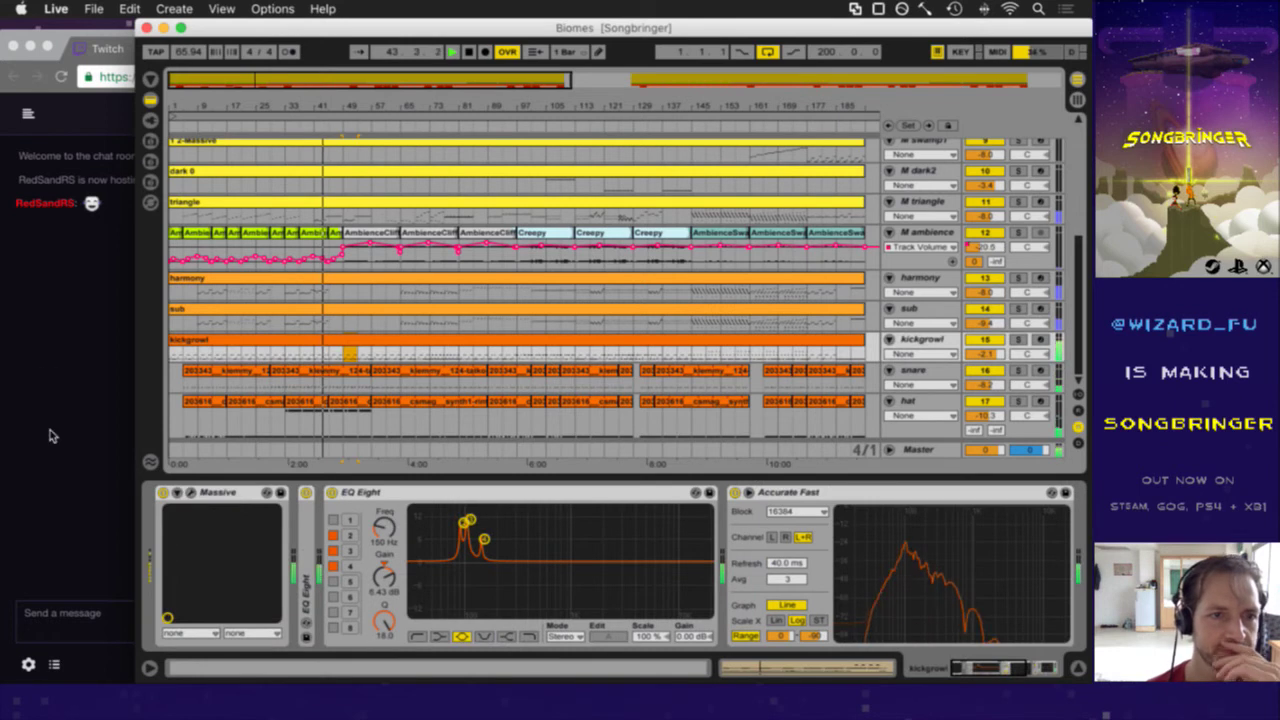
- Send "HeyGuys" in the Twitch chat and return to the Live set
click(60, 634)
text(HeyGuys)
key(Return)
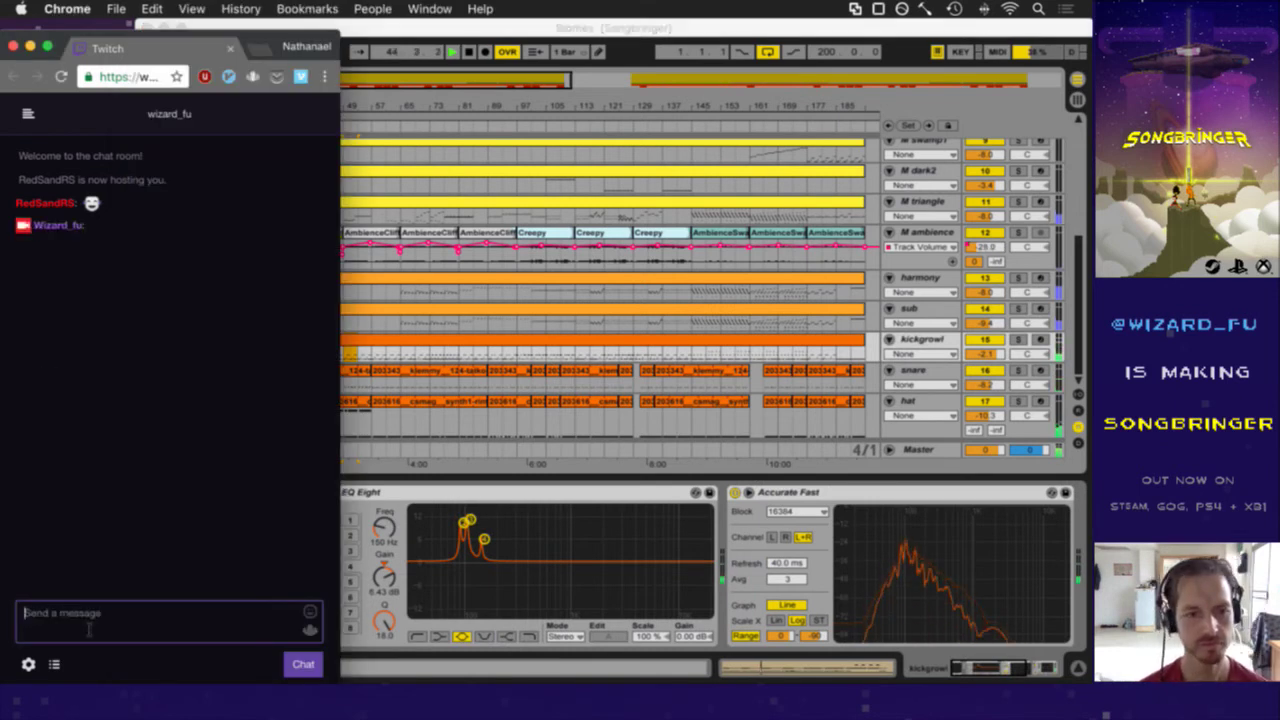
click(619, 56)
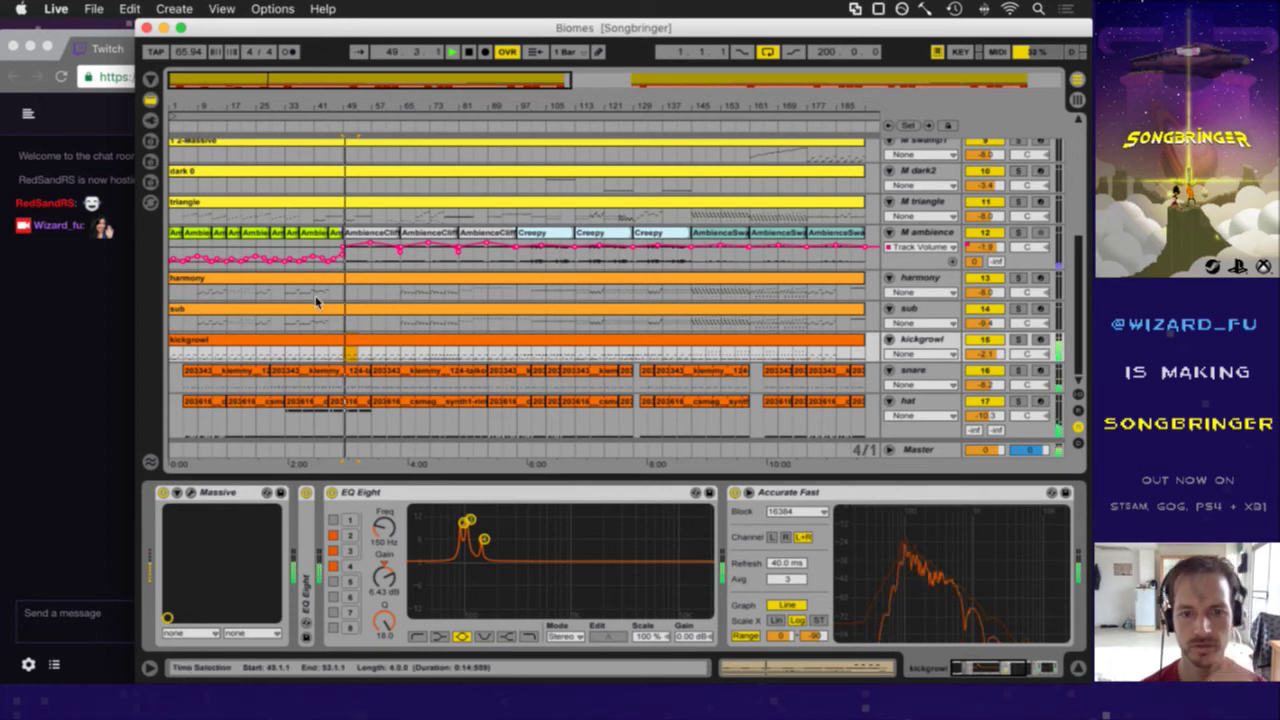
- Open the hat clip at bar 45 and select all of its C3 and C4 notes
click(344, 426)
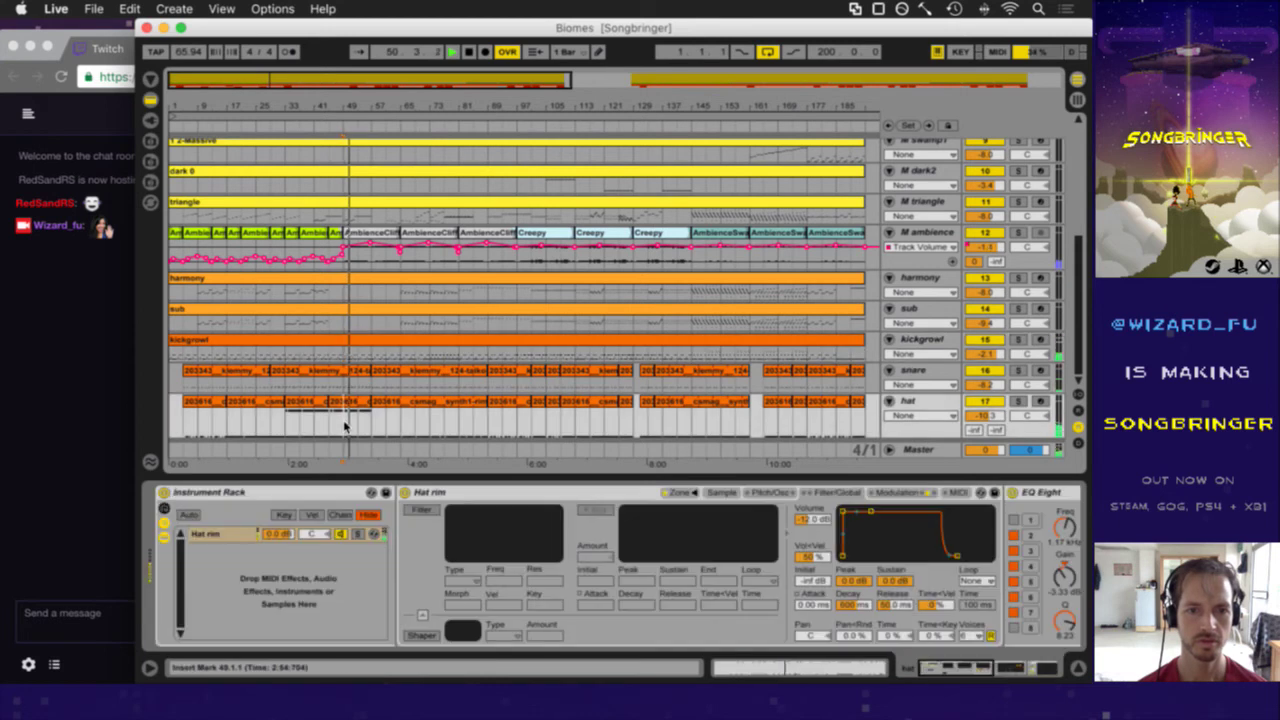
click(336, 403)
double_click(338, 424)
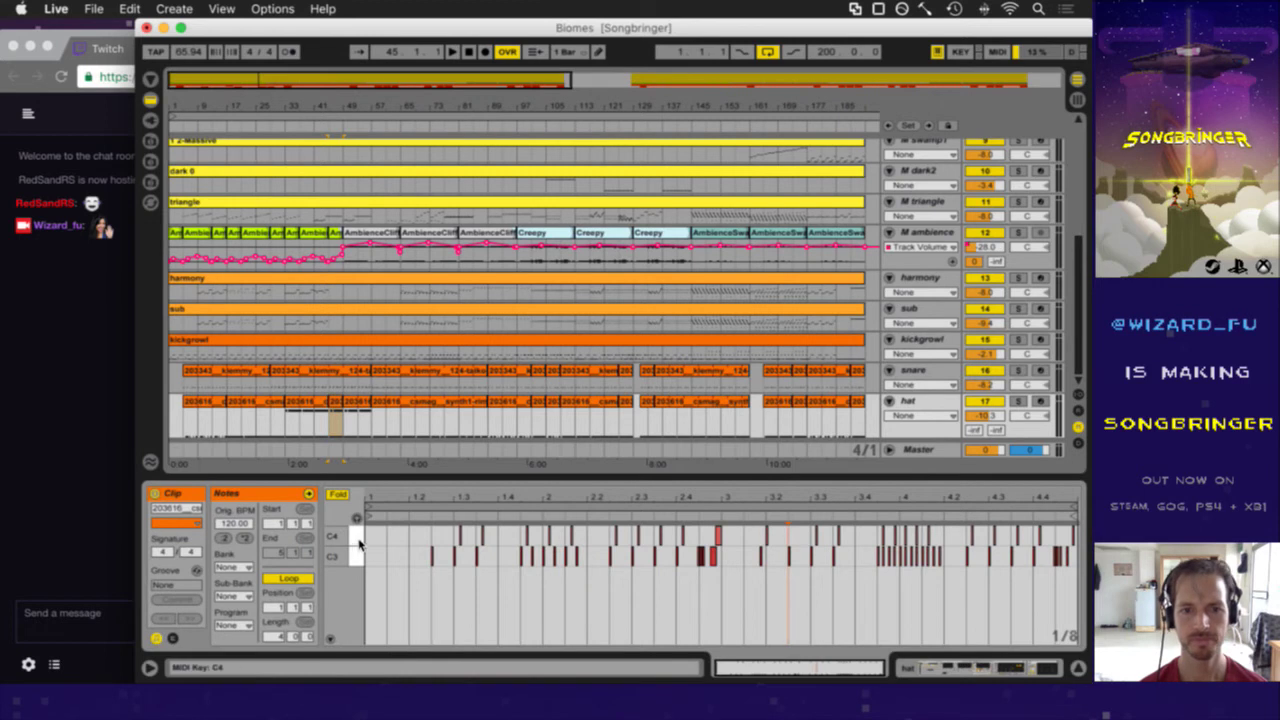
key(super+a)
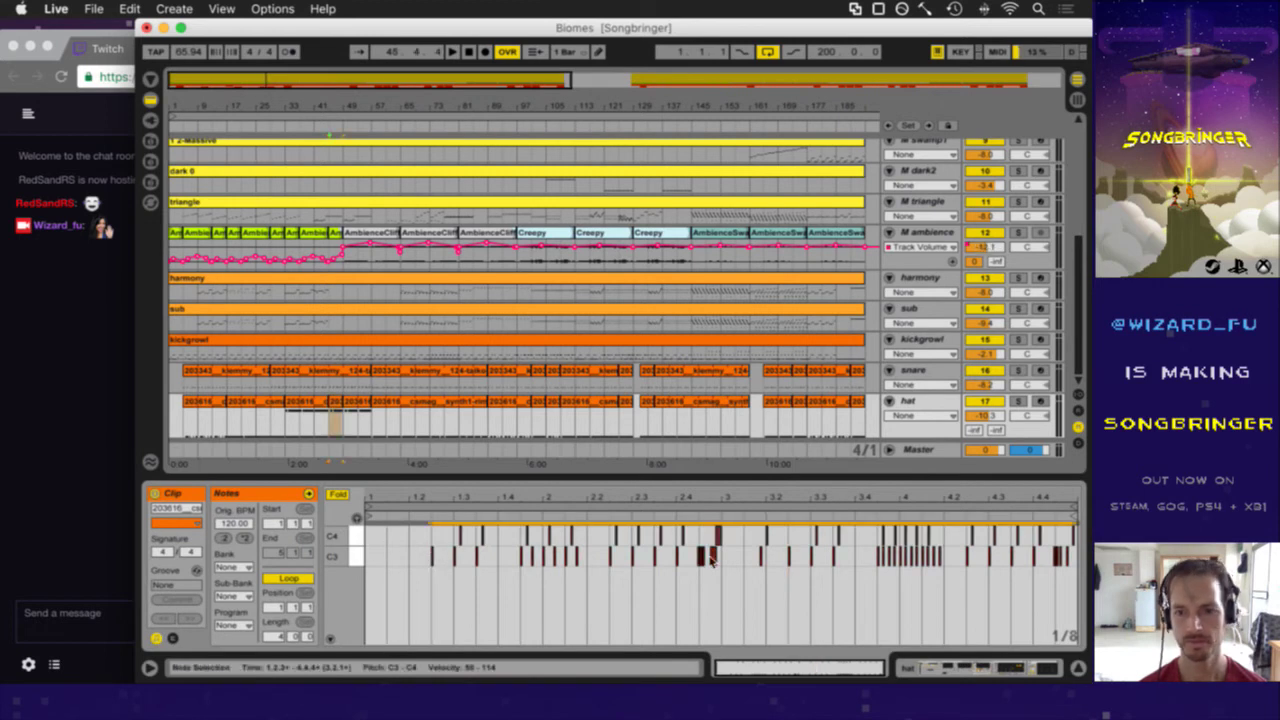
drag(713, 561, 713, 561)
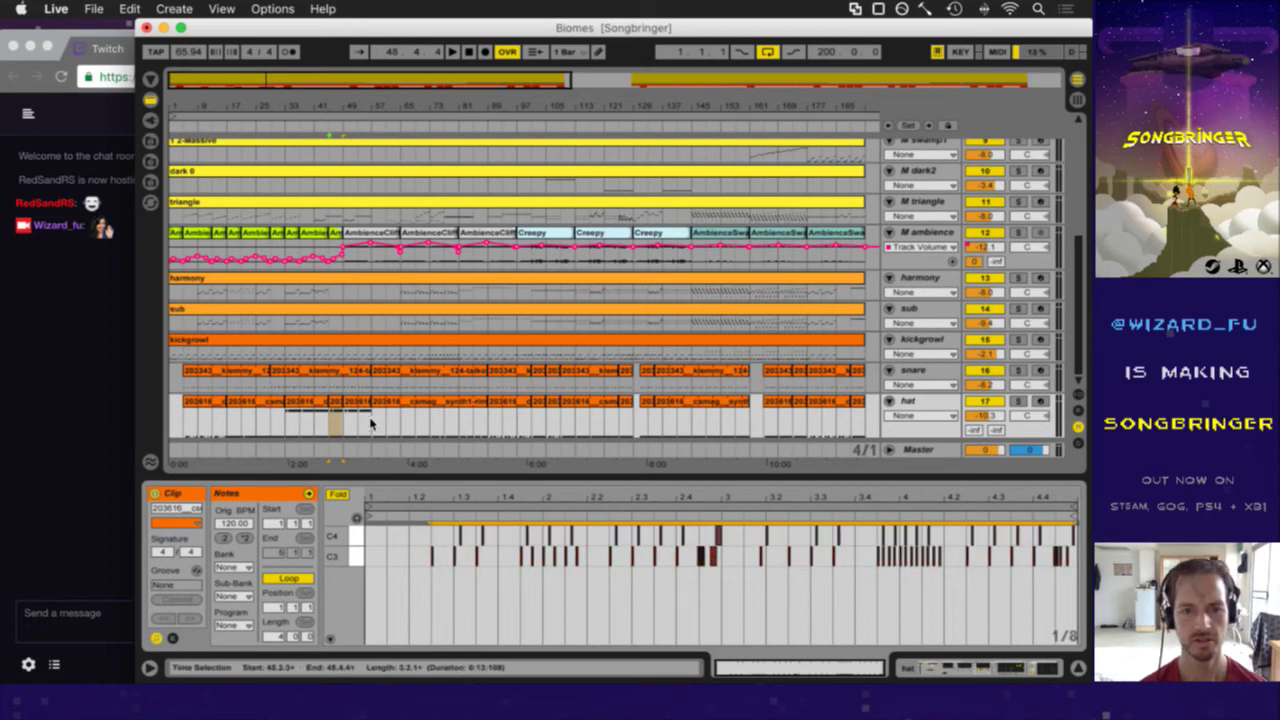
- Play from bar 41 and extend the hat clip that starts there to end at bar 57
click(319, 424)
key(space)
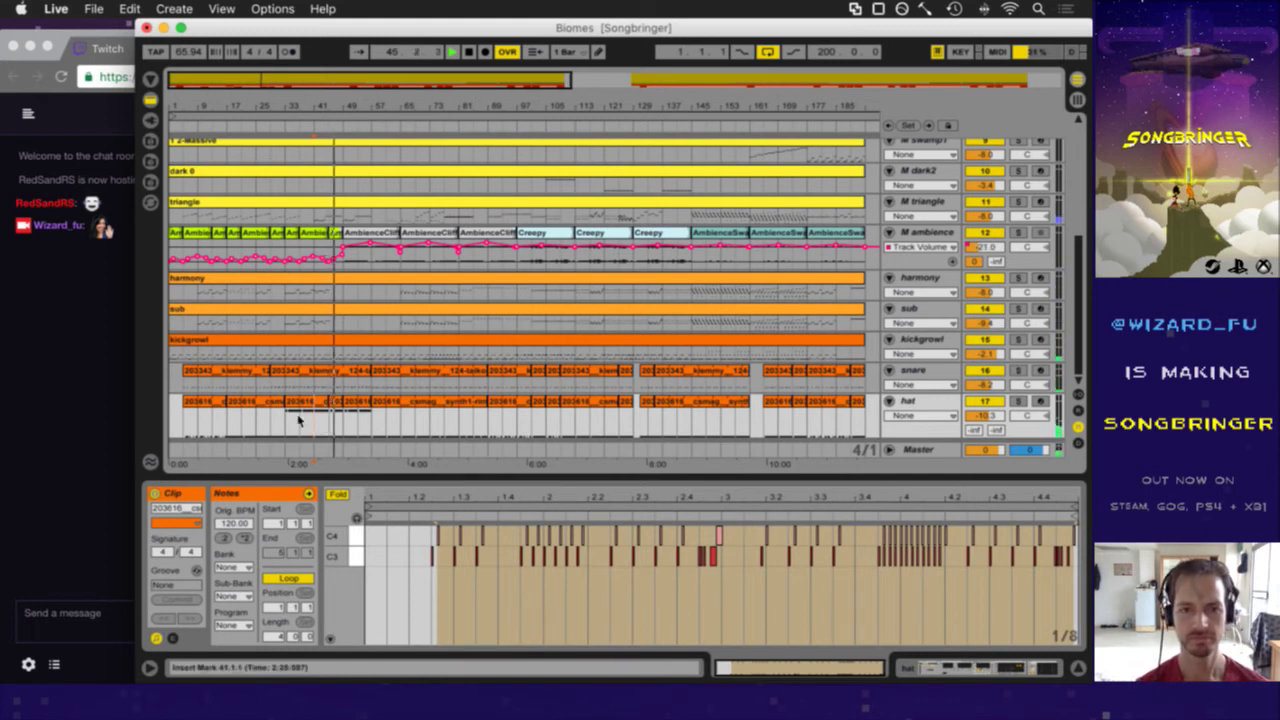
click(332, 410)
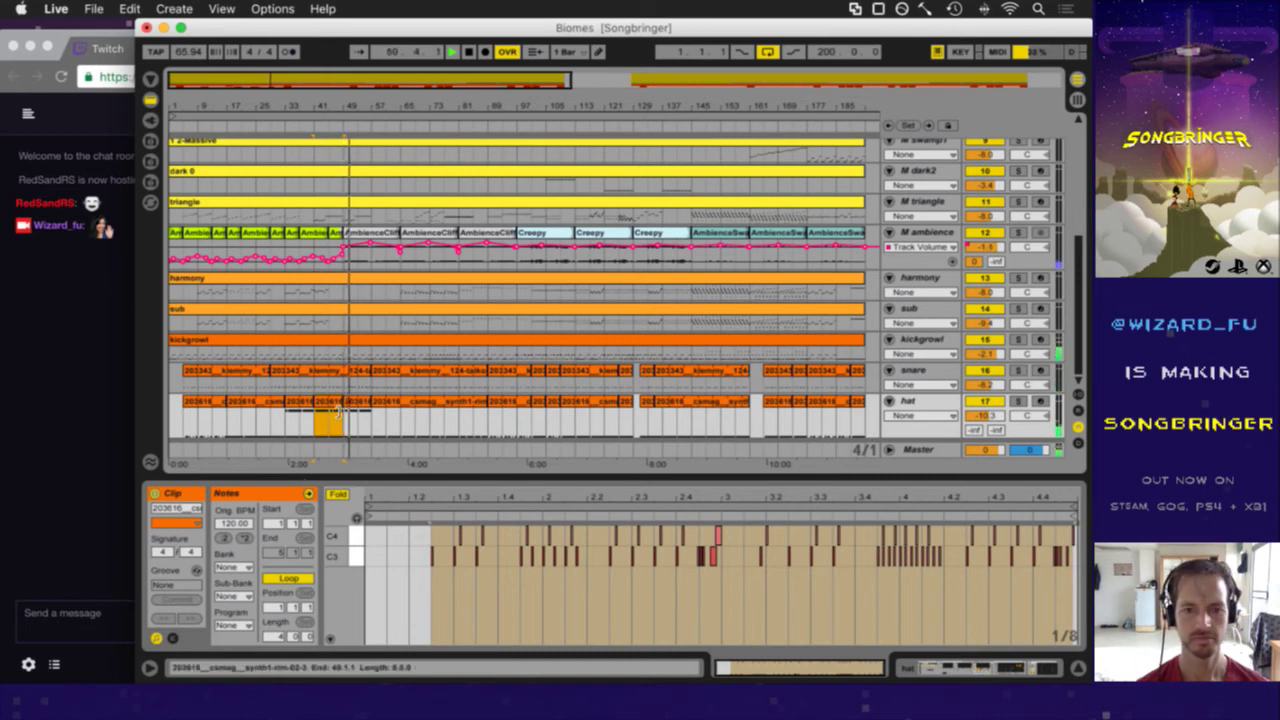
drag(340, 410, 365, 418)
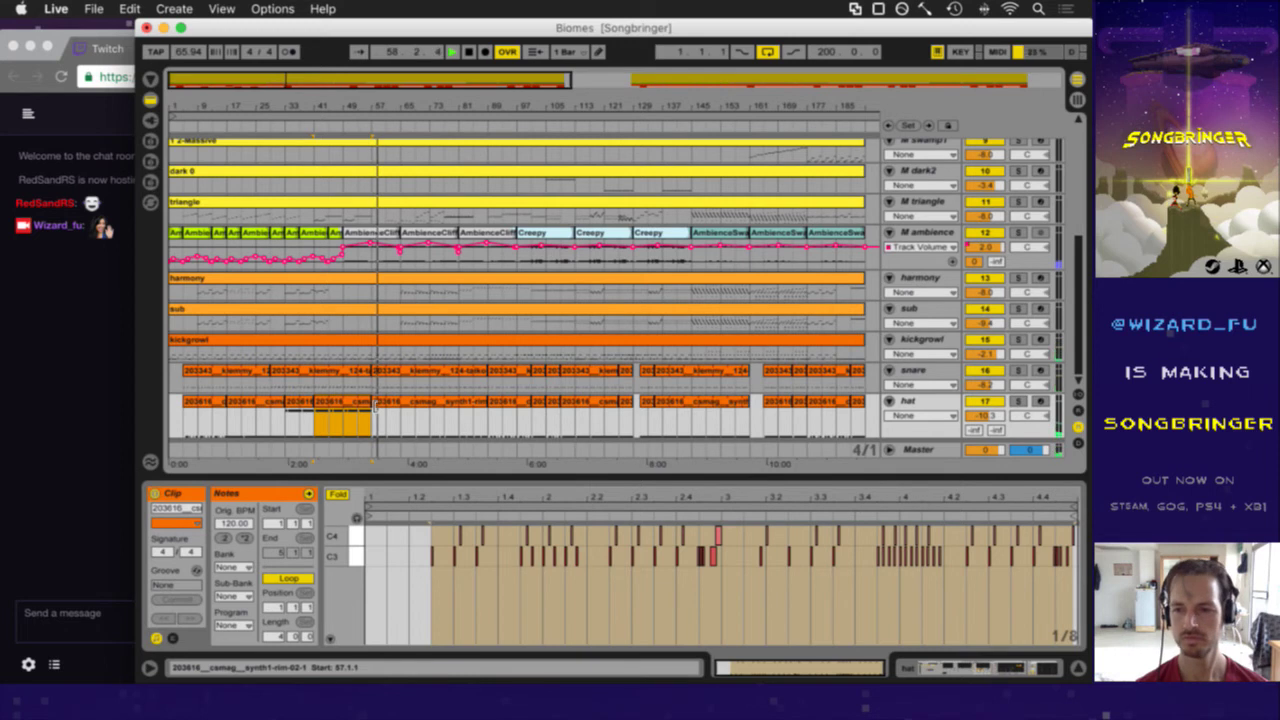
- Check the Master spectrum and open the notes of the hat clip that starts at bar 57
click(915, 451)
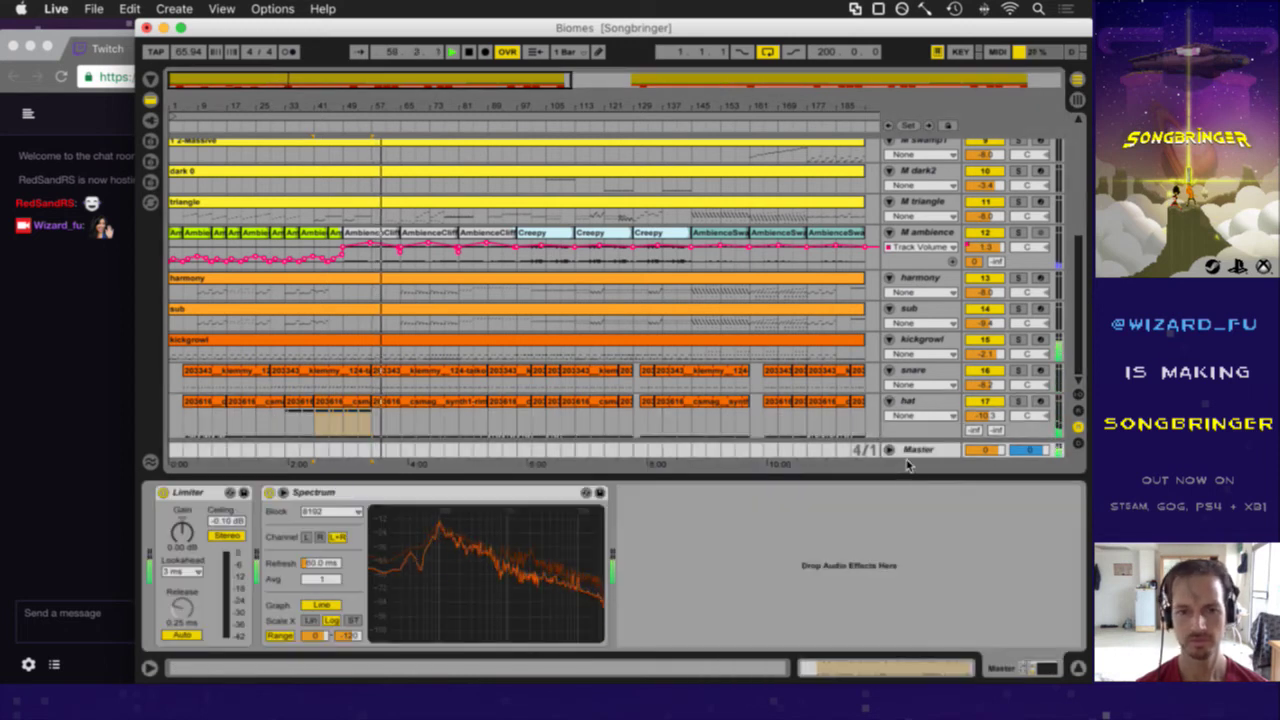
click(449, 422)
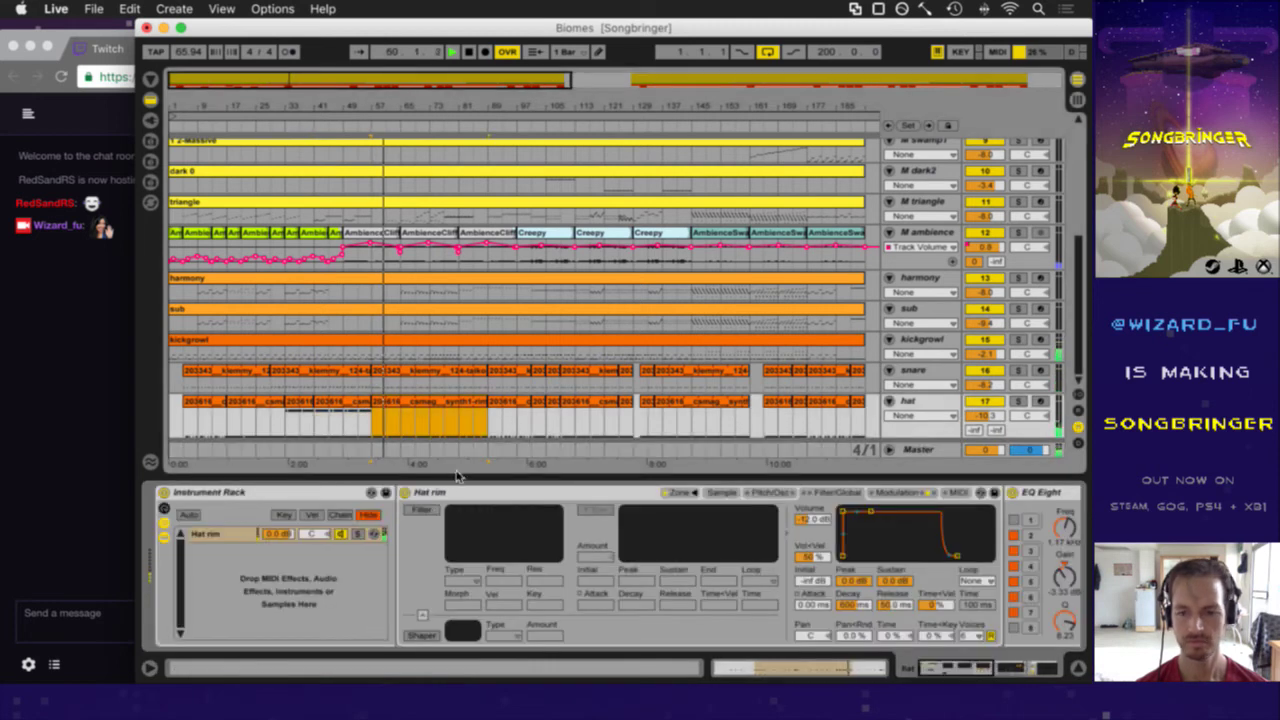
click(800, 667)
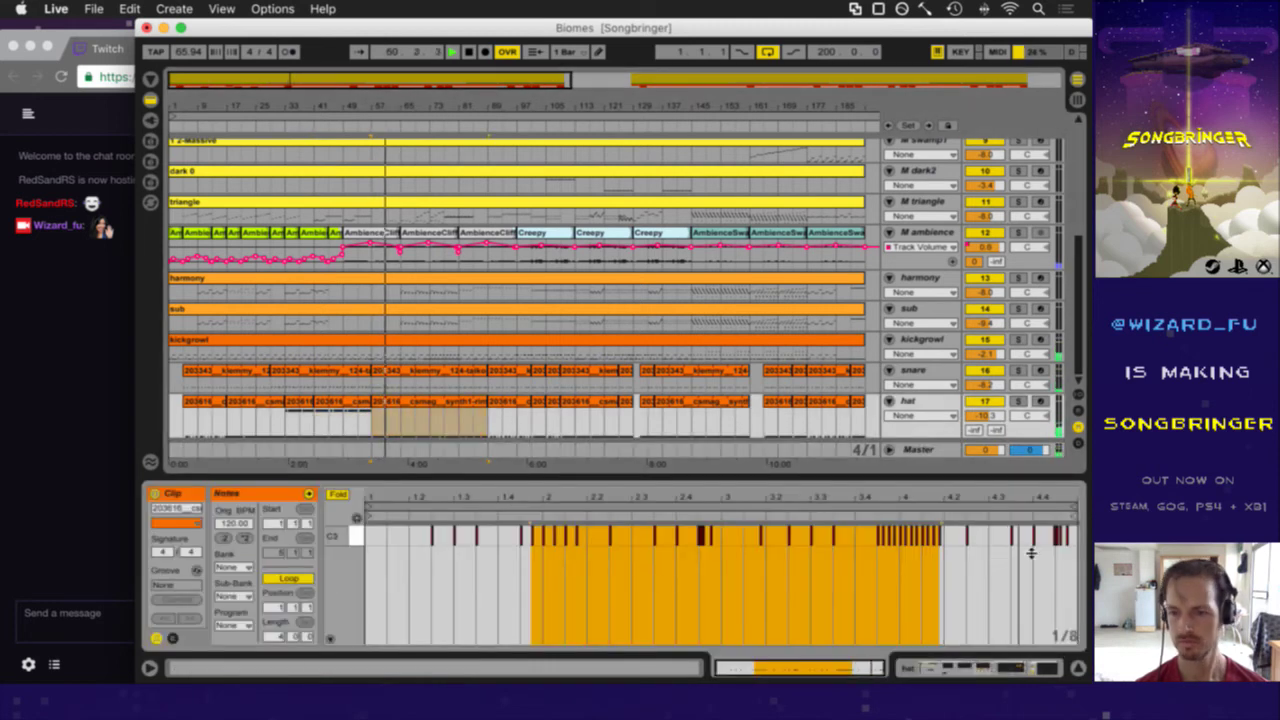
- Select the rapid C3 notes near 2.4 and 4.4 in the hat clip and lower their velocity
click(720, 545)
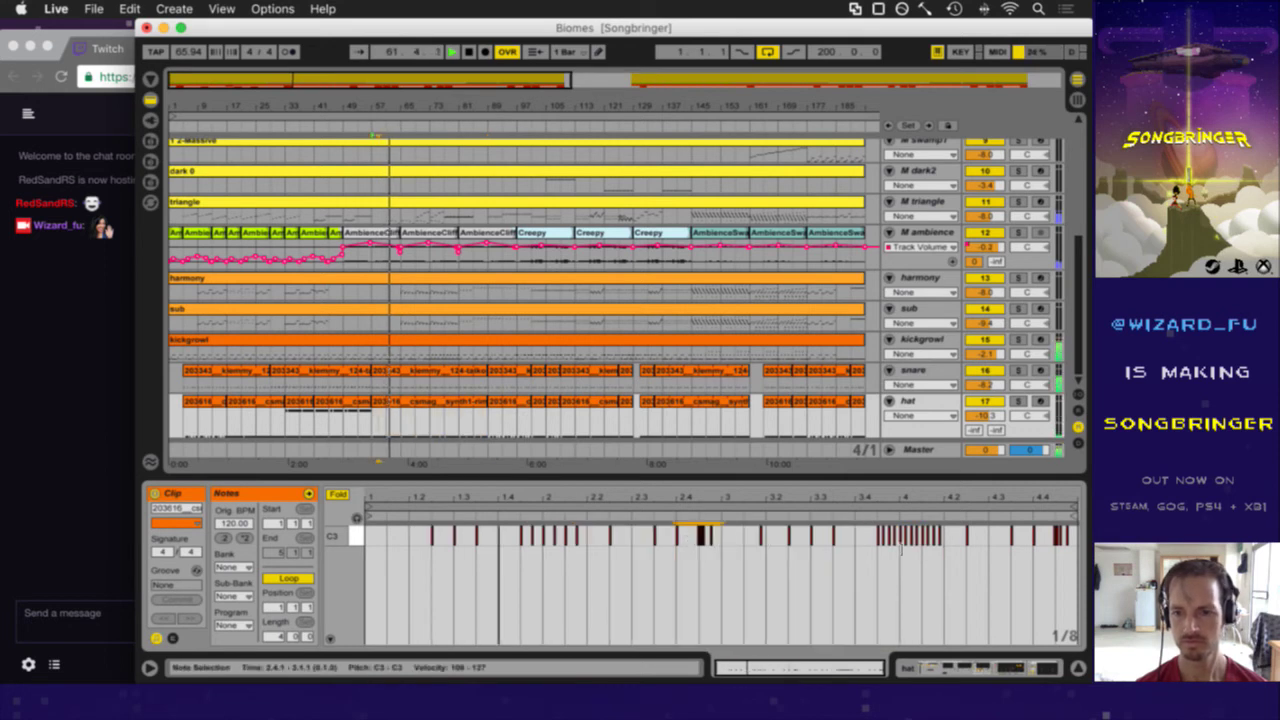
shift+click(1060, 541)
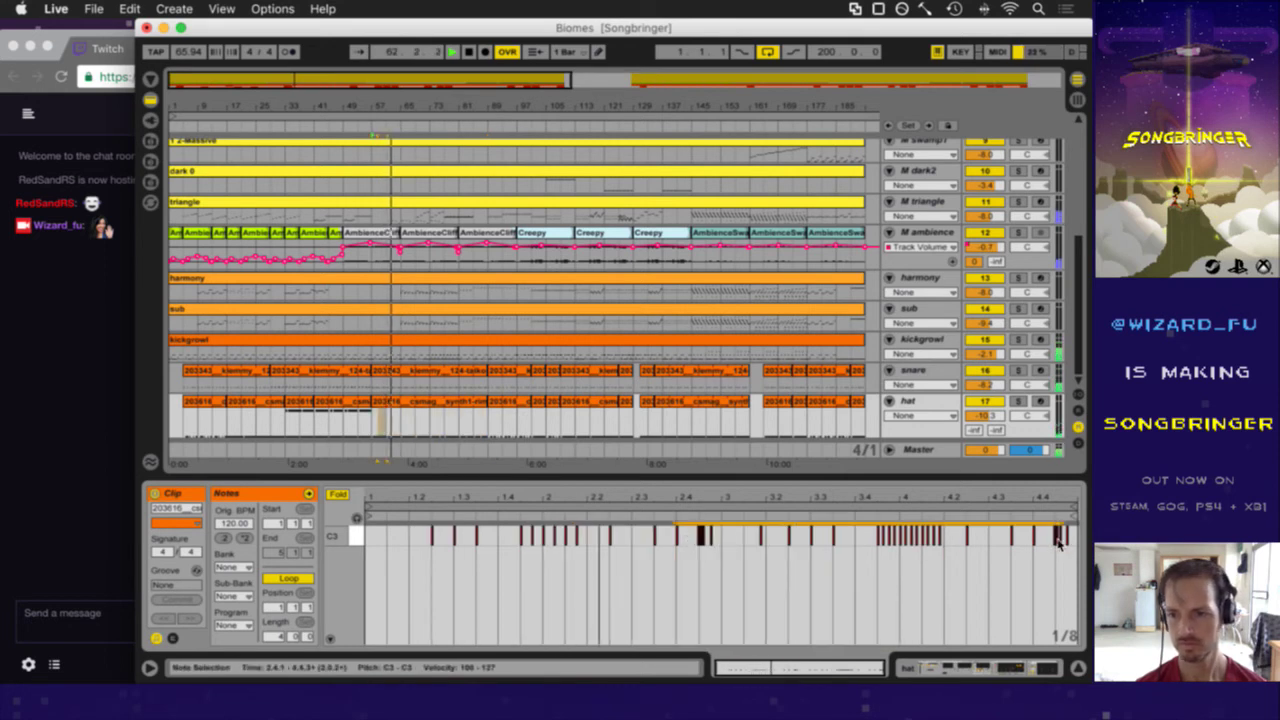
shift+click(678, 538)
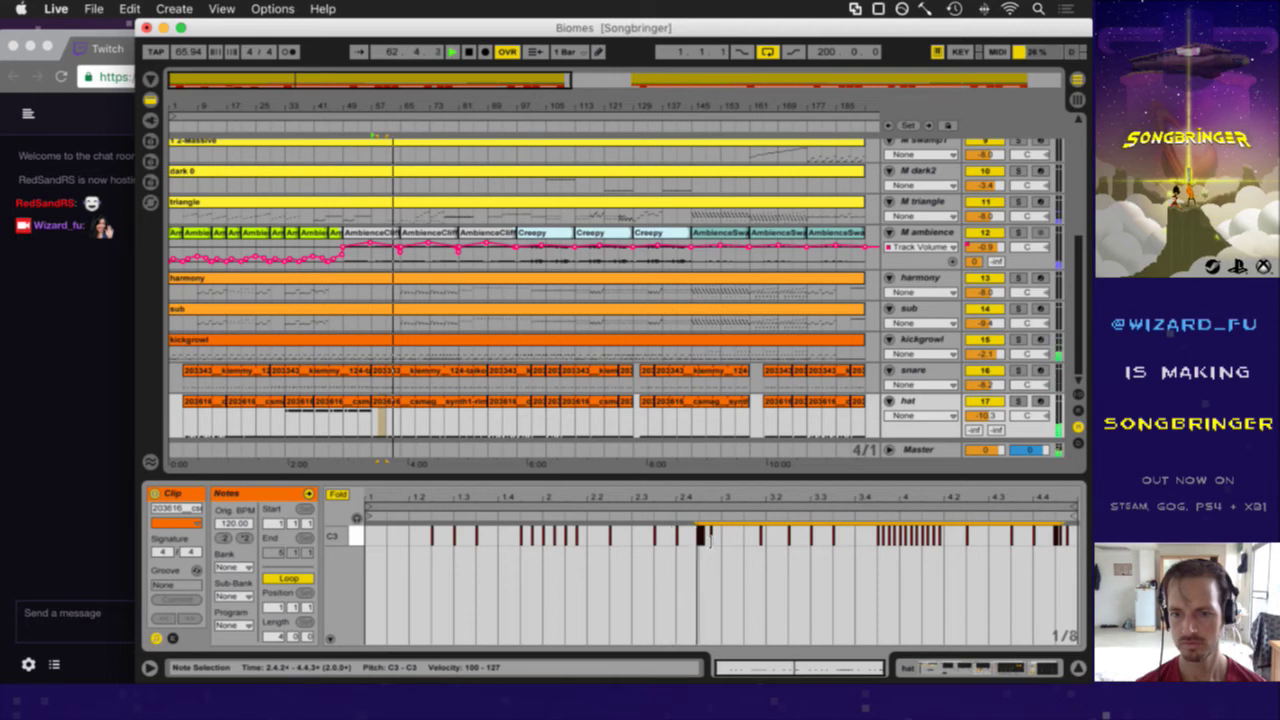
drag(711, 541, 711, 588)
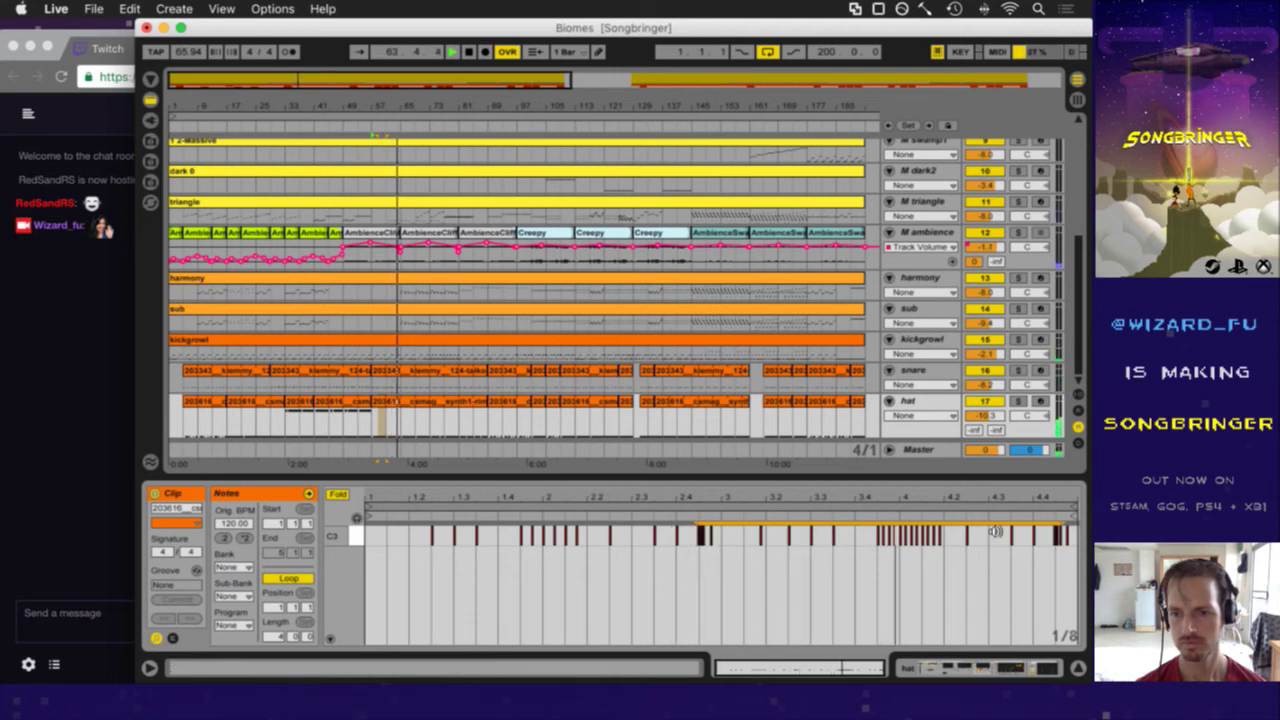
- Lower the velocity of the hat clip's last C3 note to 91
click(1064, 538)
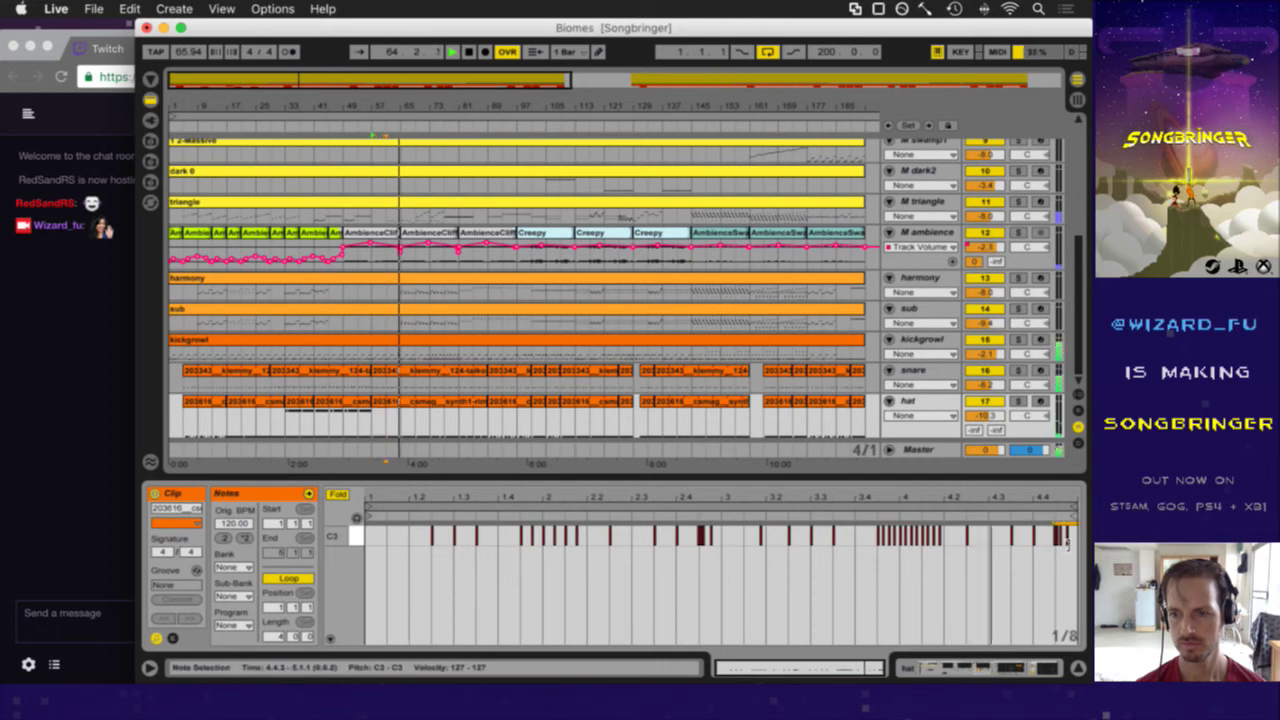
click(1066, 540)
drag(1067, 541, 1067, 562)
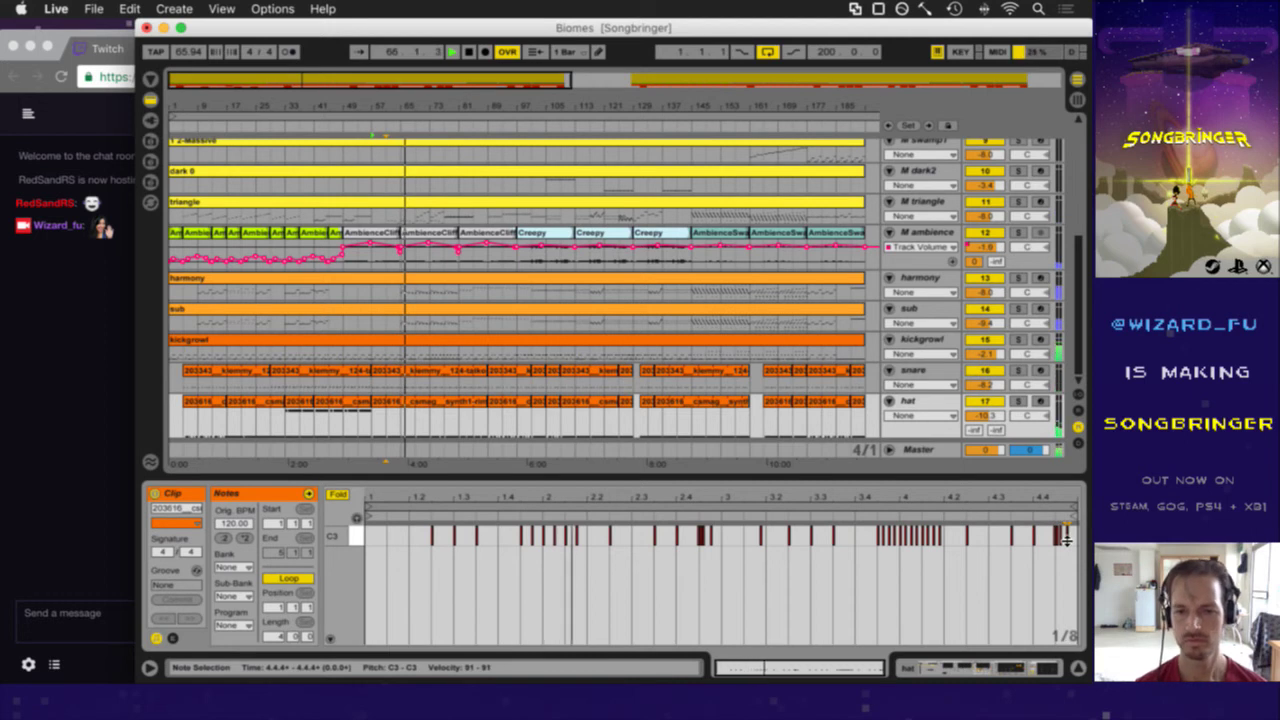
- Select the fast C3 notes around beats 2 and 4 in the hat clip and adjust their velocity together
click(533, 537)
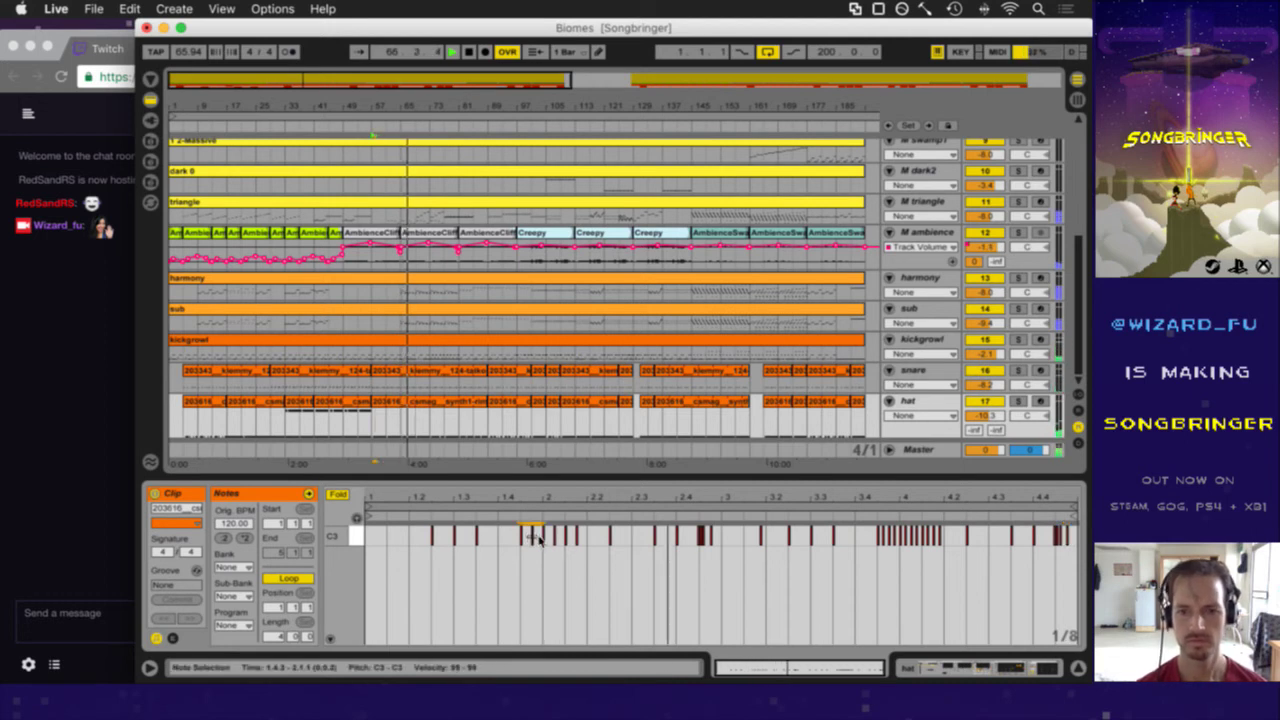
shift+click(555, 537)
shift+click(566, 537)
shift+click(576, 537)
shift+click(885, 538)
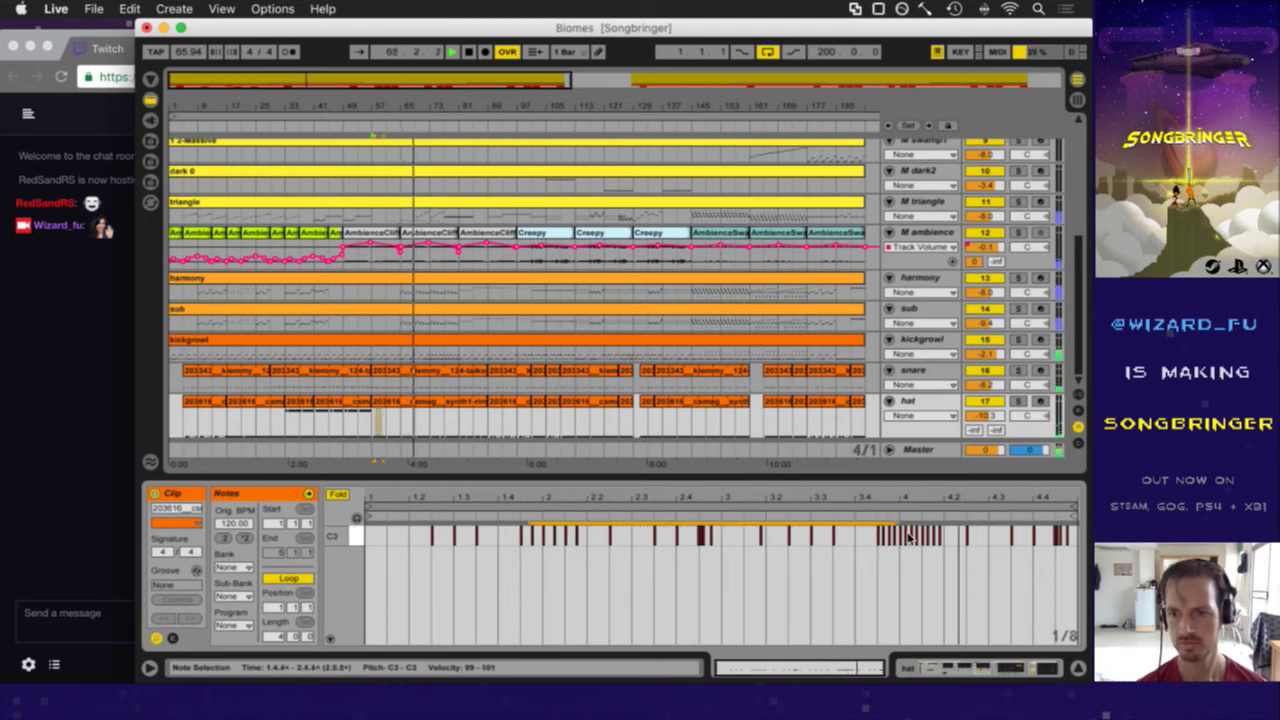
shift+click(920, 537)
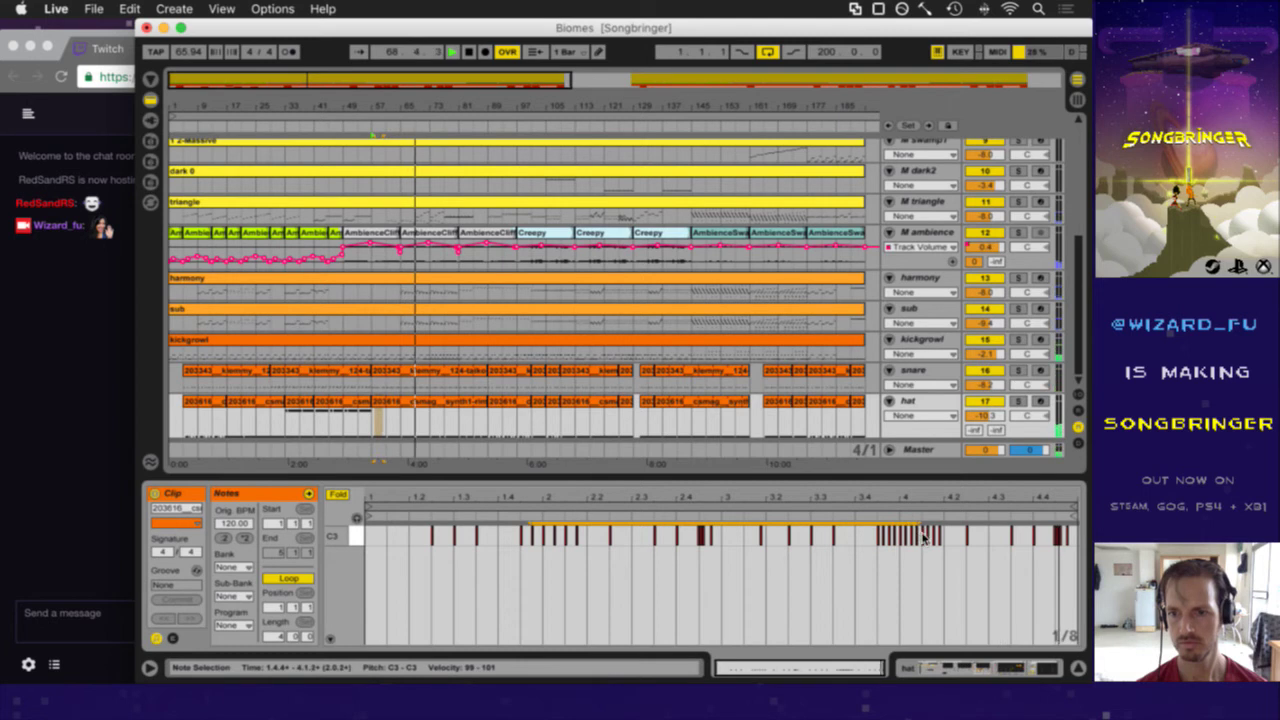
shift+click(940, 538)
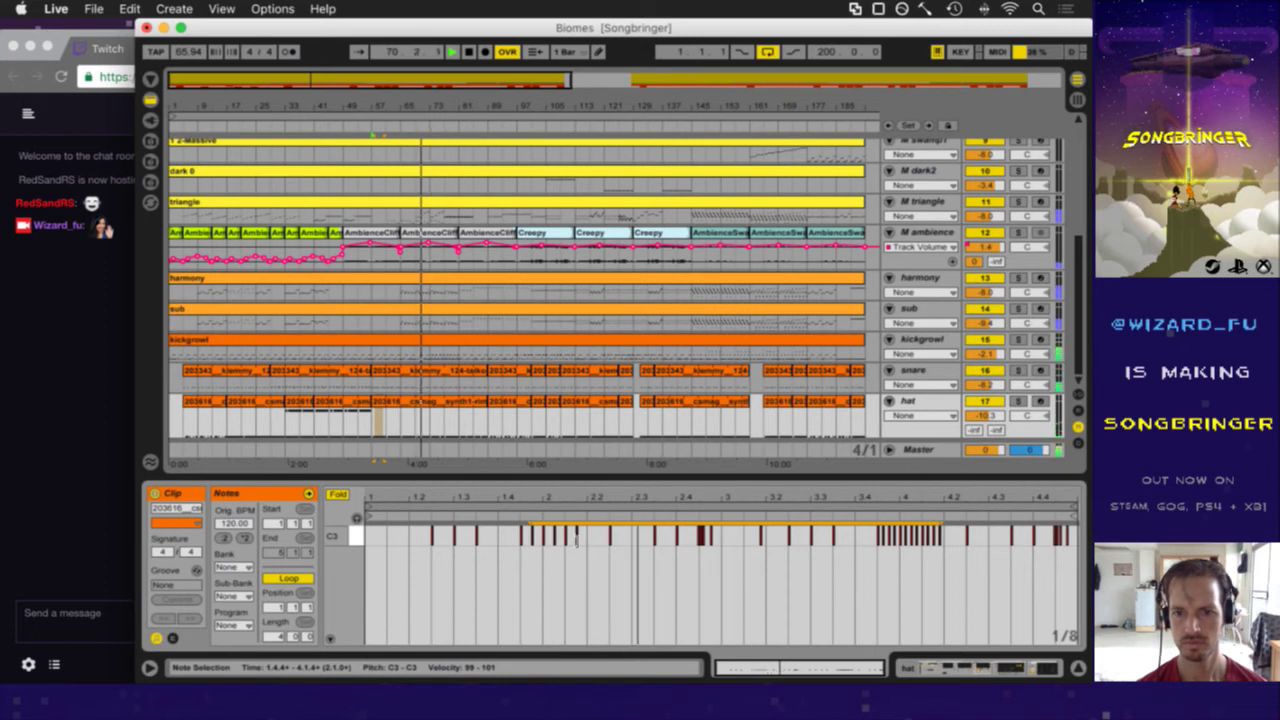
drag(577, 541, 576, 542)
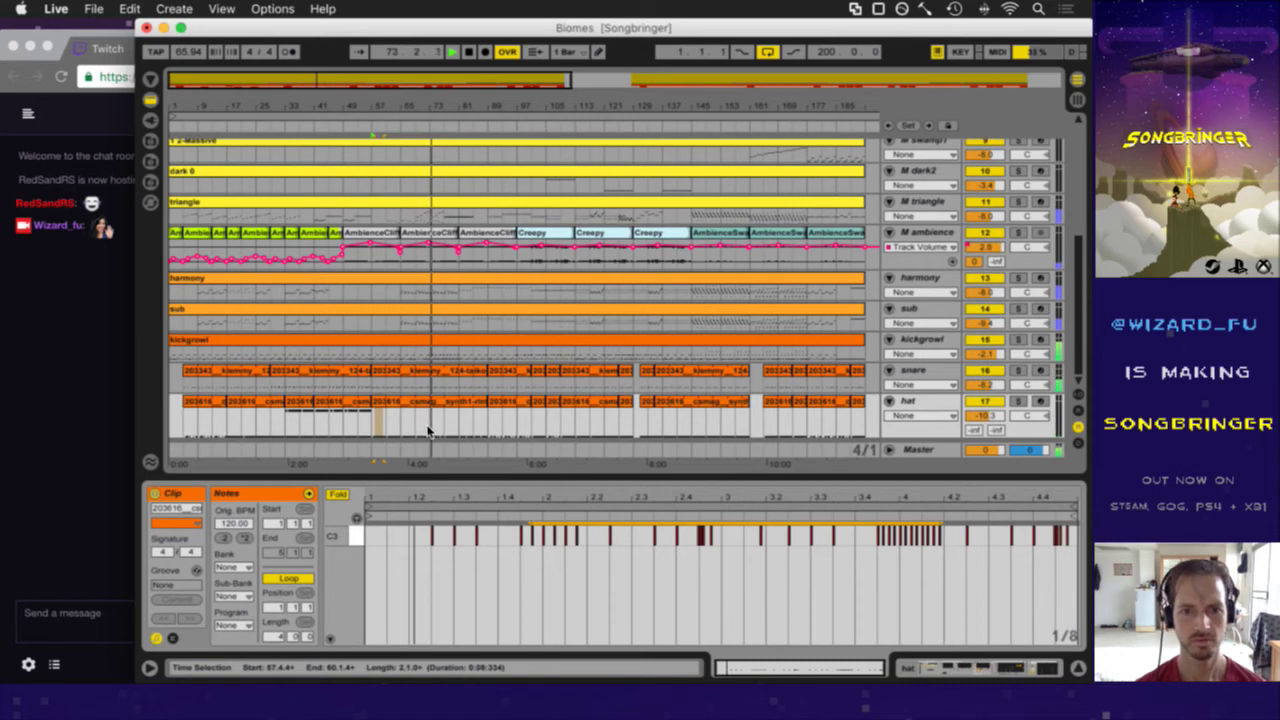
- Stop playback, split the hat clip at bar 73 and unfold the note editor to the full key range
key(space)
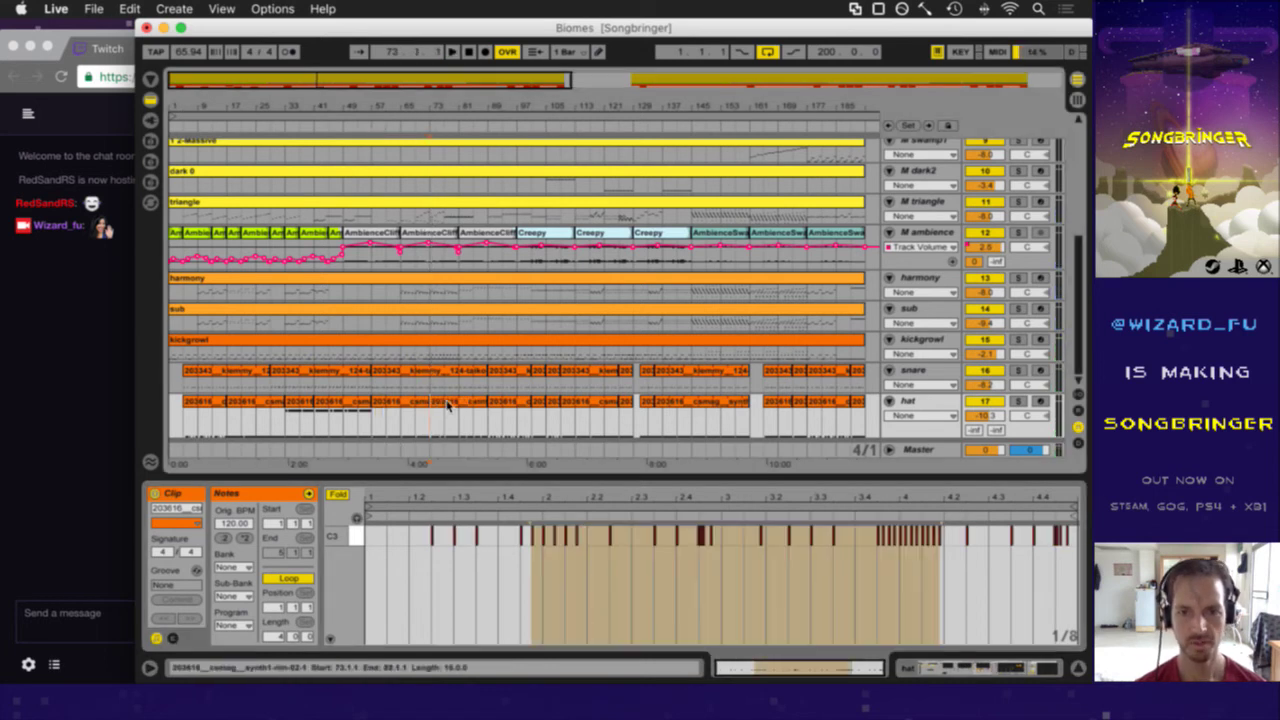
key(super+v)
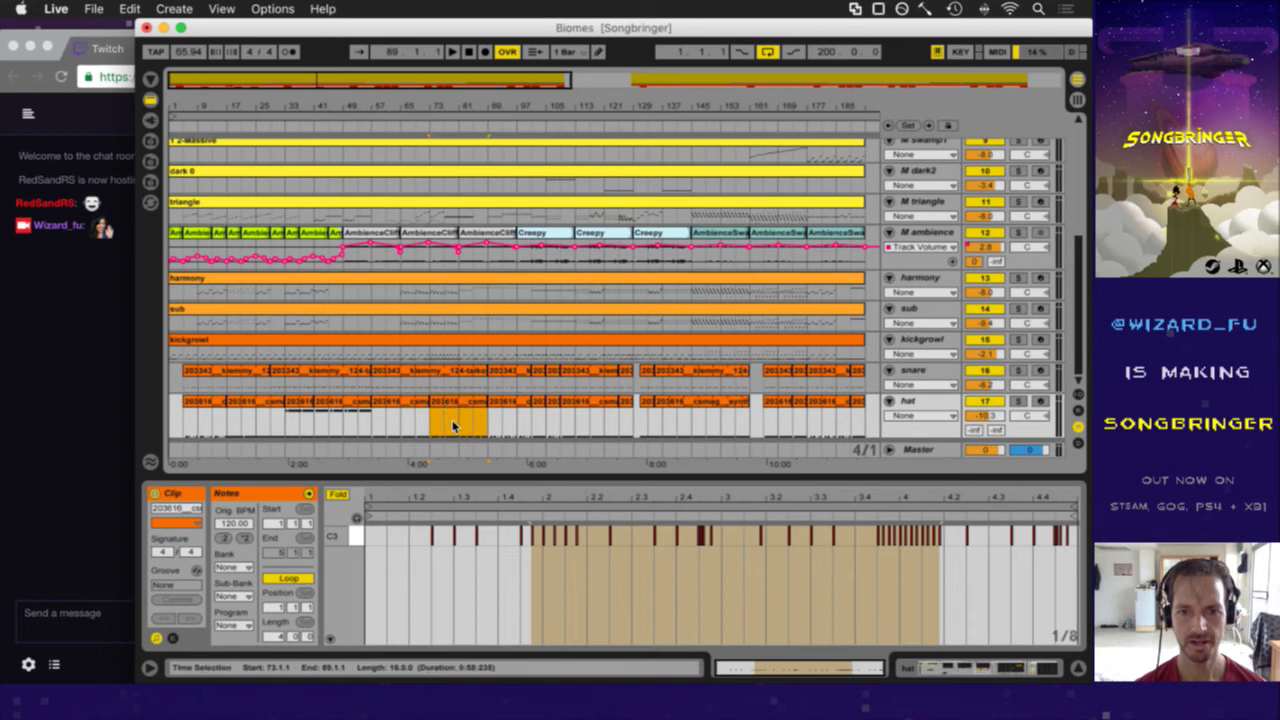
click(339, 494)
scroll(363, 541, up, 2)
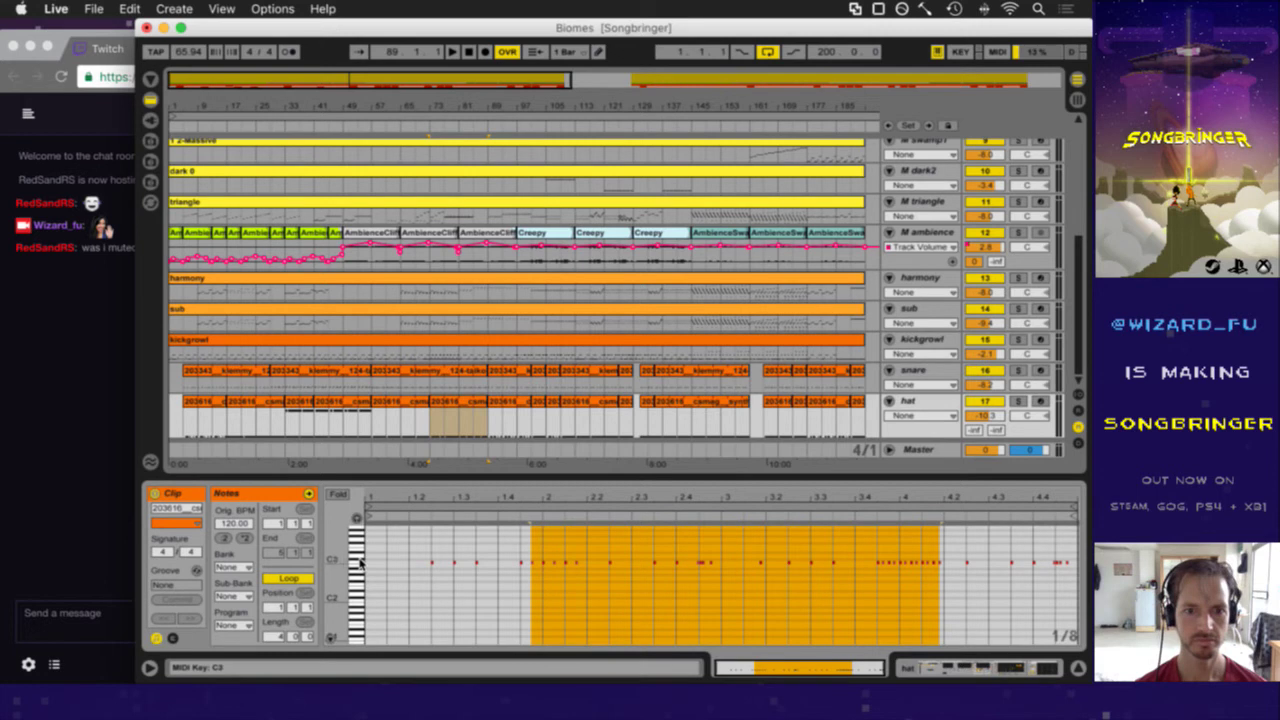
- Switch to the Twitch chat in Chrome to read the new viewer message and return to Live
click(105, 375)
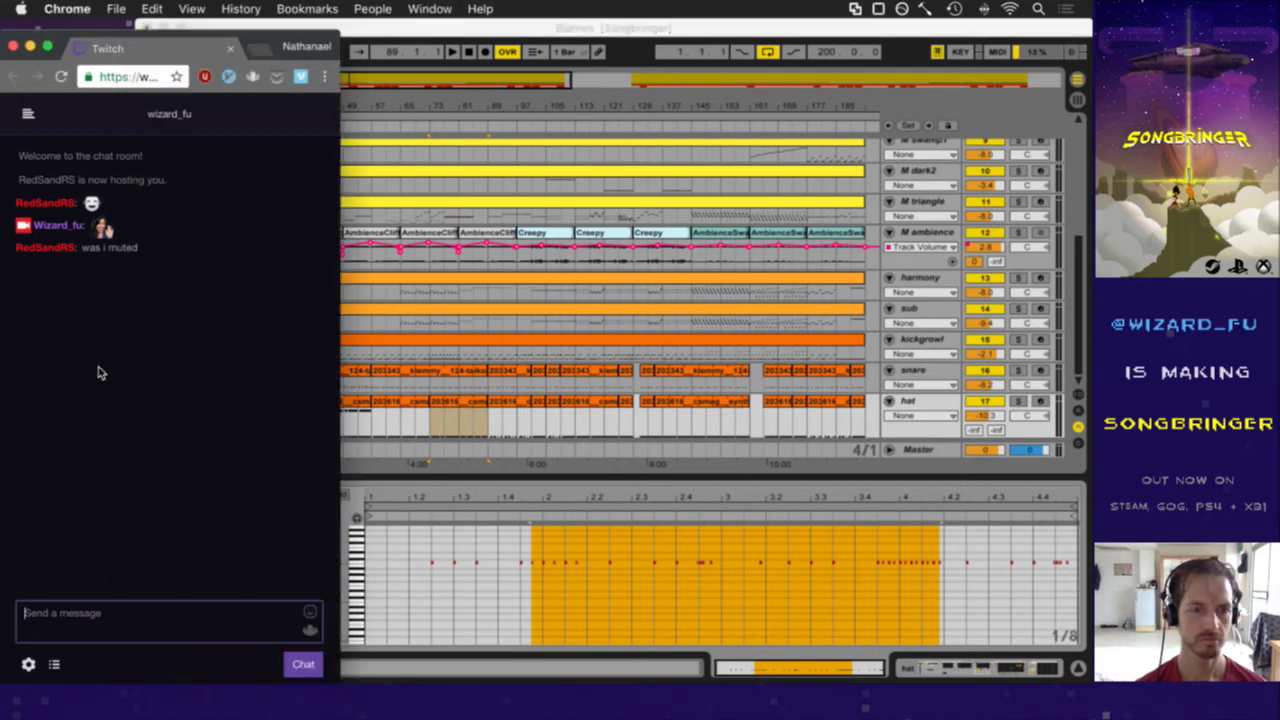
click(119, 252)
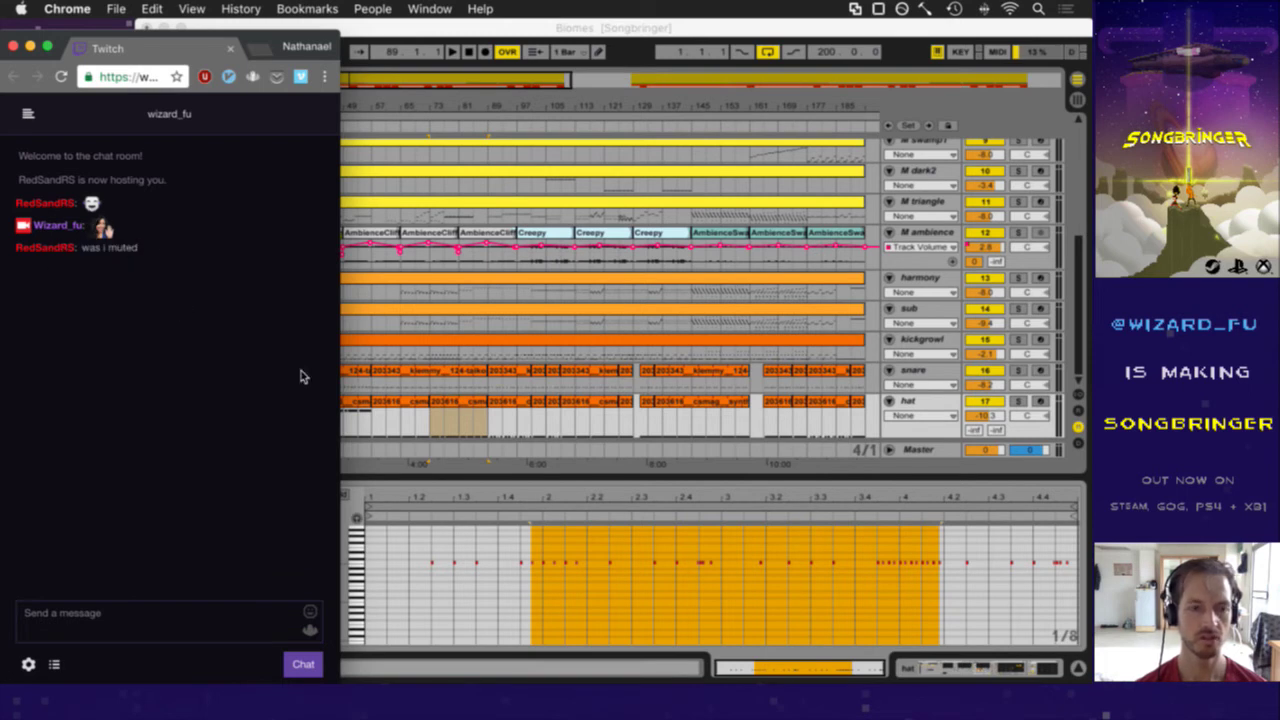
click(627, 55)
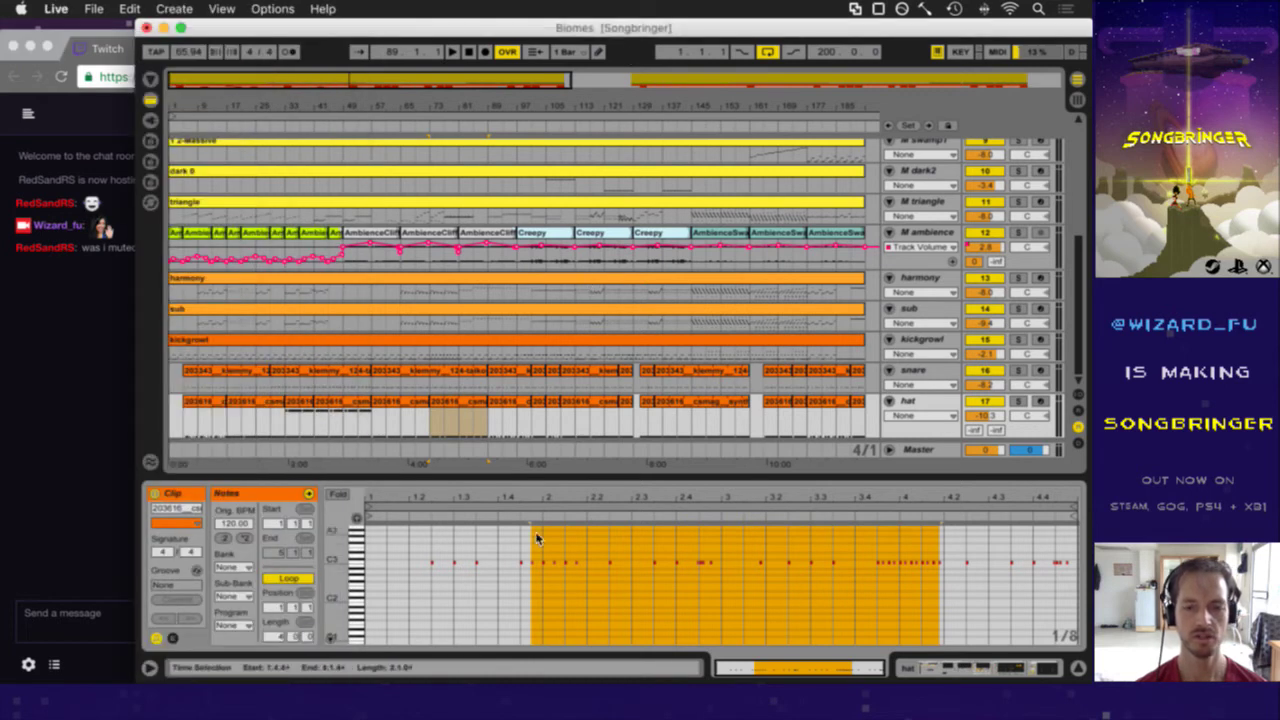
- Select all C3 notes in the hat clip that starts at bar 73, checking the Twitch chat in between
click(359, 565)
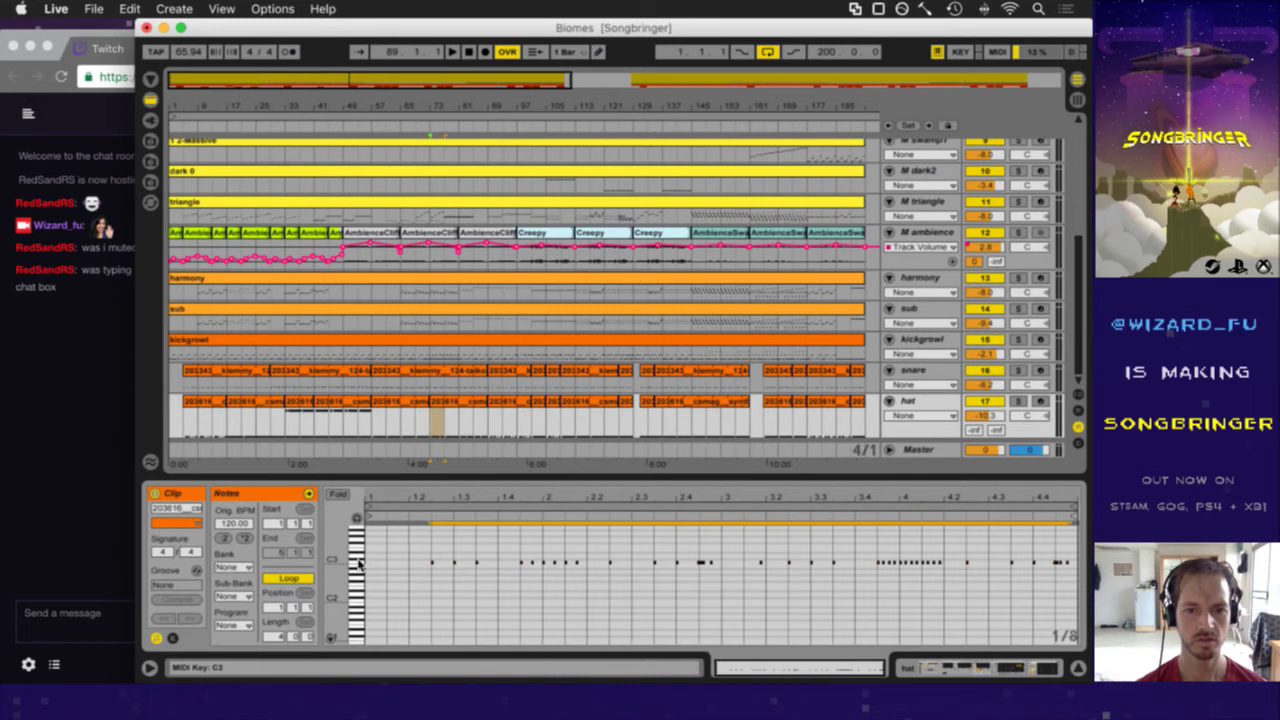
click(93, 420)
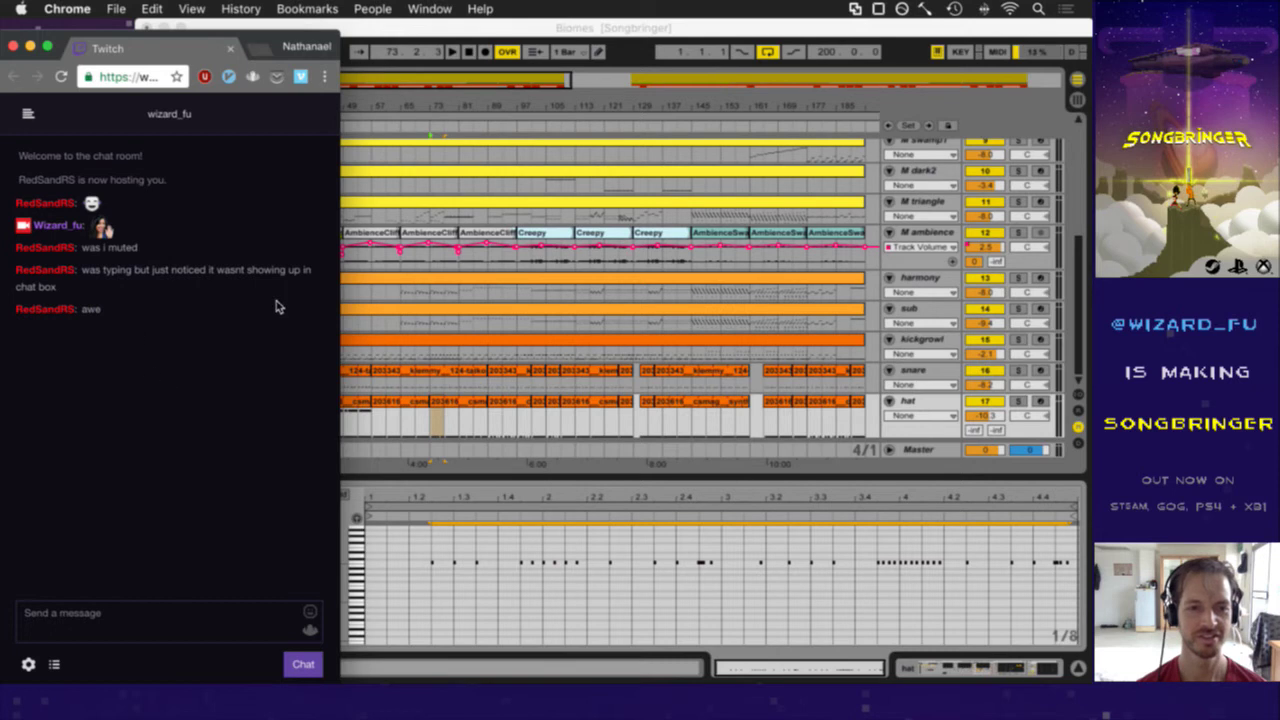
click(655, 35)
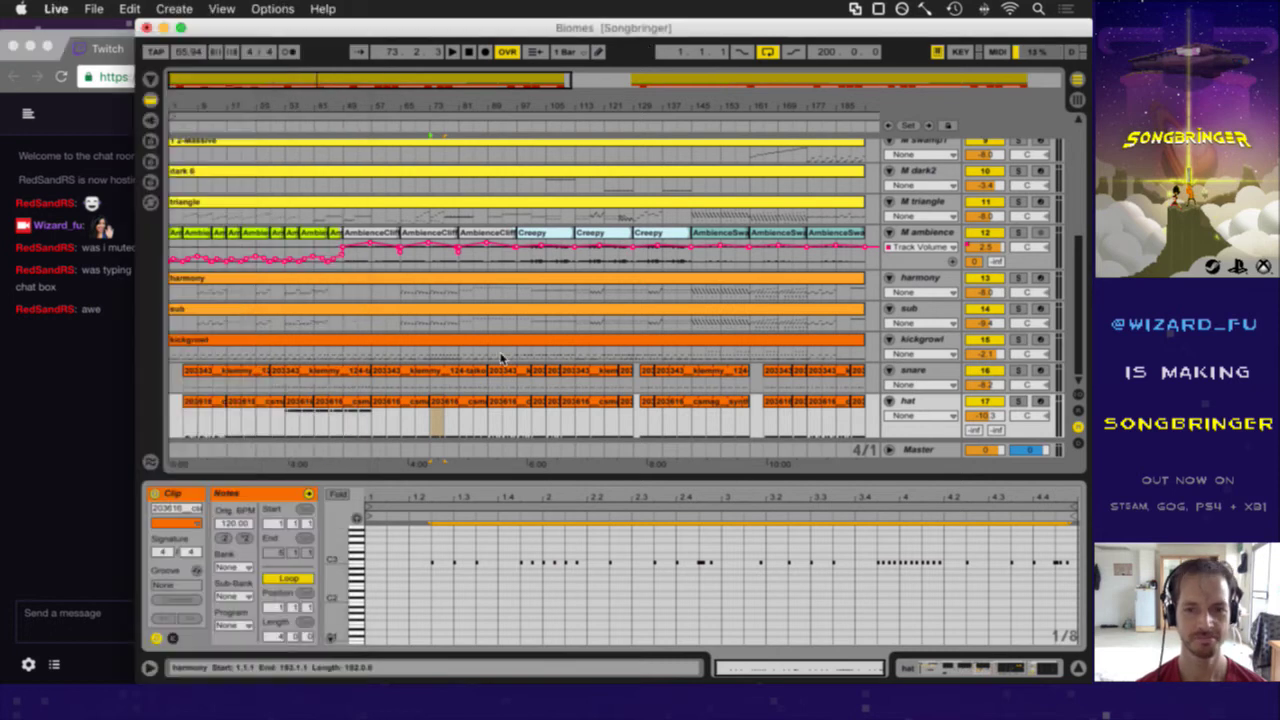
click(432, 567)
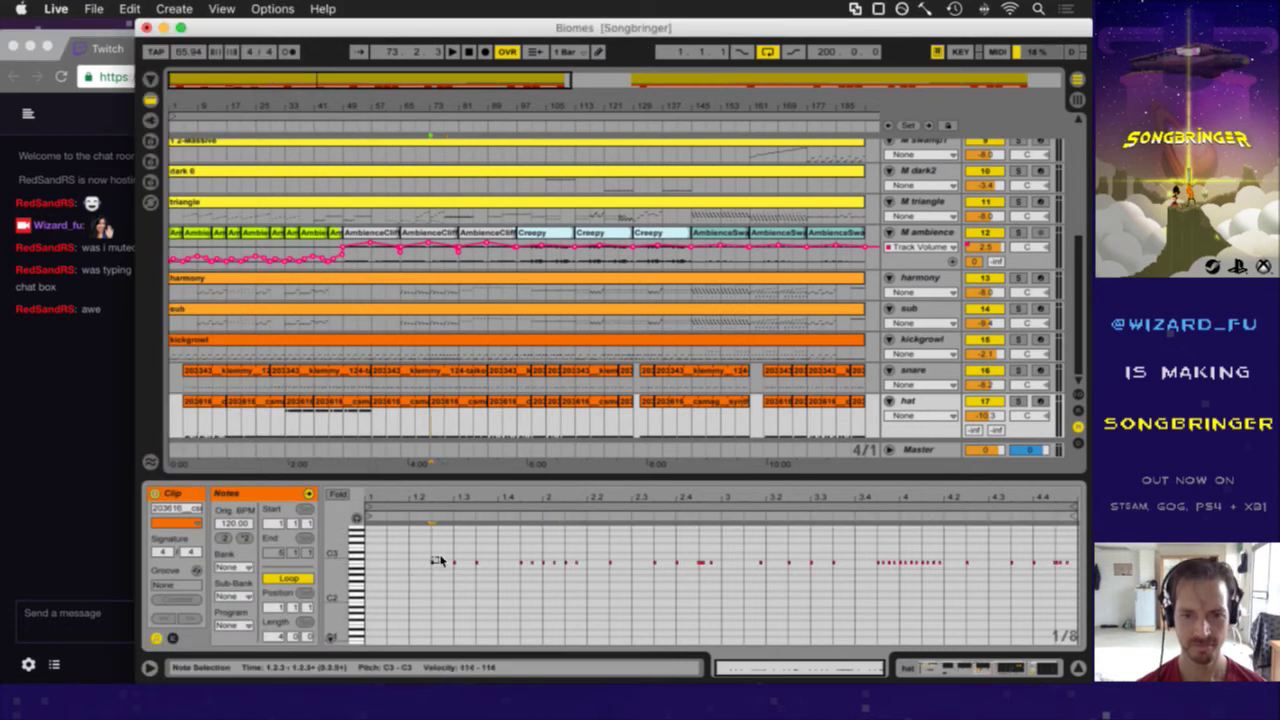
click(357, 563)
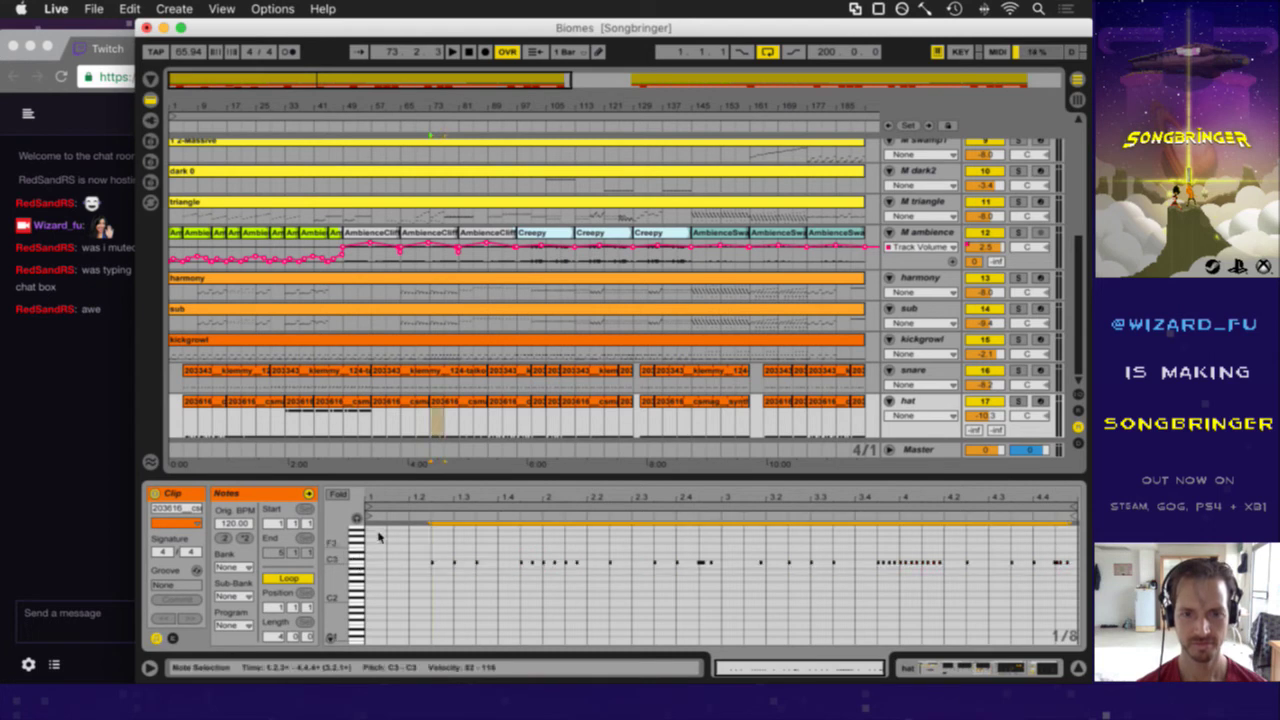
- Read the latest viewer message in the Twitch chat in Chrome and go back to the hat notes in Live
drag(396, 507, 466, 557)
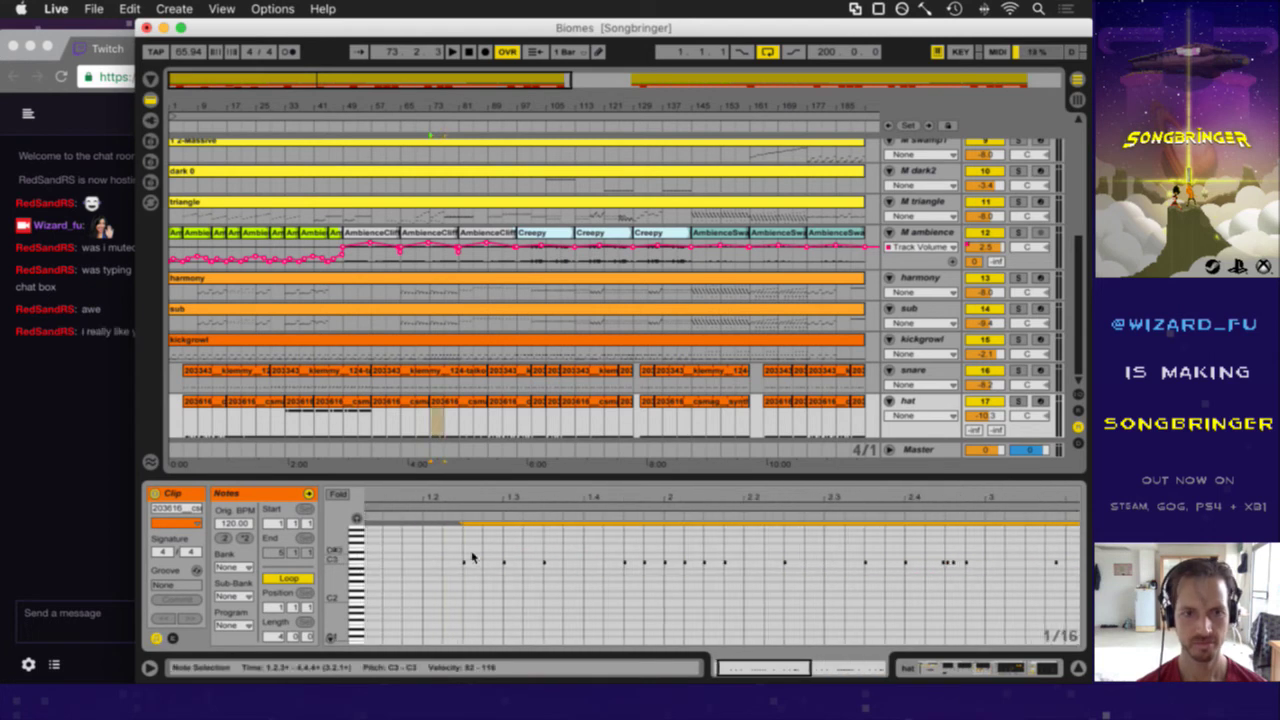
click(48, 453)
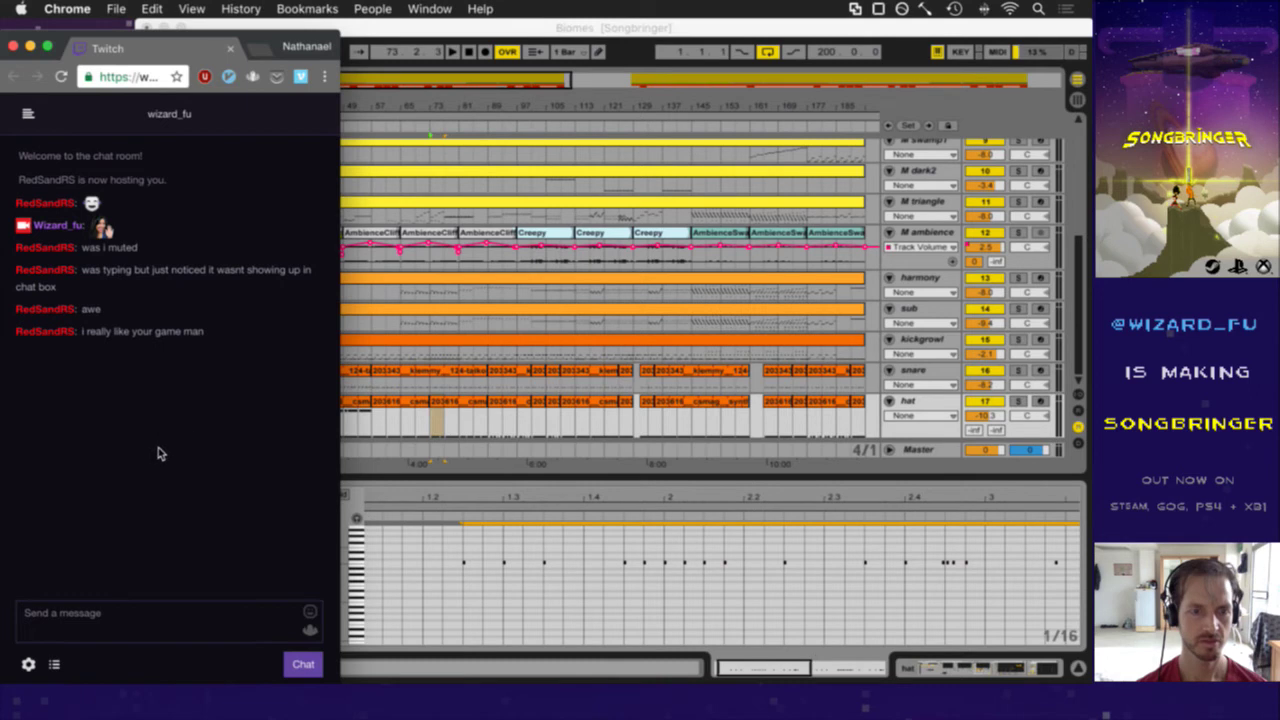
click(621, 52)
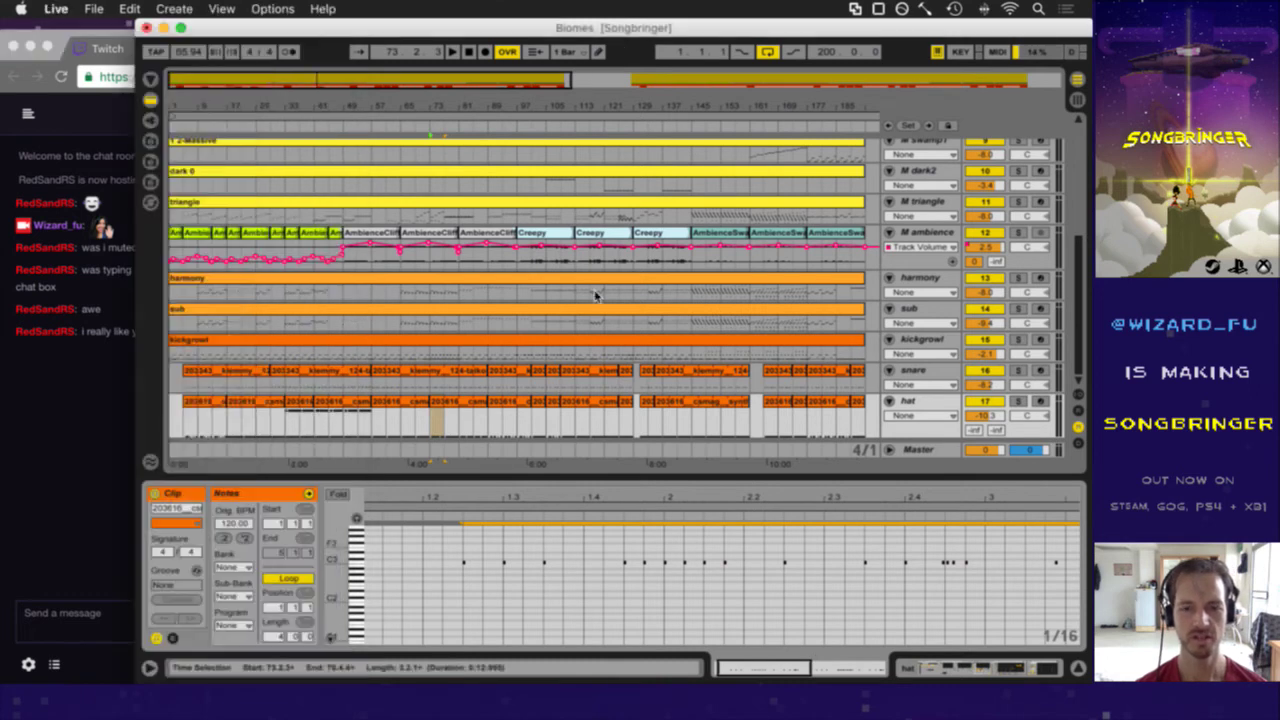
- Duplicate all C3 notes of the bar 73 hat clip, placing the copies on C4 with the first one at about 1.2.4
drag(460, 505, 480, 537)
click(486, 562)
click(572, 543)
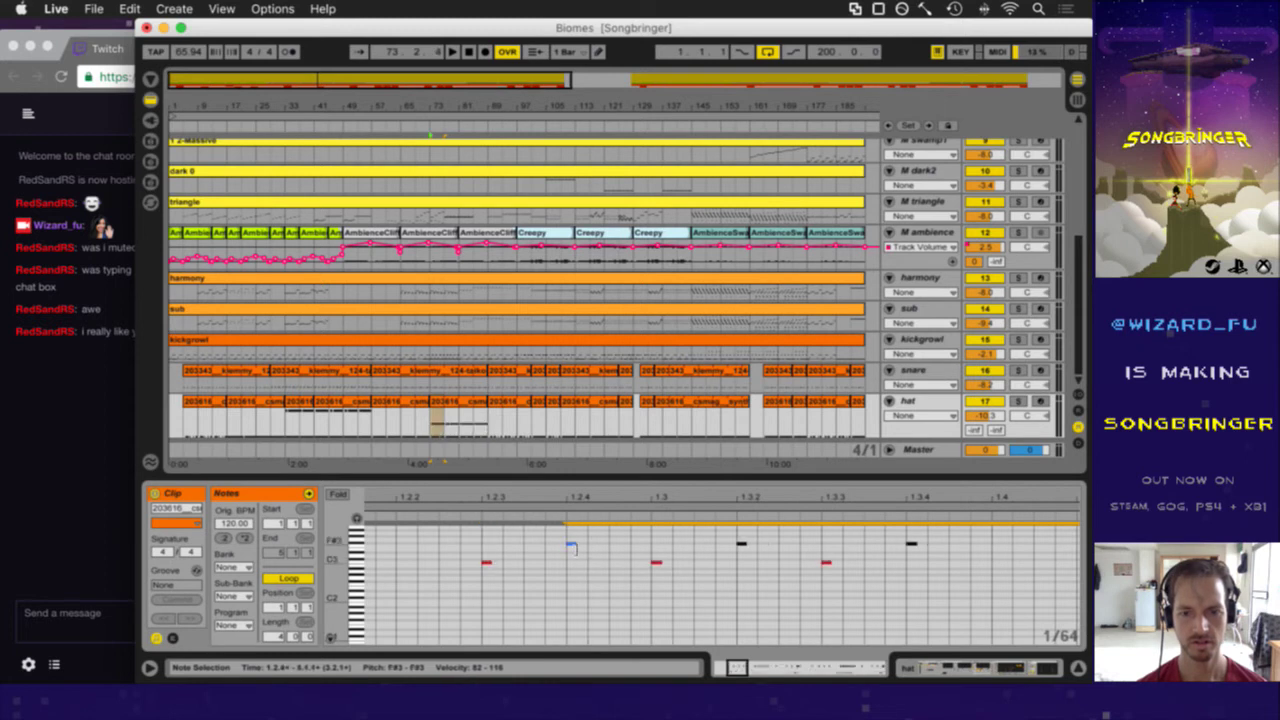
key(Up)
key(Up)
key(Up)
key(Up)
key(Up)
key(Up)
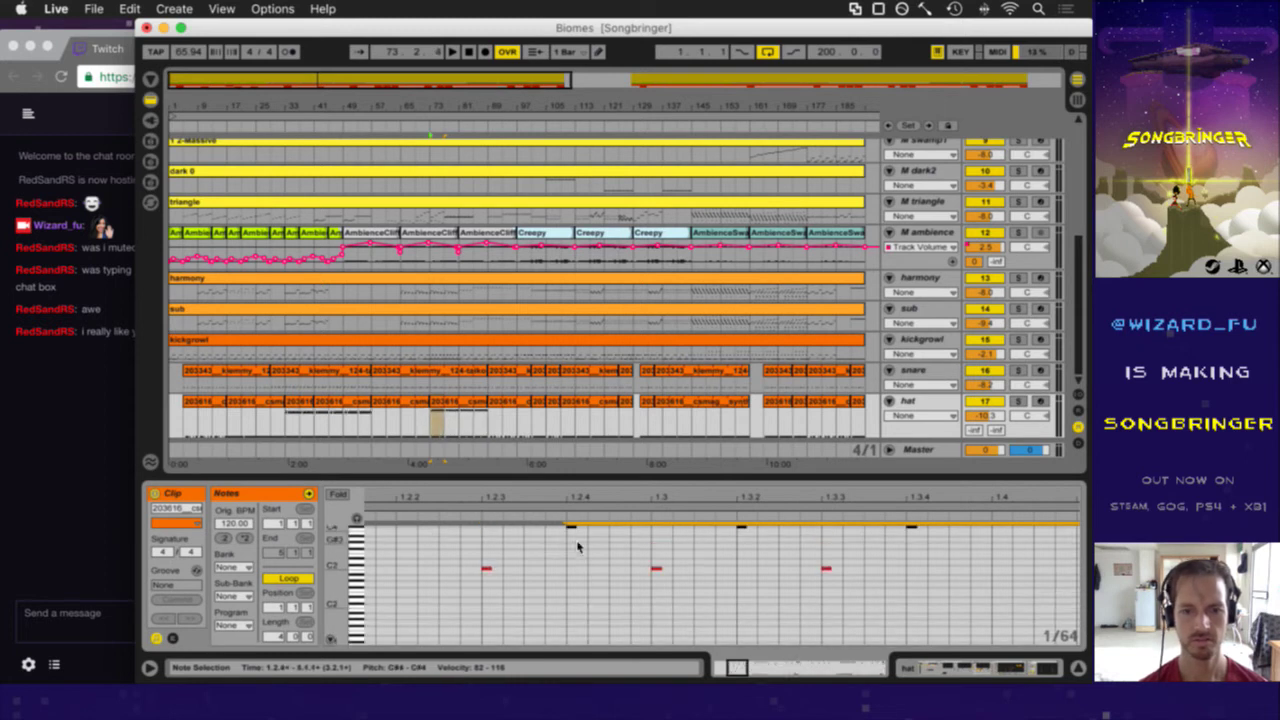
- Delete the rapid cluster of duplicated C4 notes near 2.4.3 in the hat clip
drag(551, 506, 551, 500)
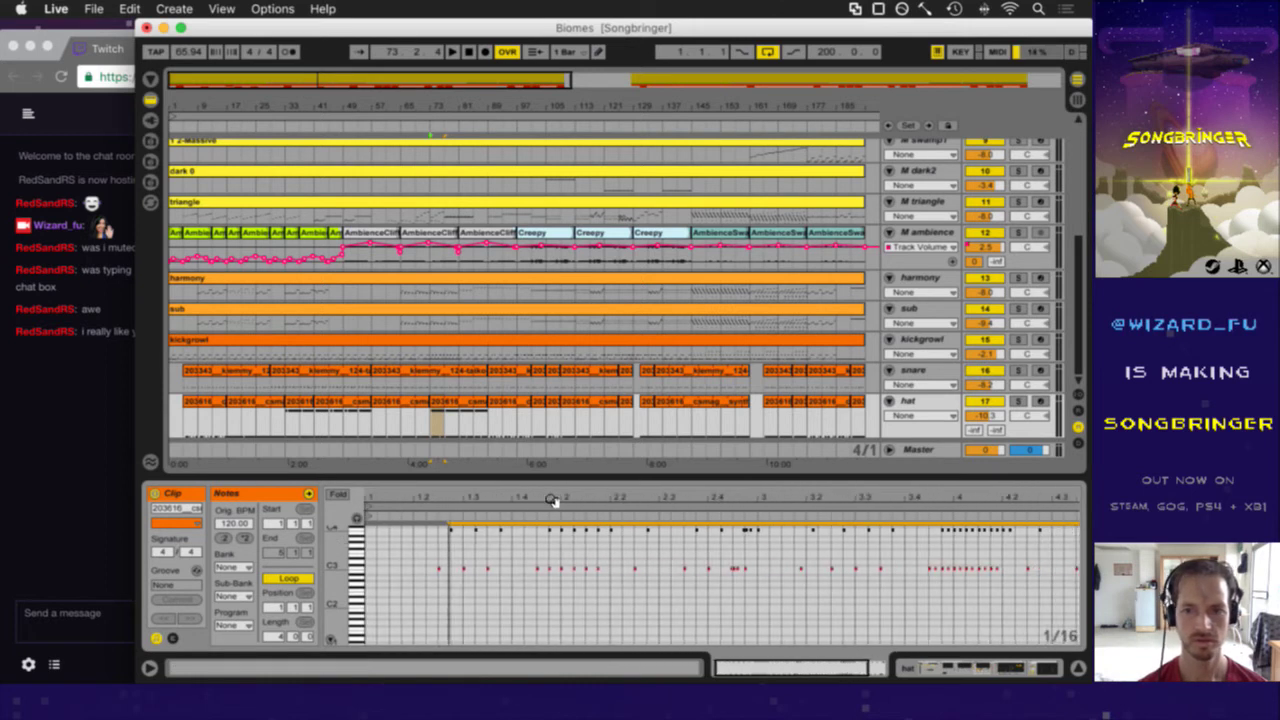
click(746, 536)
drag(758, 535, 757, 532)
key(Delete)
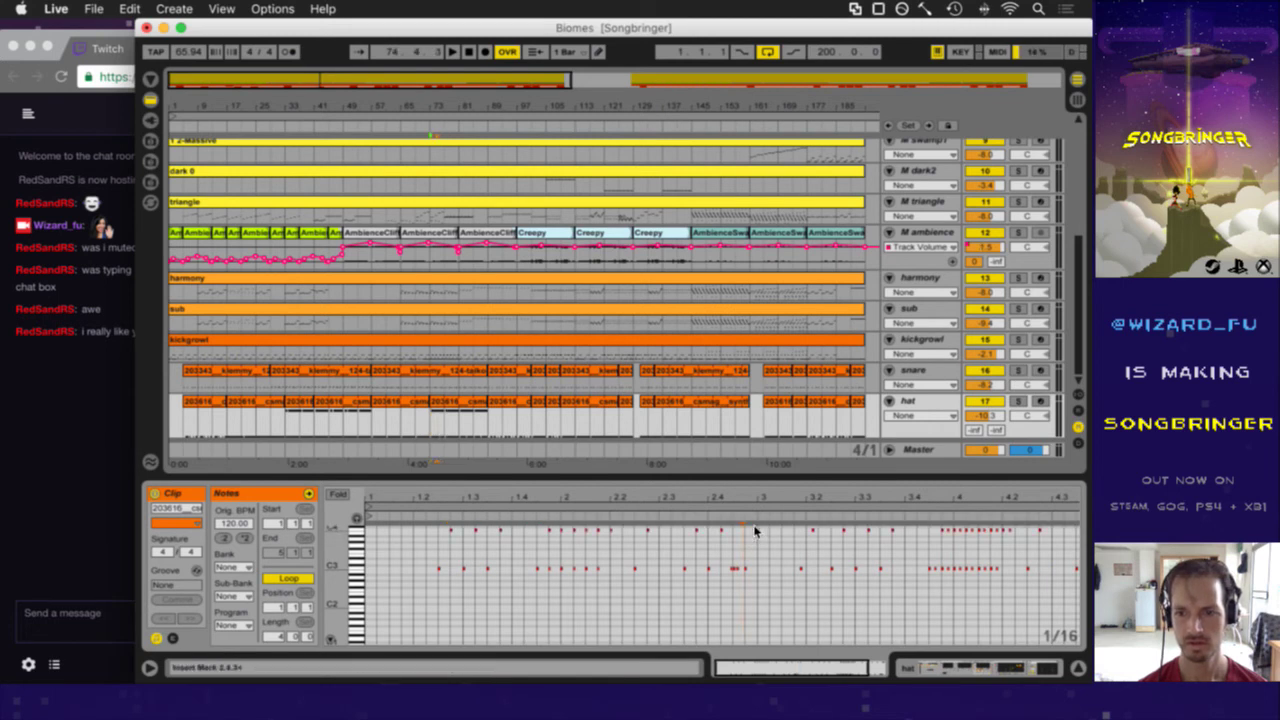
- Fold the note editor to the used pitches and lower all C4 notes' velocity, bringing the softest to 47
click(339, 497)
click(355, 533)
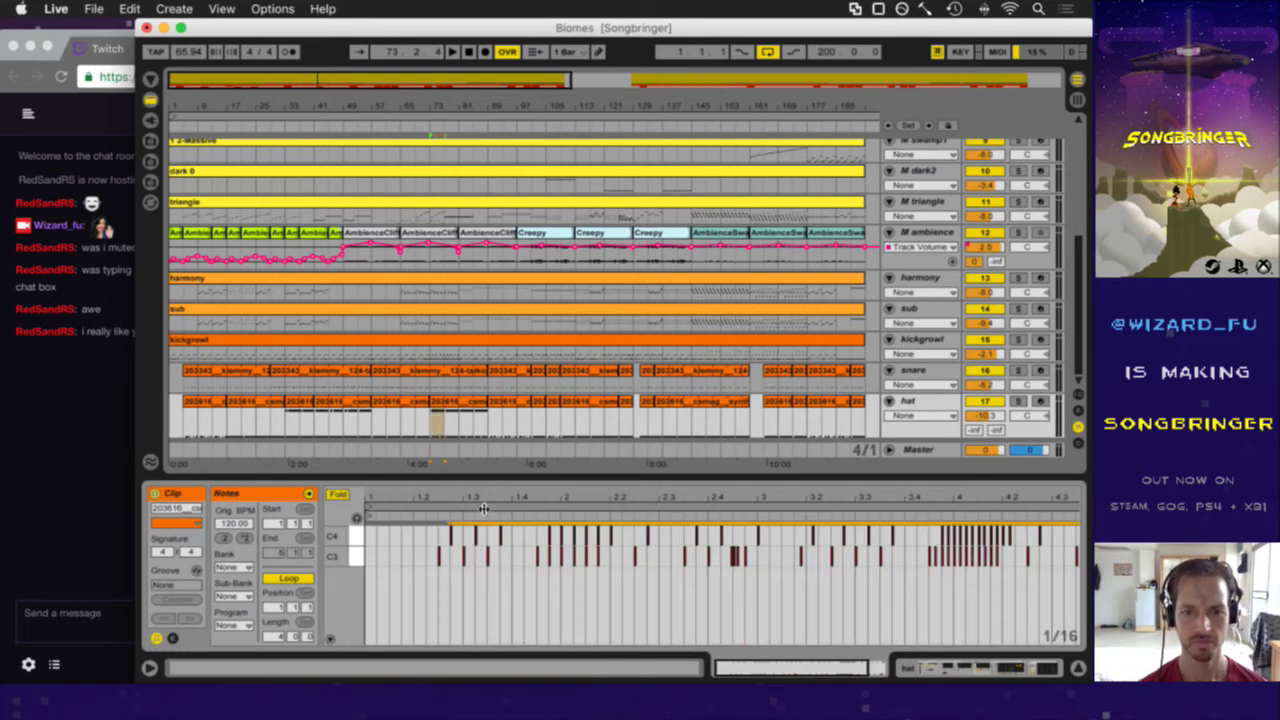
drag(452, 498, 471, 540)
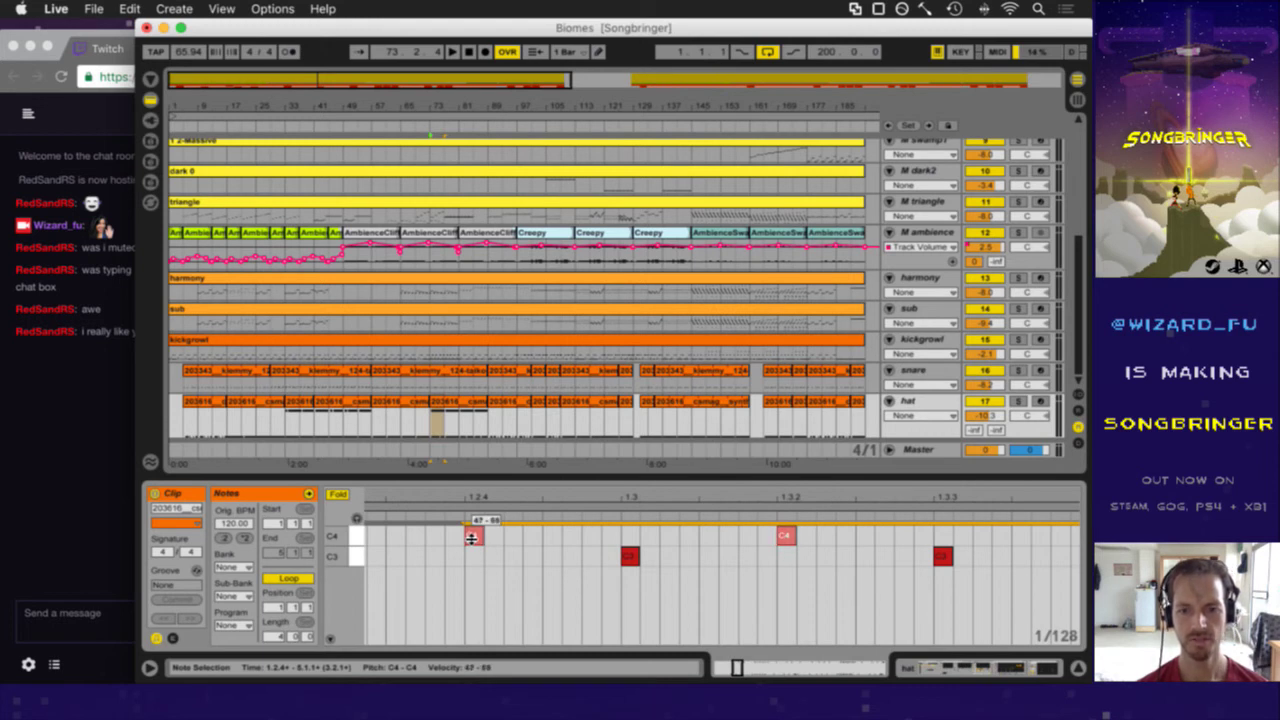
drag(471, 538, 471, 536)
- Nudge all C4 notes in the hat clip a 1/32 step earlier and save the Live set
drag(490, 496, 490, 501)
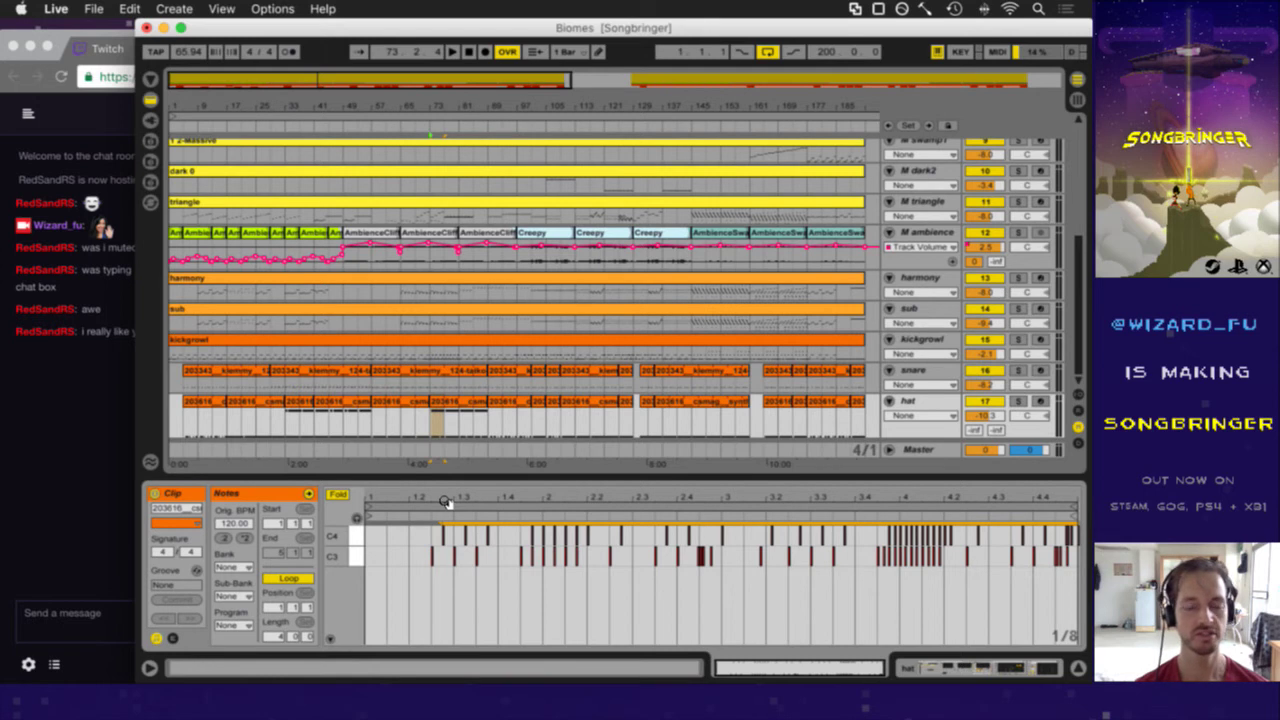
drag(445, 501, 455, 501)
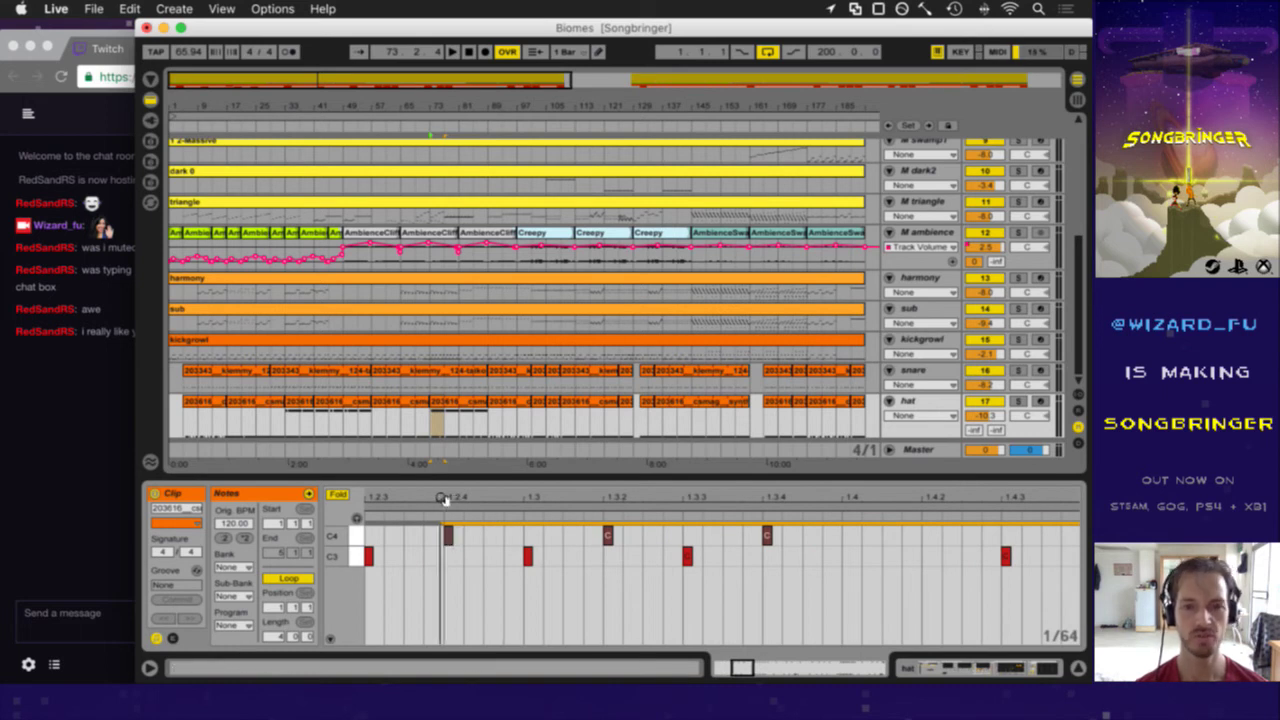
scroll(443, 499, down, 4)
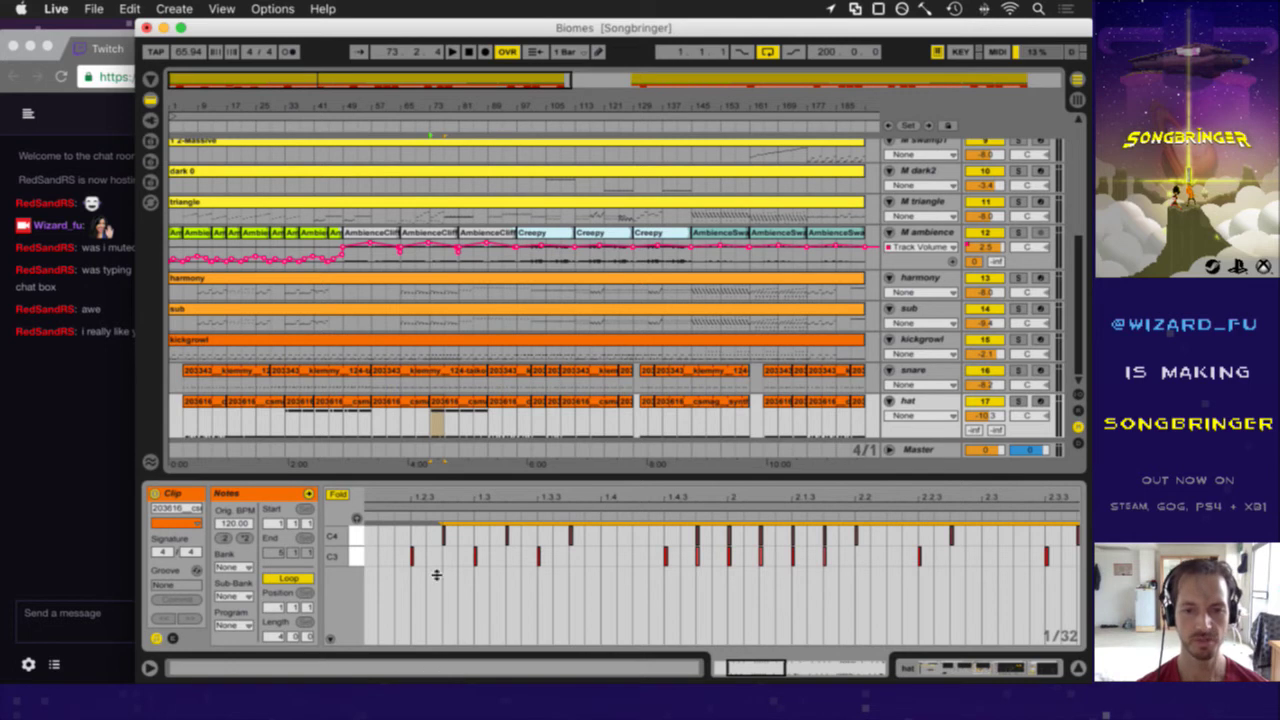
key(Left)
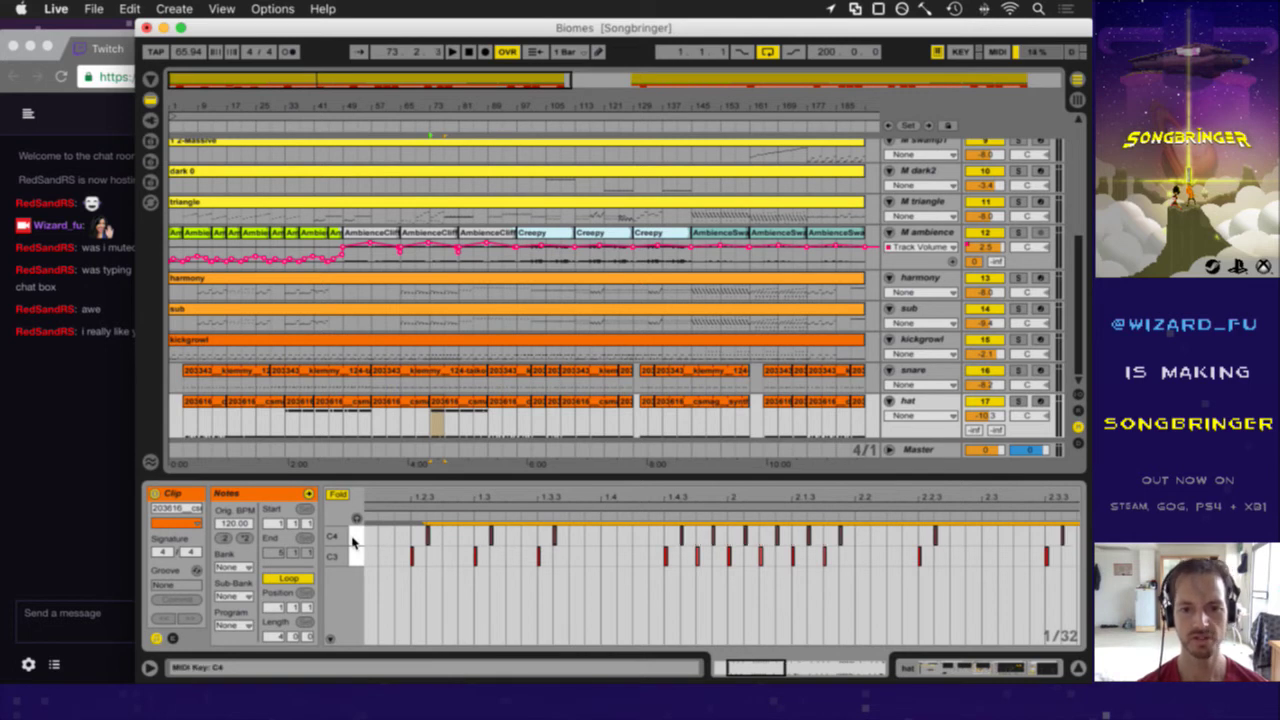
drag(388, 499, 531, 485)
drag(388, 499, 512, 499)
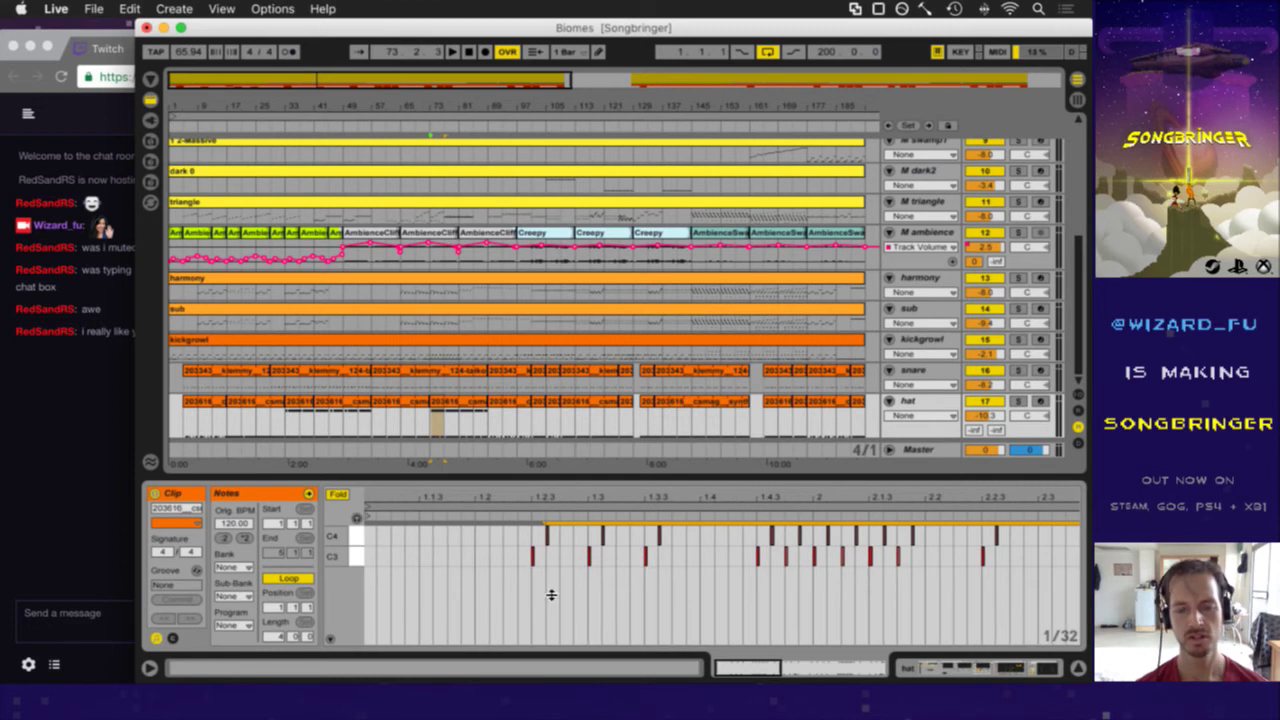
key(super+s)
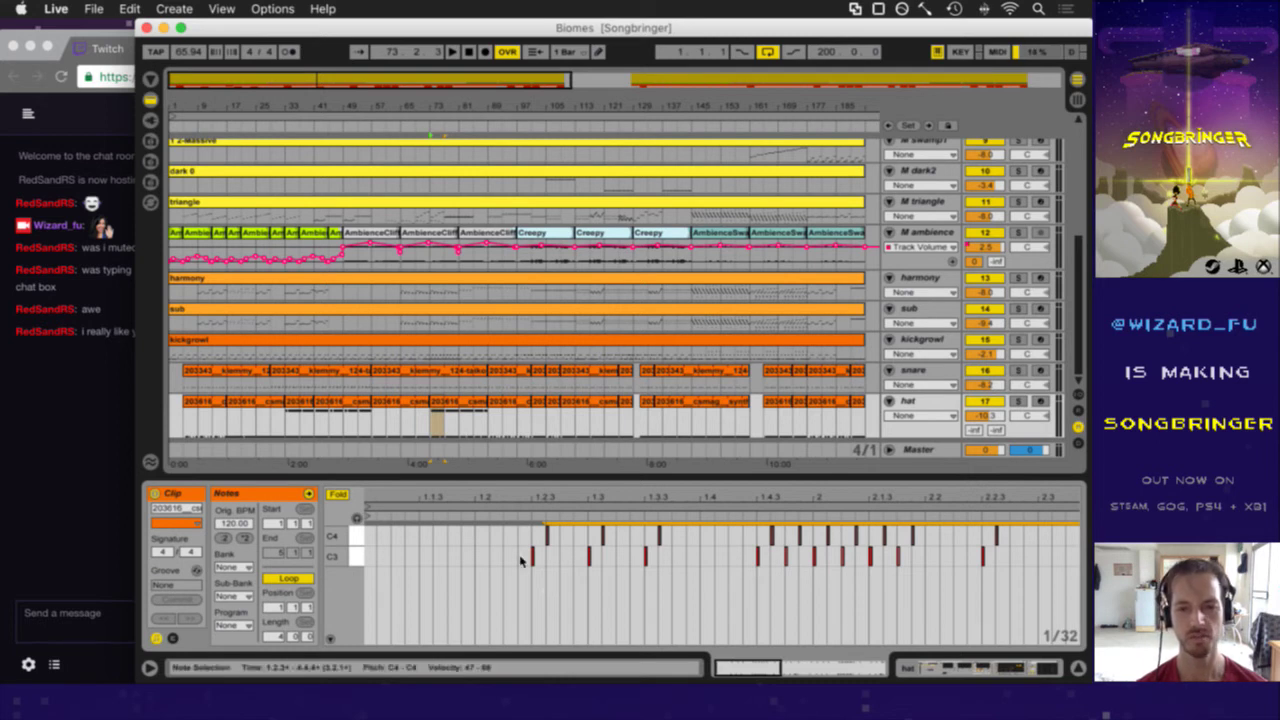
- Listen to the hat clip at bar 73 from a few bars before it, checking the Twitch chat meanwhile
click(426, 430)
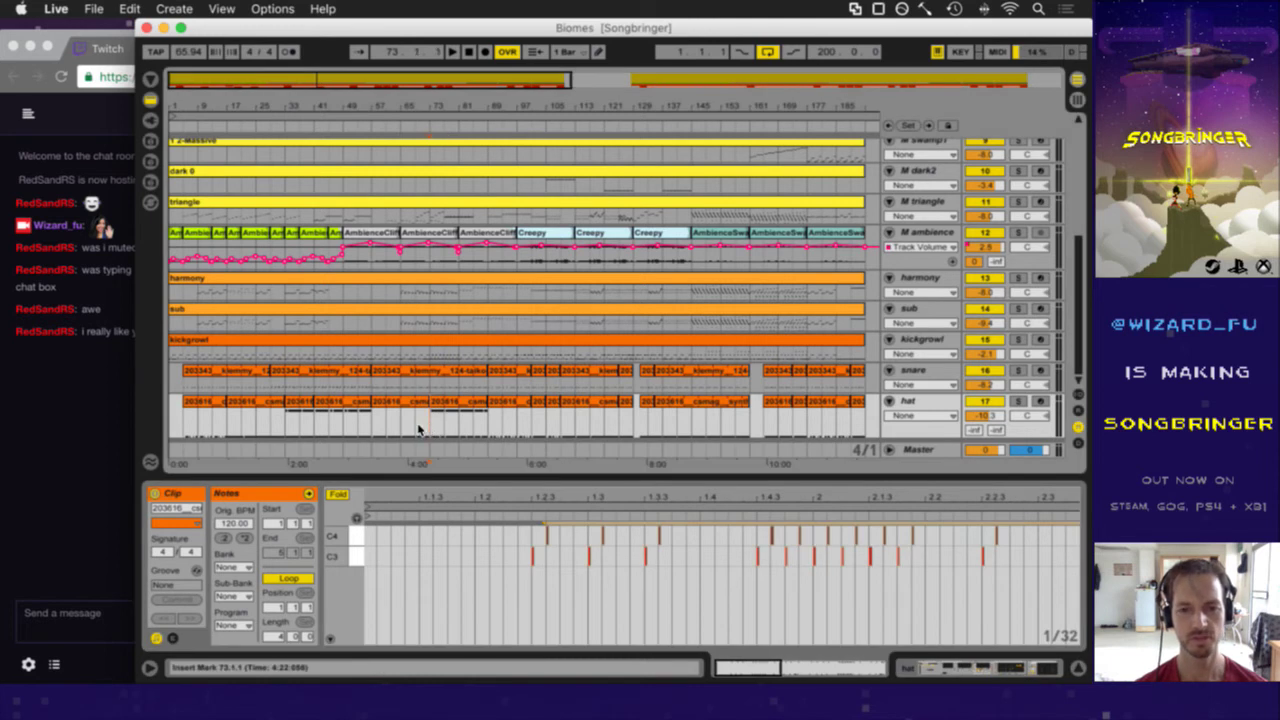
click(417, 430)
key(space)
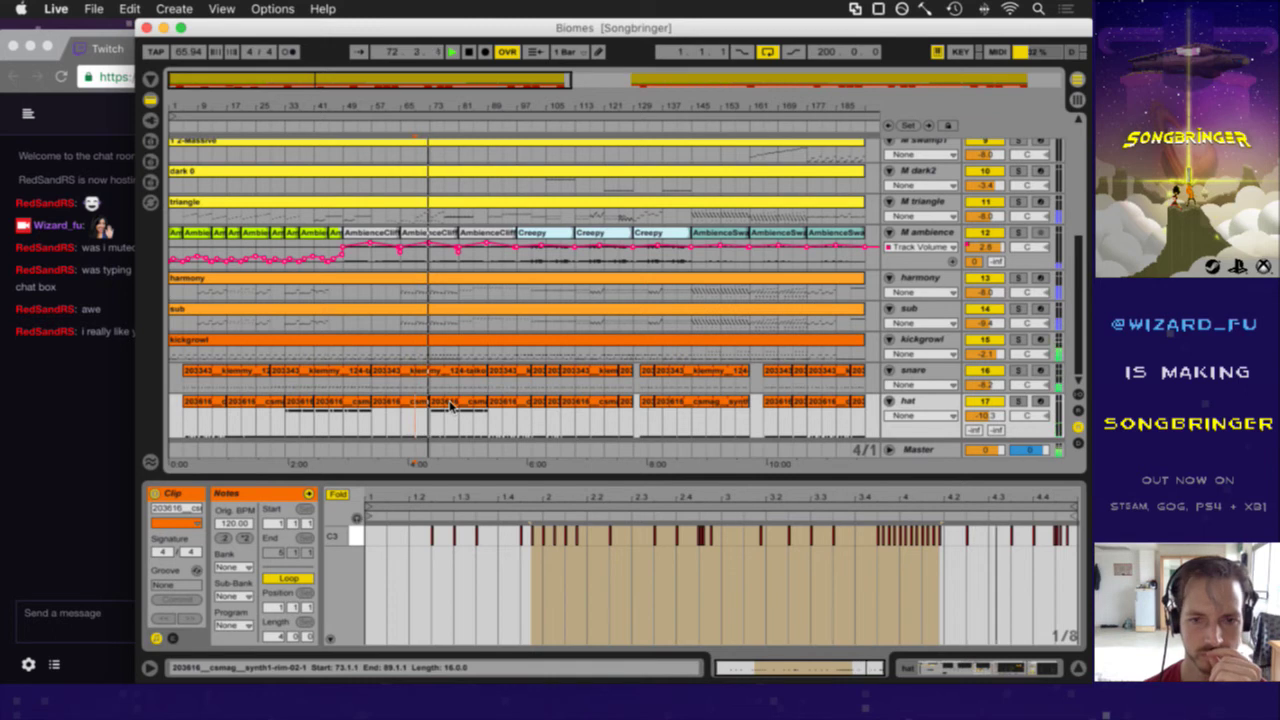
click(450, 403)
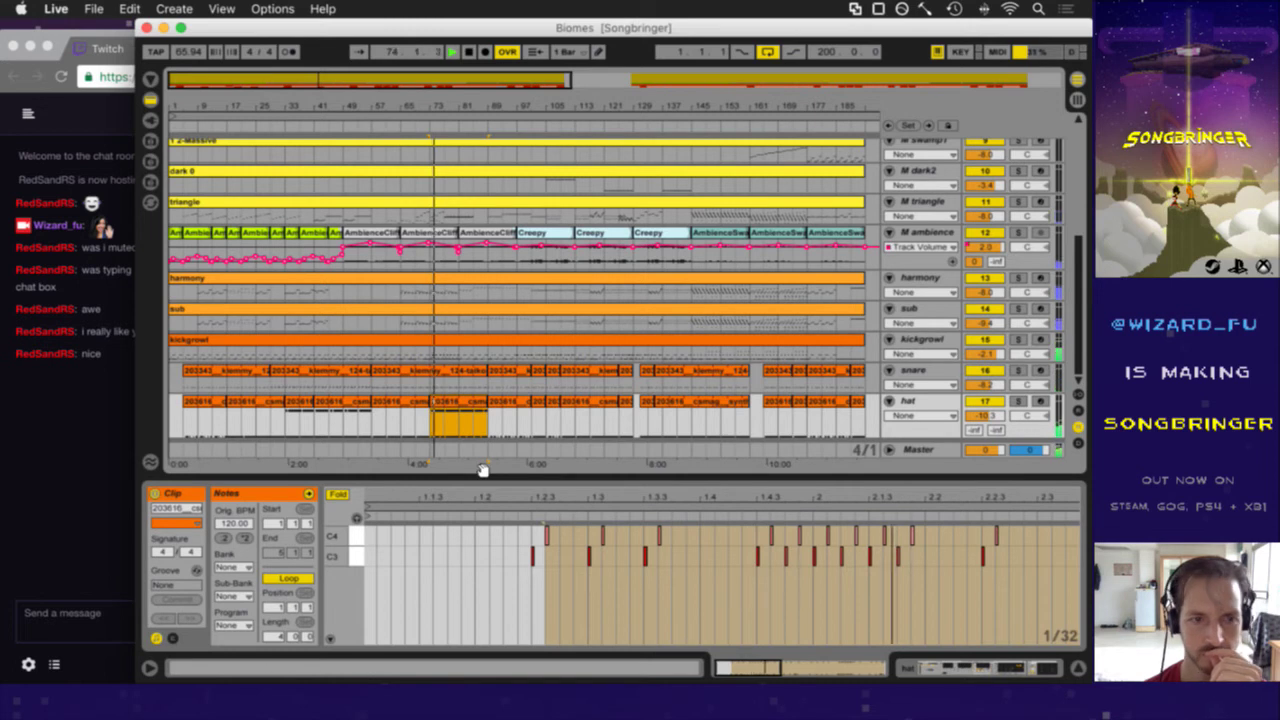
click(107, 437)
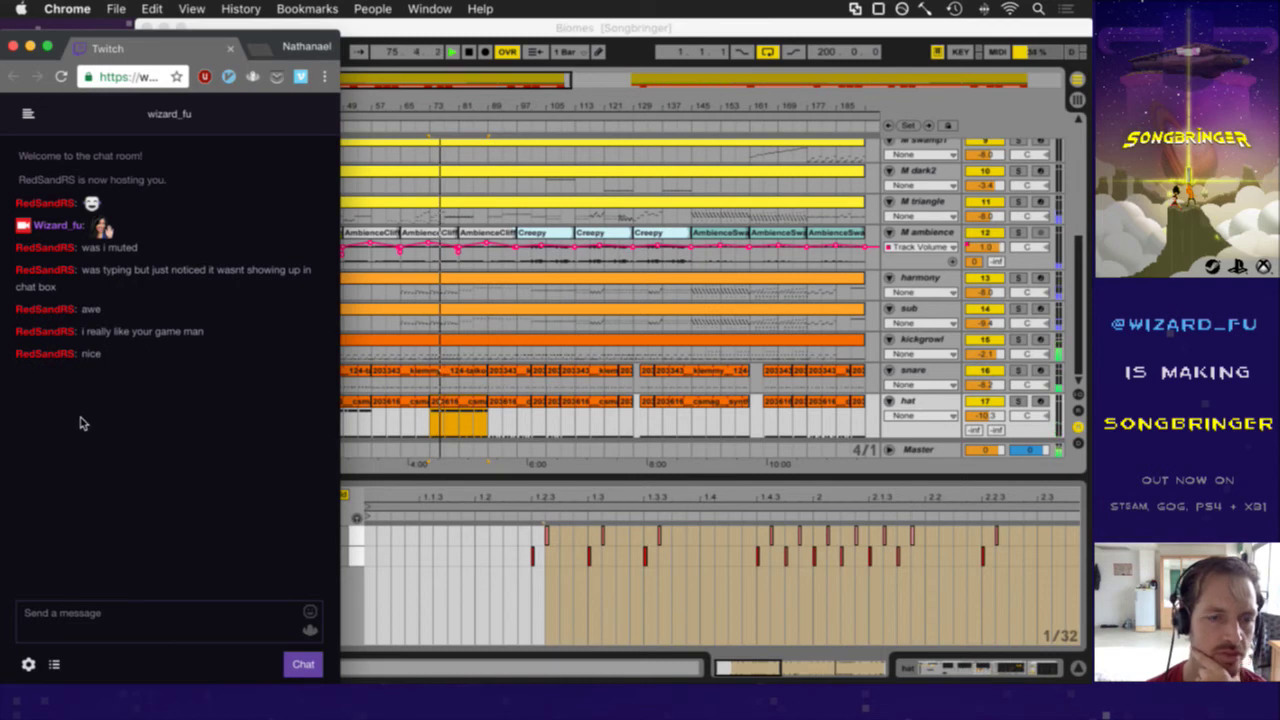
- Switch back to Ableton Live, open the hat clip at bar 89 at full length in the note editor and stop playback
click(624, 52)
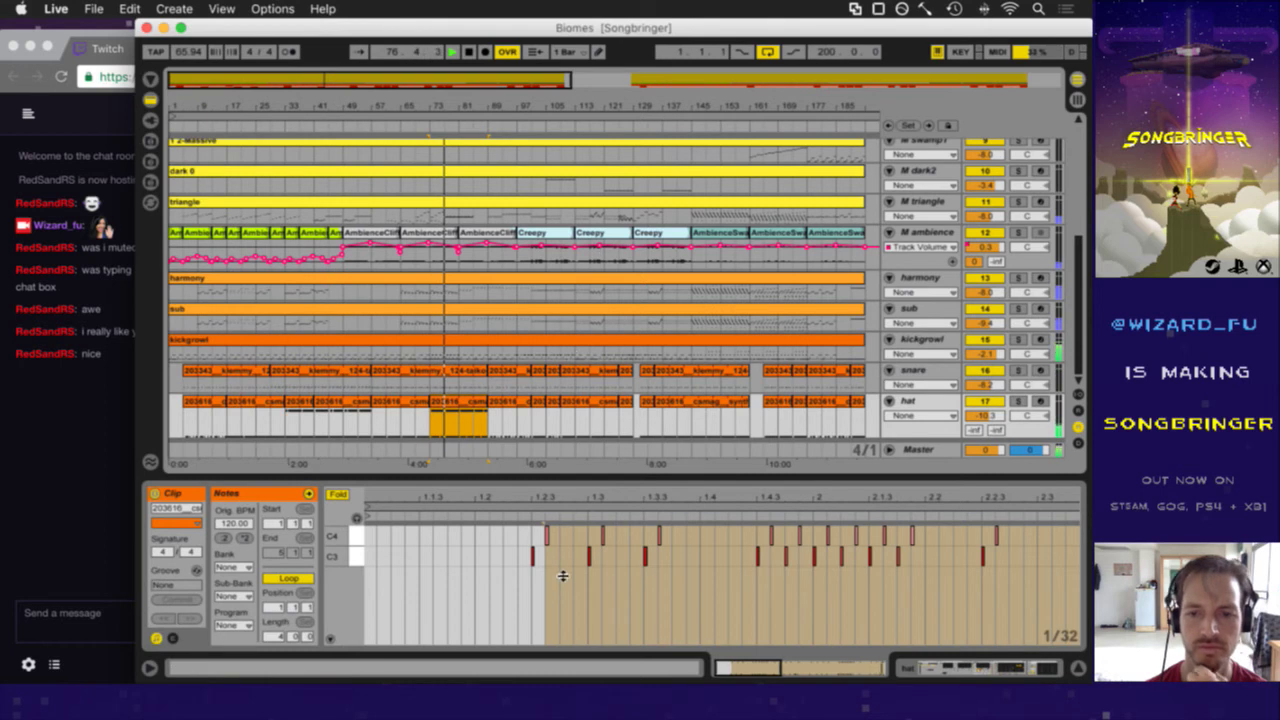
drag(566, 494, 447, 494)
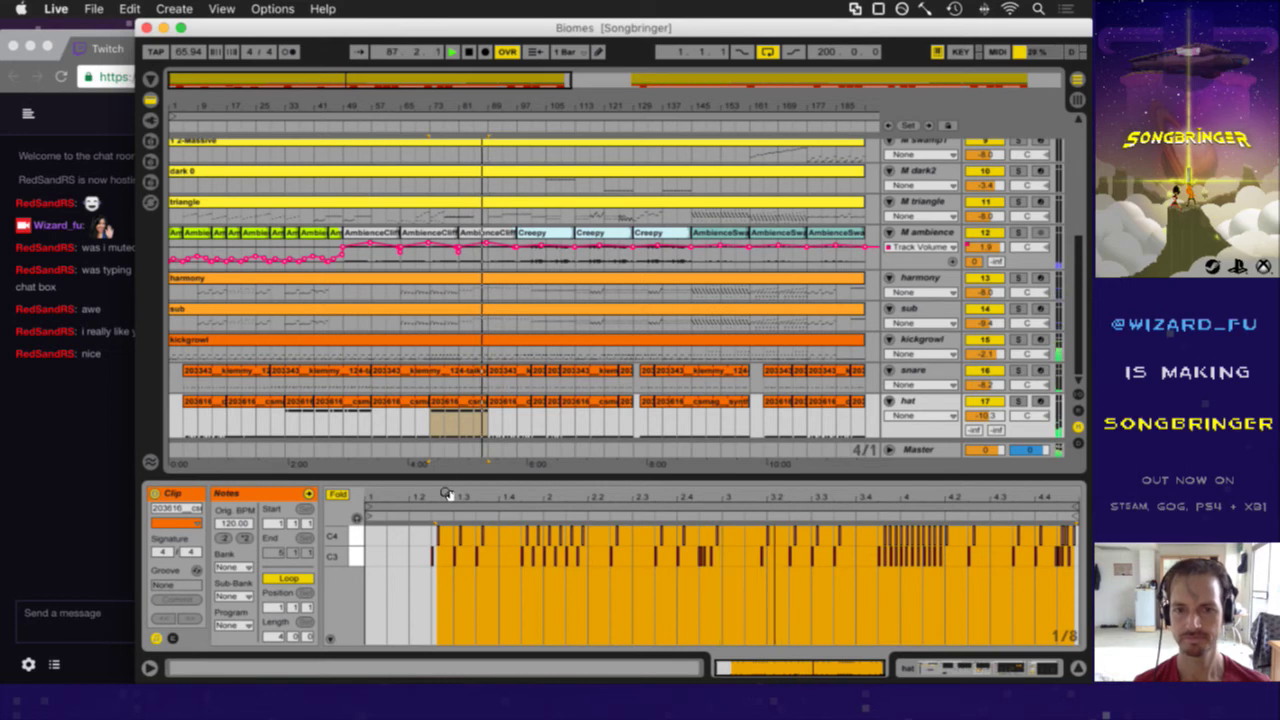
click(501, 421)
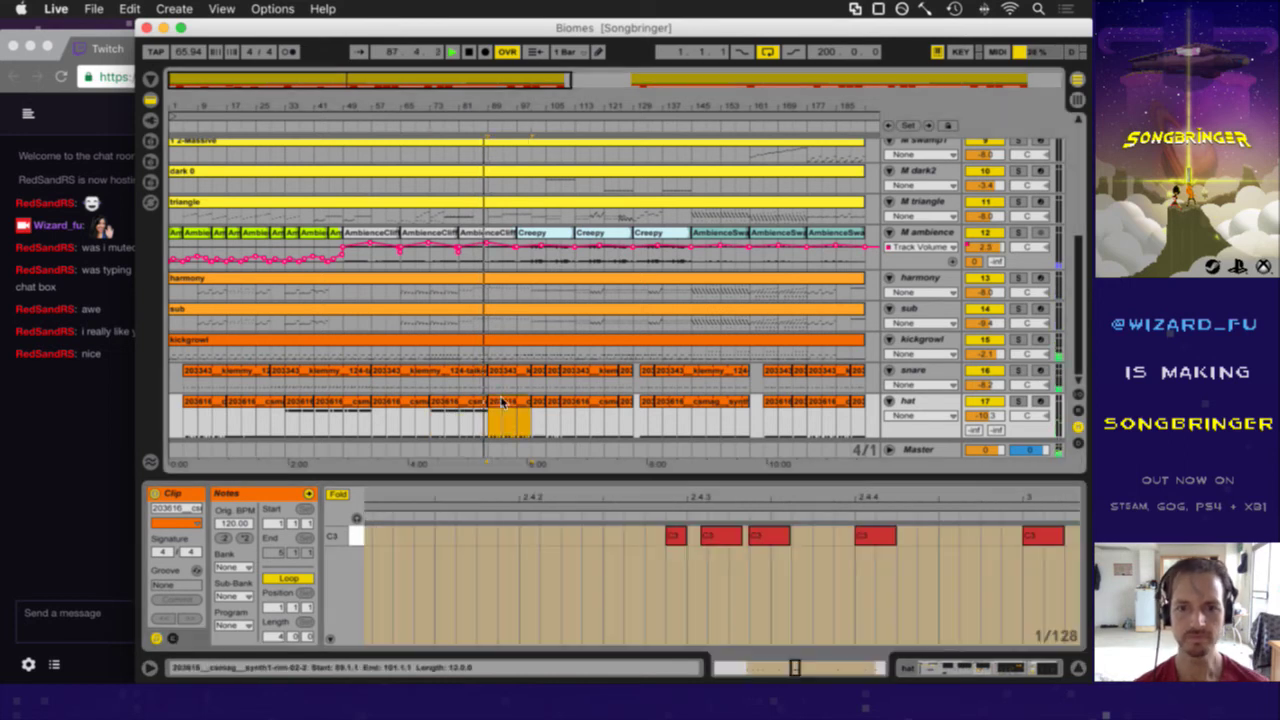
drag(383, 501, 683, 500)
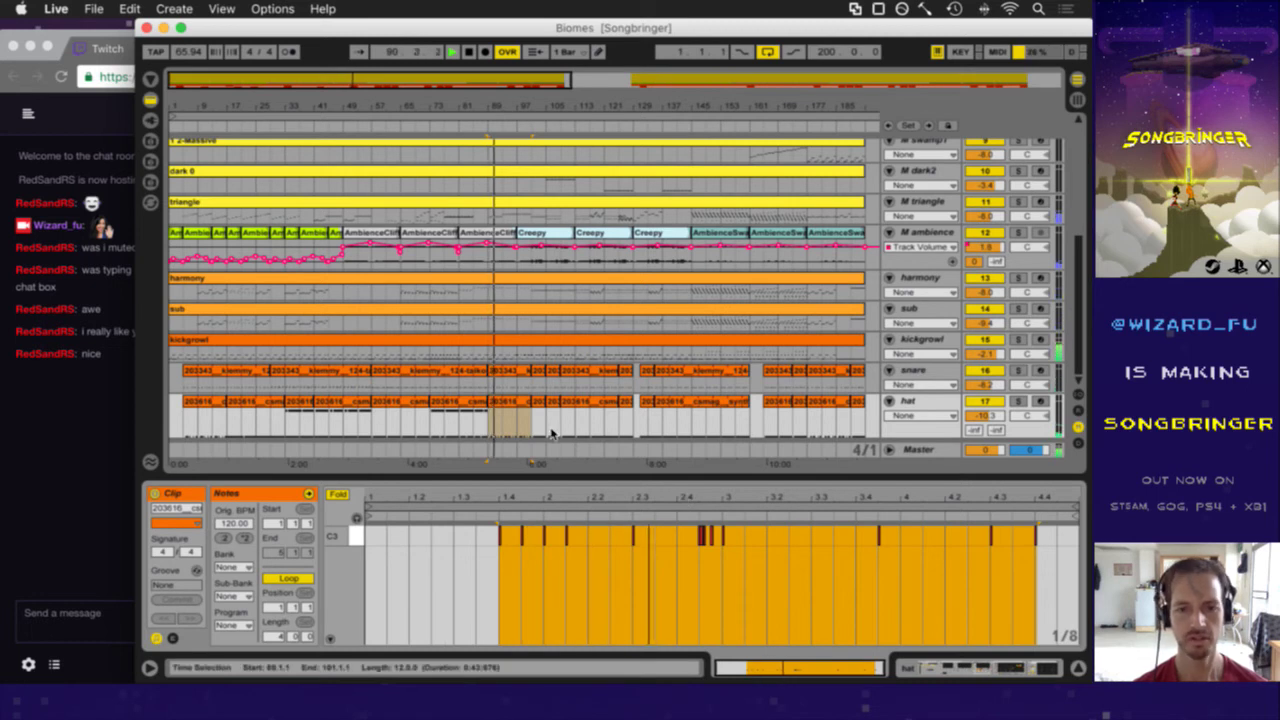
key(space)
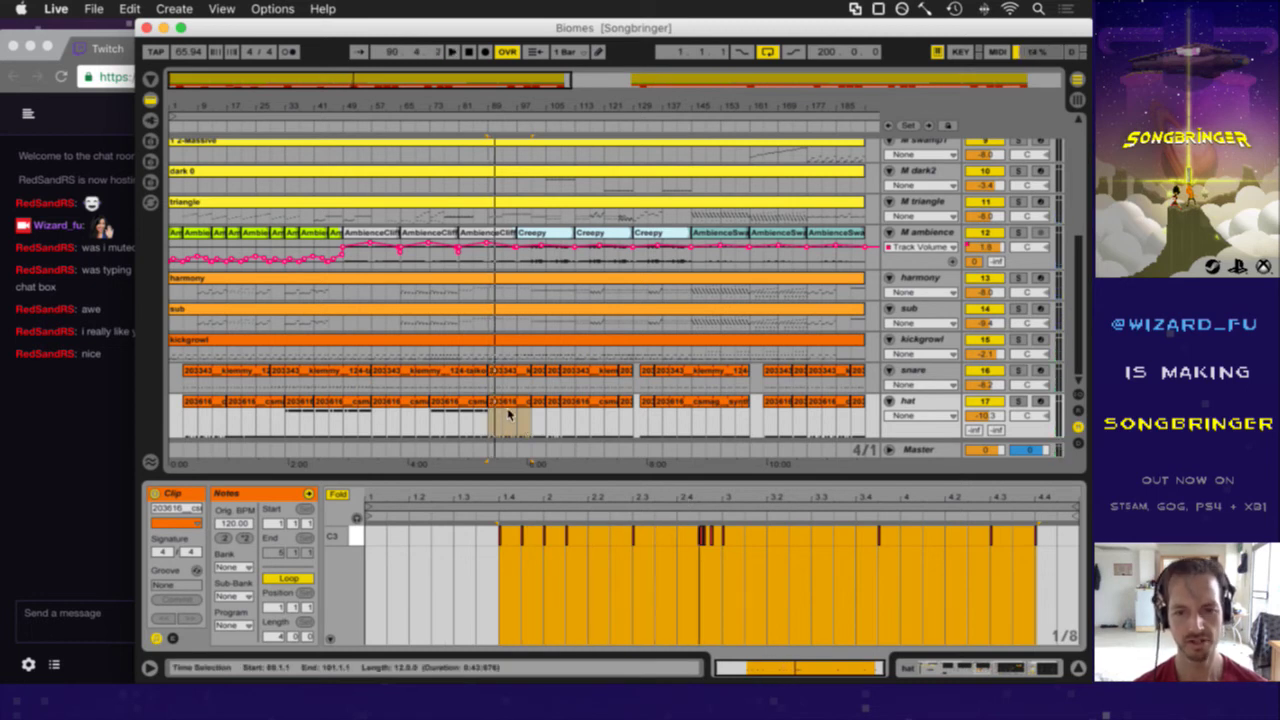
- Copy the four C3 notes starting at 1.4.1 to 1.2.1 in the bar 89 hat clip
click(408, 538)
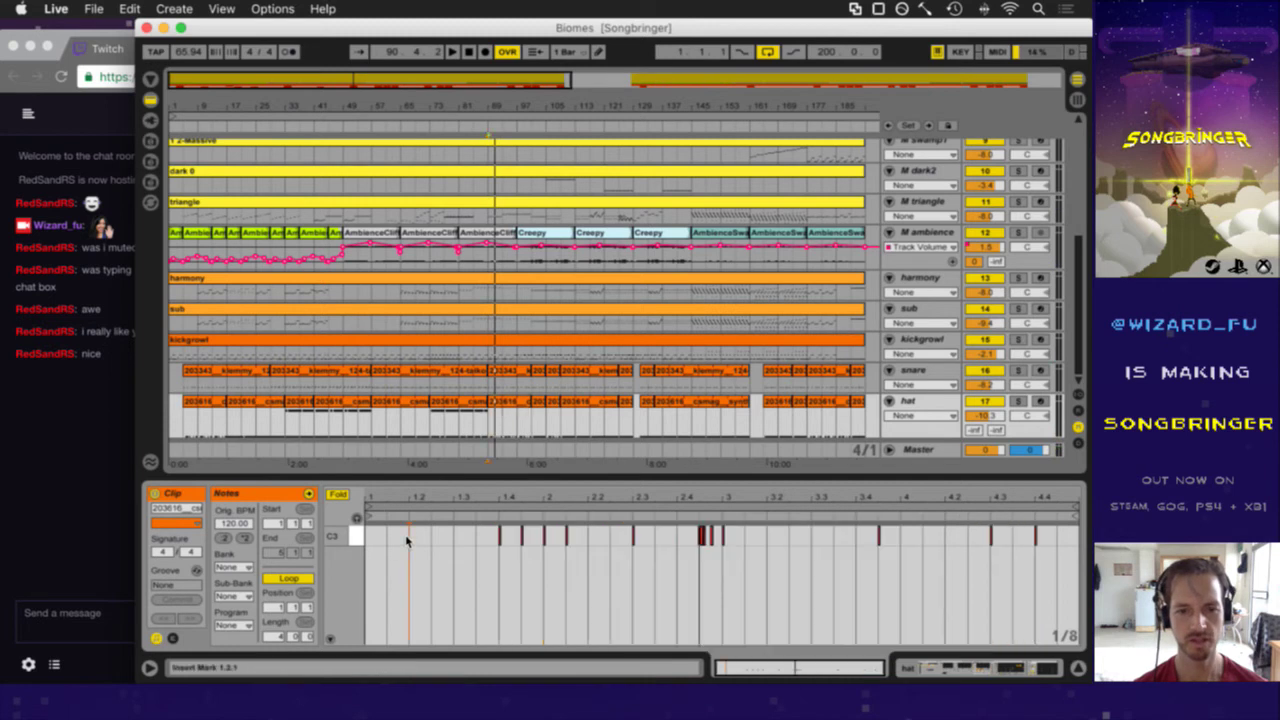
drag(461, 540, 591, 540)
click(409, 538)
key(super+v)
key(super+z)
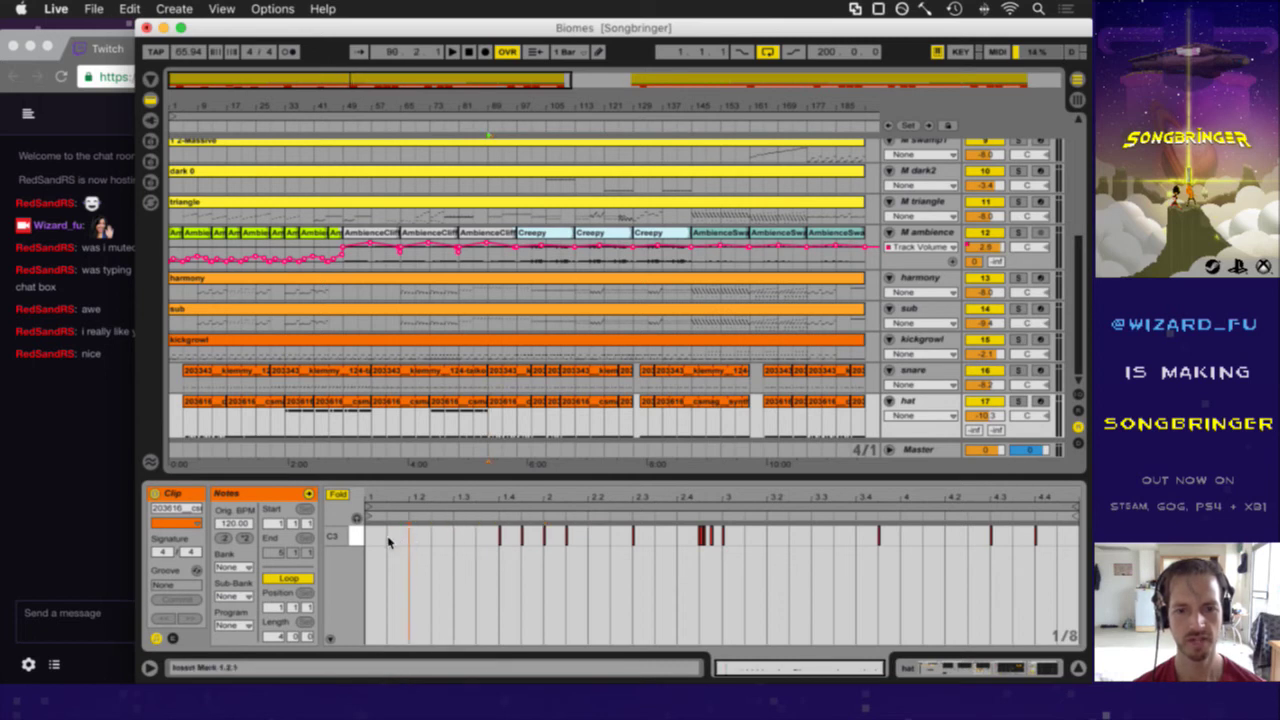
key(super+shift+z)
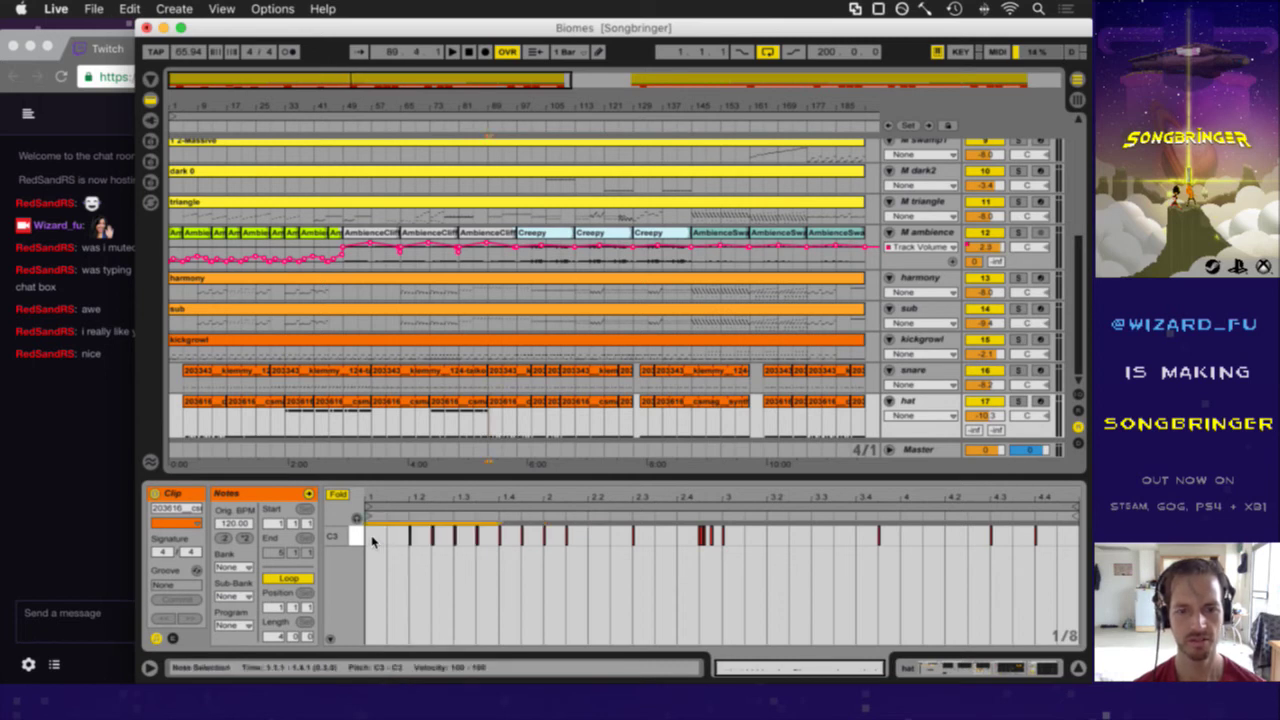
- Duplicate the pair of C3 notes at 2.1.1 repeatedly to fill the eighth-note pattern up to 4.4.1
drag(583, 535, 538, 543)
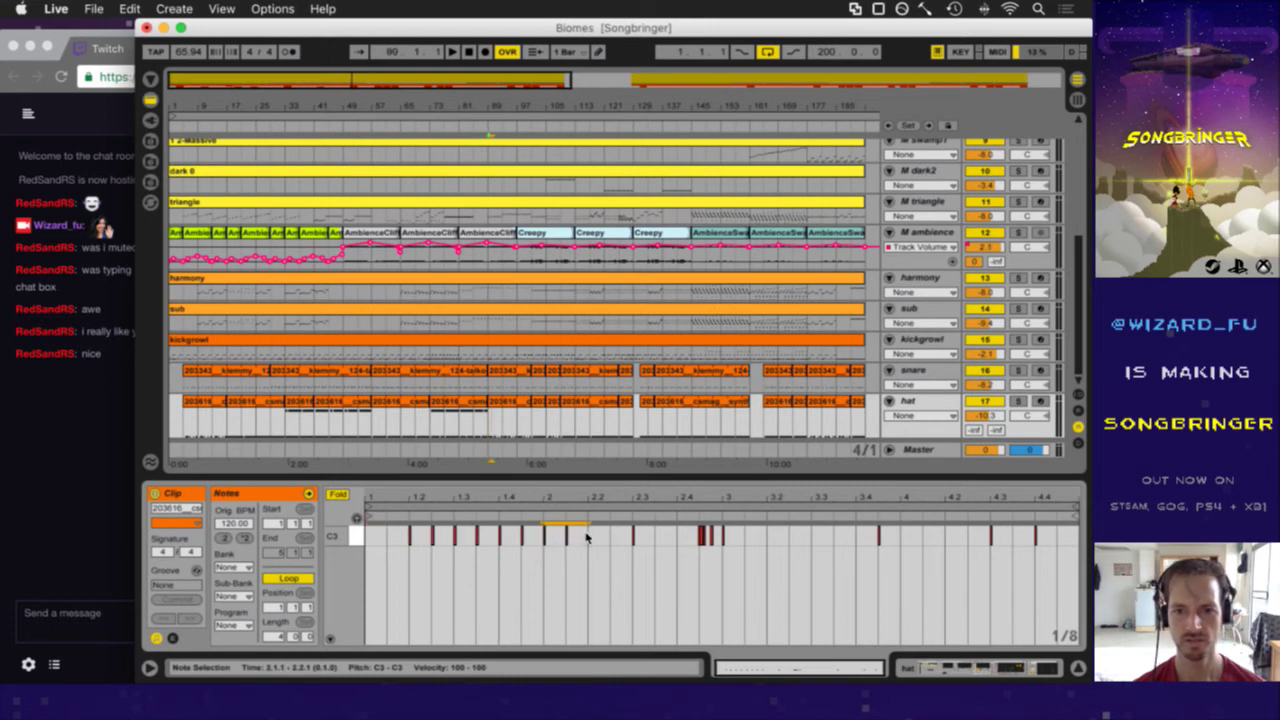
key(super+d)
key(super+d)
key(super+d)
key(super+d)
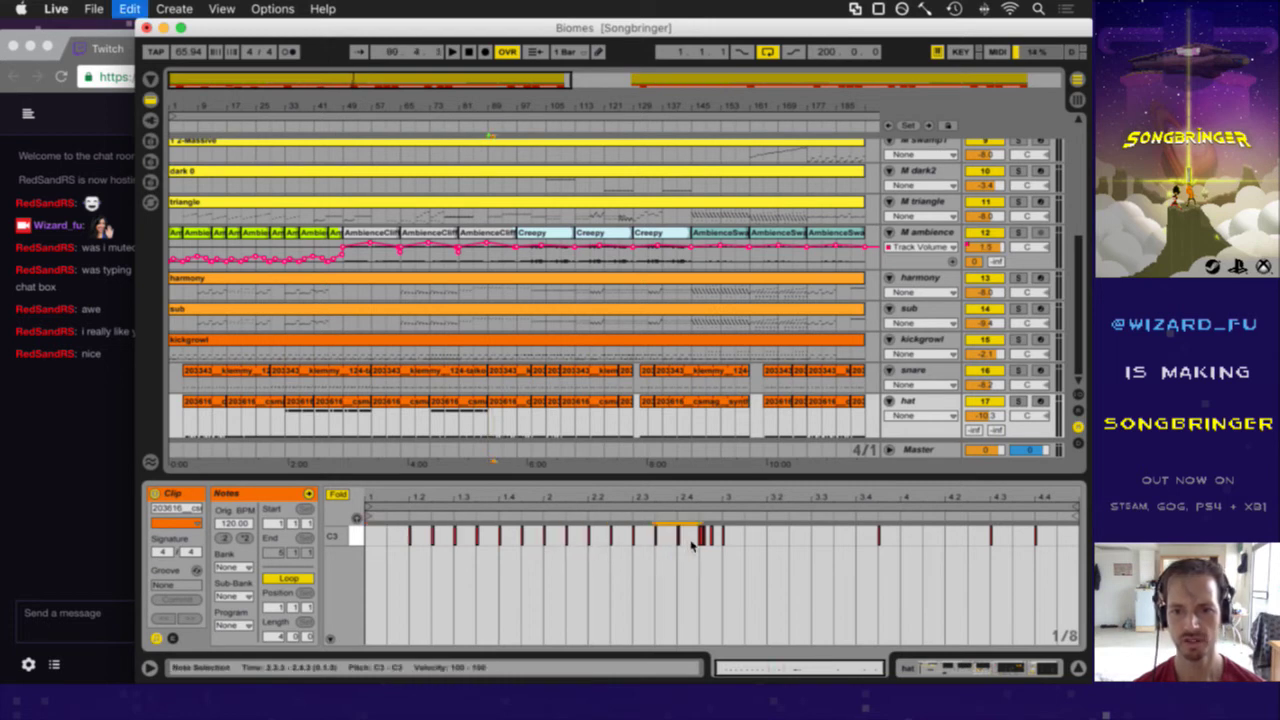
key(super+d)
key(super+d)
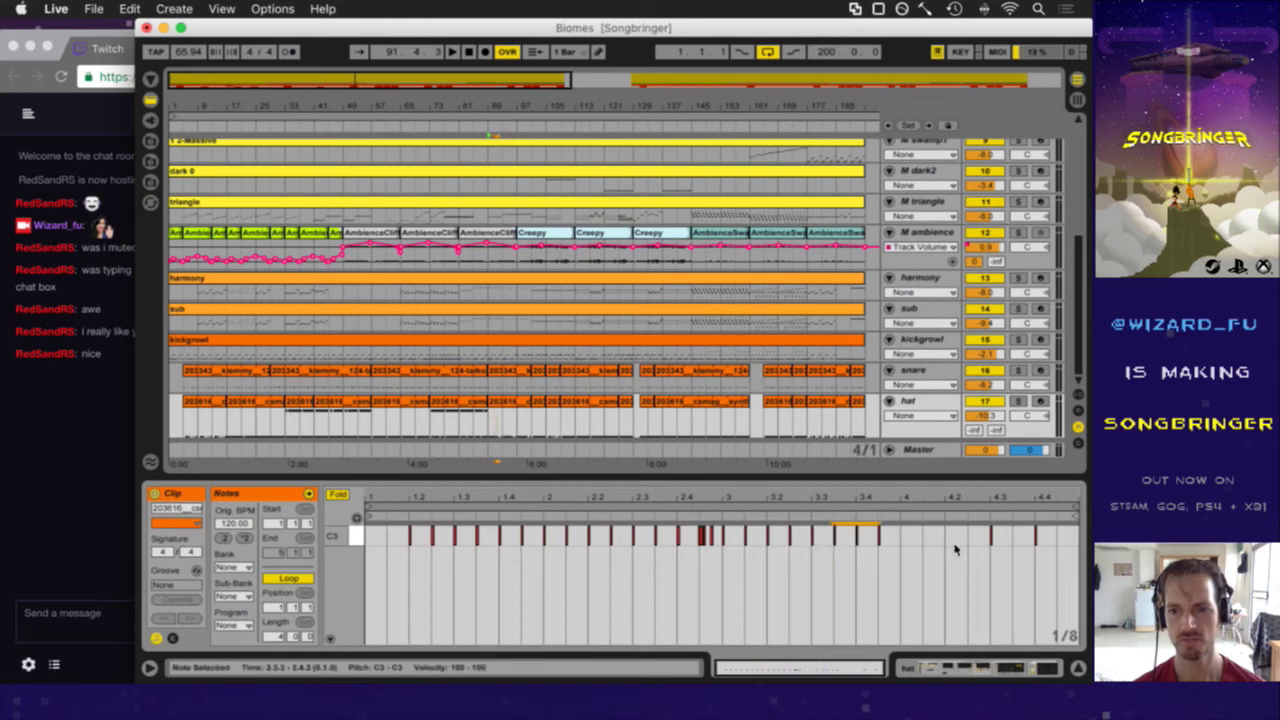
key(super+d)
key(super+d)
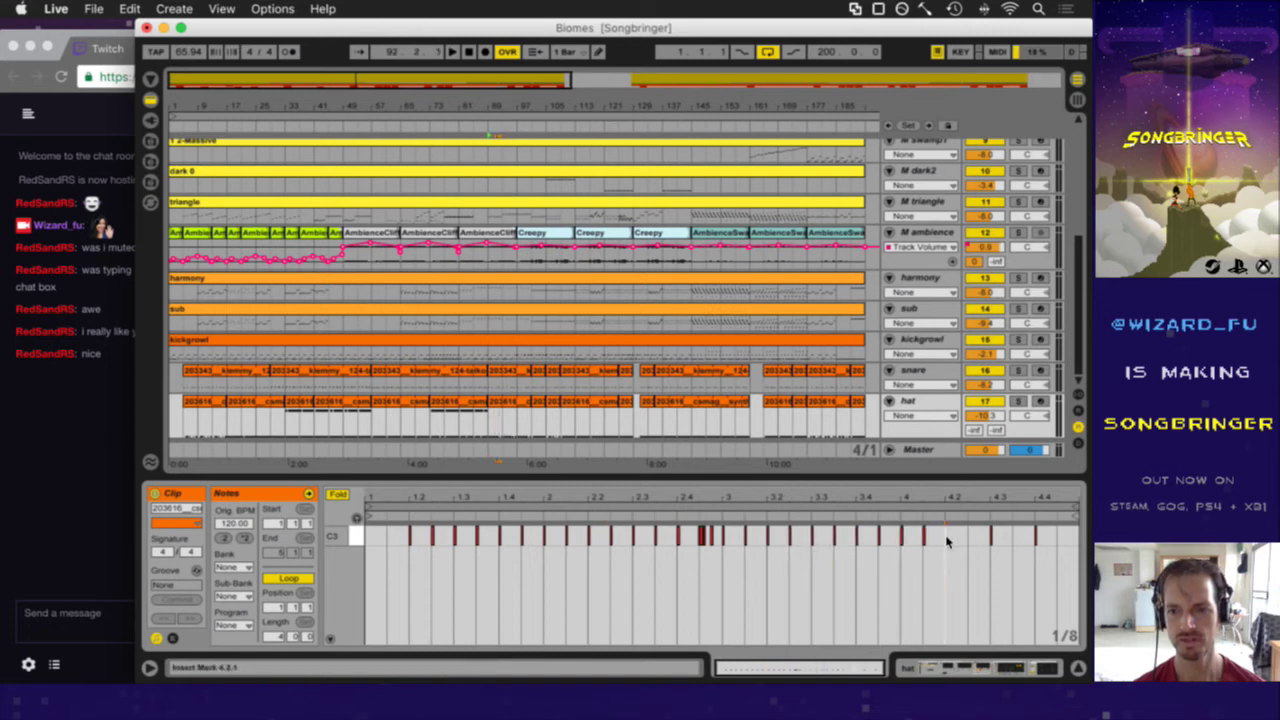
key(super+d)
key(super+d)
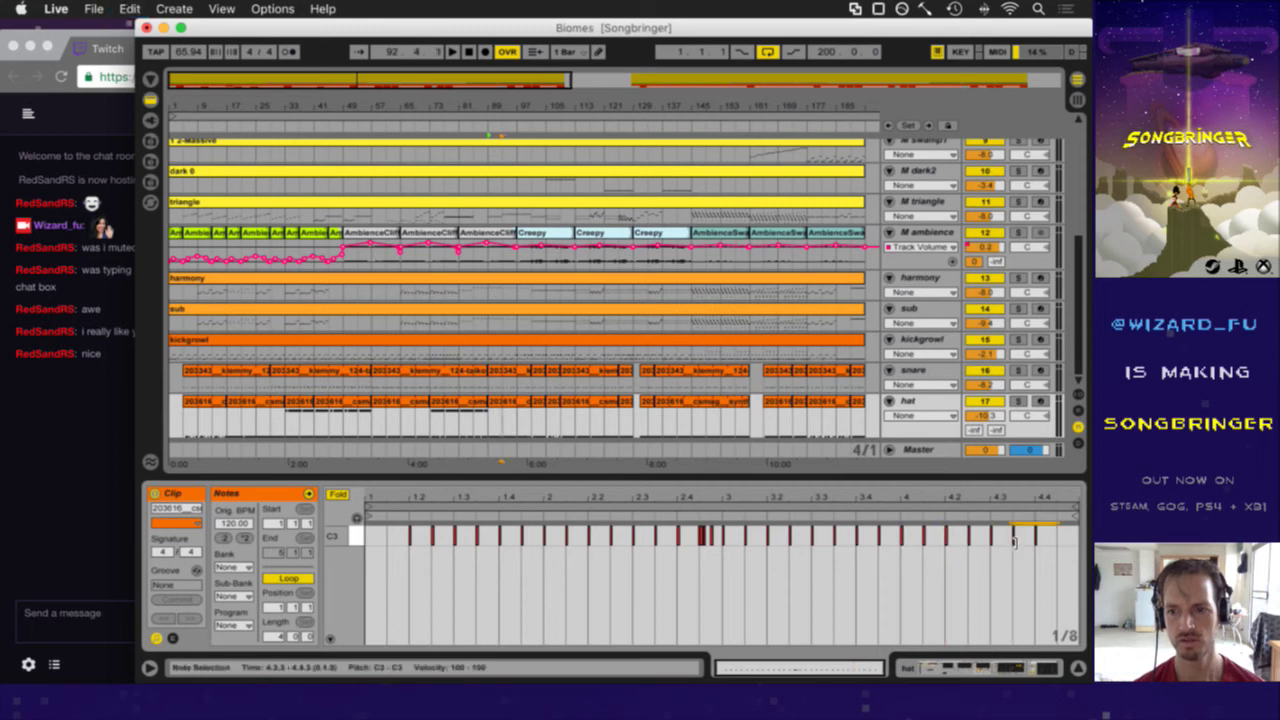
- Paste C3 notes at 4.4.1 and 1.1.3 to complete the eighth-note hat pattern at both ends of the clip
click(1035, 555)
click(1033, 540)
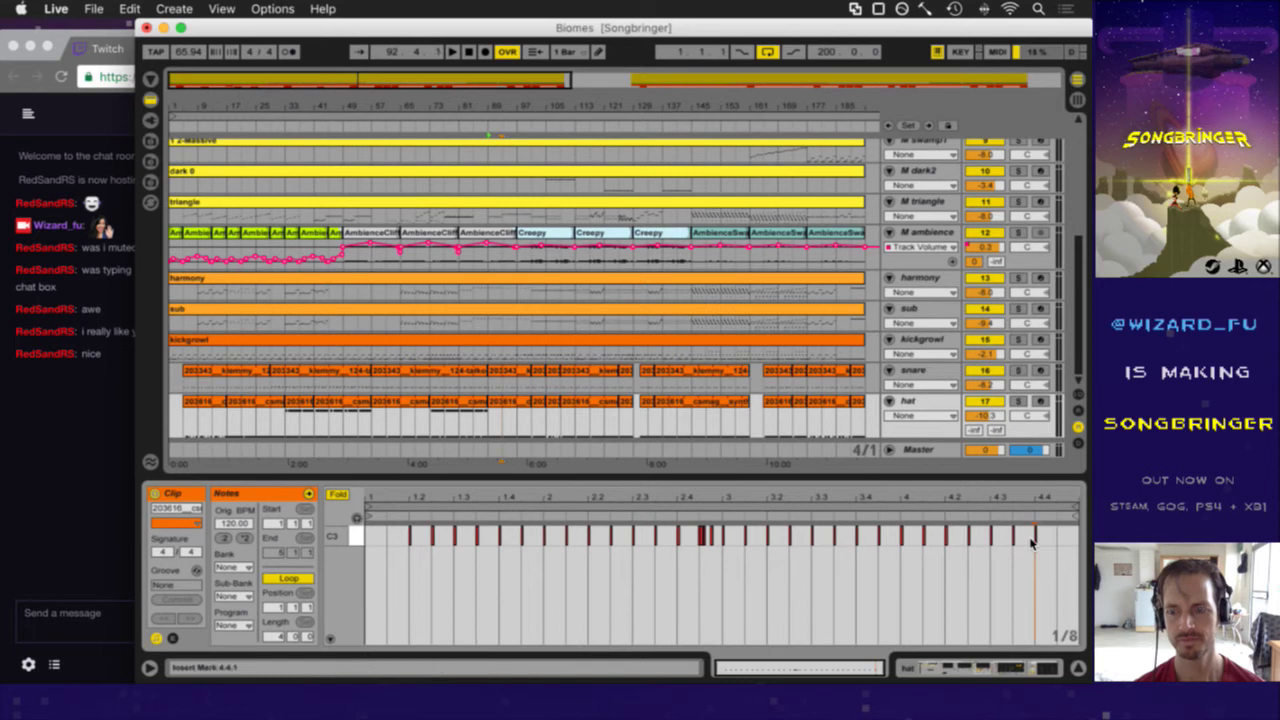
key(super+v)
key(space)
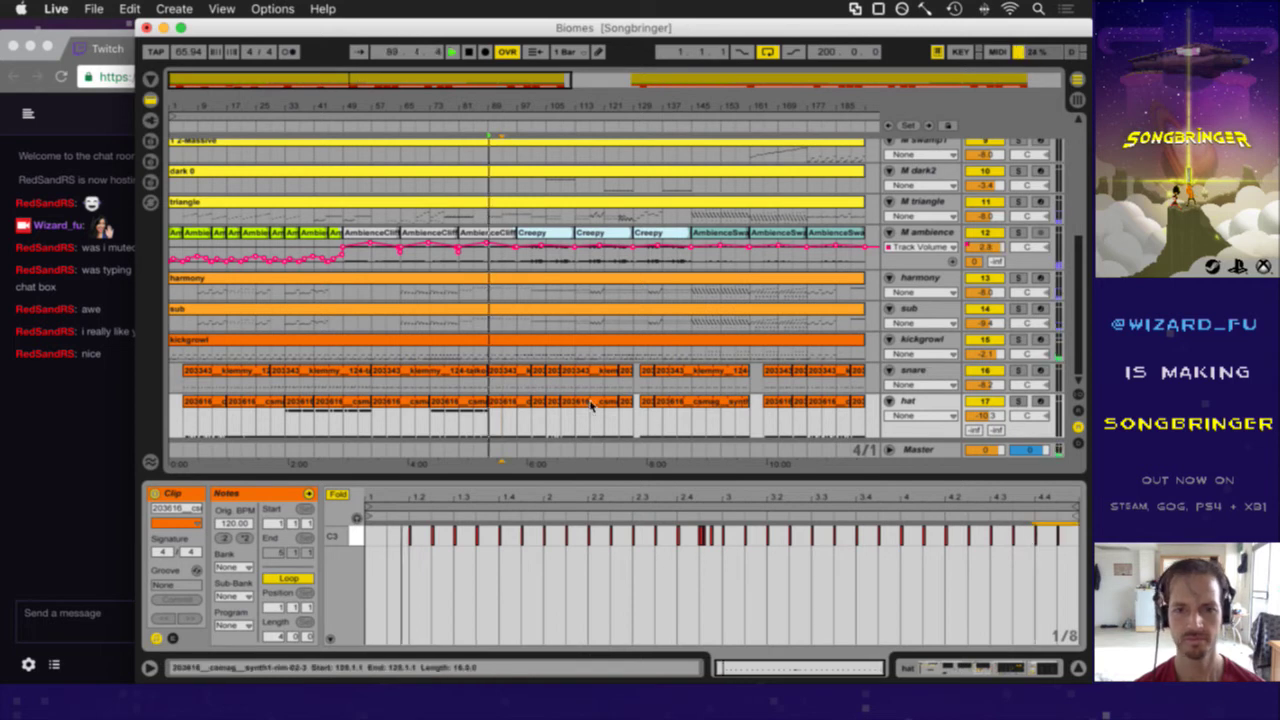
click(389, 540)
key(super+v)
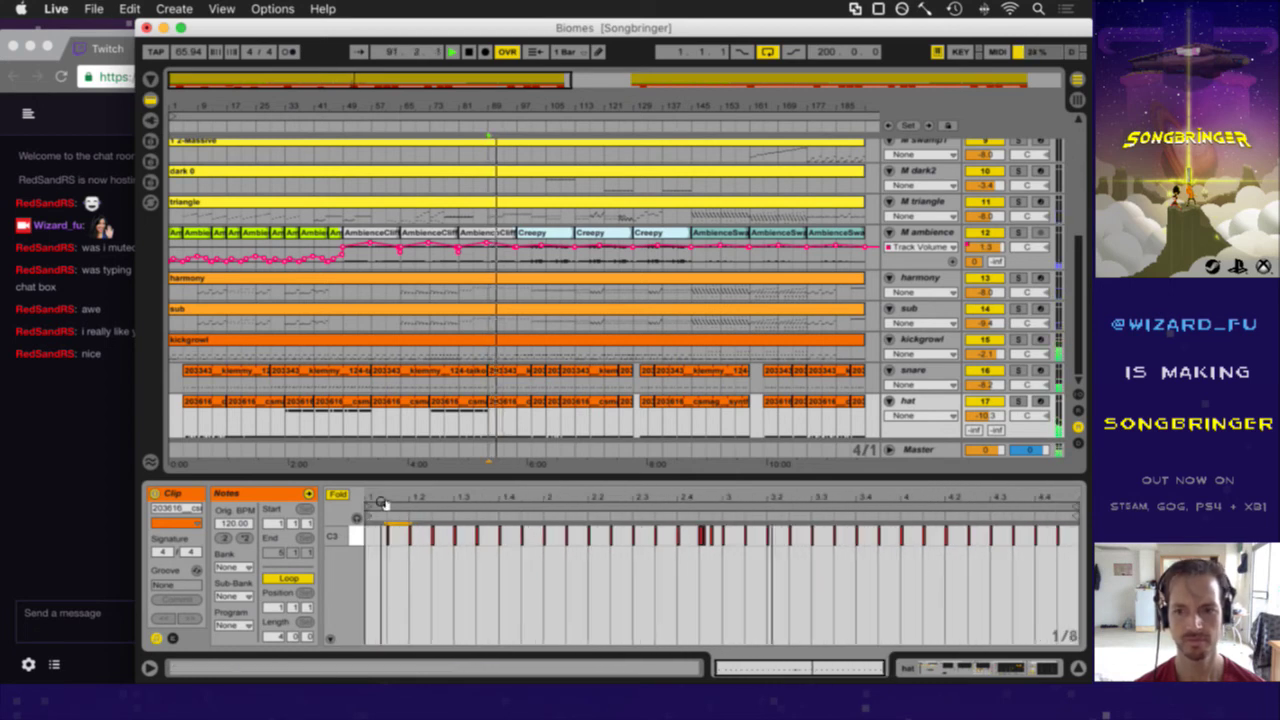
- Unfold the note editor and copy all C3 notes of the hat clip up to C4
click(357, 526)
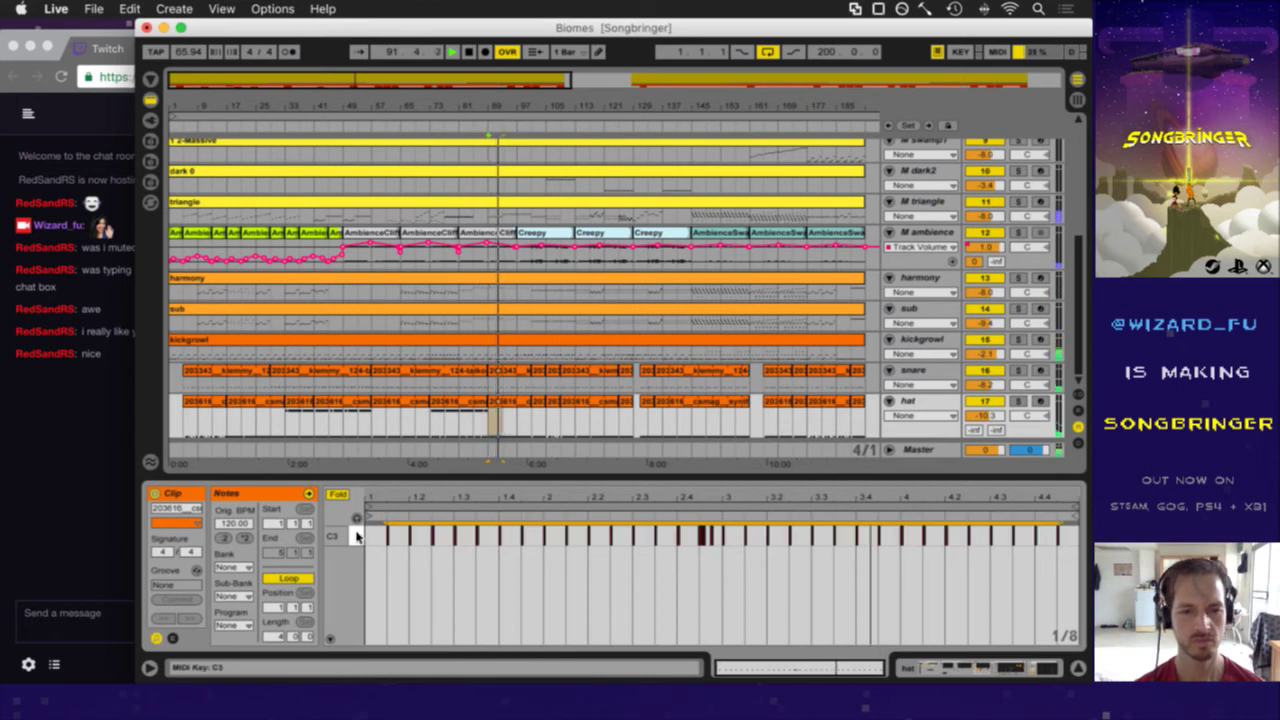
click(338, 494)
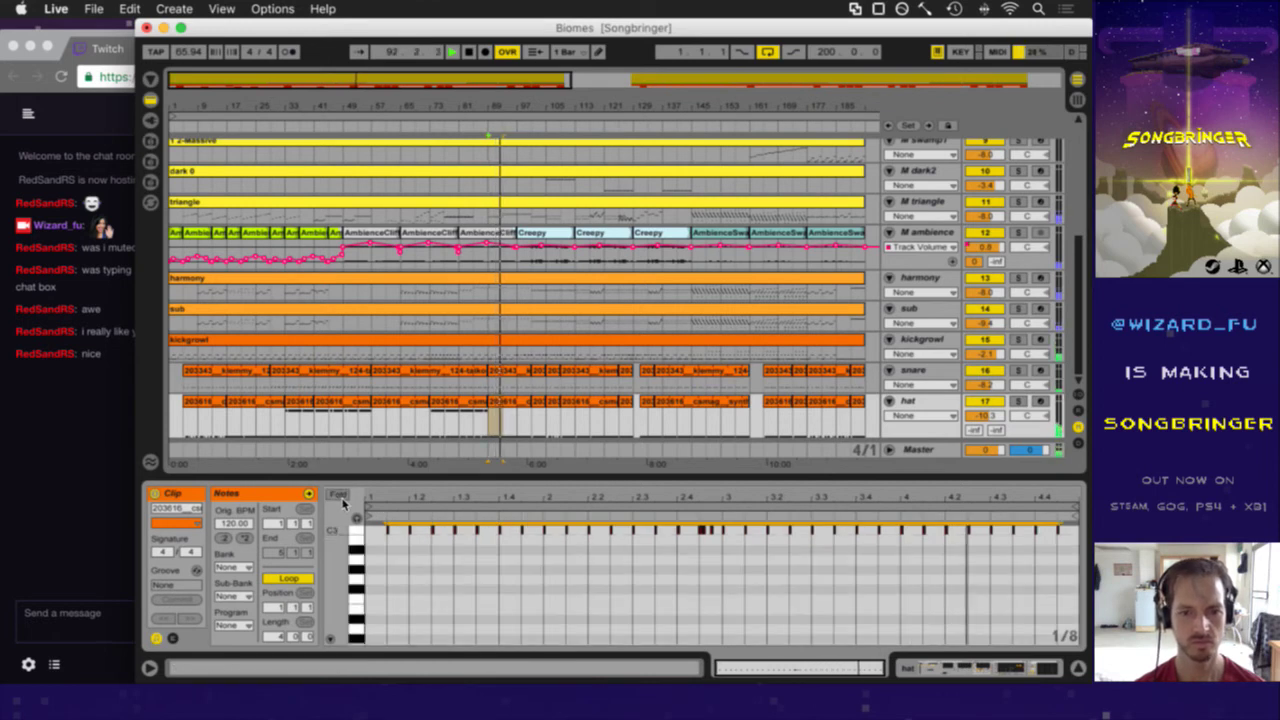
scroll(366, 537, up, 5)
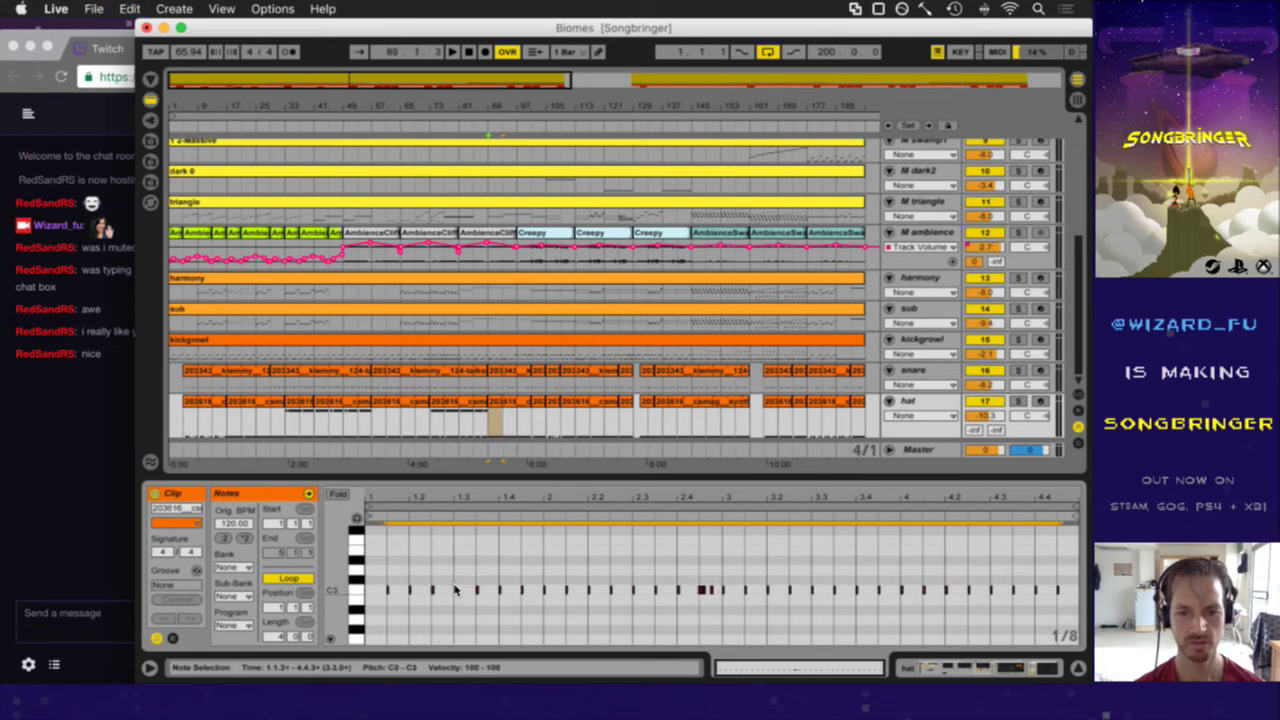
drag(455, 590, 436, 565)
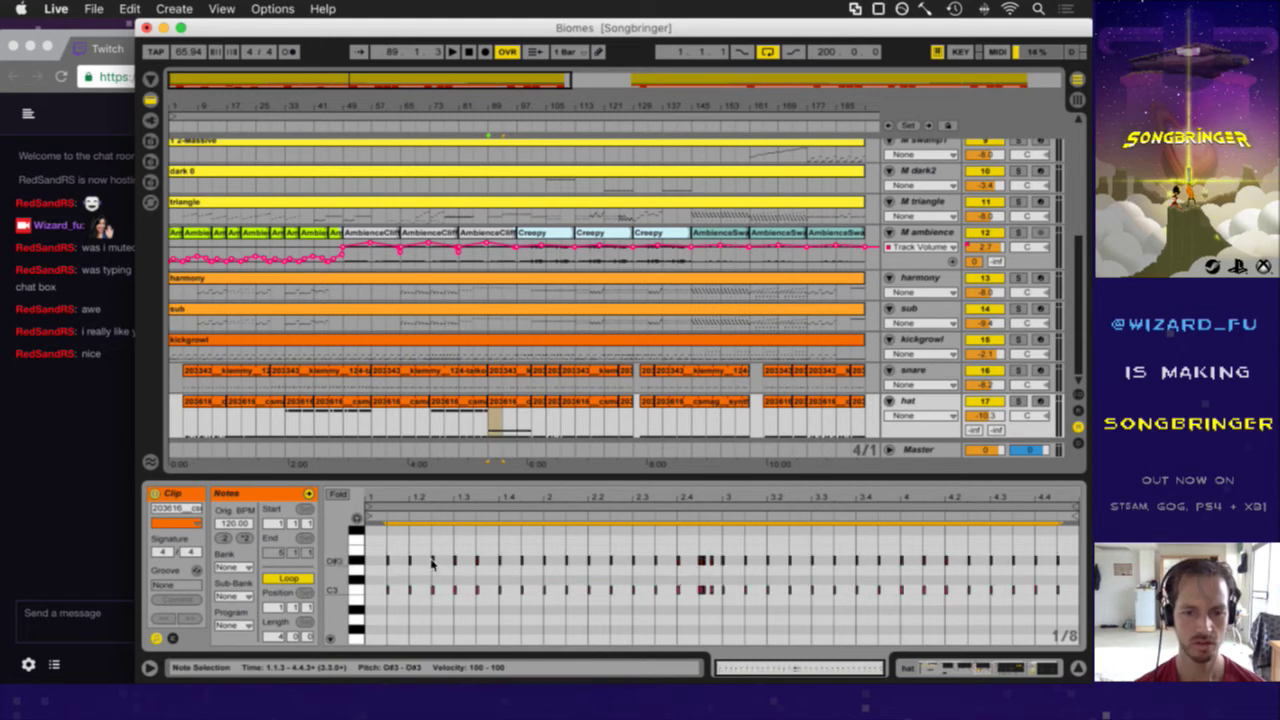
key(Up)
key(Up)
key(Up)
key(Up)
key(Up)
key(Up)
key(Up)
key(Up)
key(Up)
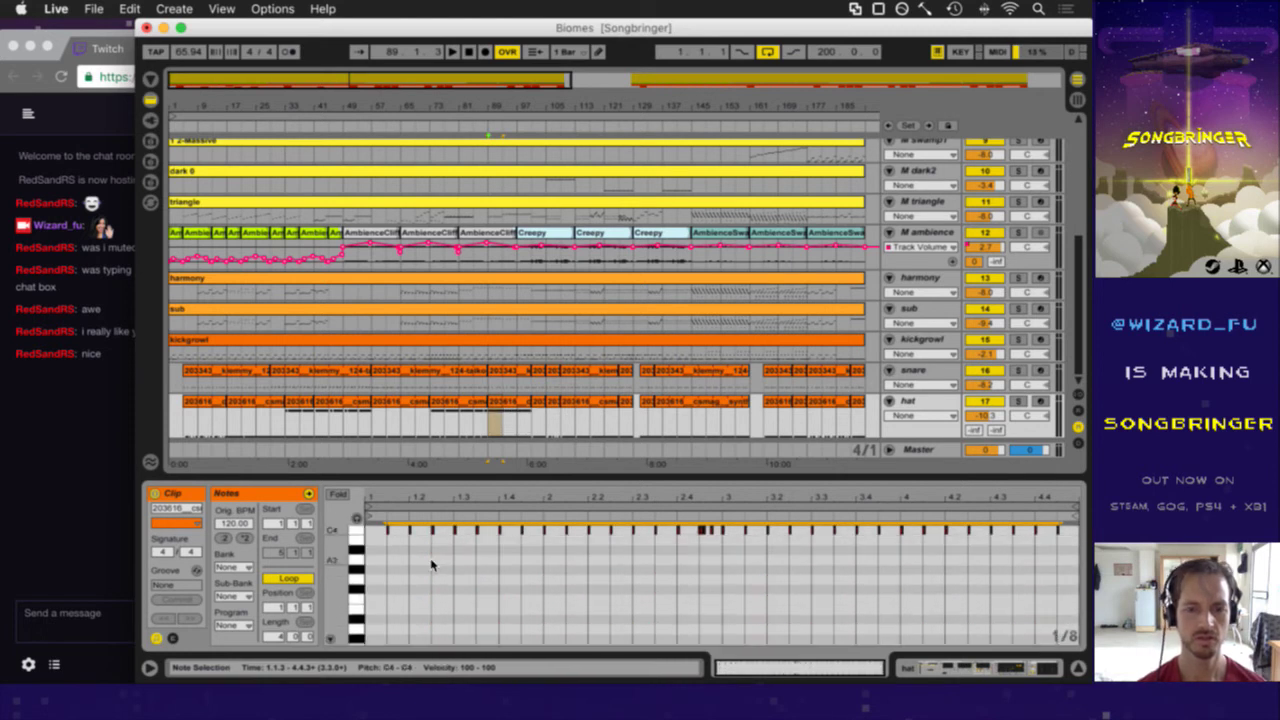
- Nudge the C4 notes slightly earlier on the 1/32 grid and lower their velocity to 75
drag(378, 495, 366, 495)
key(Left)
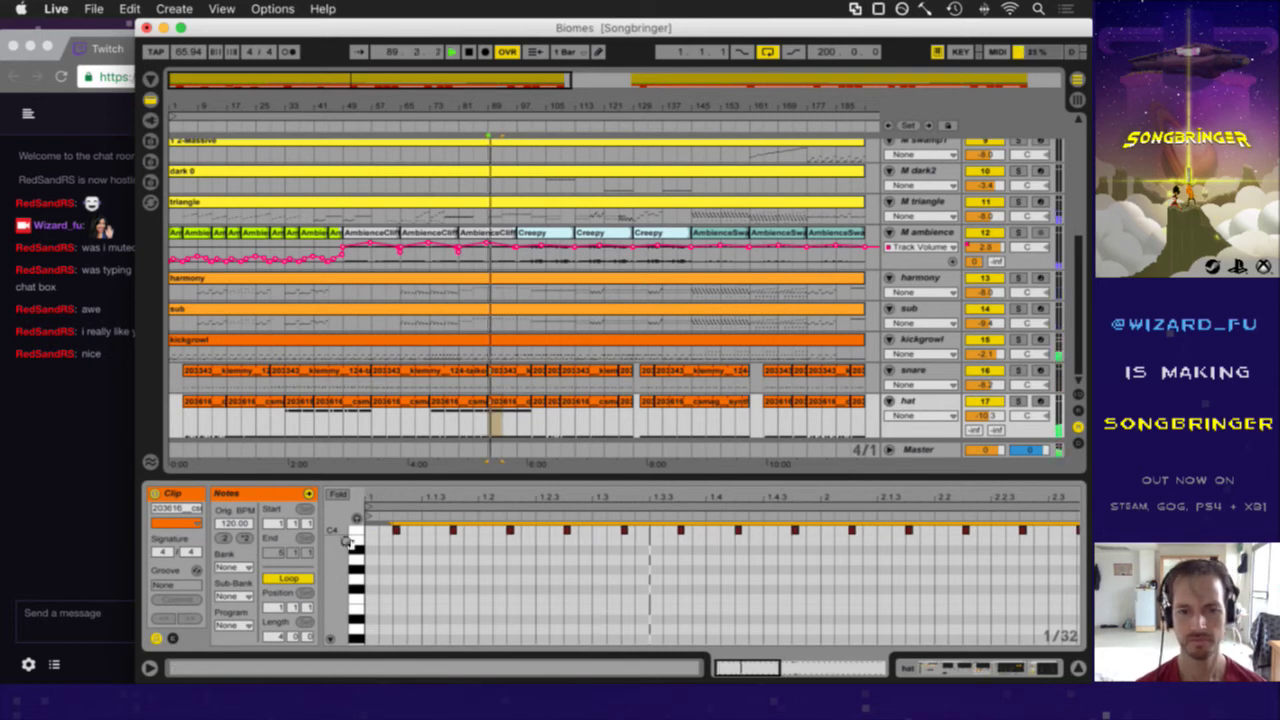
click(358, 533)
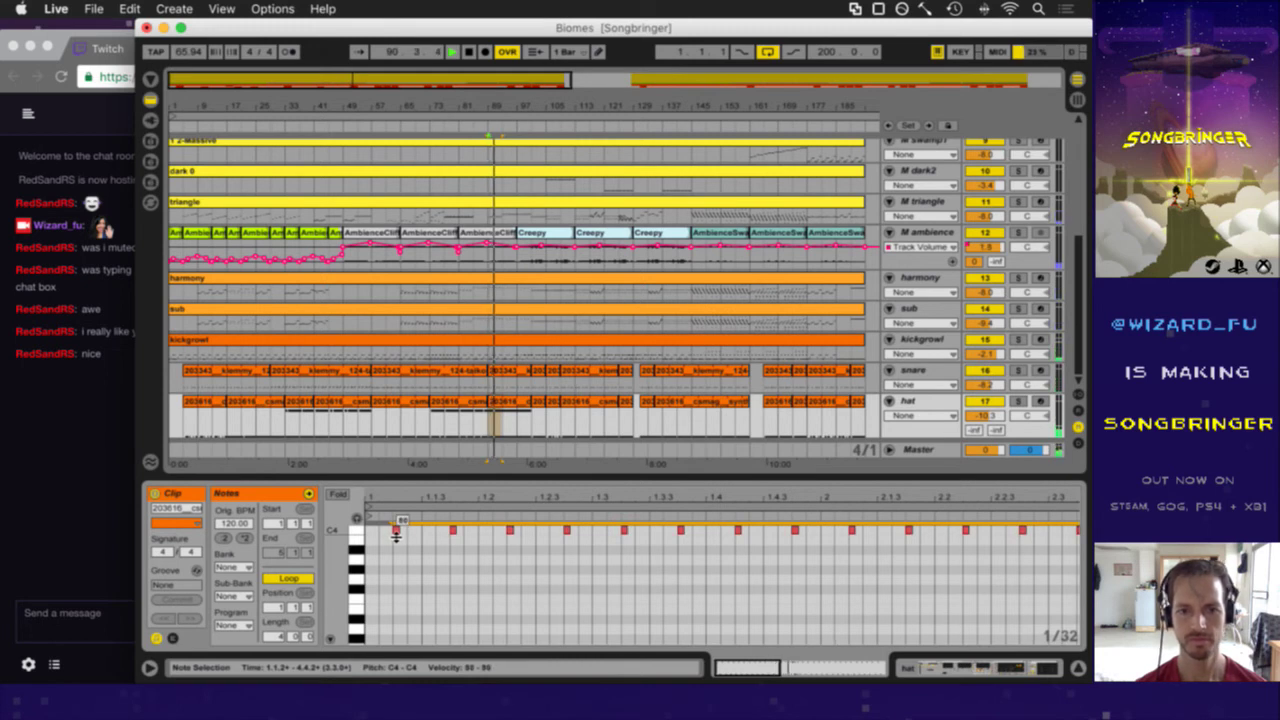
drag(425, 500, 390, 497)
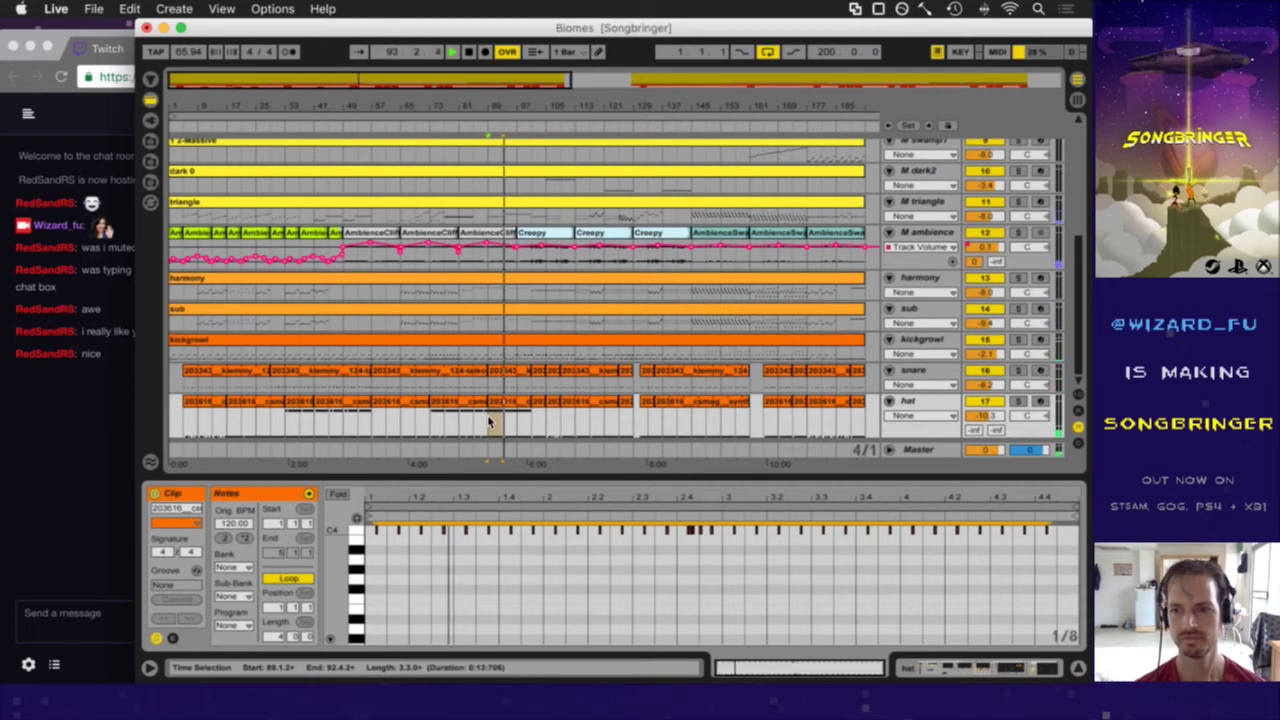
- Copy the C4 notes between 2.4.1 and 3.1.1, including the rapid cluster, to 4.4.1
click(1045, 530)
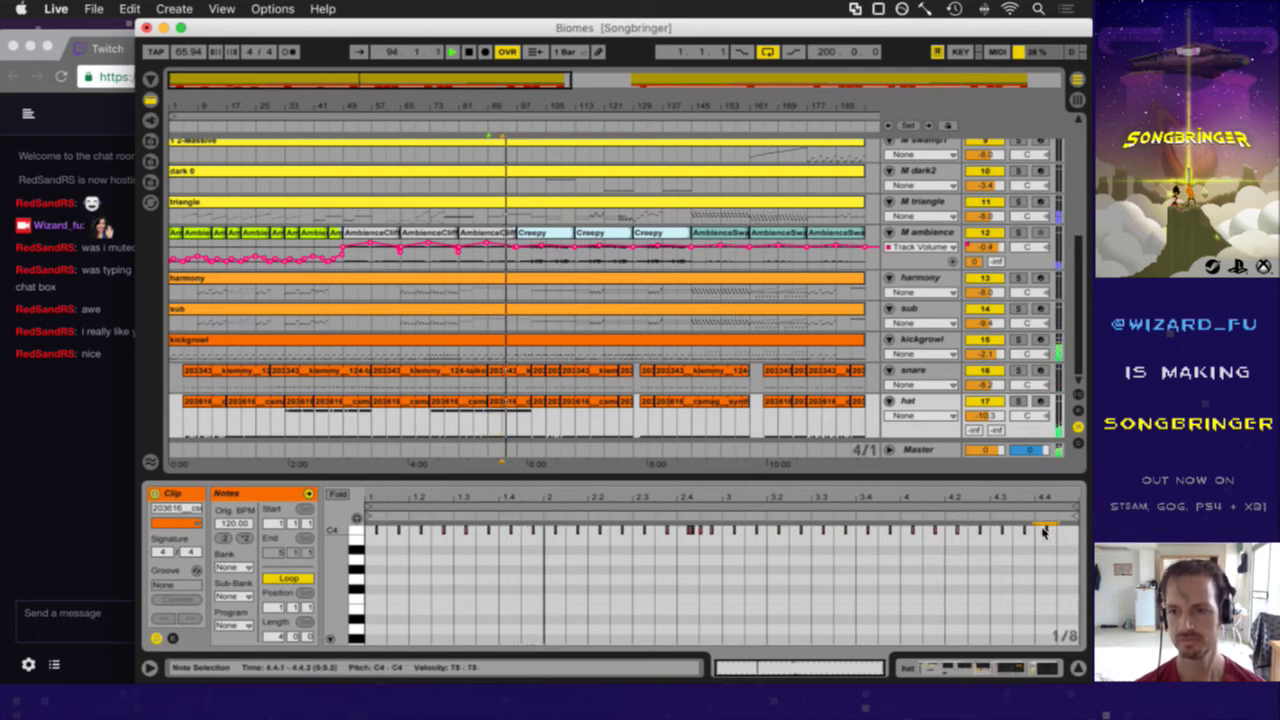
drag(718, 546, 683, 527)
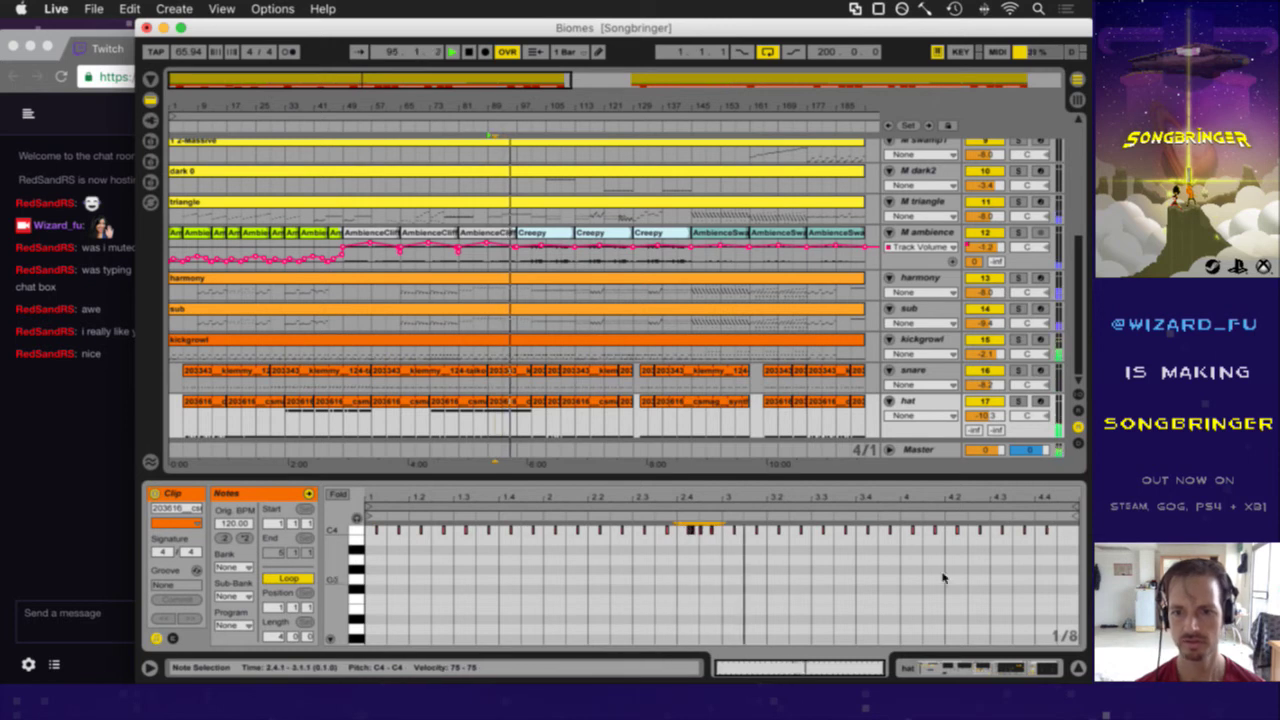
click(1035, 540)
key(ctrl+v)
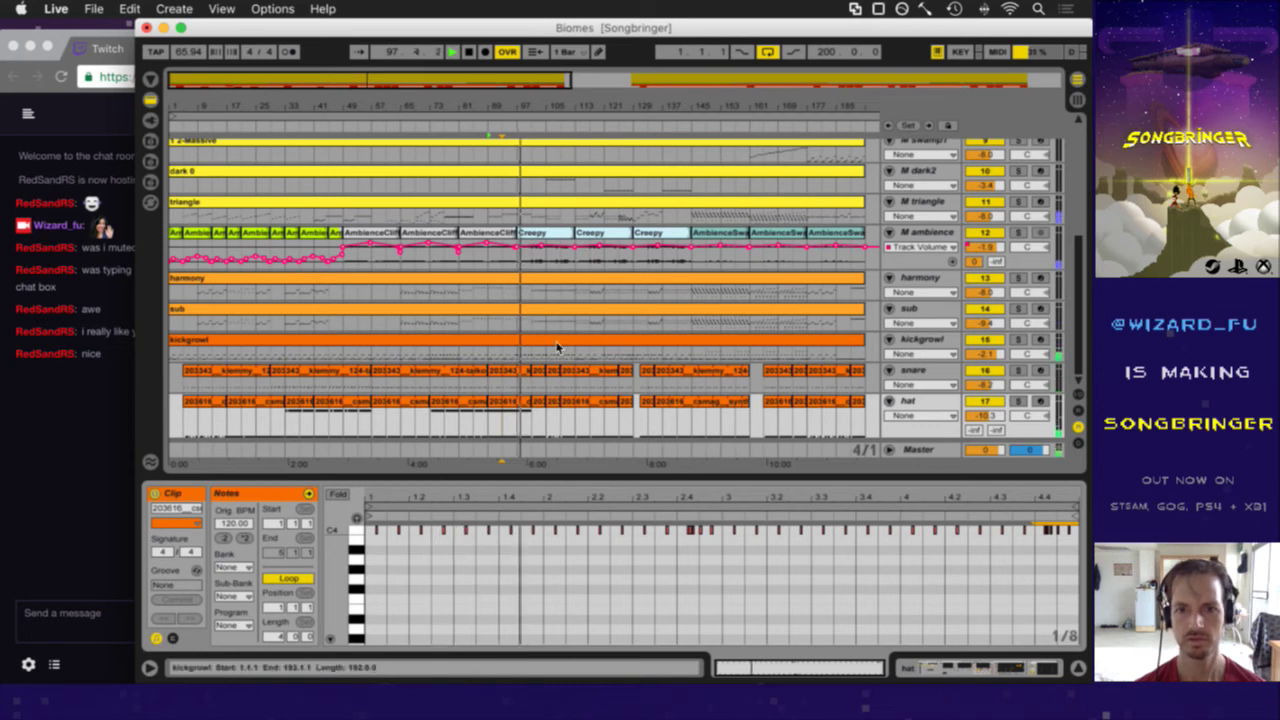
- Copy all C4 notes from the bar 89 hat clip and paste them at the start of the hat clip at bar 101
drag(542, 113, 537, 114)
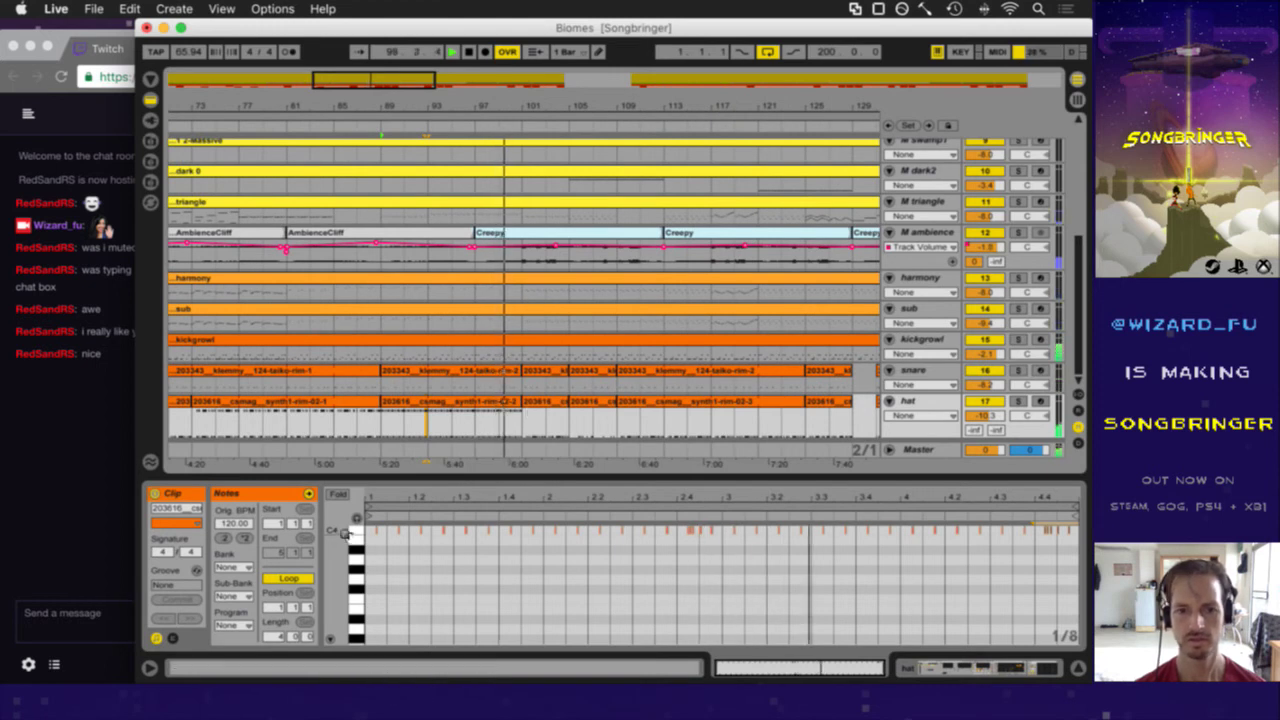
drag(381, 425, 428, 425)
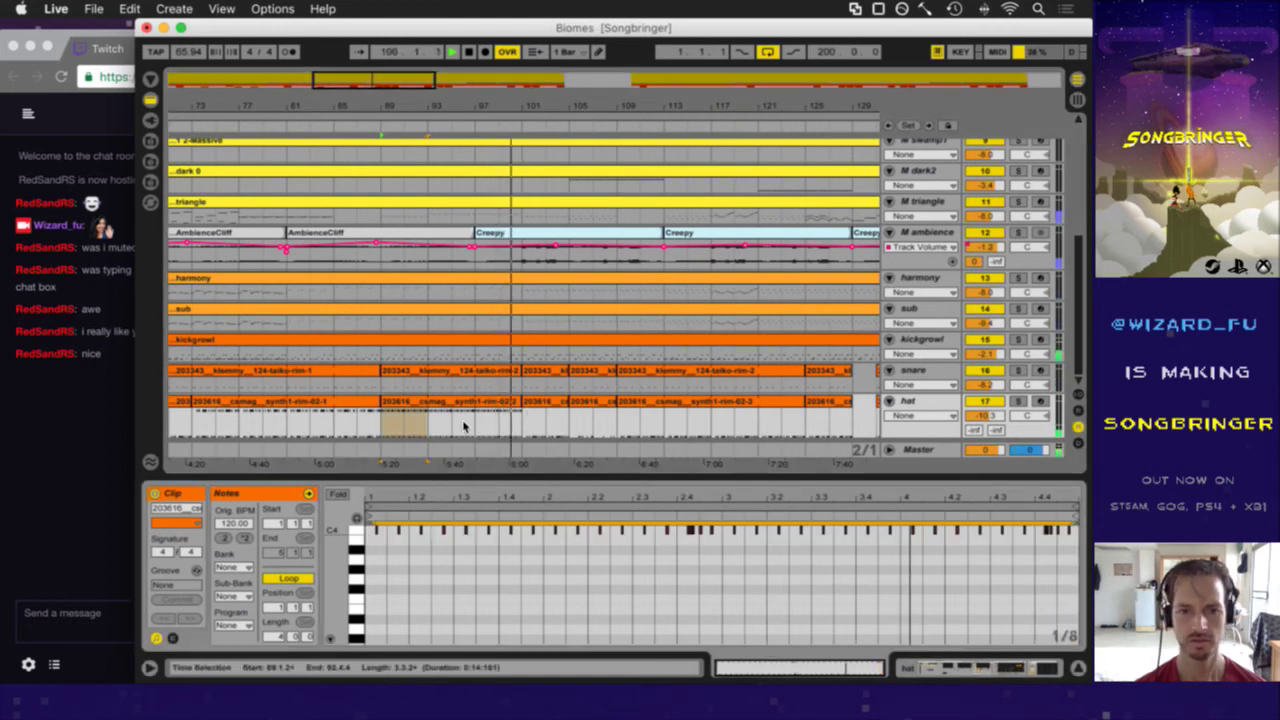
click(545, 403)
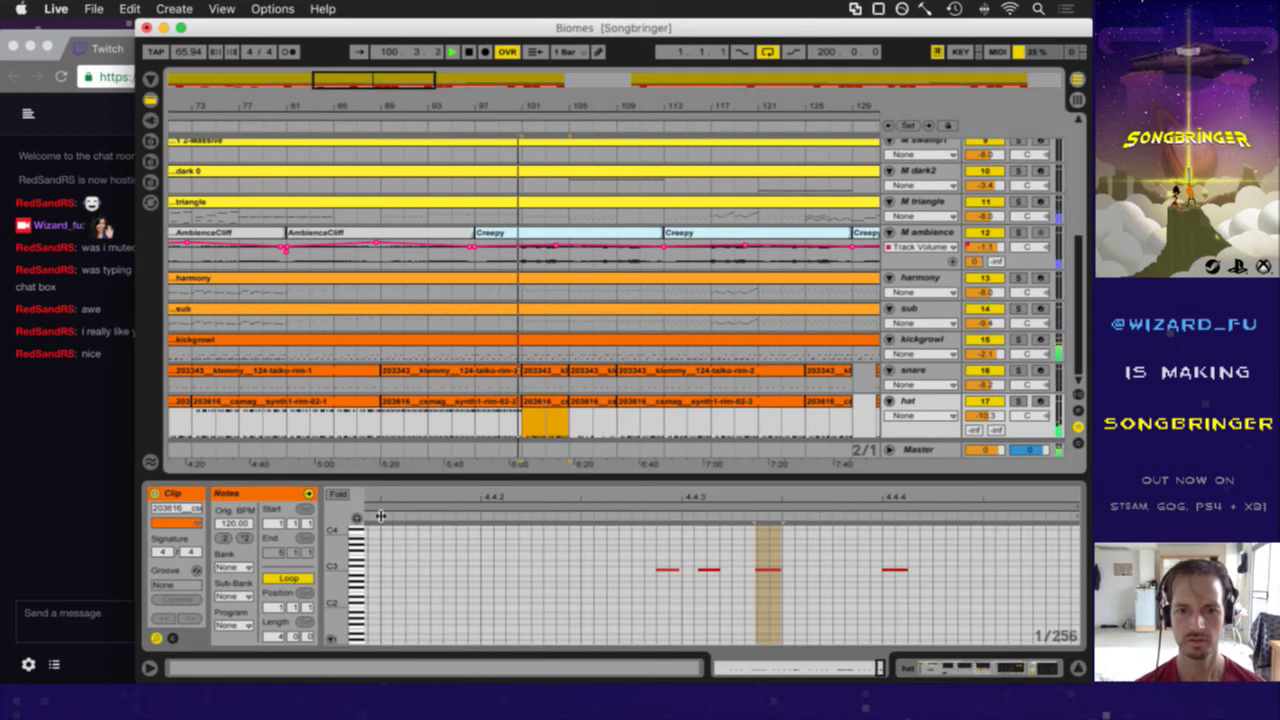
click(394, 492)
double_click(395, 487)
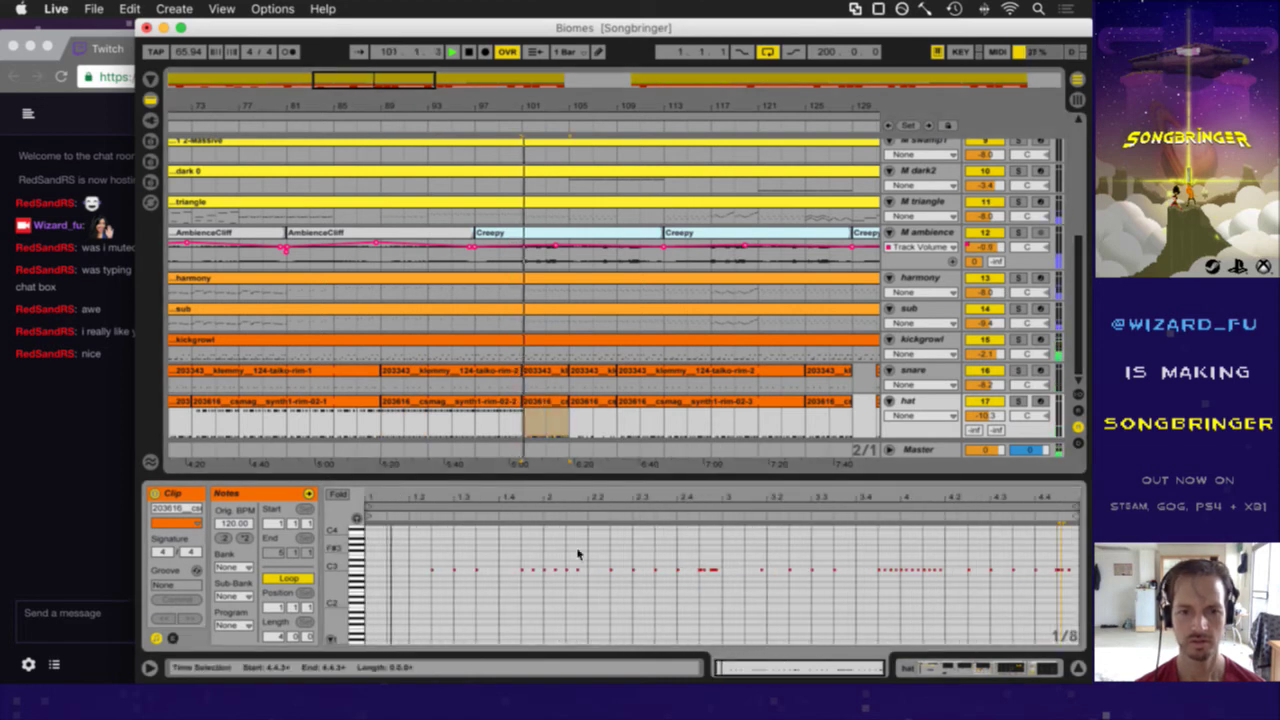
key(space)
key(super+v)
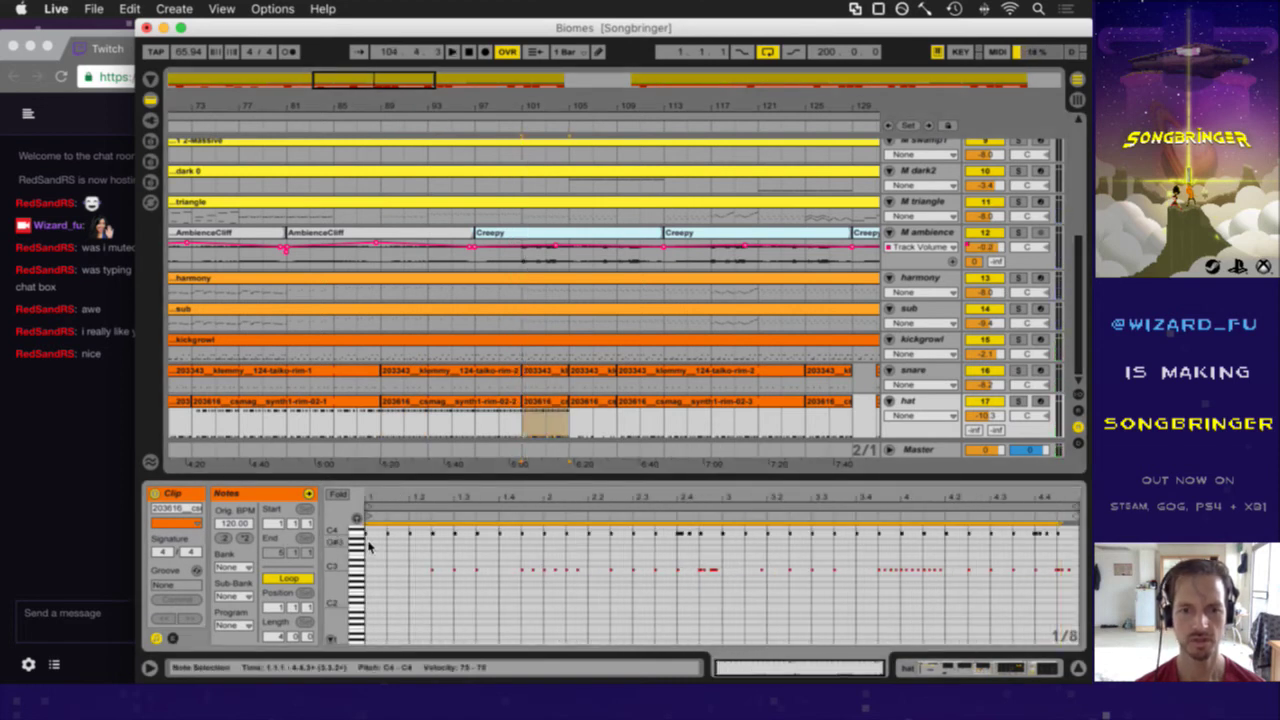
- Play the arrangement from bar 101 and fold the hat clip's note editor to its C3 and C4 rows
click(520, 427)
key(space)
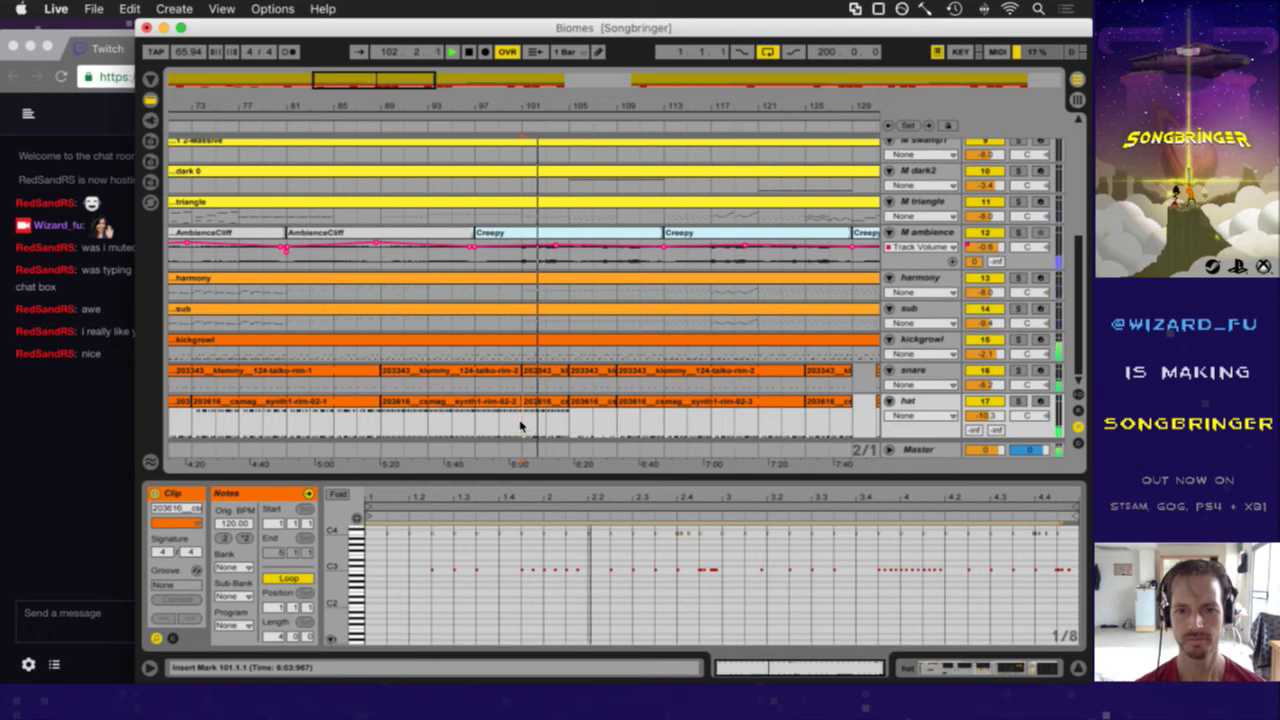
click(480, 551)
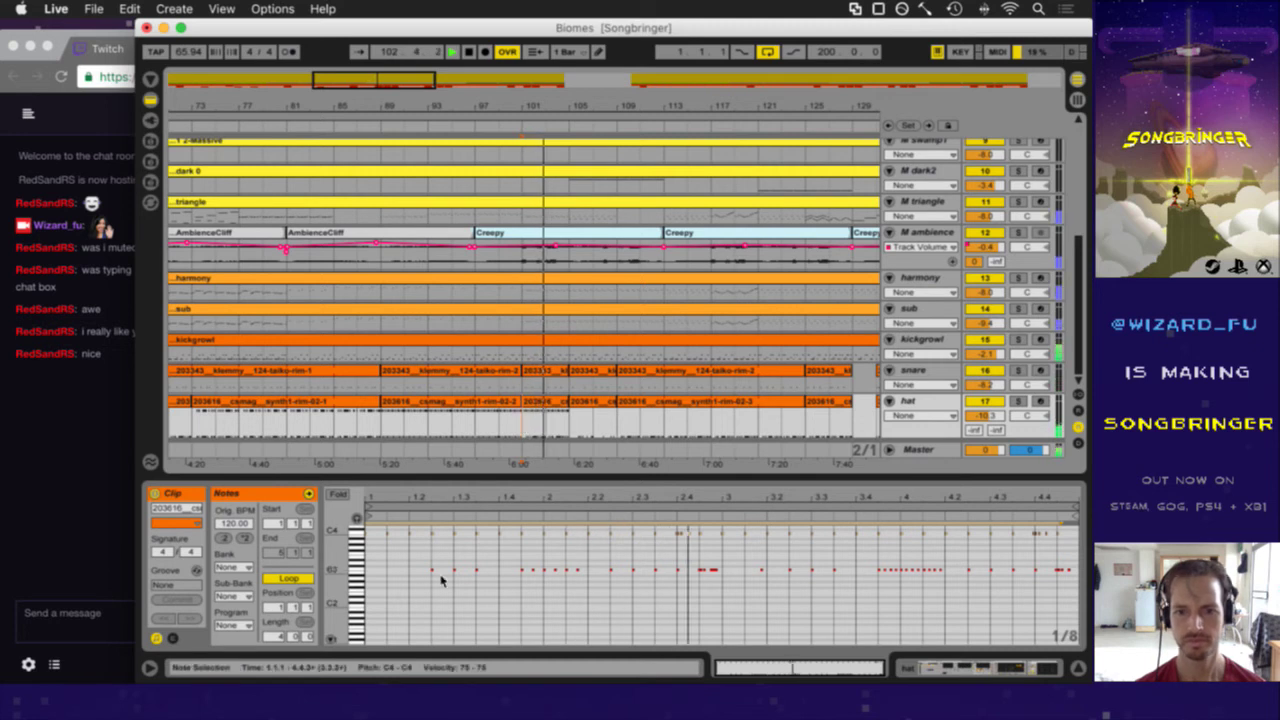
drag(408, 560, 486, 594)
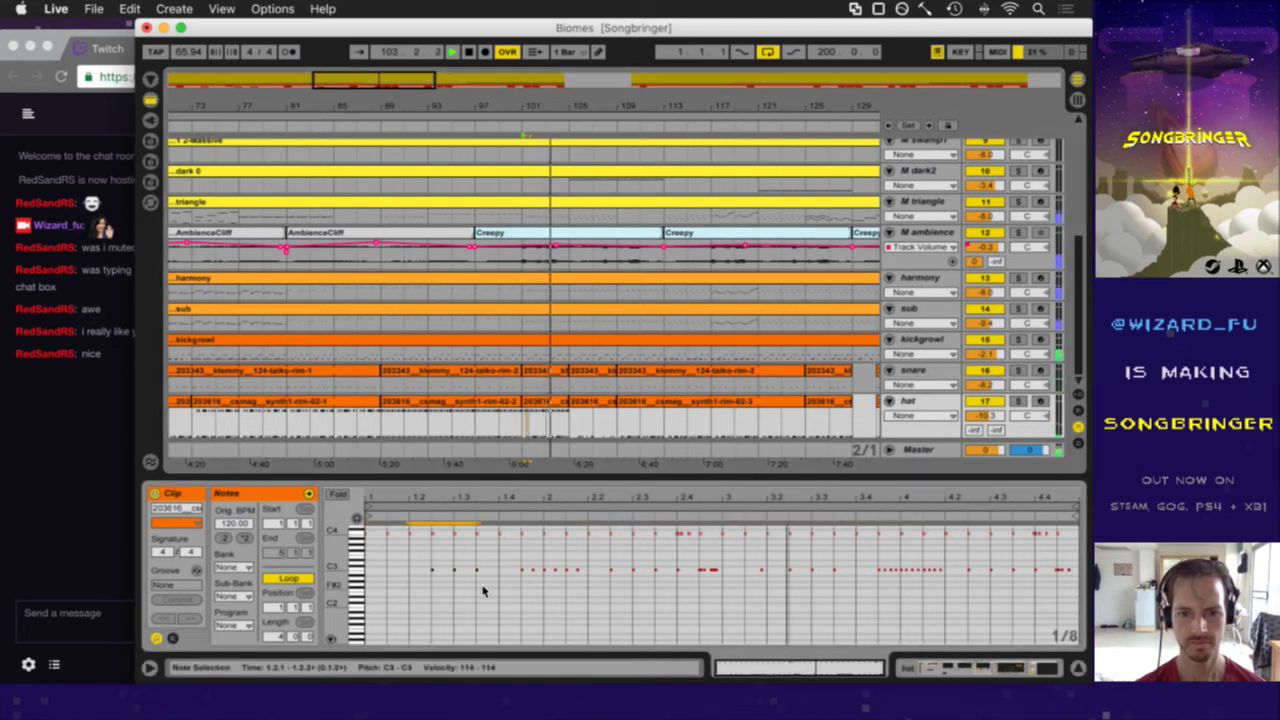
click(338, 495)
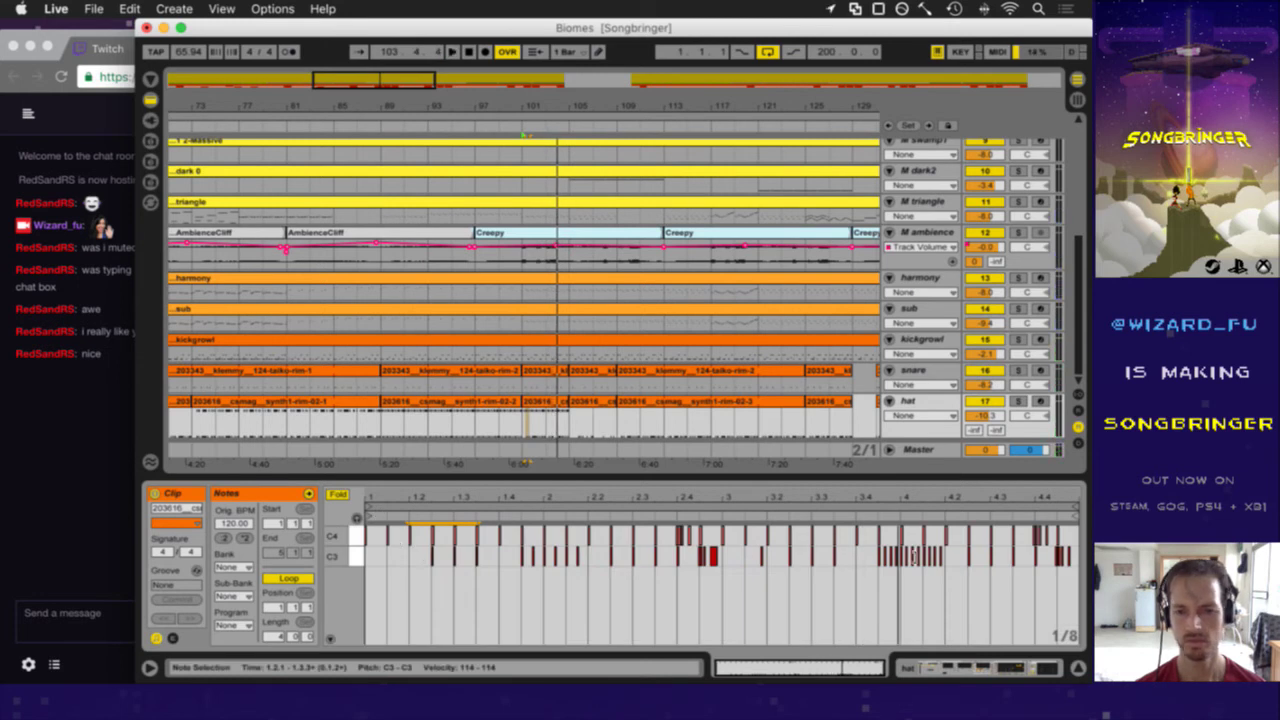
- Shift all C4 notes of the bar 101 hat clip slightly later on the 1/32 grid, placing them between the C3 notes
drag(1074, 532, 369, 501)
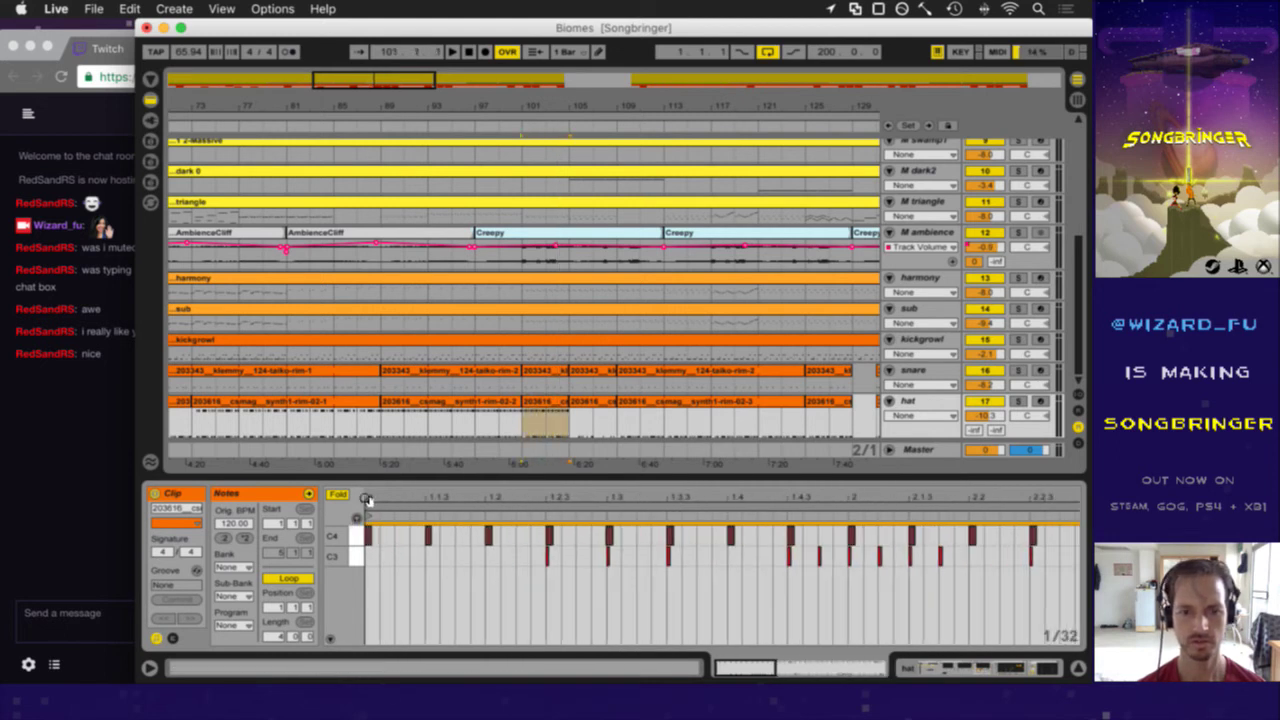
scroll(367, 499, right, 10)
key(space)
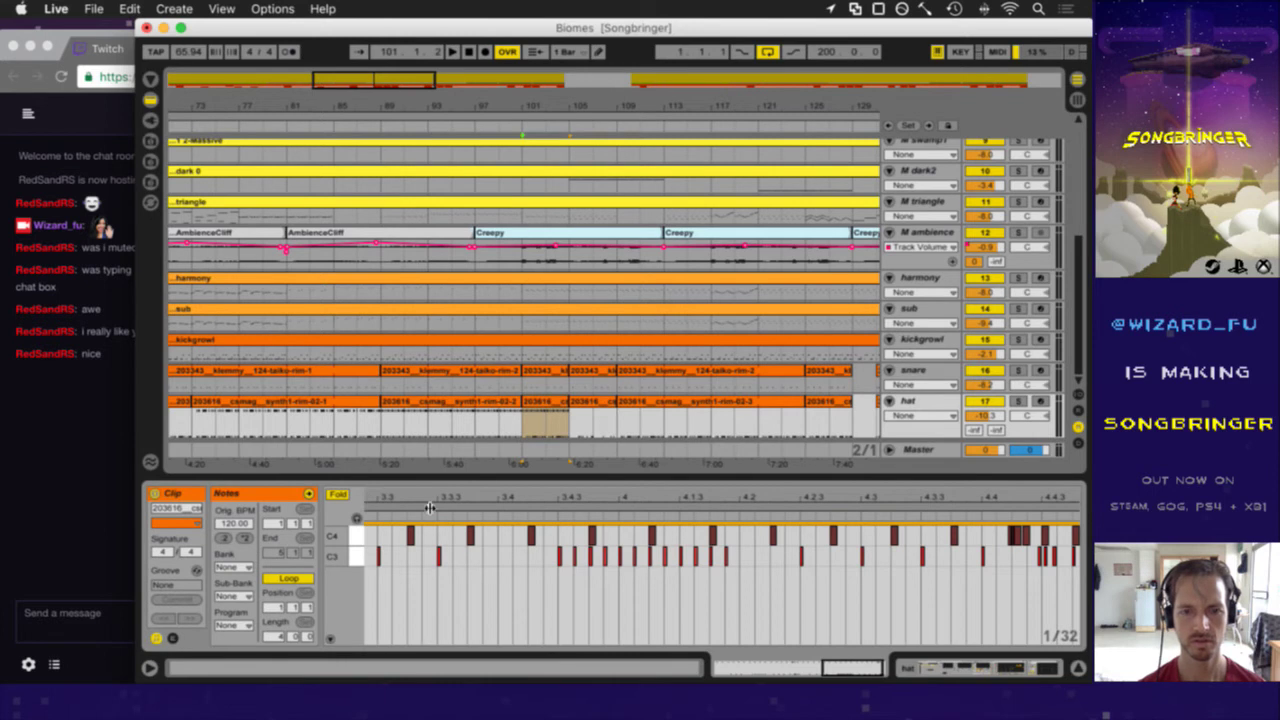
drag(426, 511, 428, 500)
- Fill the gaps in the C3 row of the bar 101 hat clip with copied C3 notes, including at 1.1.3 and 1.4.1
drag(410, 552, 468, 565)
key(super+c)
click(391, 560)
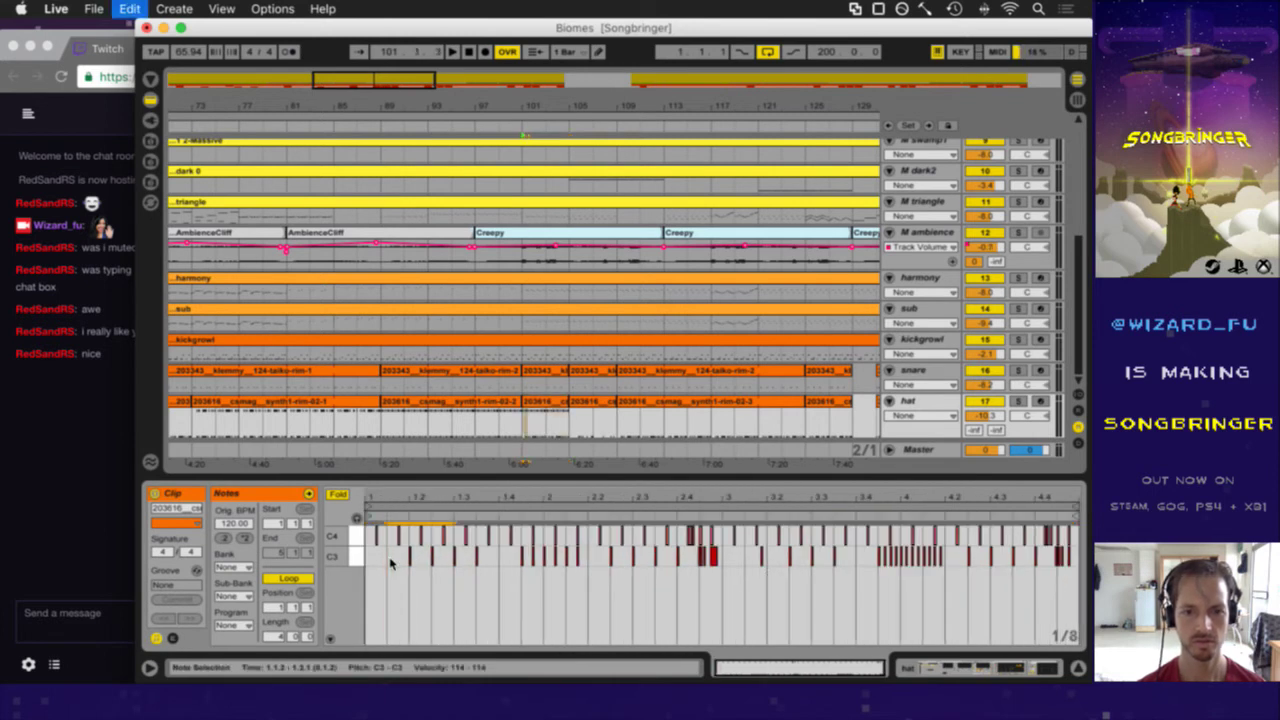
drag(420, 563, 449, 566)
click(393, 563)
key(super+v)
shift+click(474, 562)
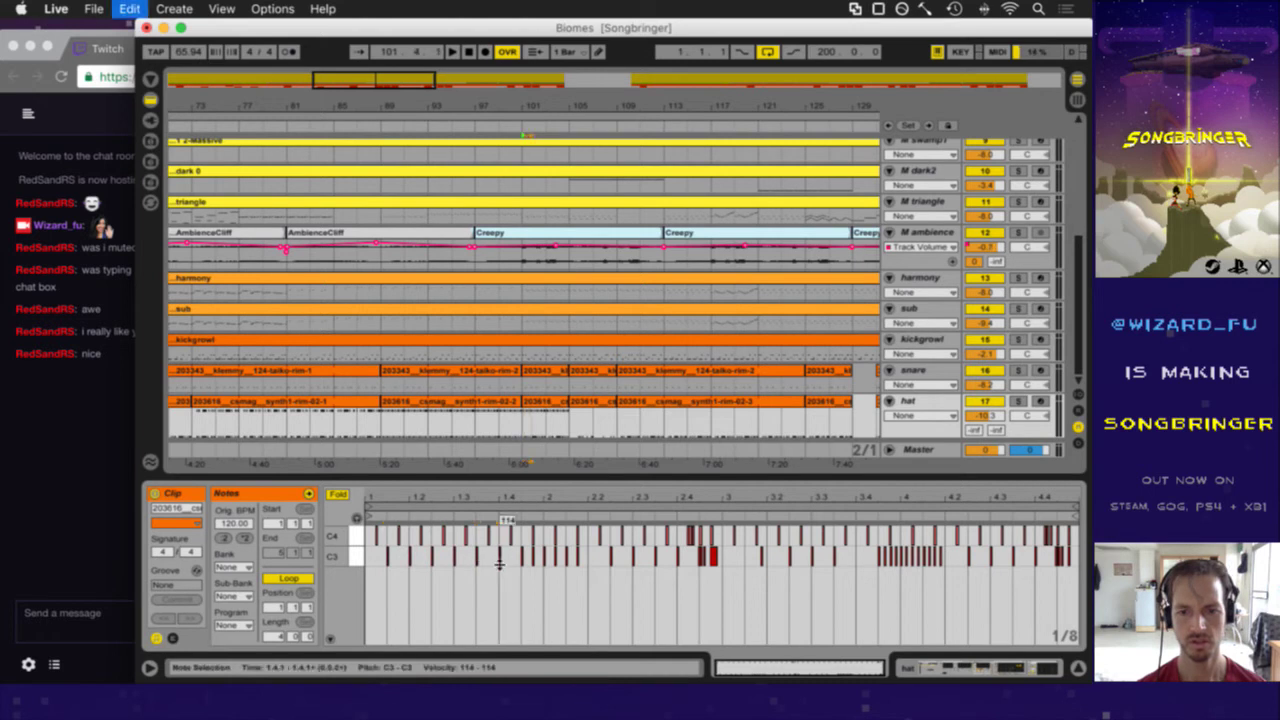
click(592, 560)
click(745, 557)
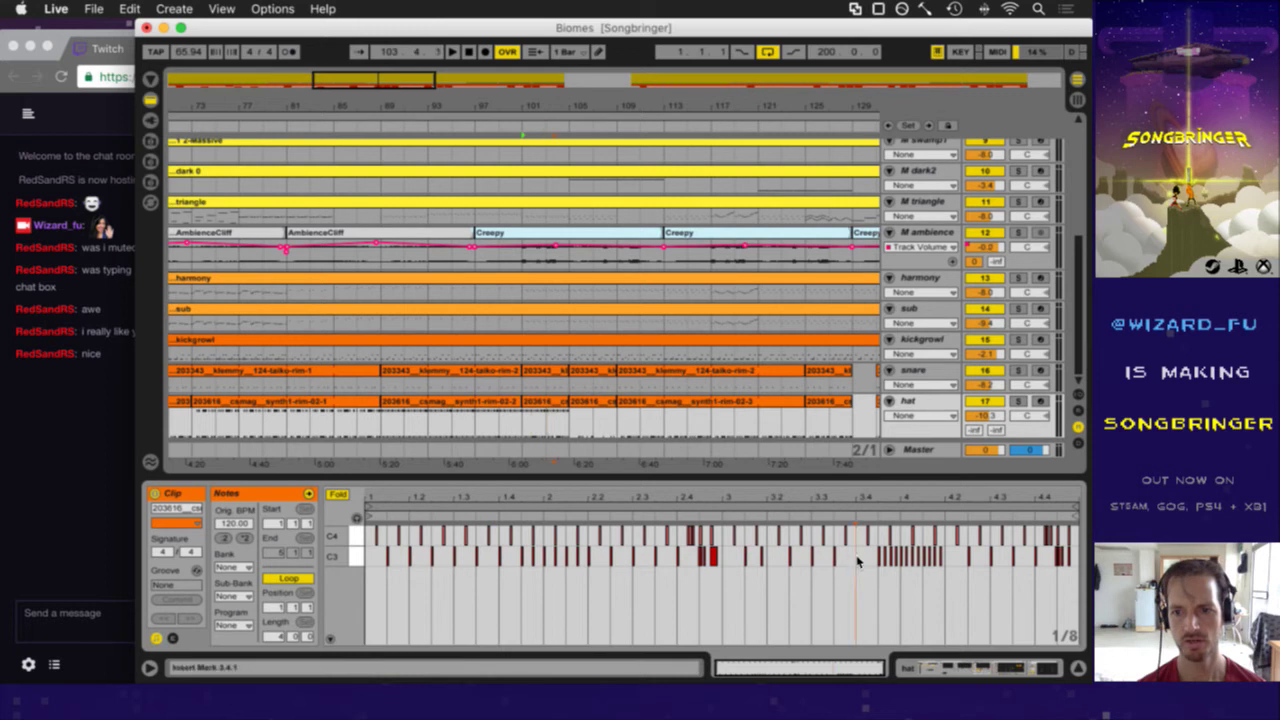
- Play from bar 101 and lower the velocity of the clip's C3 and C4 notes, bringing the C4 notes to 54
click(537, 438)
key(space)
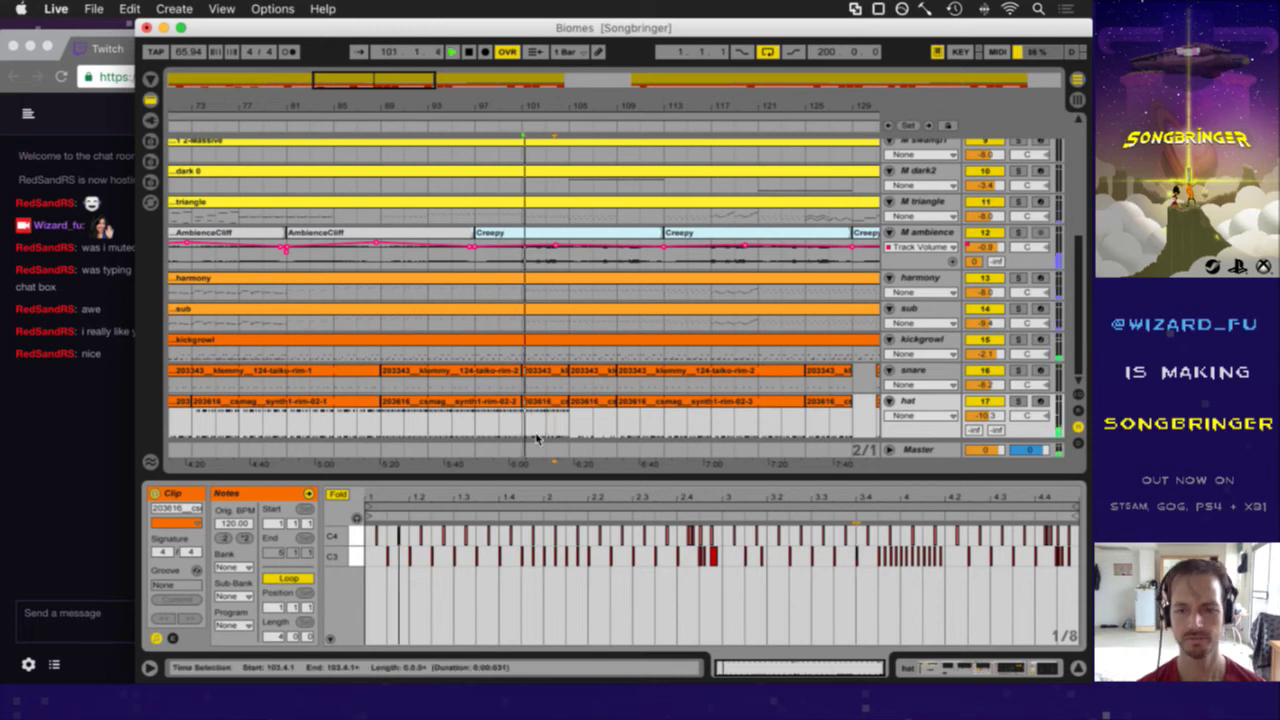
click(549, 400)
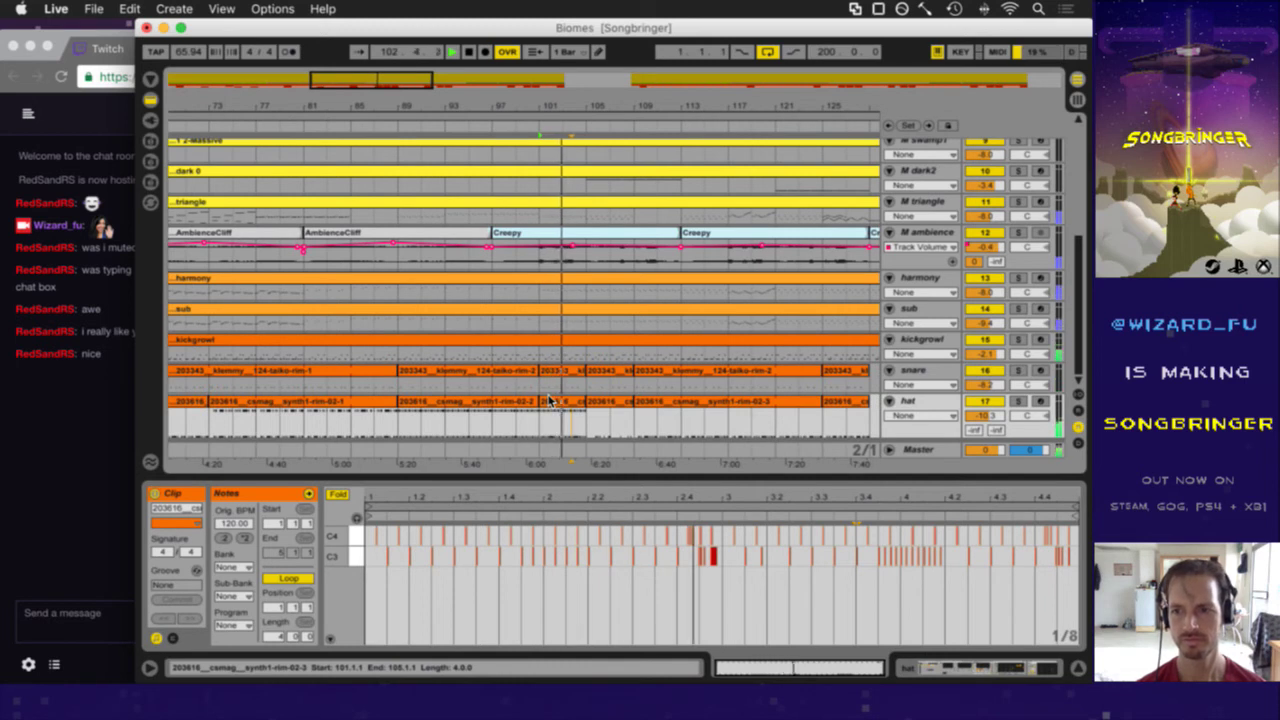
click(372, 540)
key(super+a)
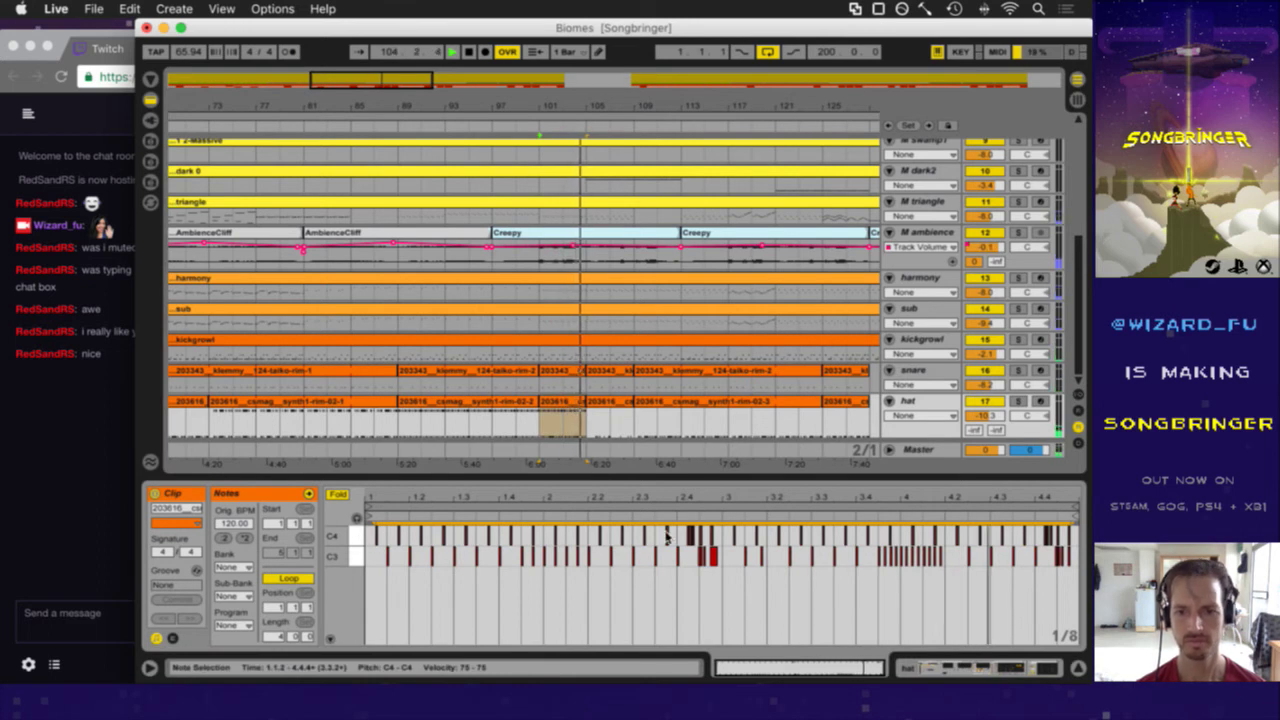
click(380, 560)
key(super+a)
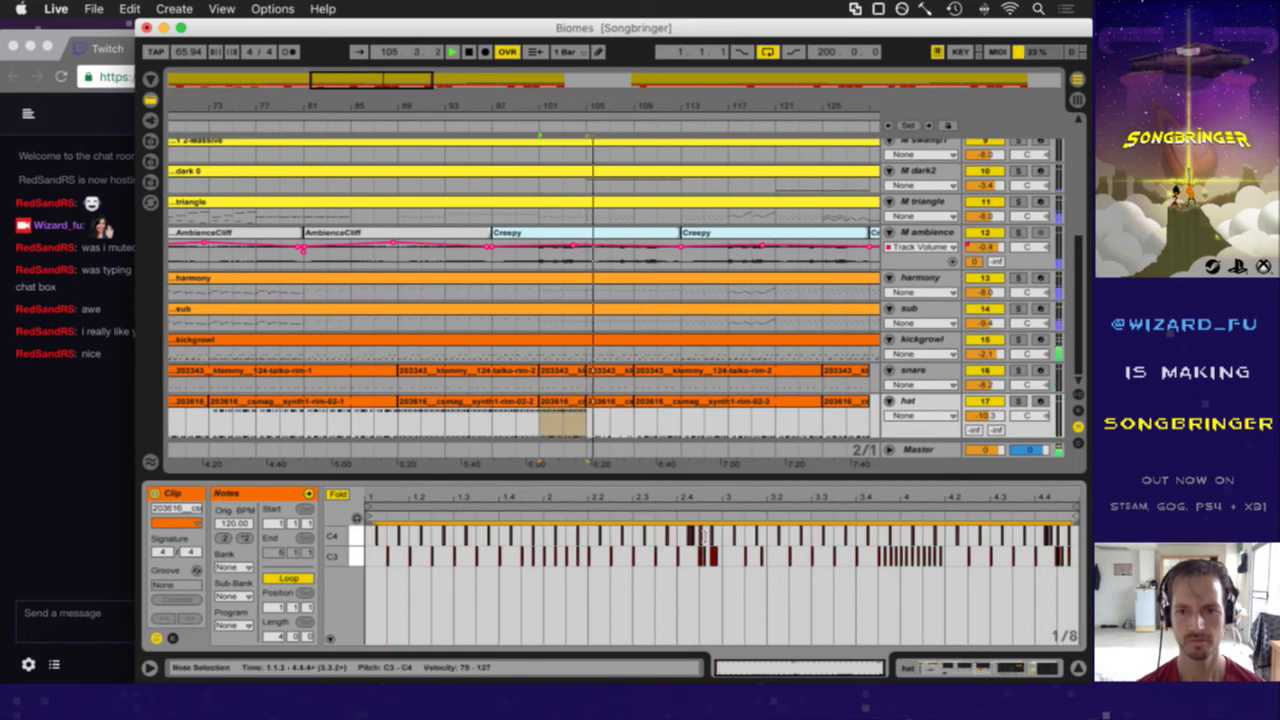
drag(713, 558, 713, 561)
key(space)
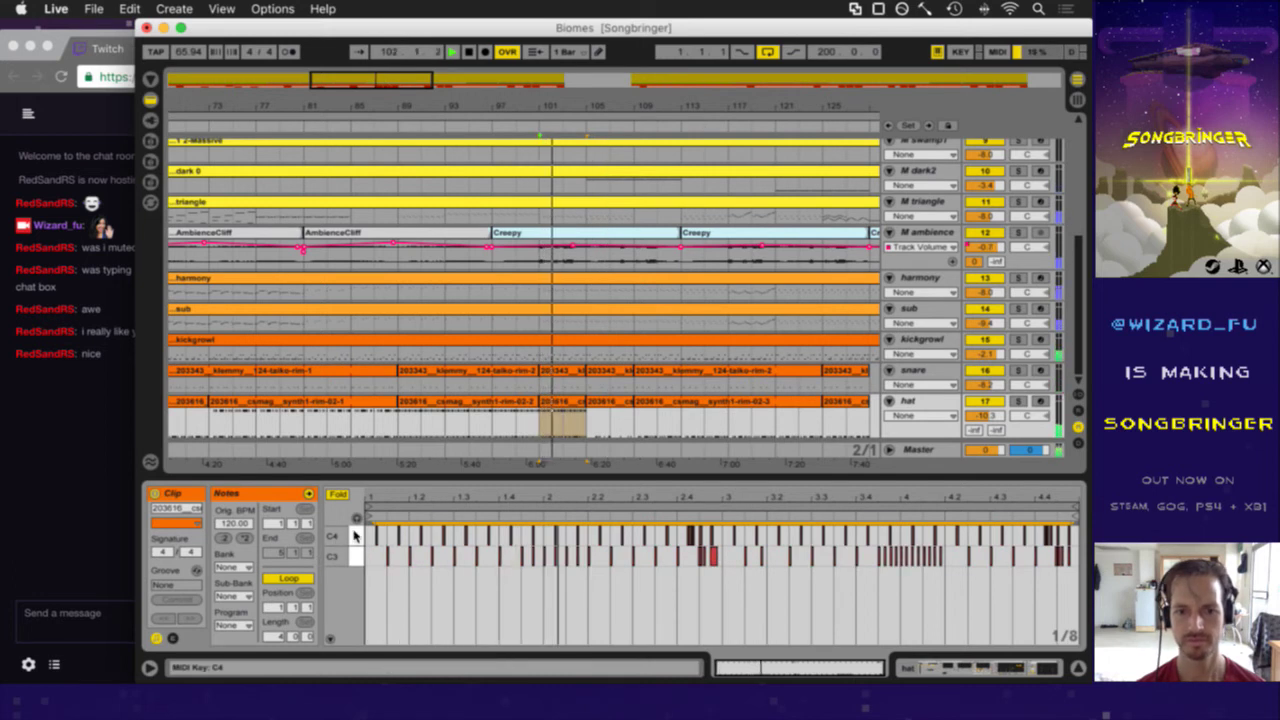
- Copy all C4 notes from the bar 101 hat clip and paste them at the start of the hat clip at bar 105
click(596, 420)
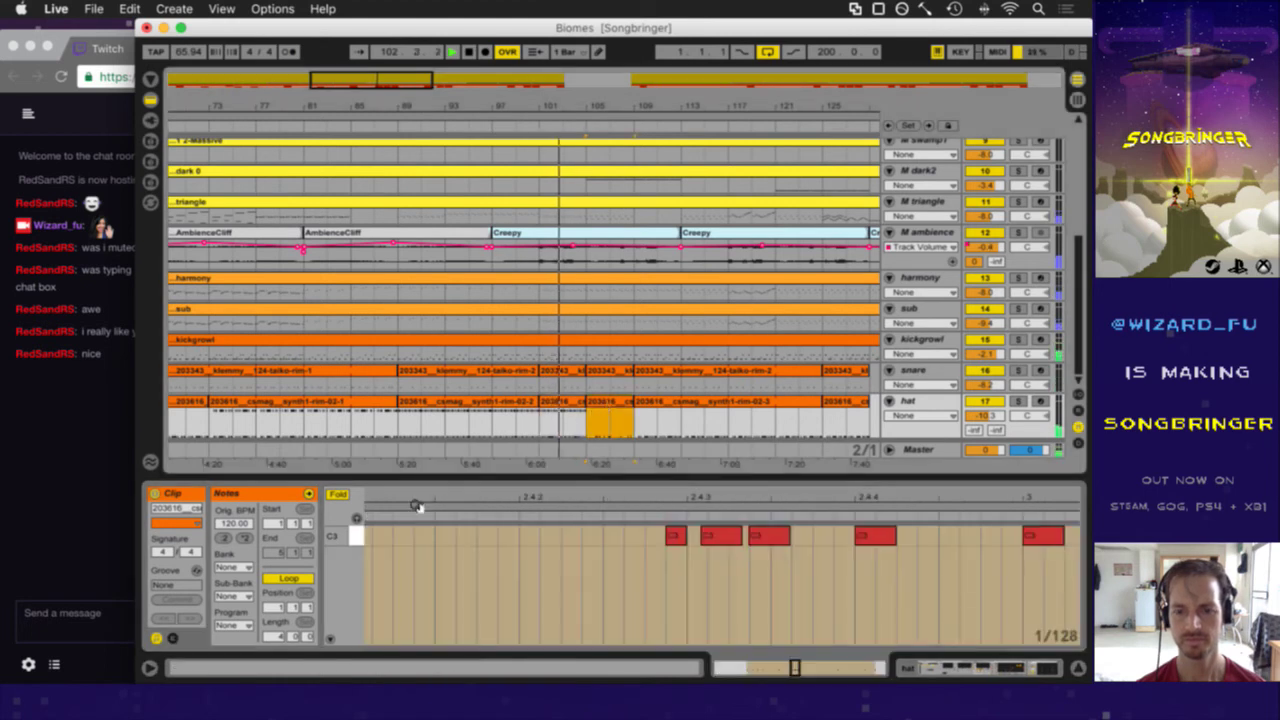
click(340, 494)
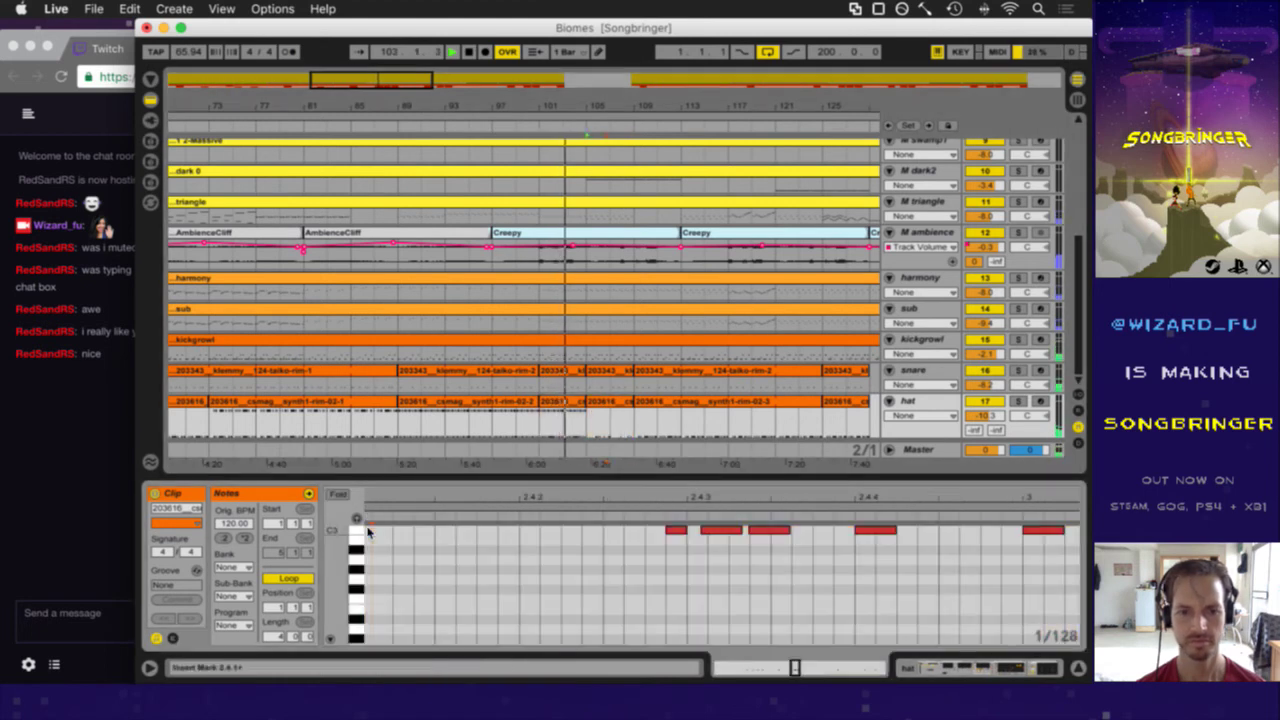
drag(388, 508, 420, 450)
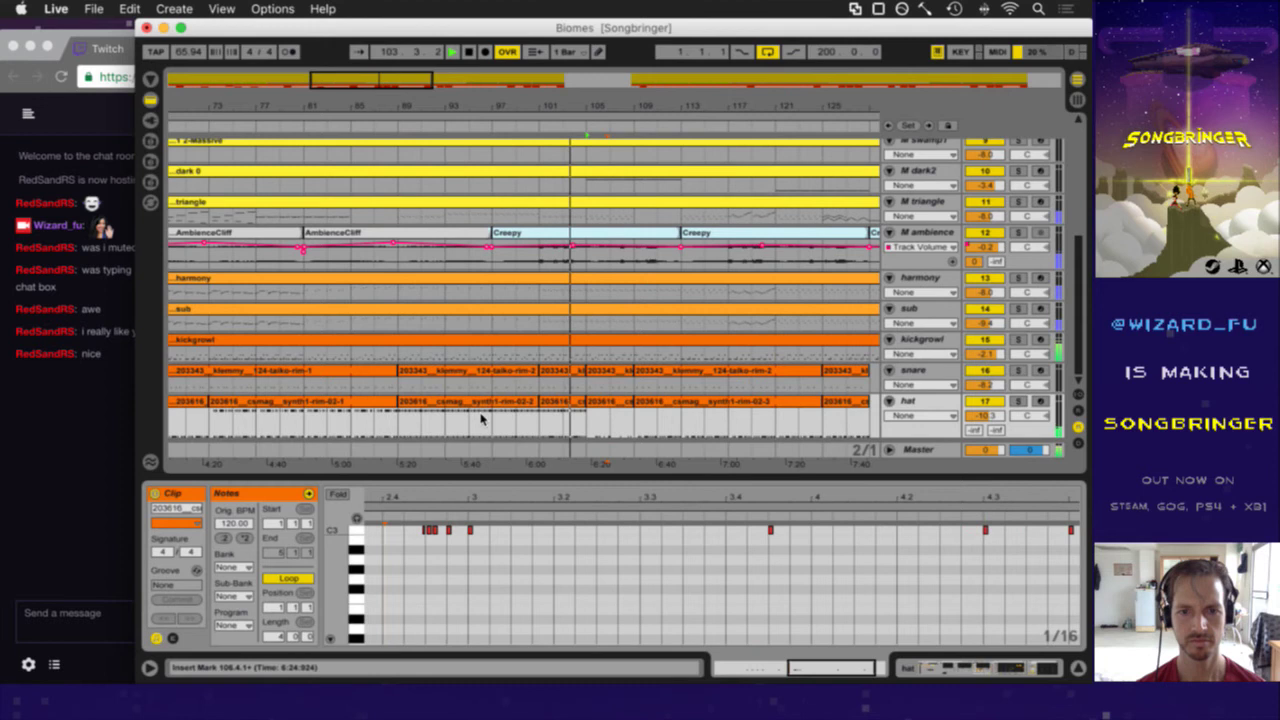
click(557, 400)
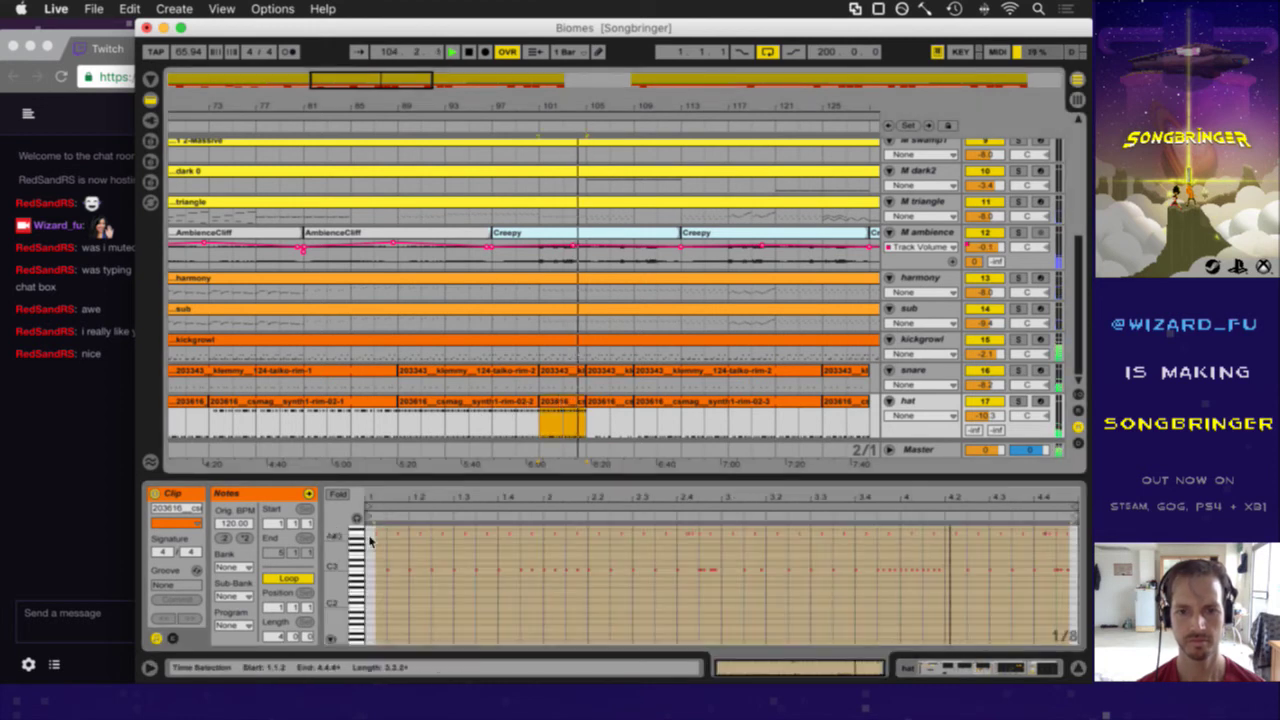
click(339, 494)
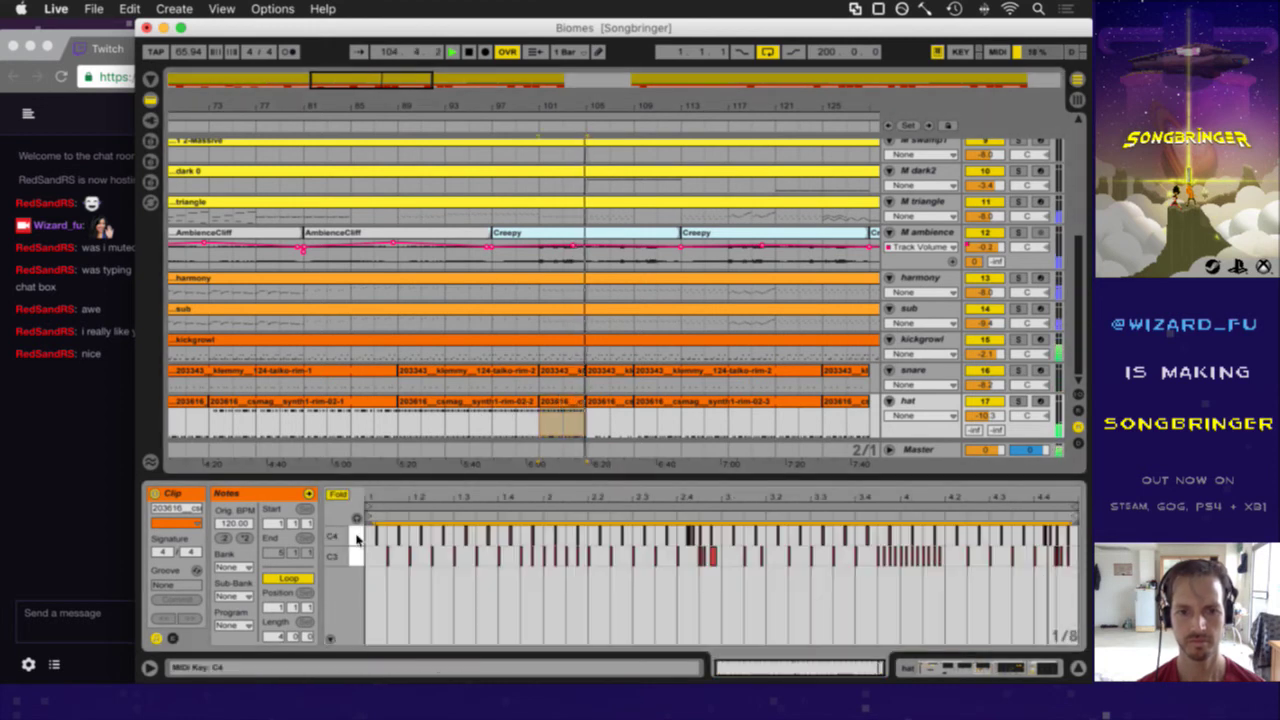
click(357, 537)
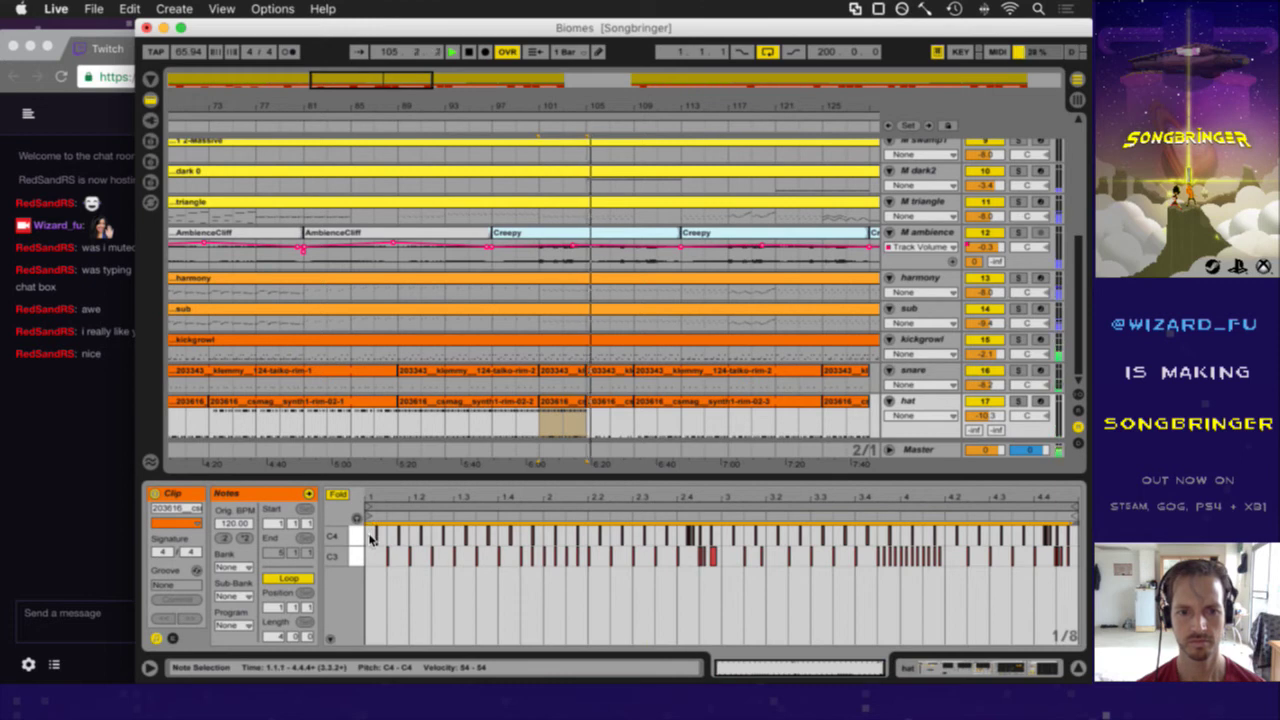
key(space)
click(611, 401)
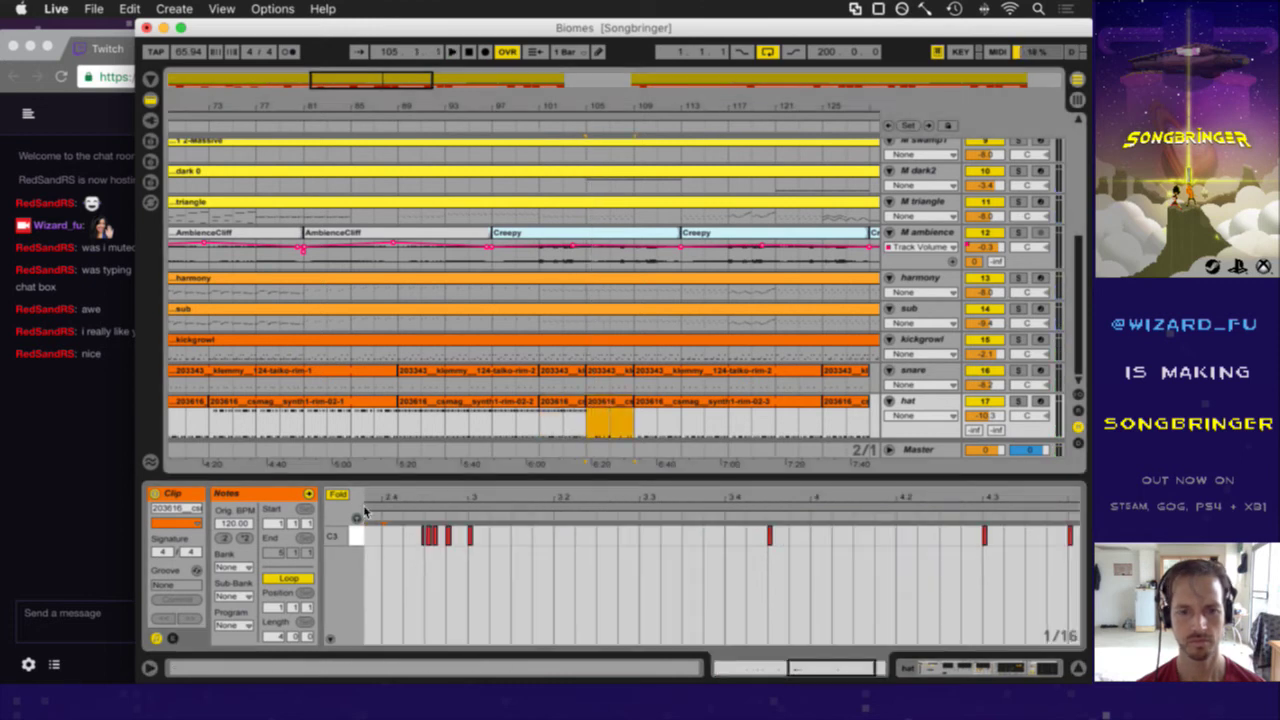
click(344, 498)
double_click(384, 494)
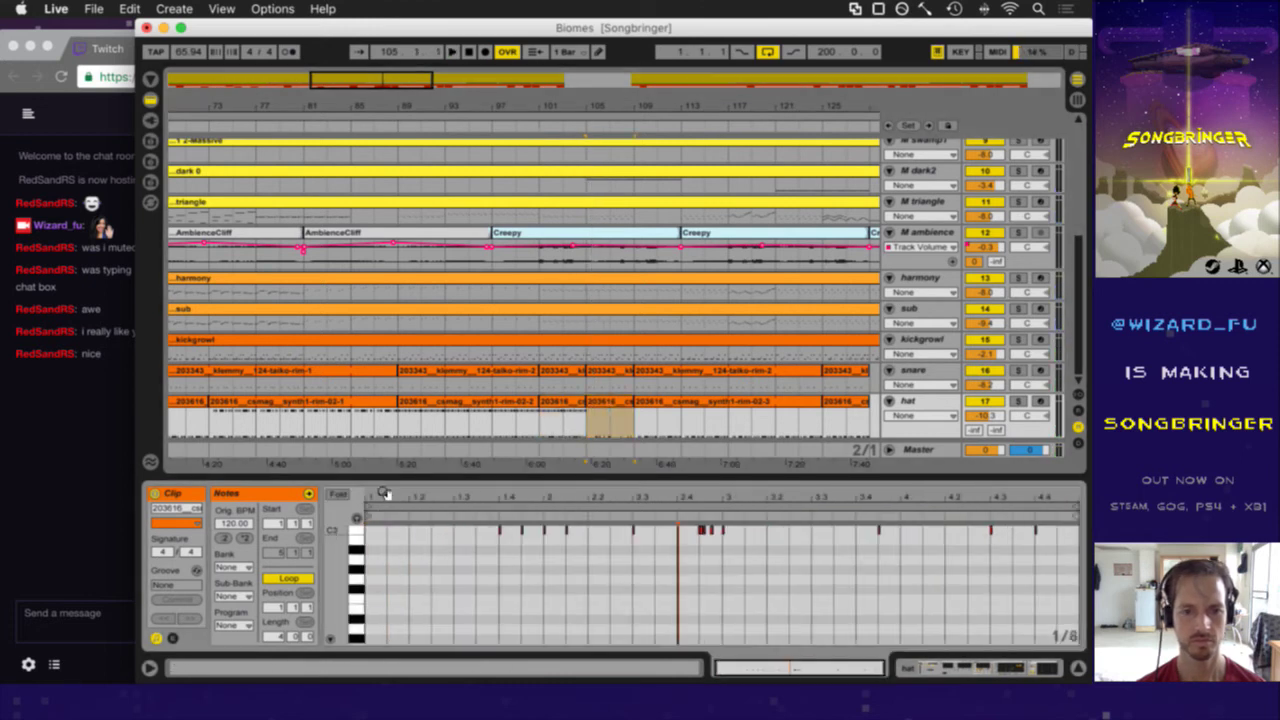
scroll(420, 530, up, 3)
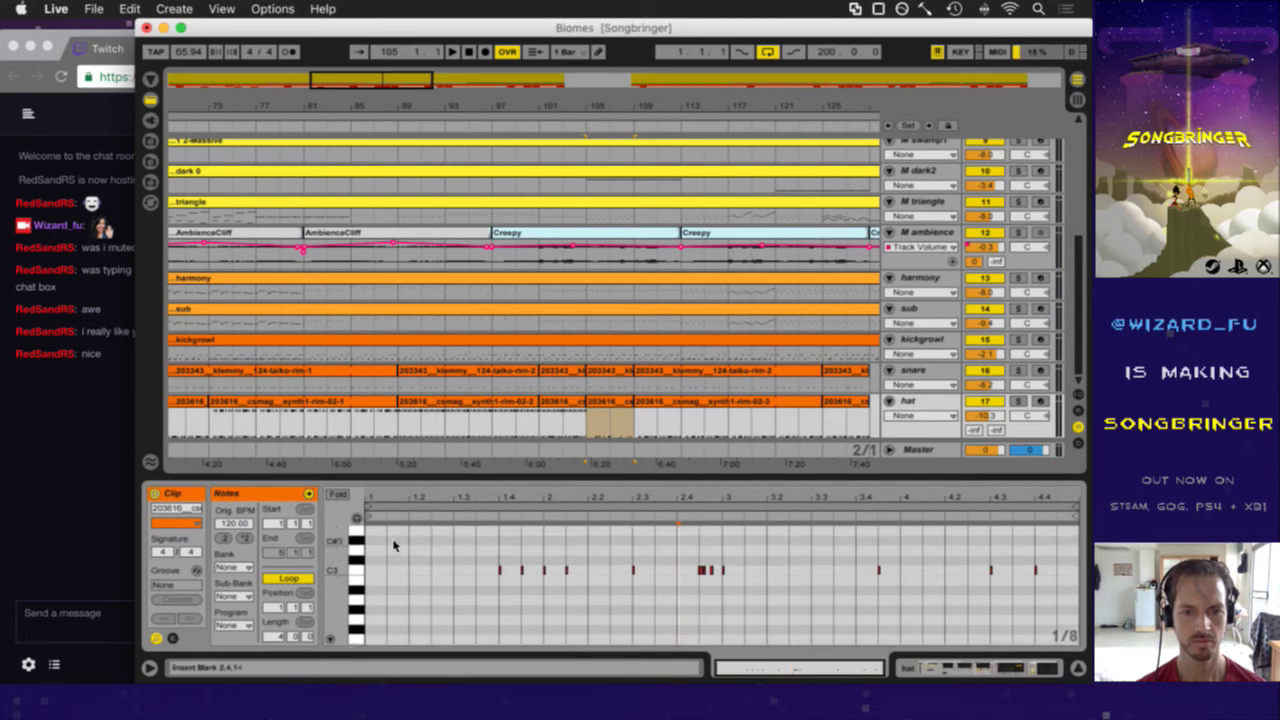
click(369, 545)
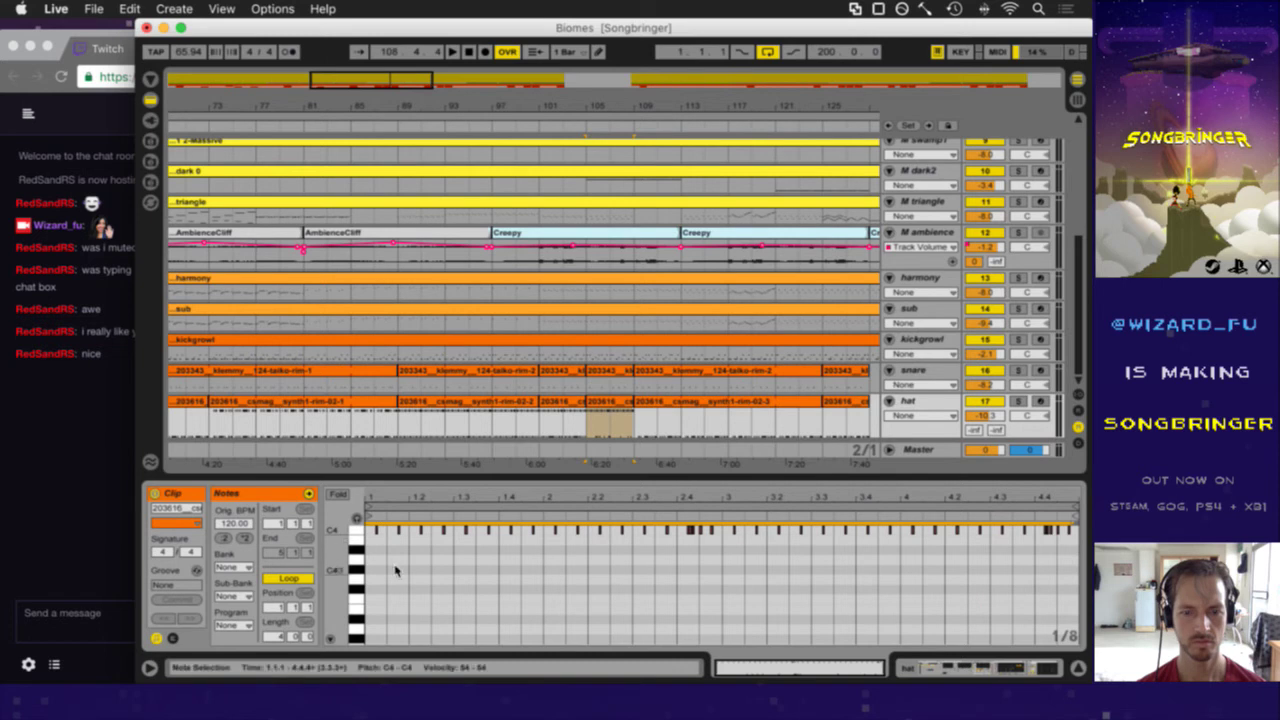
- Copy the bar 105 hat clip's C3 notes between 1.4.1 and 2.2.1 to 1.2.1 and near the starts of its third and fourth bars
click(339, 496)
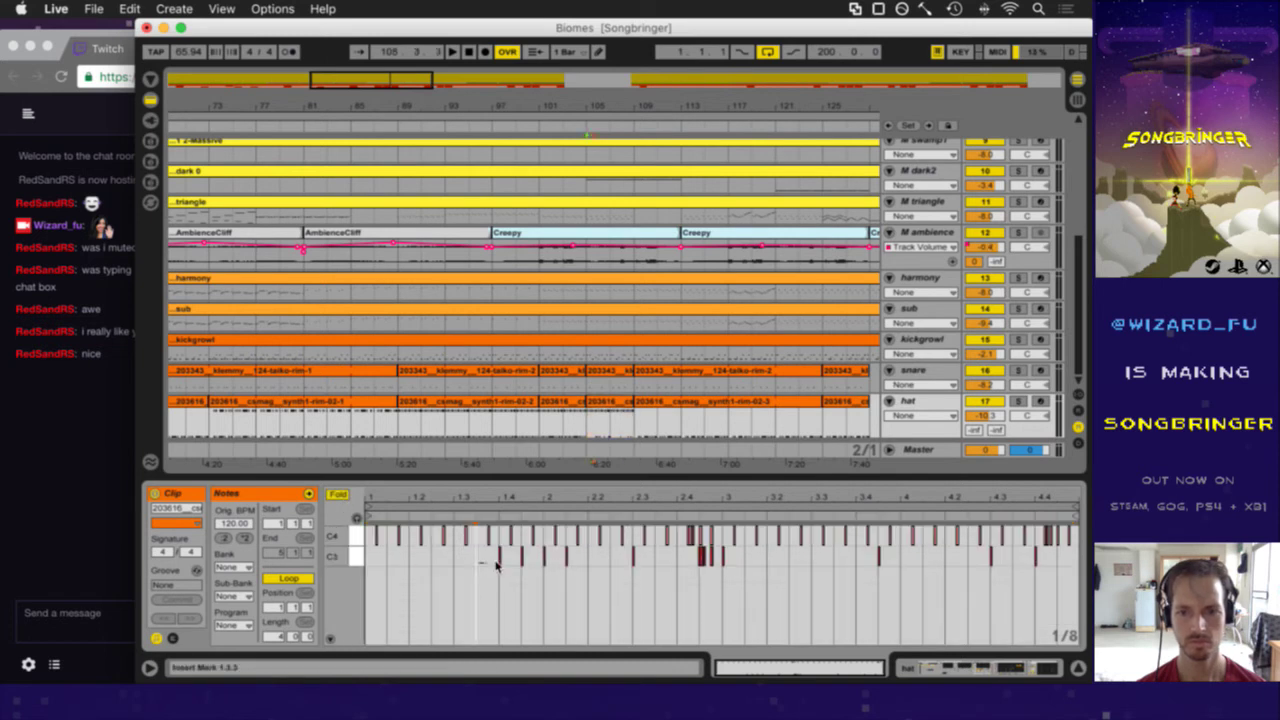
drag(587, 549, 512, 566)
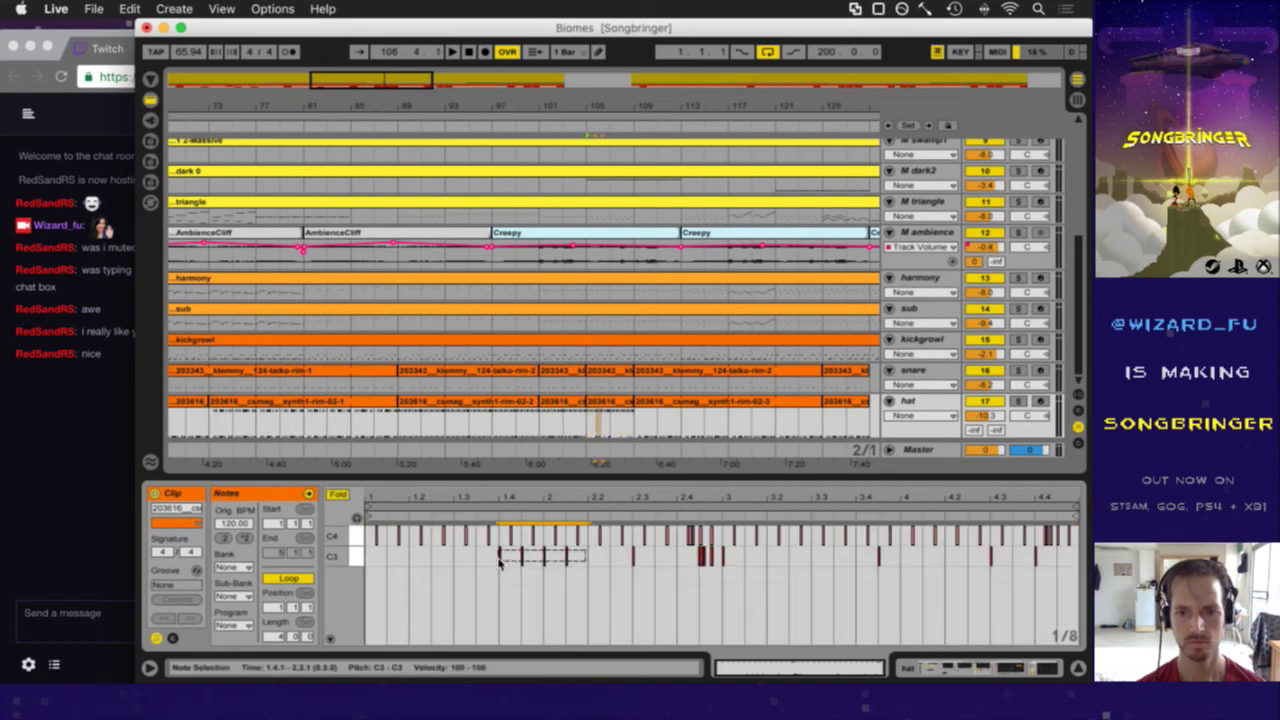
click(408, 562)
key(ctrl+v)
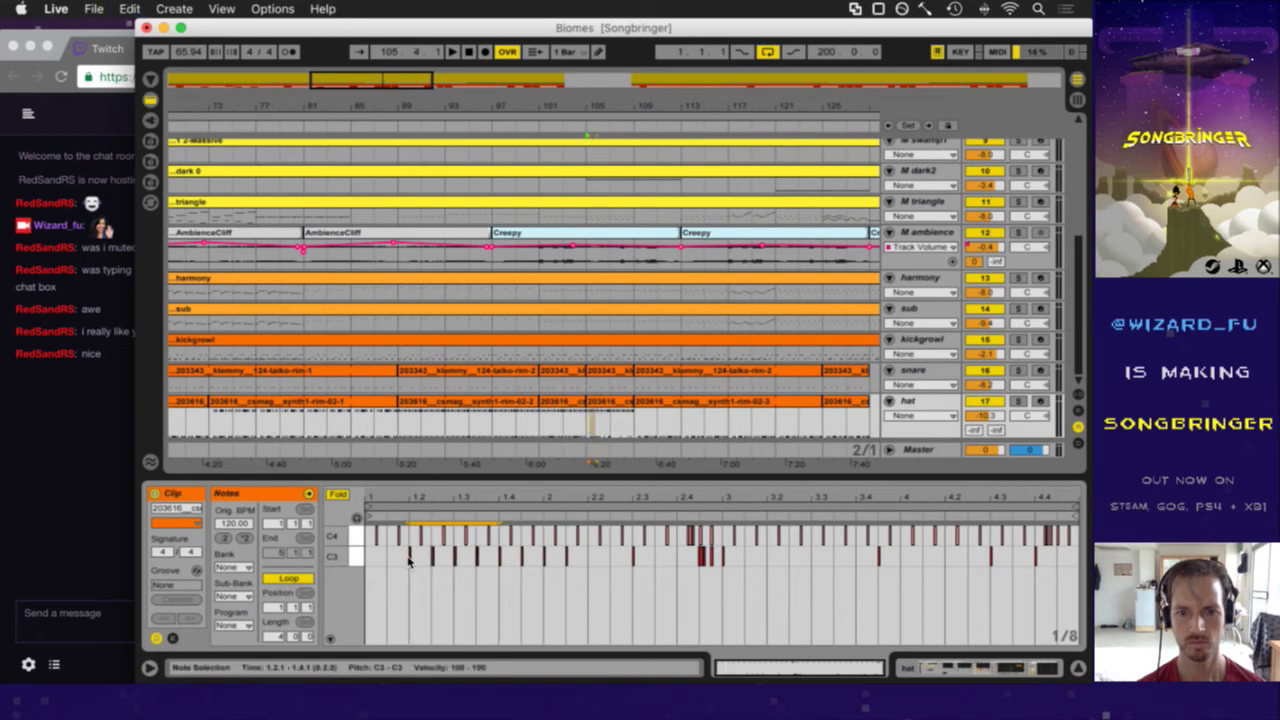
click(746, 558)
key(ctrl+v)
click(905, 560)
key(ctrl+v)
key(space)
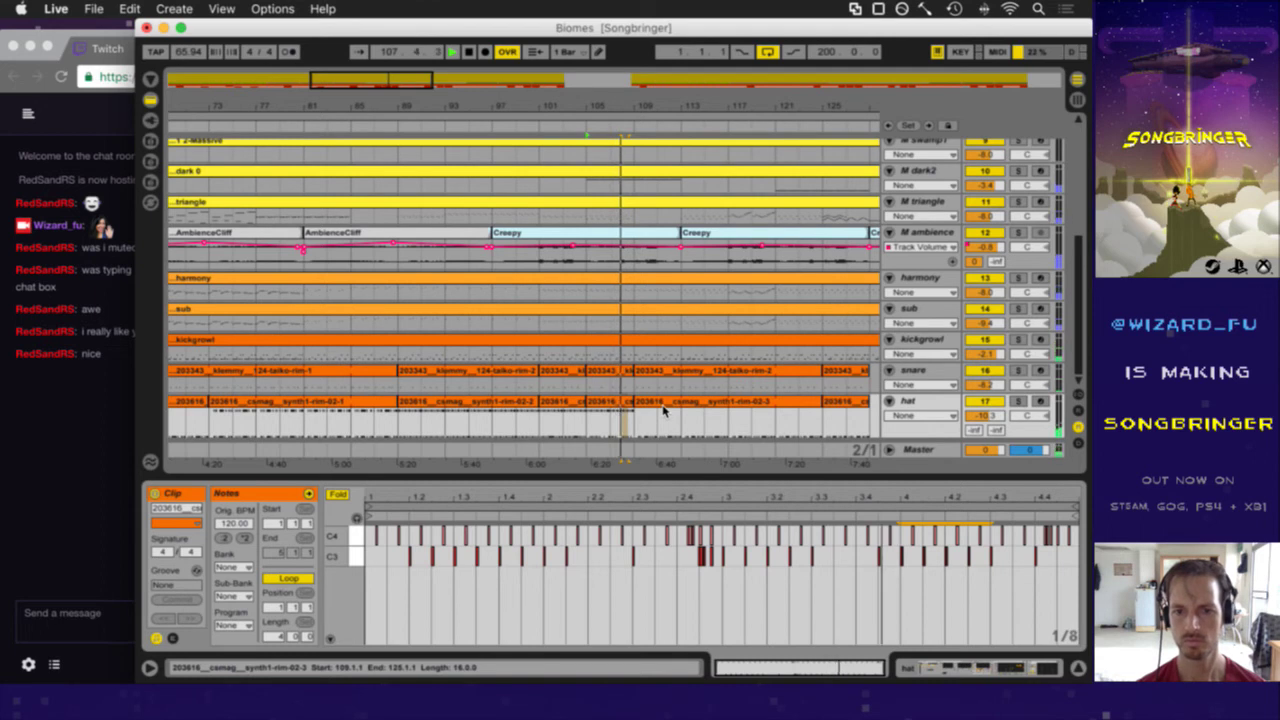
- Copy all C4 notes from the bar 105 hat clip and paste them at the start of the hat clip at bar 109
click(356, 538)
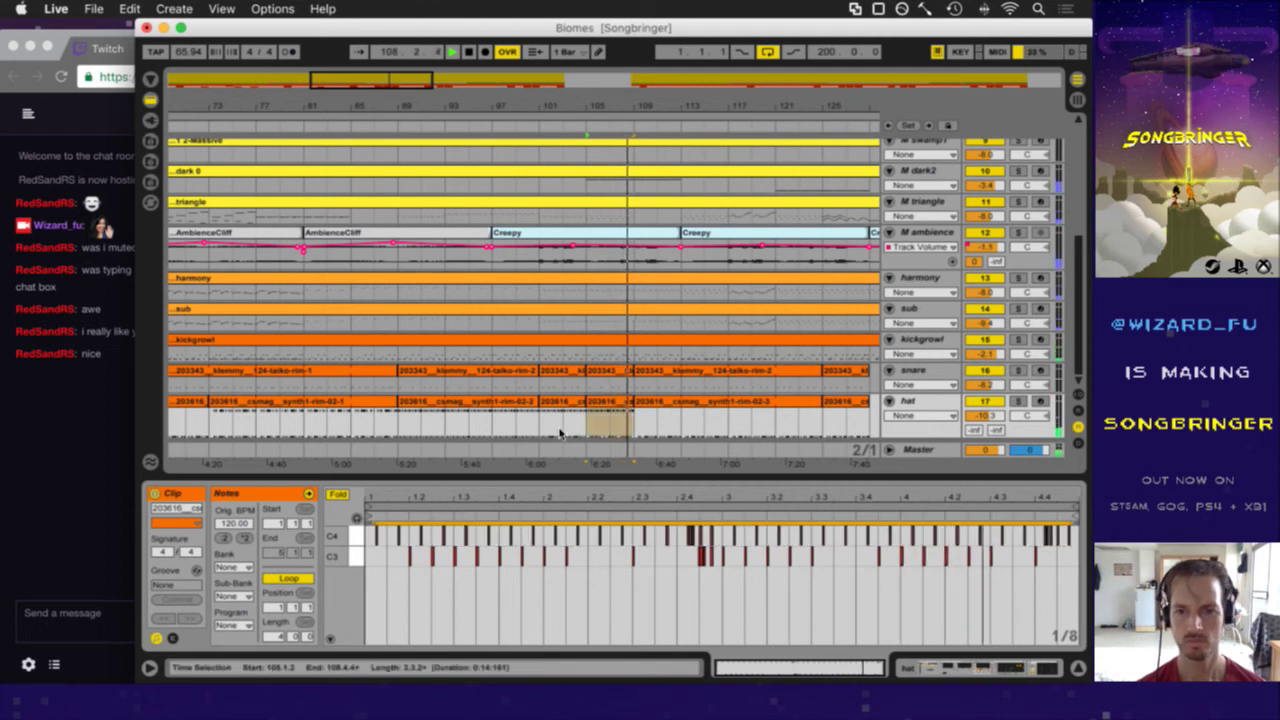
click(657, 406)
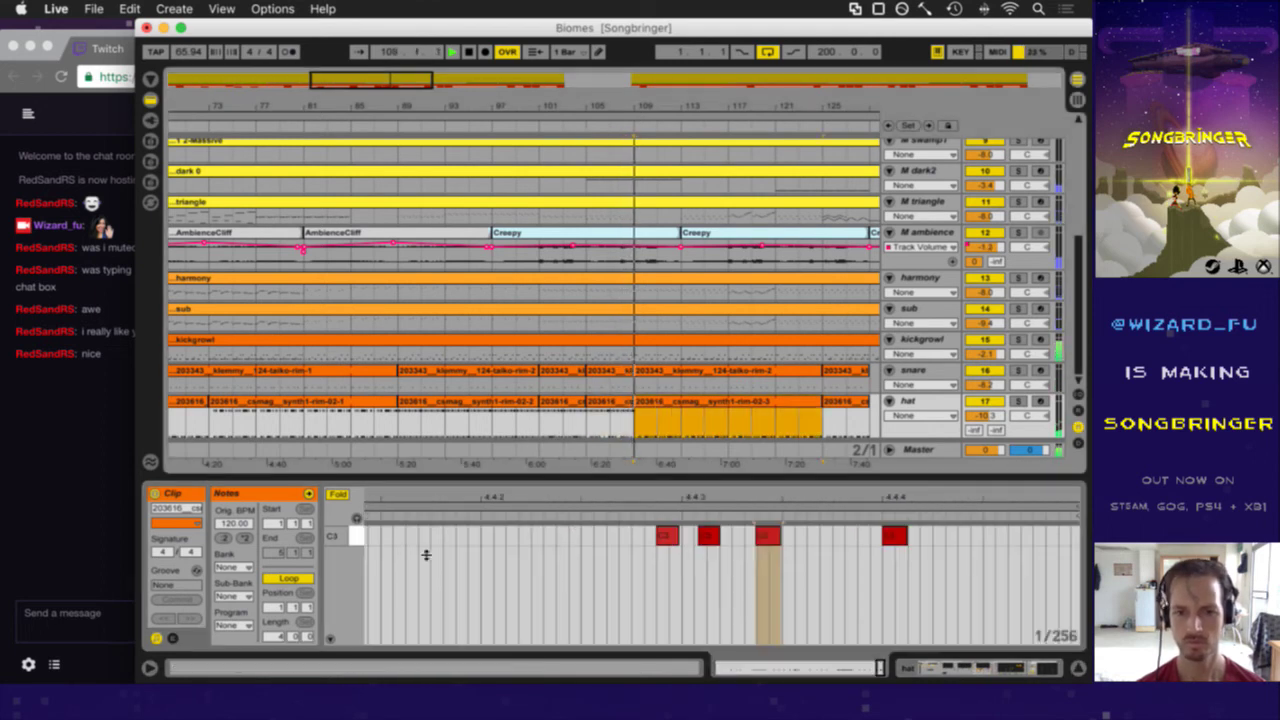
click(338, 494)
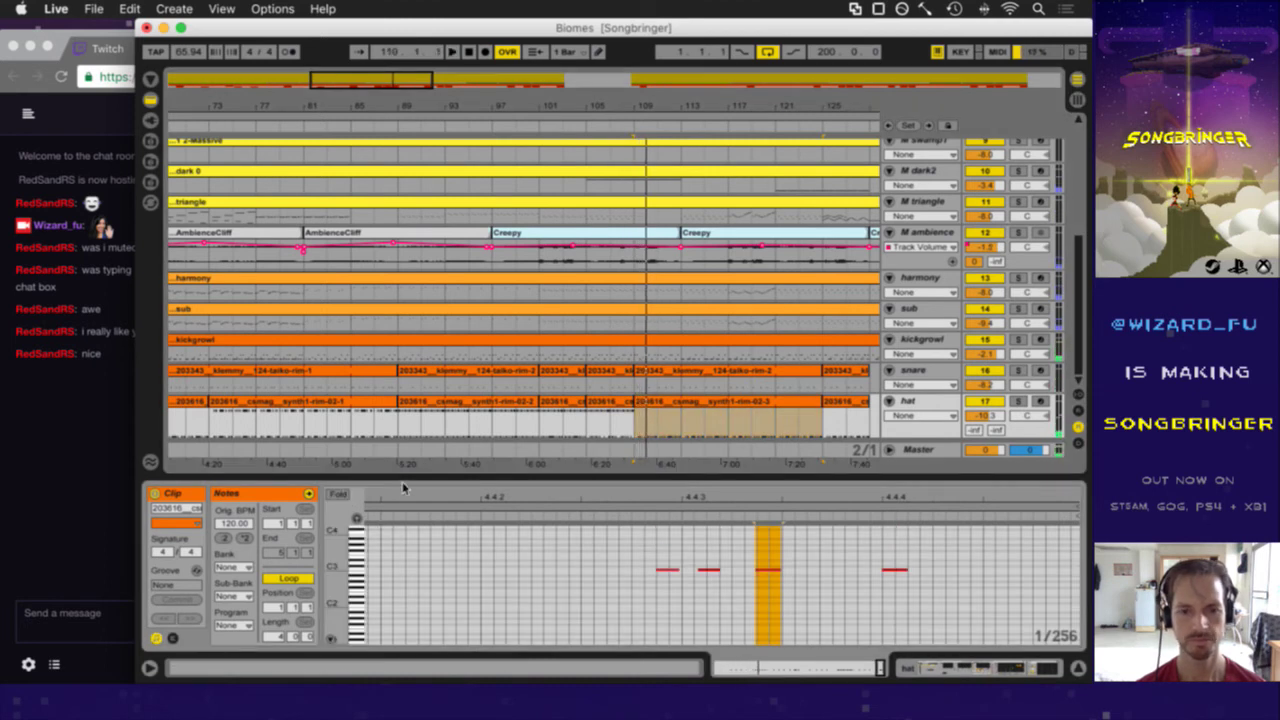
drag(405, 493, 406, 491)
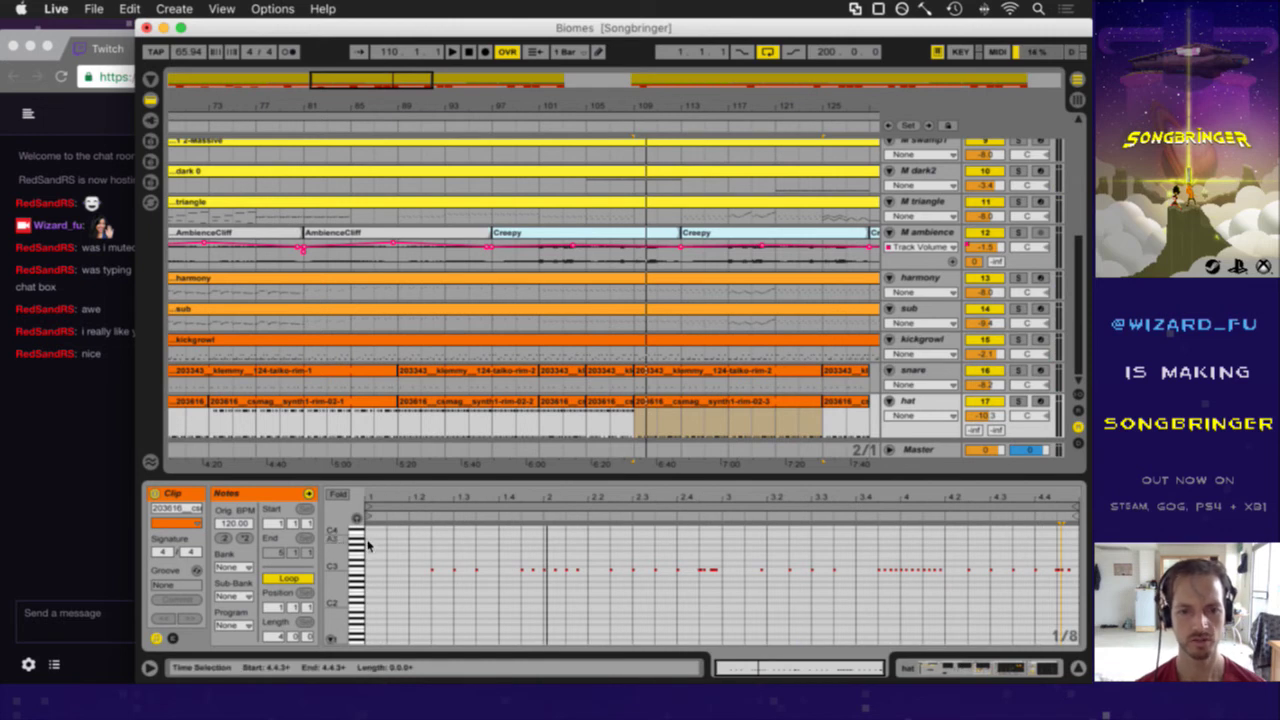
click(614, 401)
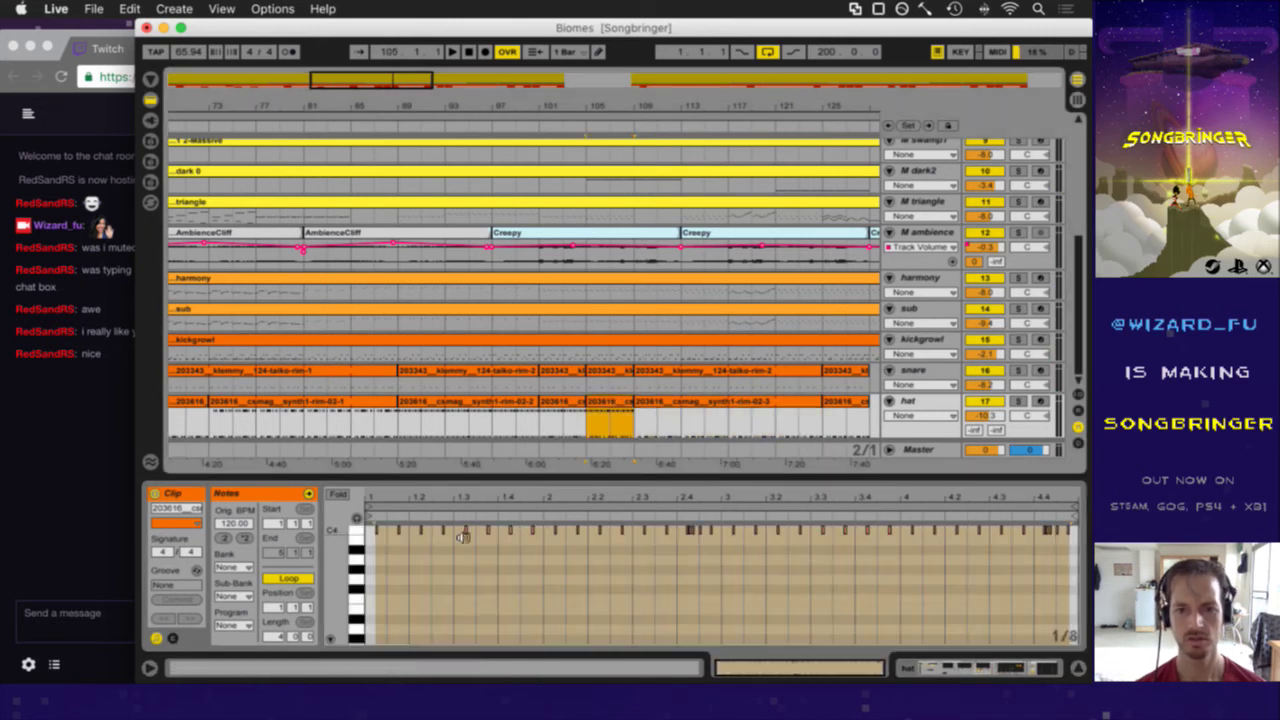
click(368, 547)
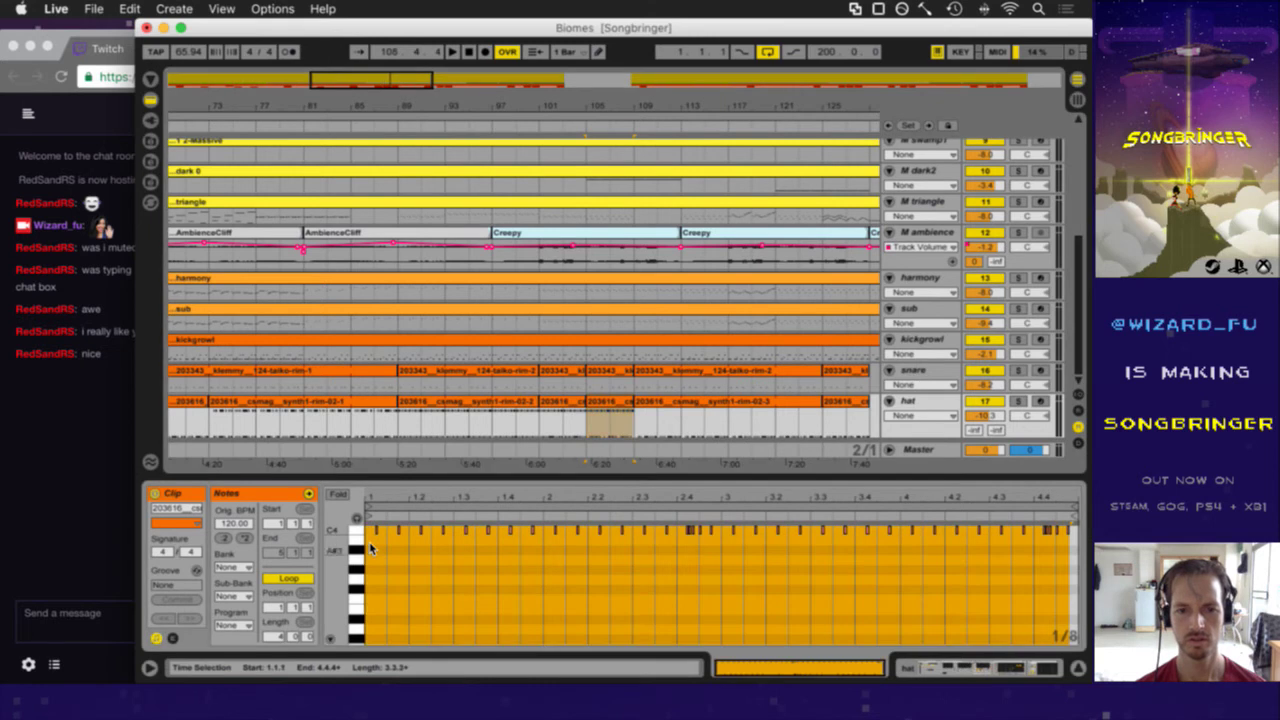
click(351, 536)
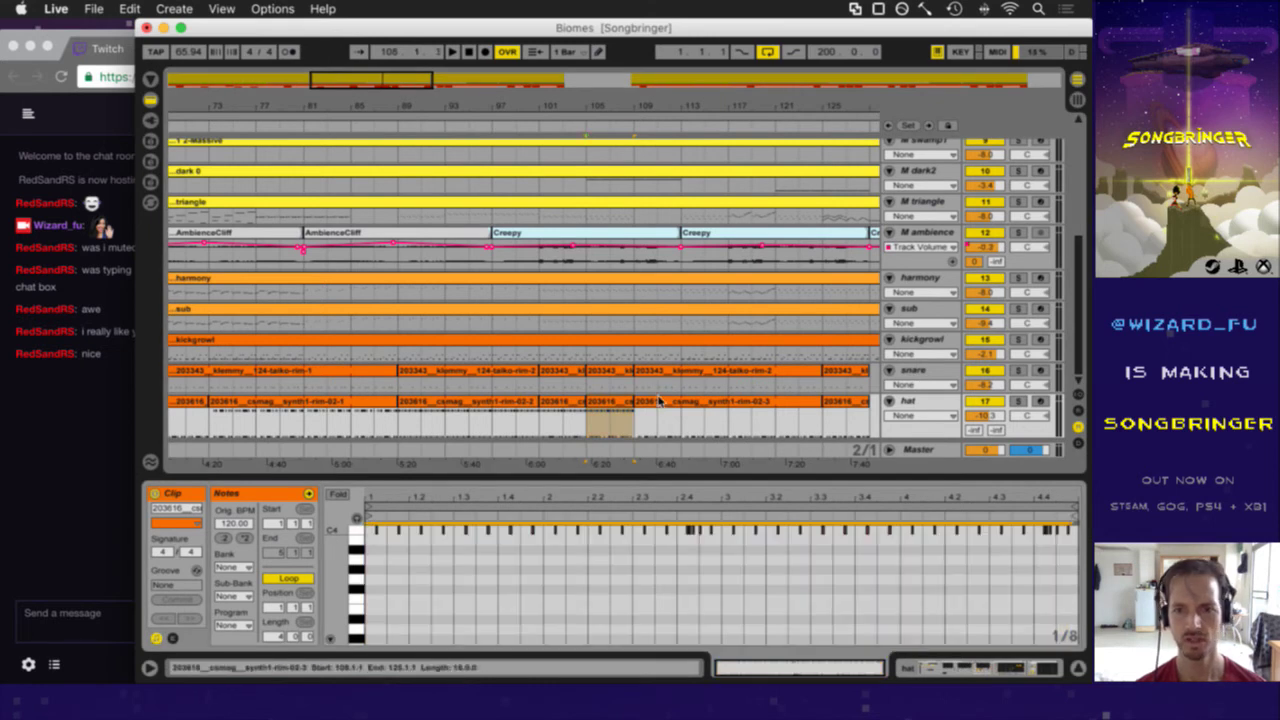
click(660, 400)
click(365, 541)
click(365, 539)
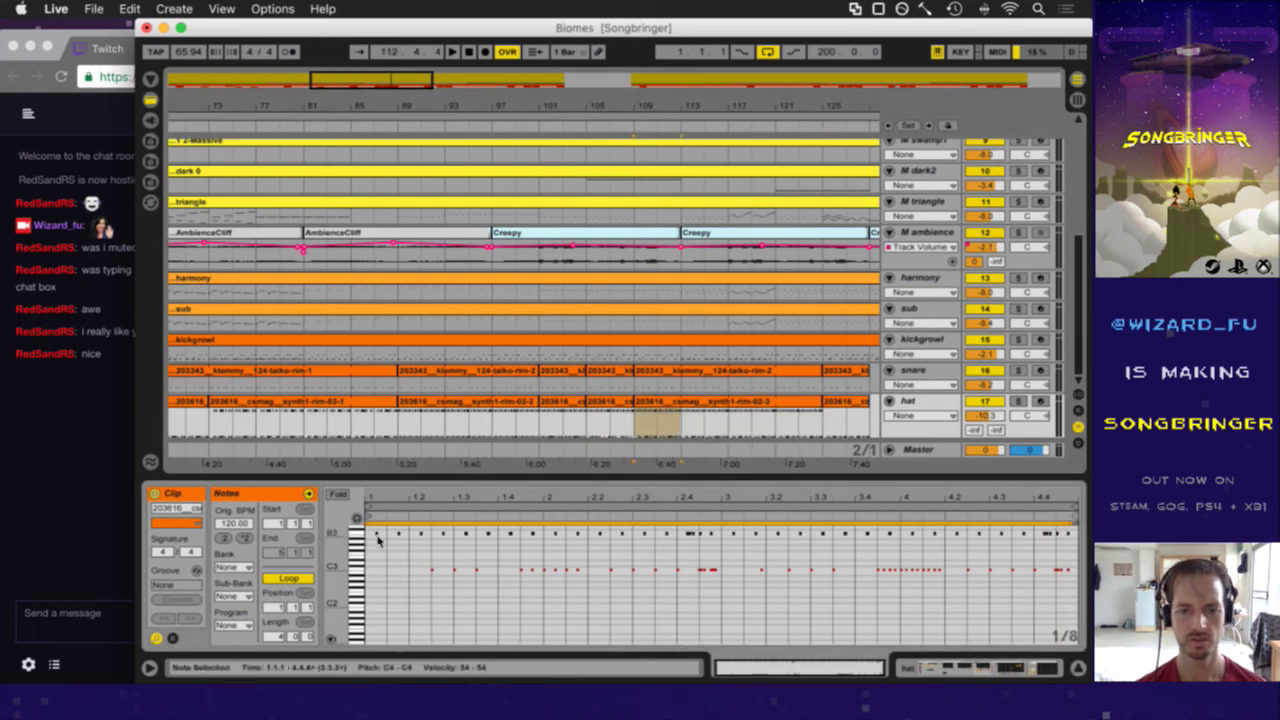
click(340, 496)
- Shift the bar 109 hat clip's C3 notes between 1.2.1 and 1.3.1 one eighth earlier, starting at 1.1.3
drag(412, 562, 493, 560)
key(Left)
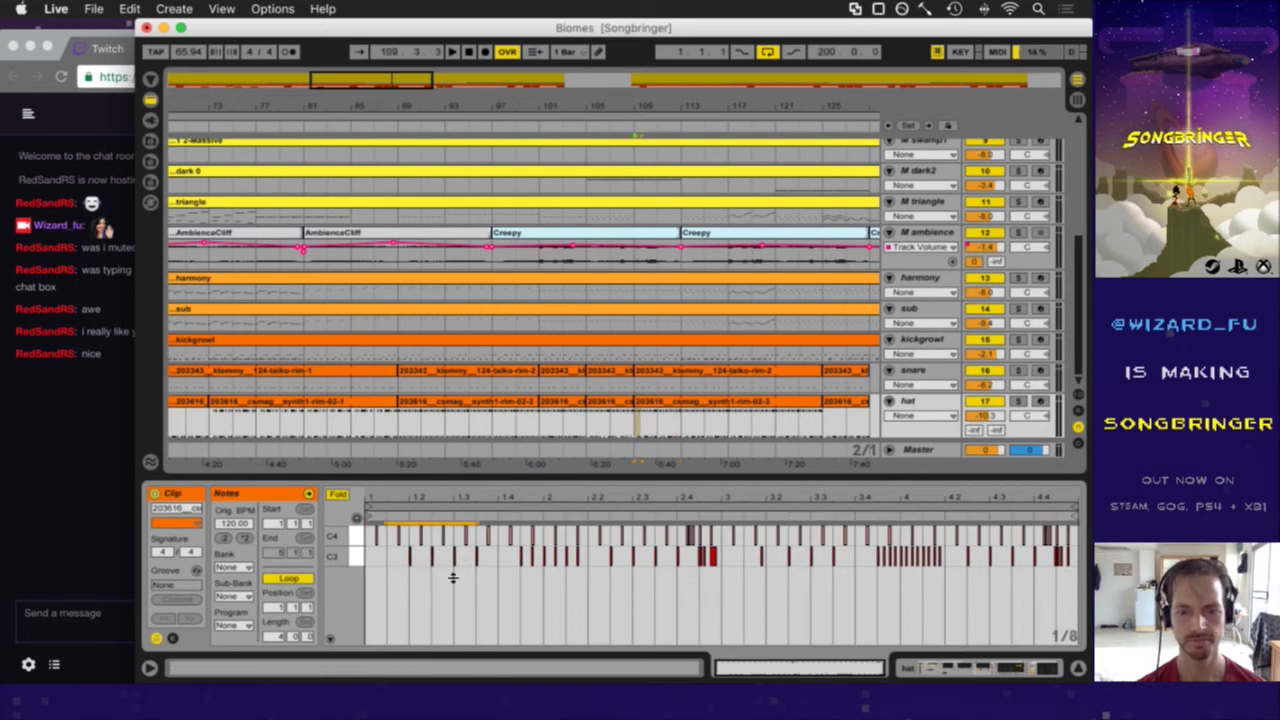
drag(466, 556, 420, 562)
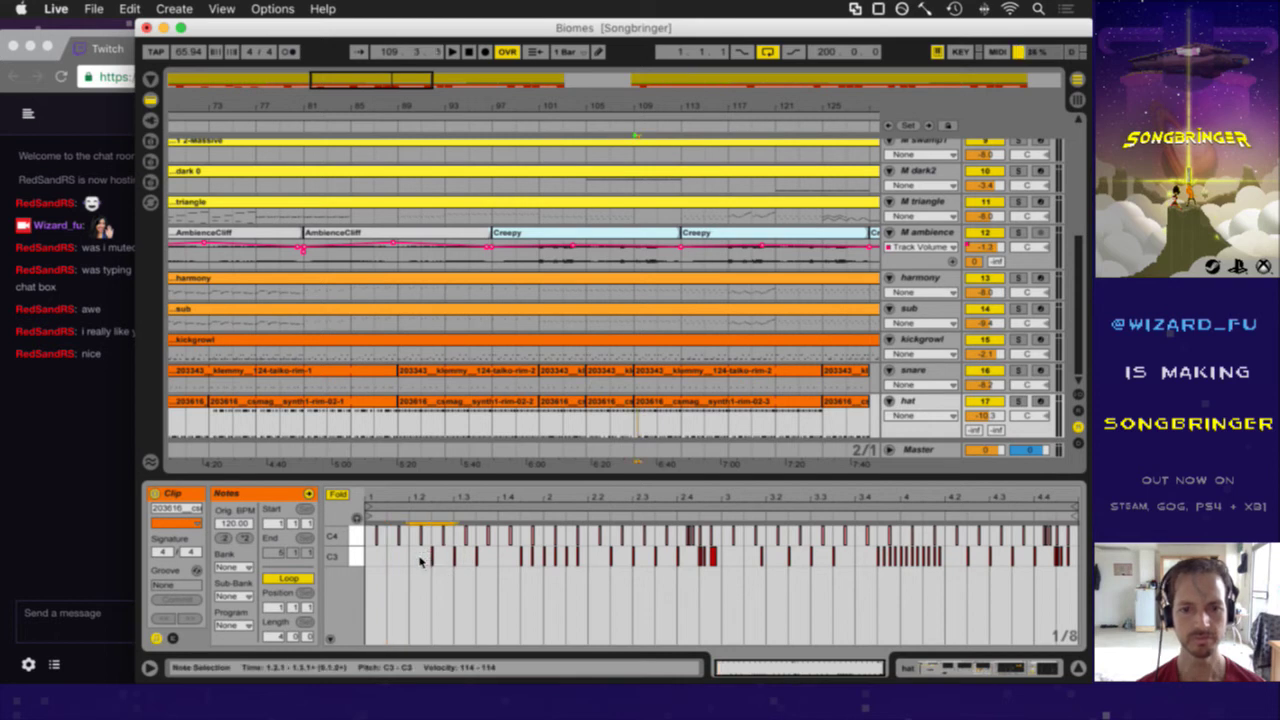
key(Left)
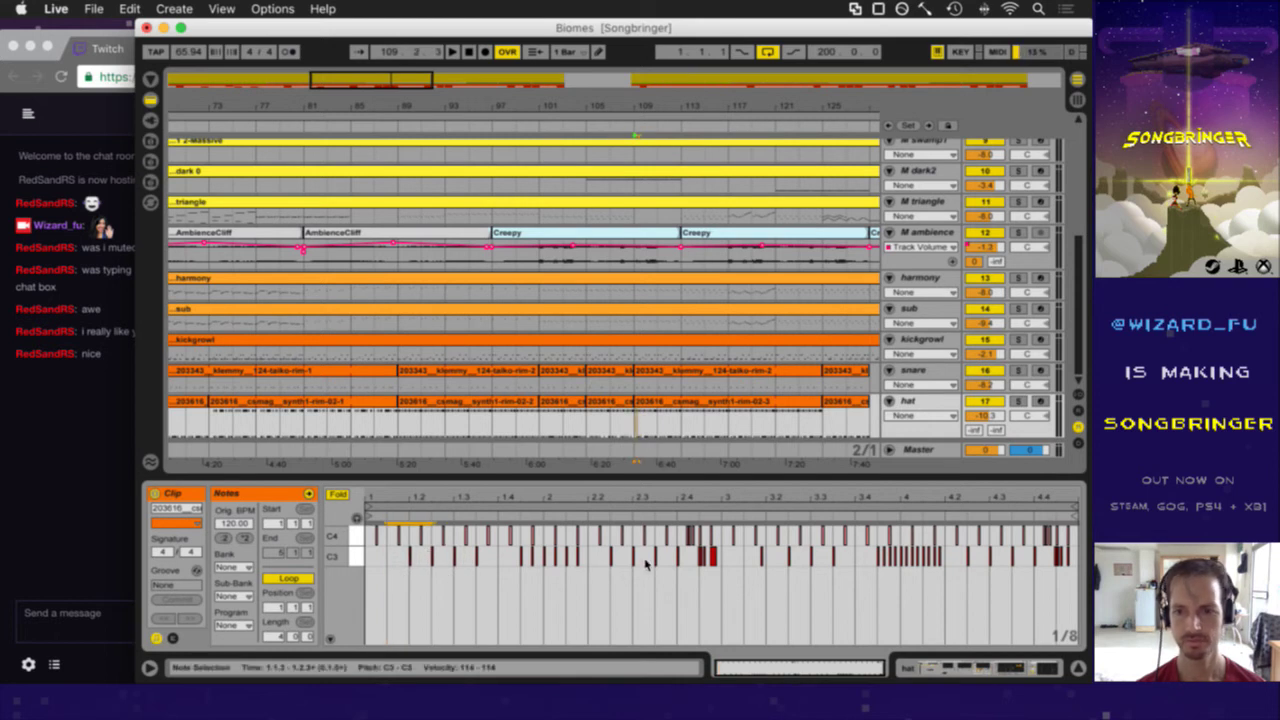
- Play from bar 109 and thin out the crowded C4 notes around 2.4 in the bar 109 hat clip
key(space)
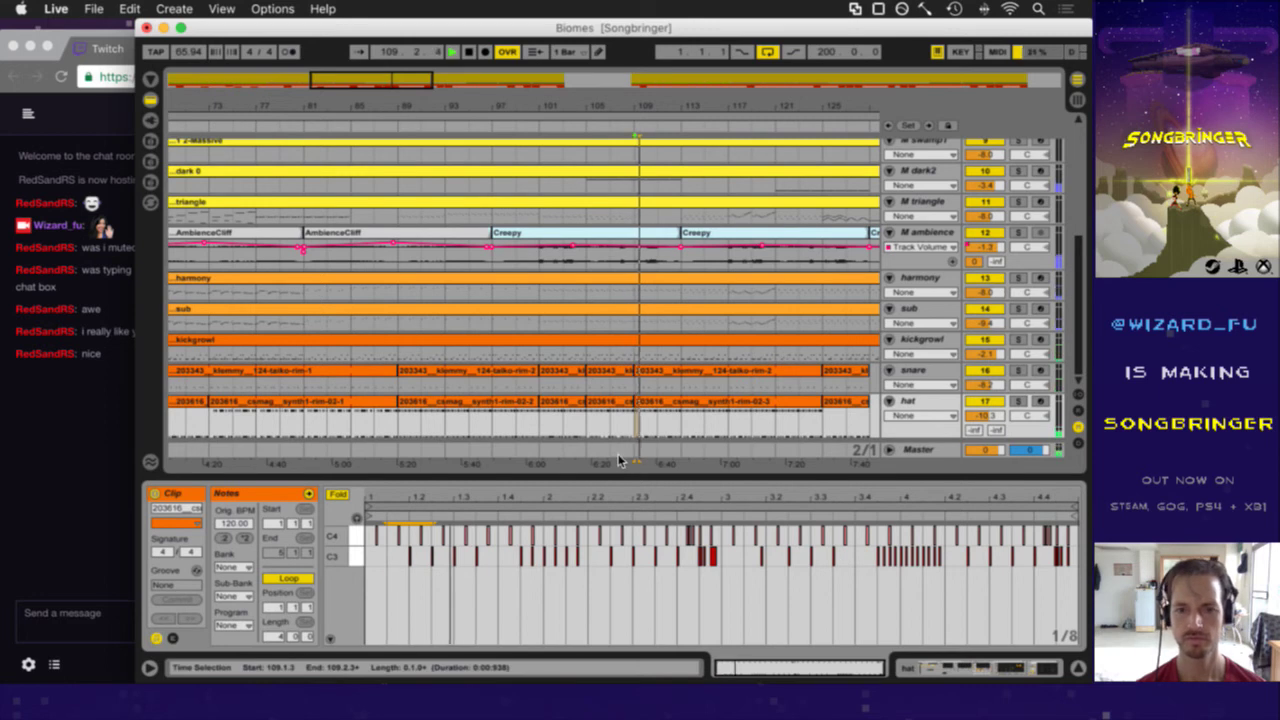
drag(620, 102, 618, 101)
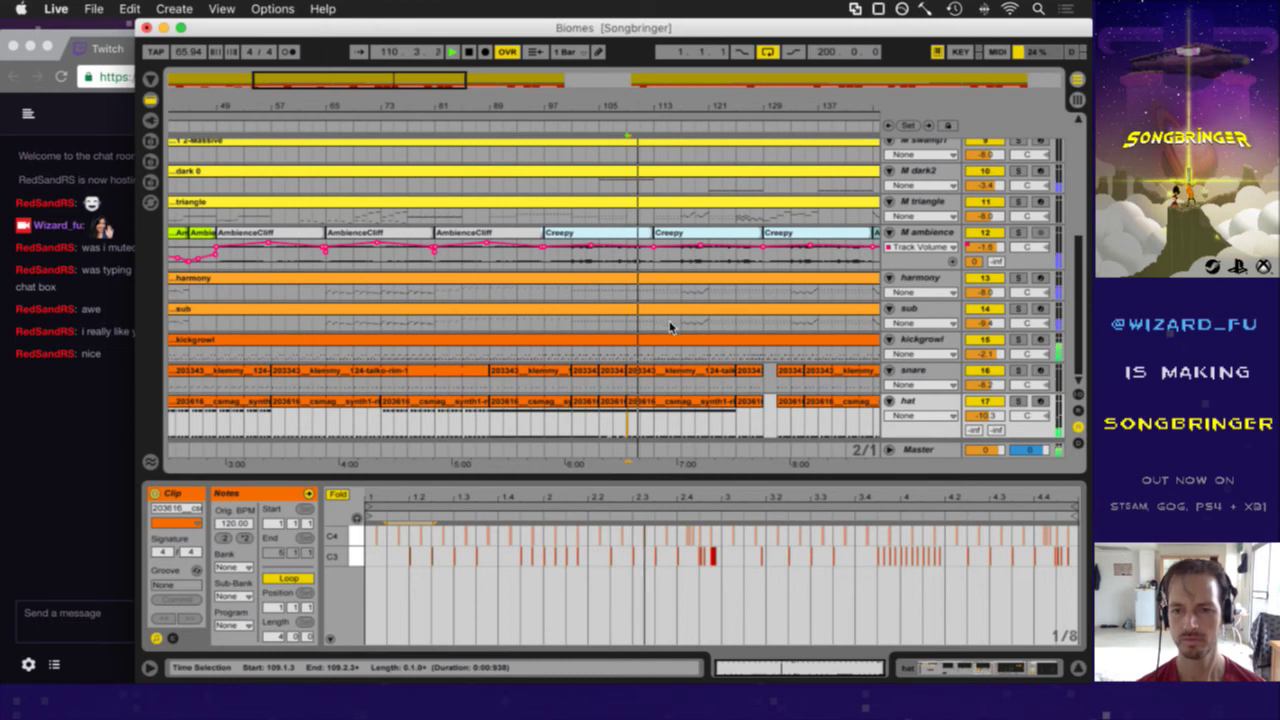
click(645, 402)
scroll(686, 211, right, 5)
scroll(688, 215, right, 7)
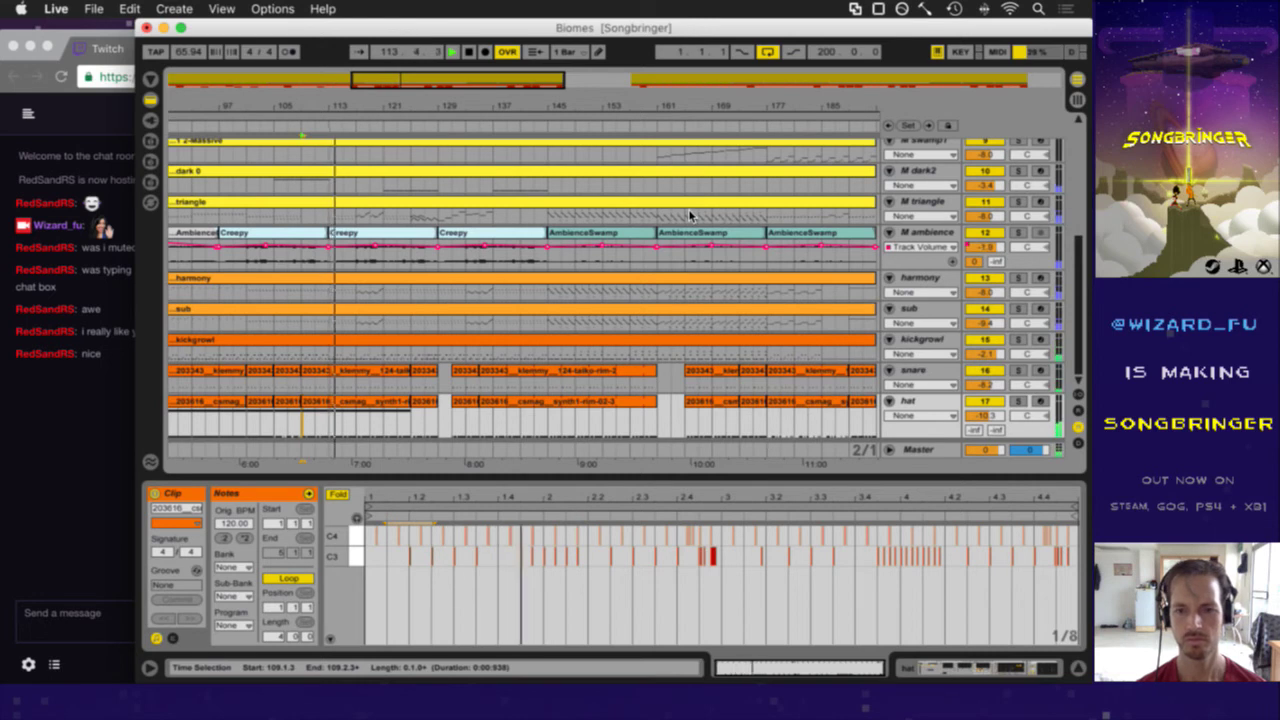
click(685, 535)
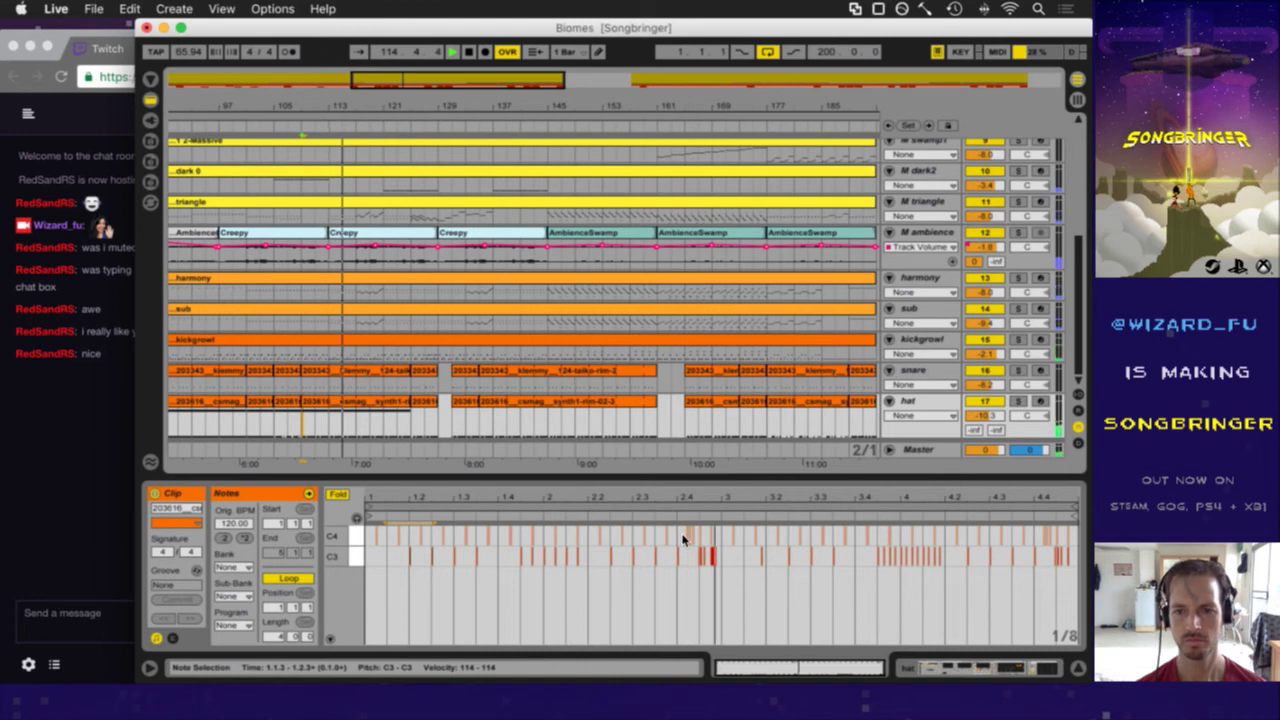
click(685, 536)
mouse_move(693, 501)
mouse_down()
mouse_move(743, 494)
mouse_move(743, 470)
mouse_up()
click(688, 535)
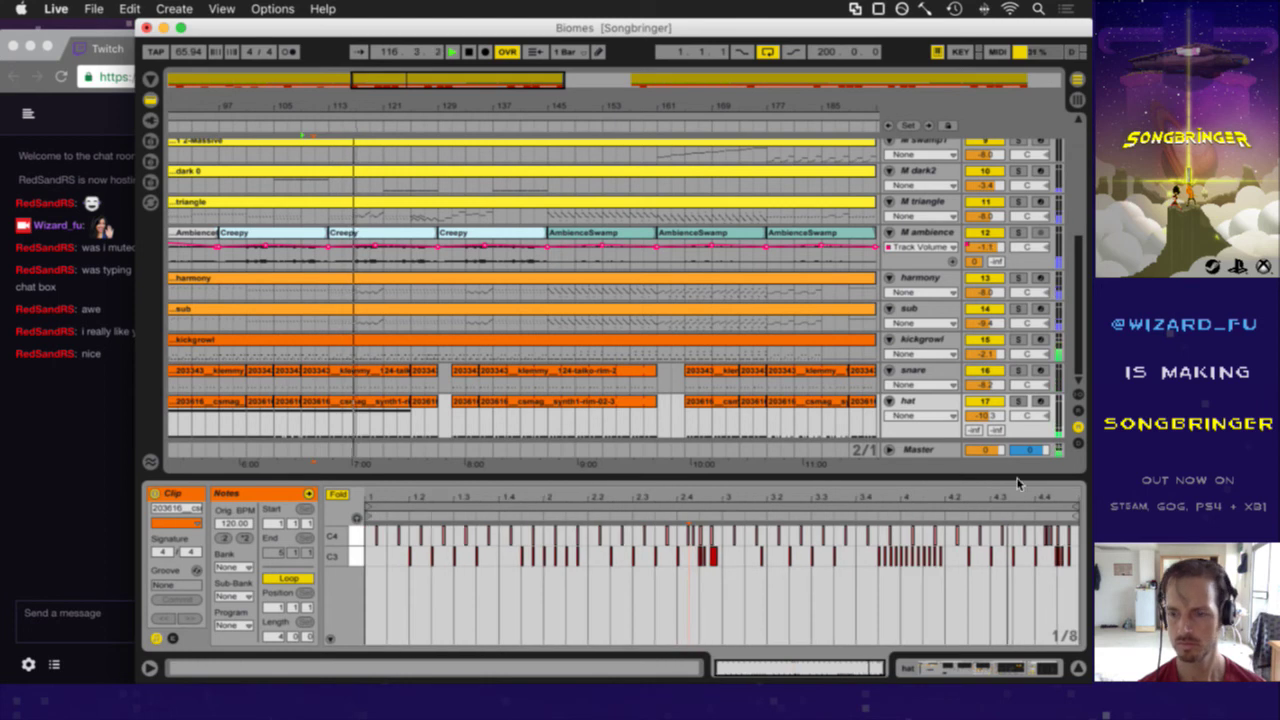
- Restart playback near the end of the bar 109 hat clip pattern and thin out the crowded C4 notes around 4.4
click(1048, 537)
click(1048, 537)
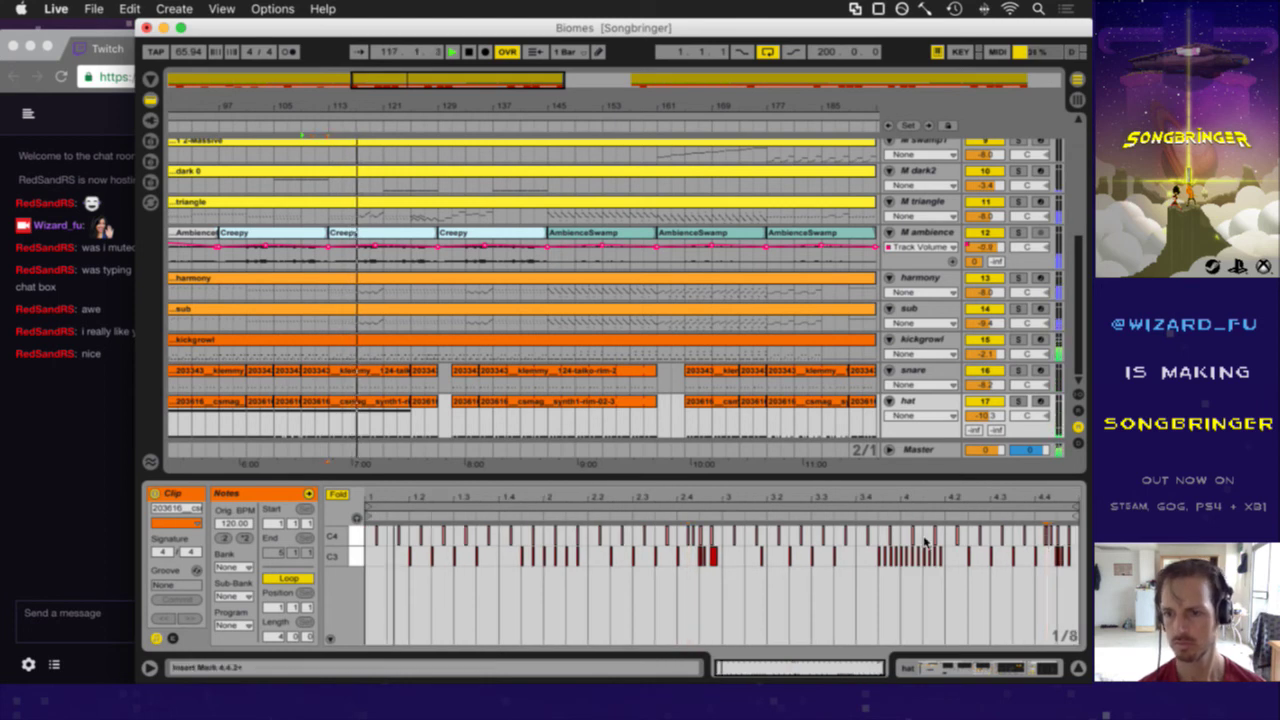
drag(1056, 495, 1056, 520)
key(space)
key(space)
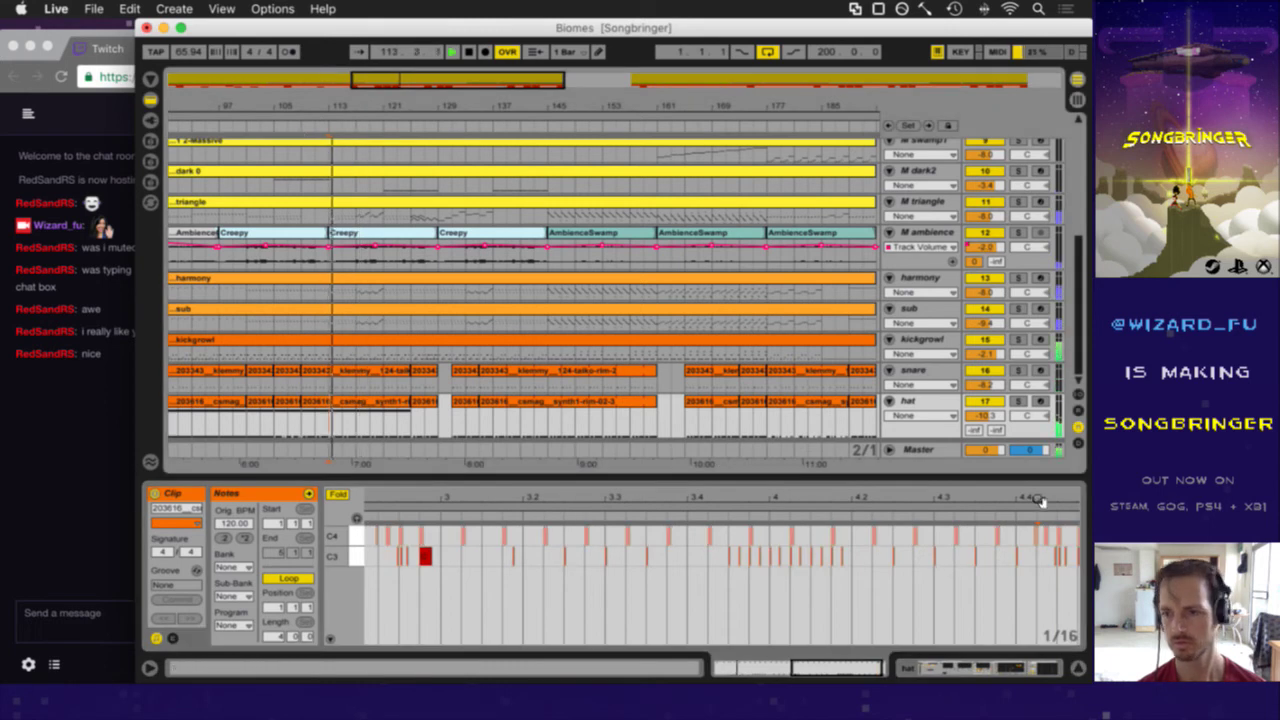
drag(1038, 496, 1040, 500)
click(1036, 536)
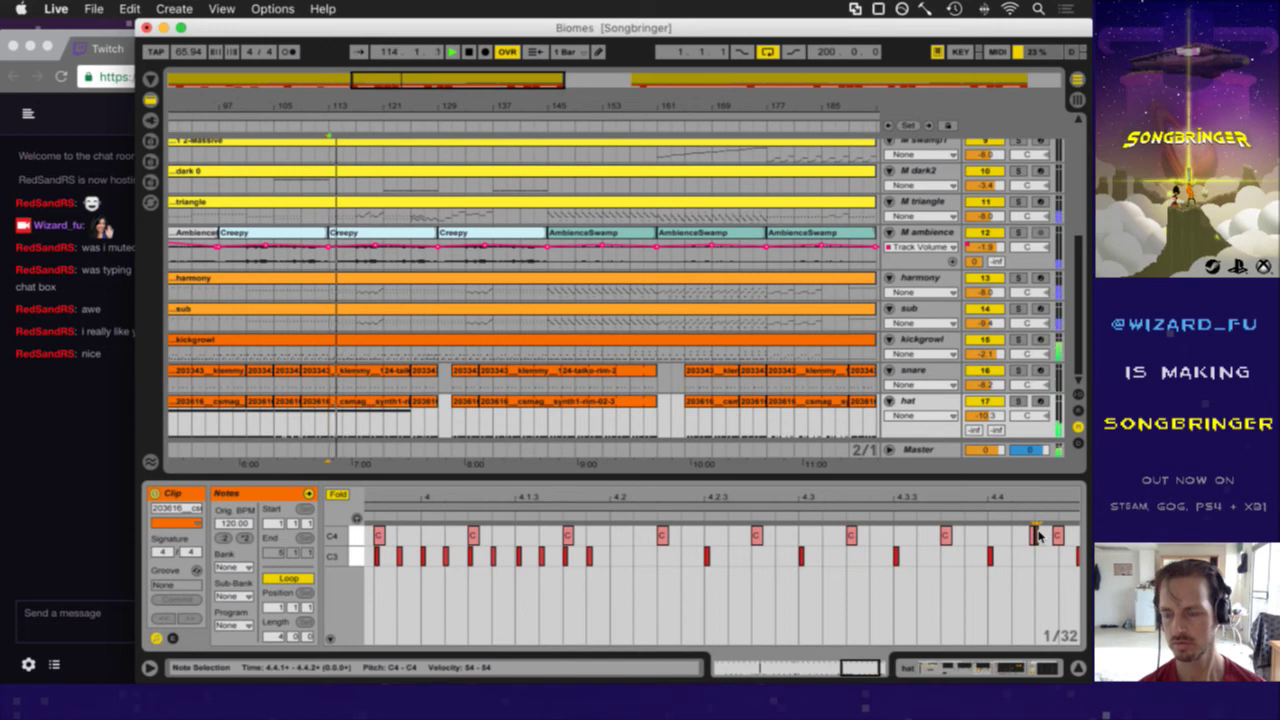
drag(1054, 501, 1054, 496)
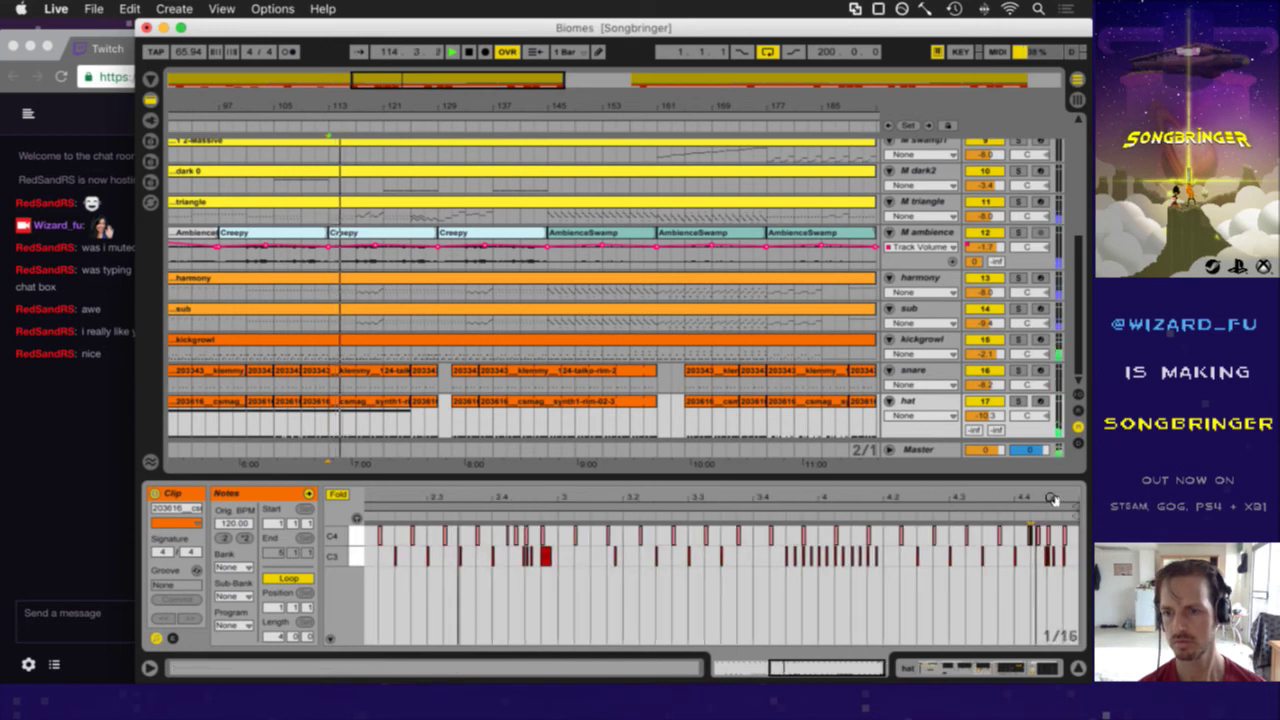
click(1040, 540)
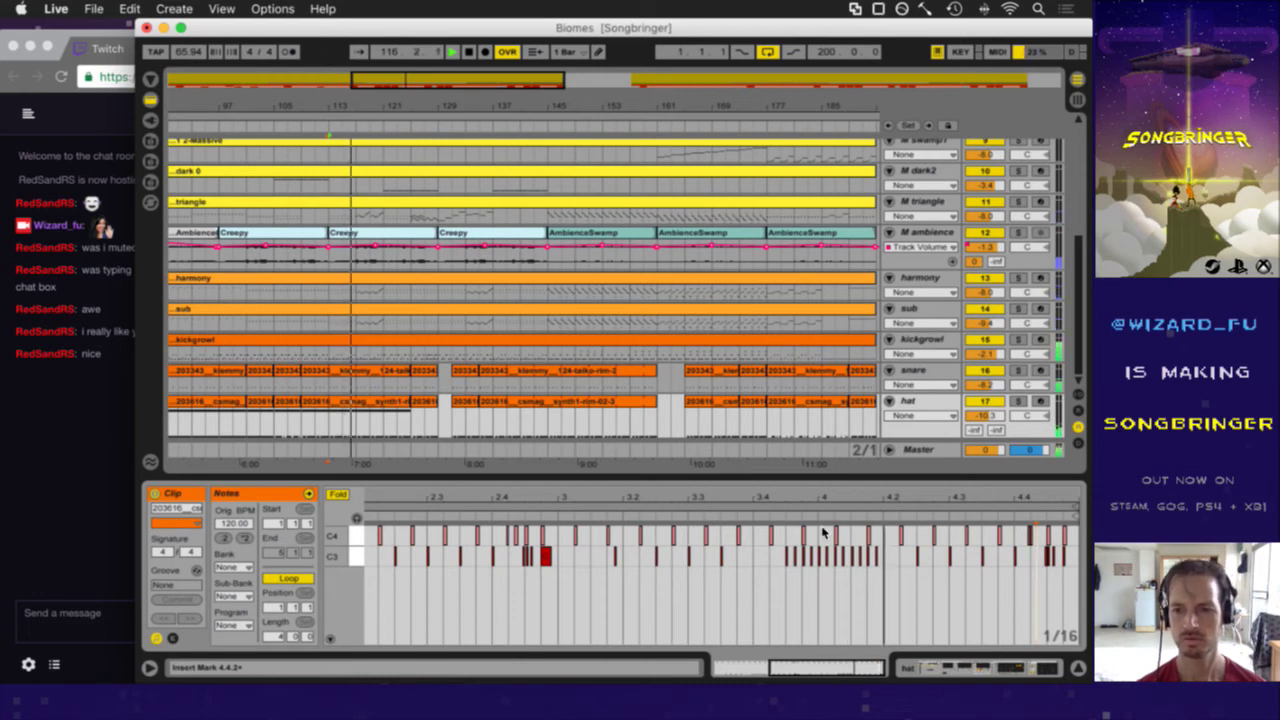
click(611, 441)
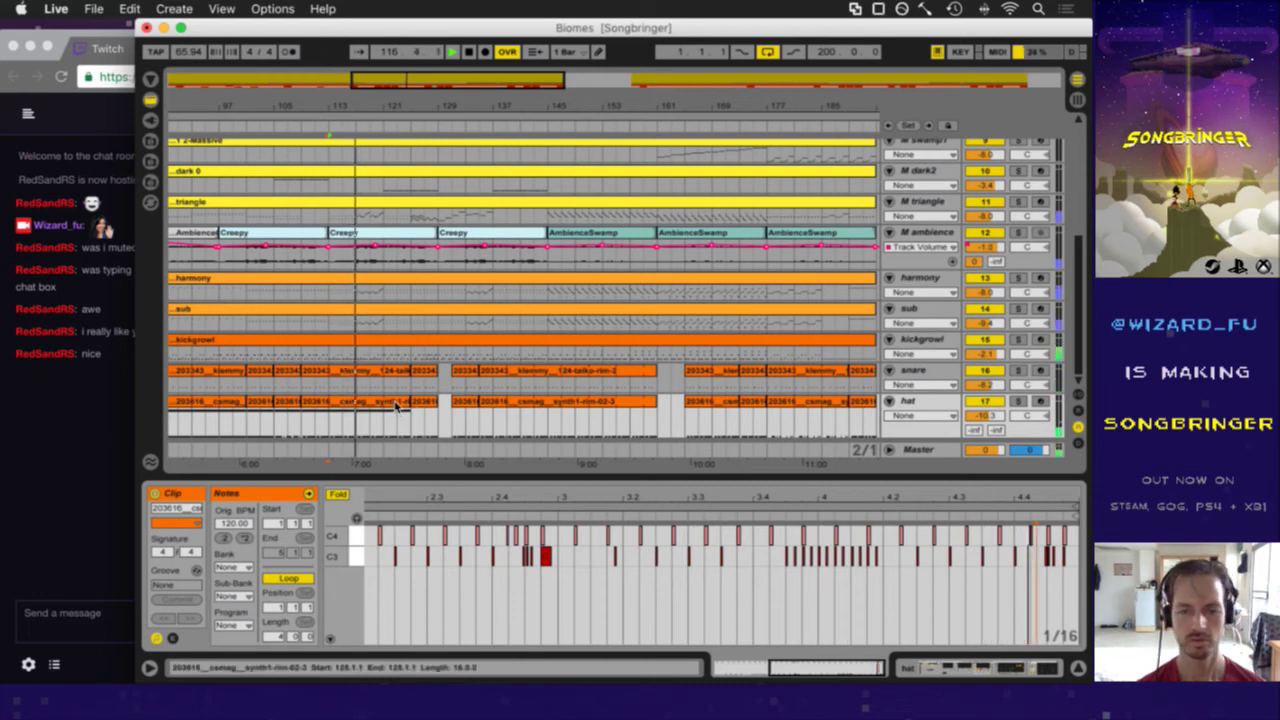
- Copy all C4 notes from the bar 109 hat clip and paste them at the start of the hat clip at bar 125
drag(421, 501, 422, 499)
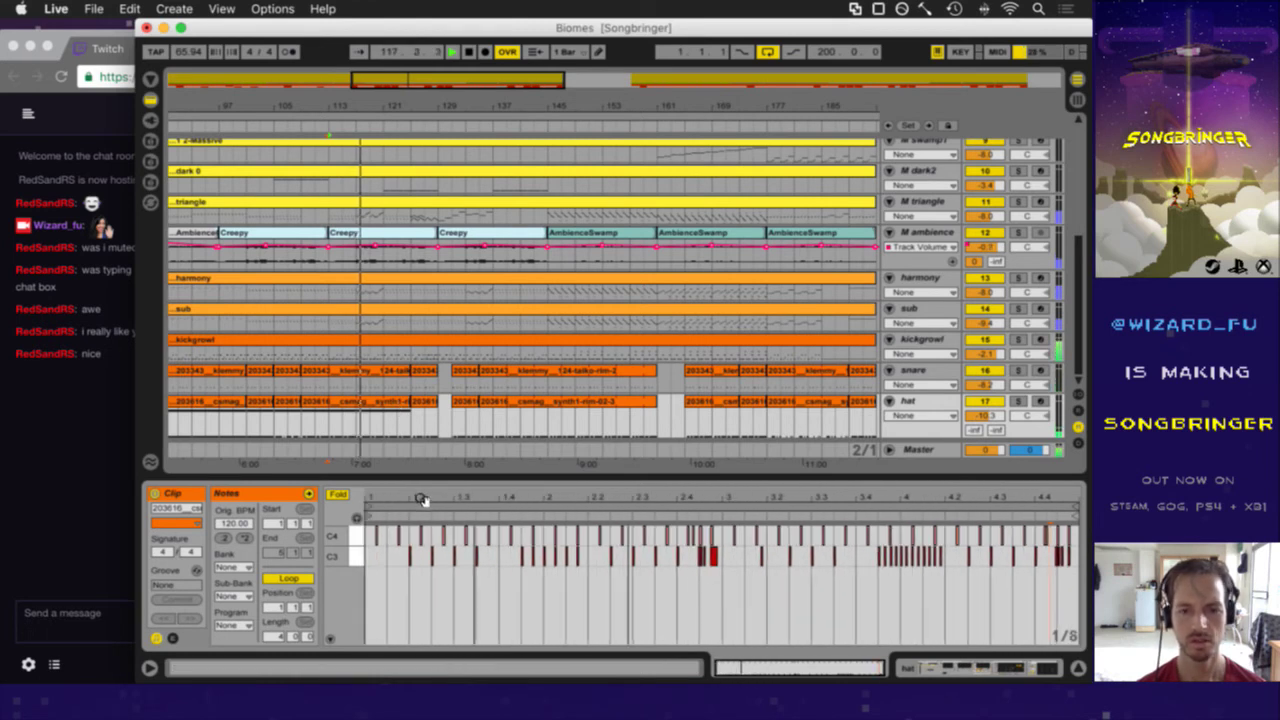
click(362, 537)
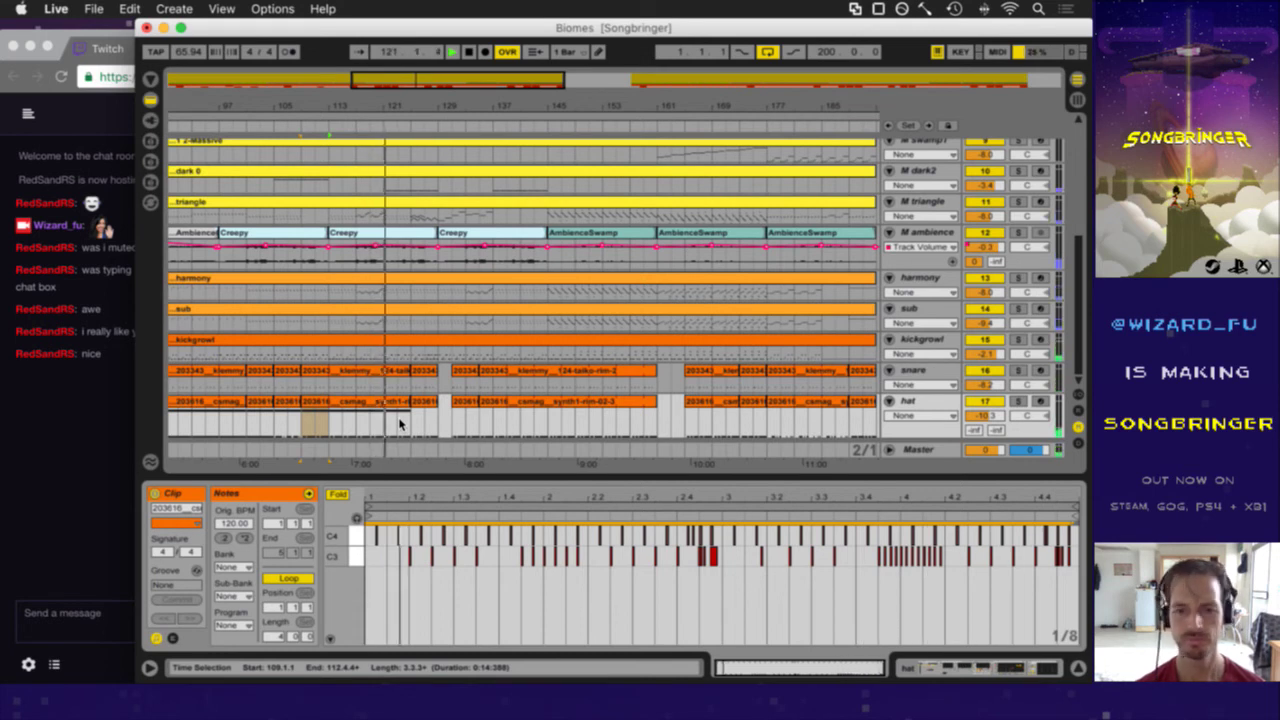
click(432, 401)
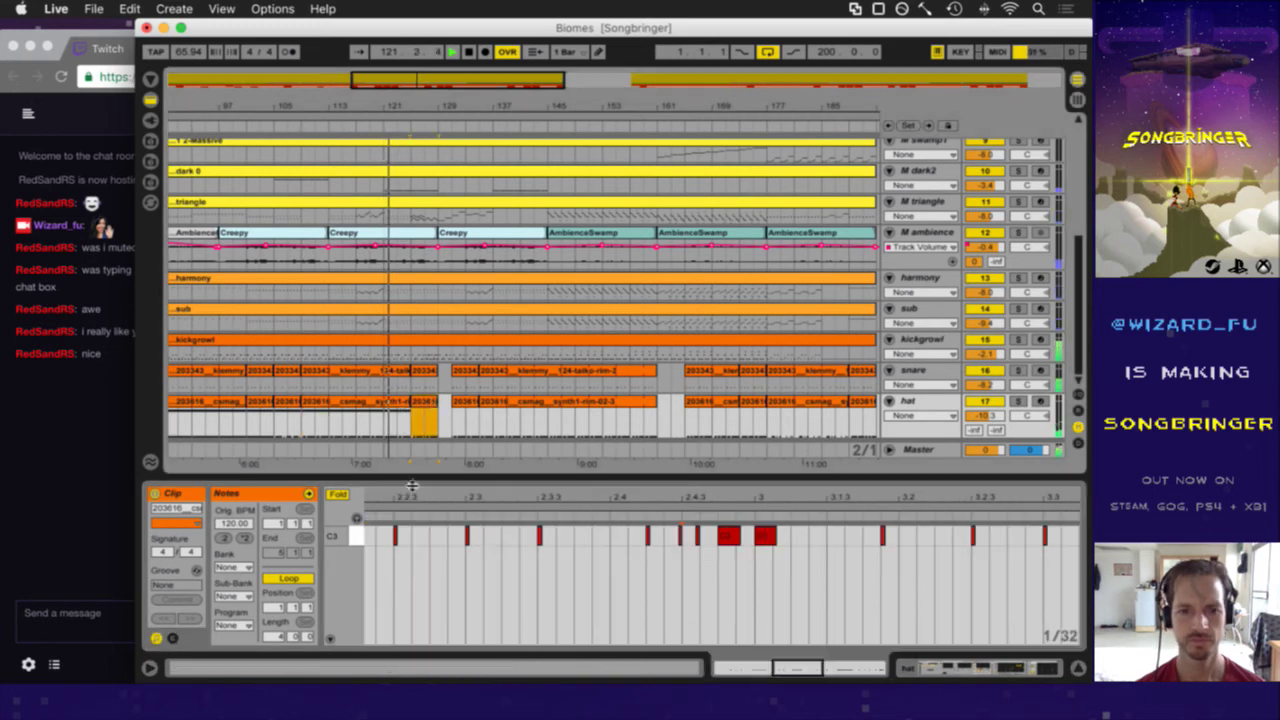
click(338, 494)
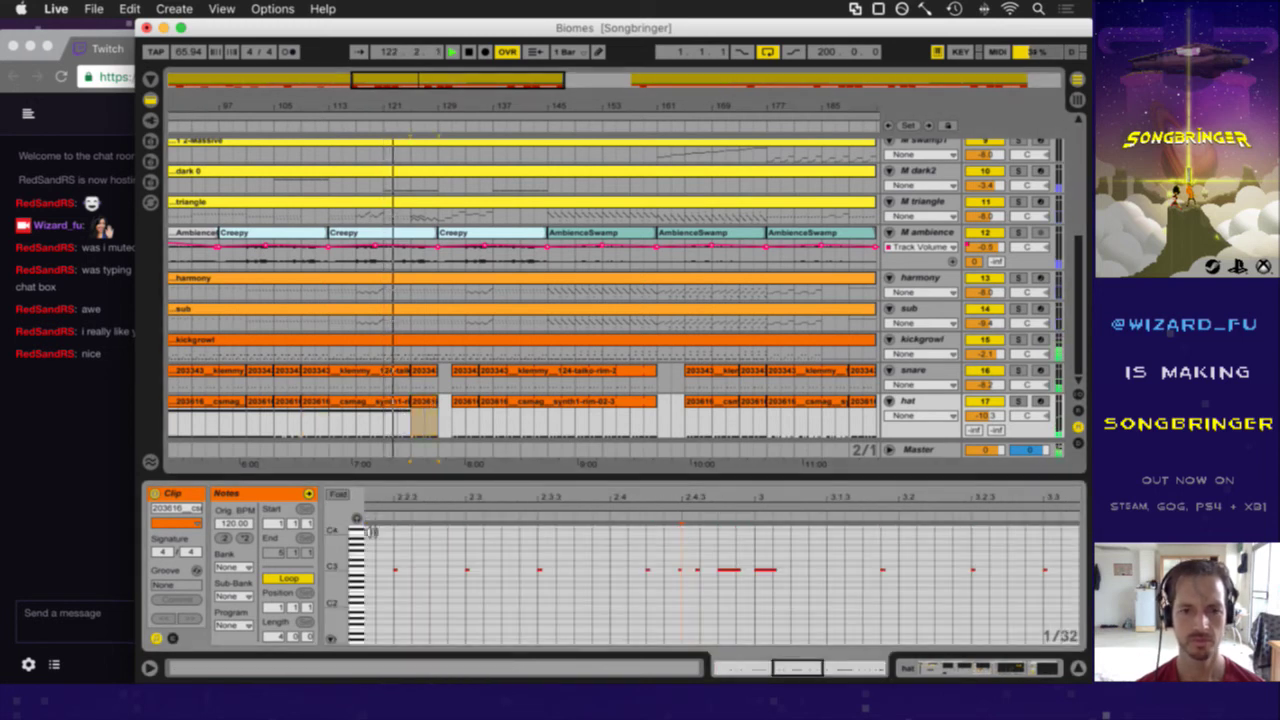
drag(391, 494, 394, 499)
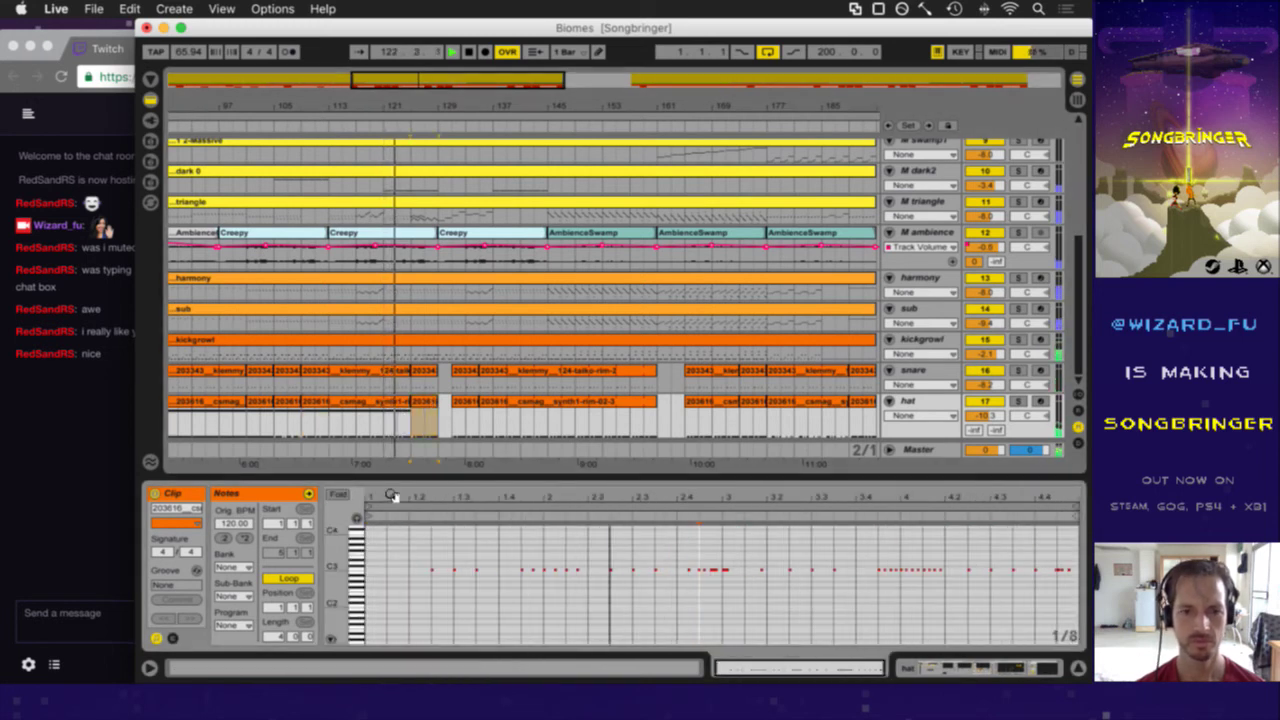
click(366, 538)
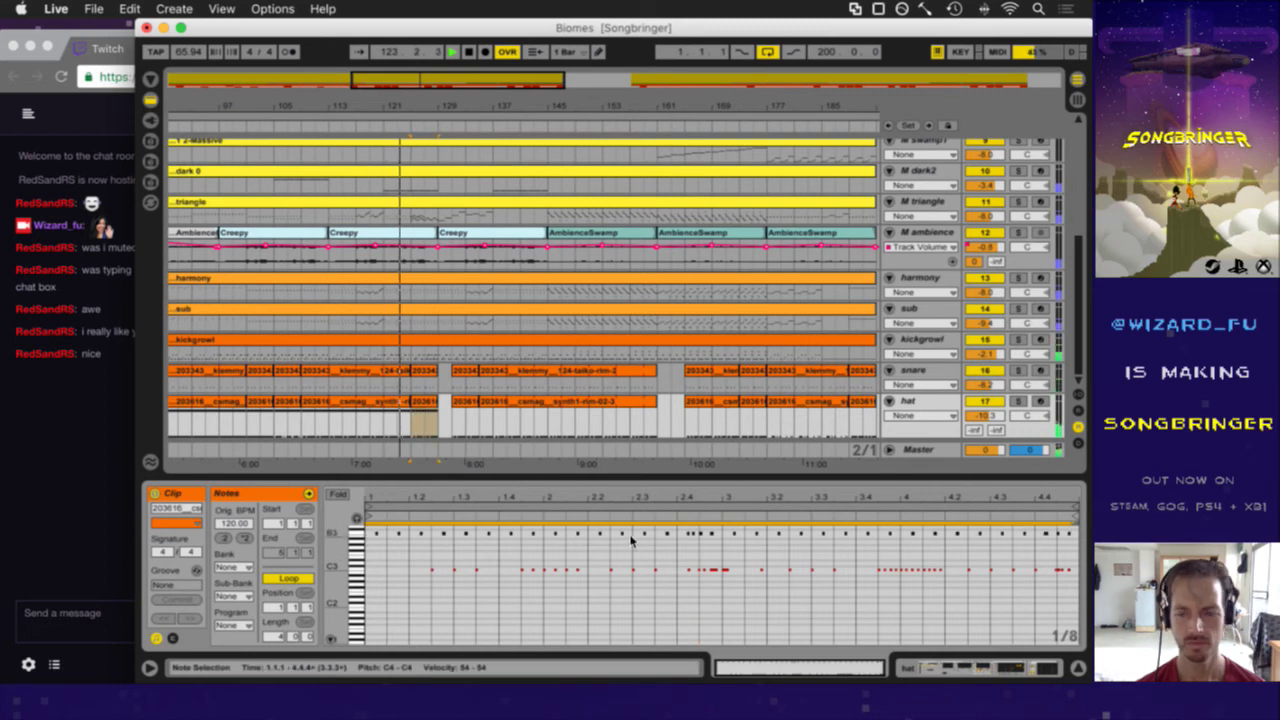
- Replace the crowded C4 notes around 2.4 and 4.4 in the bar 125 hat clip with copies of those between 2.3.1 and 2.4.1
click(683, 535)
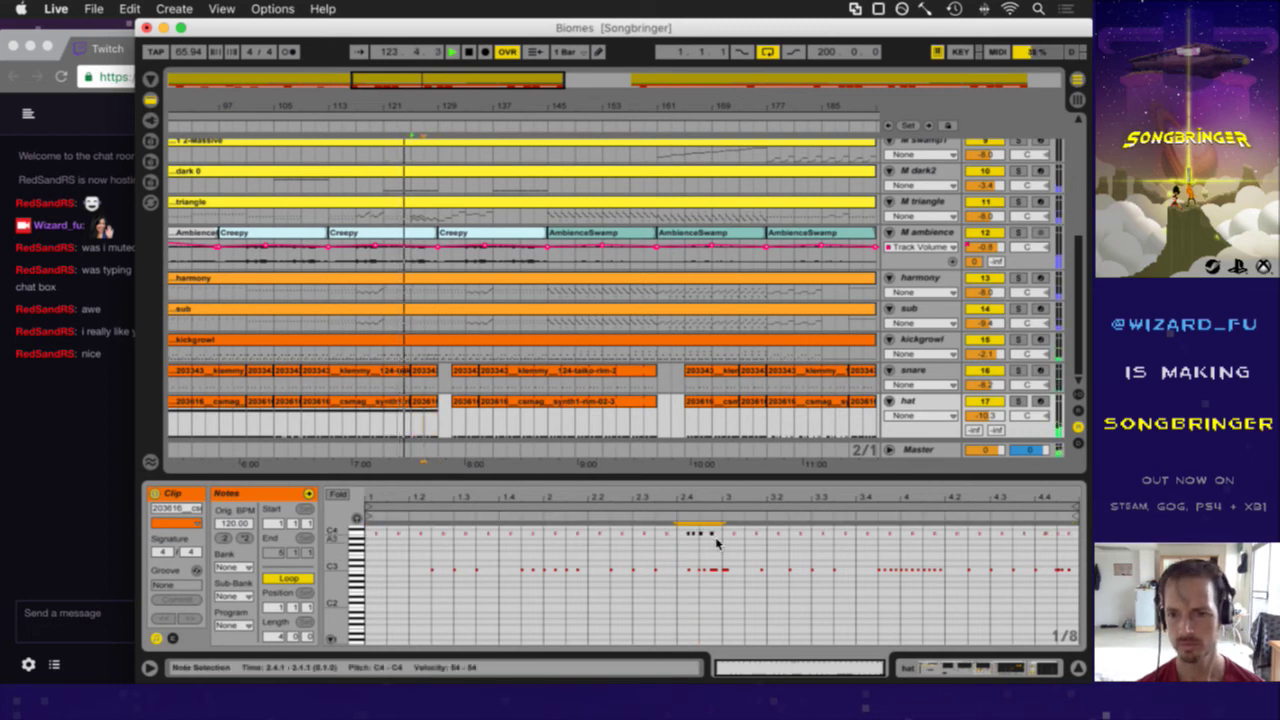
click(1033, 528)
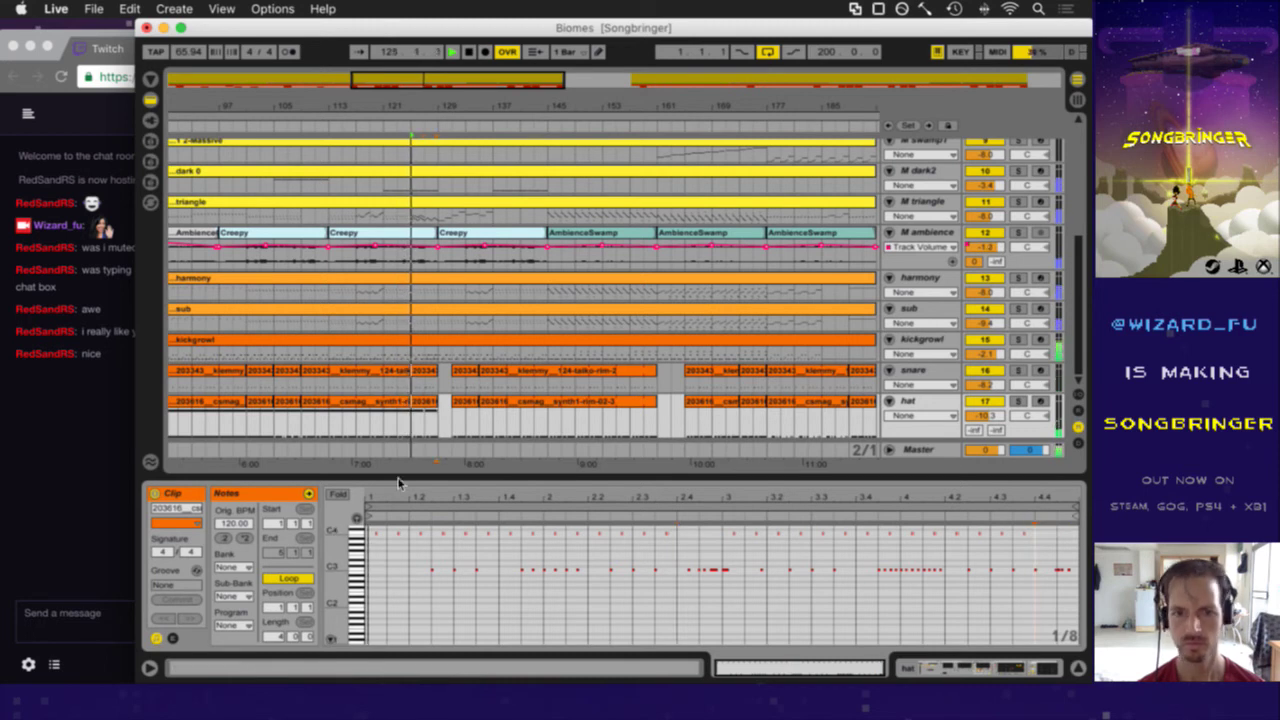
click(338, 494)
drag(677, 534, 640, 540)
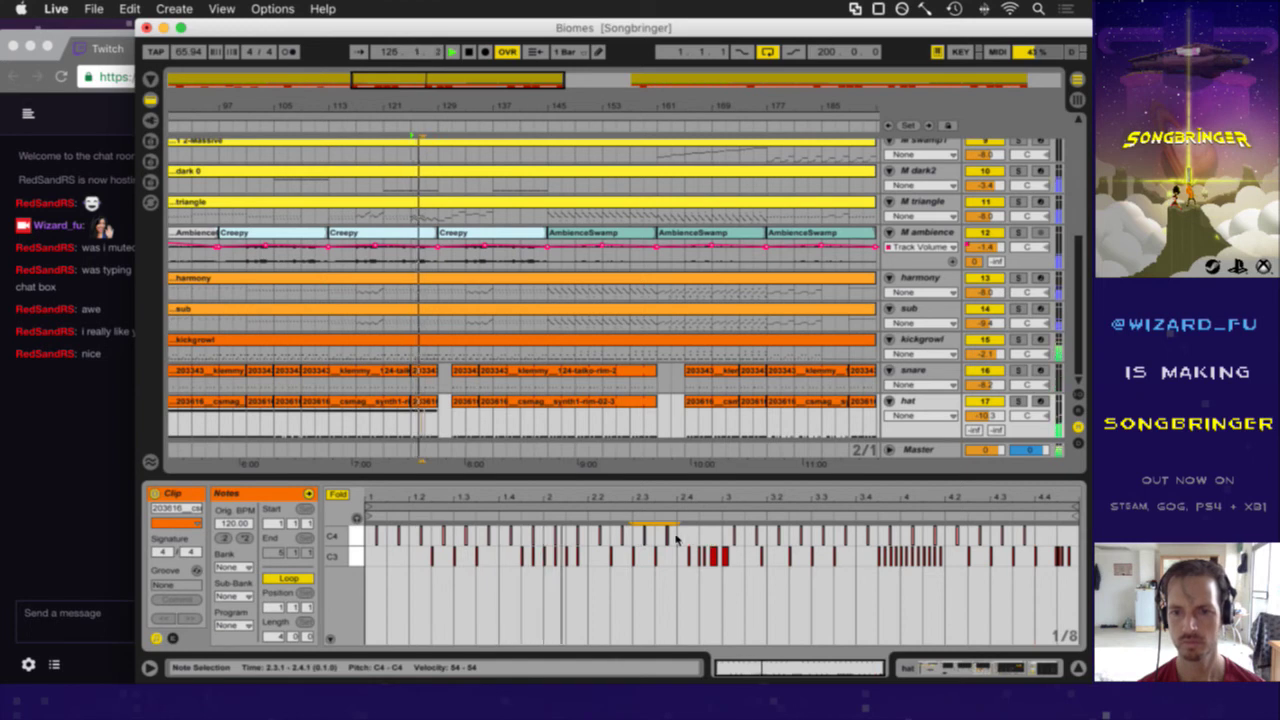
key(super+d)
click(1039, 533)
key(super+v)
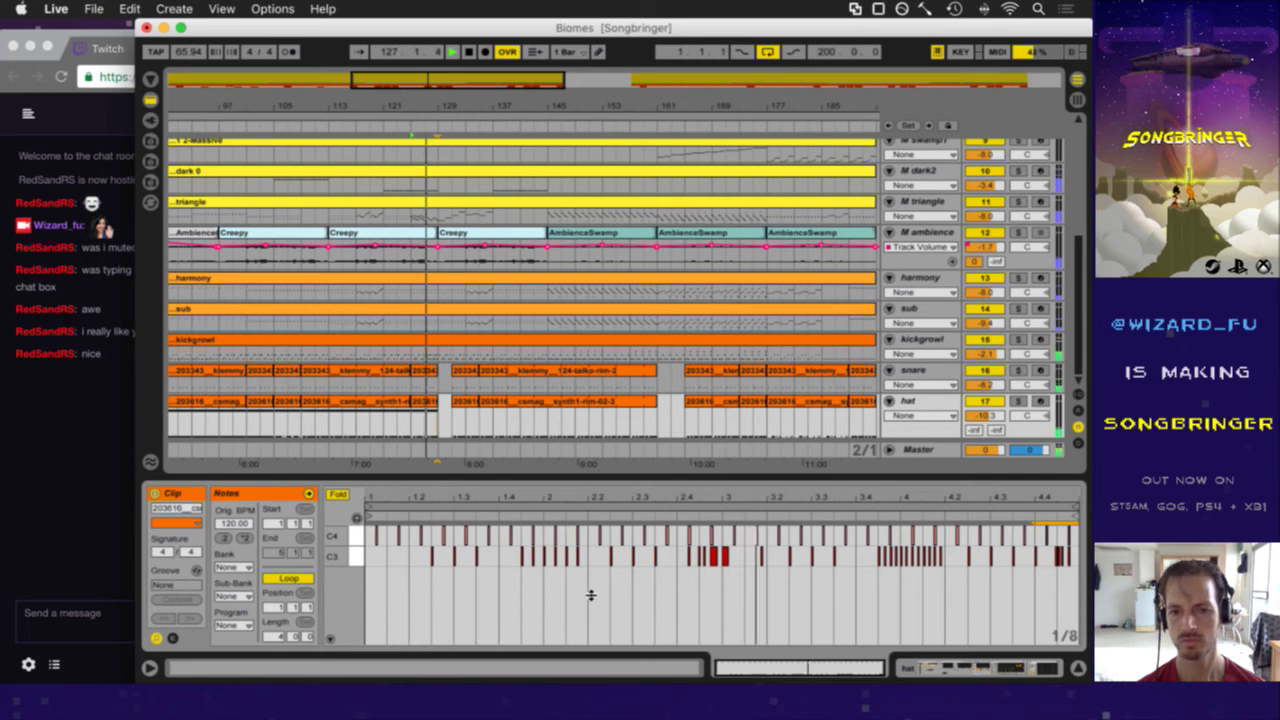
- Add copies of an existing C3 note at 1.1.3 and 1.2 in the hat clip at bar 125
drag(414, 556, 496, 558)
key(super+c)
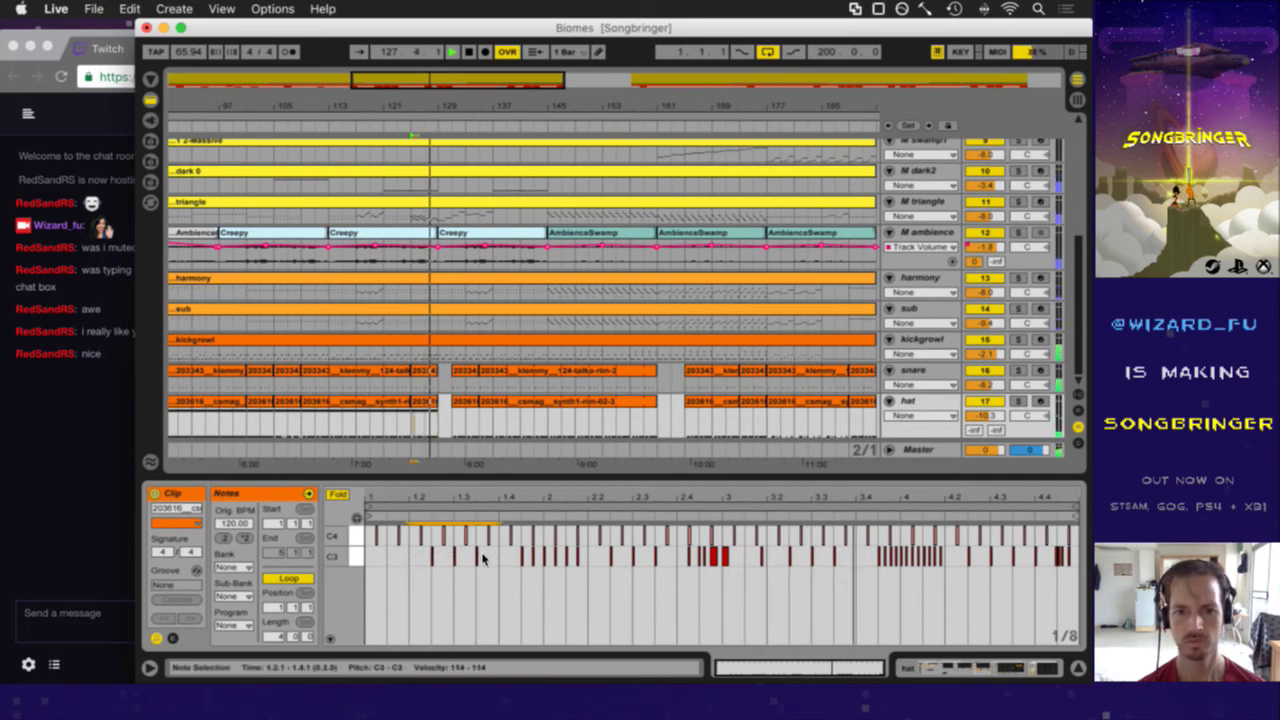
click(384, 564)
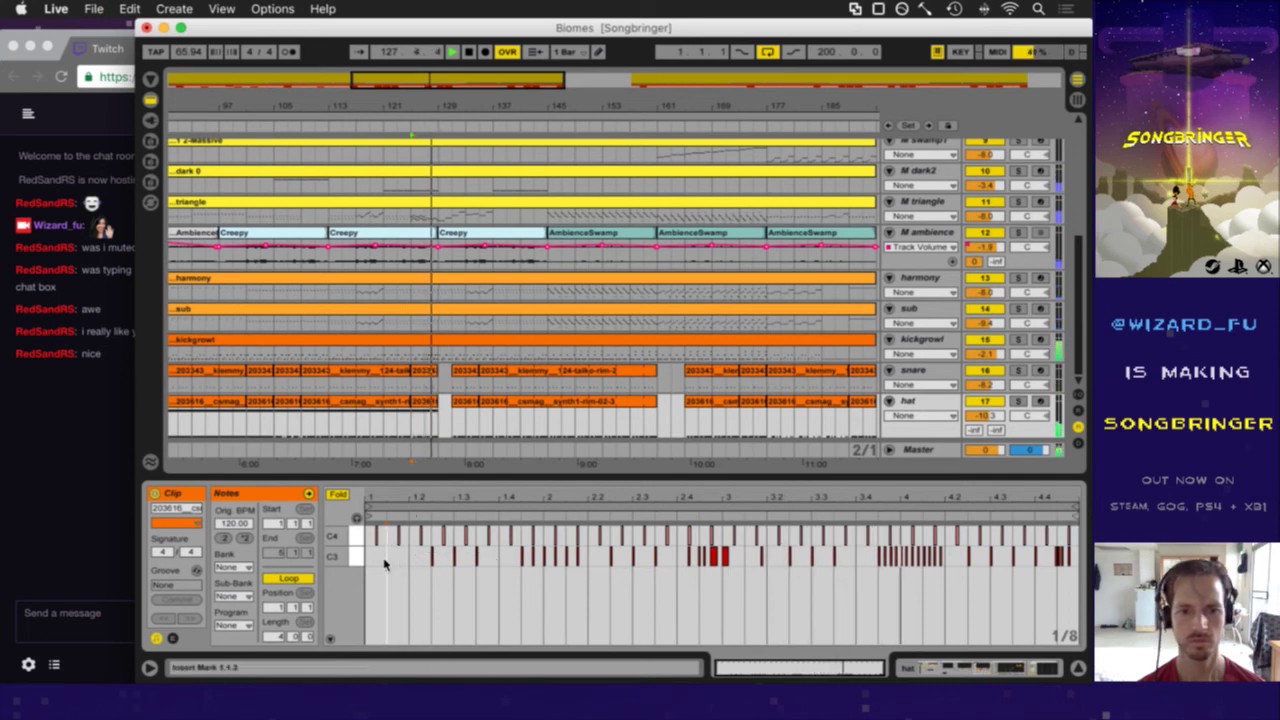
click(434, 557)
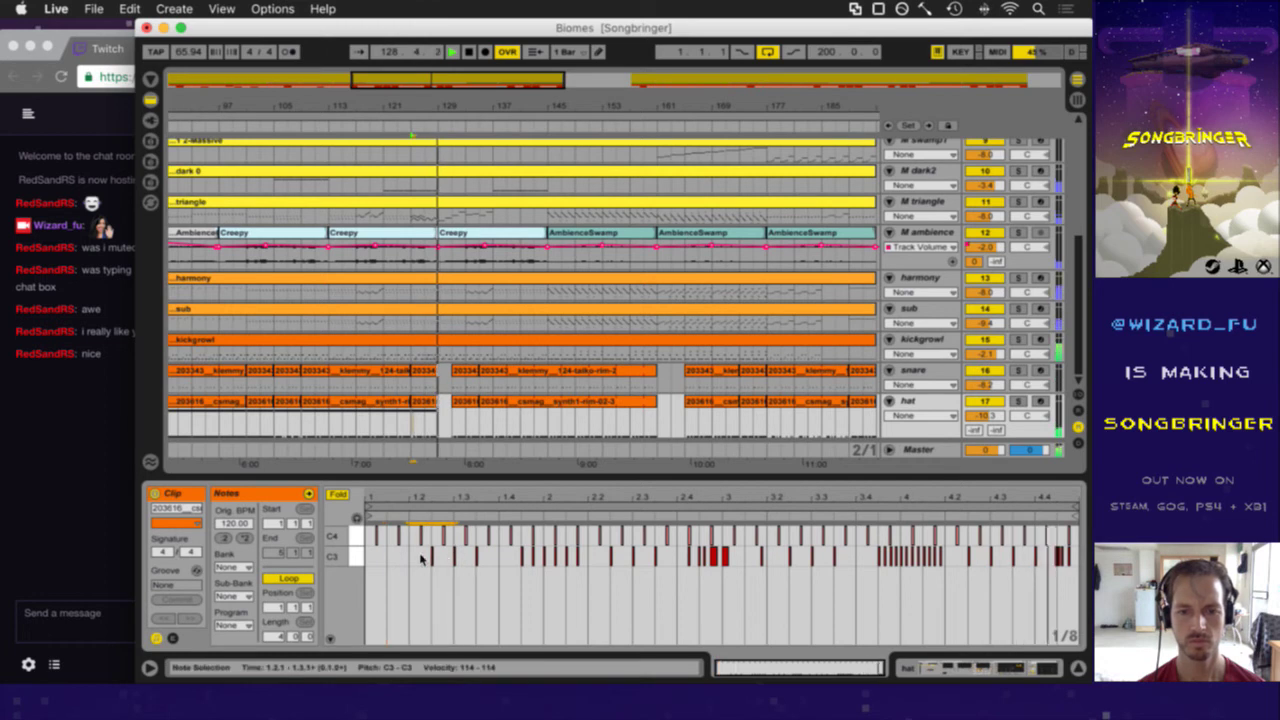
click(384, 560)
key(super+v)
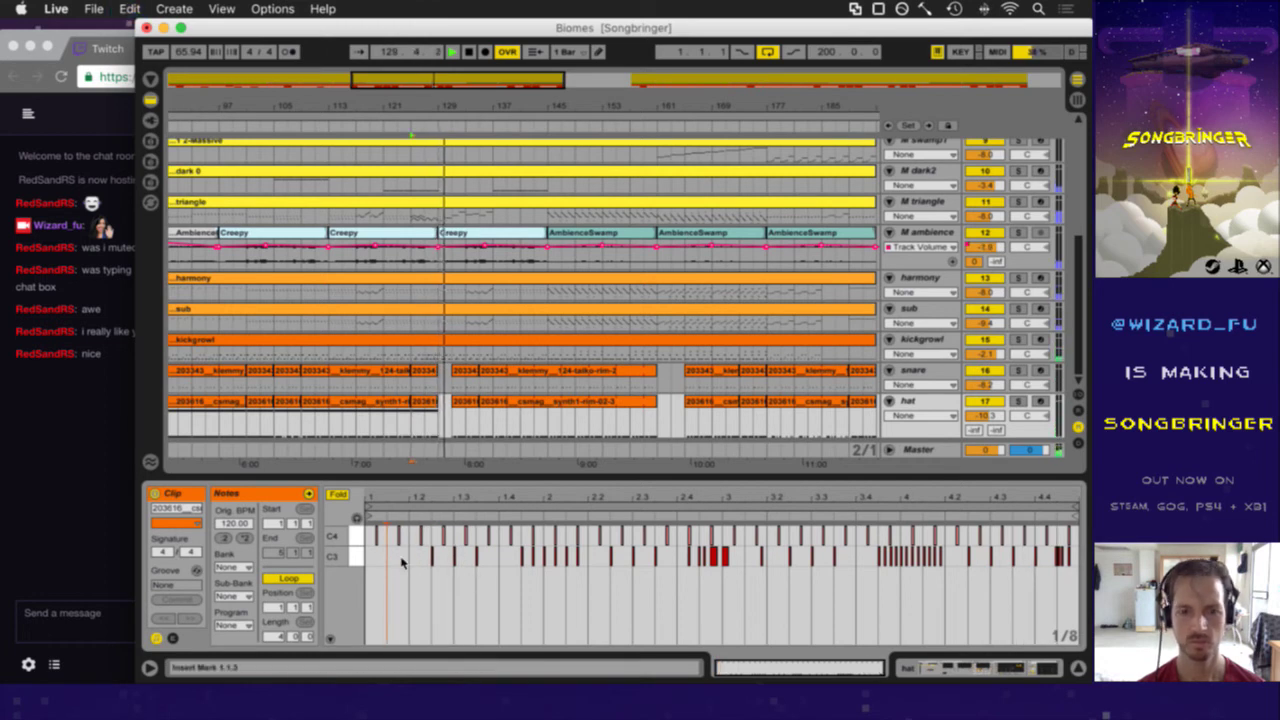
click(432, 558)
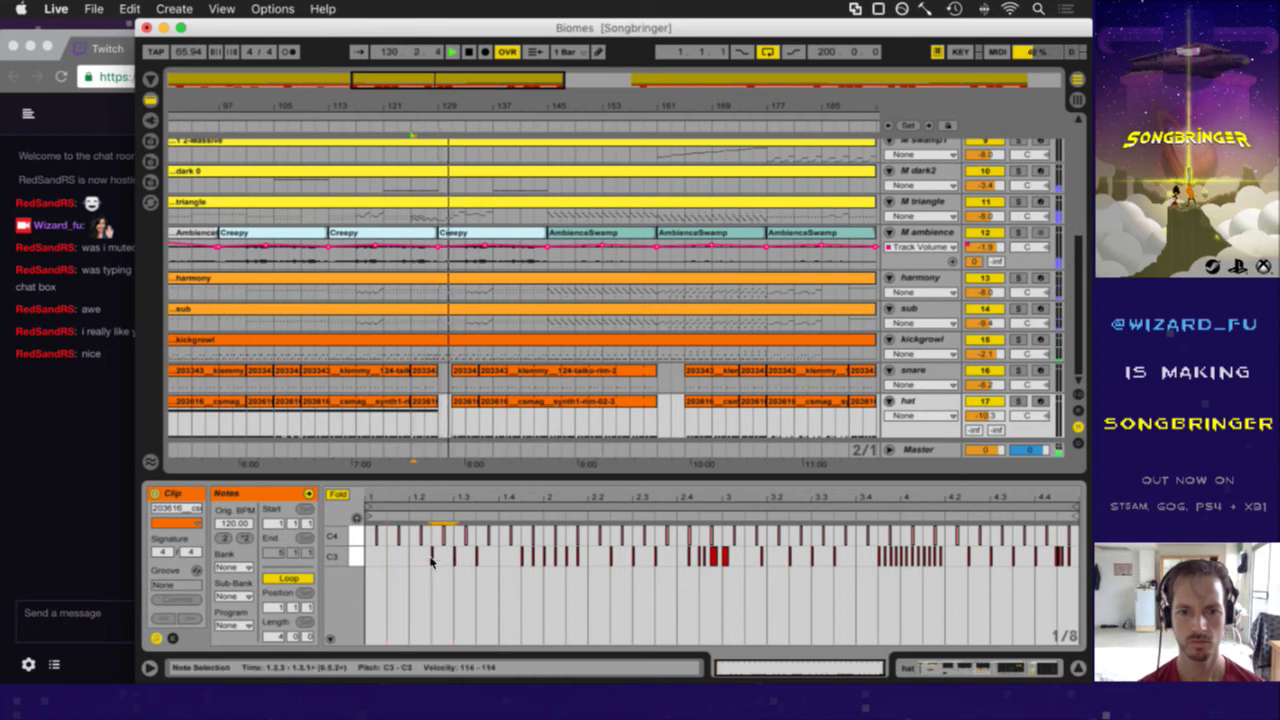
drag(432, 560, 390, 560)
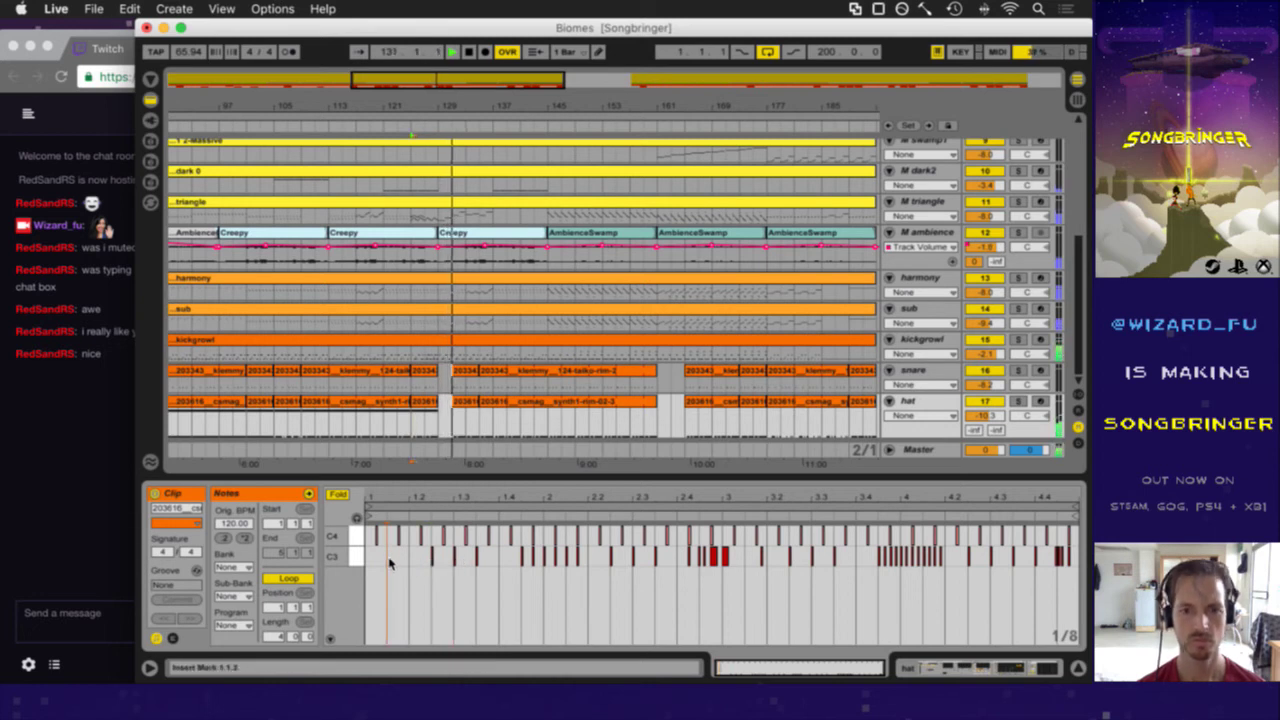
click(509, 577)
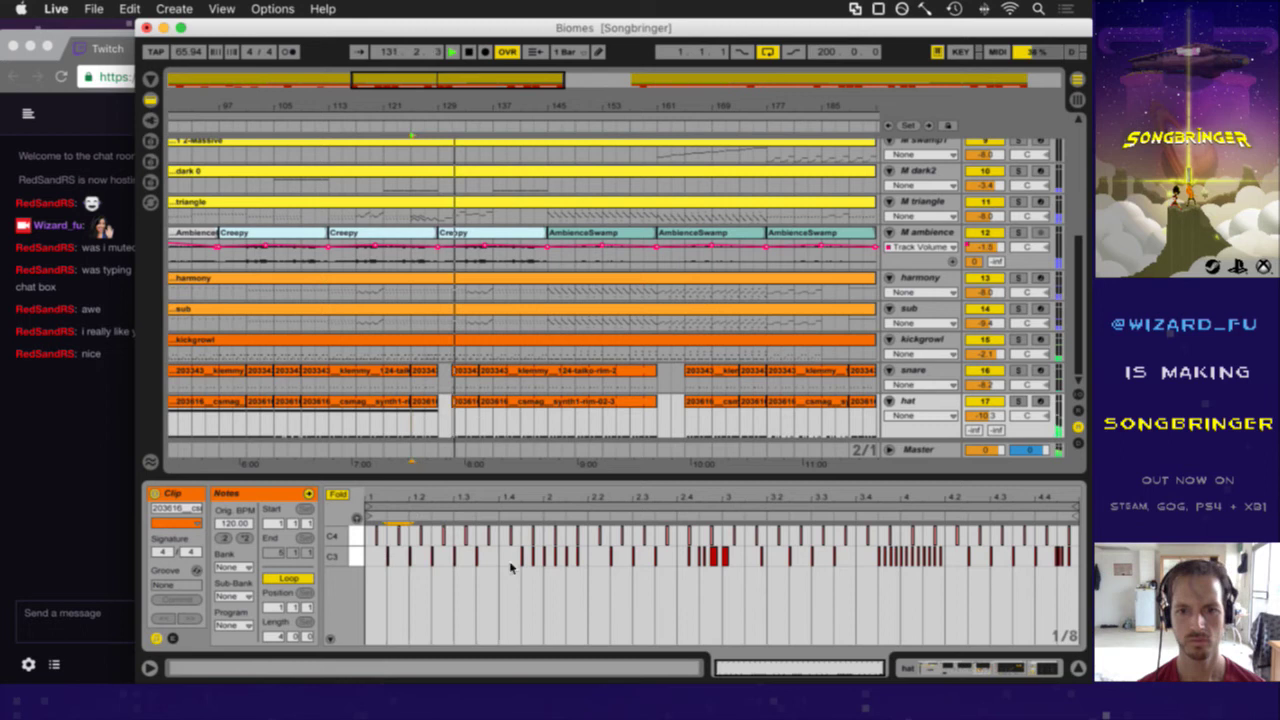
- Open the hat clip at bar 131 and inspect its C3 notes during playback
click(466, 402)
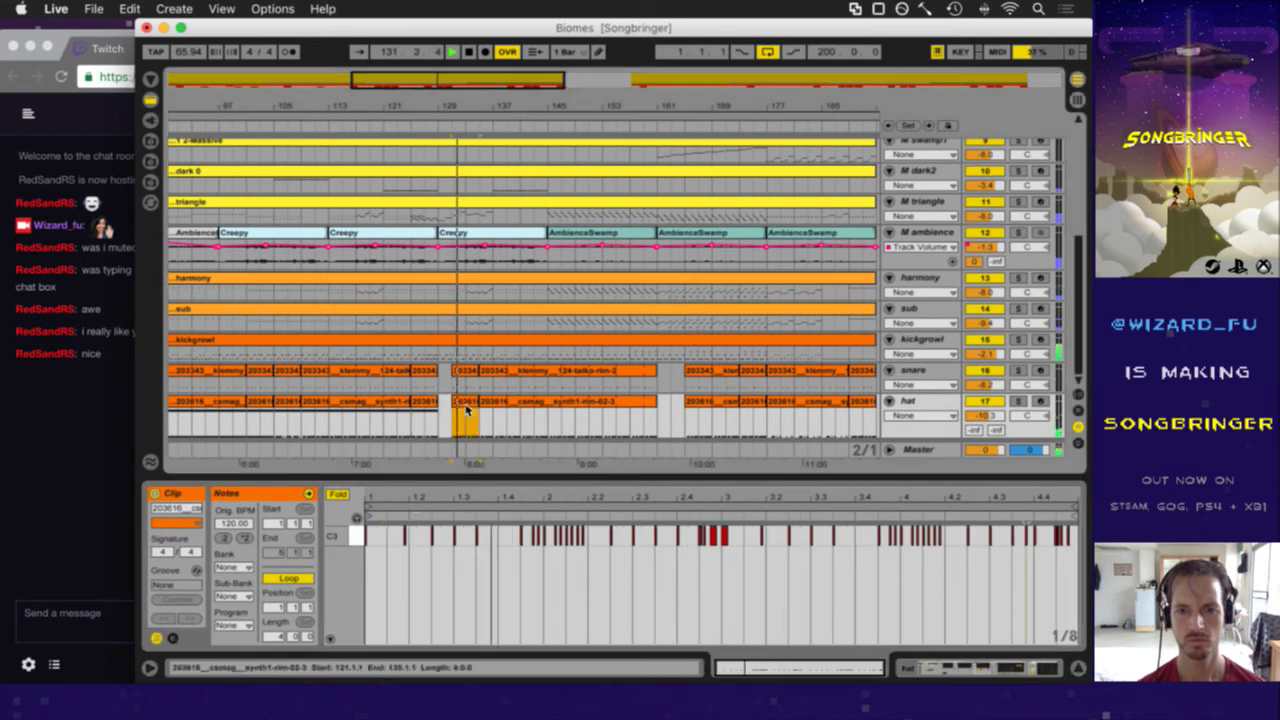
click(355, 537)
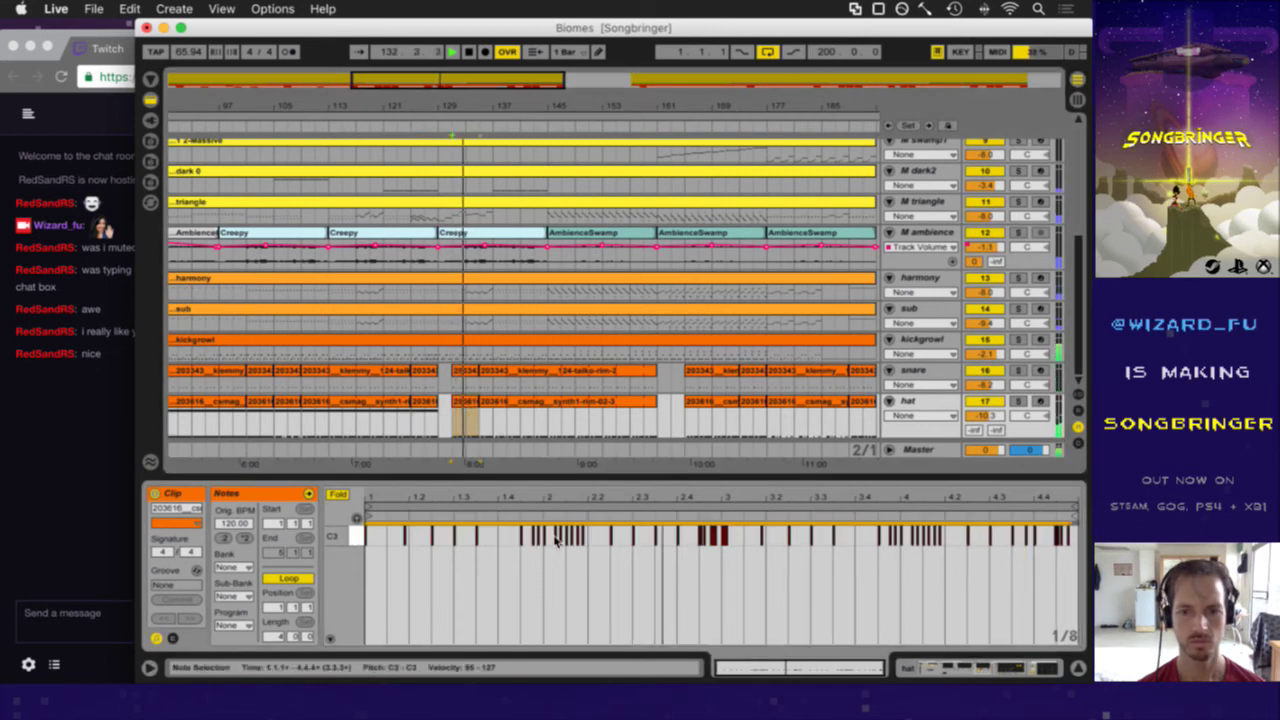
drag(713, 535, 713, 539)
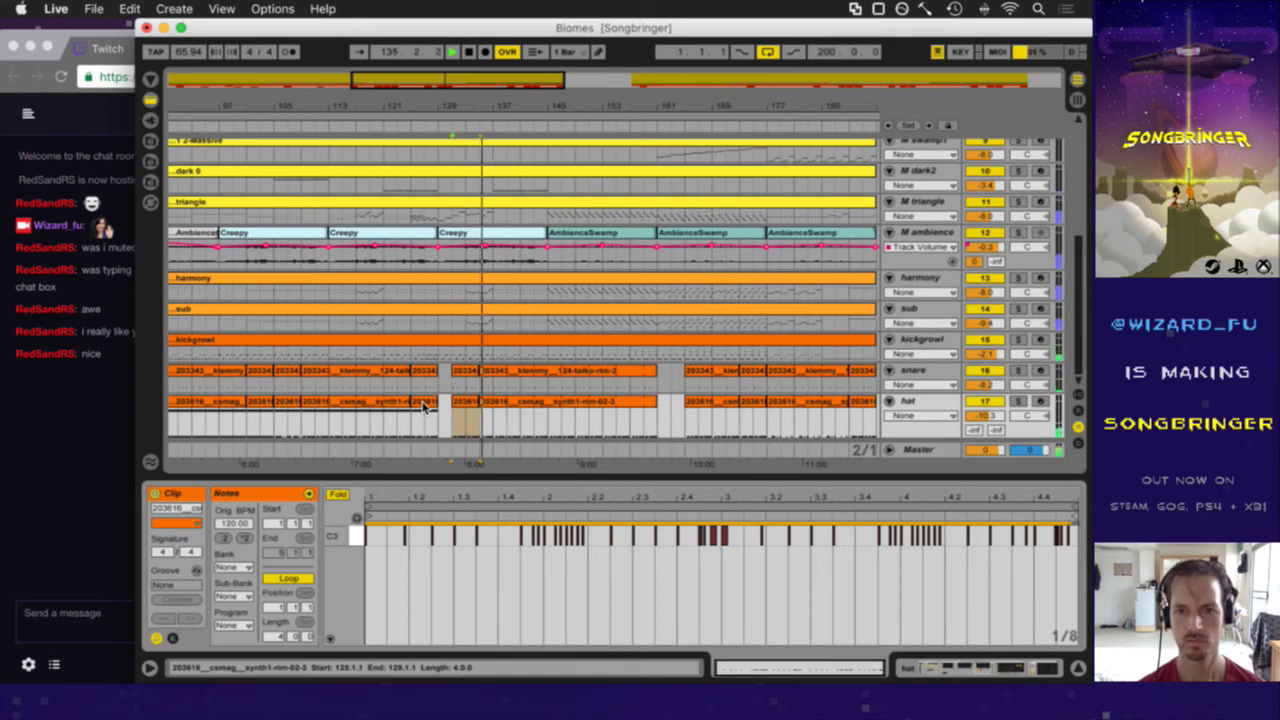
- Copy all C4 notes from the bar 125 hat clip and paste them at the start of the hat clip at bar 137
click(424, 404)
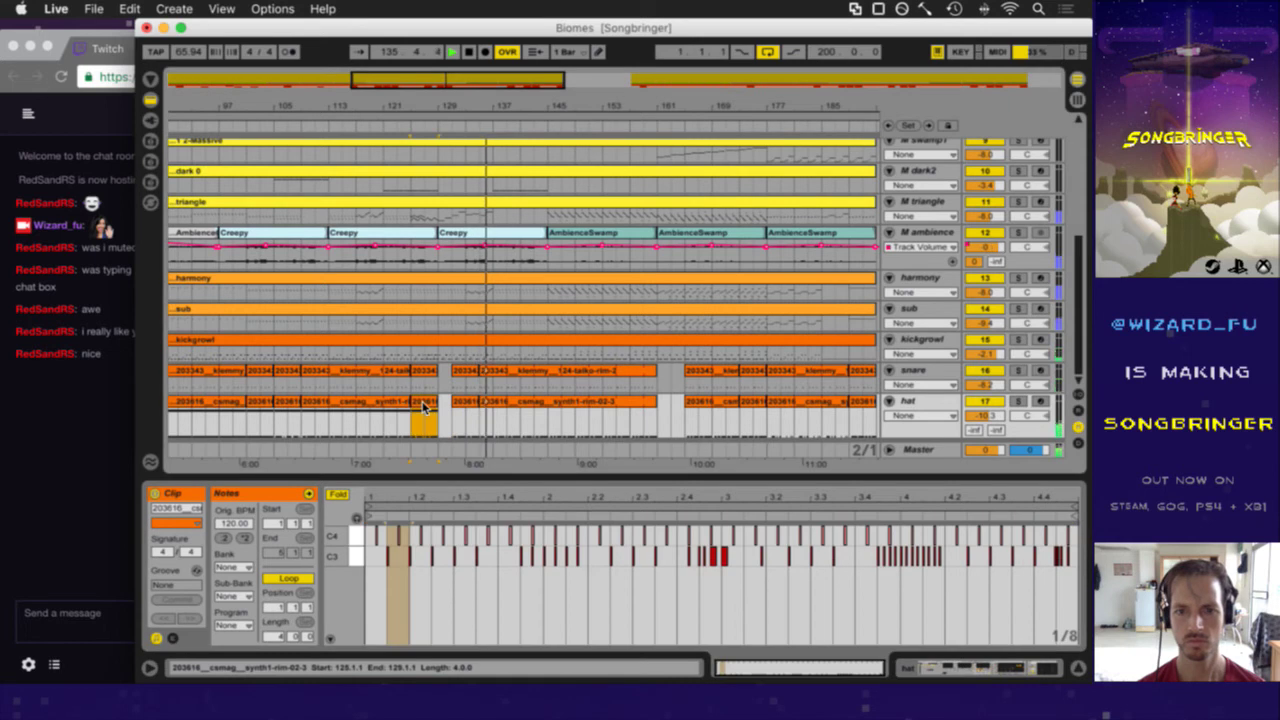
click(349, 548)
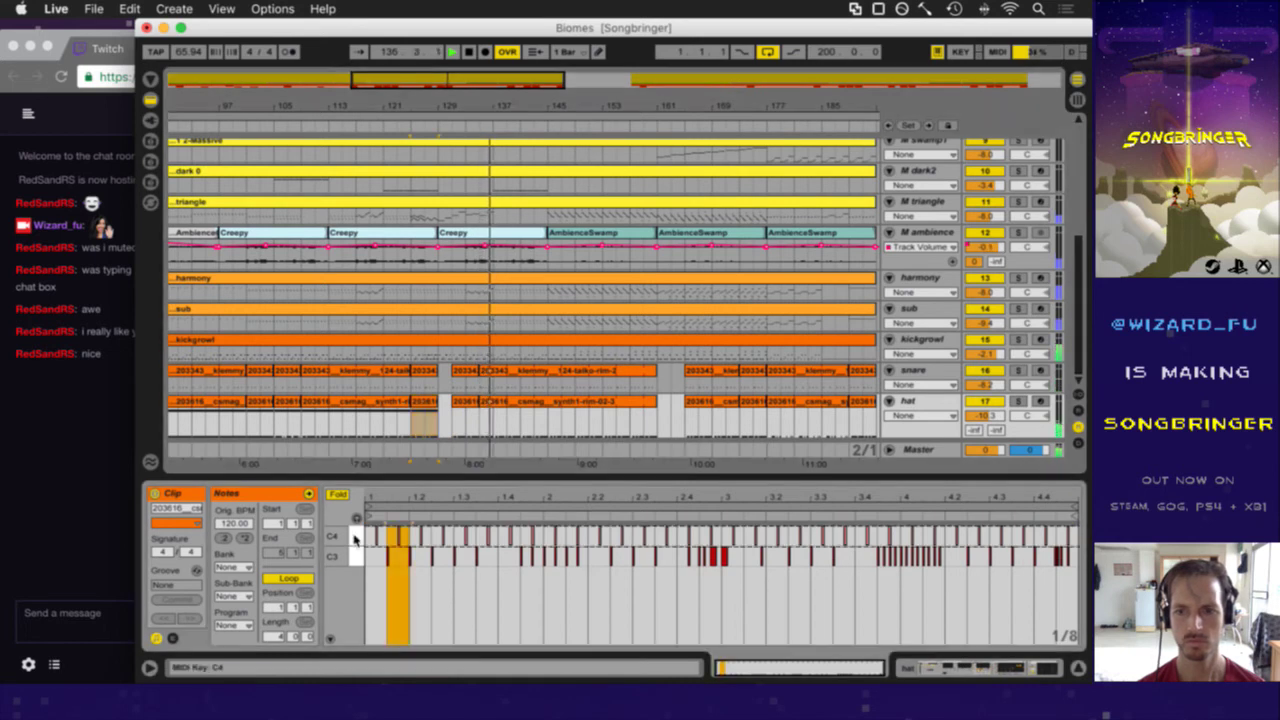
click(494, 427)
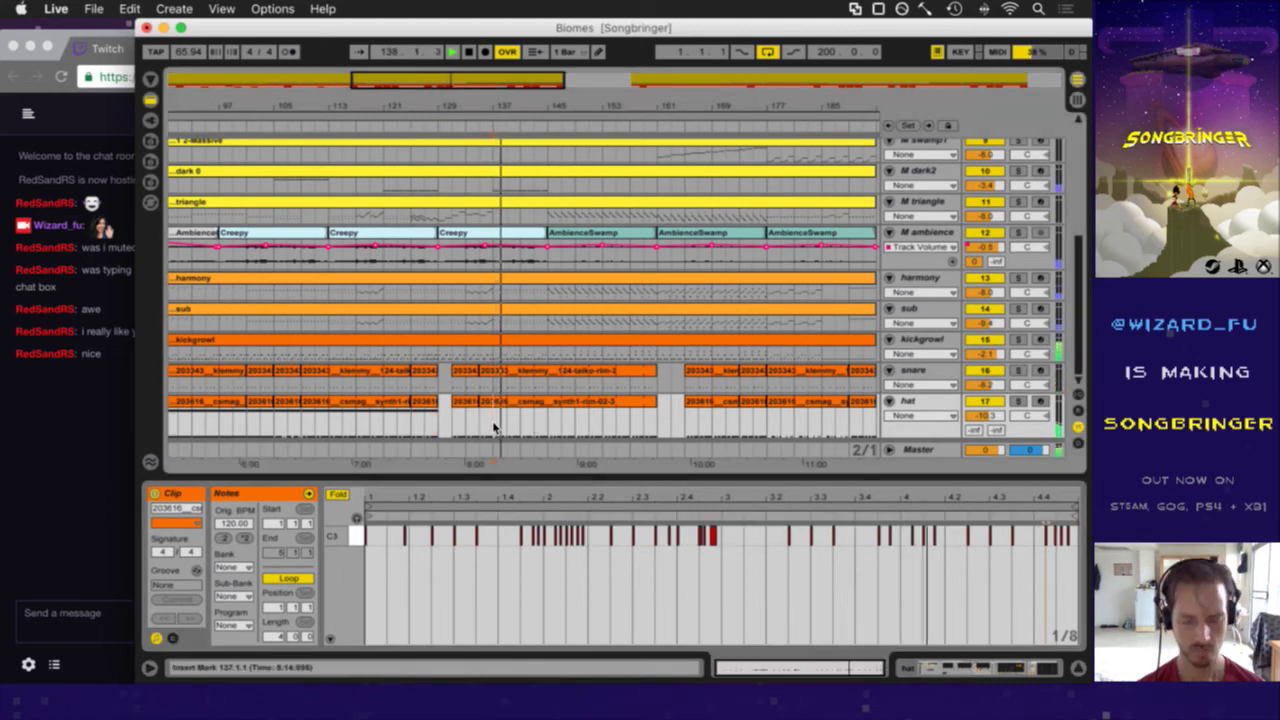
click(508, 406)
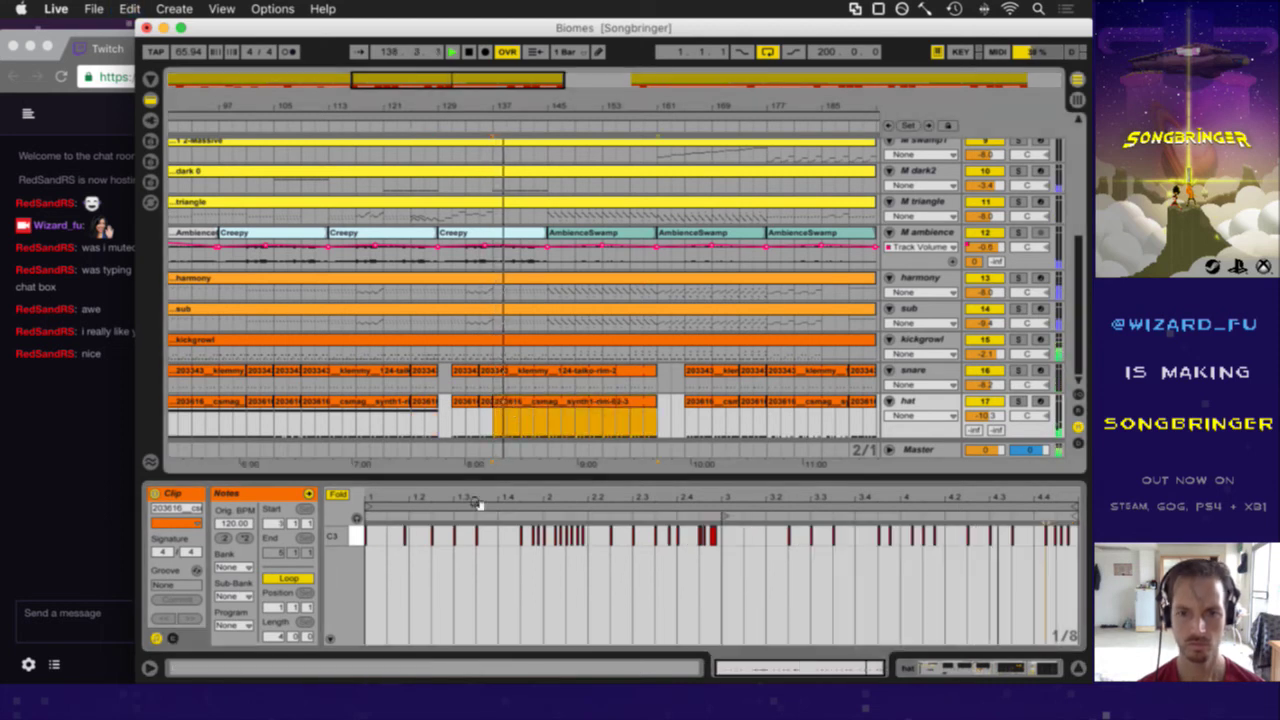
click(339, 496)
key(space)
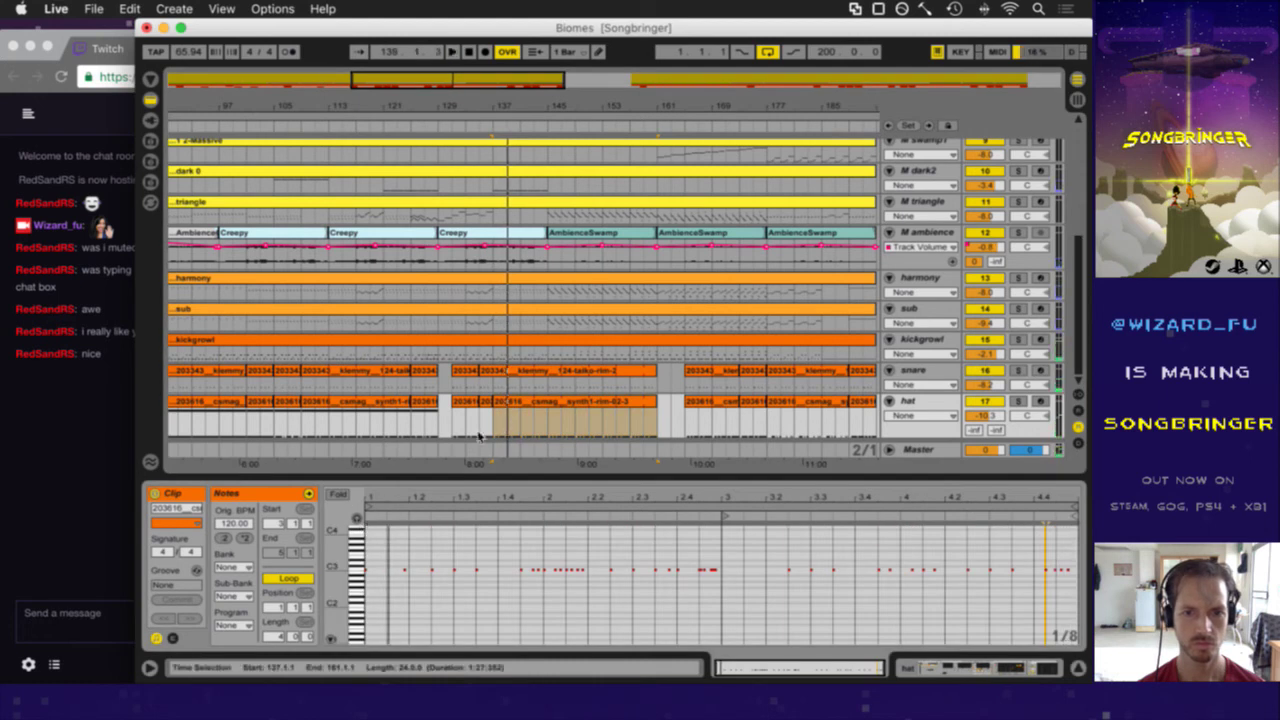
click(478, 420)
click(508, 402)
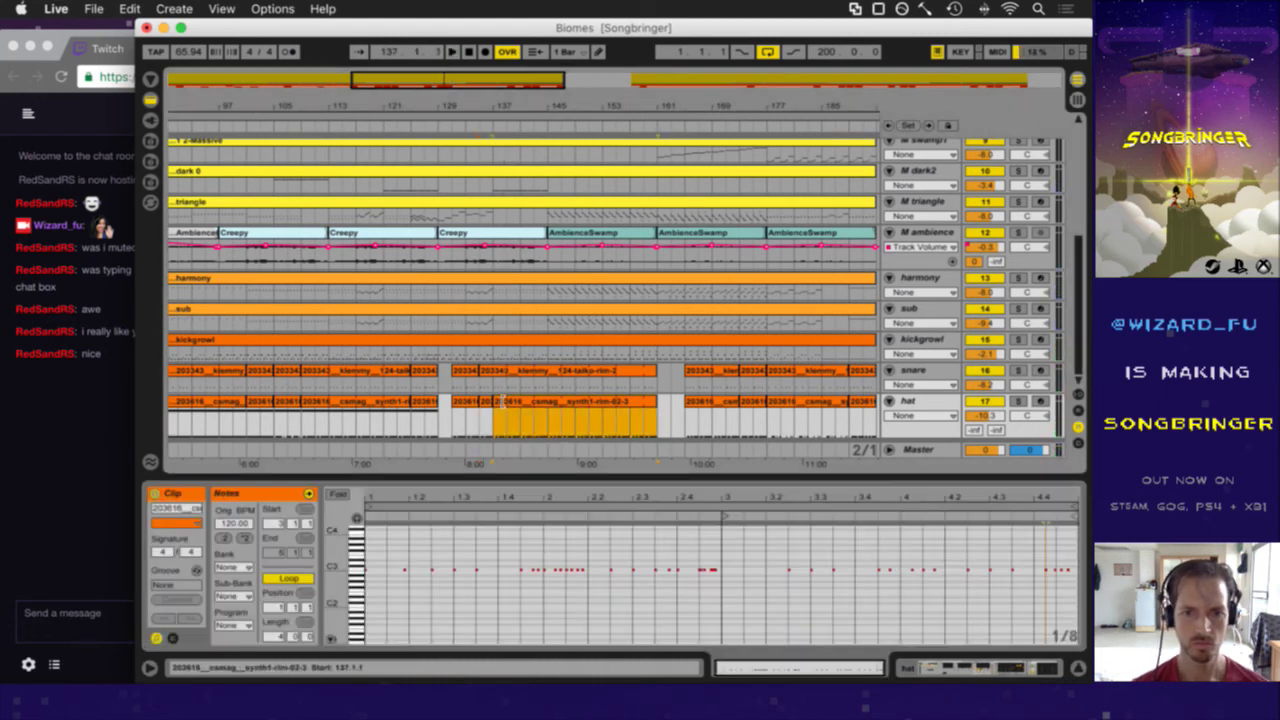
click(381, 502)
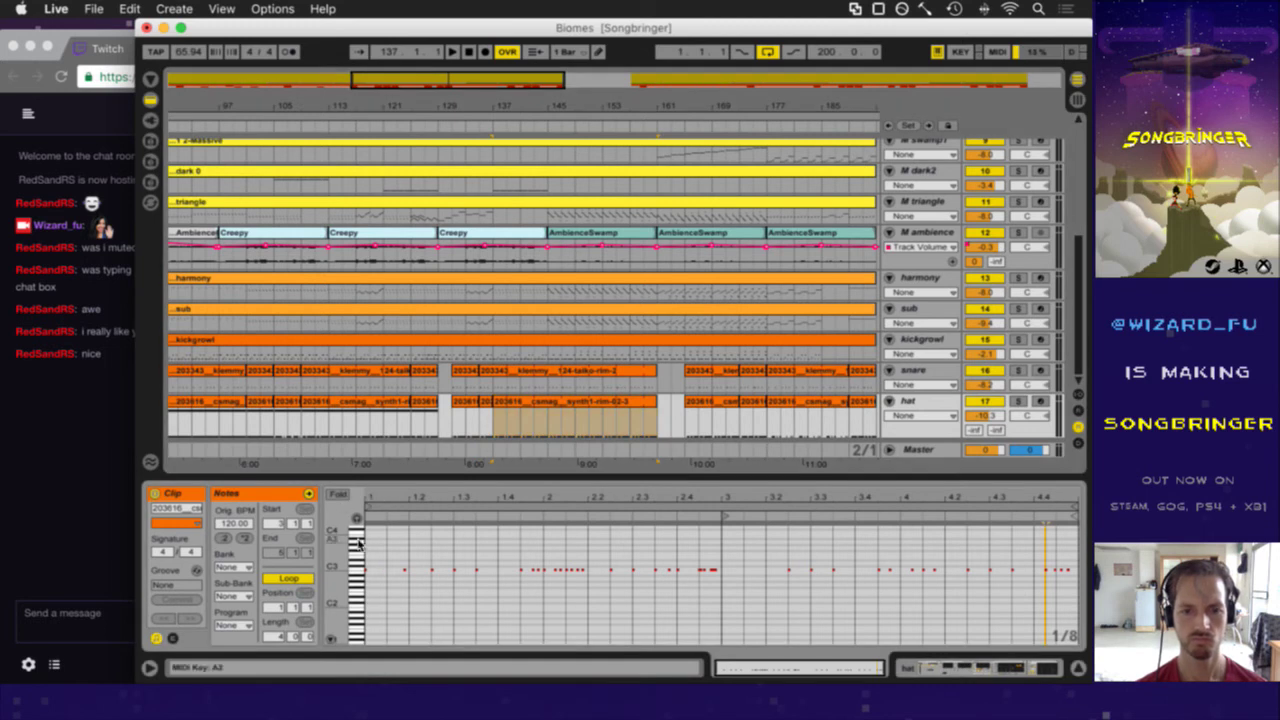
key(super+v)
drag(376, 507, 365, 502)
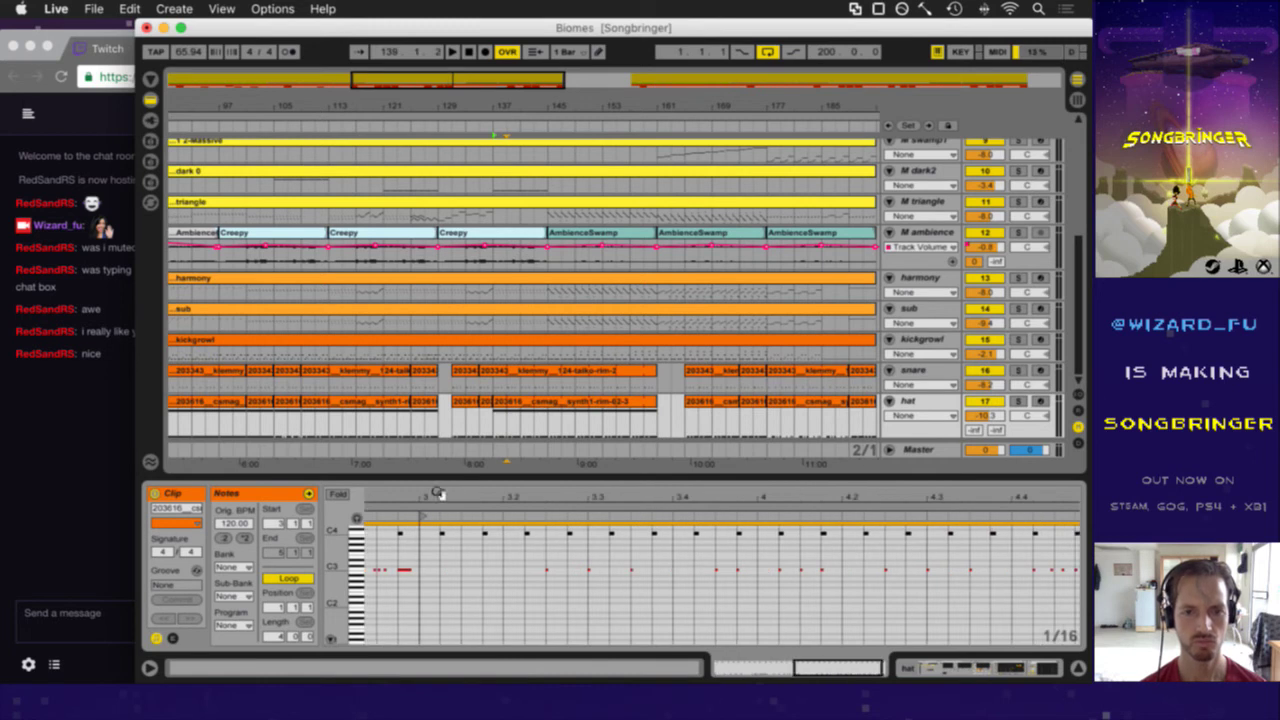
drag(438, 500, 437, 495)
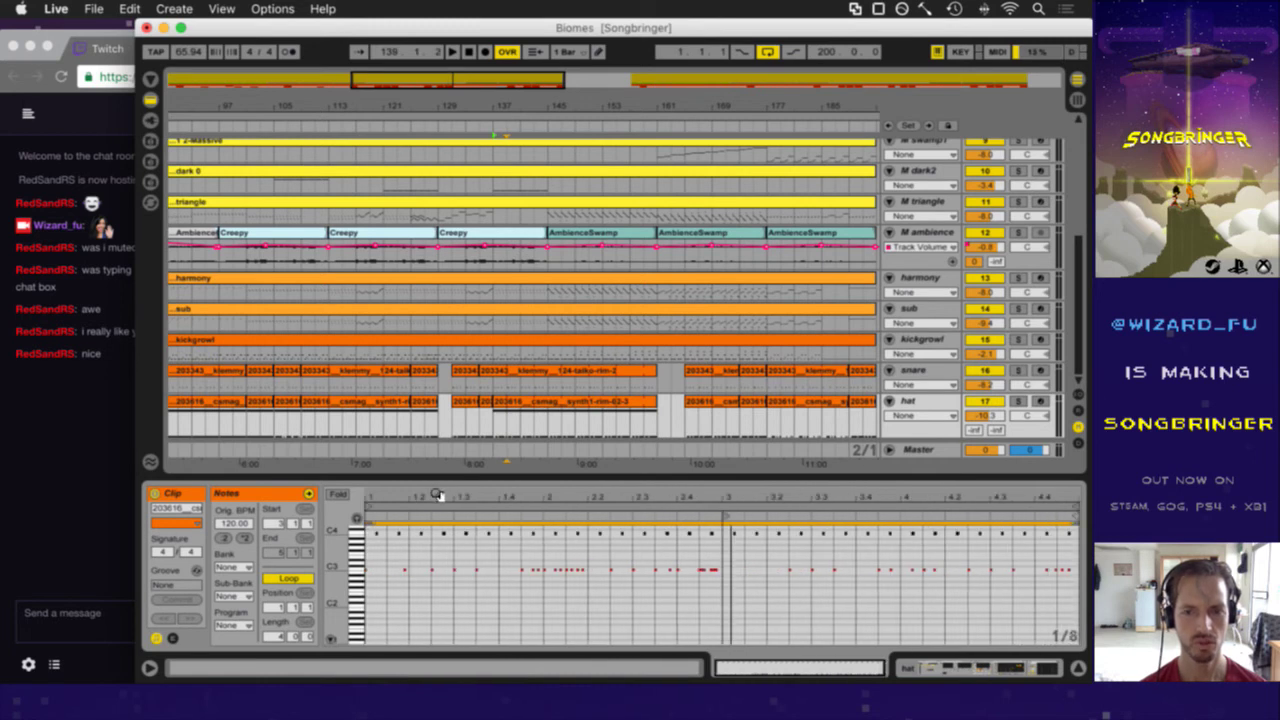
- Play from bar 137 to check the C4 notes in that hat clip
click(511, 423)
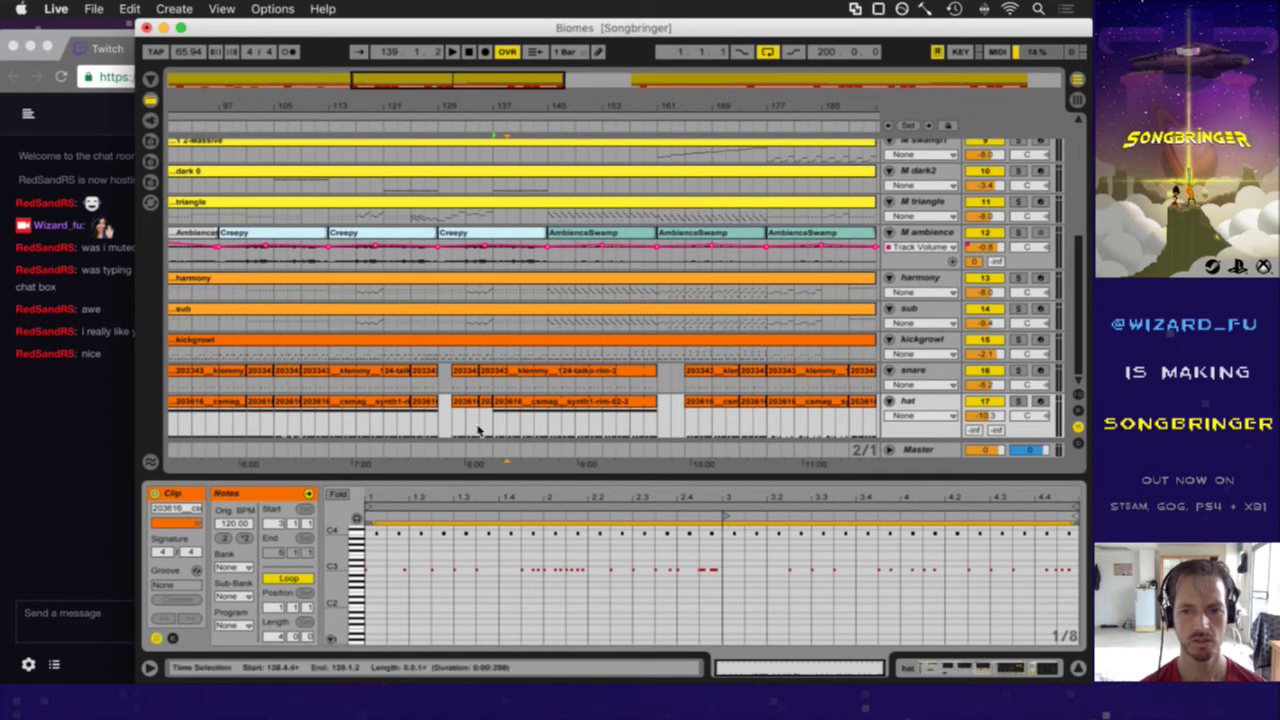
click(490, 426)
key(space)
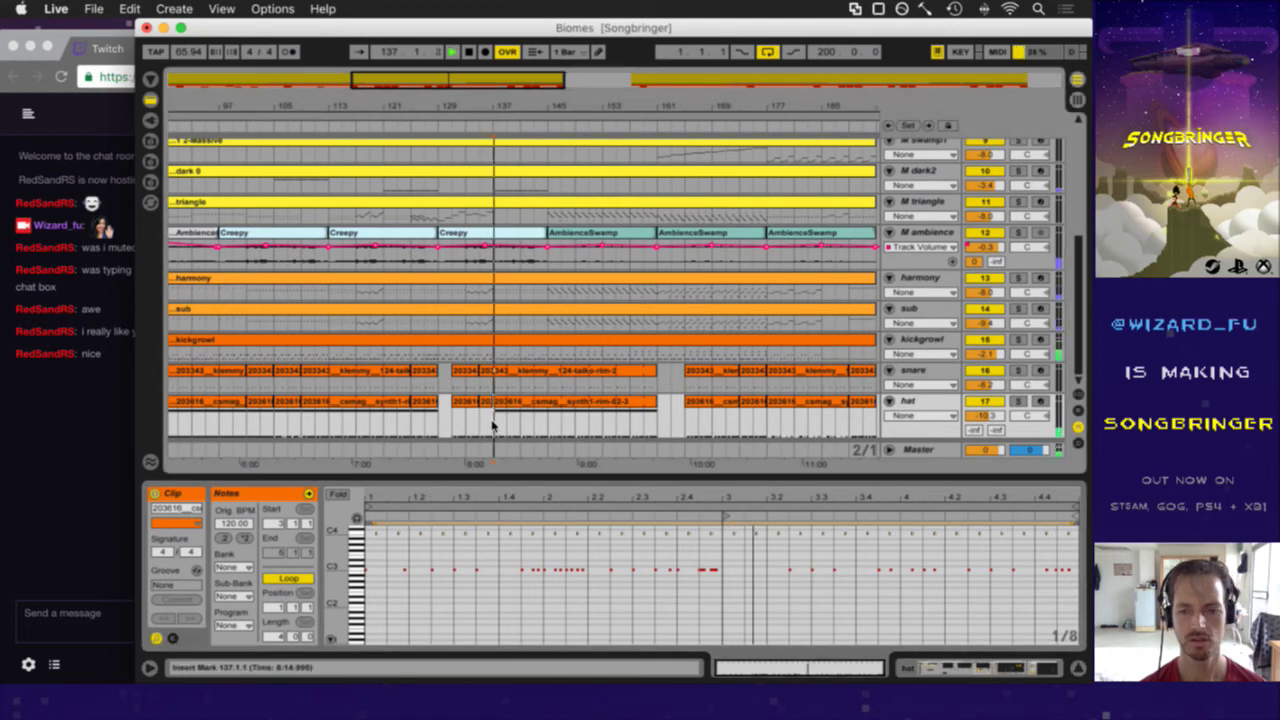
key(space)
key(super+z)
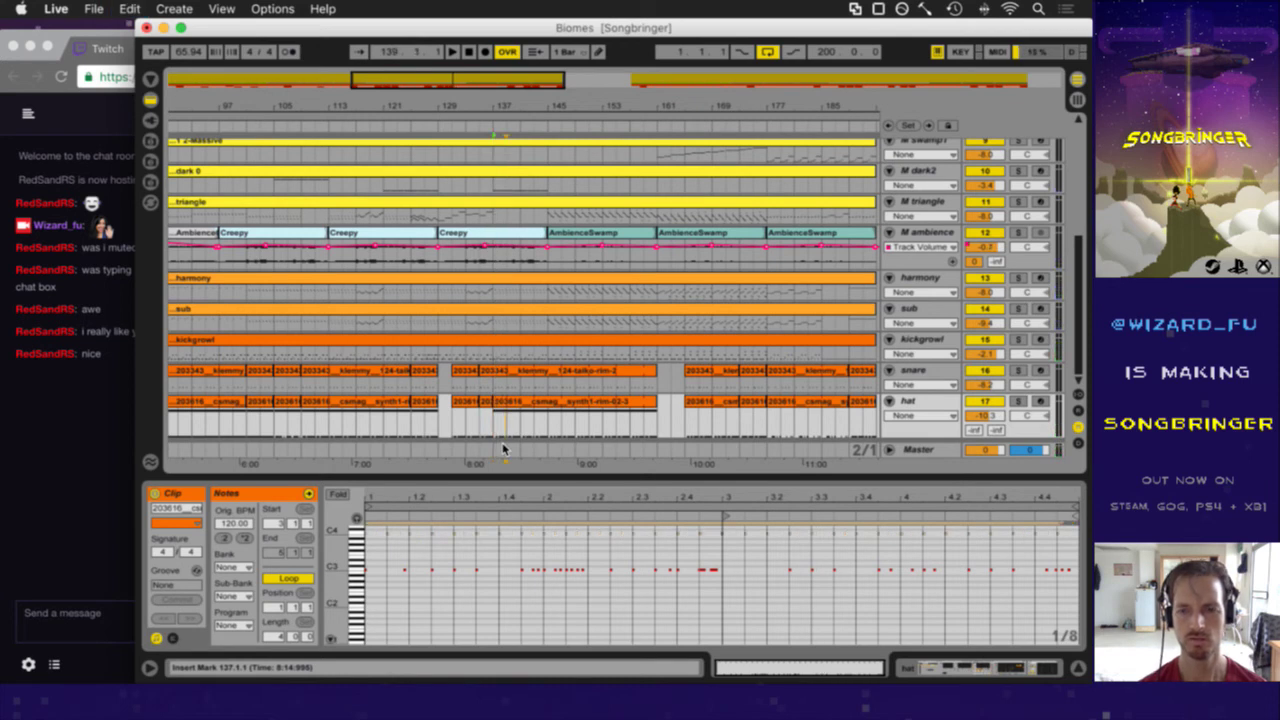
key(space)
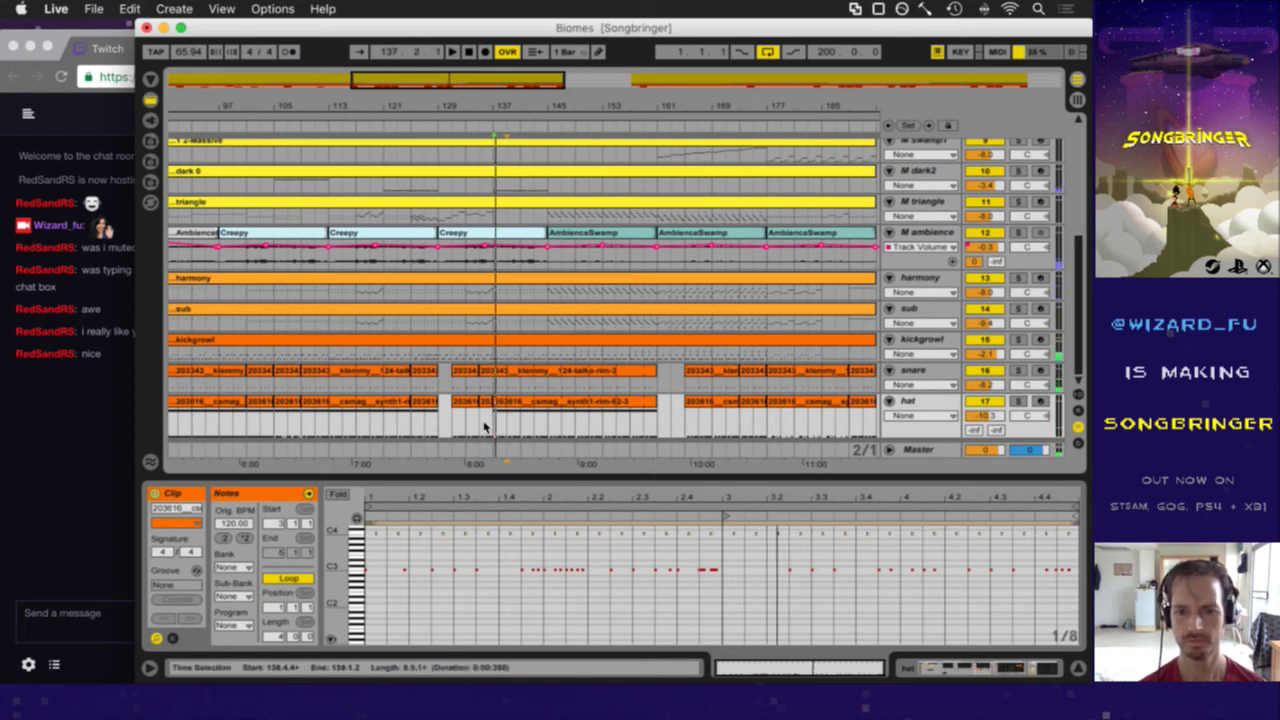
- Play from bar 135 and move the C3 note just before 2.4 onto 2.4 in the bar 135 hat clip
click(484, 427)
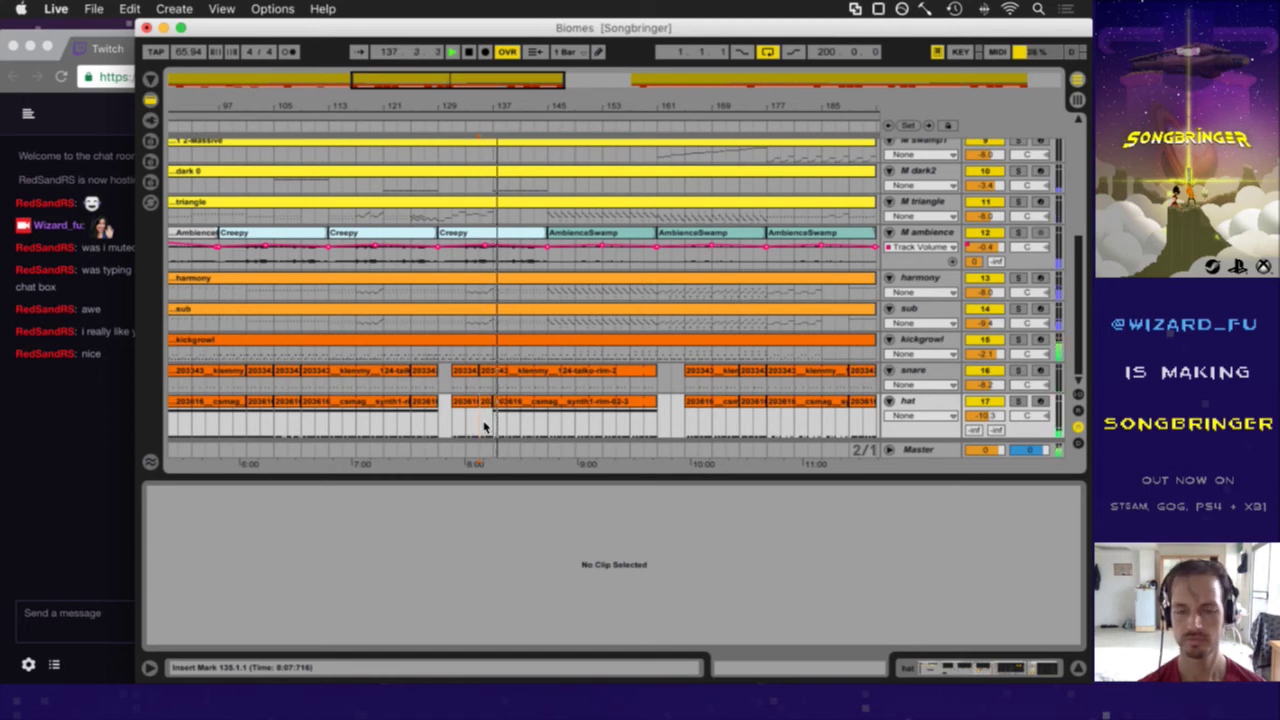
click(484, 412)
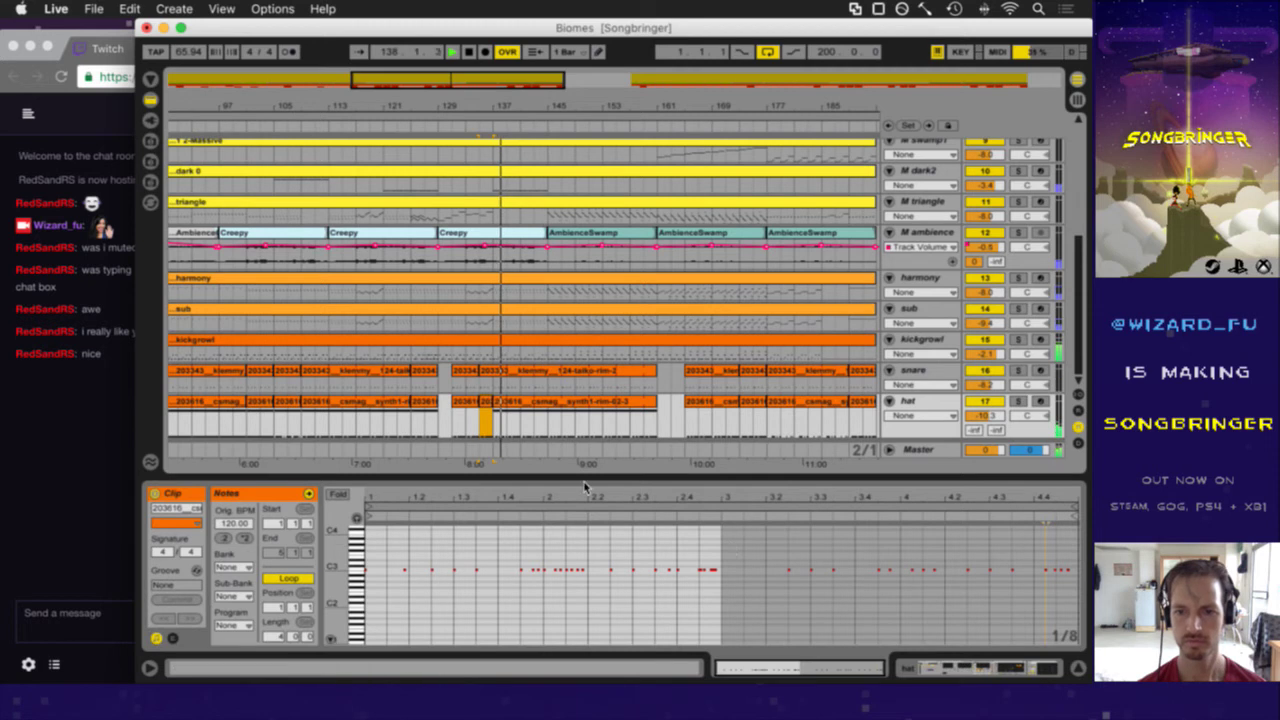
click(479, 420)
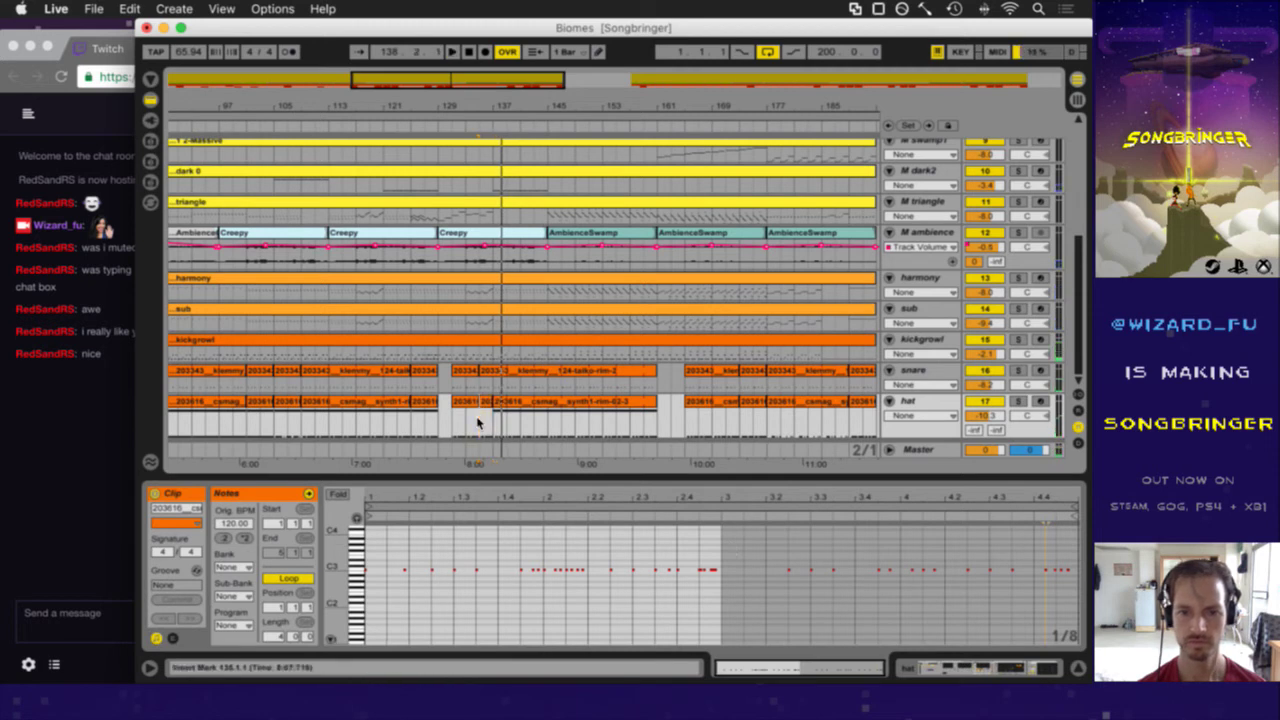
click(681, 570)
click(677, 572)
click(675, 586)
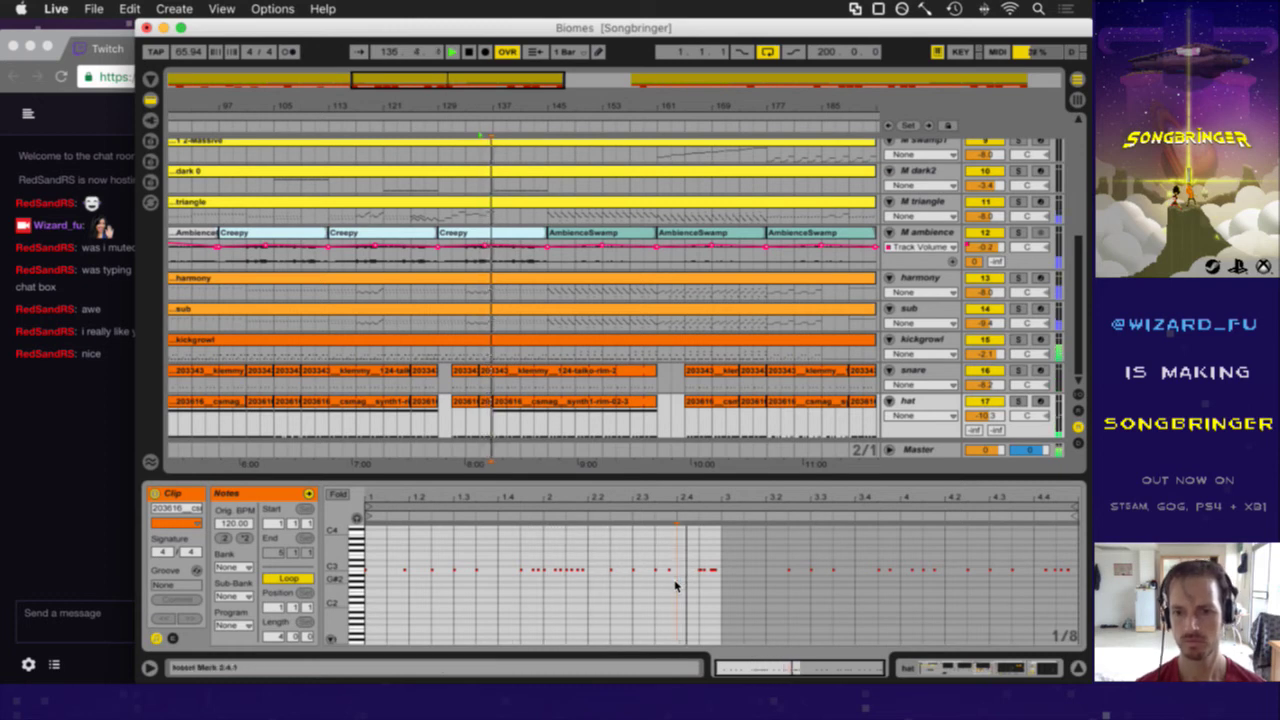
click(675, 579)
key(space)
drag(665, 562, 670, 572)
key(space)
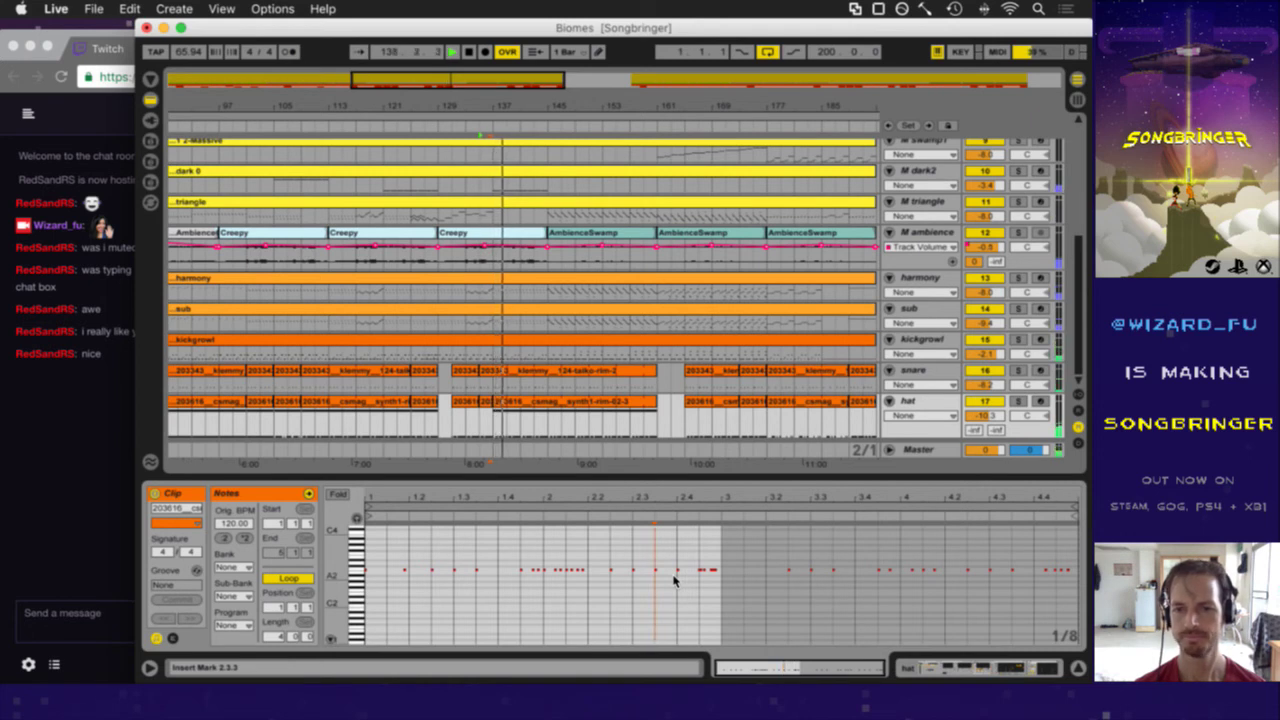
- Fold the note view of the bar 137 hat clip and add C3 notes at 1.1.3 and 1.4
click(606, 420)
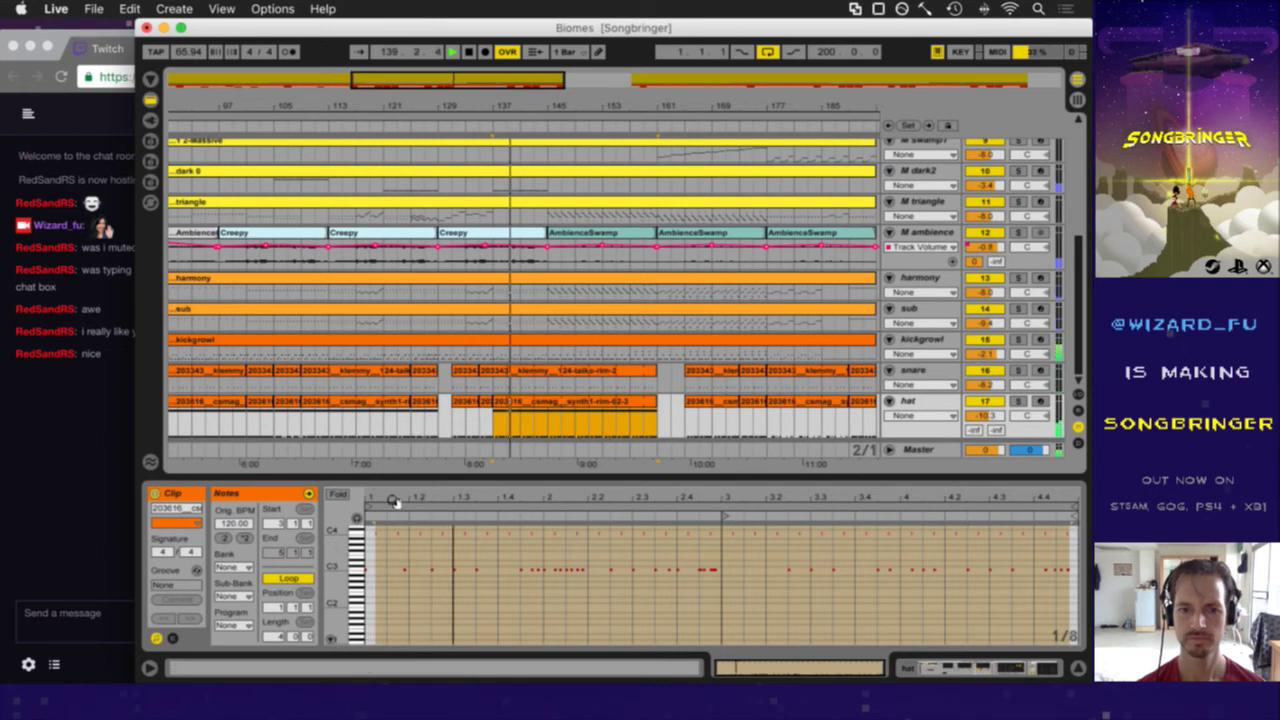
click(393, 548)
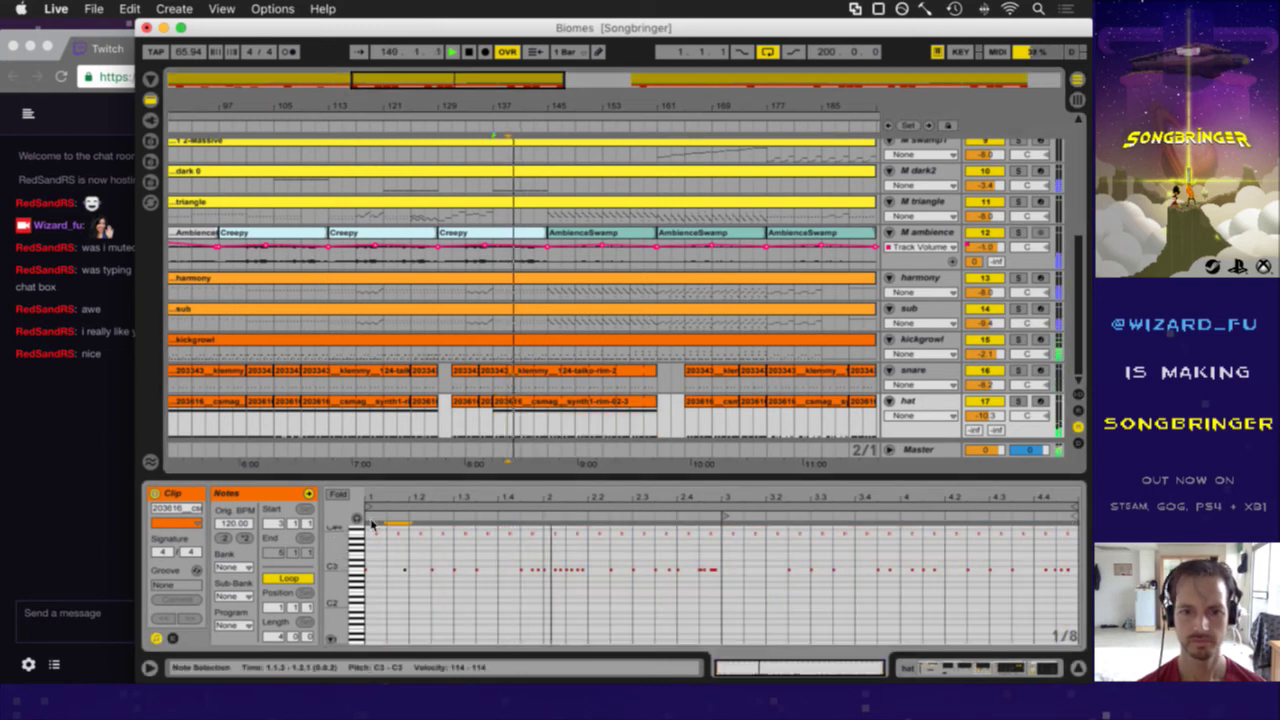
click(338, 495)
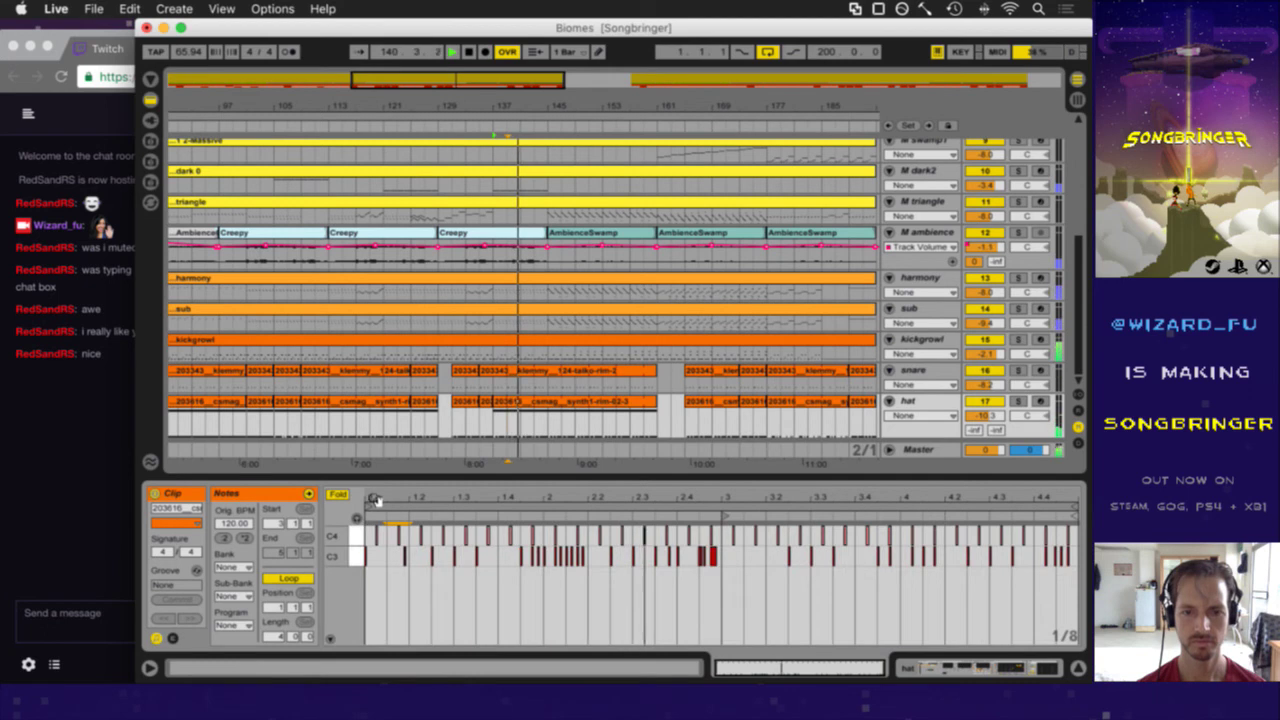
drag(373, 497, 373, 501)
click(425, 553)
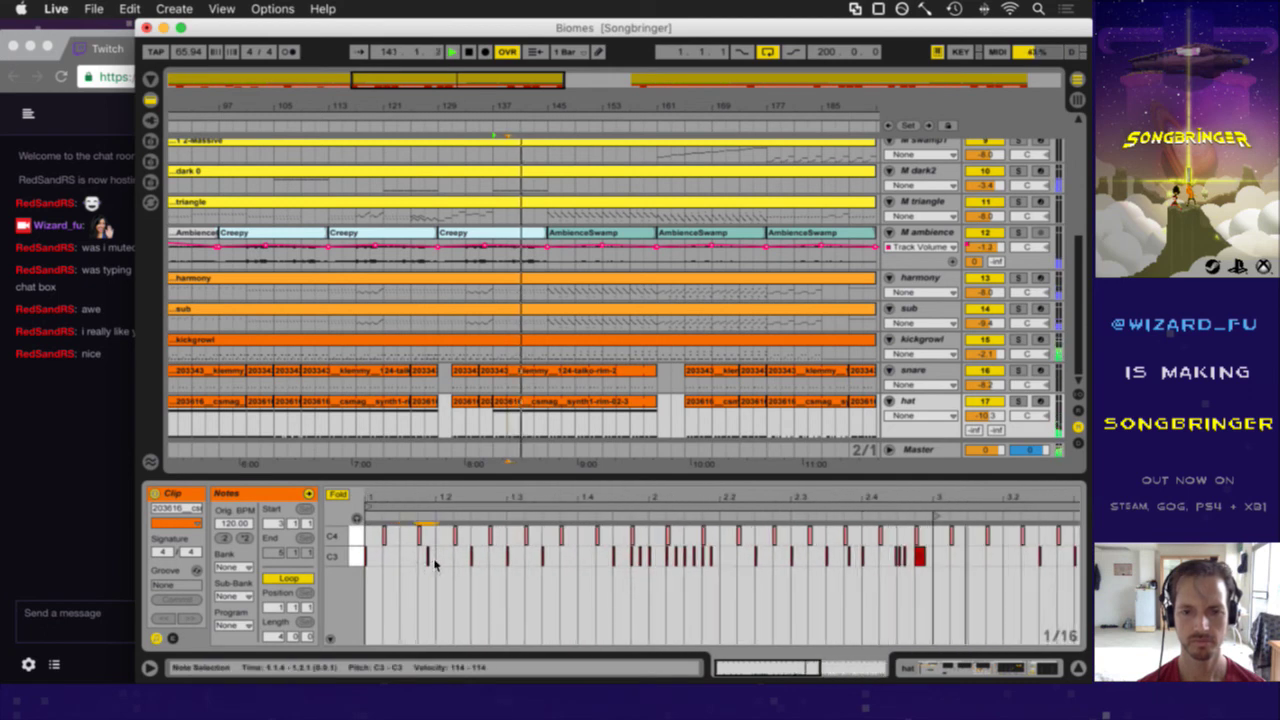
click(471, 555)
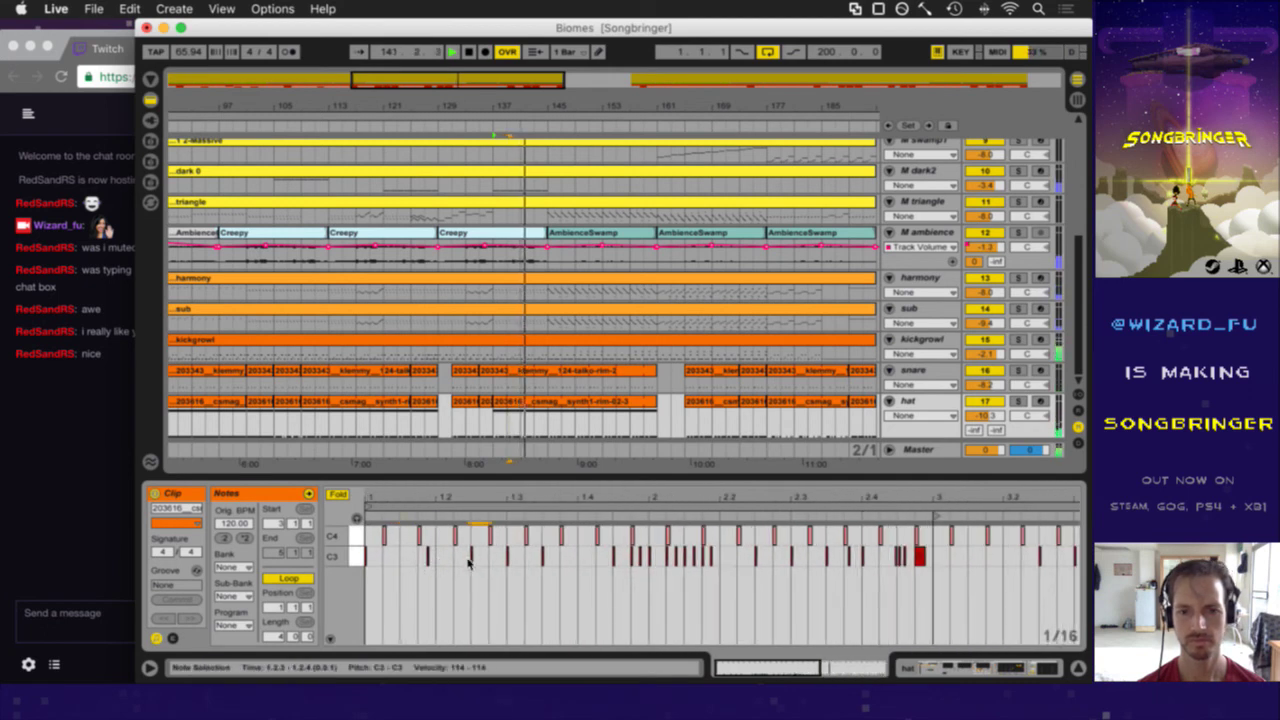
double_click(401, 556)
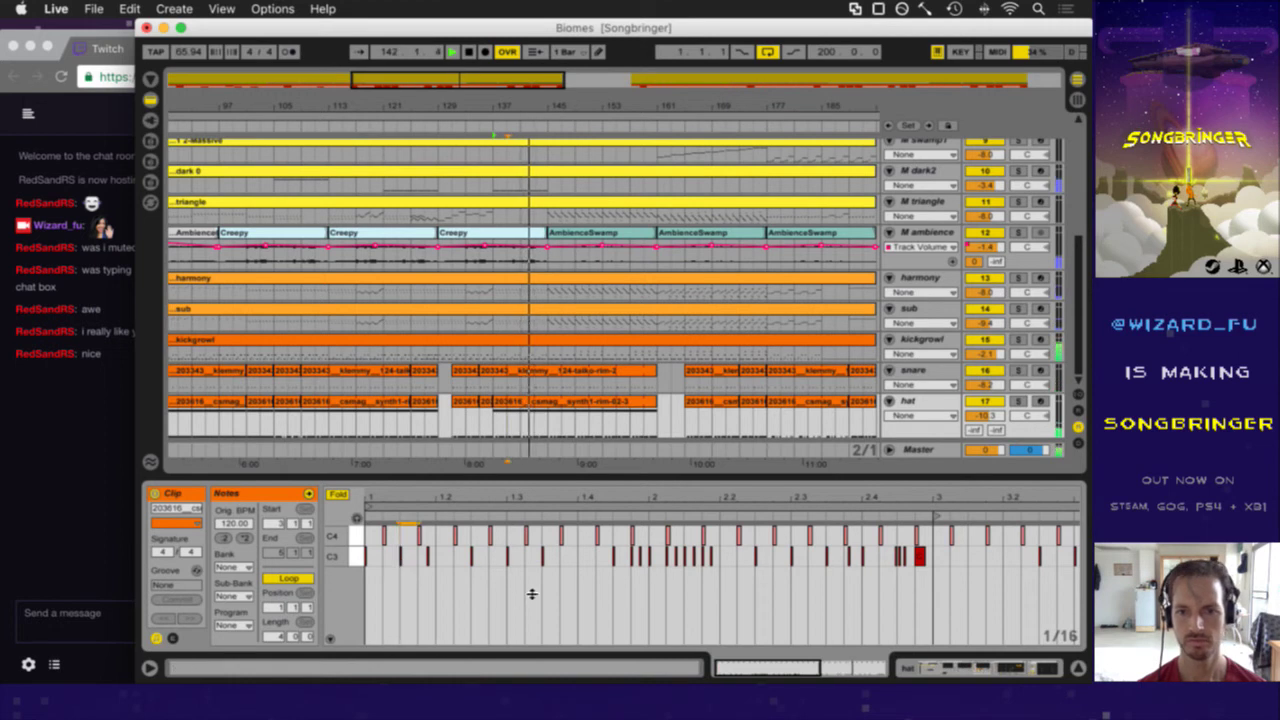
click(578, 558)
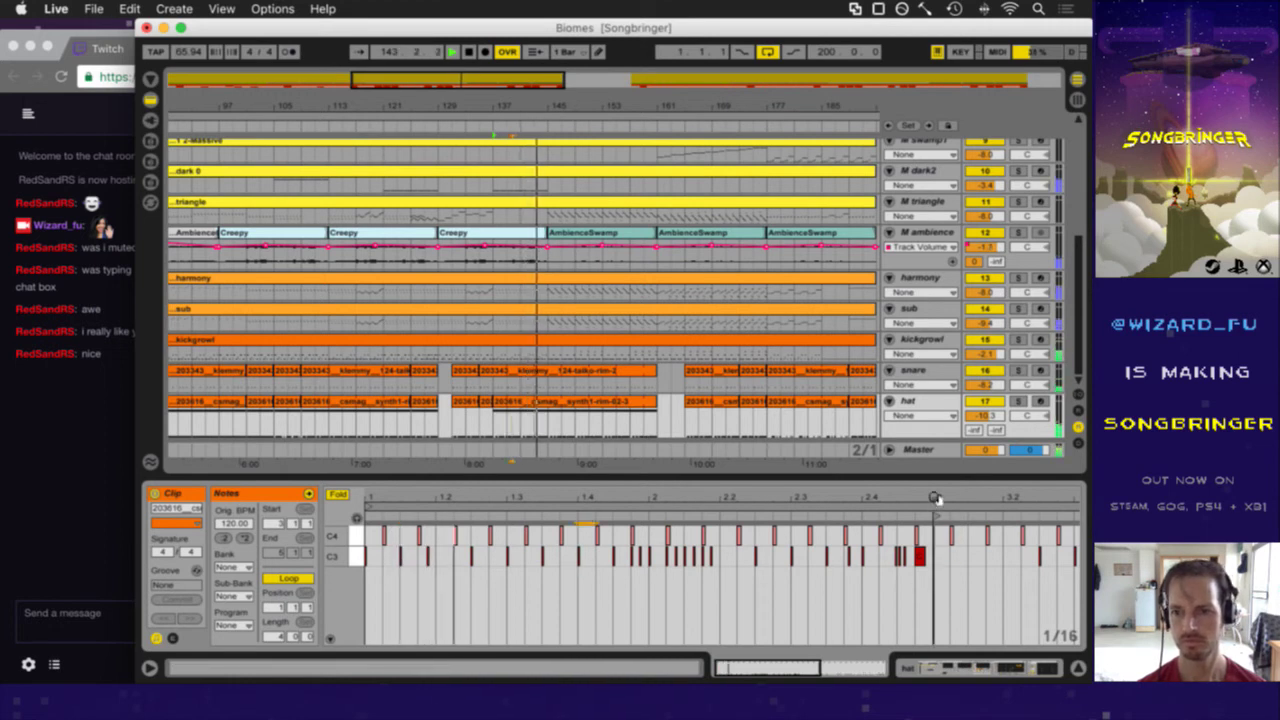
- Add C3 notes at 3.1.3, 3.2.1 and 4.2.1 in the bar 137 hat clip
drag(934, 497, 724, 497)
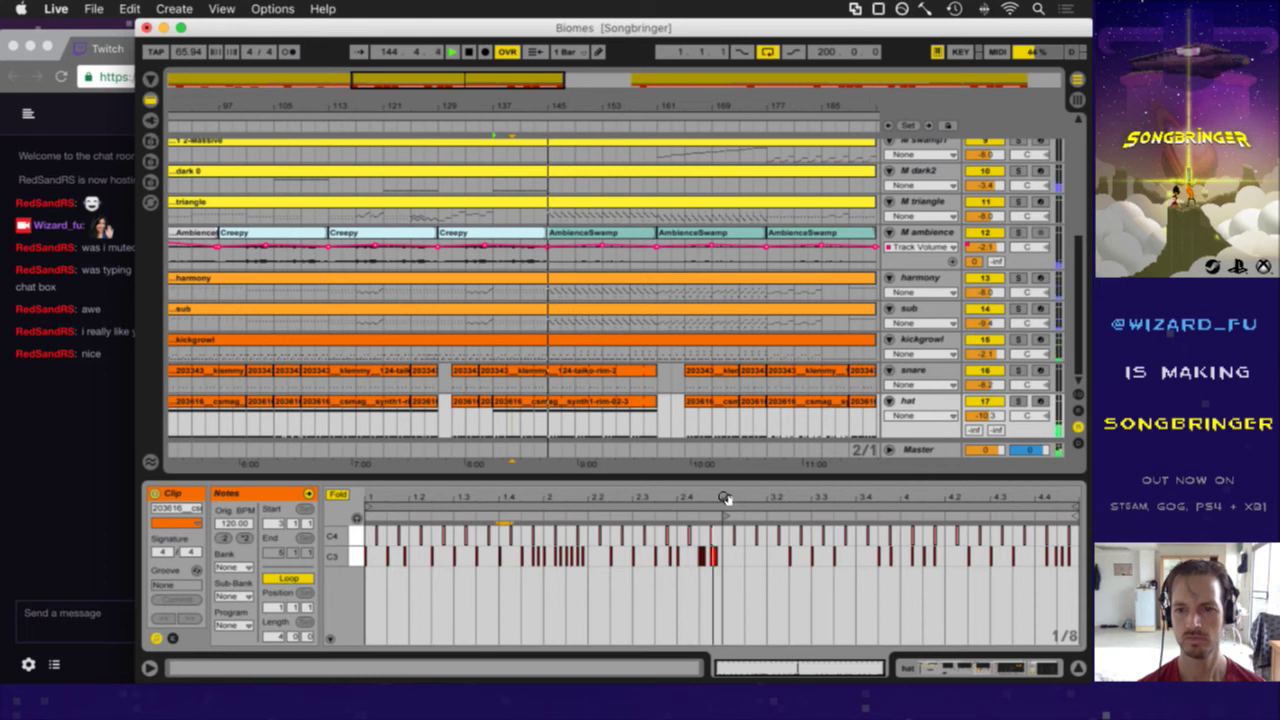
click(744, 560)
click(768, 558)
click(947, 564)
key(super+v)
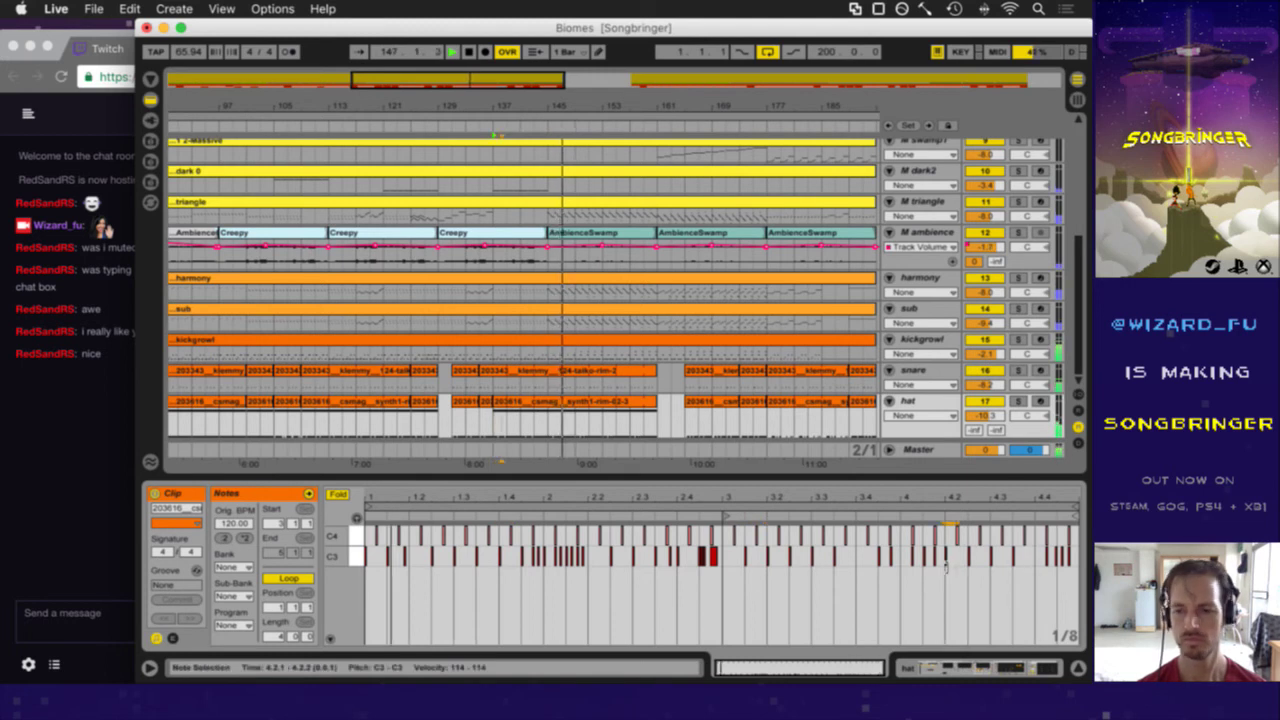
- Lower the velocities of the dense C3 roll starting after 2.4.2 in the bar 137 hat clip to between 74 and 90
drag(1030, 557, 1068, 563)
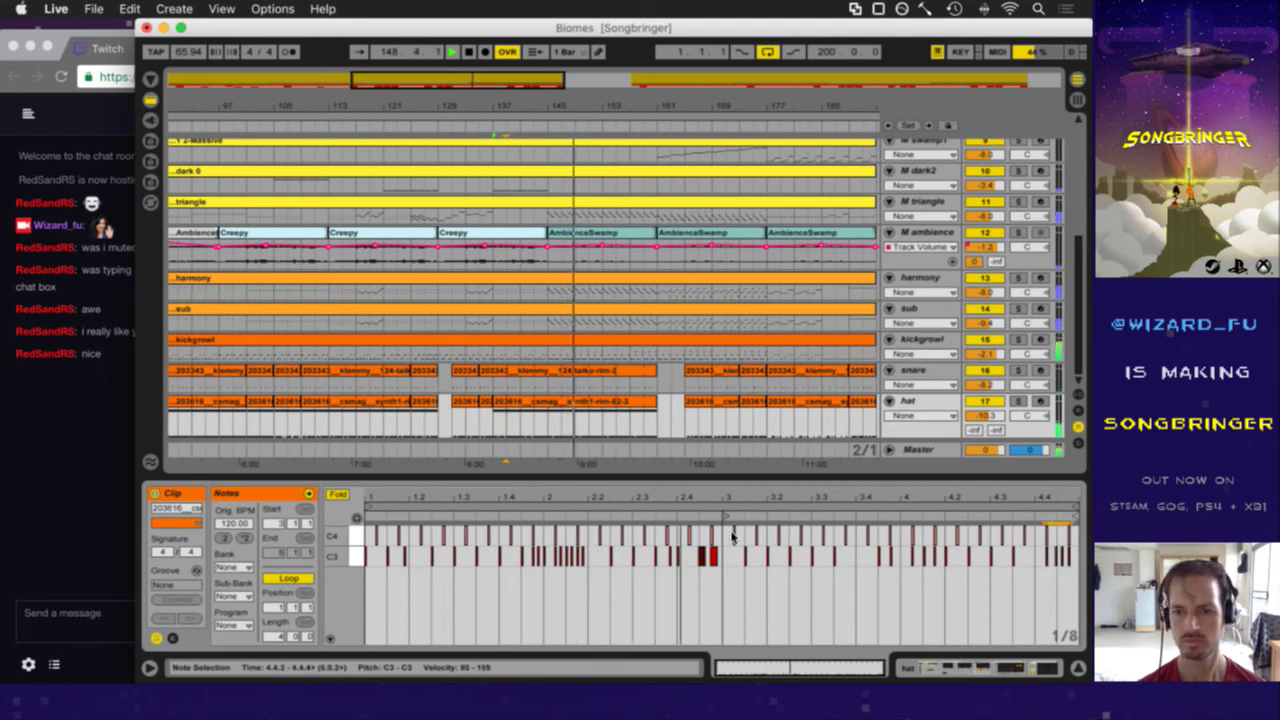
click(713, 556)
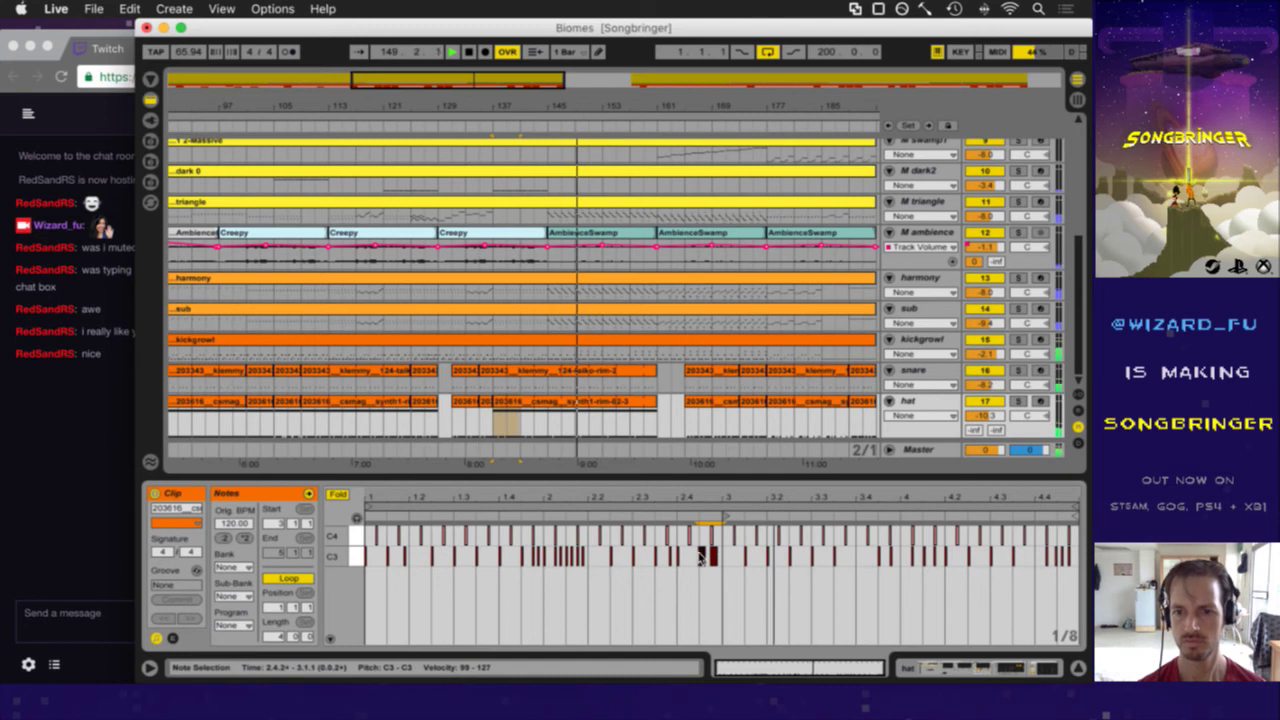
drag(713, 561, 713, 560)
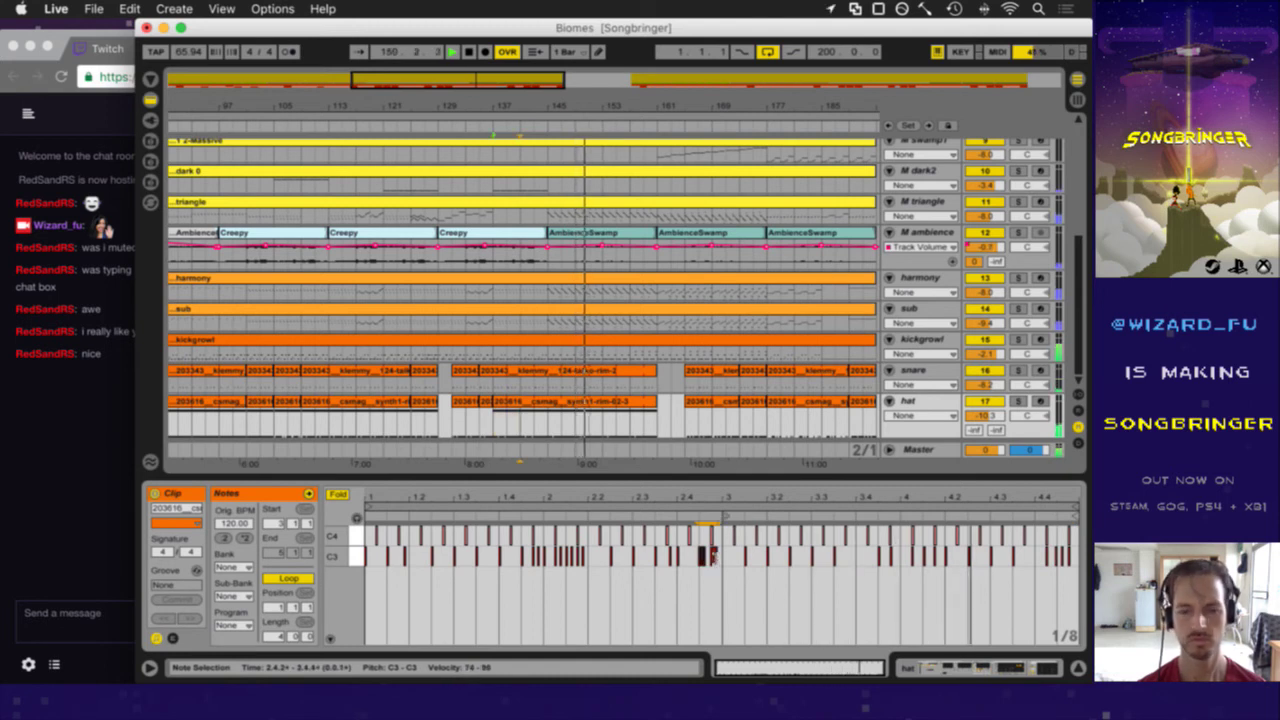
click(726, 555)
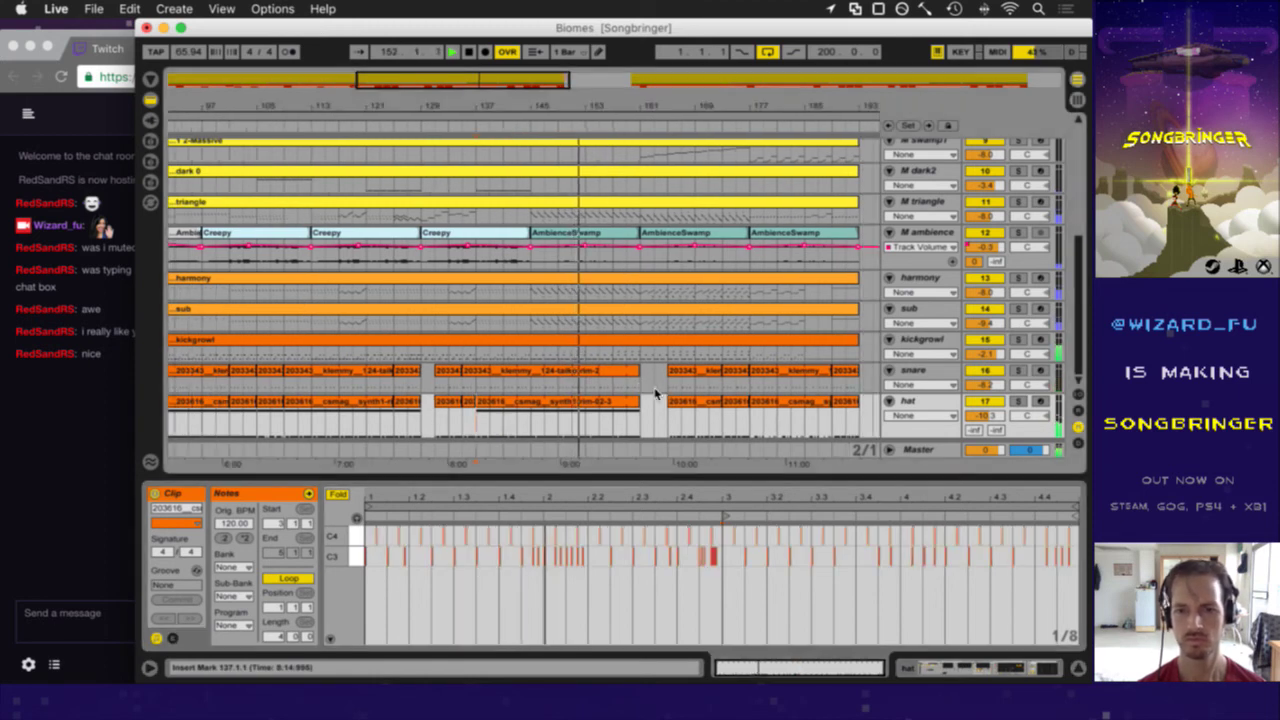
- Copy all C4 notes from the bar 137 hat clip and save the set
click(362, 537)
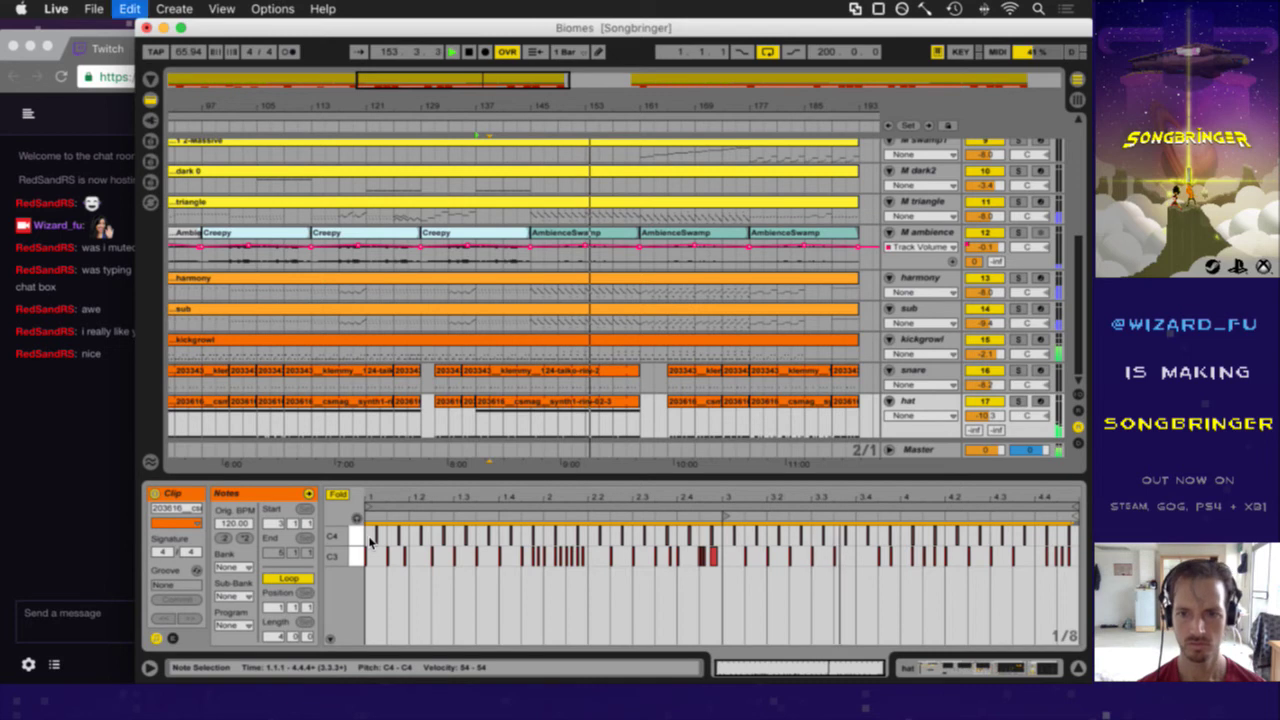
click(628, 402)
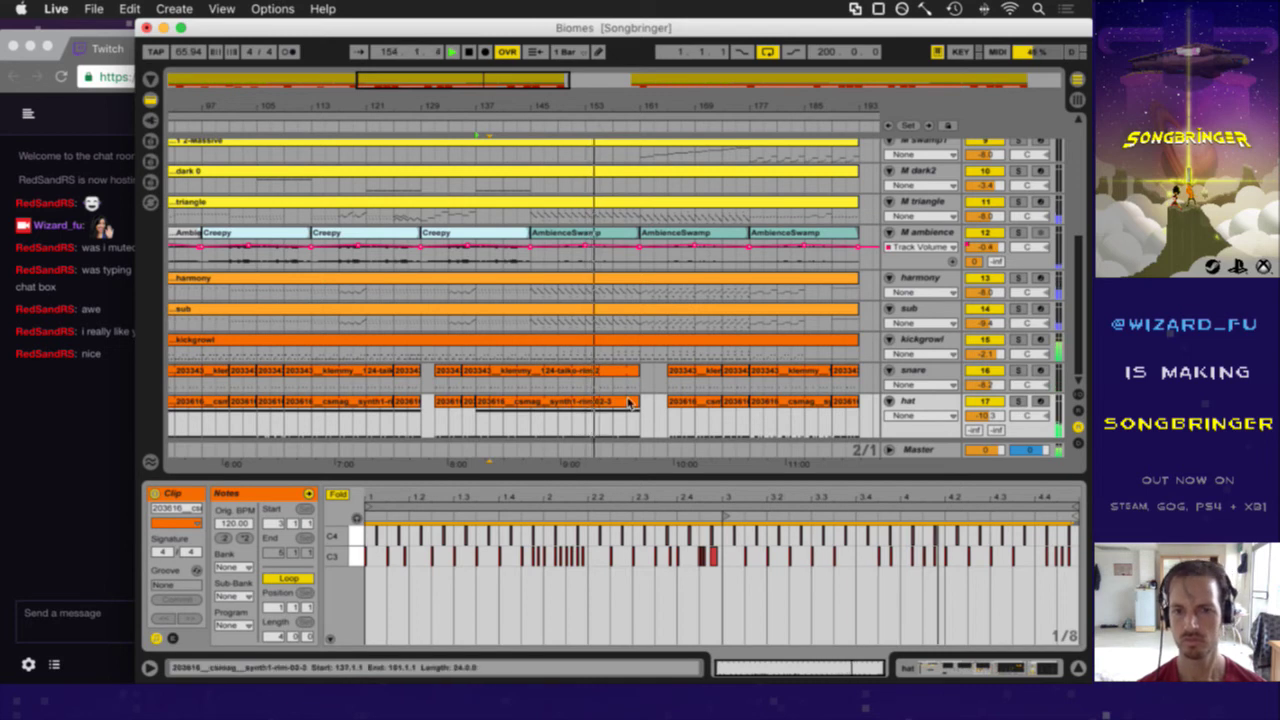
key(super+s)
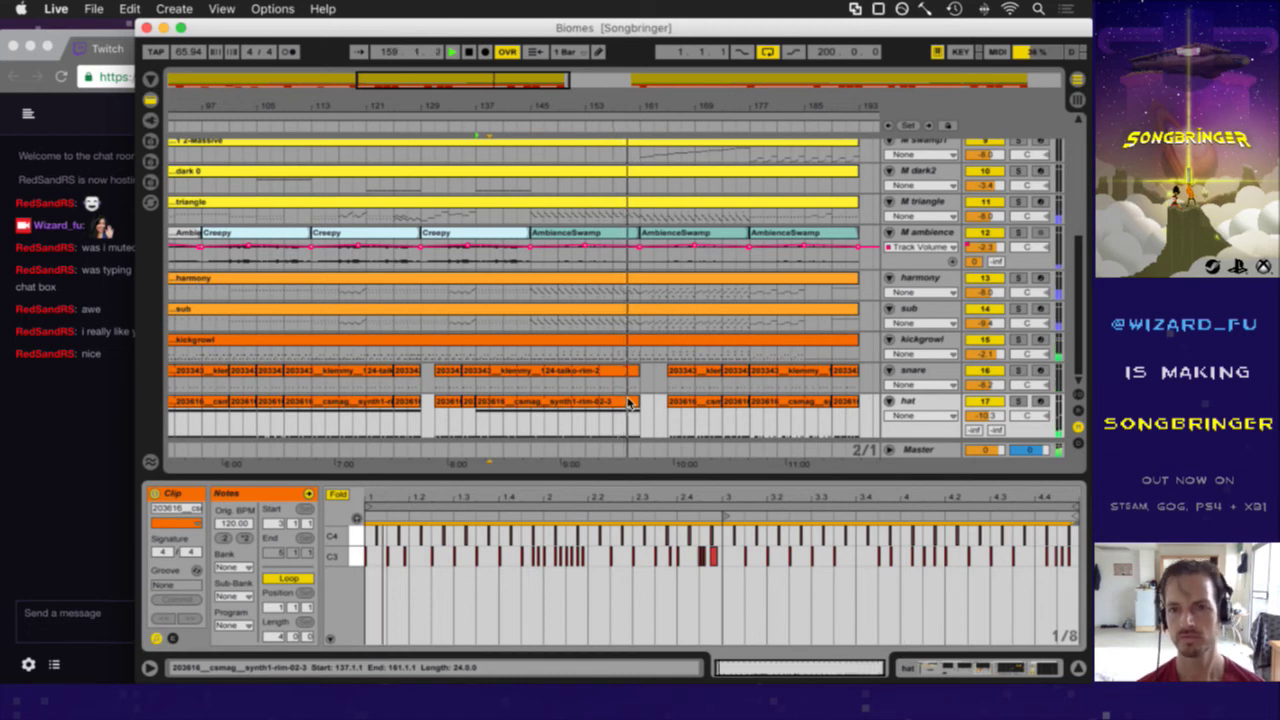
- Look over the melodic, ambience and percussion tracks around bars 145 to 185 during playback
scroll(654, 278, up, 5)
scroll(654, 279, up, 3)
scroll(654, 279, up, 3)
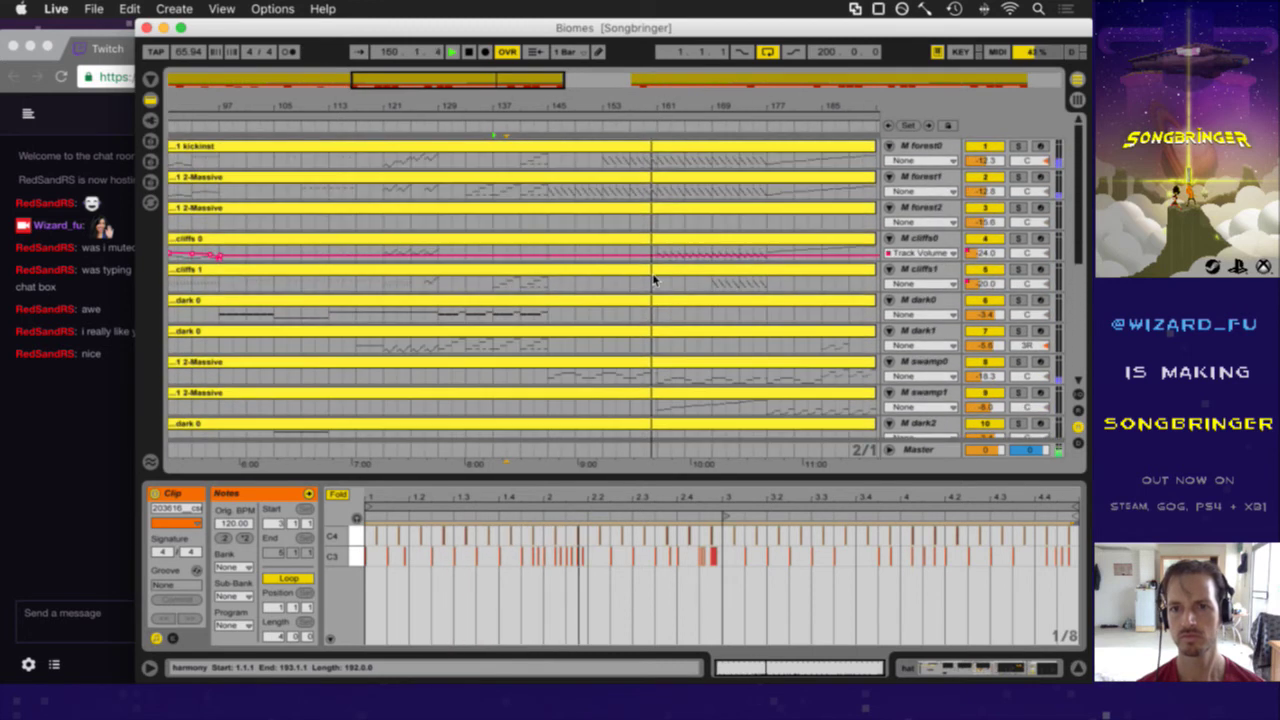
scroll(654, 279, down, 4)
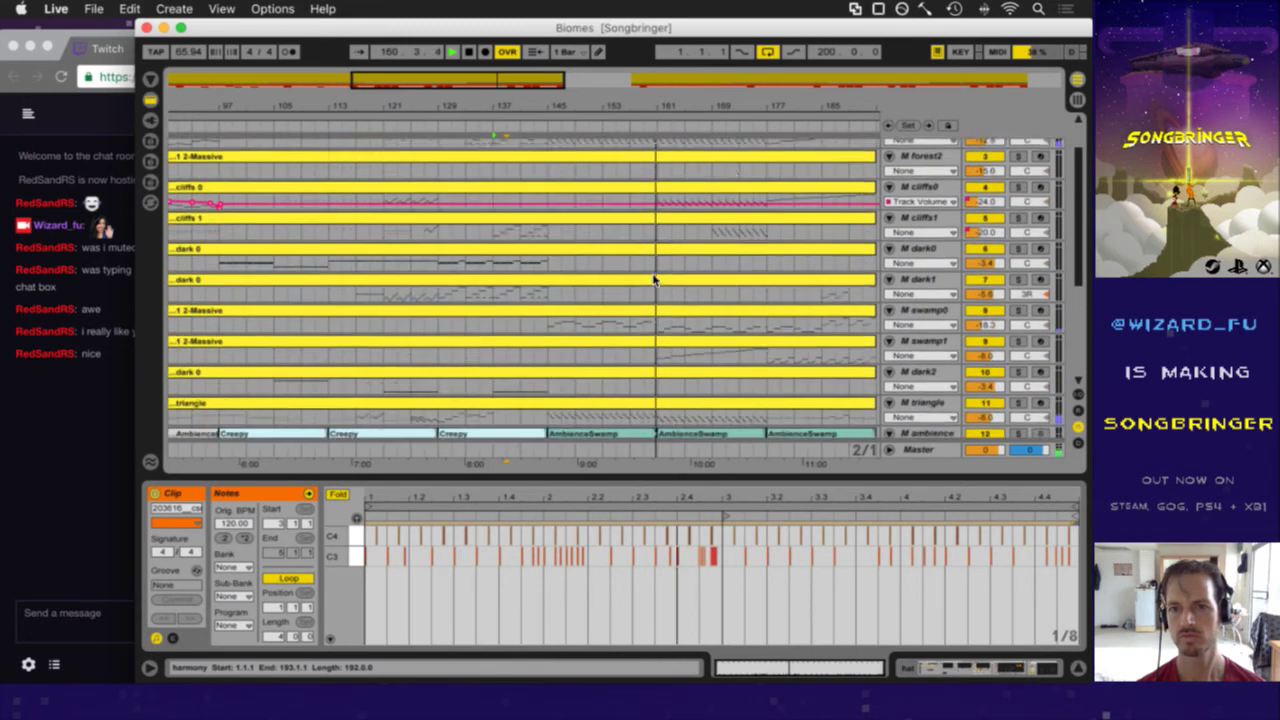
scroll(654, 279, left, 5)
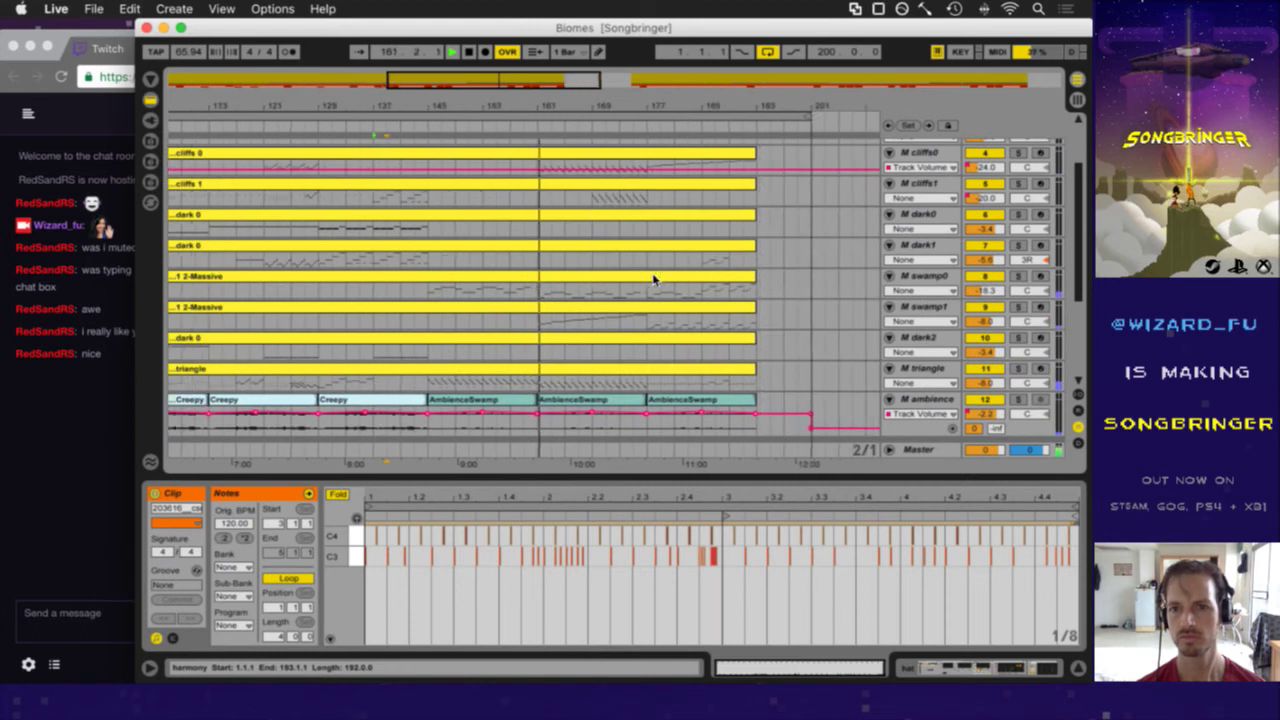
scroll(654, 279, down, 1)
scroll(654, 279, right, 4)
scroll(654, 279, down, 5)
scroll(654, 279, right, 2)
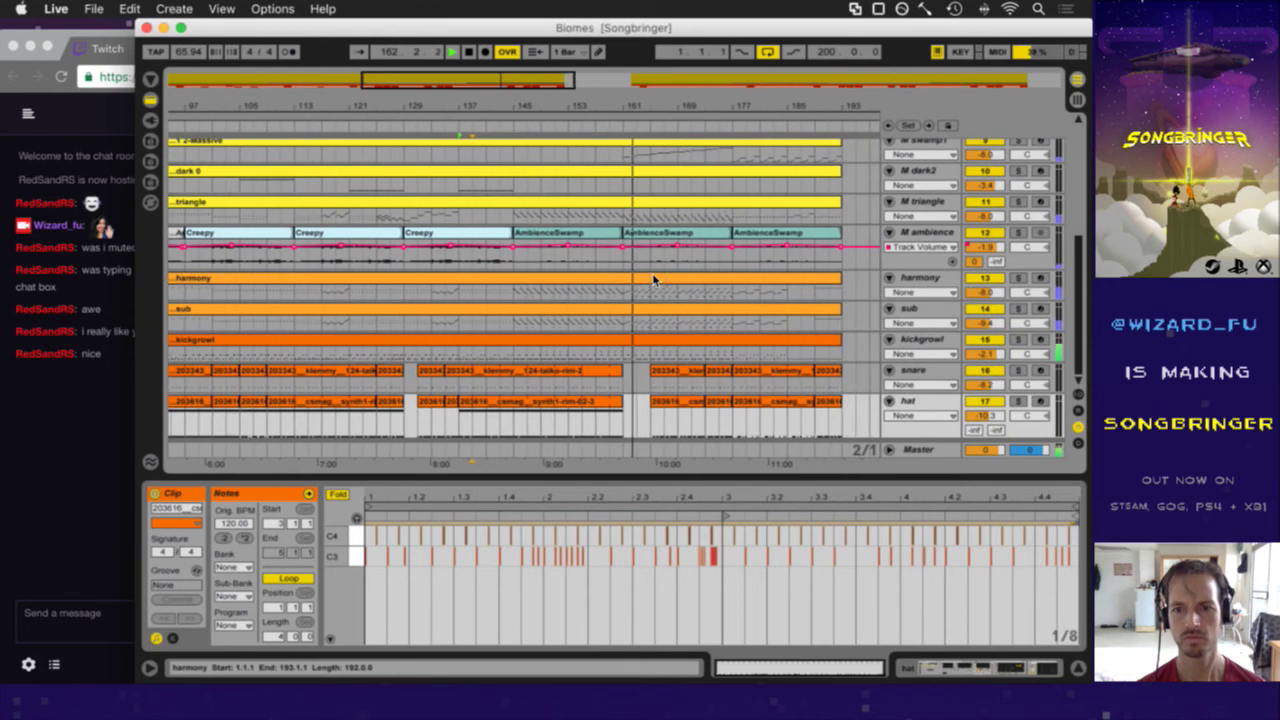
- Paste the C4 notes at the start of the bar 165 hat clip and set all its note velocities within 73 to 123
click(695, 398)
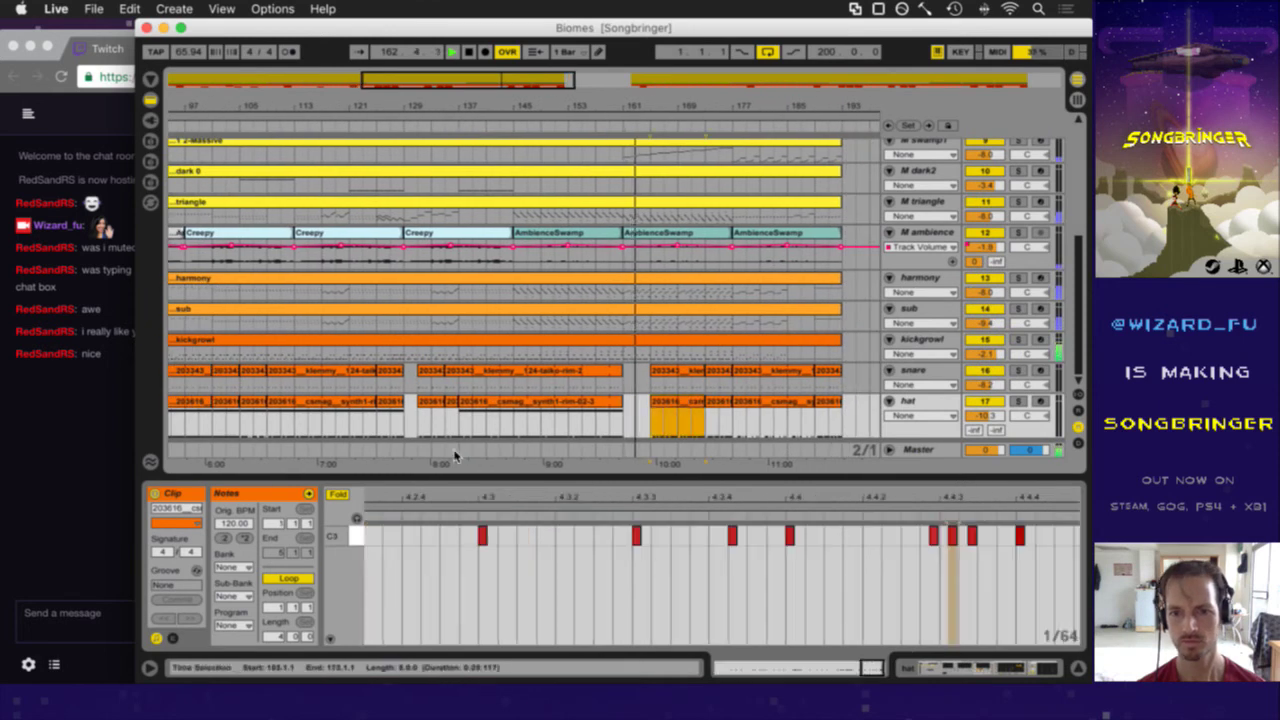
click(339, 496)
drag(387, 509, 389, 440)
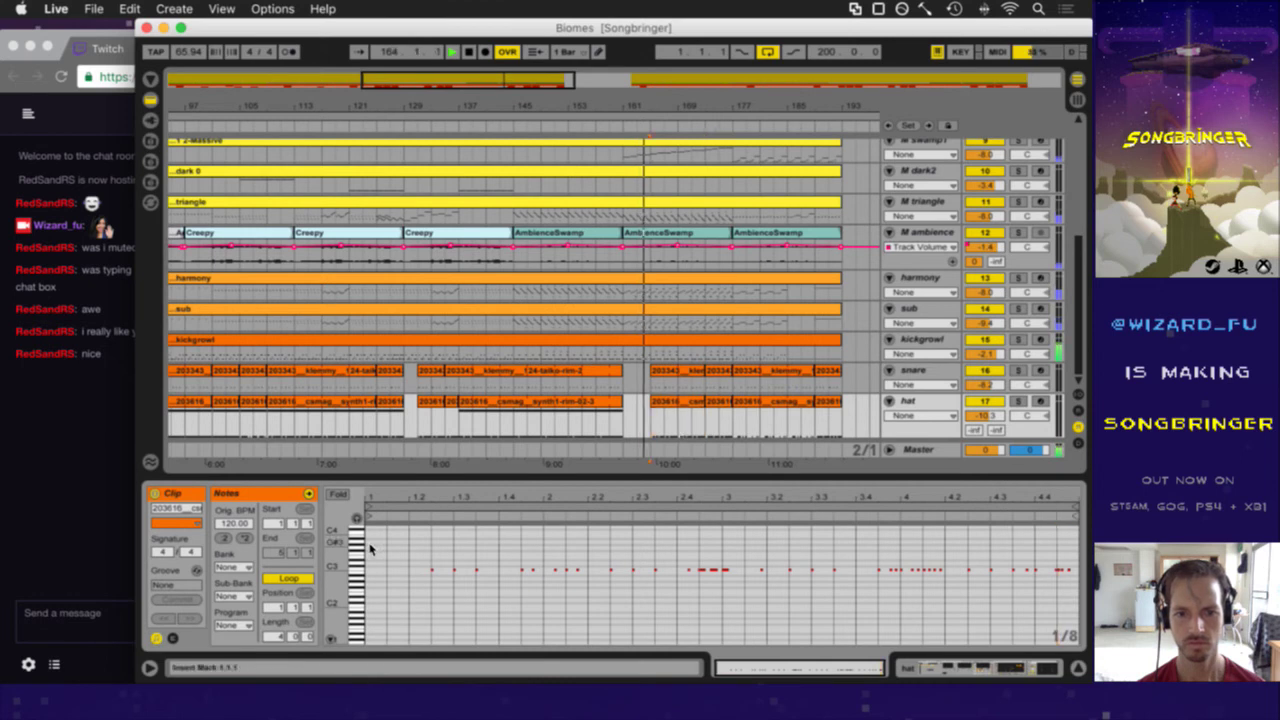
key(ctrl+a)
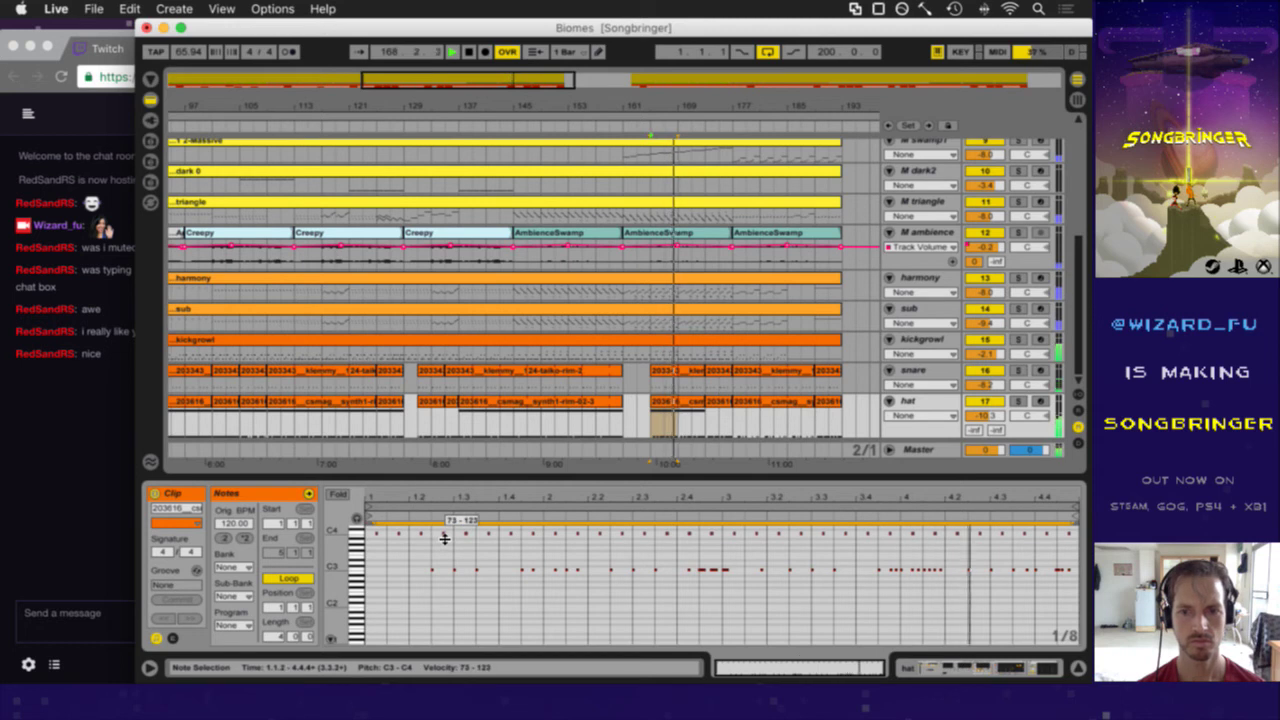
click(722, 405)
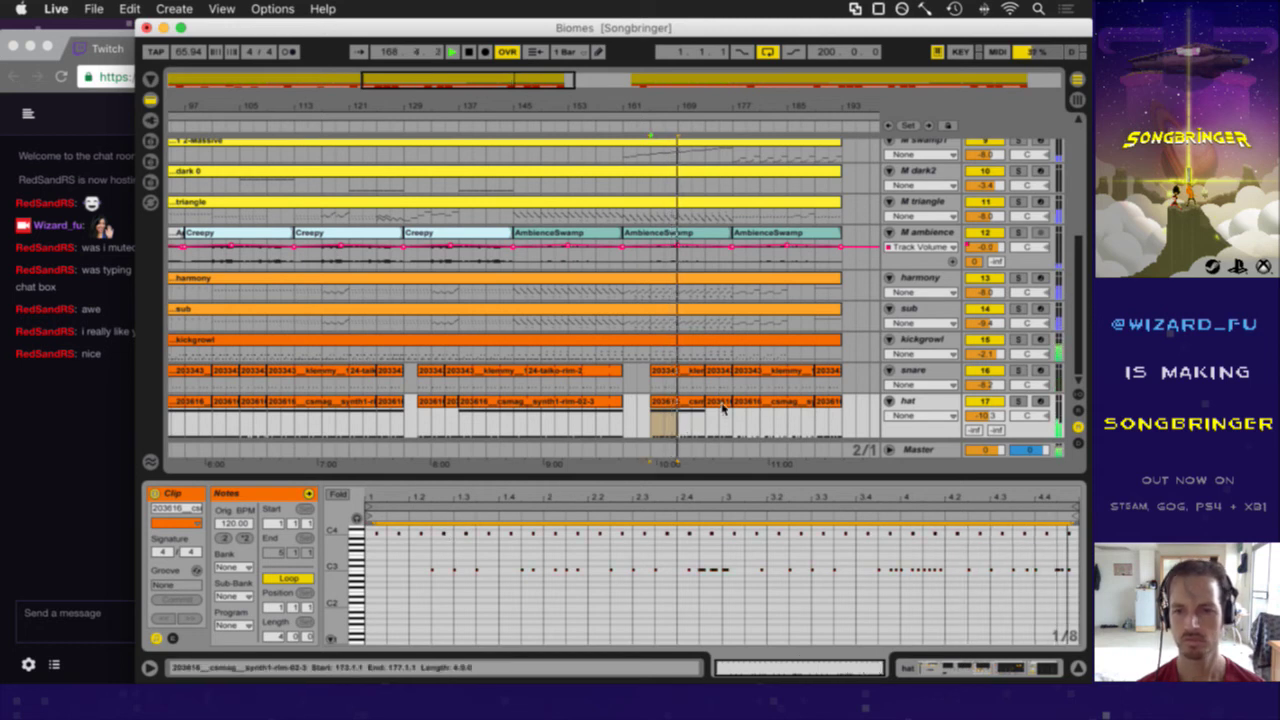
click(365, 540)
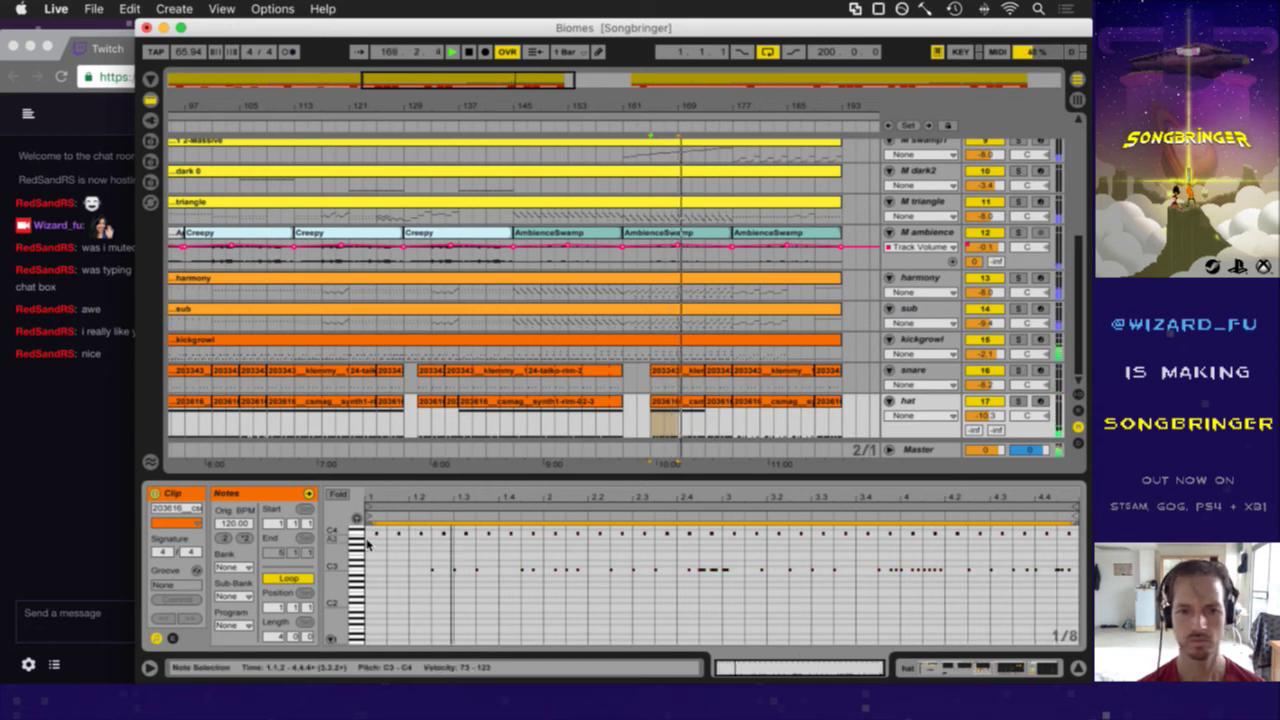
click(378, 430)
click(290, 404)
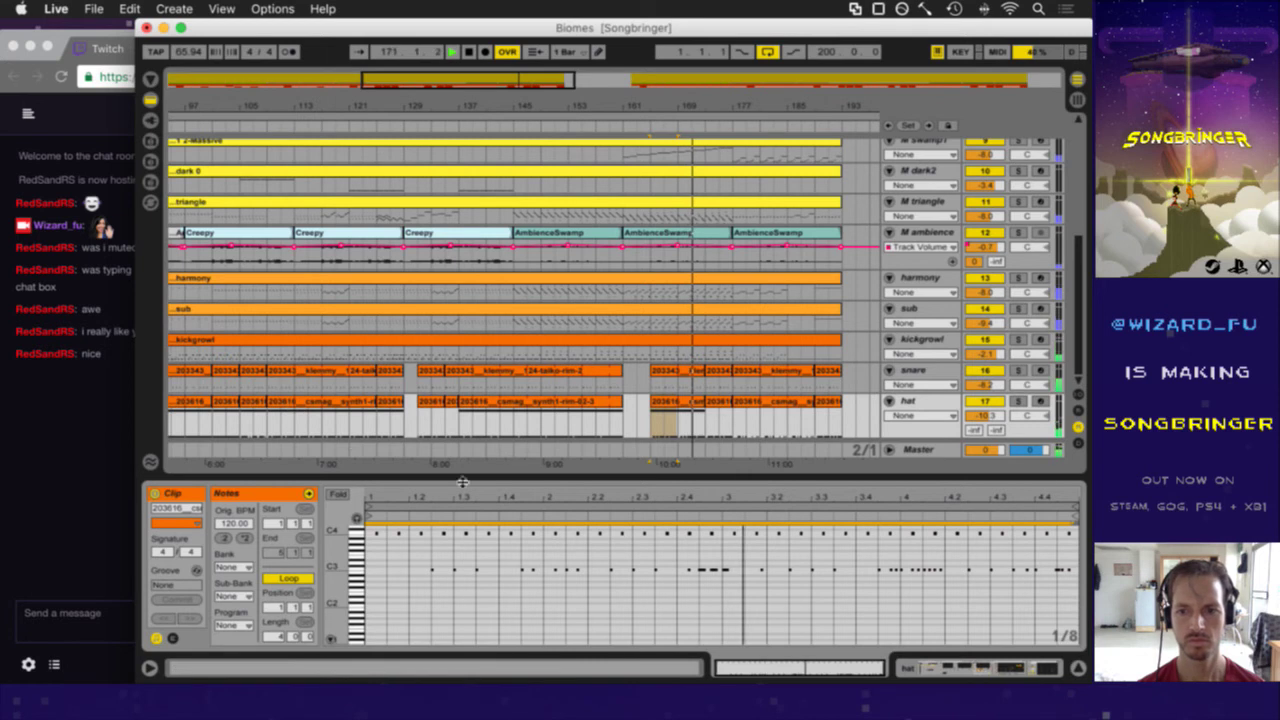
- Add C3 notes at 1.1.3 and 1.2.1 in the bar 165 hat clip and copy all of its C4 notes
click(480, 597)
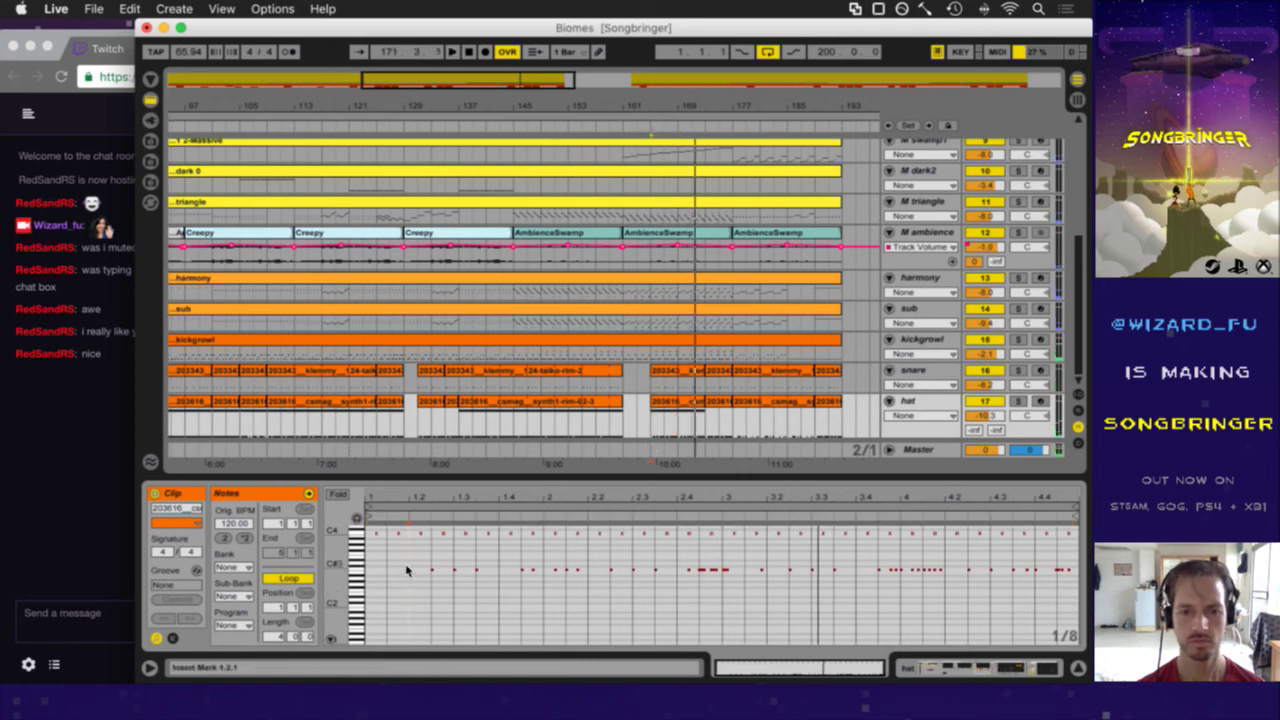
drag(418, 563, 385, 577)
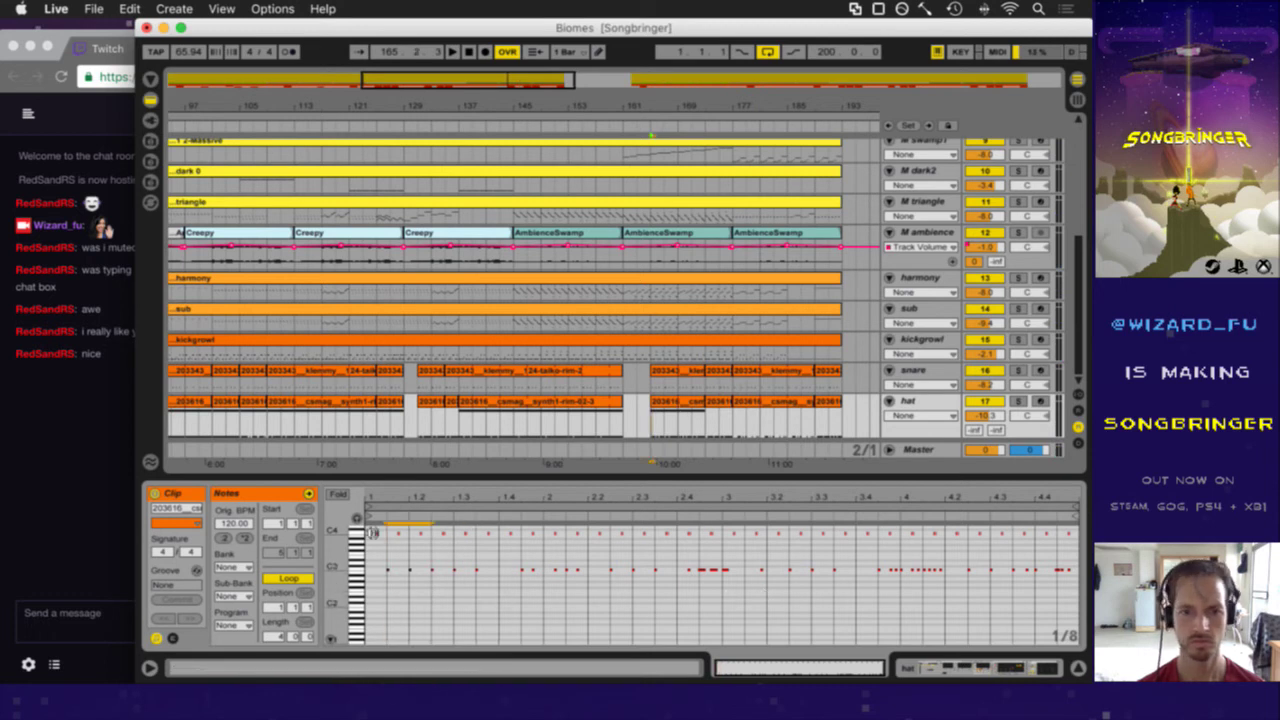
click(360, 533)
click(338, 495)
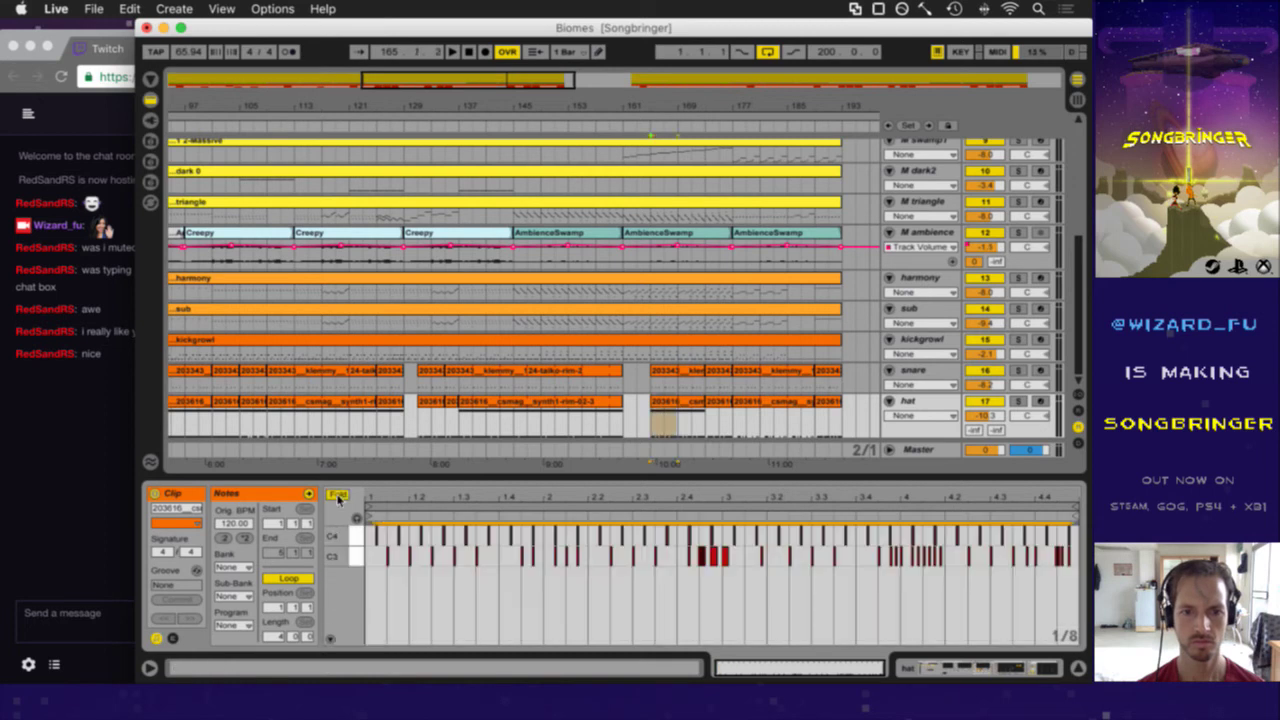
click(364, 540)
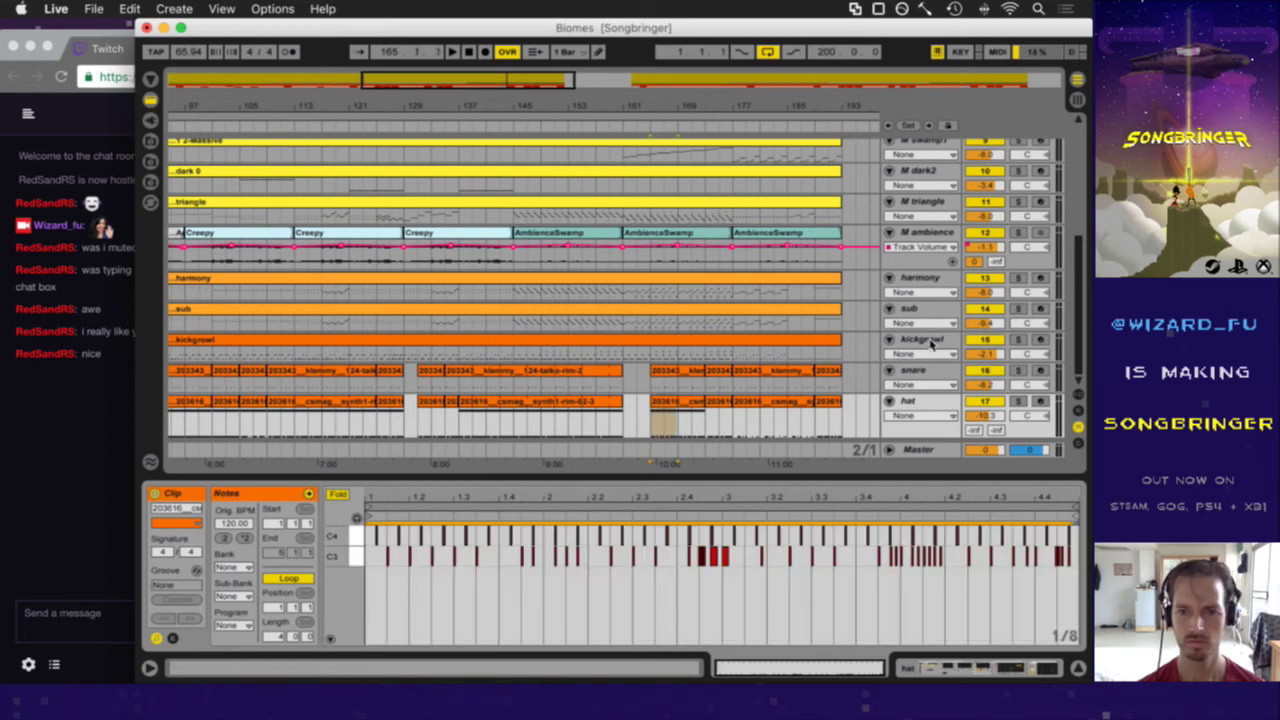
- Play from bar 165 and paste the C4 notes at the start of the bar 173 hat clip
click(655, 425)
key(space)
click(716, 423)
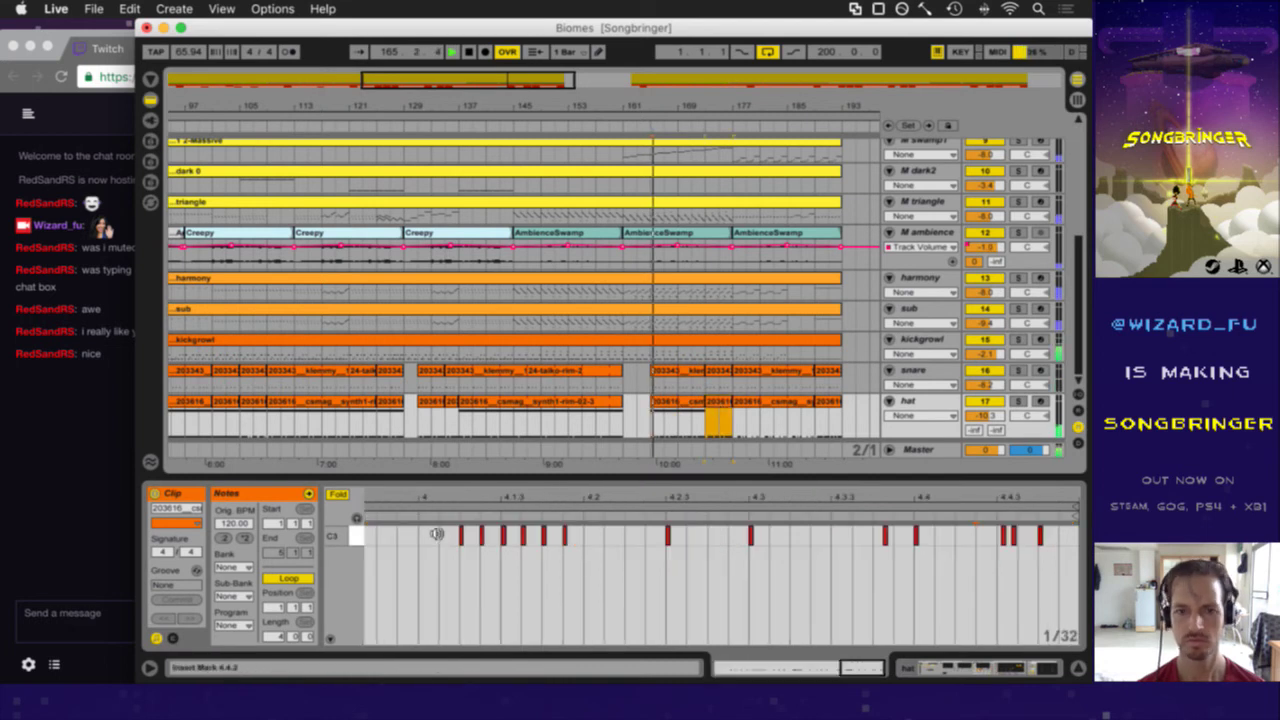
click(336, 496)
drag(394, 497, 836, 506)
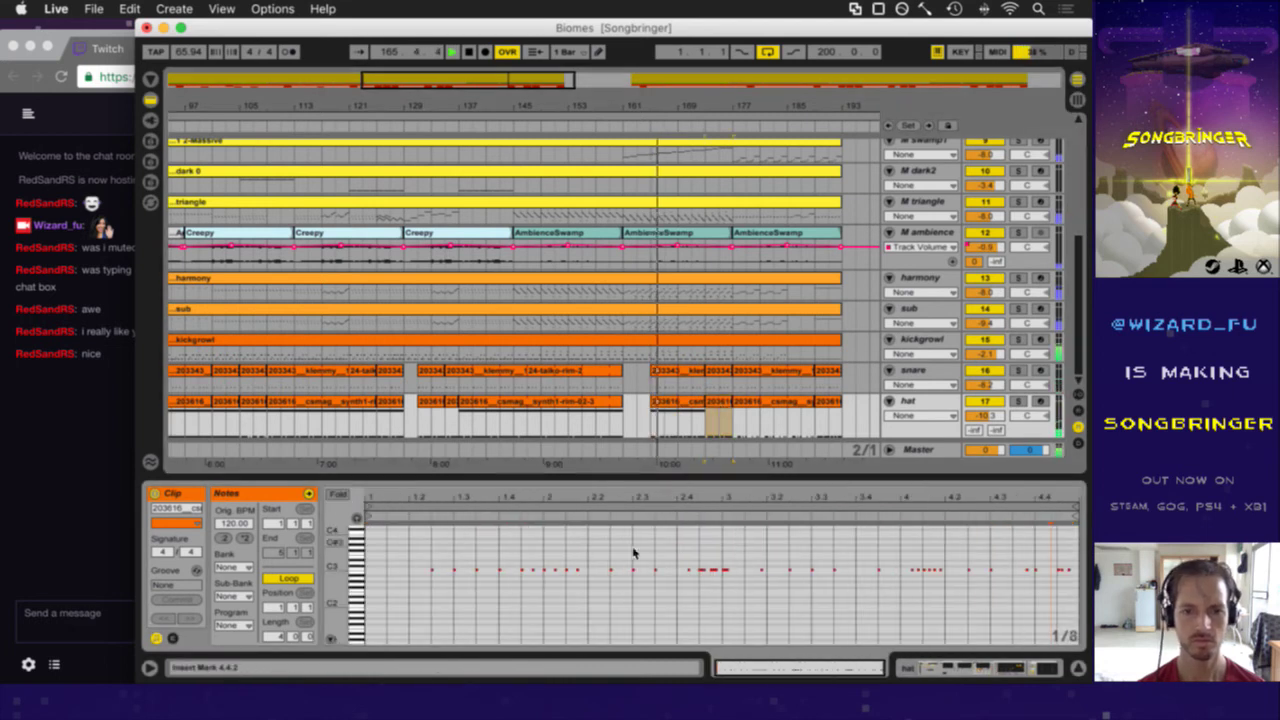
click(366, 541)
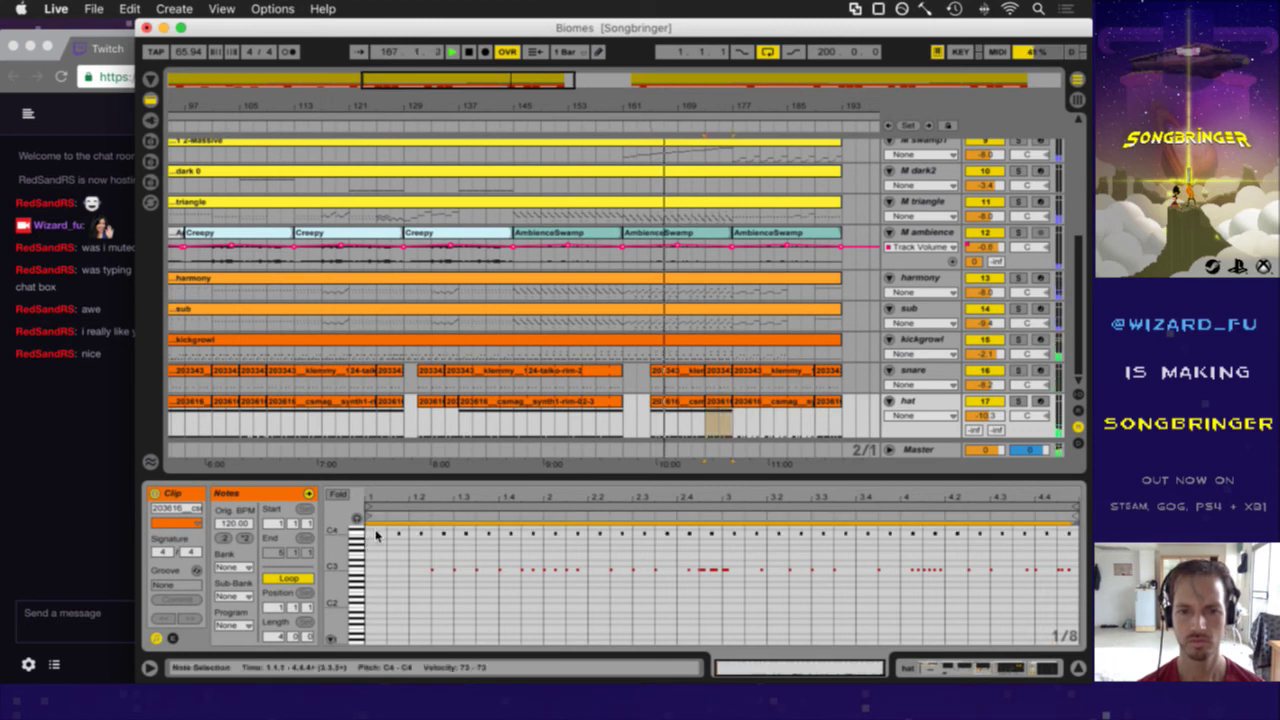
- Paste the same C4 notes at the start of the hat clips at bars 177 and 189
click(746, 404)
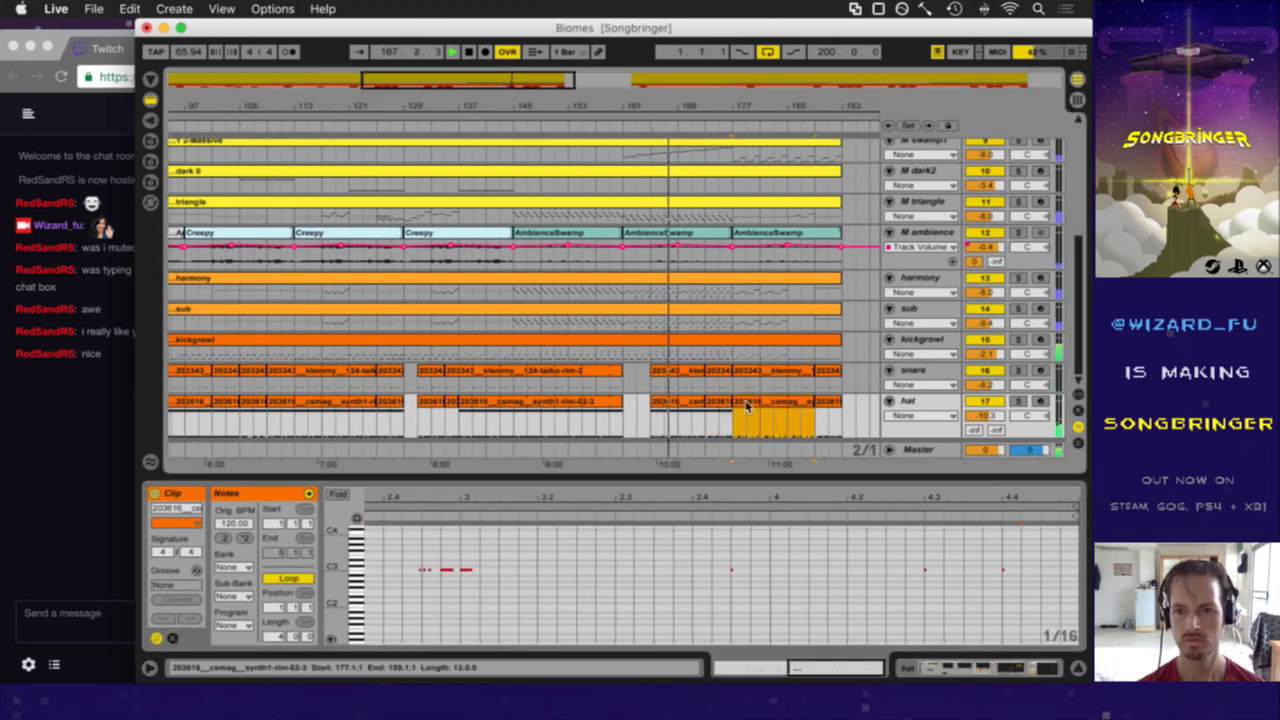
double_click(397, 500)
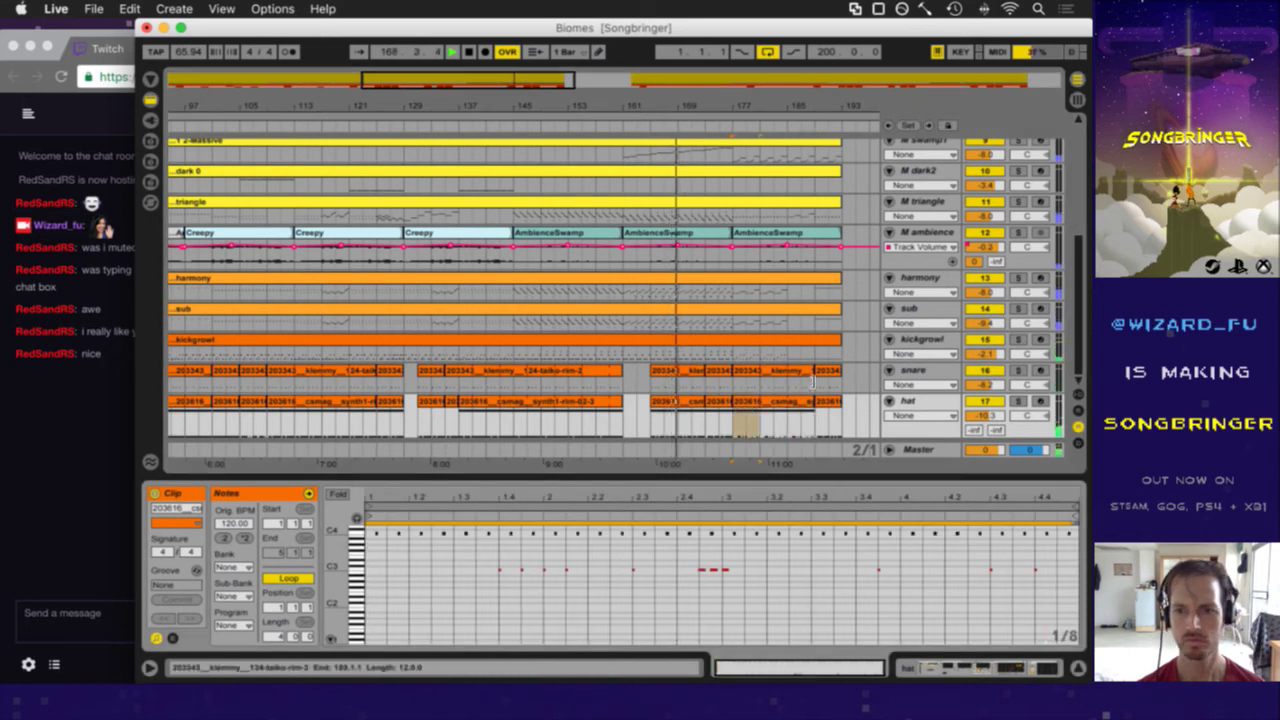
click(826, 410)
double_click(397, 500)
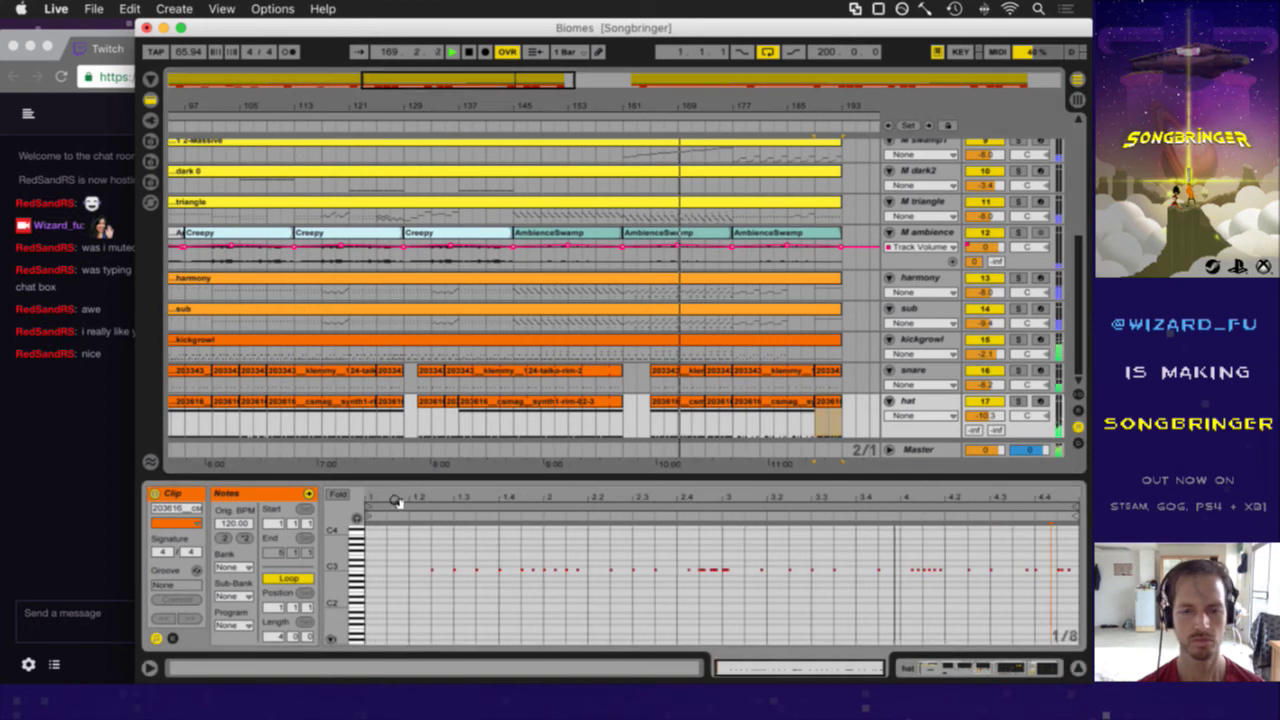
click(360, 534)
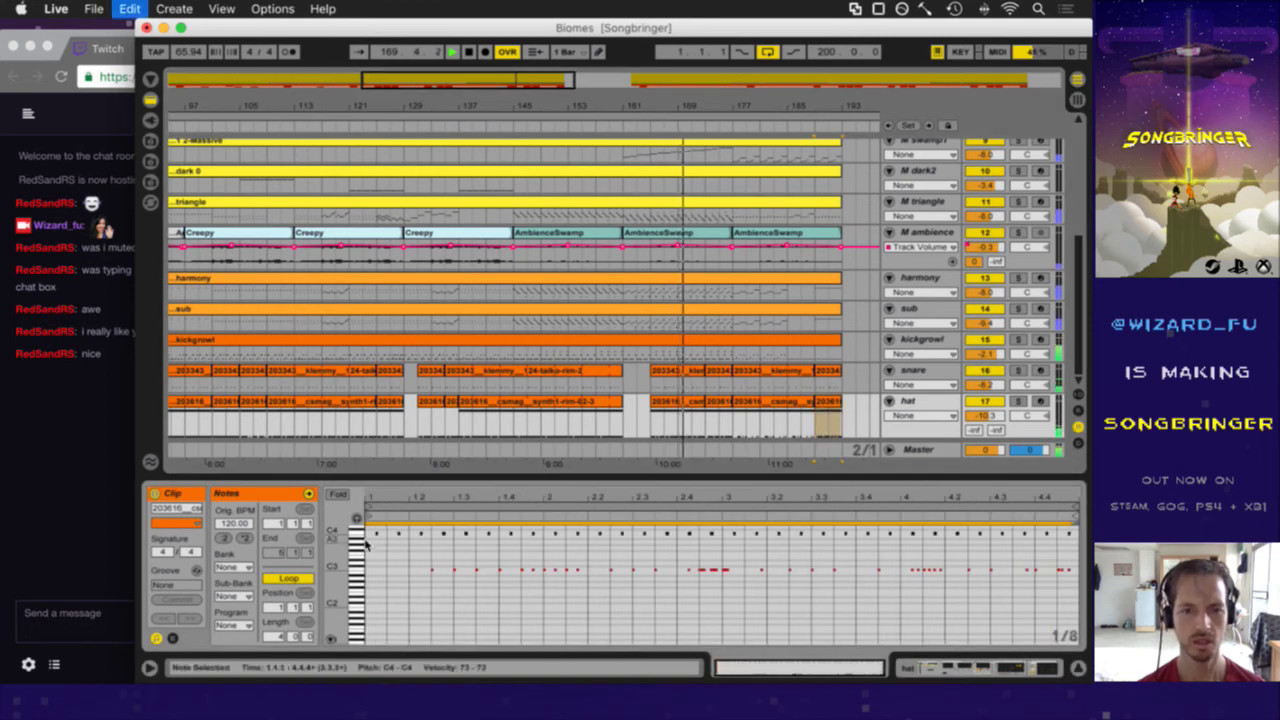
- Duplicate the C3 notes at 1.2.3 and 1.3.1 in the bar 173 hat clip to 1.1.3 and 1.2.1
click(718, 403)
drag(405, 561, 428, 591)
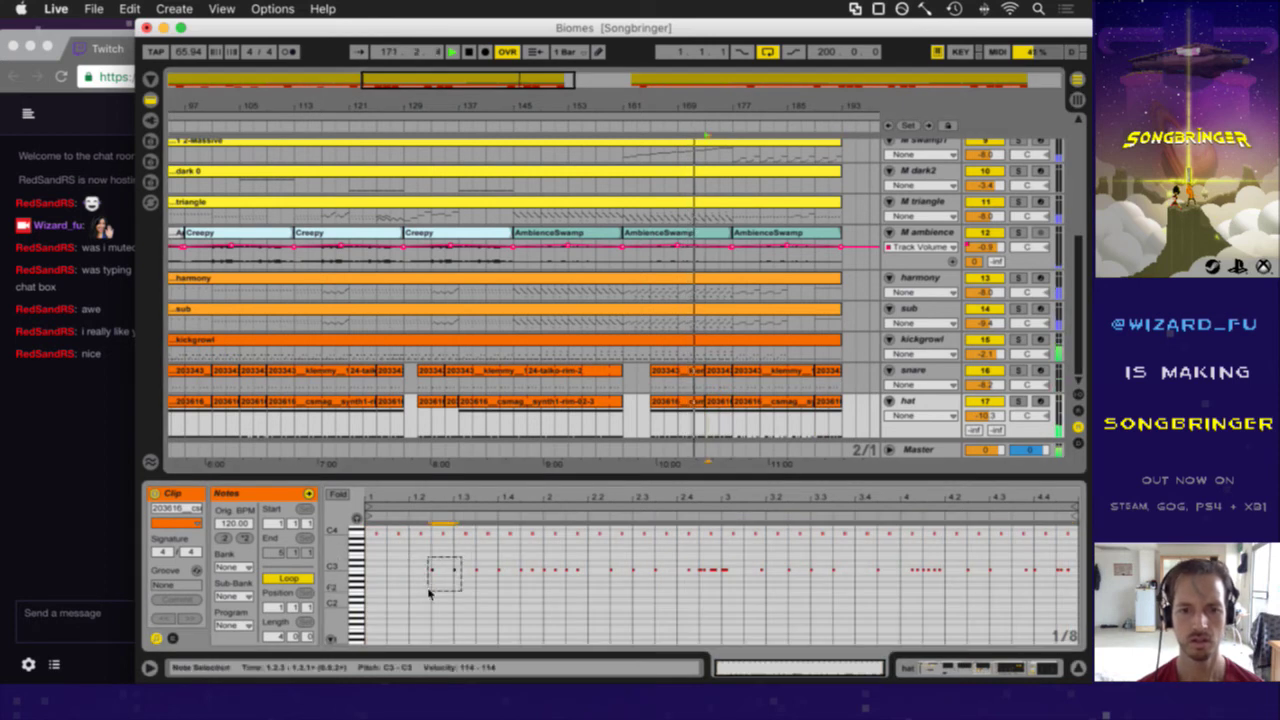
key(Left)
key(Left)
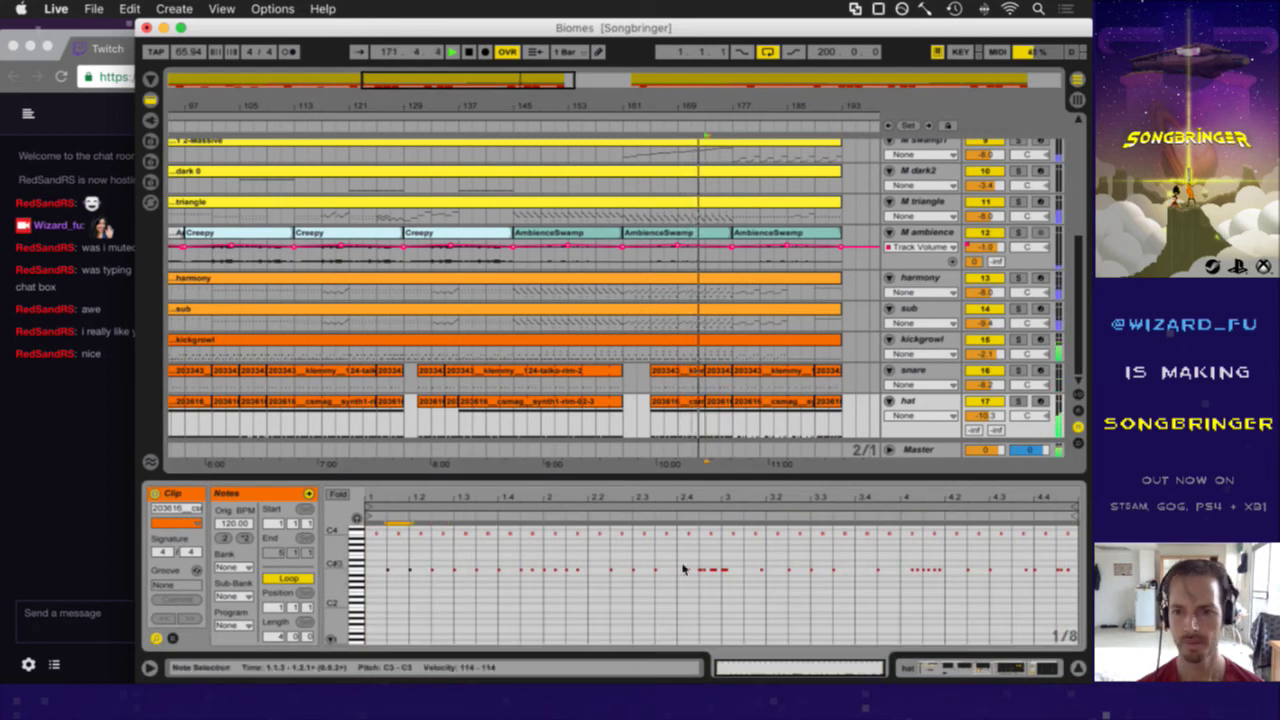
- Copy the C3 note between 3.4.1 and 3.4.3 in the bar 173 hat clip and paste it one eighth note earlier
double_click(877, 569)
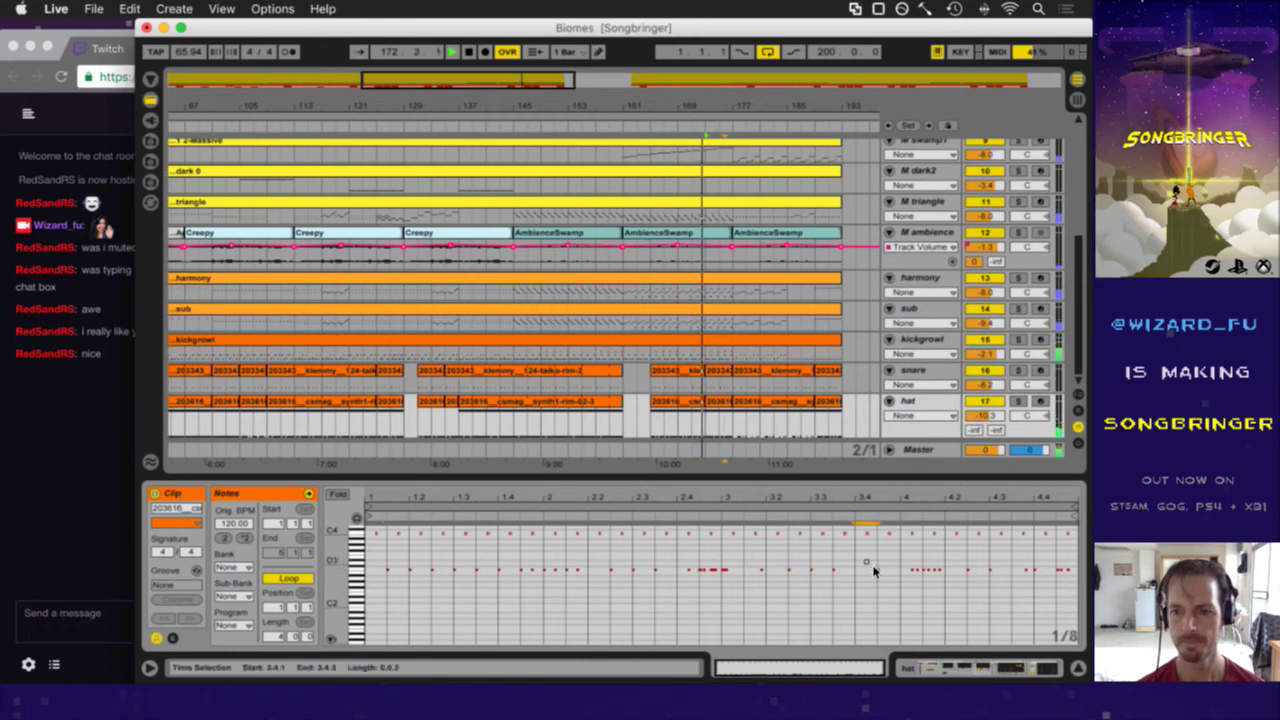
key(super+c)
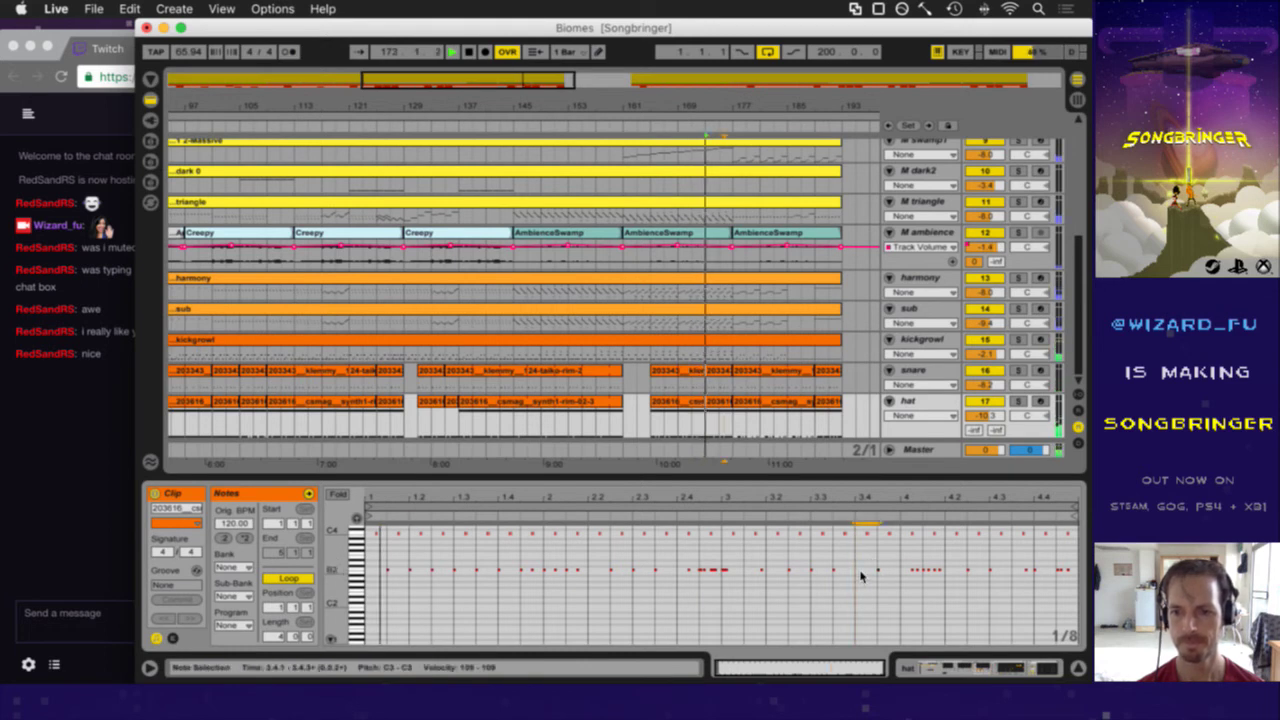
click(842, 573)
key(super+v)
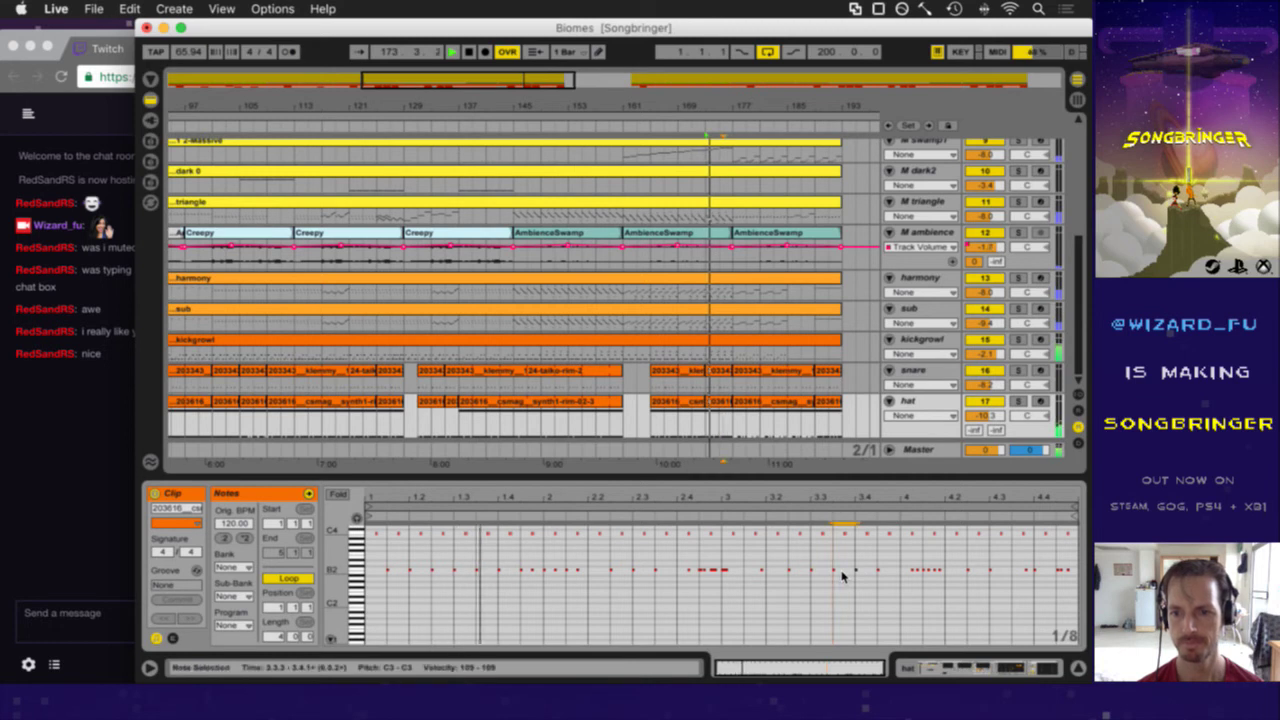
- Copy the four C3 notes between 1.3.3 and 2.2.3 in the bar 177 hat clip and paste them at 1.1.3, 3.1.3 and 3.4.3
click(757, 410)
drag(485, 556, 603, 589)
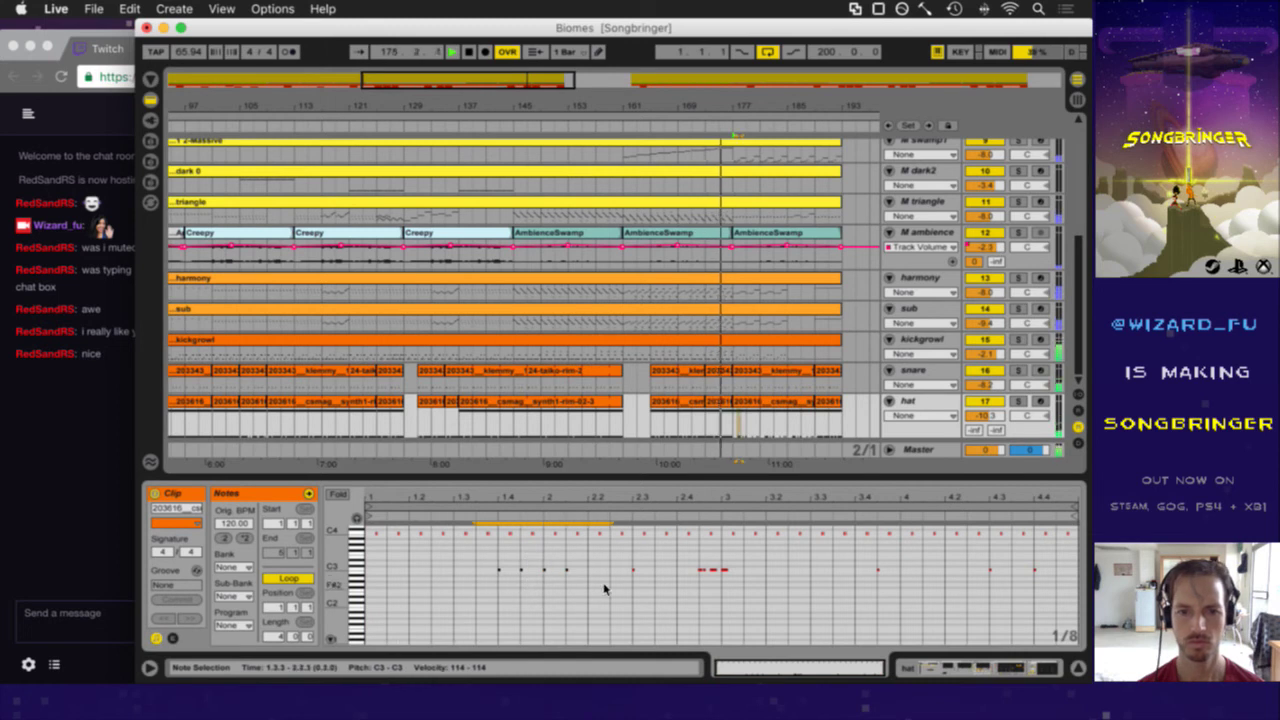
click(391, 580)
key(super+v)
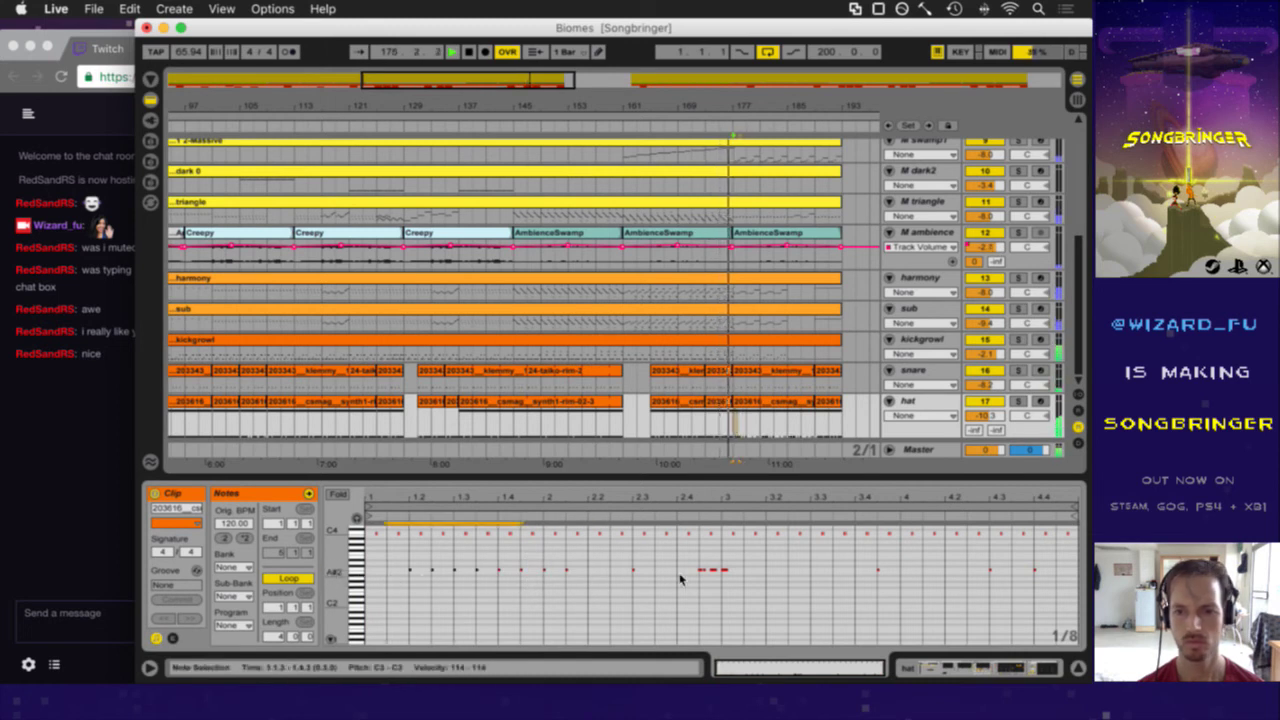
click(739, 587)
key(super+v)
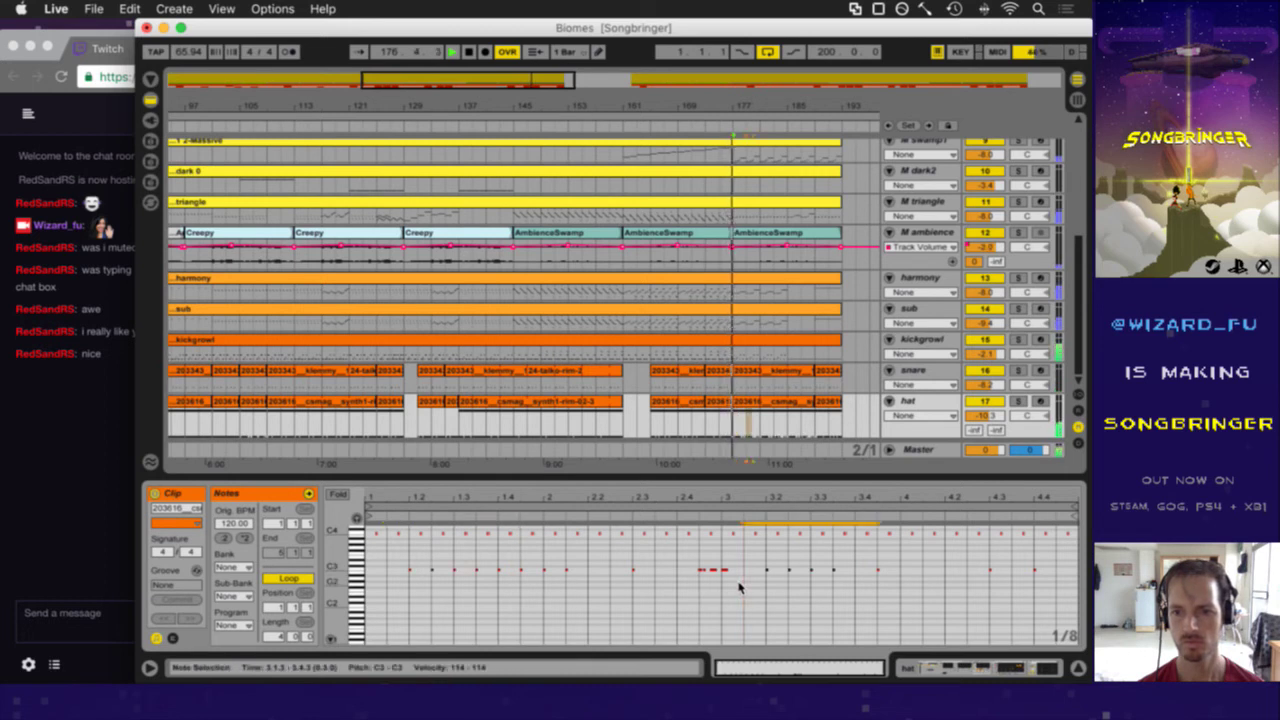
click(879, 588)
key(super+v)
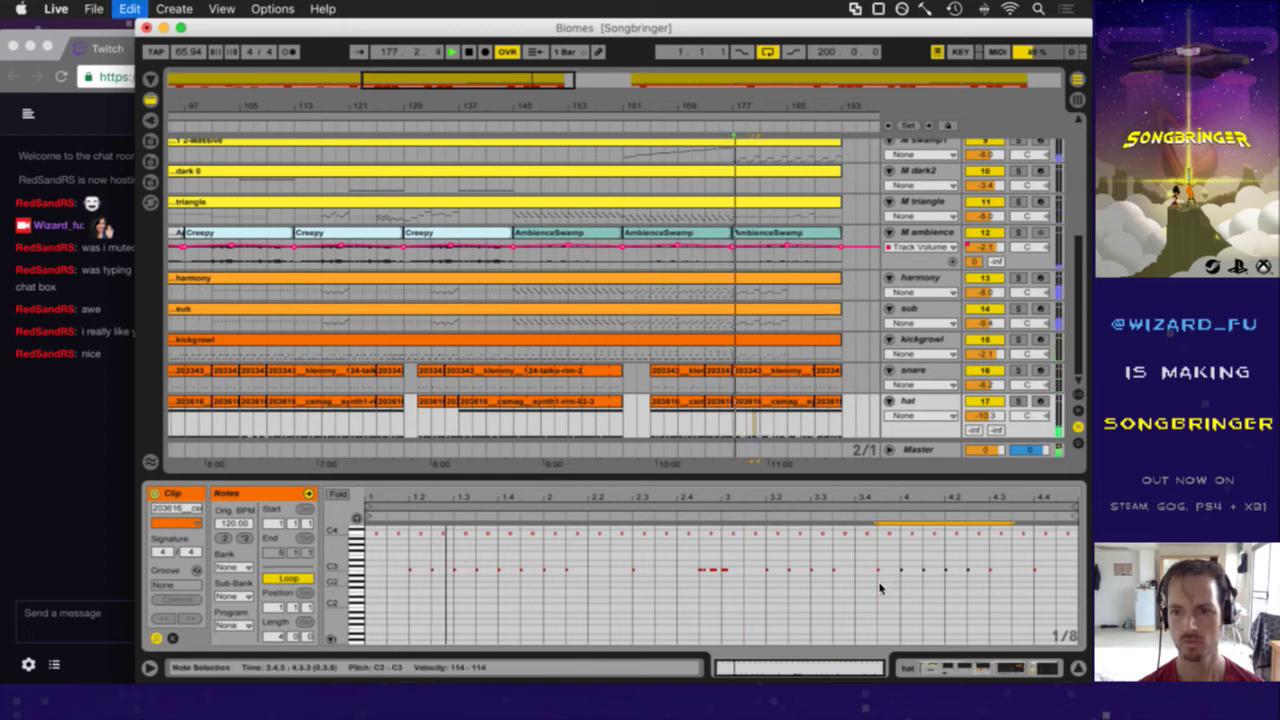
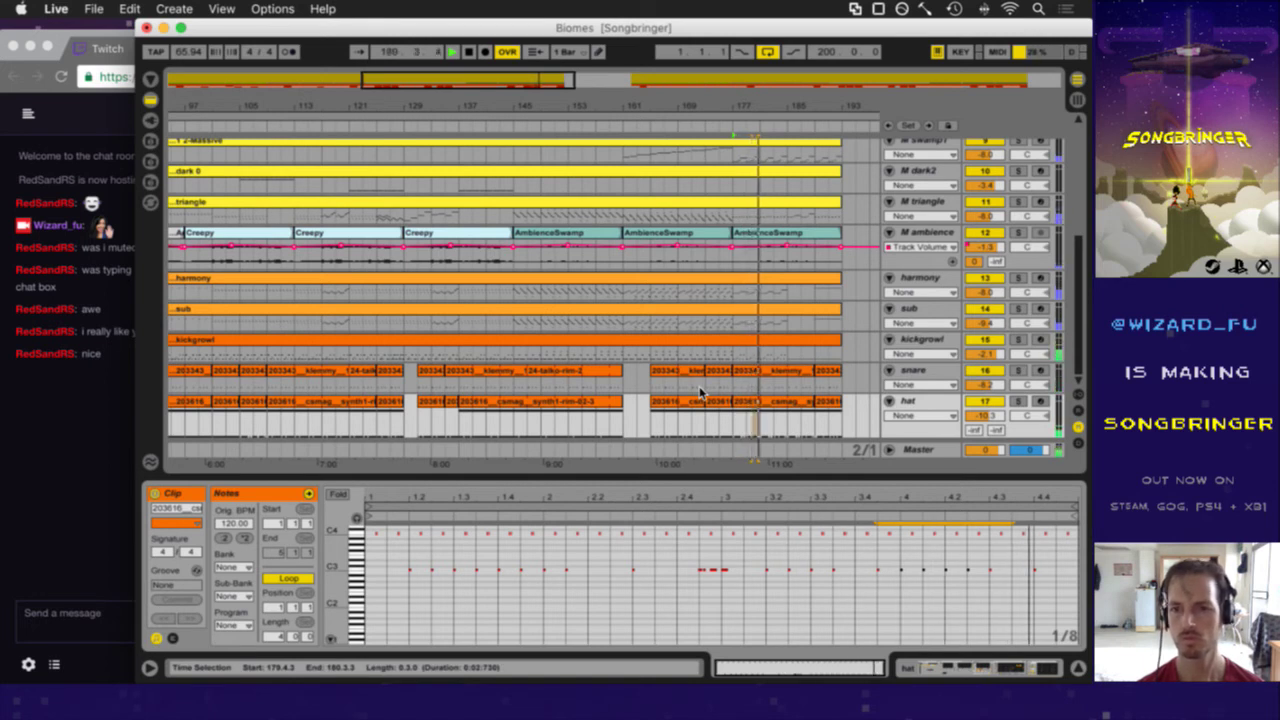
- Split the snare clip that starts at bar 177 at position 185.1.1
click(776, 402)
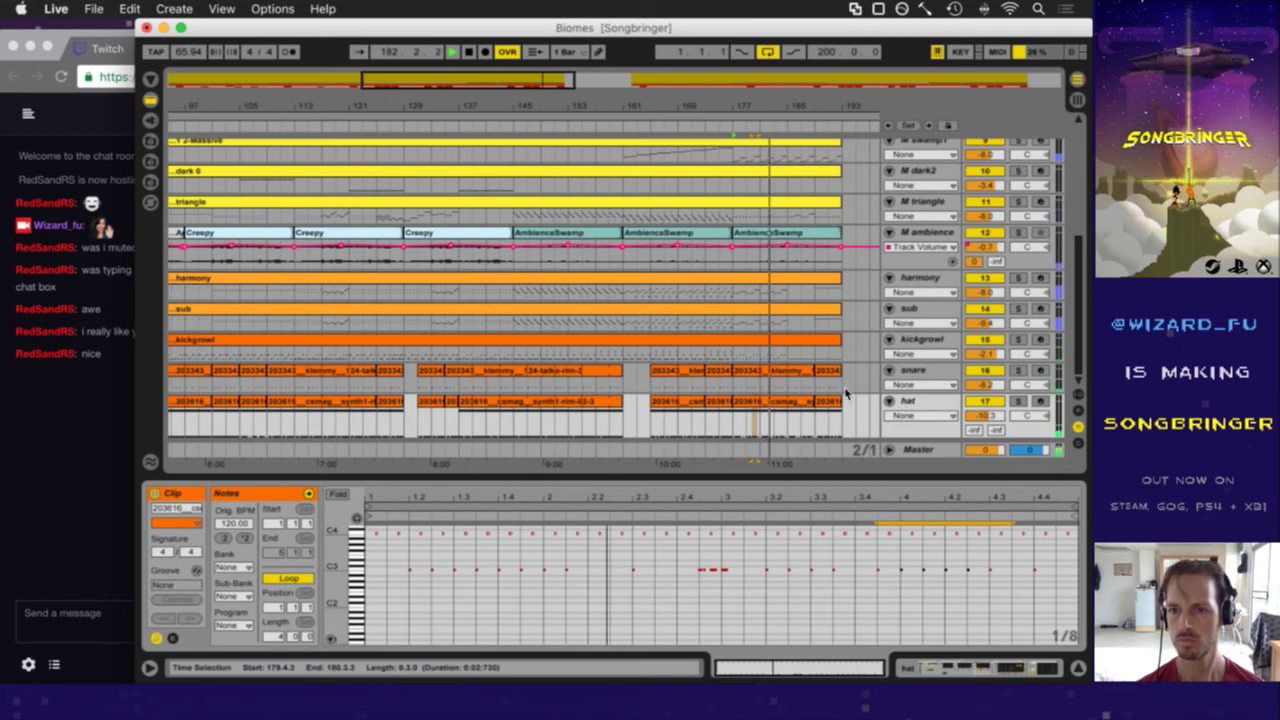
click(775, 375)
click(658, 499)
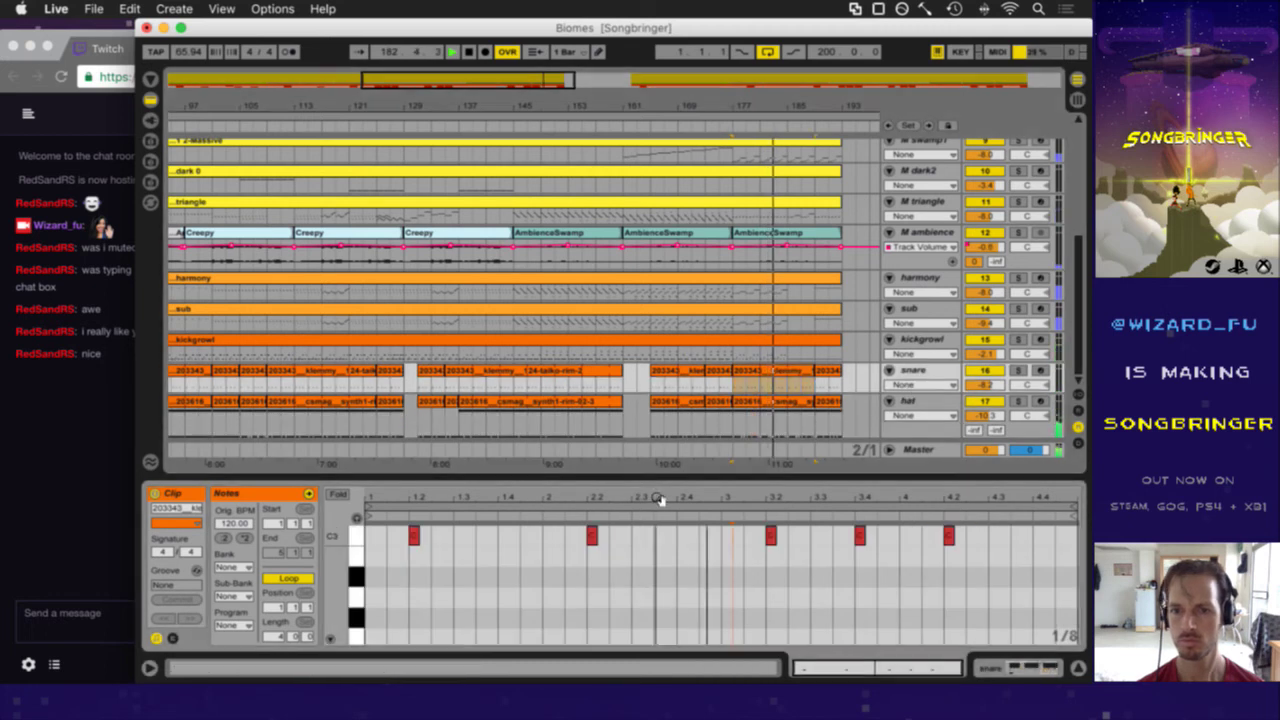
click(787, 386)
click(787, 386)
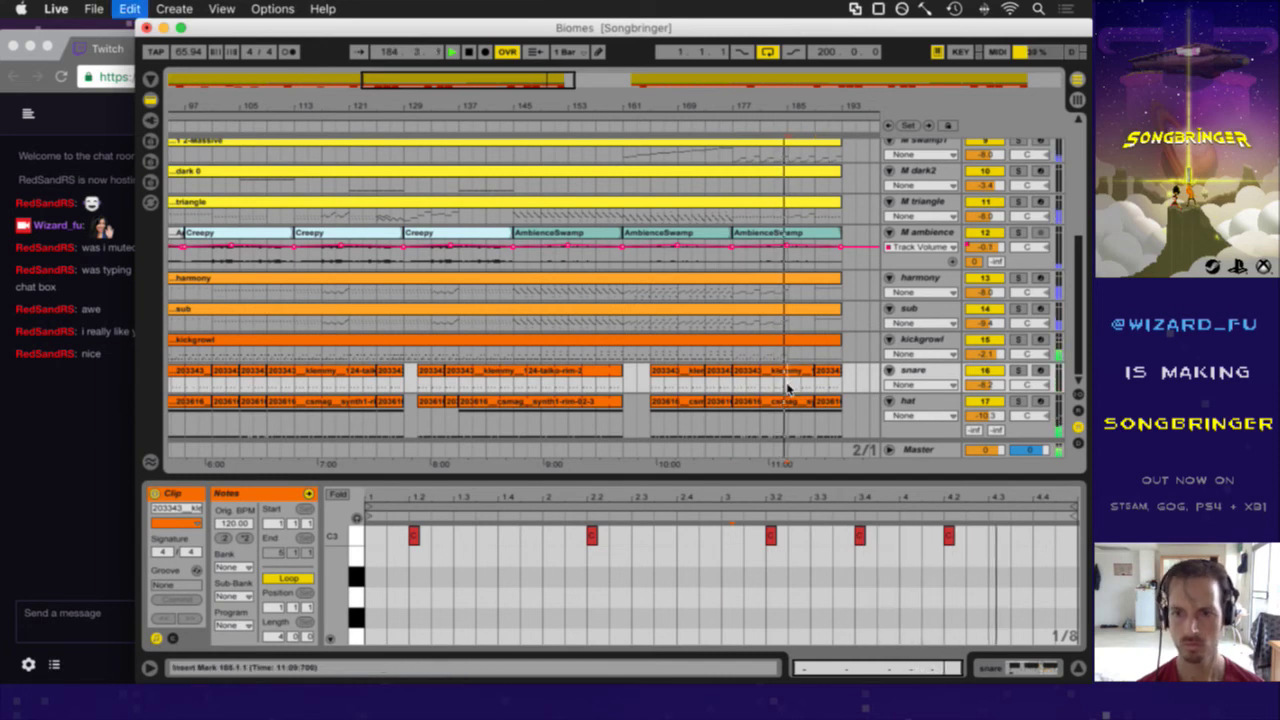
- Try duplicating the C3 notes in the bar 185 snare clip one and a half beats later, then undo it
click(800, 373)
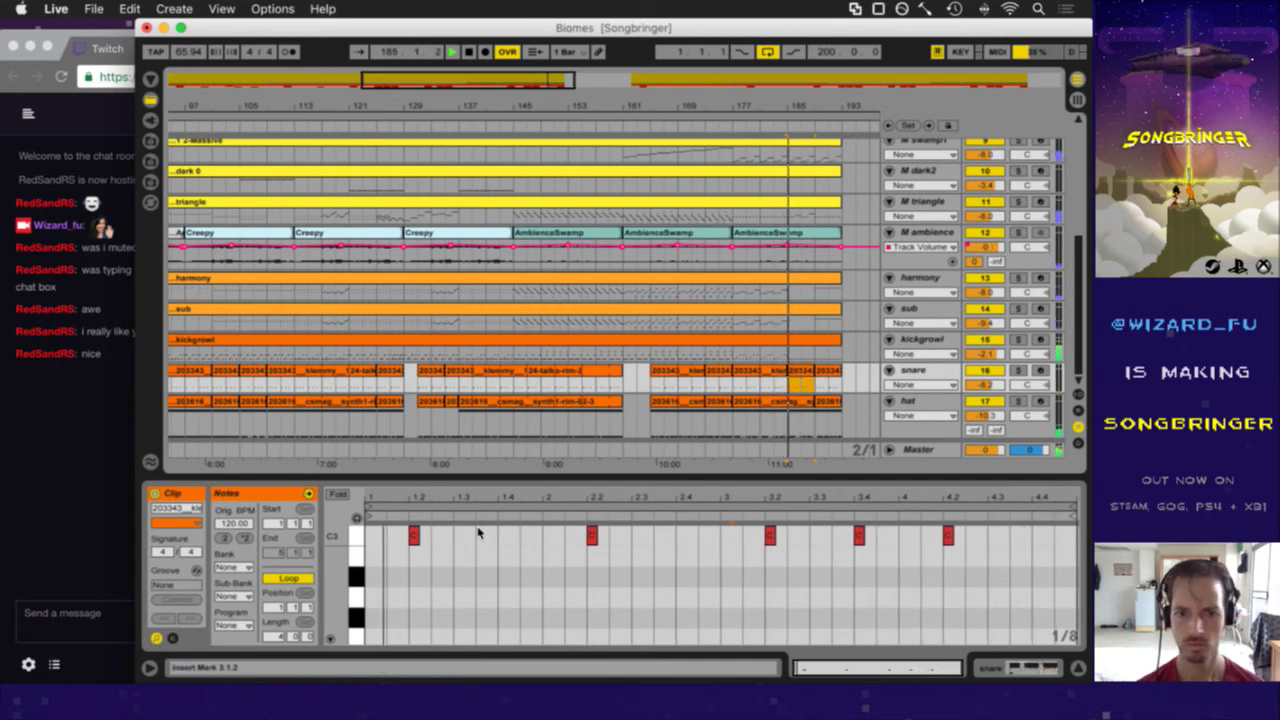
click(355, 540)
shift+click(413, 537)
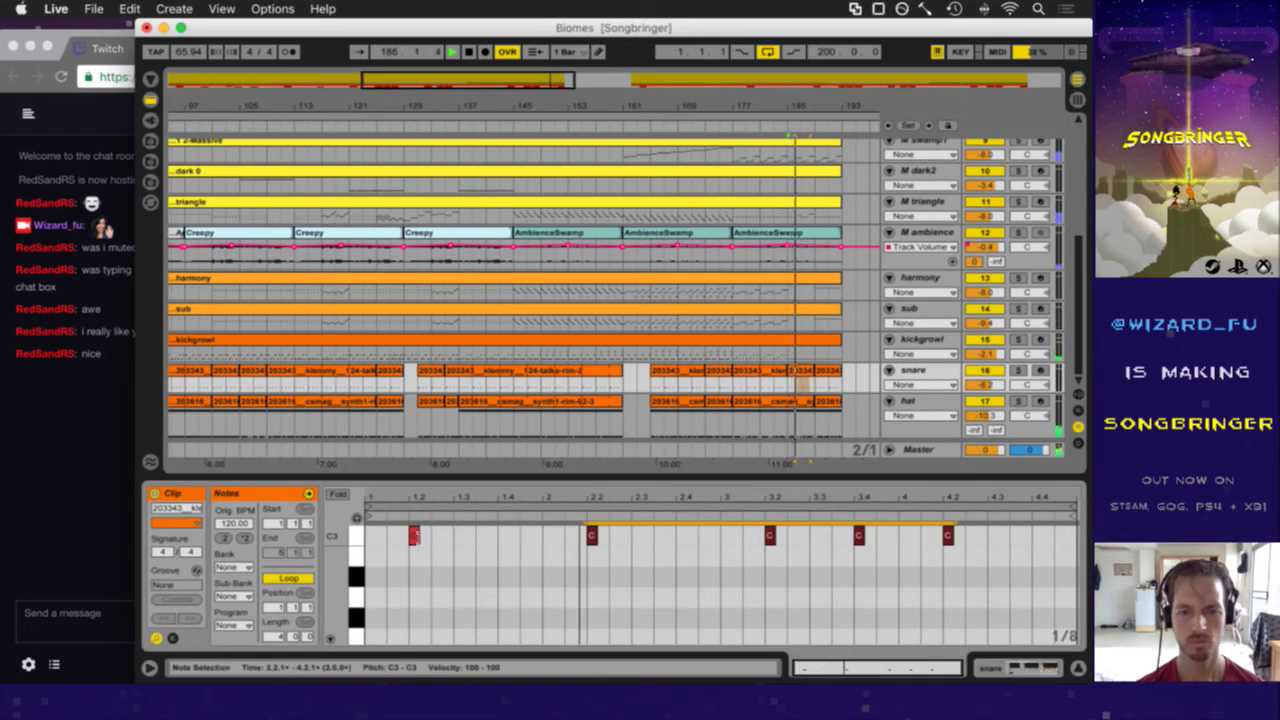
click(413, 537)
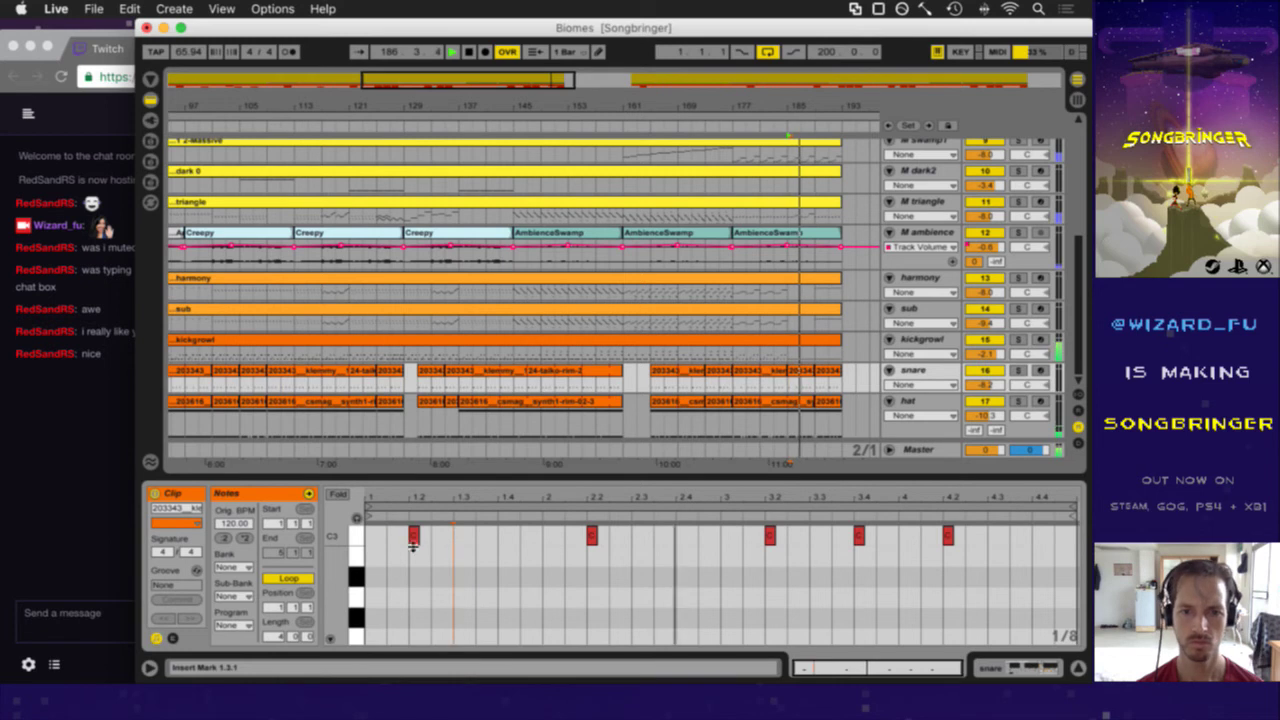
key(super+a)
drag(414, 537, 478, 537)
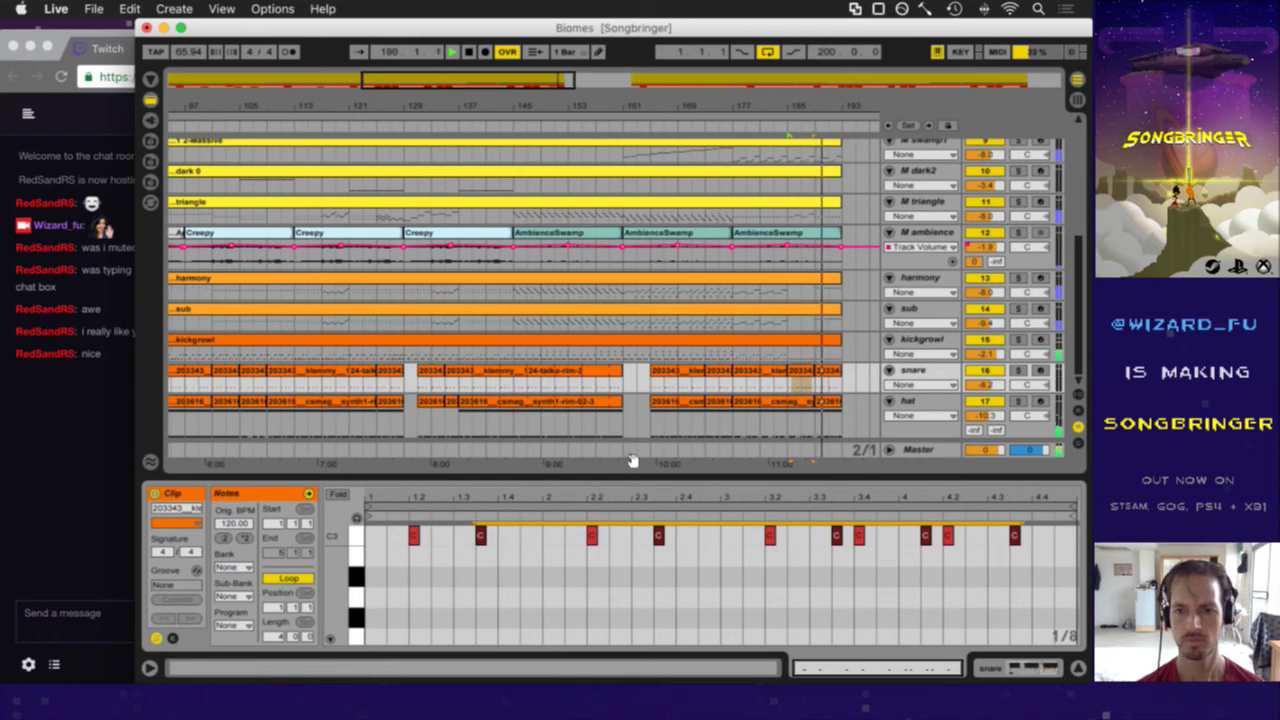
click(826, 374)
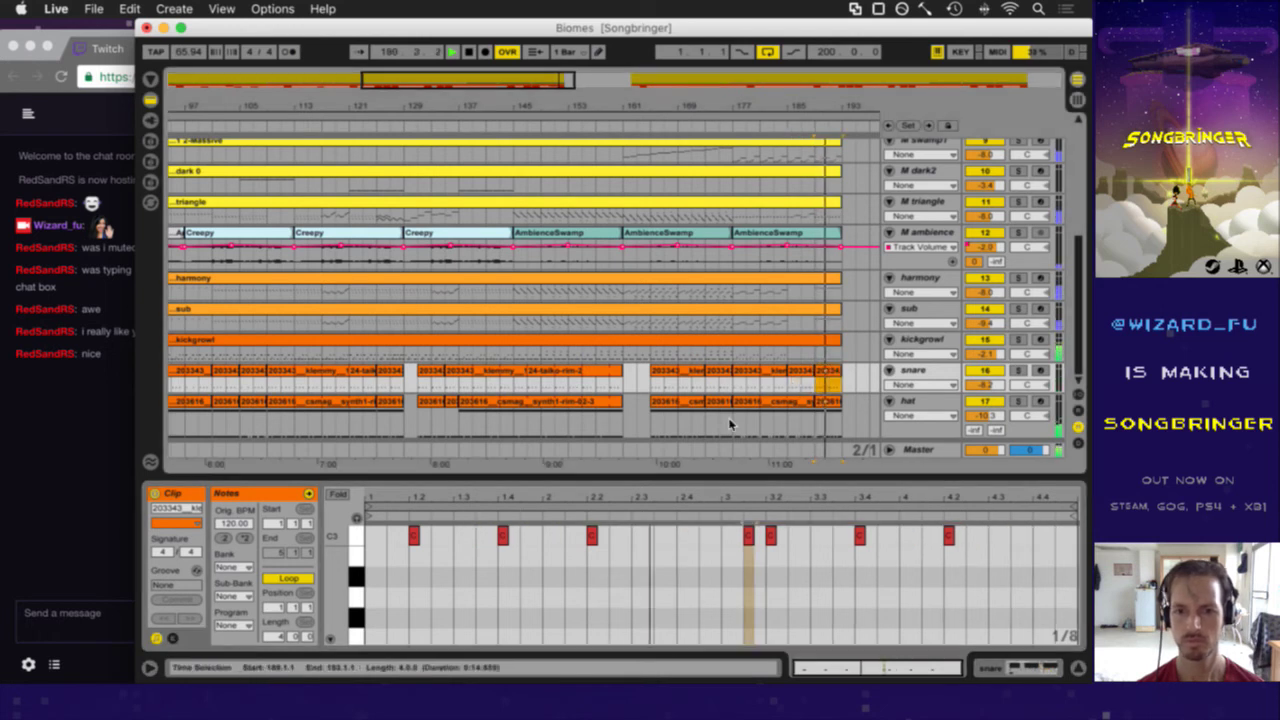
click(798, 374)
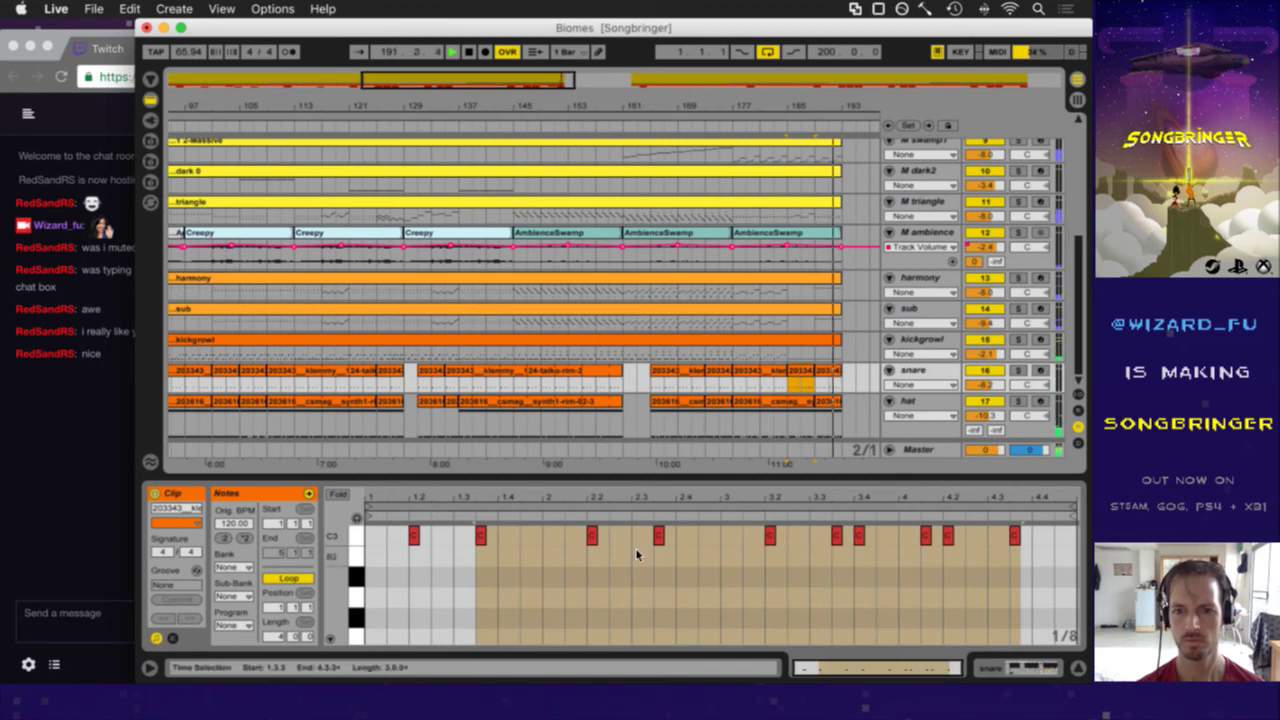
click(634, 560)
key(super+z)
key(super+a)
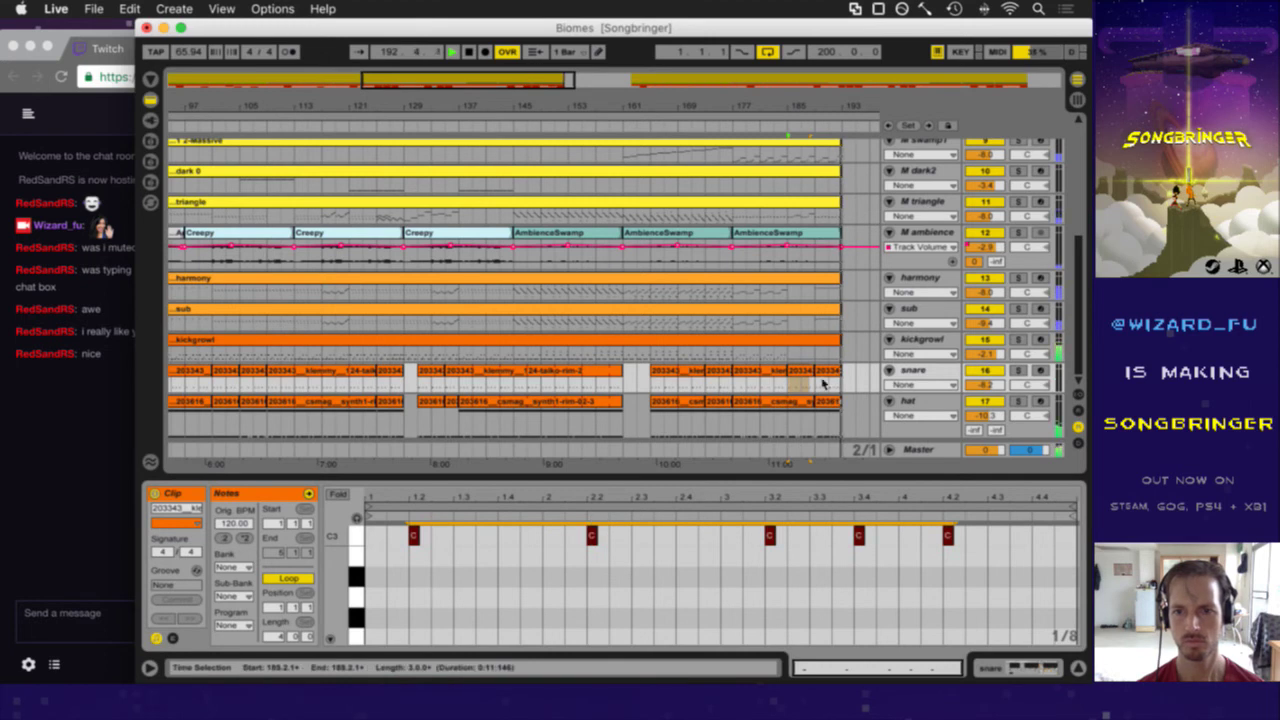
- Set the velocity of all C3 notes in the bar 189 snare clip to 127
click(829, 371)
click(566, 531)
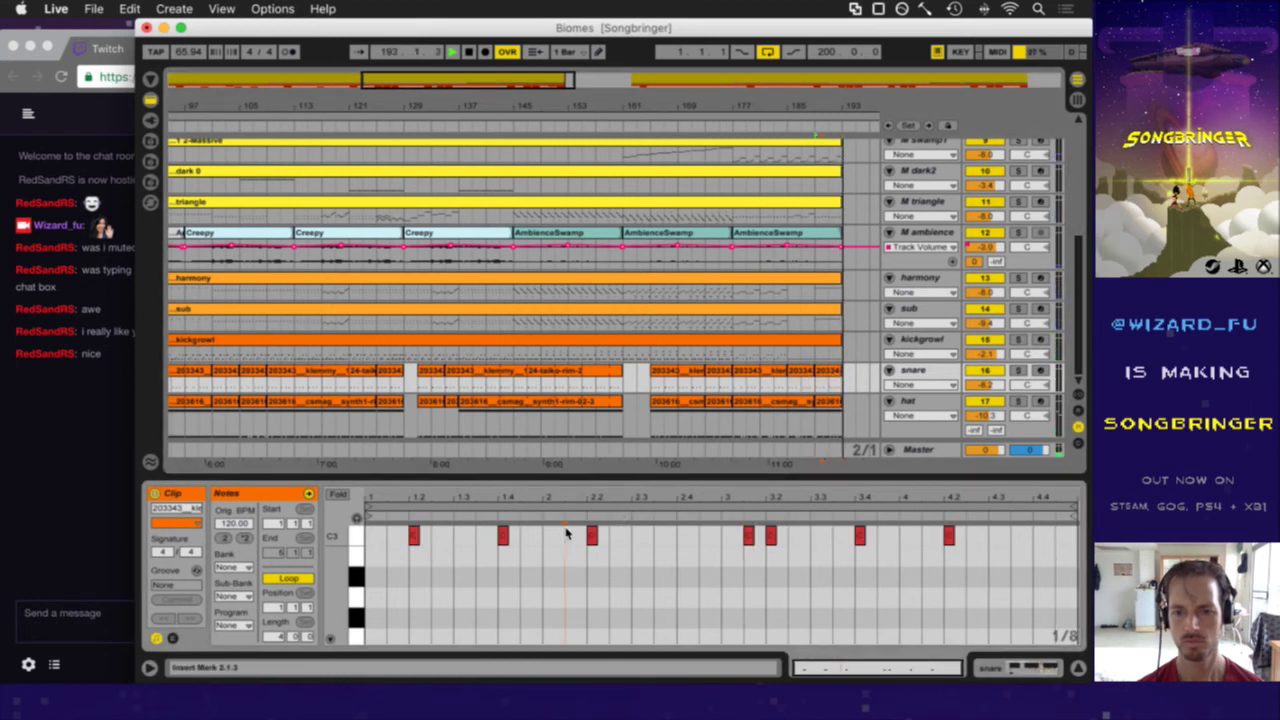
click(359, 537)
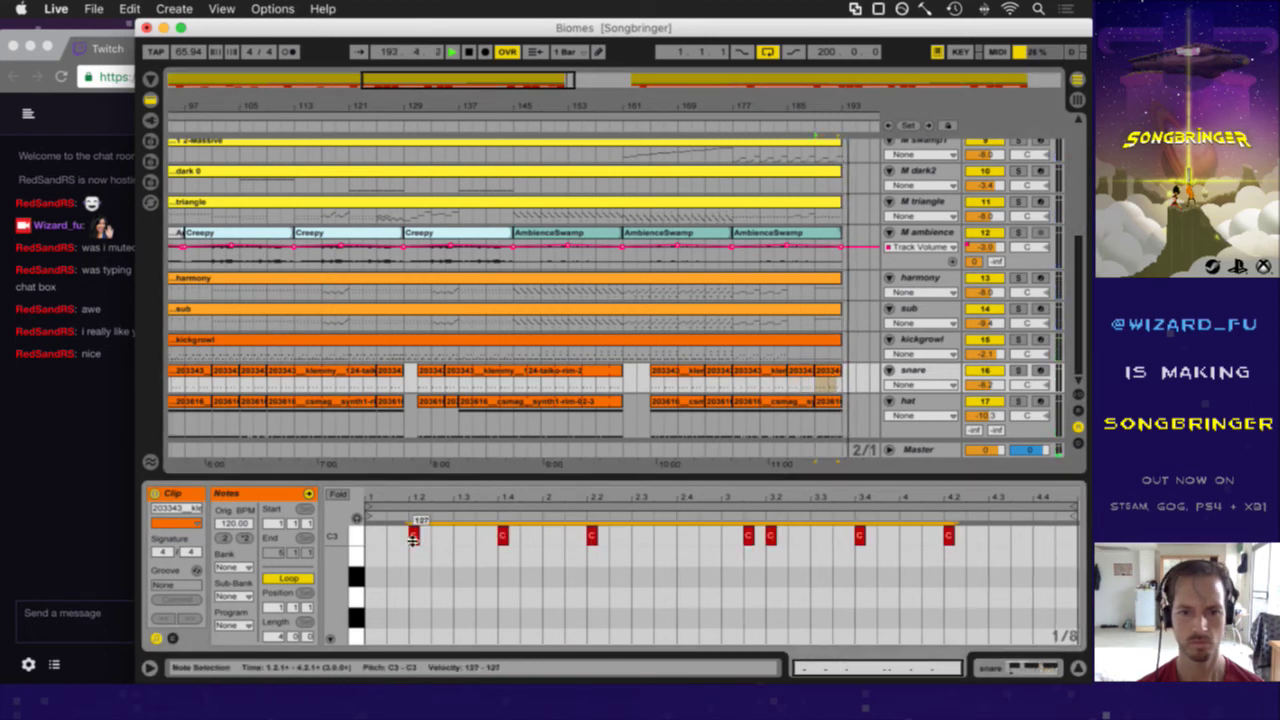
- Set the velocity of all C3 notes in the snare clips at bars 165 and 173 to 127
click(748, 370)
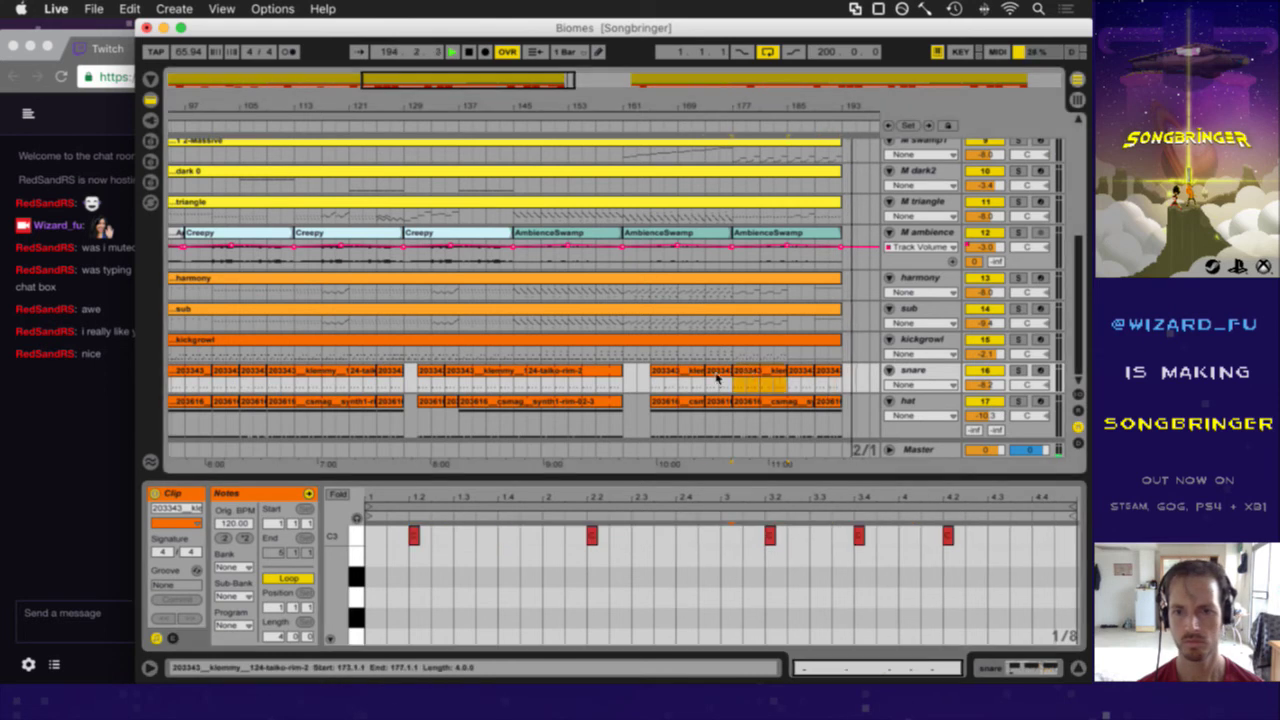
click(716, 377)
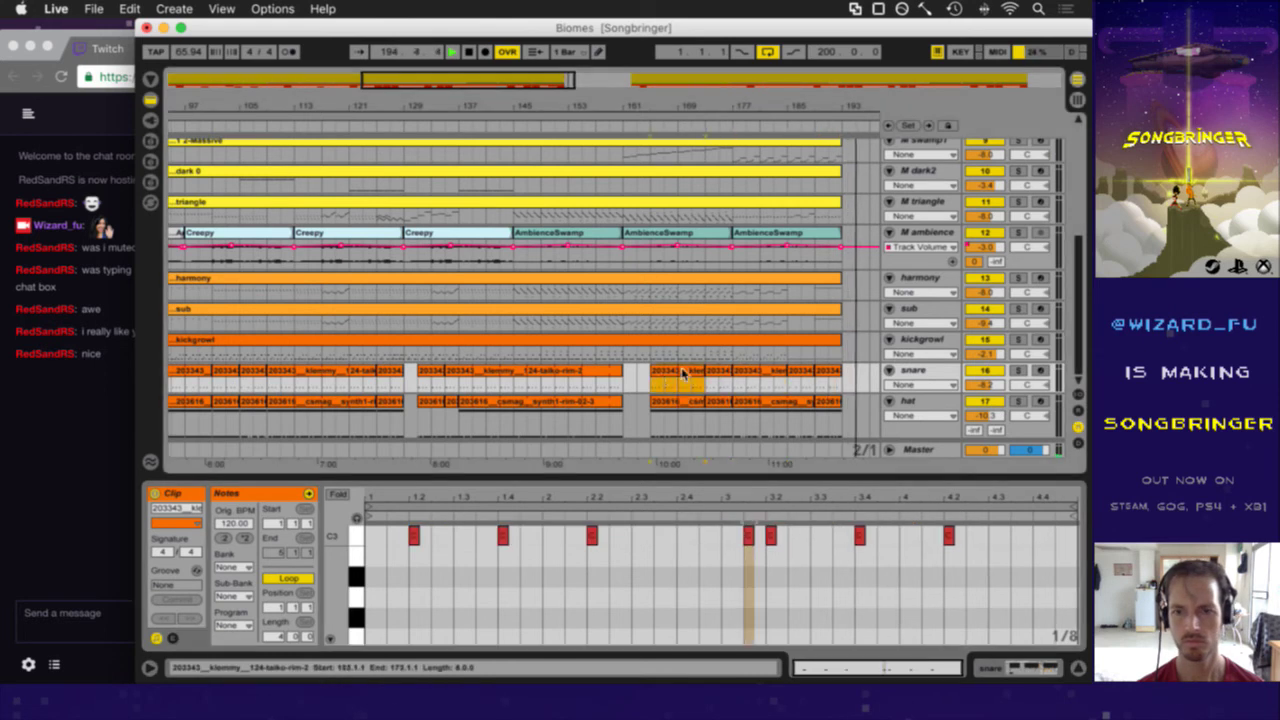
click(372, 538)
key(super+a)
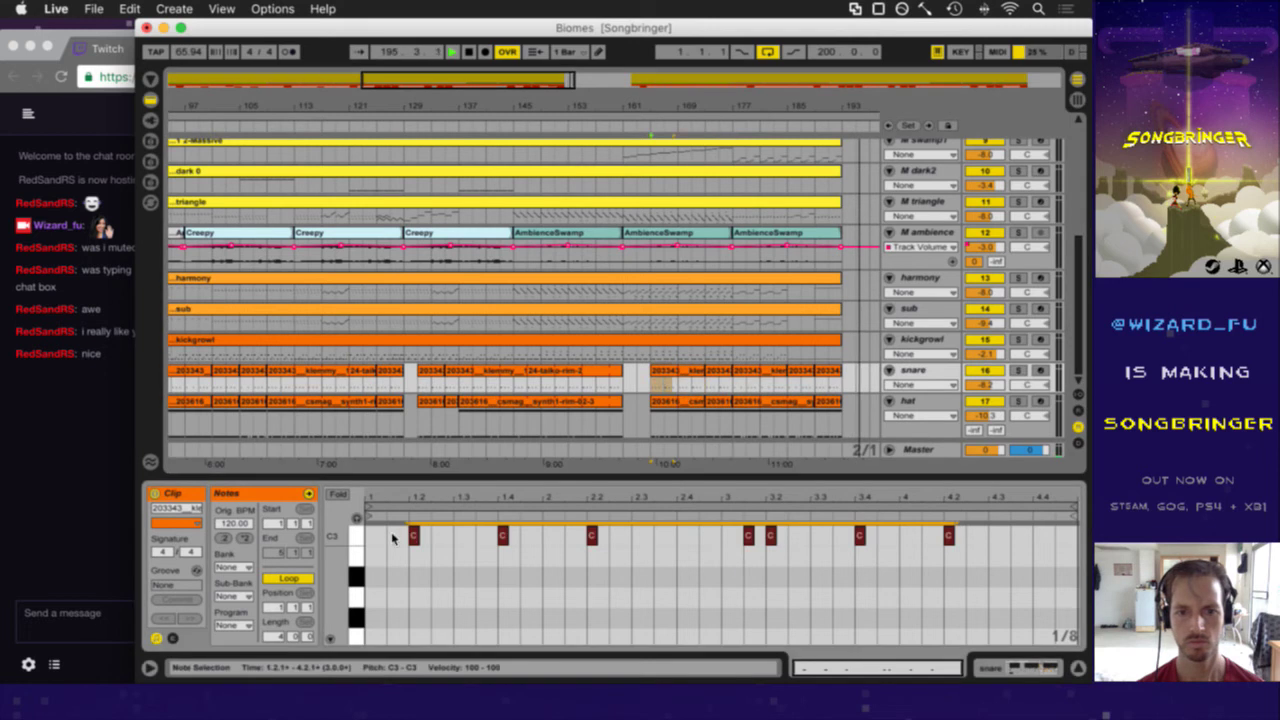
click(725, 374)
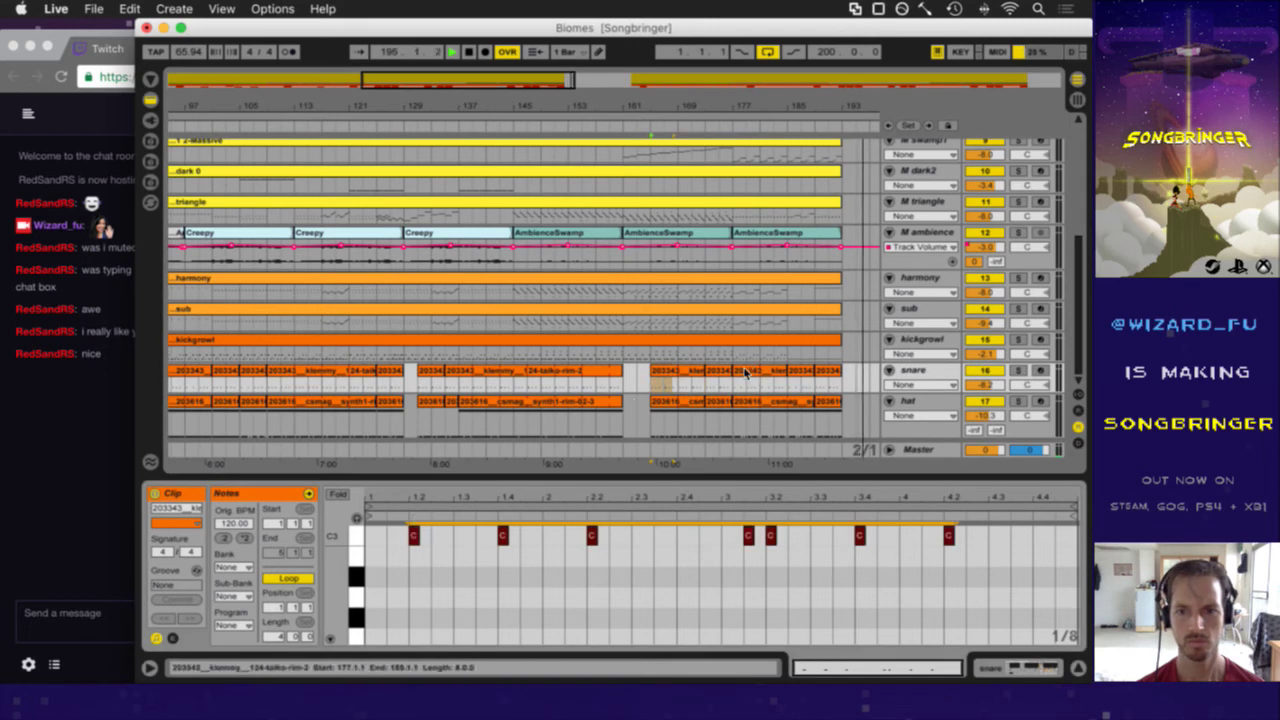
click(368, 541)
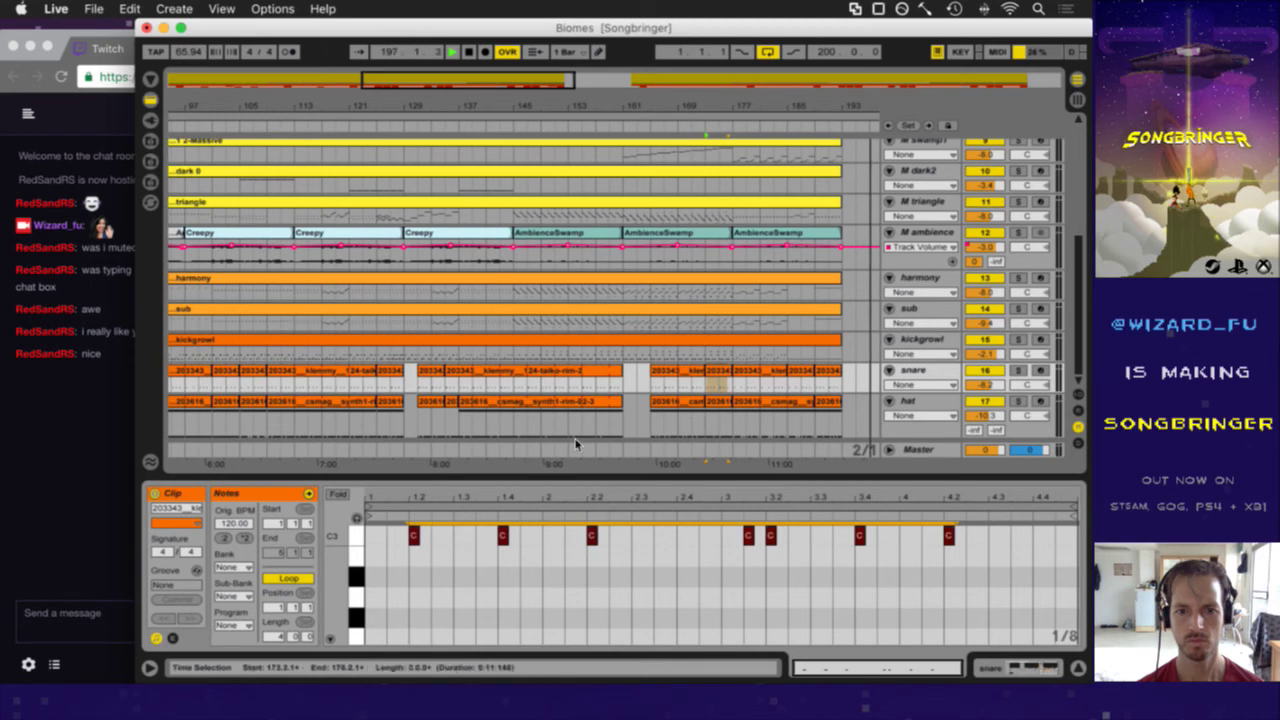
- Open the bar 177 snare clip, save the project, and play the arrangement from bar 165
click(749, 372)
click(748, 370)
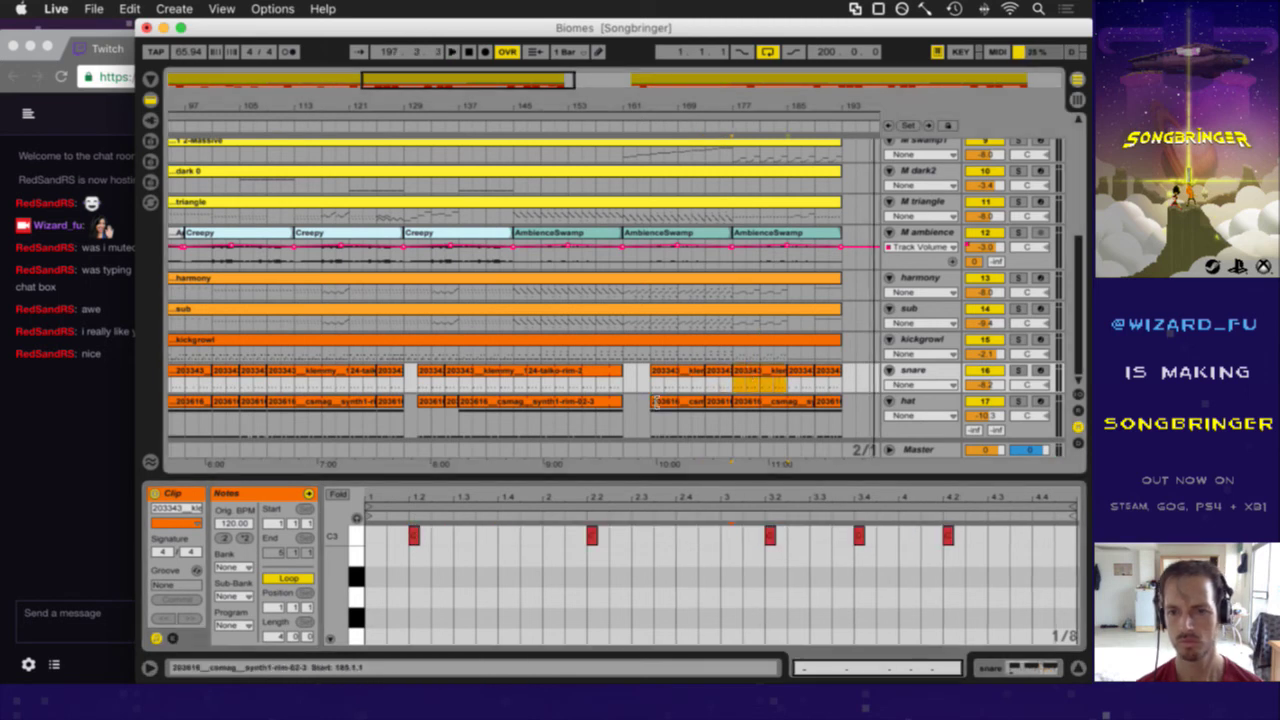
key(super+s)
click(653, 392)
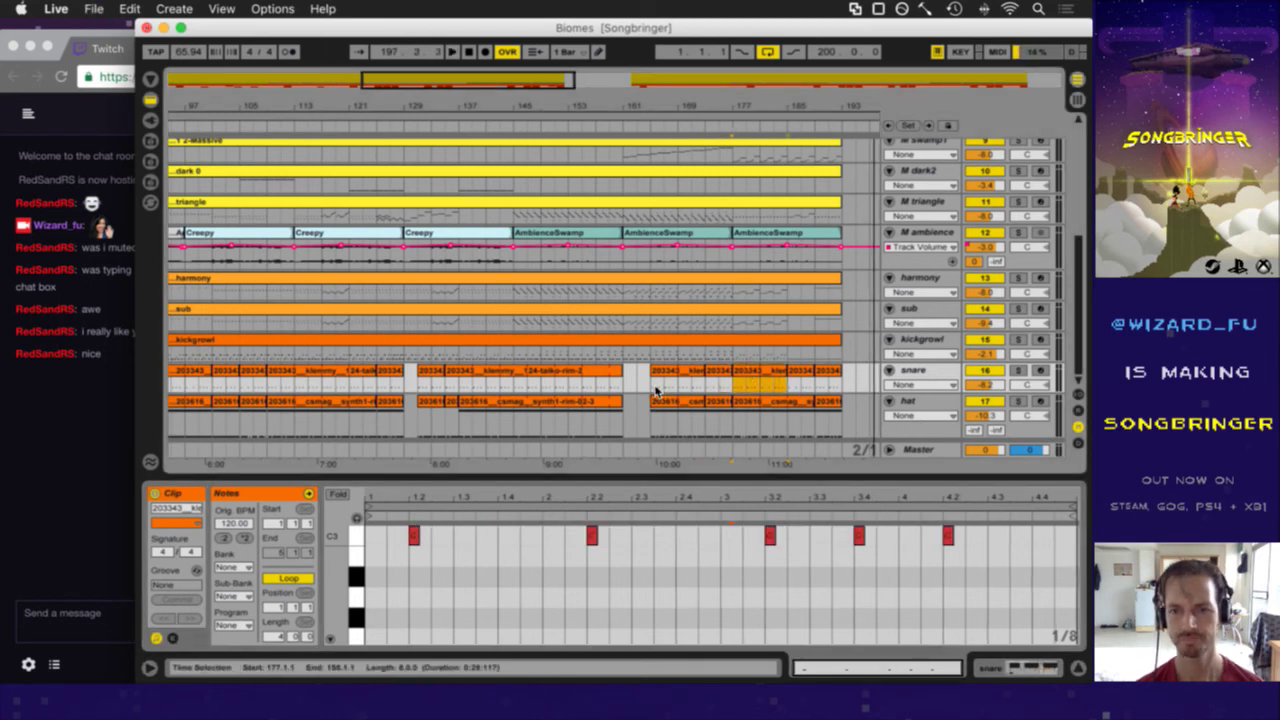
key(space)
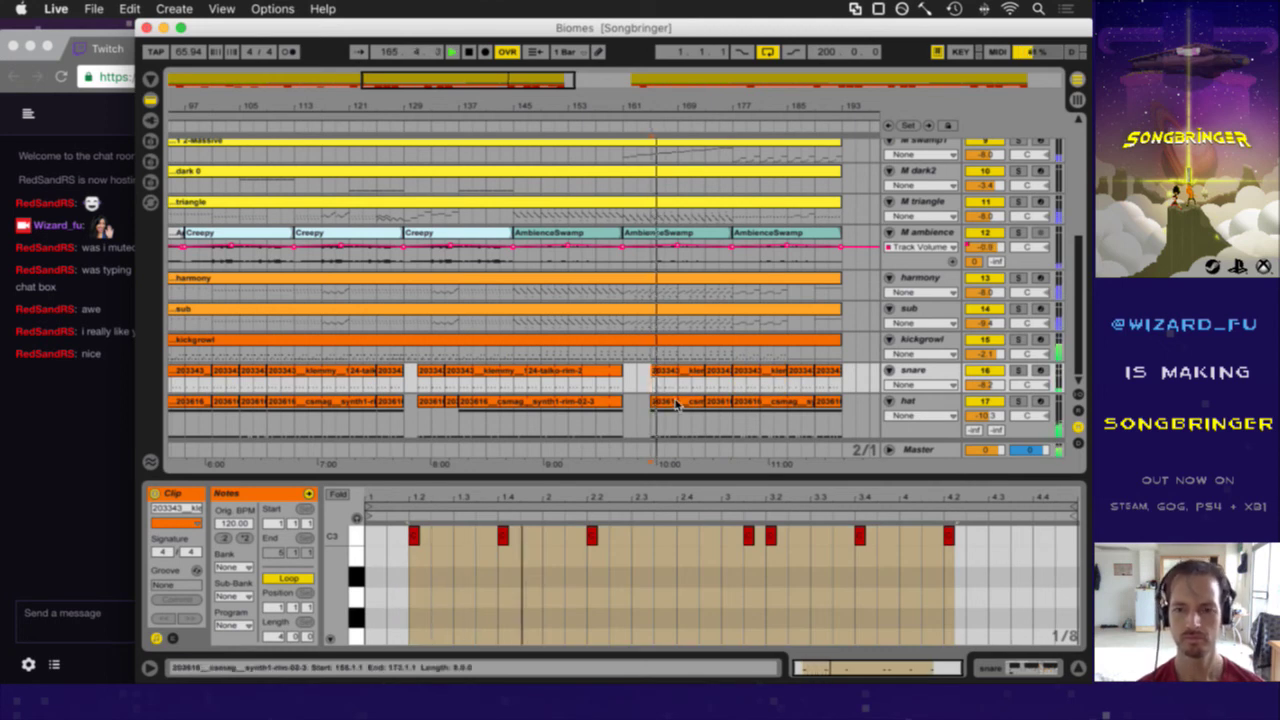
- Adjust the velocity of all C3 notes in the snare clips at bars 135 and 131
click(589, 376)
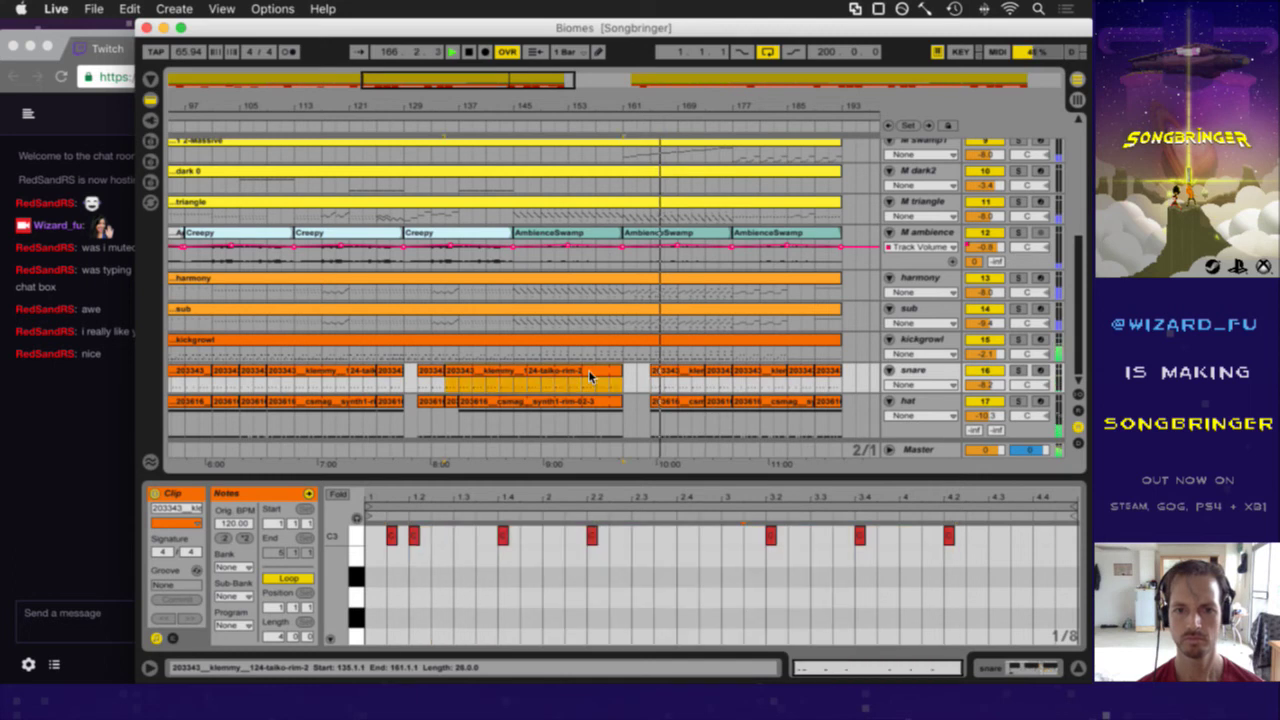
click(359, 537)
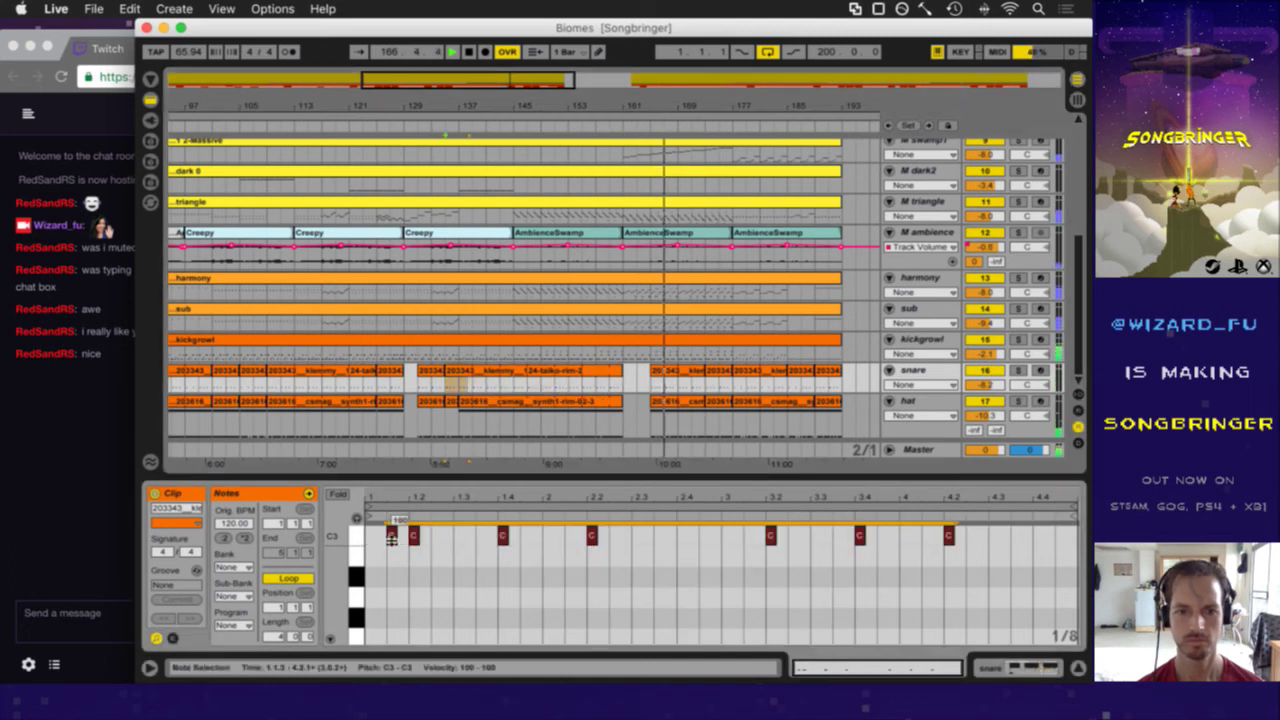
click(432, 375)
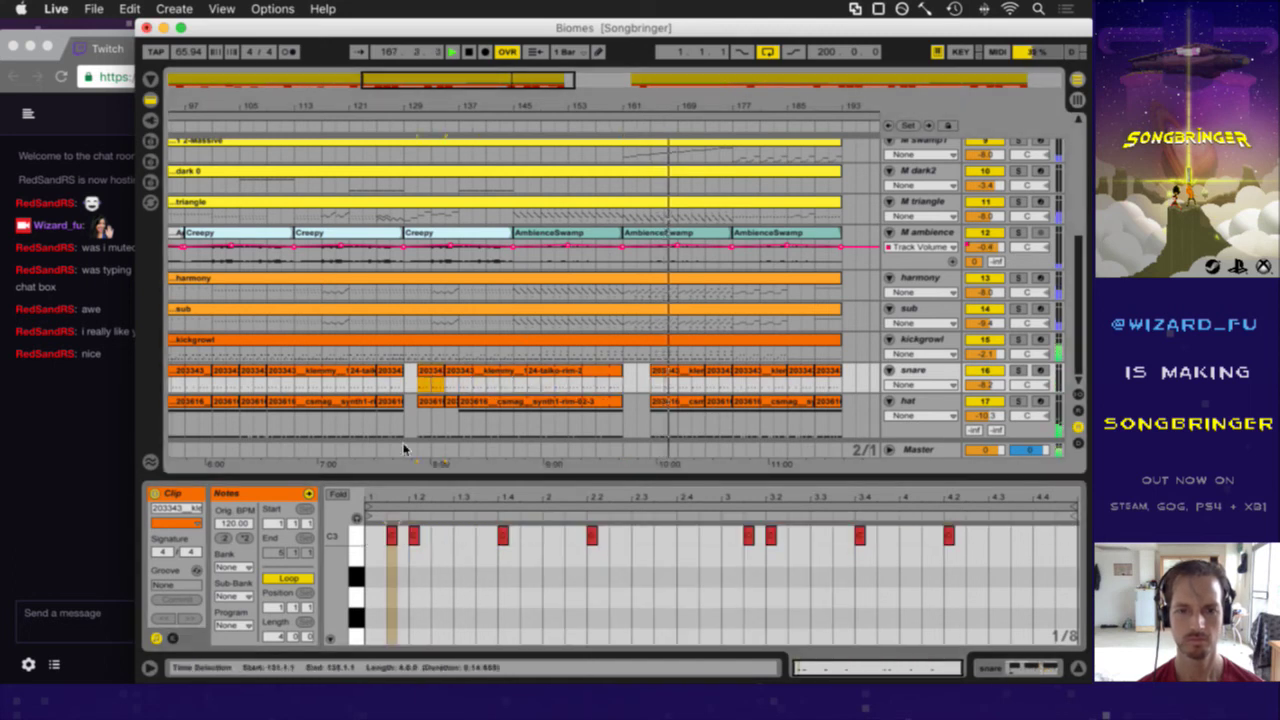
click(357, 535)
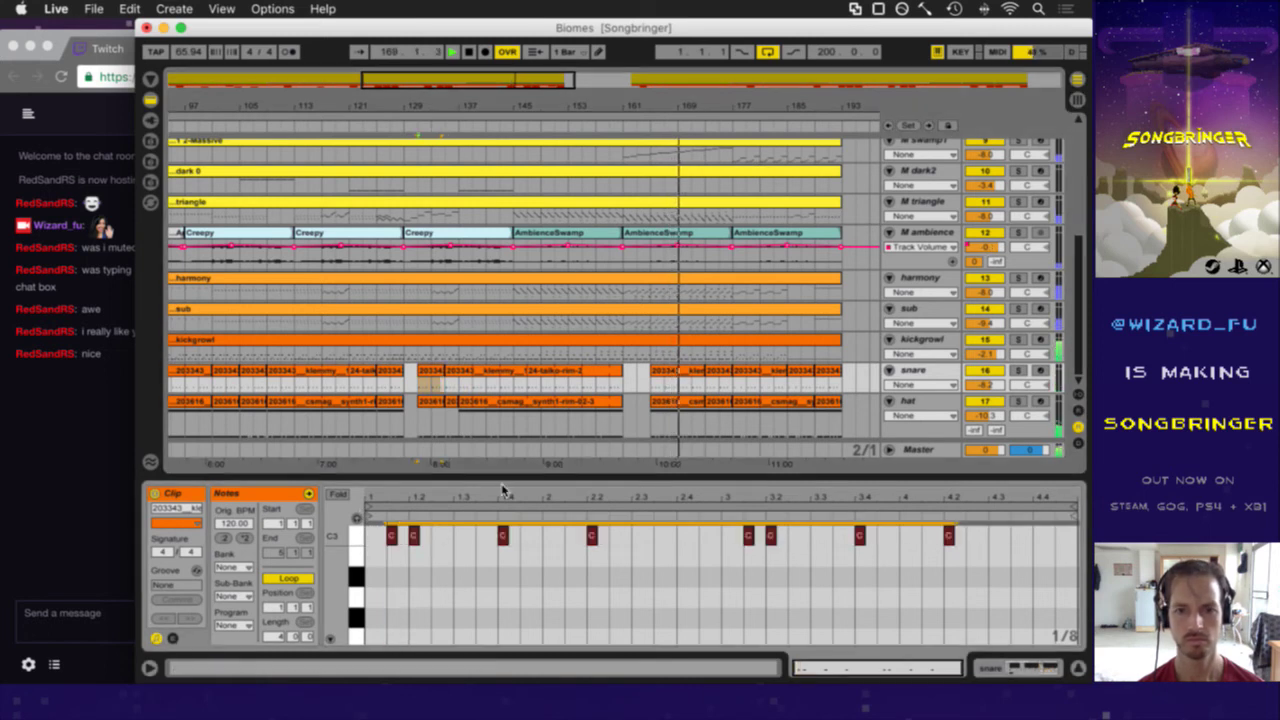
- Slightly lower the velocity of the C3 notes at 1.4.1, 3.2.1 and 4.2.1 in the bar 165 snare clip
click(683, 374)
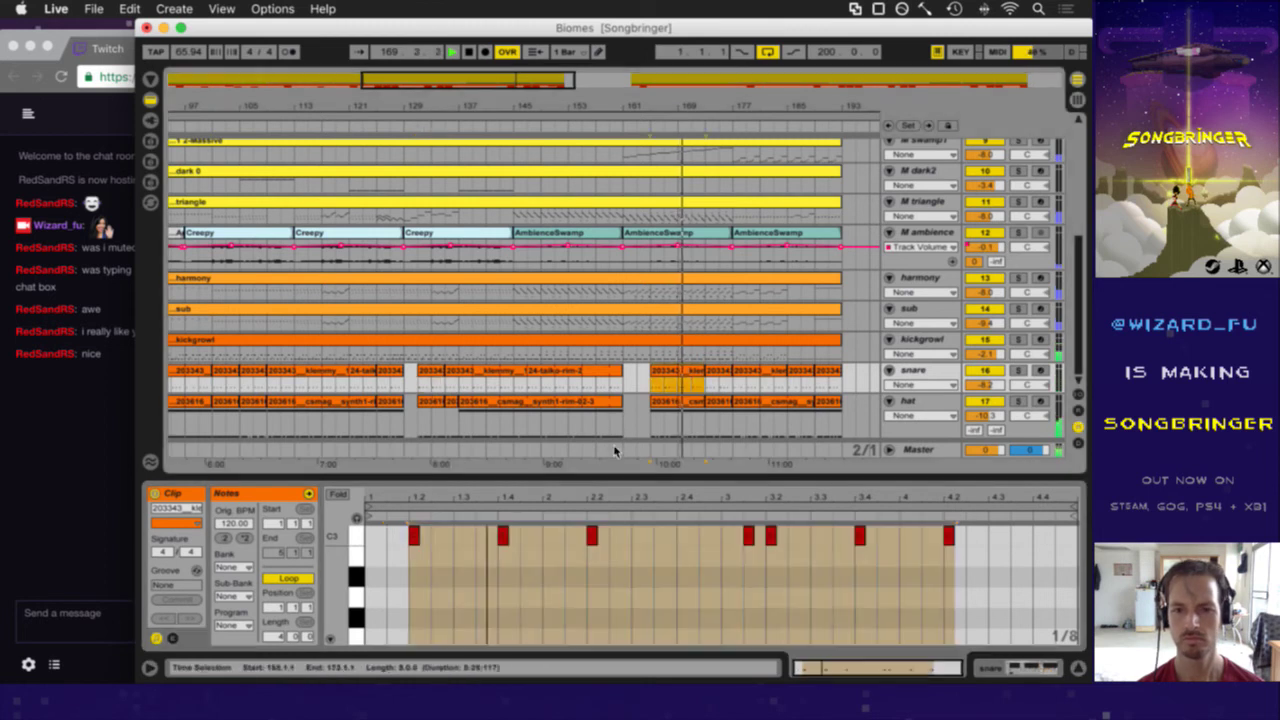
click(503, 536)
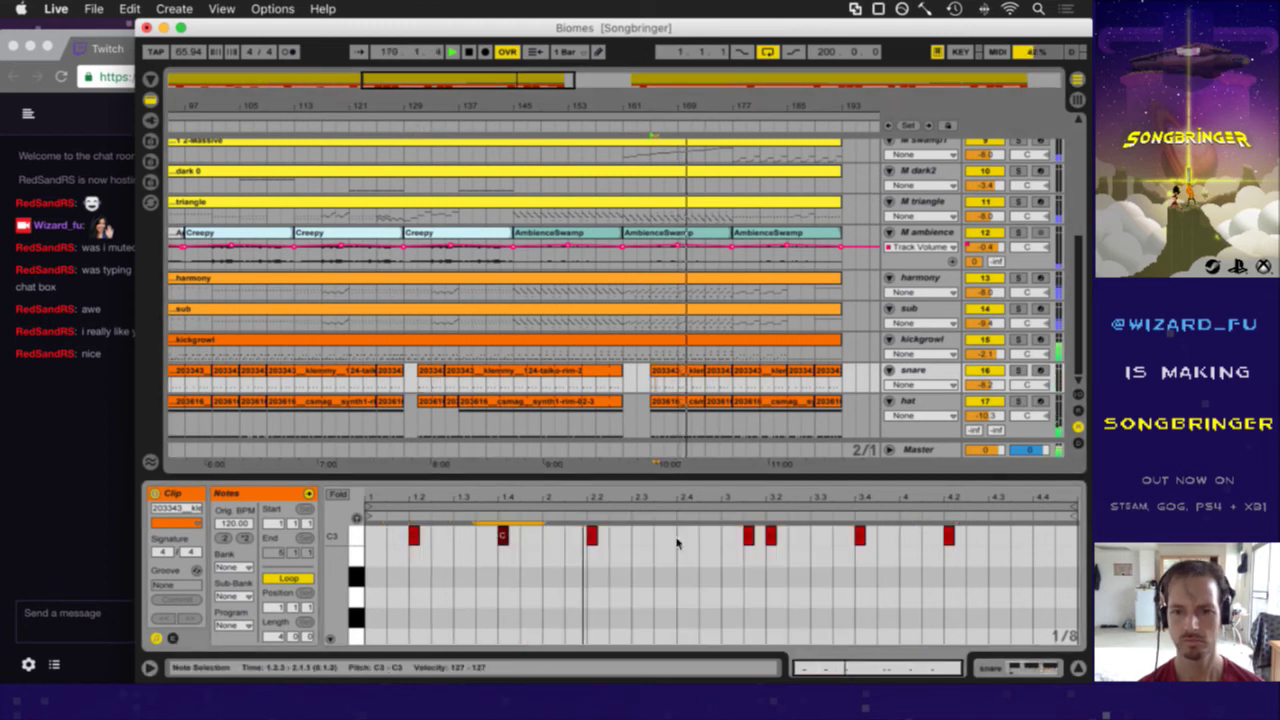
shift+click(771, 536)
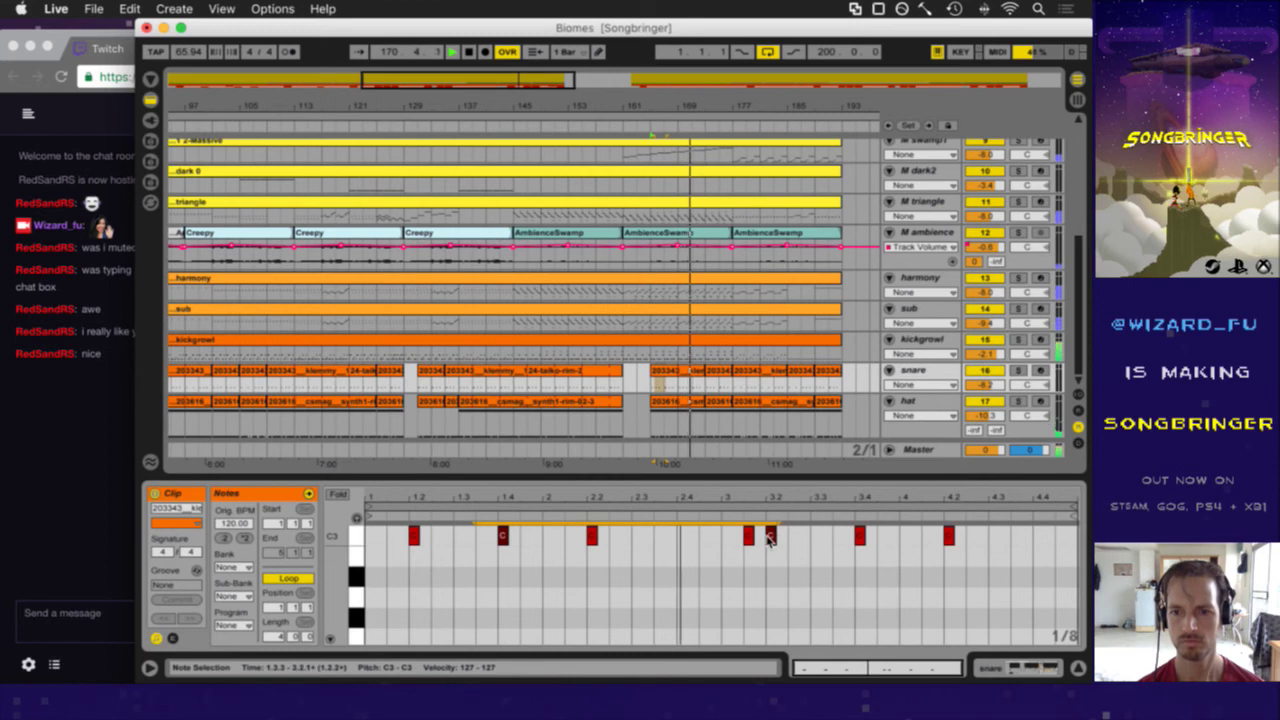
shift+click(948, 537)
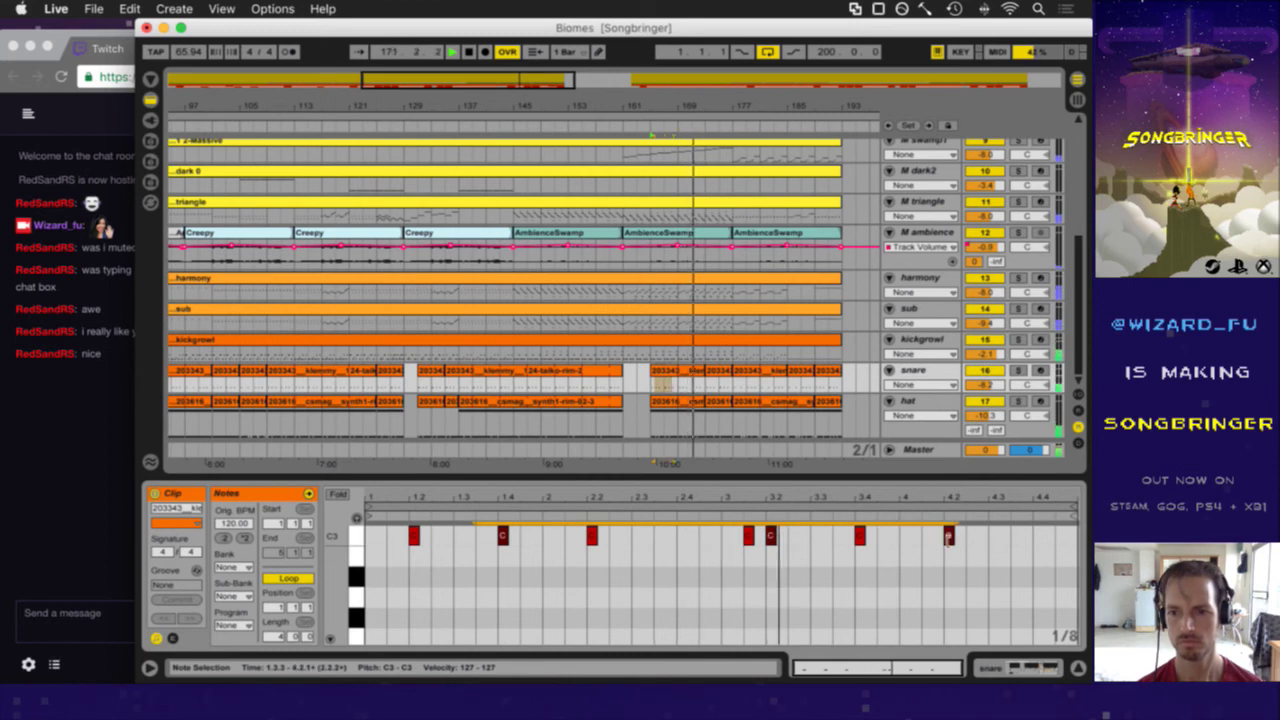
drag(948, 535, 949, 540)
- Lower the velocity of the C3 notes at 1.4.1, 3.2.1 and 4.2.1 in the bar 173 snare clip to 107
click(722, 379)
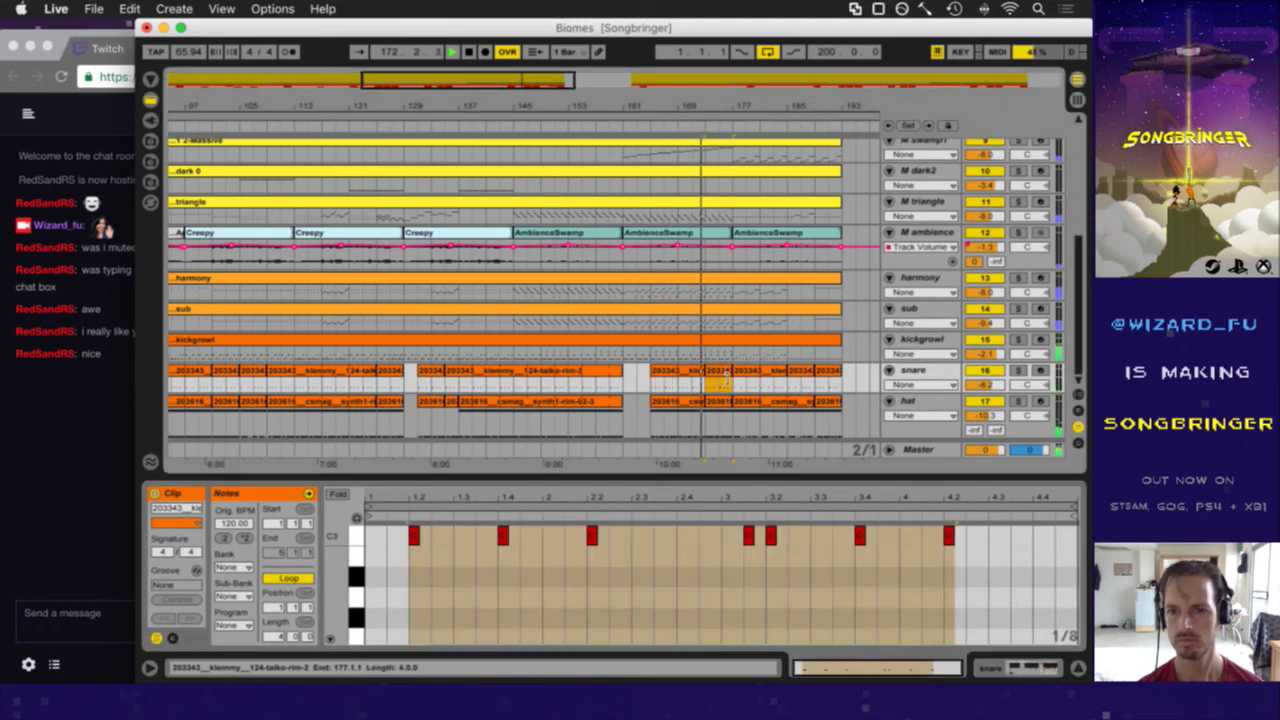
click(503, 536)
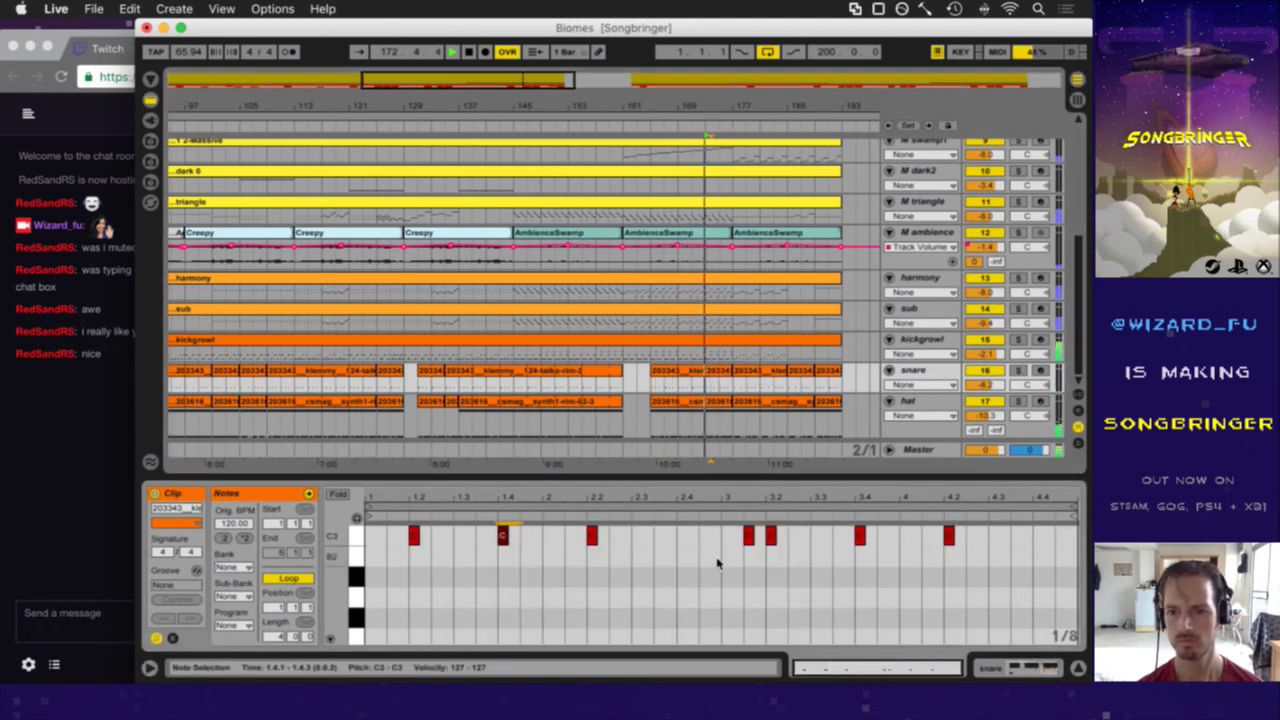
shift+click(770, 536)
shift+click(949, 536)
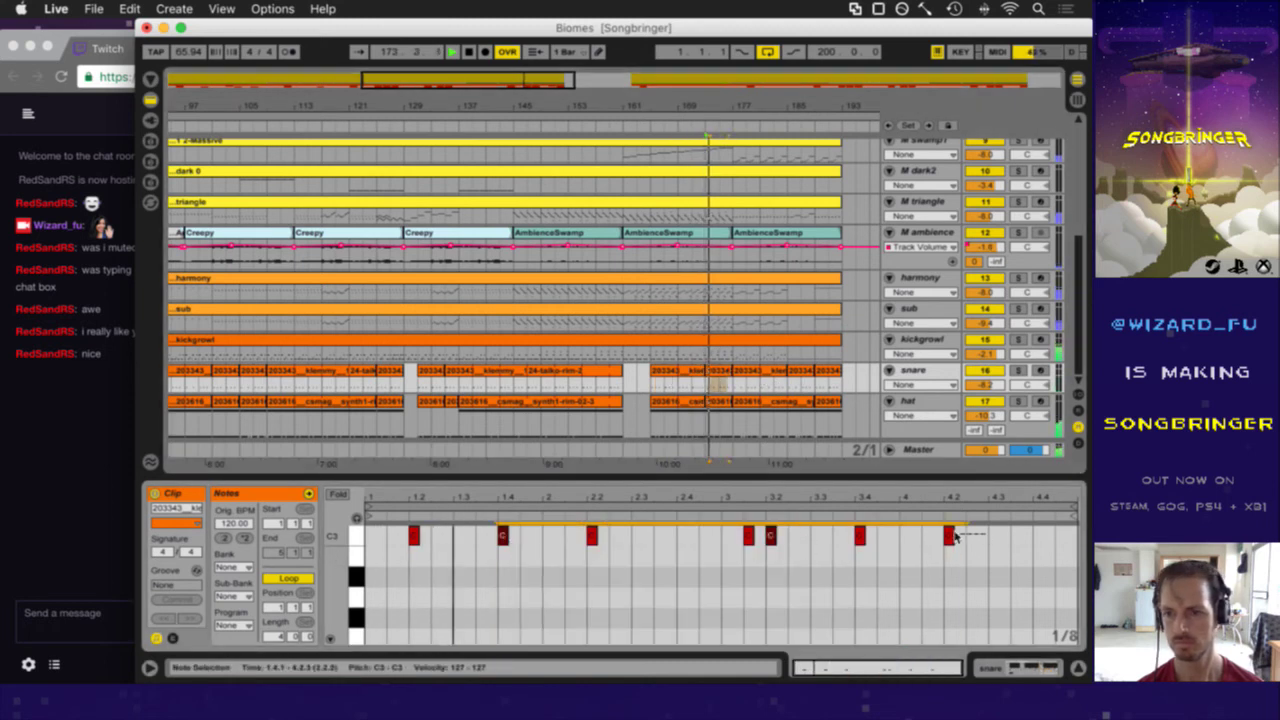
drag(951, 537, 949, 537)
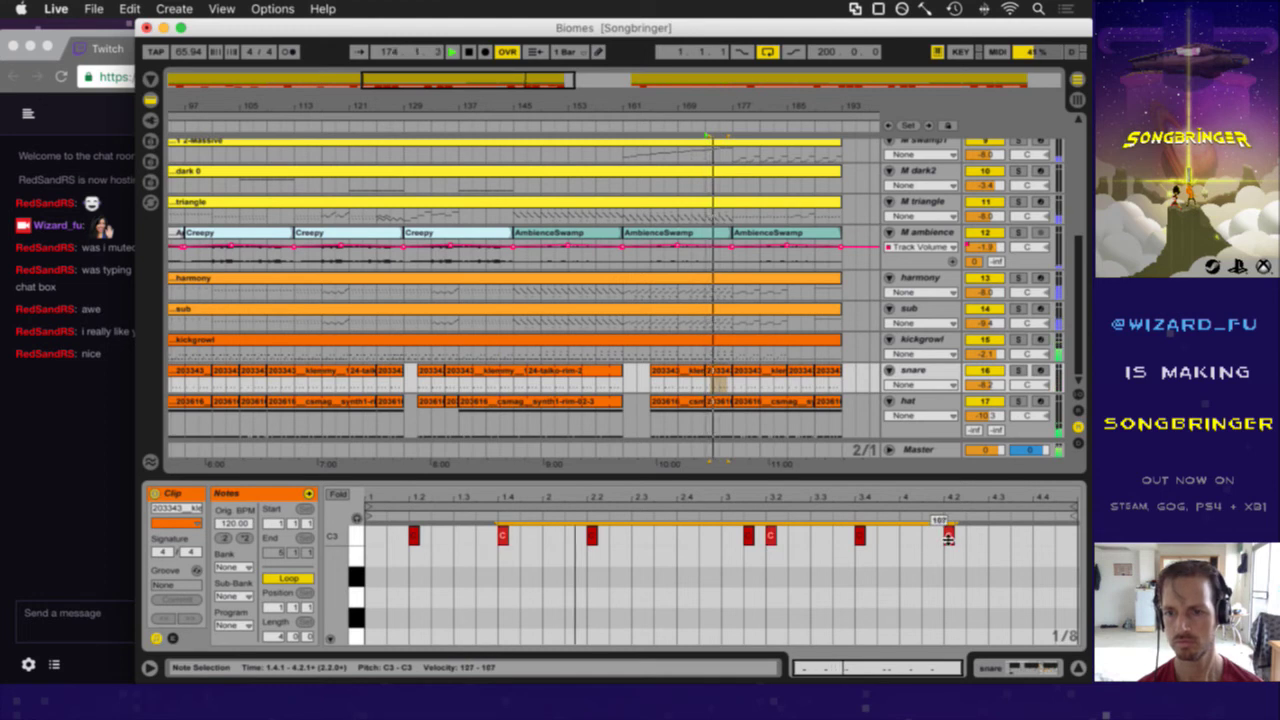
- Lower the velocity of the C3 notes at 2.2.1 and 3.4.1 in the bar 177 snare clip to 90
click(755, 373)
click(592, 536)
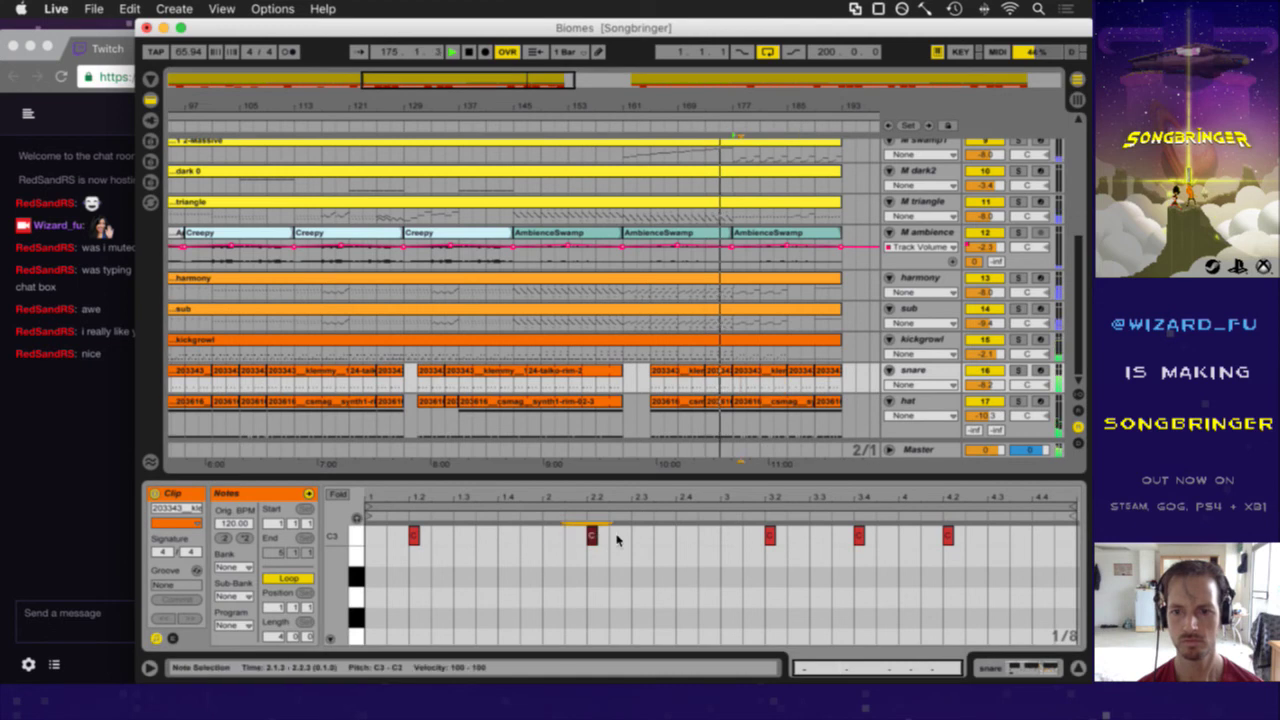
drag(814, 541, 876, 540)
shift+click(577, 541)
click(592, 537)
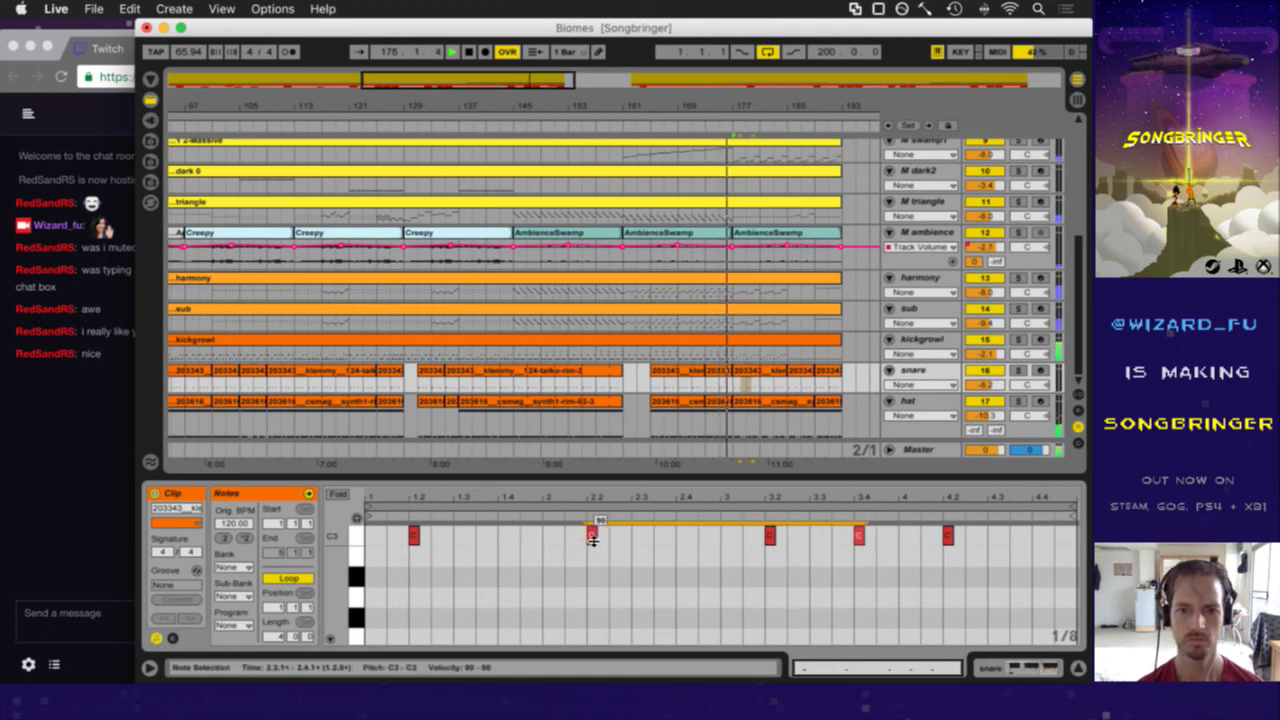
- Raise the velocity of the C3 notes at 1.2.1, 3.2.1 and 4.2.1 in the bar 177 snare clip
drag(455, 527, 386, 534)
drag(751, 534, 786, 539)
drag(924, 535, 972, 532)
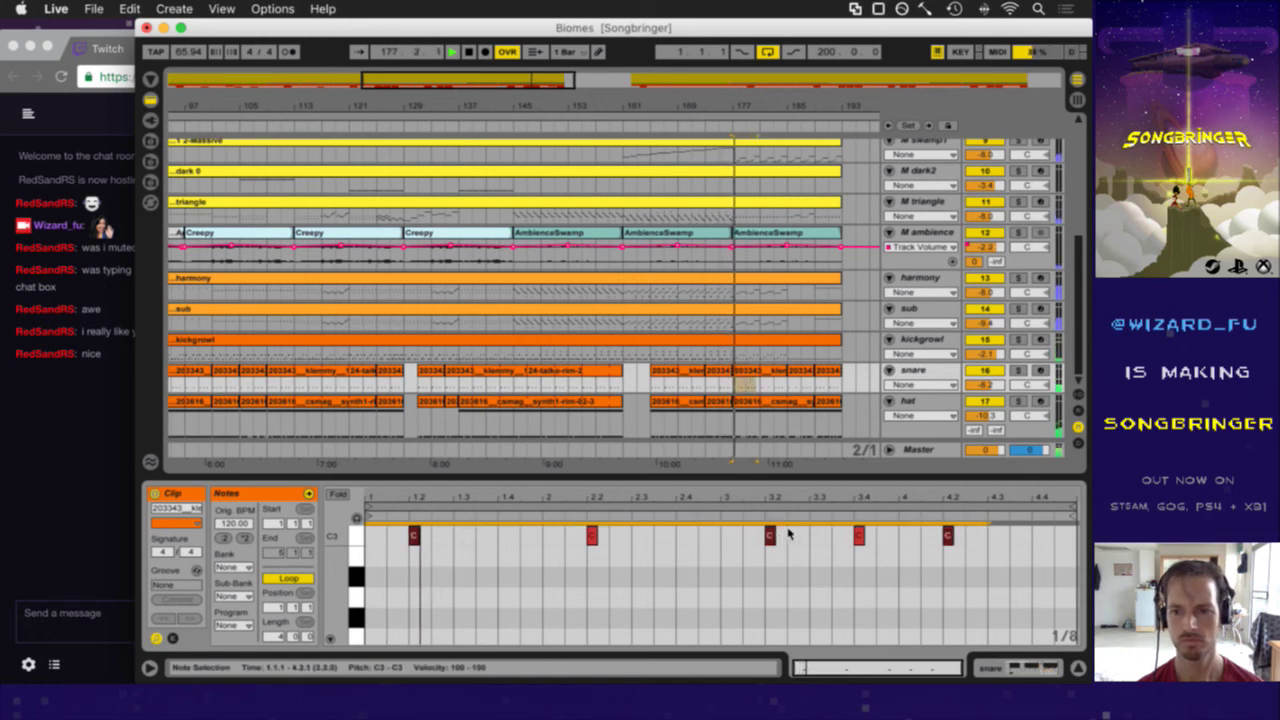
drag(770, 535, 769, 510)
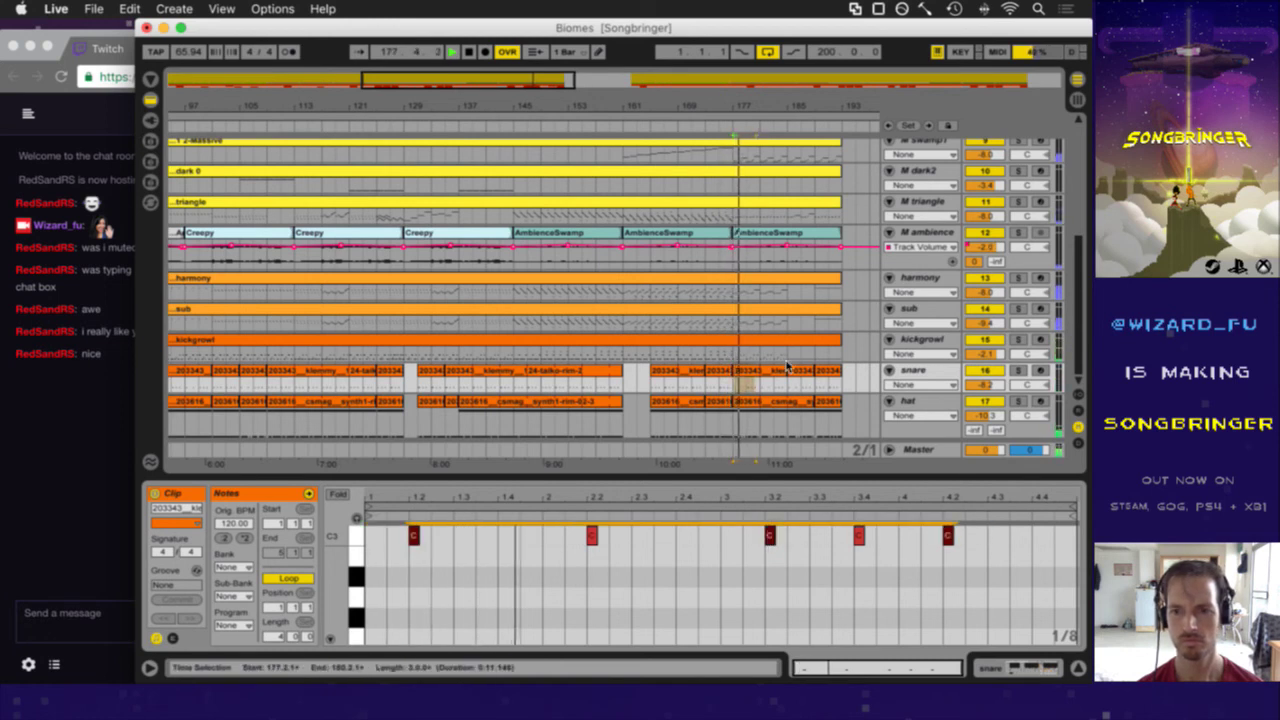
- Add C3 notes at 1.4.1 and 2.4.1 in the bar 177 snare clip
click(413, 536)
double_click(500, 536)
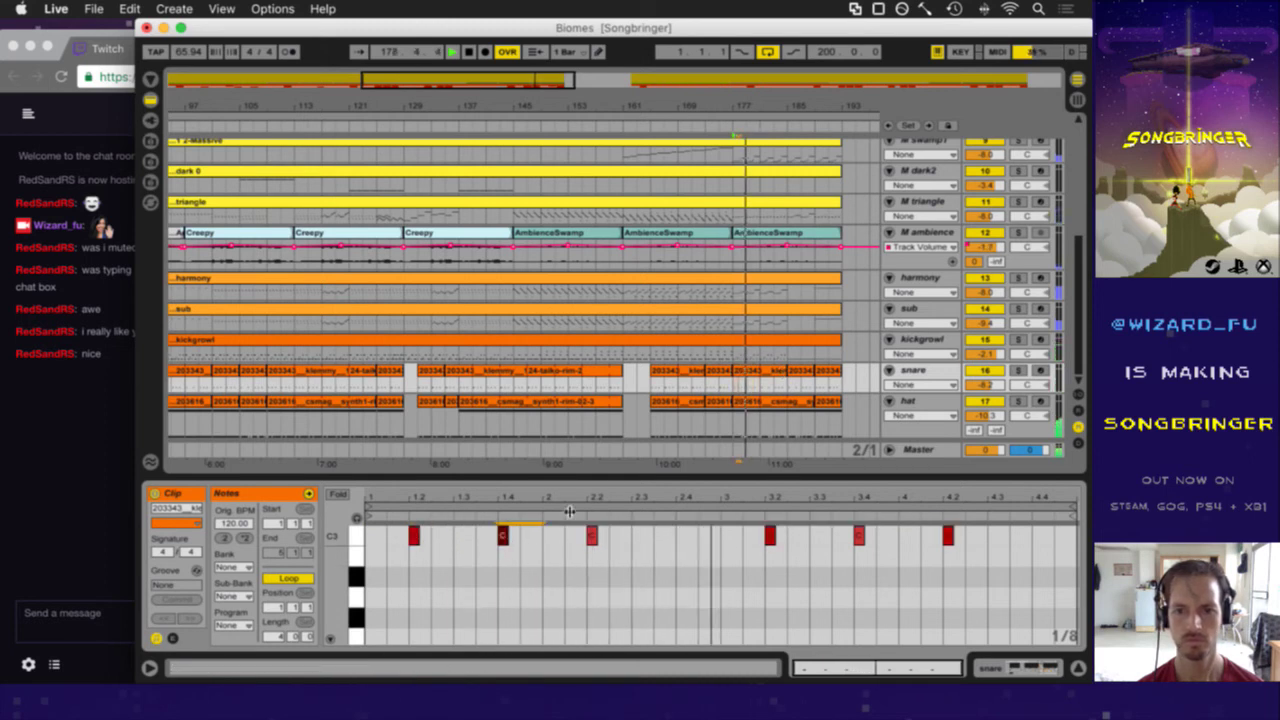
double_click(678, 536)
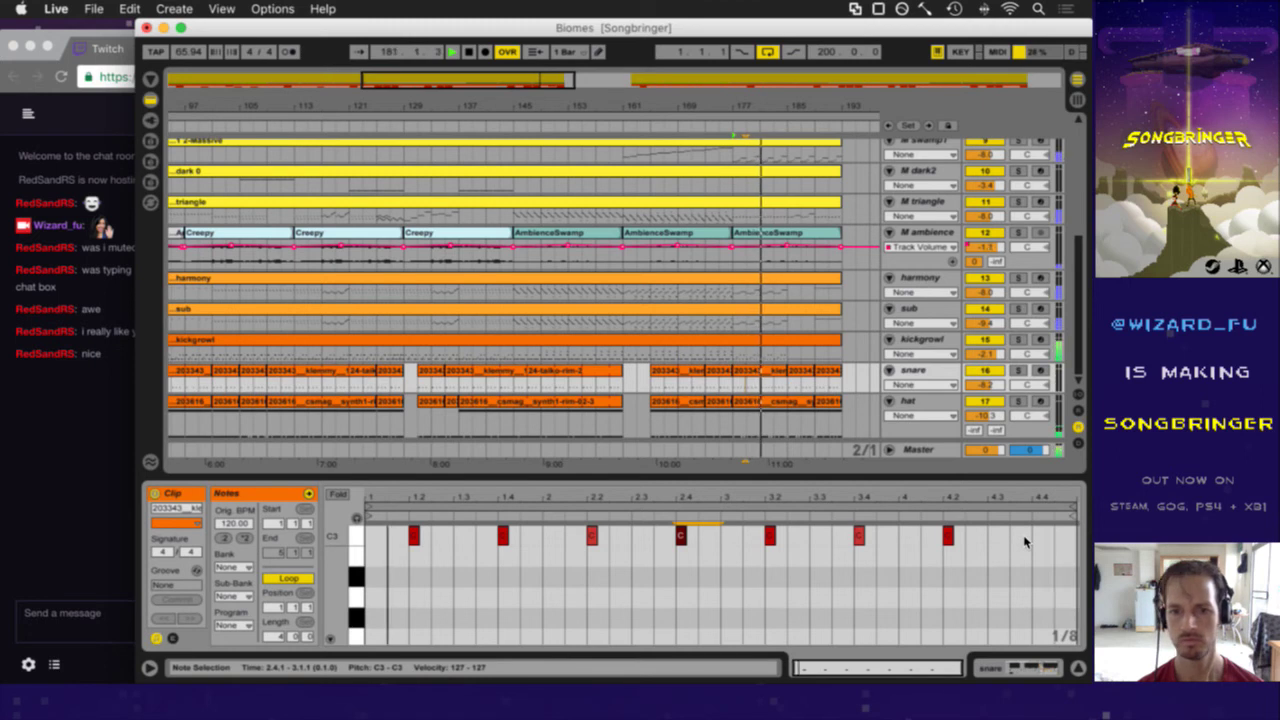
- In the bar 185 snare clip, copy the C3 note at 1.2.1 to 1.4.1, 2.4.1 and 4.4.1
click(801, 377)
click(590, 550)
click(413, 536)
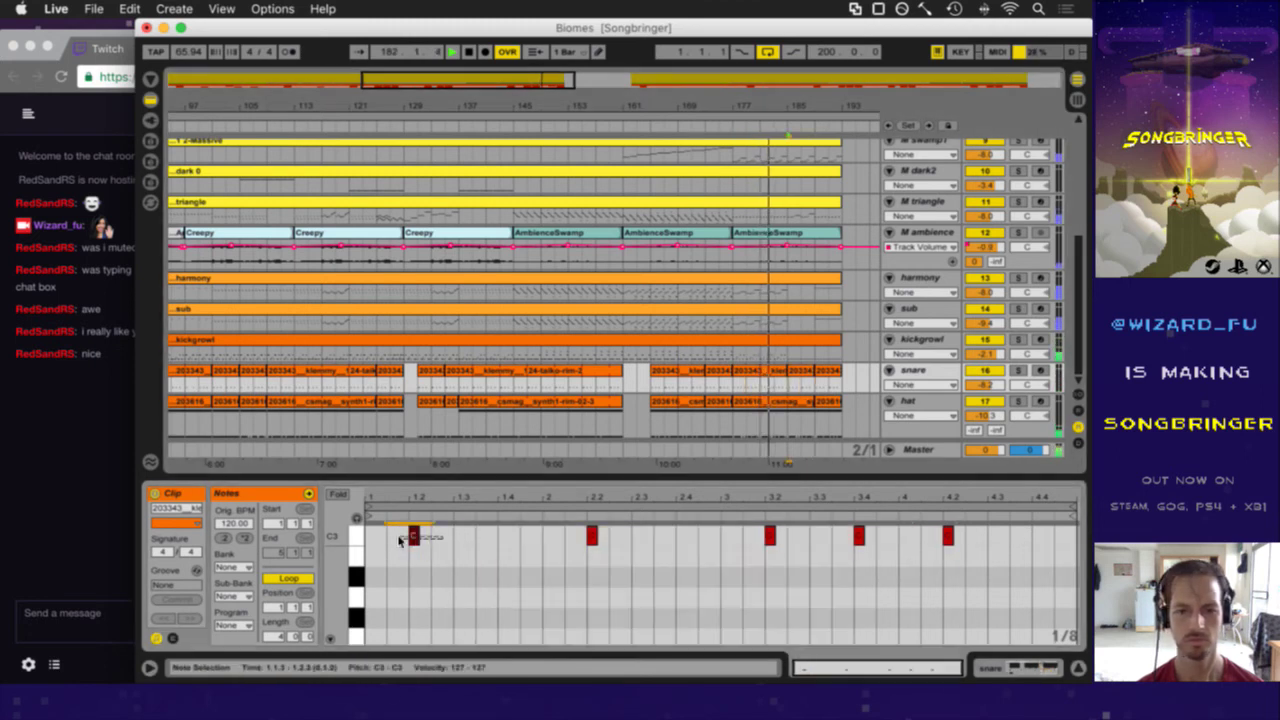
click(355, 538)
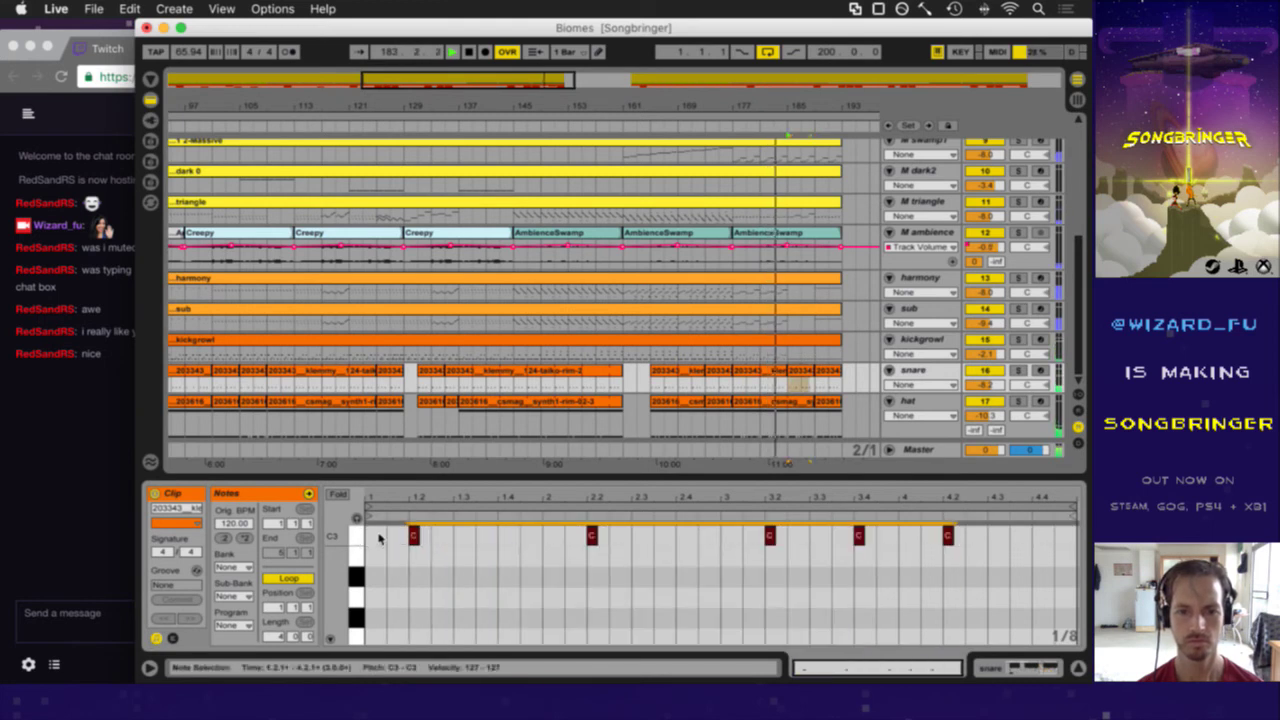
click(413, 538)
key(super+c)
click(502, 538)
key(super+v)
click(684, 539)
key(super+v)
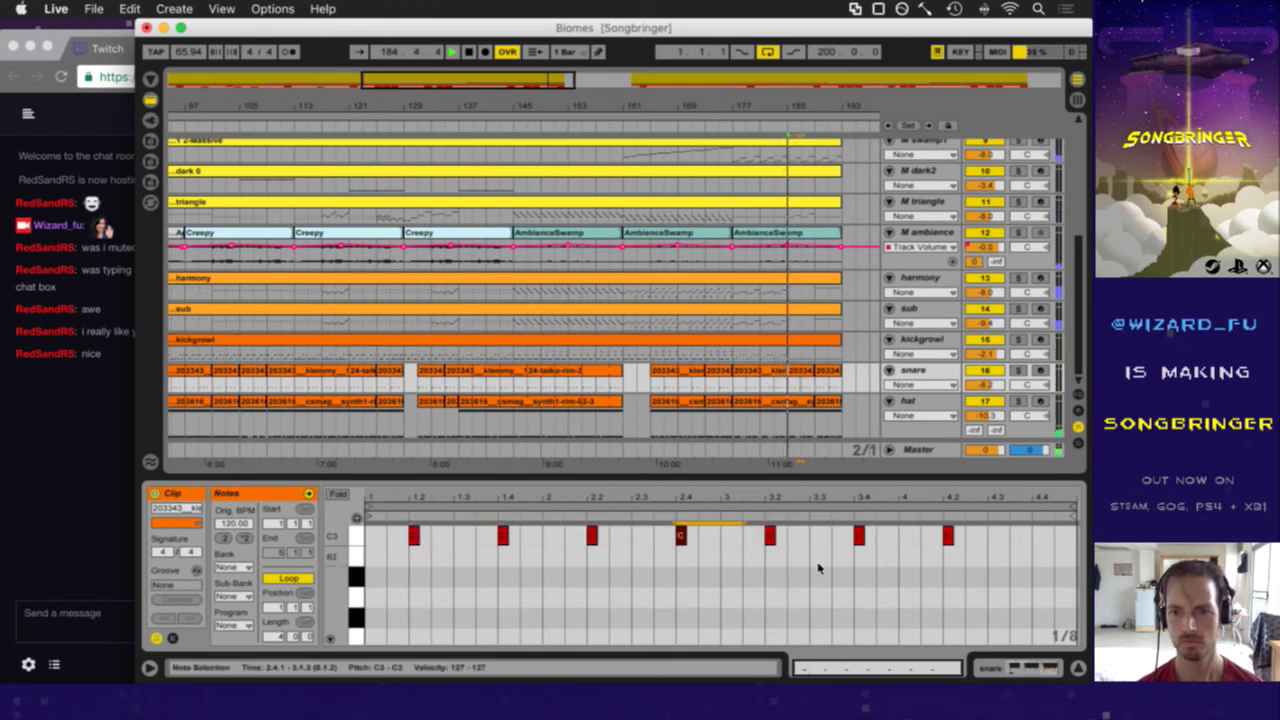
click(990, 535)
click(1034, 537)
key(super+v)
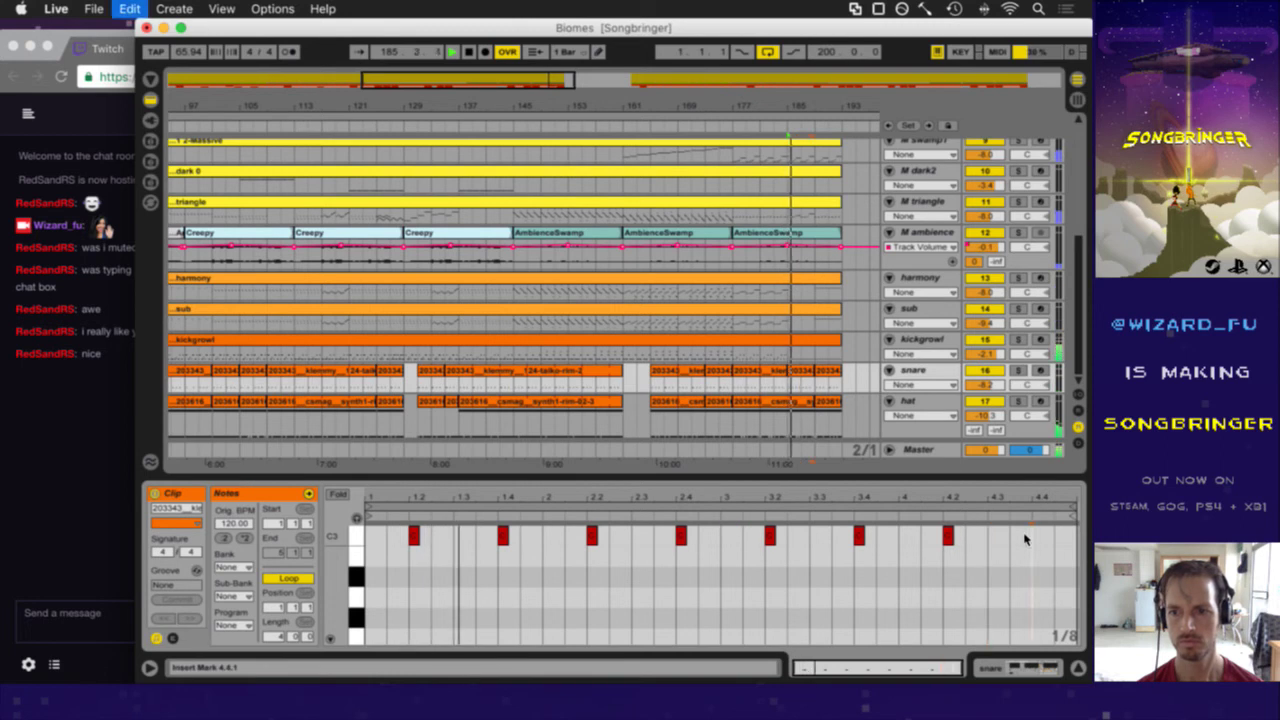
- Lower the velocity of the C3 notes at 1.4.1, 2.4.1, 3.4.1 and 4.4.1 in the bar 185 snare clip
click(502, 537)
shift+click(680, 537)
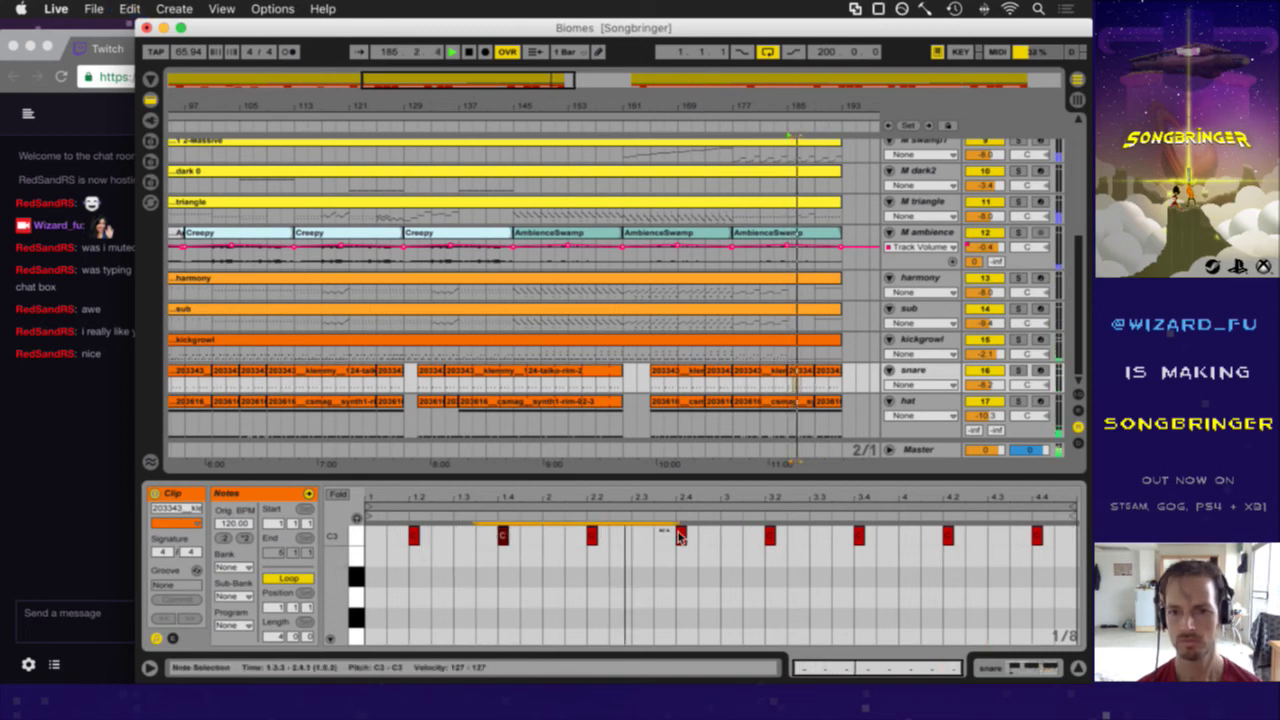
shift+click(859, 537)
shift+click(1036, 537)
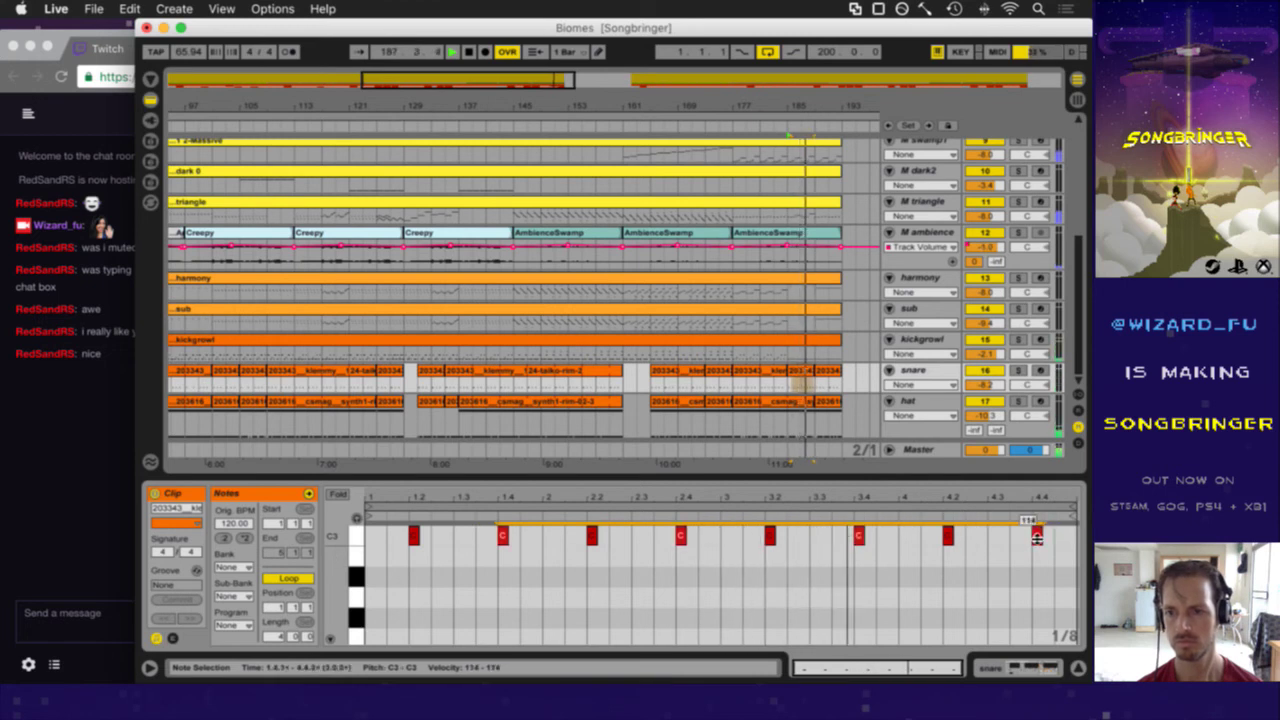
drag(1037, 537, 1037, 548)
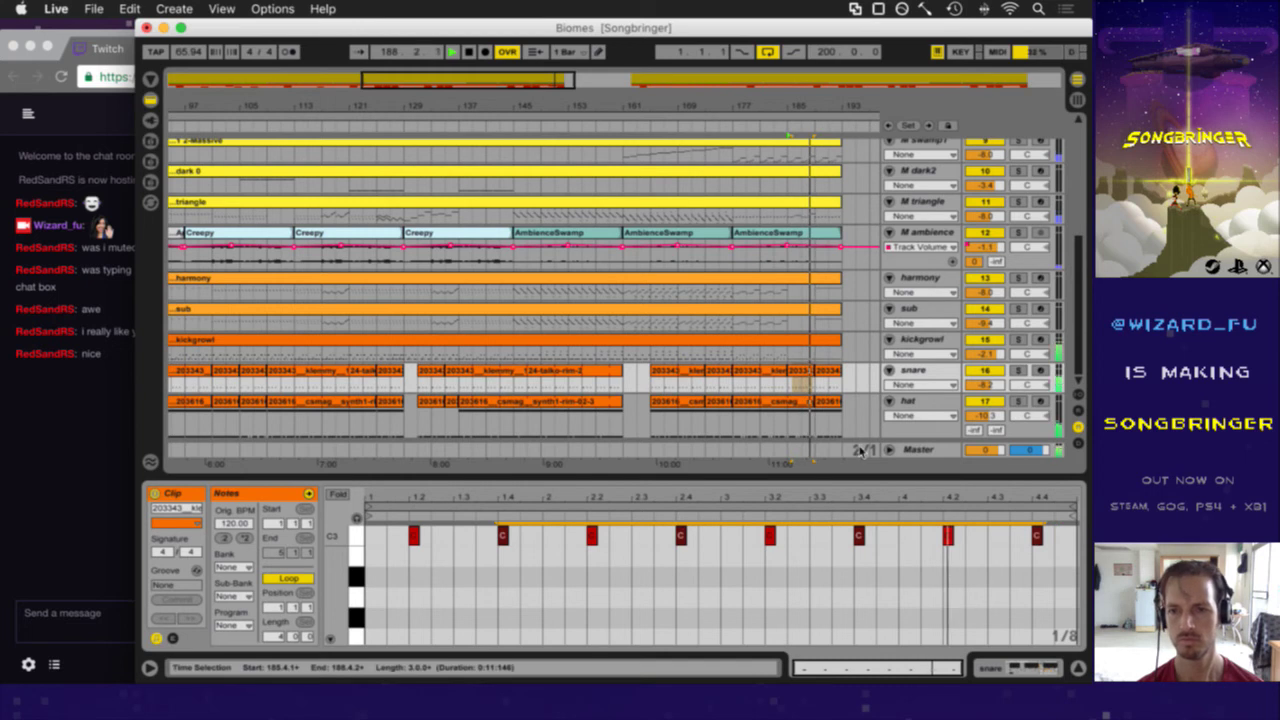
- Add C3 notes at 2.4.1 and 4.4.1 in the bar 189 snare clip
click(823, 376)
click(535, 548)
click(503, 535)
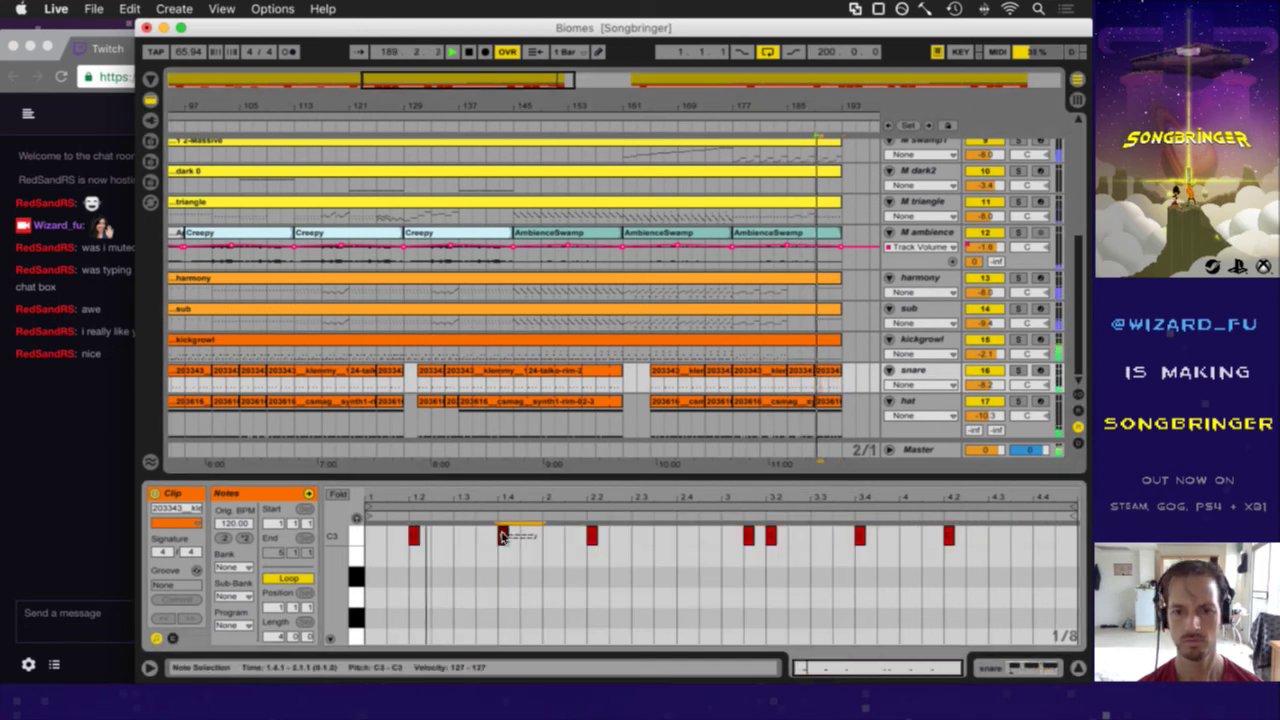
double_click(677, 535)
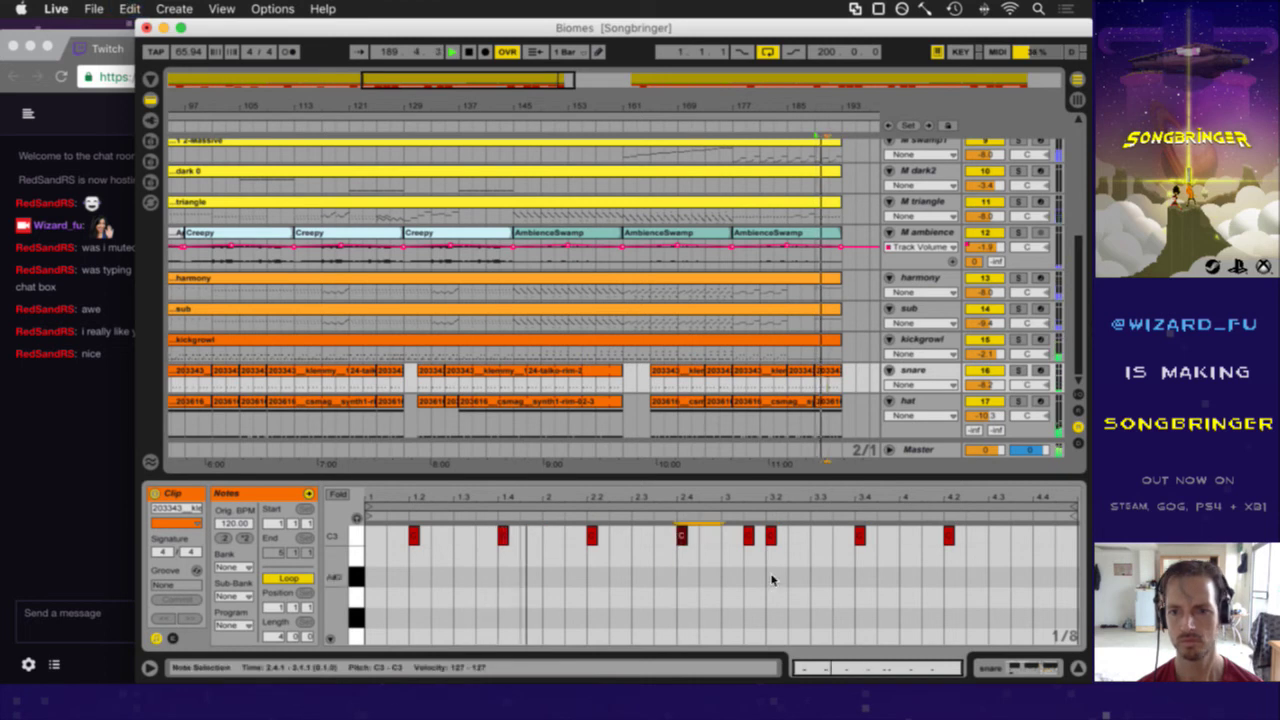
double_click(1037, 535)
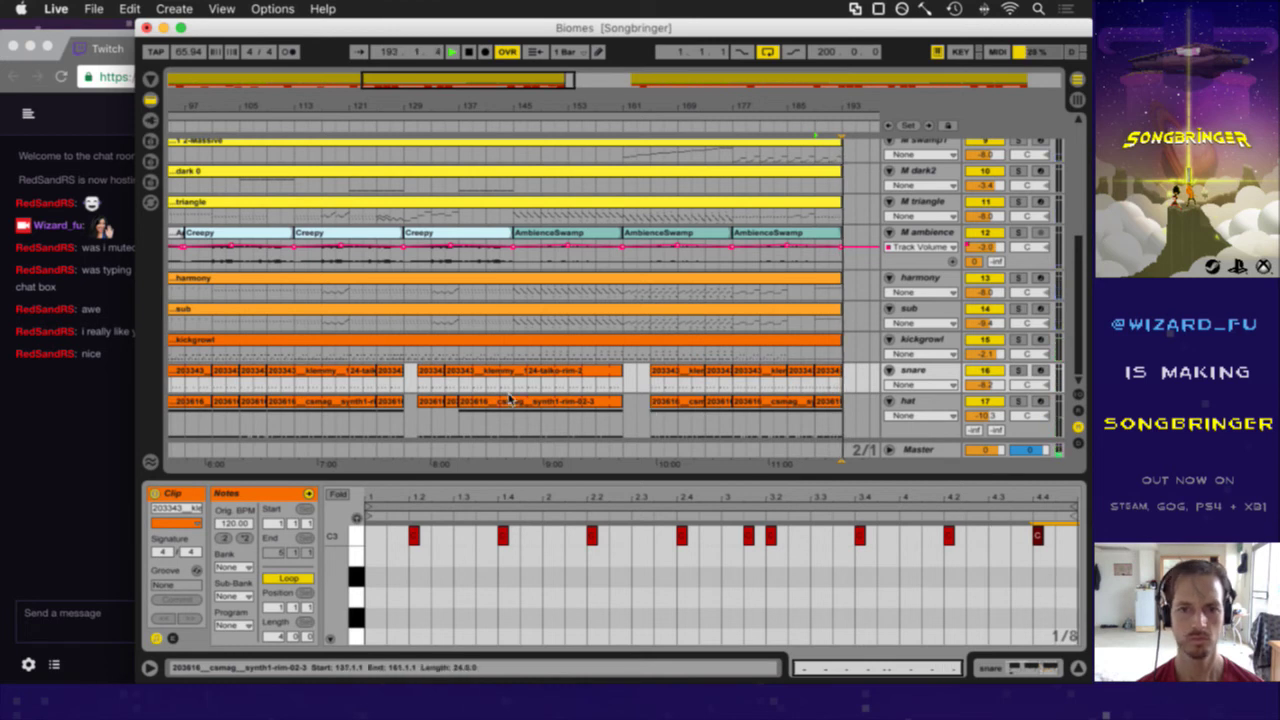
- Save the project, open the bar 135 snare clip, and play the arrangement from there
click(449, 388)
key(super+s)
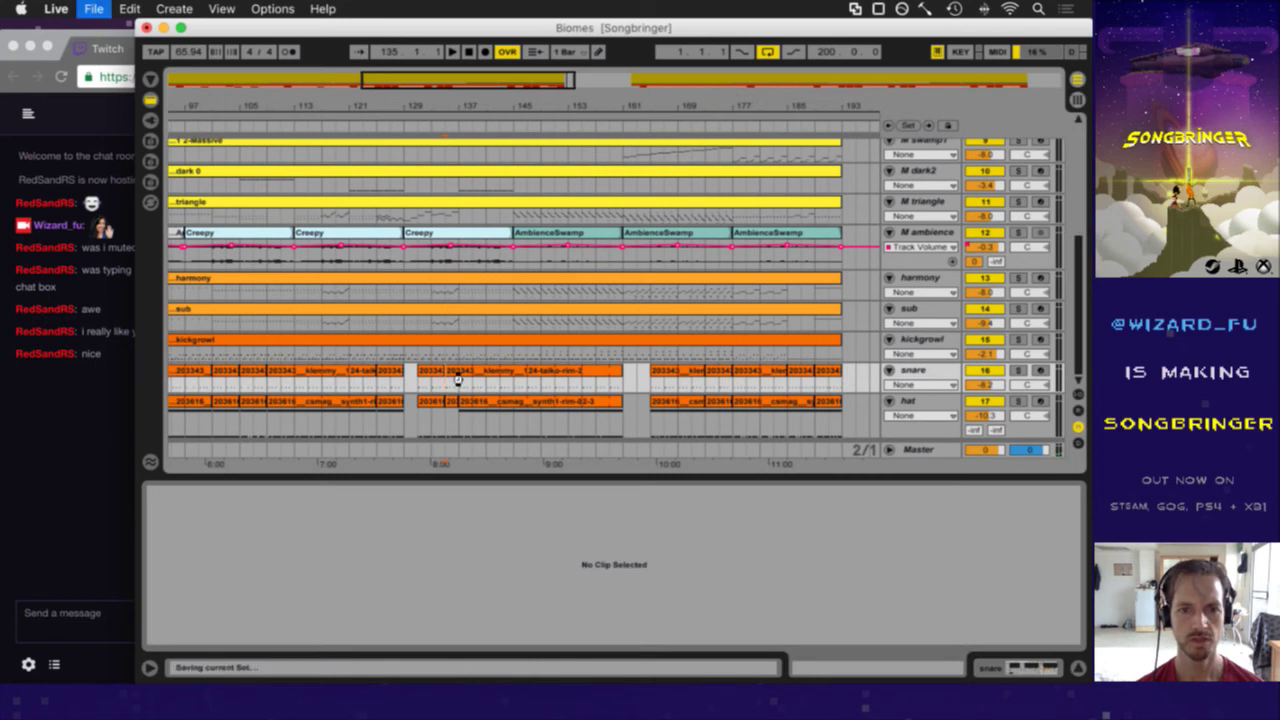
click(459, 374)
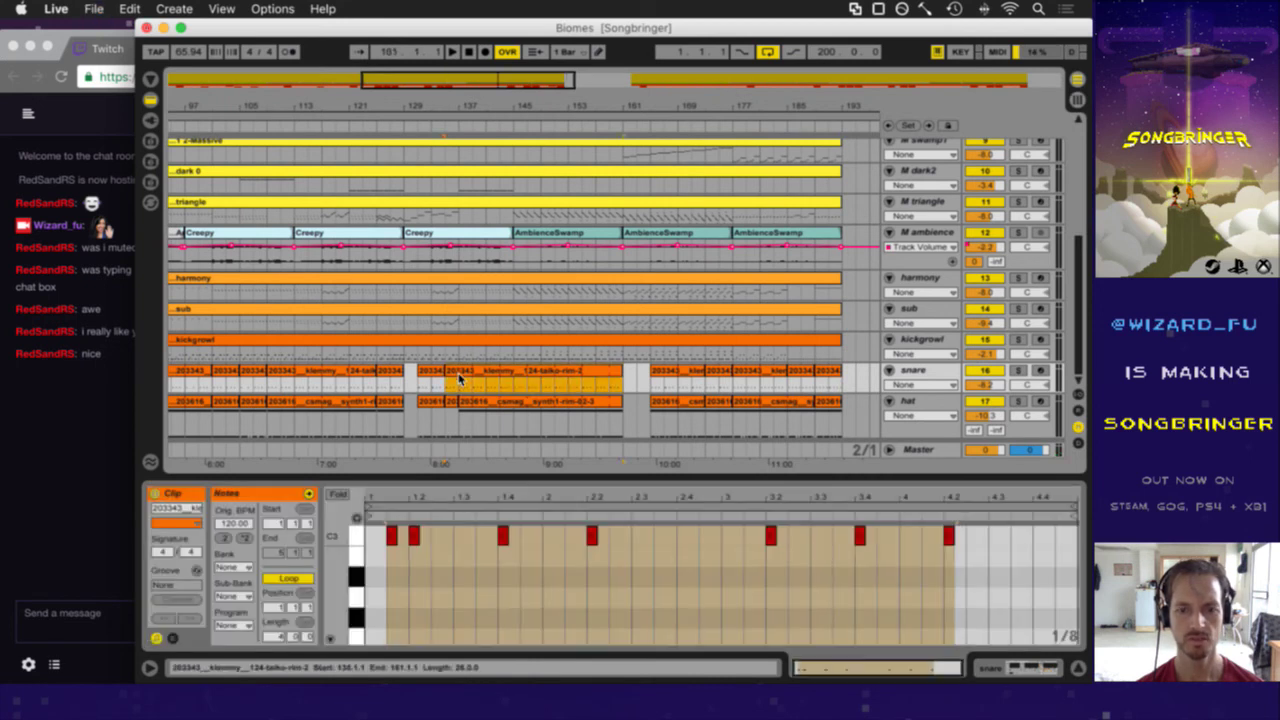
key(space)
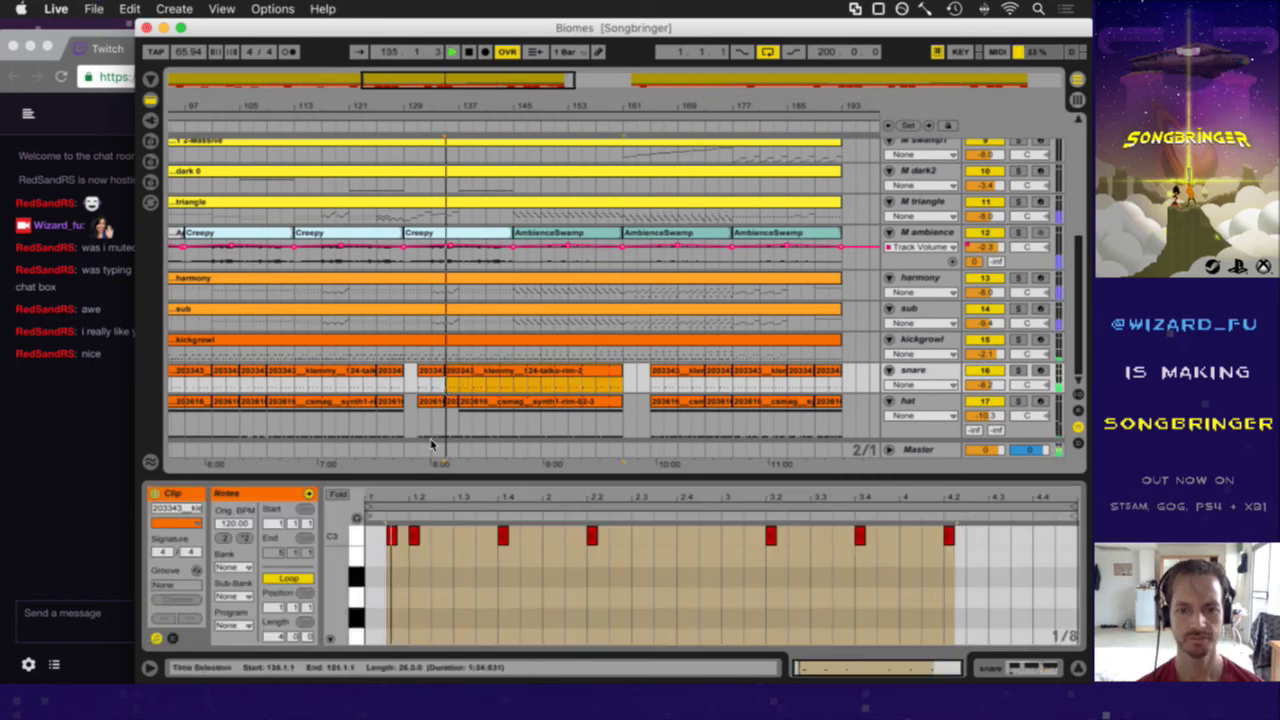
- Lower the velocity of the C3 notes at 1.1.3, 2.2.1 and 3.4.1 in the bar 135 snare clip to 108
key(super+a)
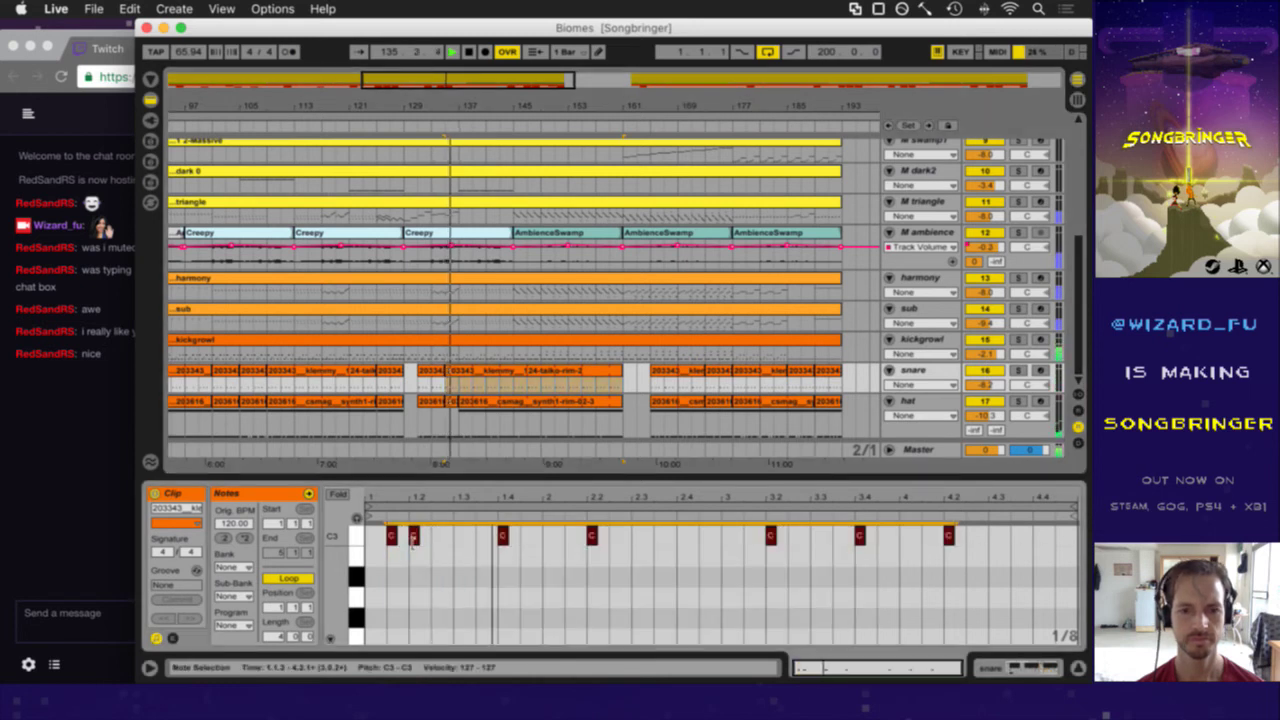
drag(374, 545, 403, 536)
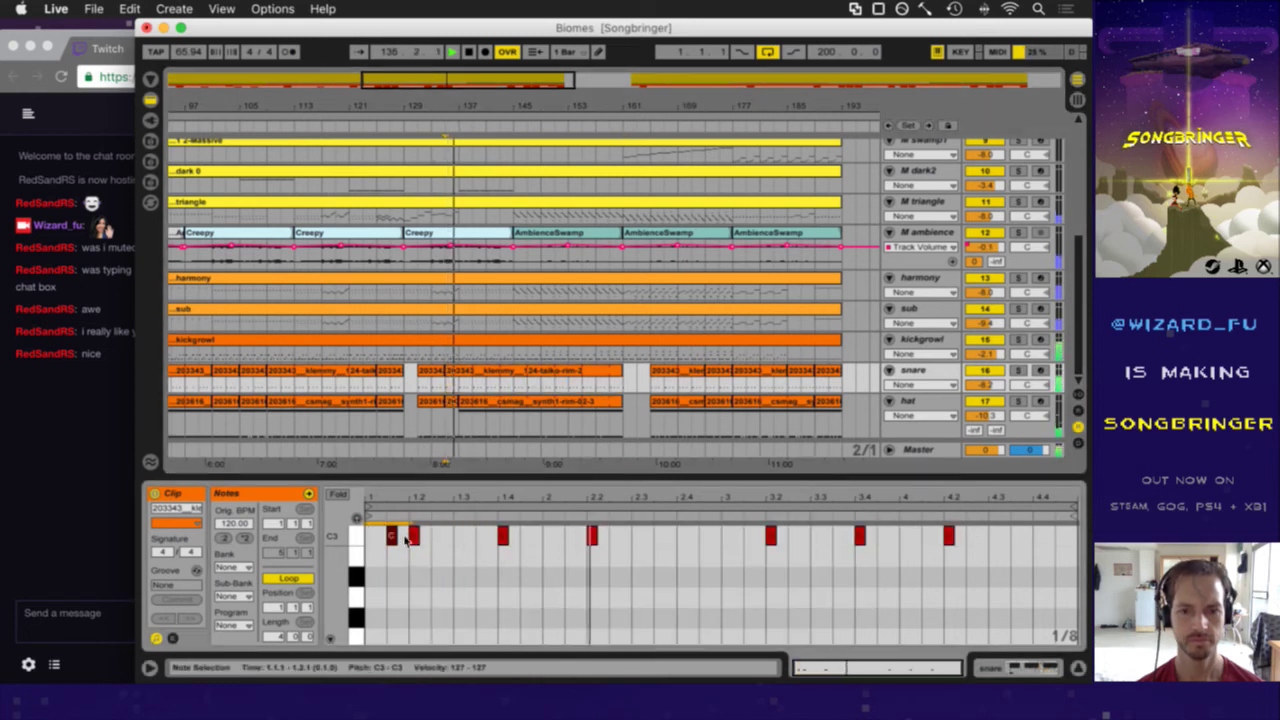
shift+click(592, 537)
shift+click(861, 537)
drag(860, 537, 860, 537)
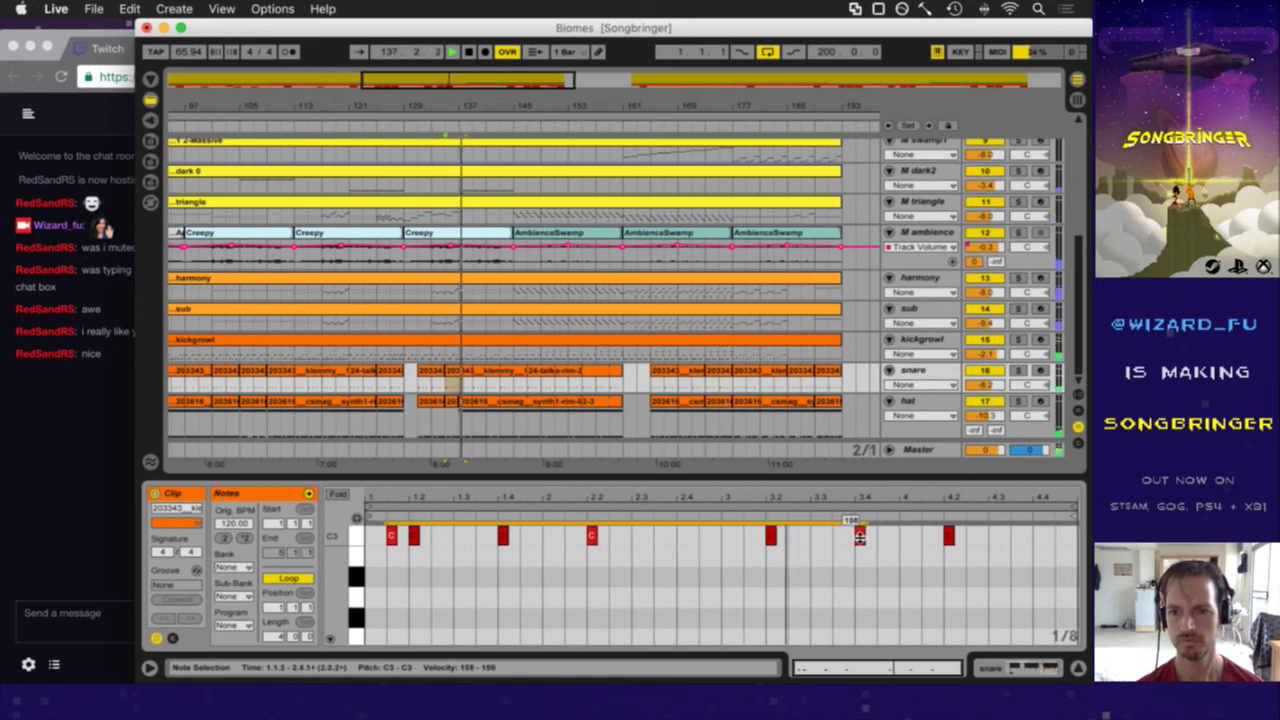
- Add C3 notes at 2.4.3 and 4.4.3 in the bar 135 snare clip
click(500, 537)
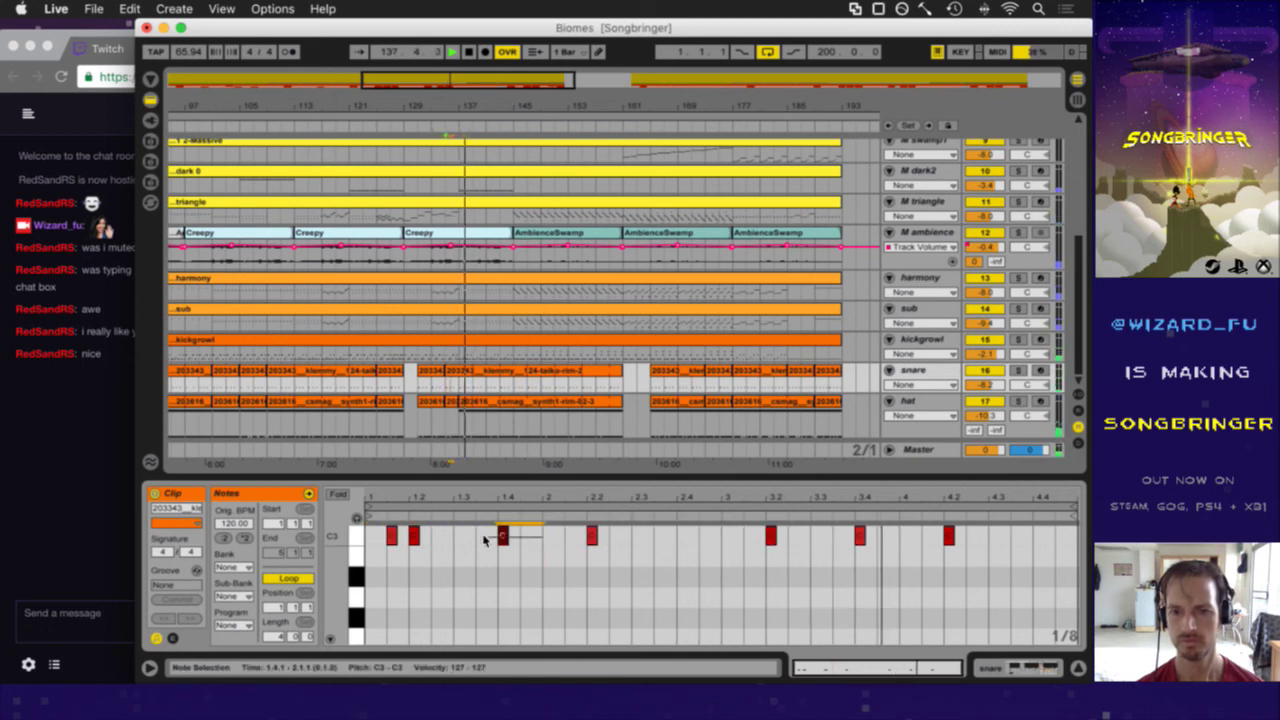
double_click(704, 537)
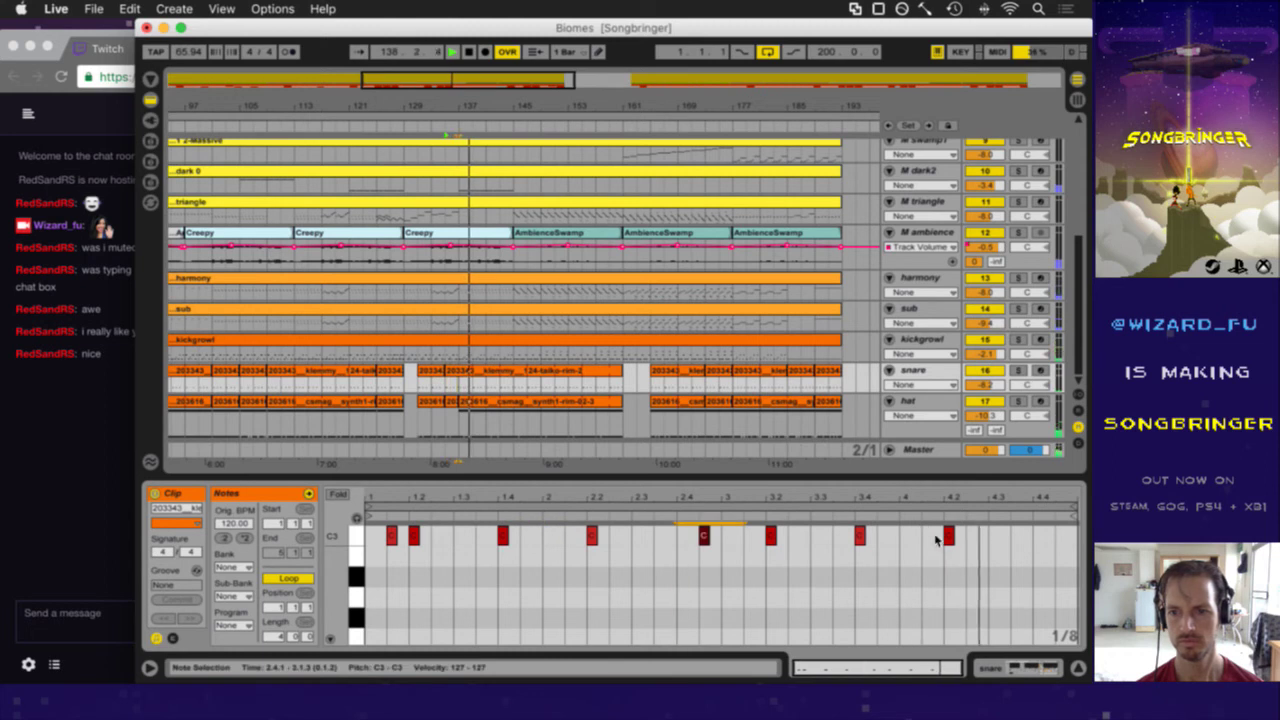
double_click(1060, 537)
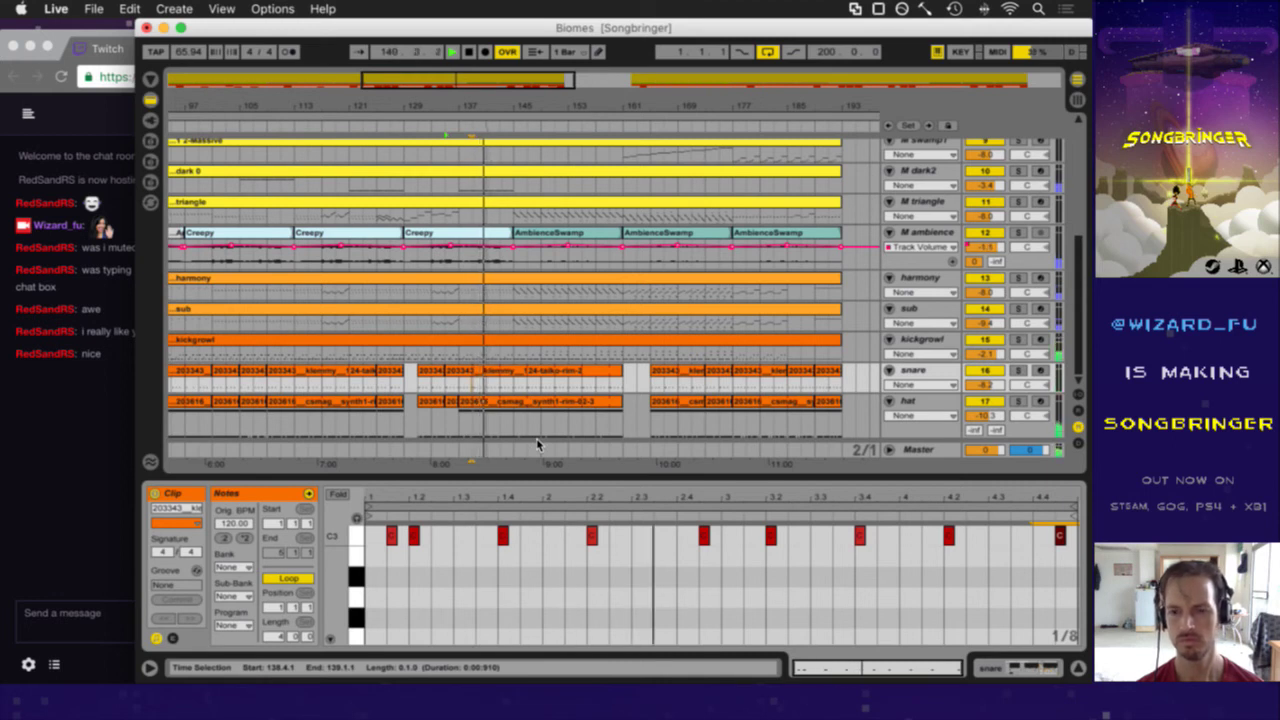
- Raise the velocity of all C3 notes in the bar 131 snare clip
click(437, 388)
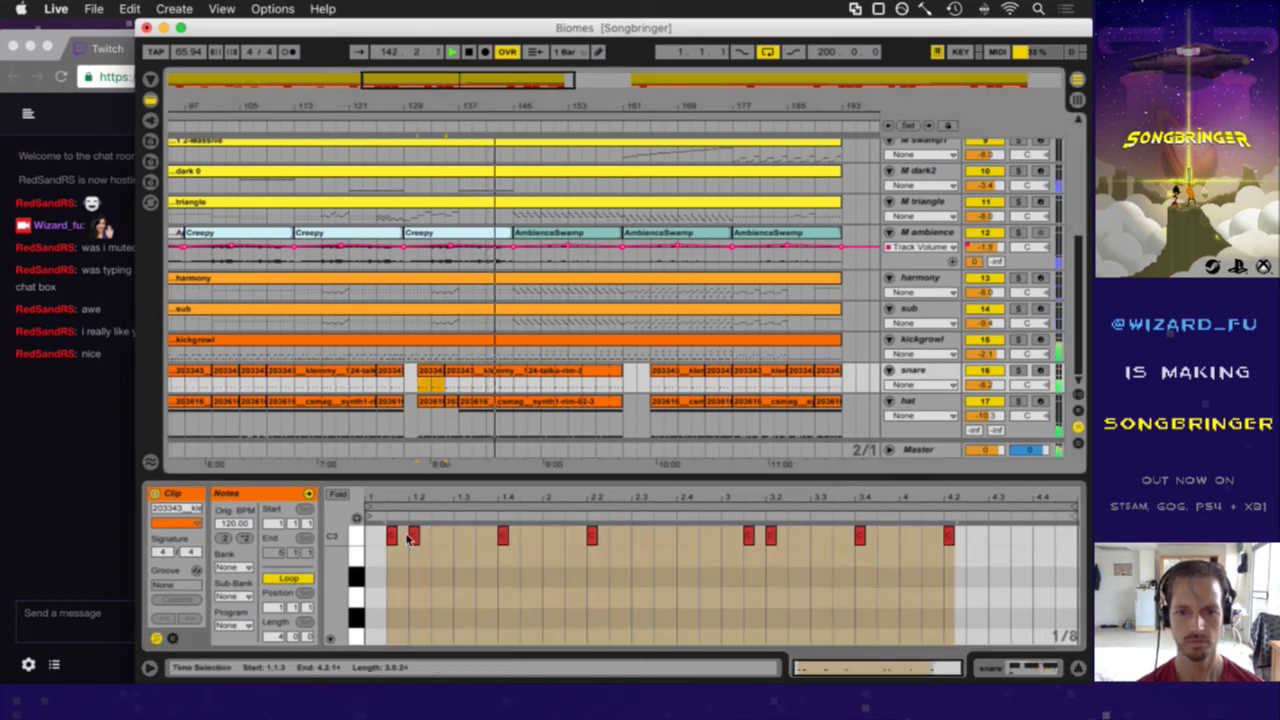
click(357, 539)
drag(413, 541, 413, 541)
click(433, 544)
click(433, 544)
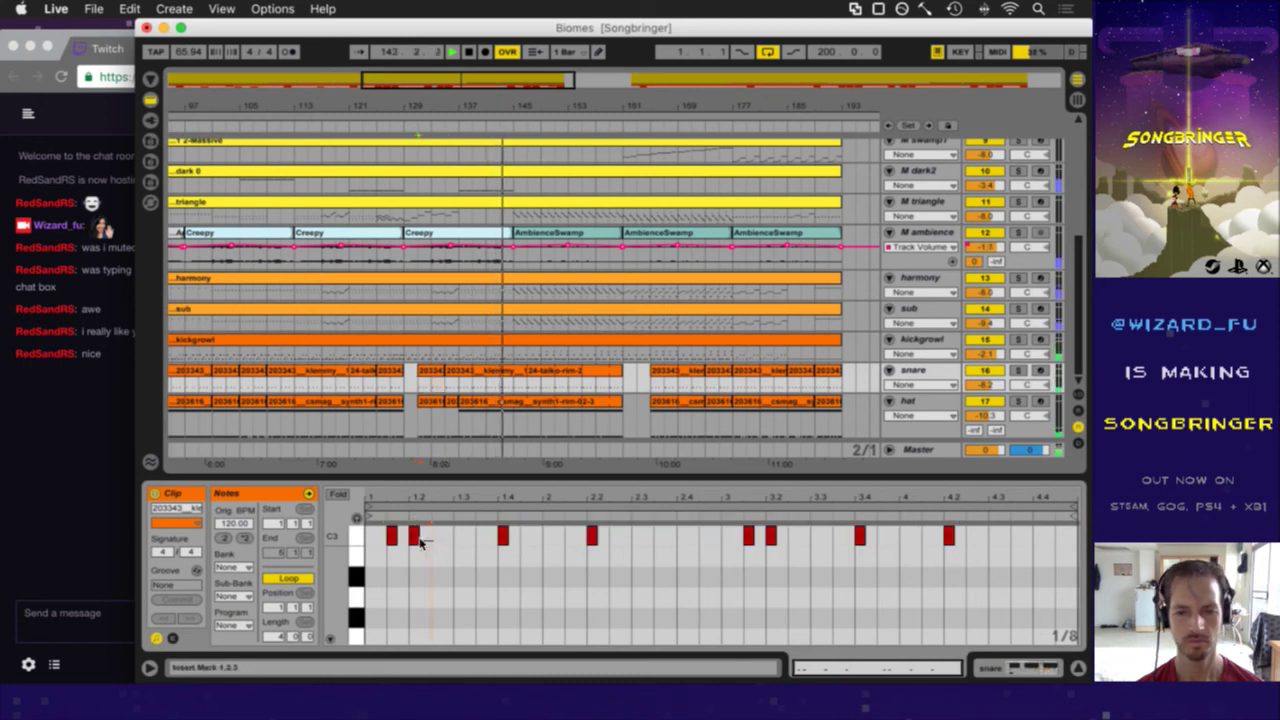
- Lower the velocity of the snare notes at 1.1.3, 2.2, 3.2 and 4.2 together
click(391, 536)
shift+click(591, 536)
shift+click(772, 542)
shift+click(948, 535)
drag(951, 534, 951, 539)
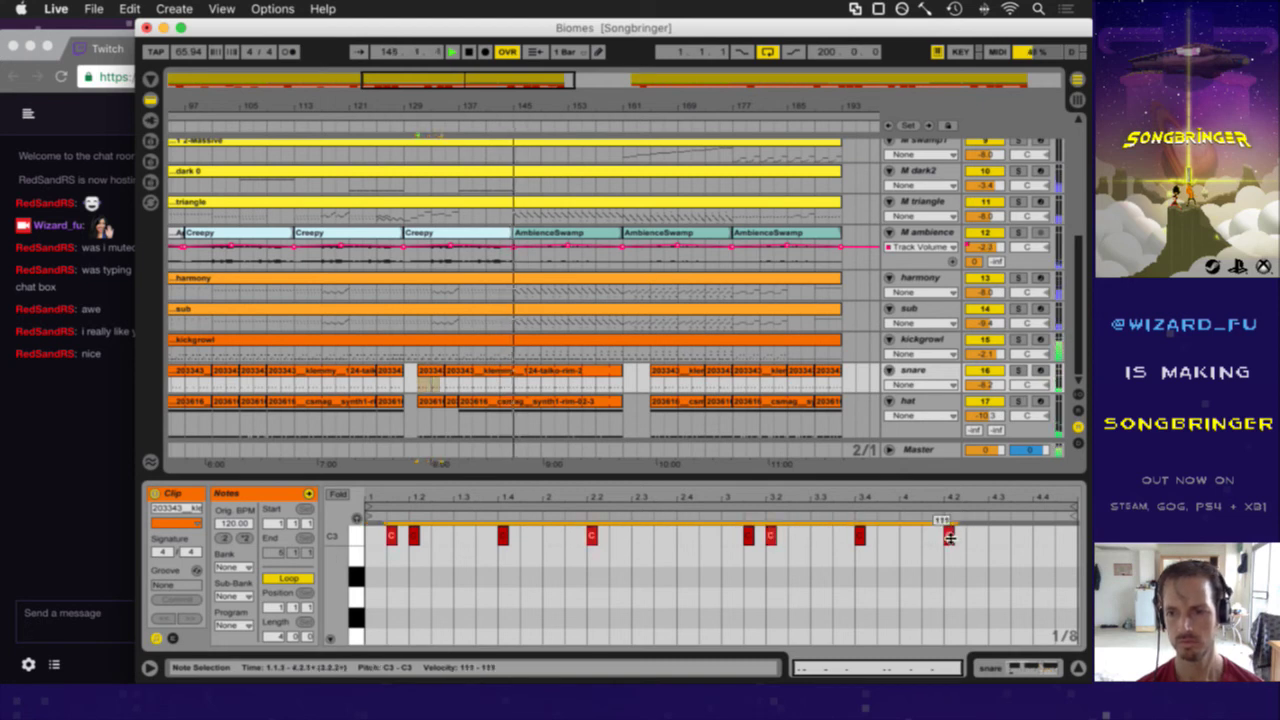
- Copy the snare note at 3.1.3 and paste it at 2.4 and 4.4
double_click(727, 533)
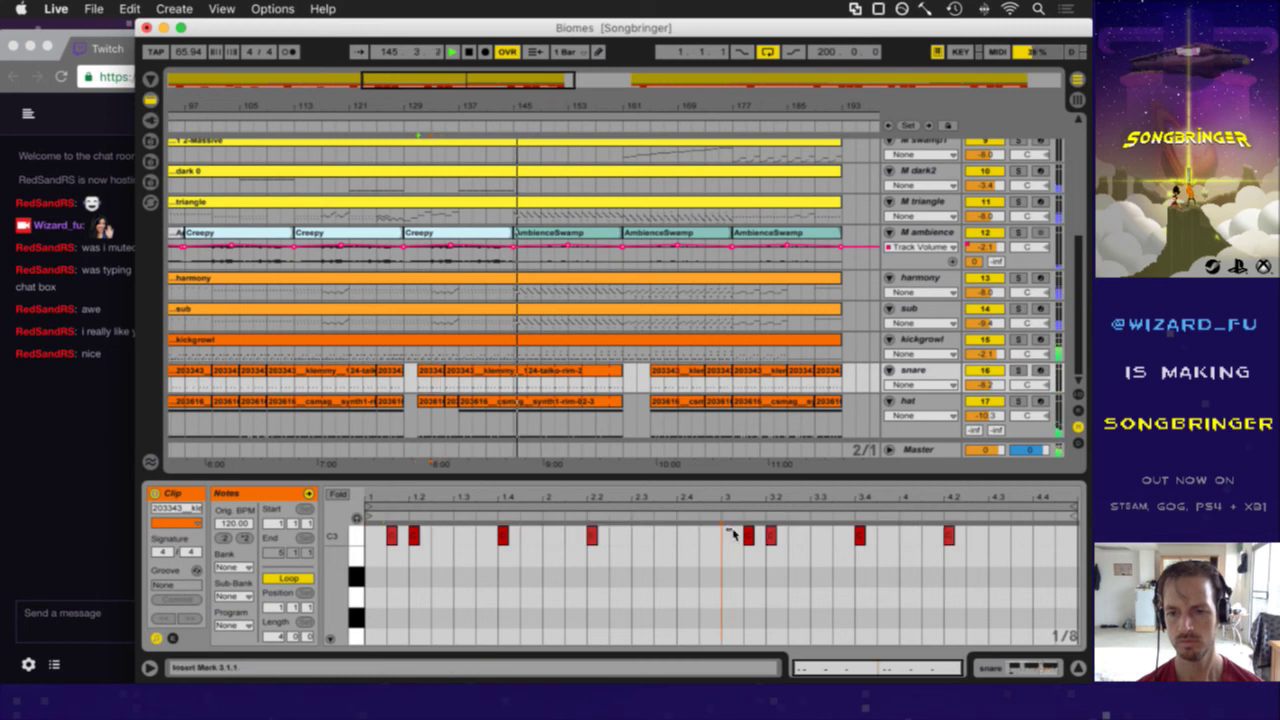
click(749, 538)
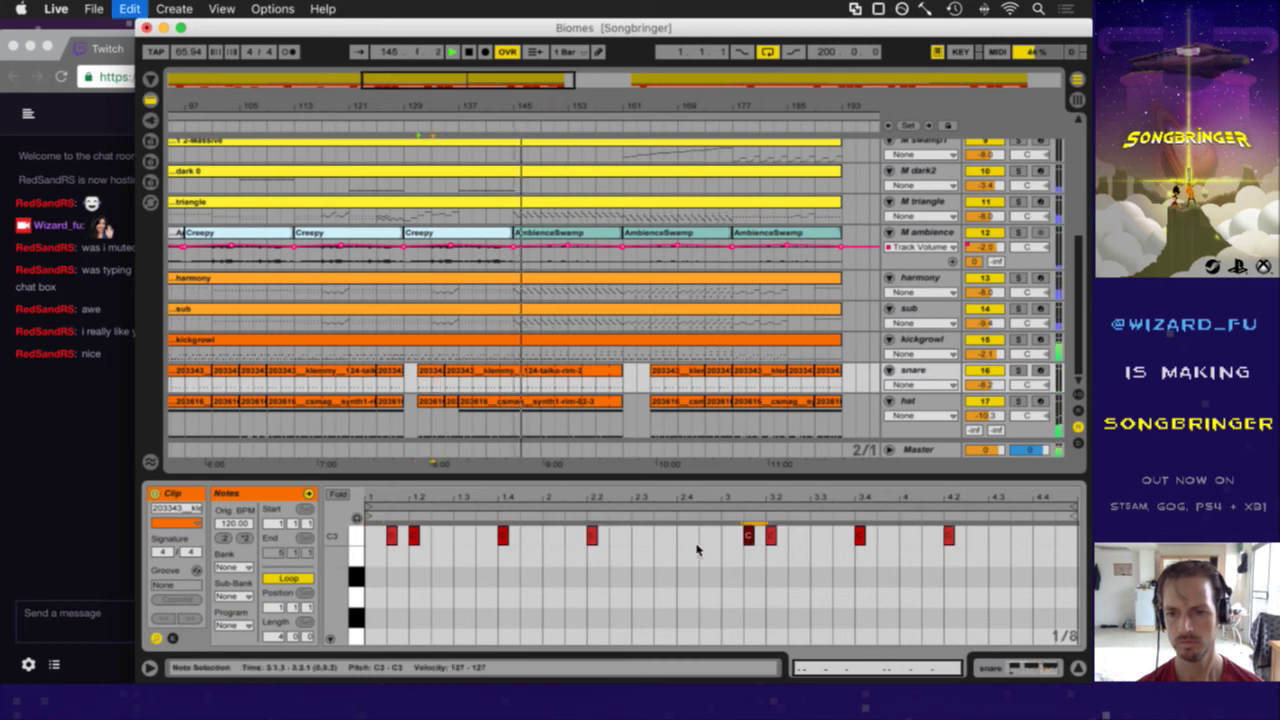
click(682, 540)
key(super+v)
click(1030, 540)
key(super+v)
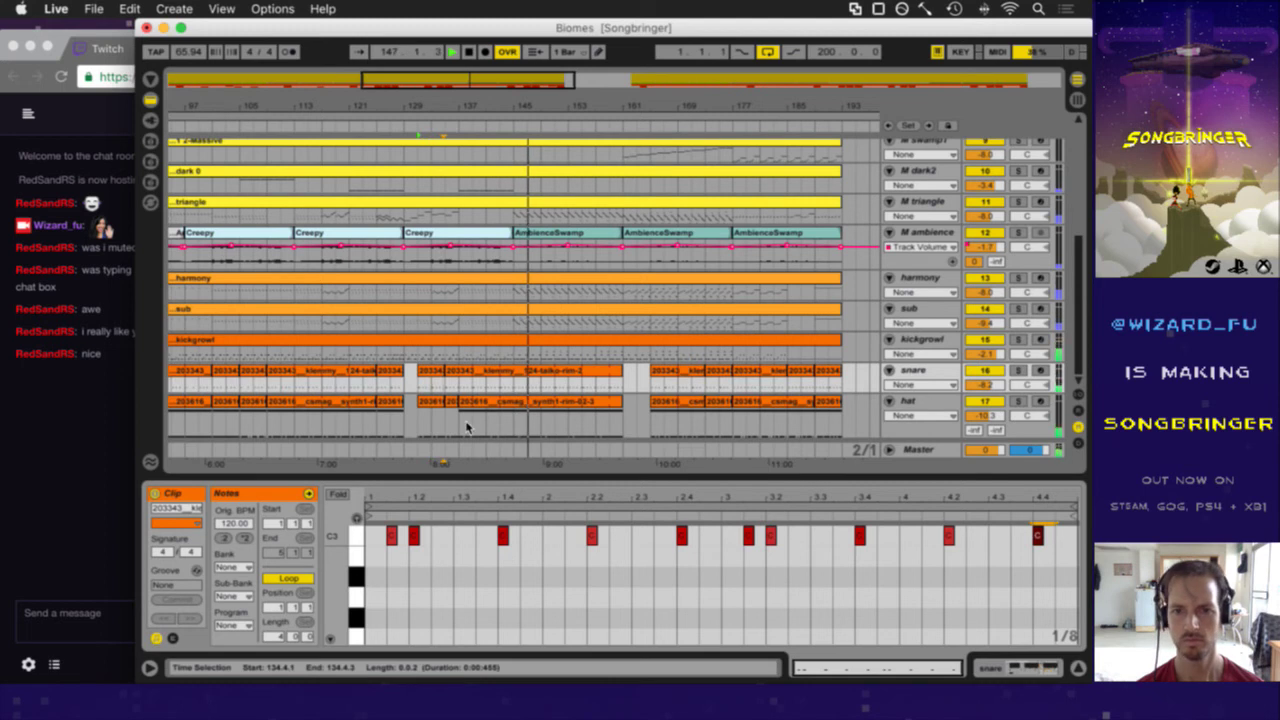
- Play the arrangement from bar 131 and lower the velocity of all C3 notes in the snare clip
click(419, 390)
key(space)
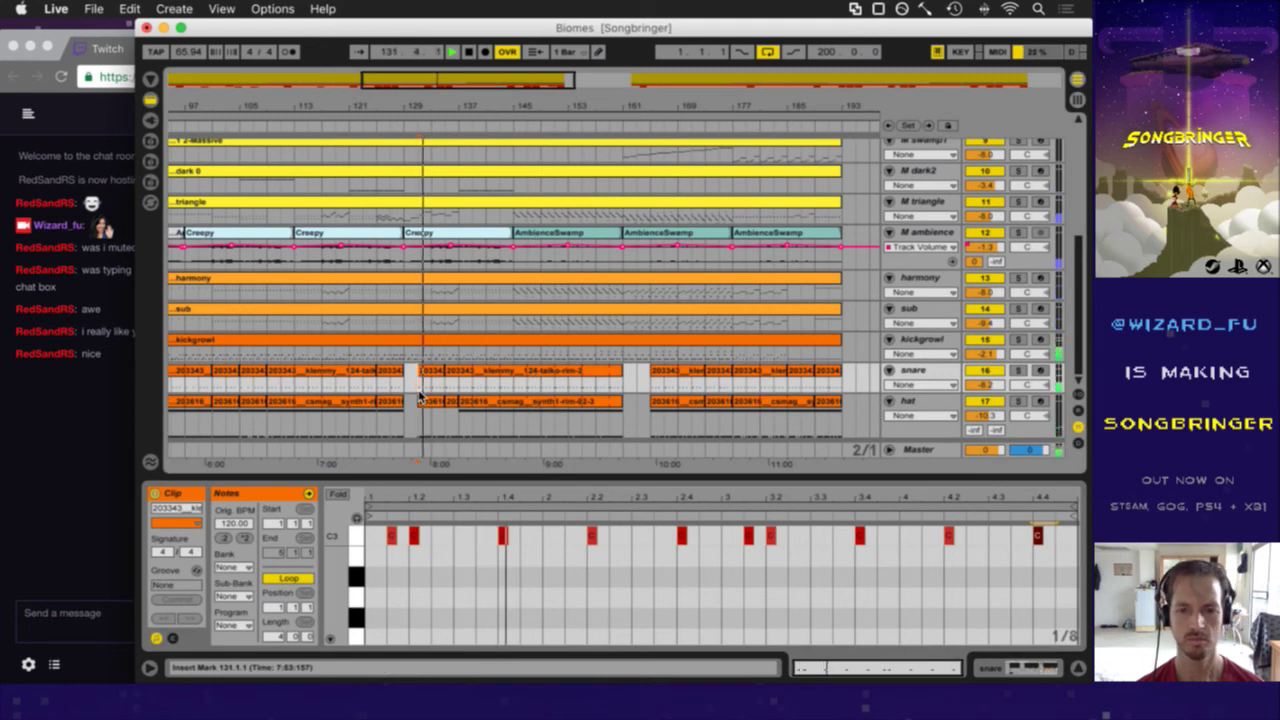
click(358, 535)
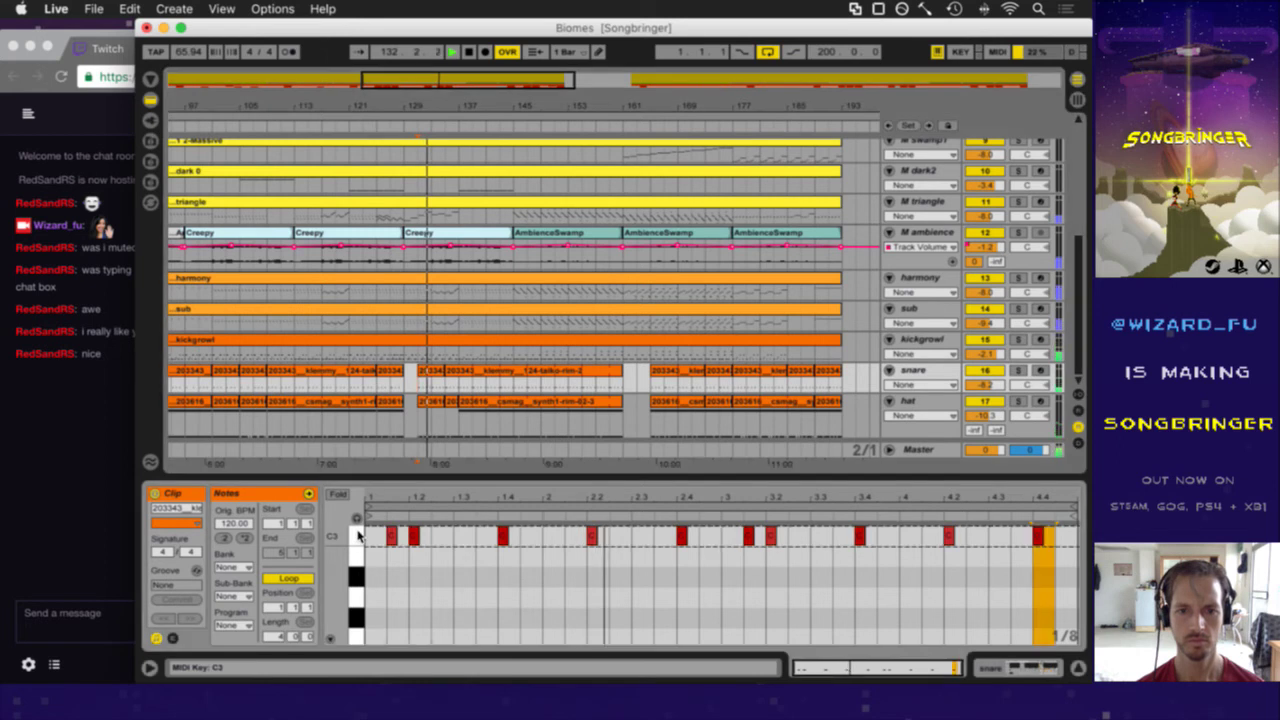
drag(414, 539, 412, 543)
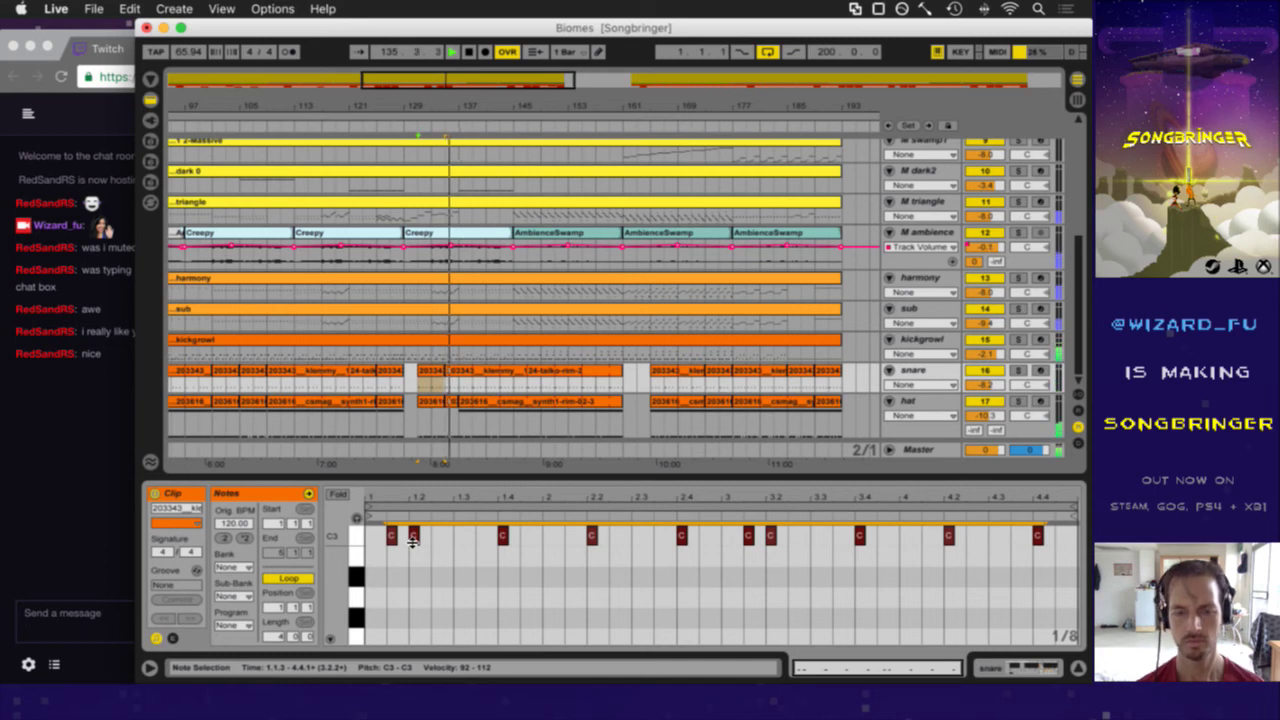
- Extend the edited snare clip's end to bar 137 and save the set
drag(444, 371, 458, 371)
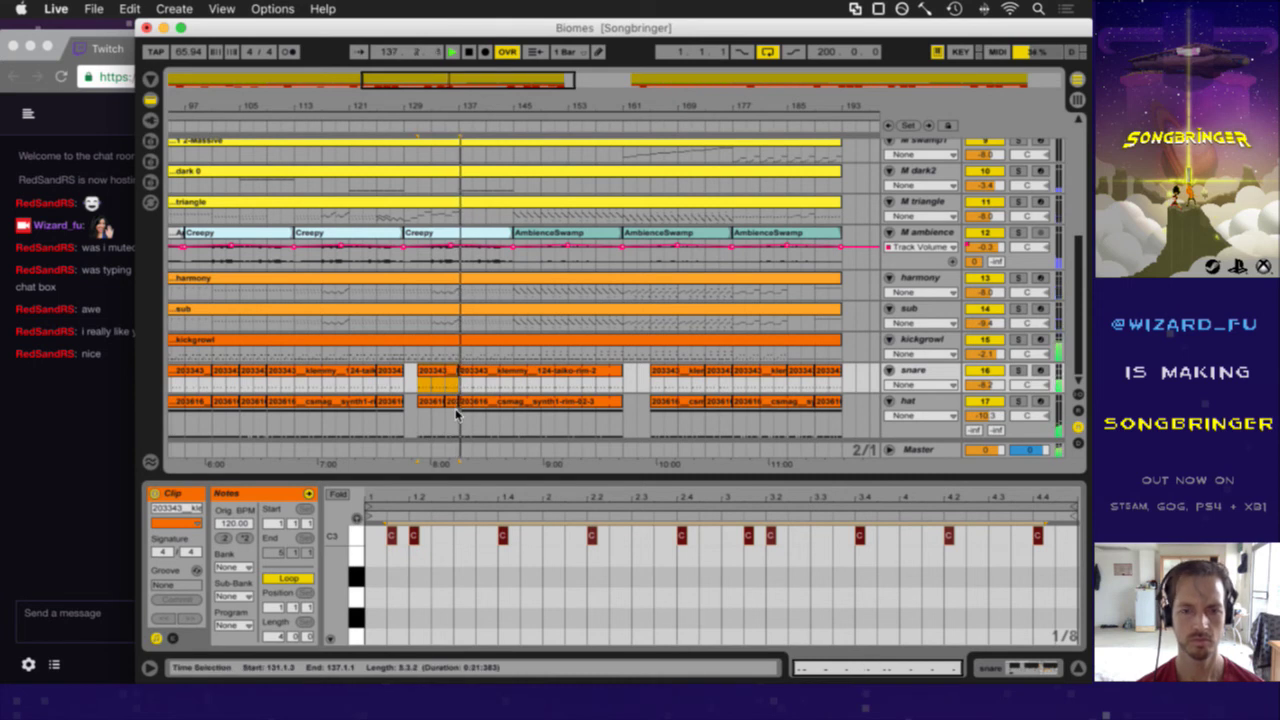
drag(400, 112, 509, 106)
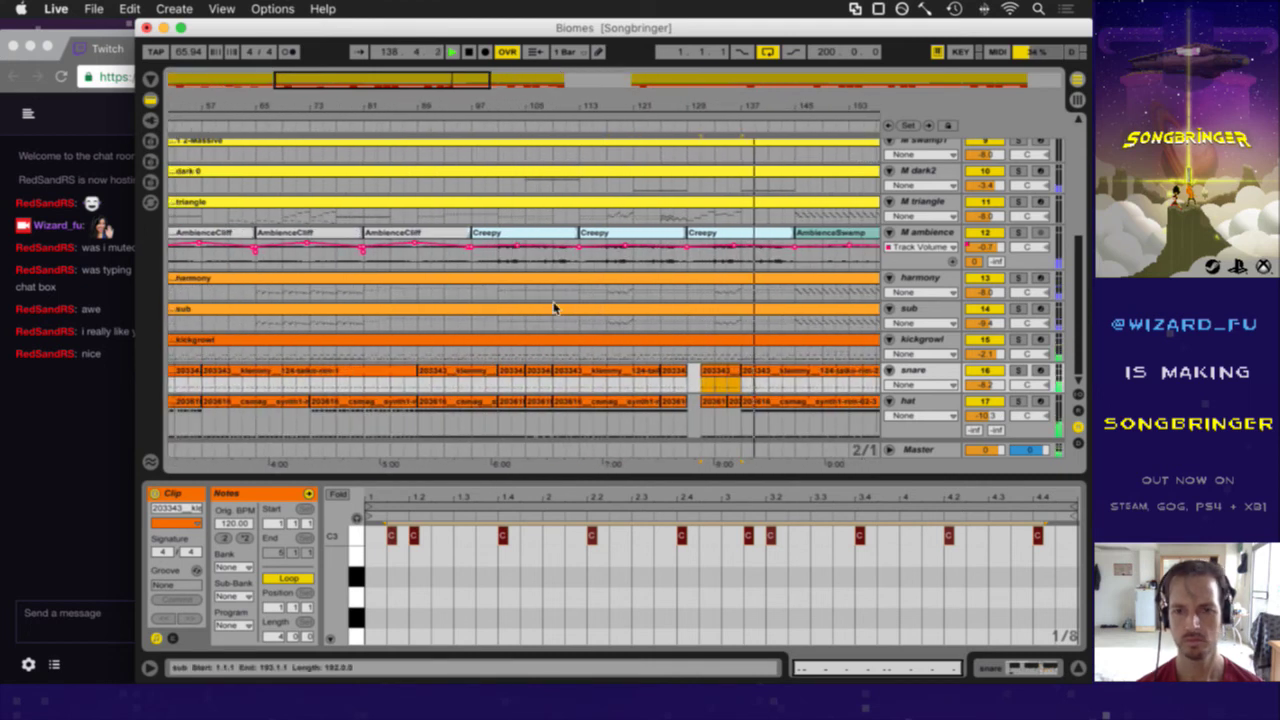
key(super+s)
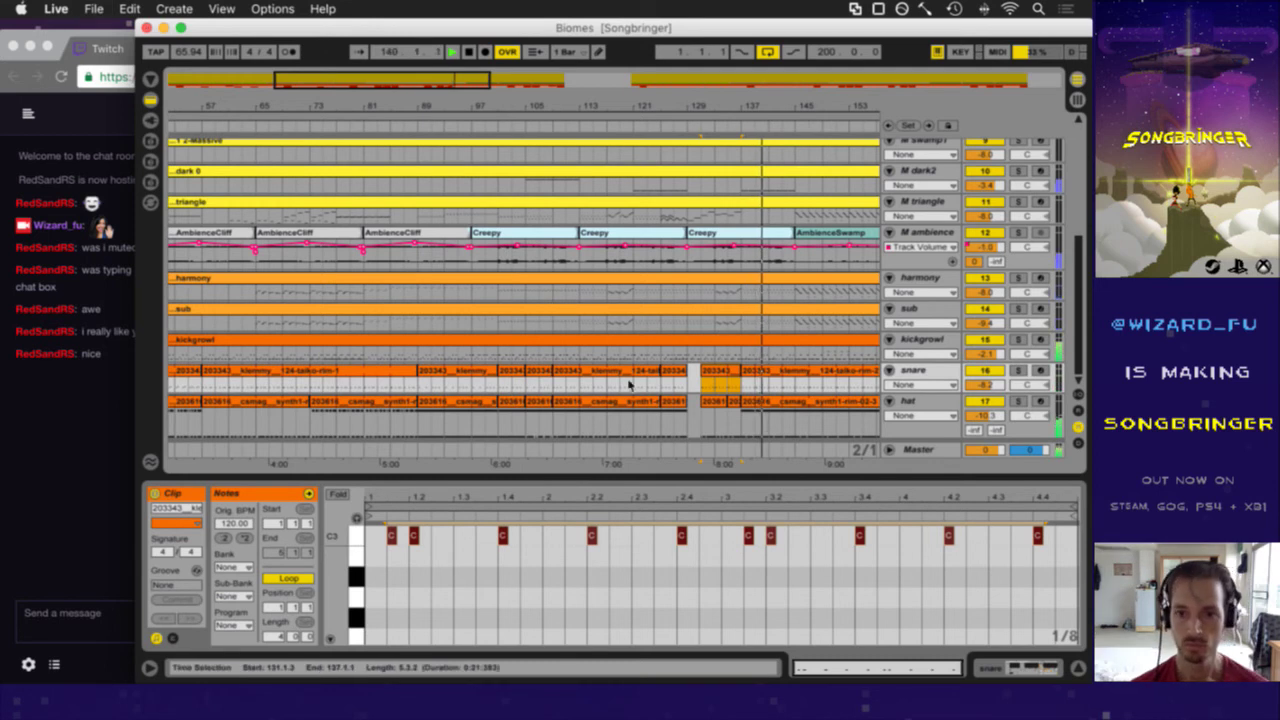
- Play the arrangement from bar 109 and open the snare clip starting at that bar
scroll(502, 387, left, 2)
click(577, 233)
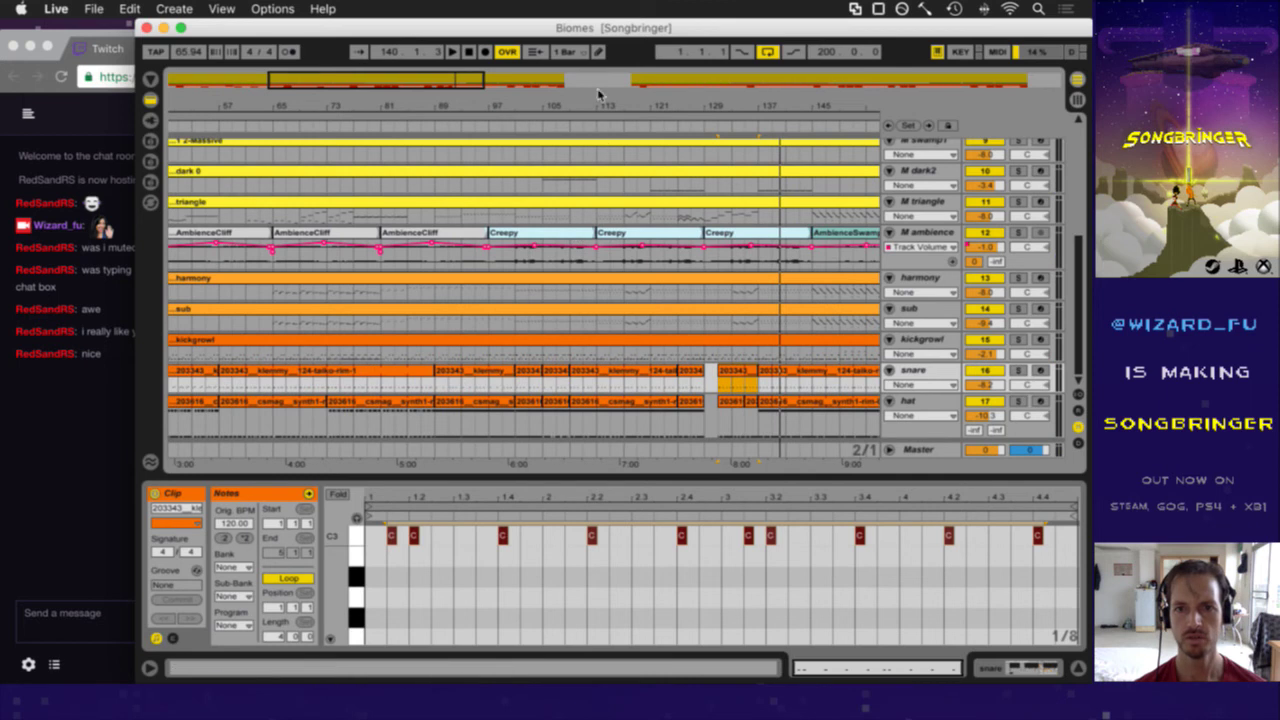
drag(599, 100, 599, 60)
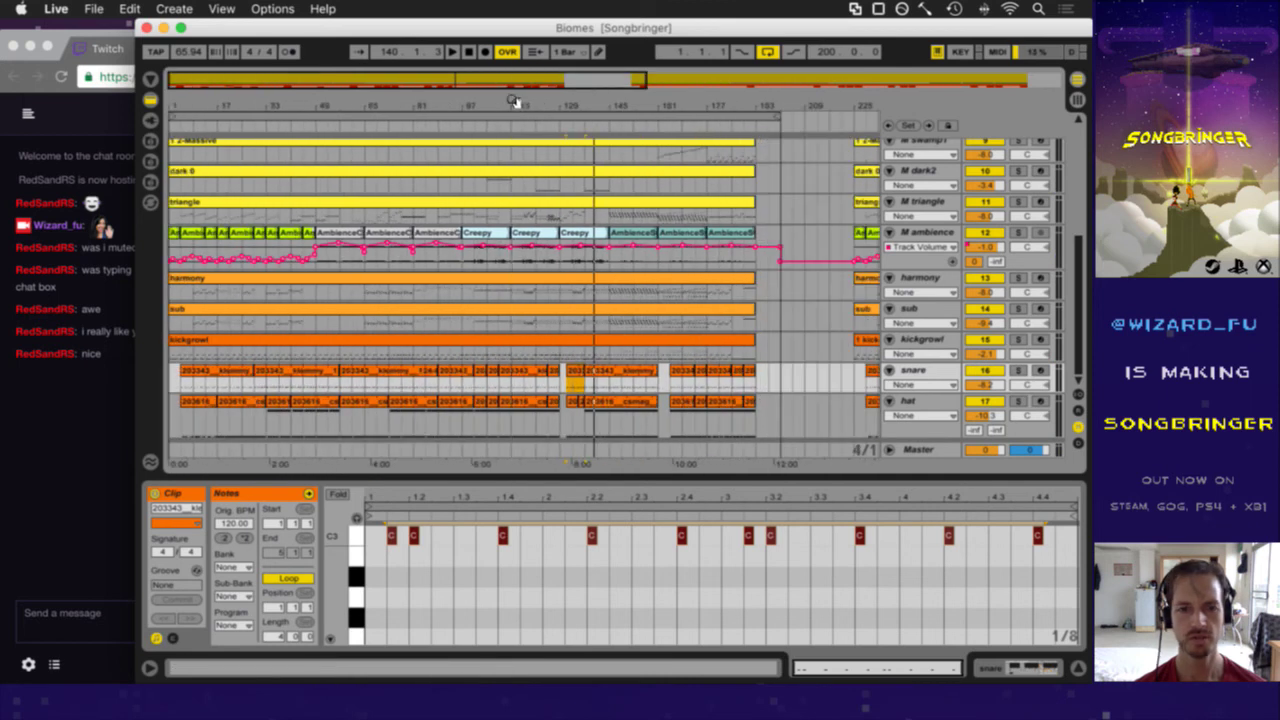
click(503, 390)
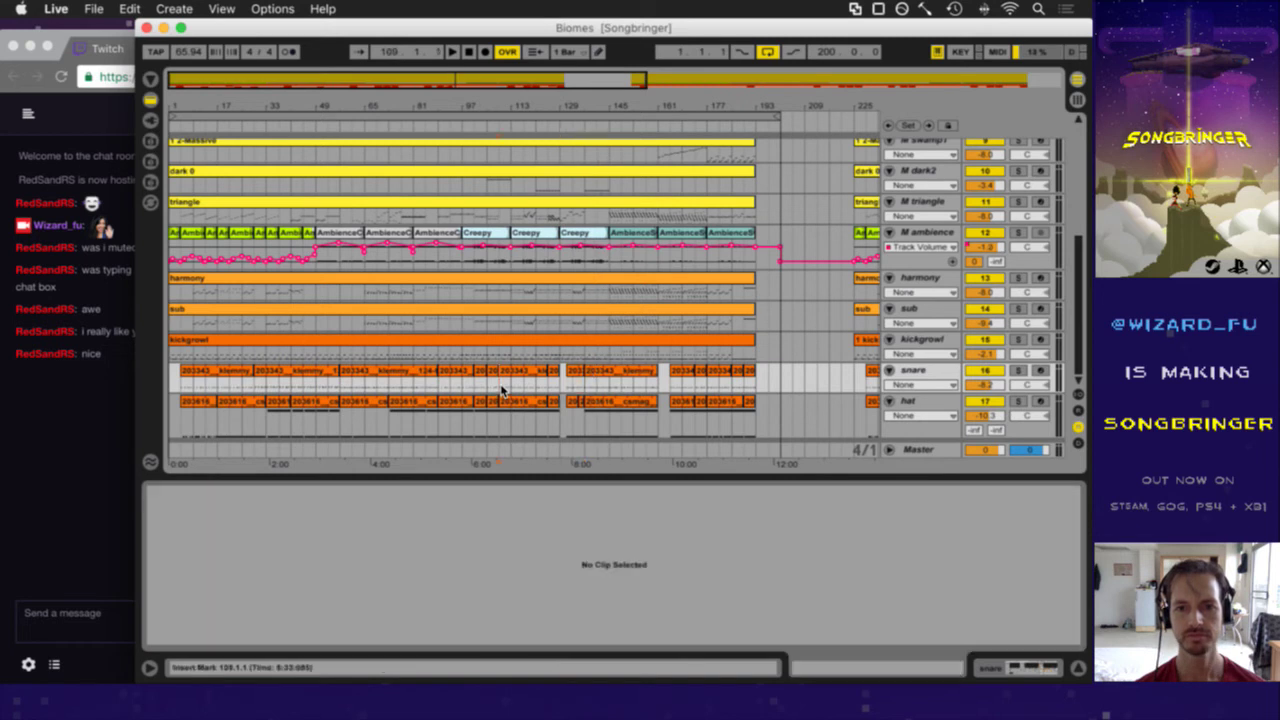
key(space)
click(514, 375)
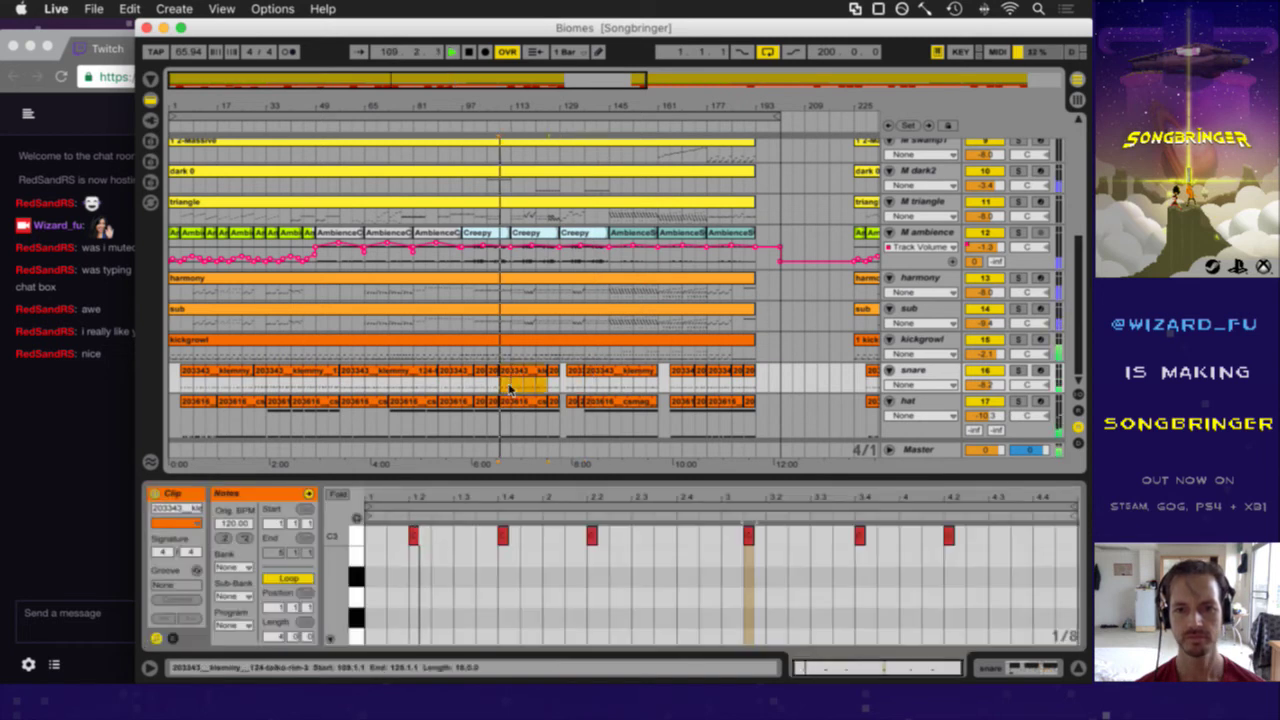
- Raise the velocity of the notes at 1.2, 2.2, 3.1.3 and 4.2 in the bar 109 snare clip
click(406, 541)
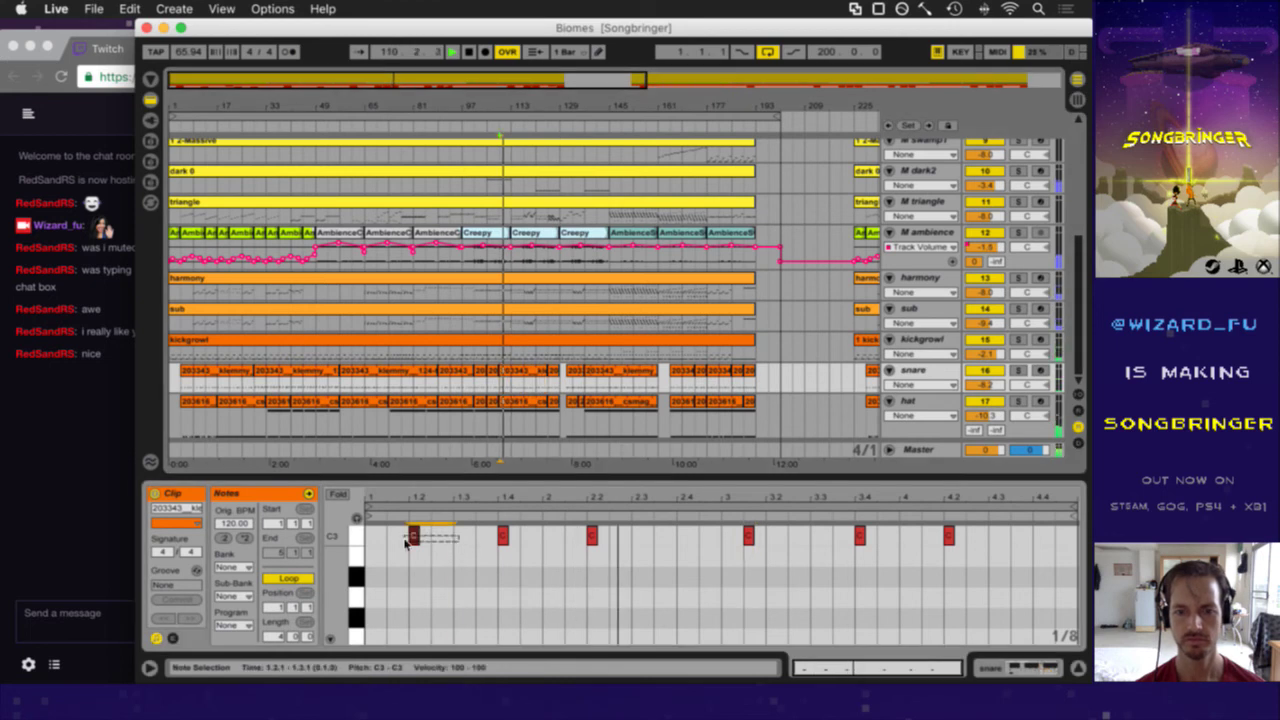
shift+click(608, 537)
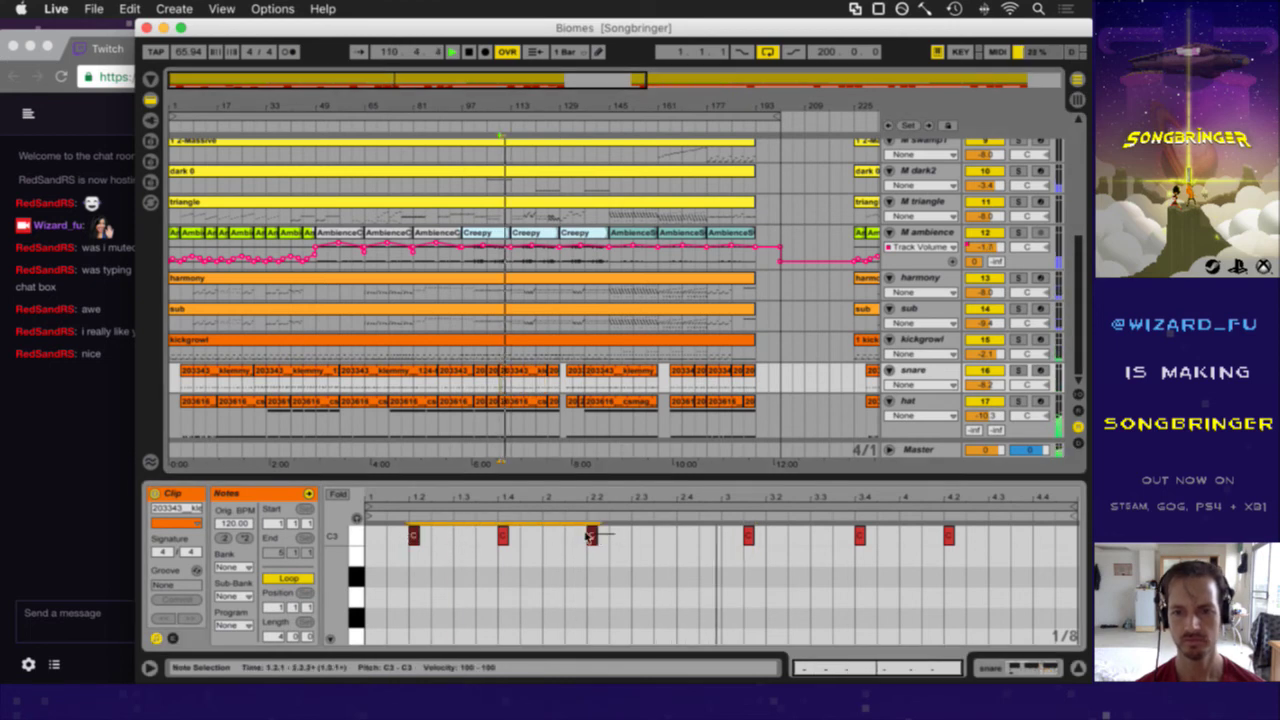
shift+click(800, 537)
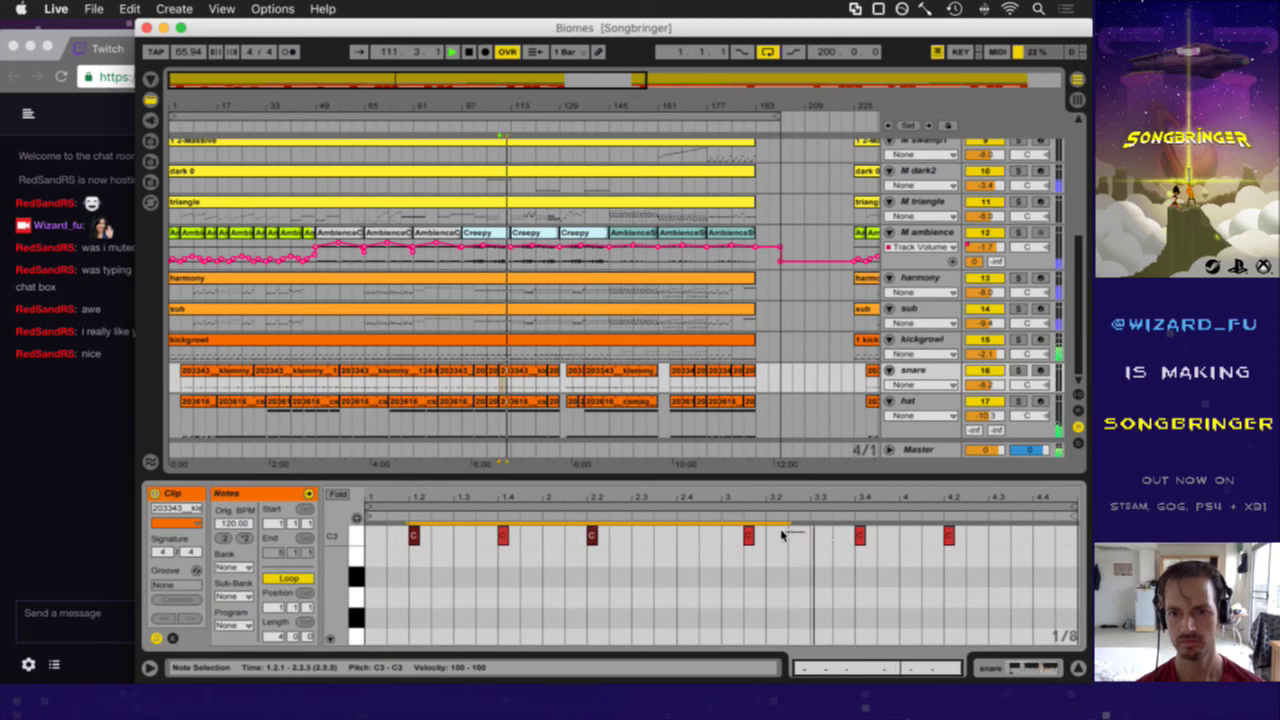
shift+click(948, 537)
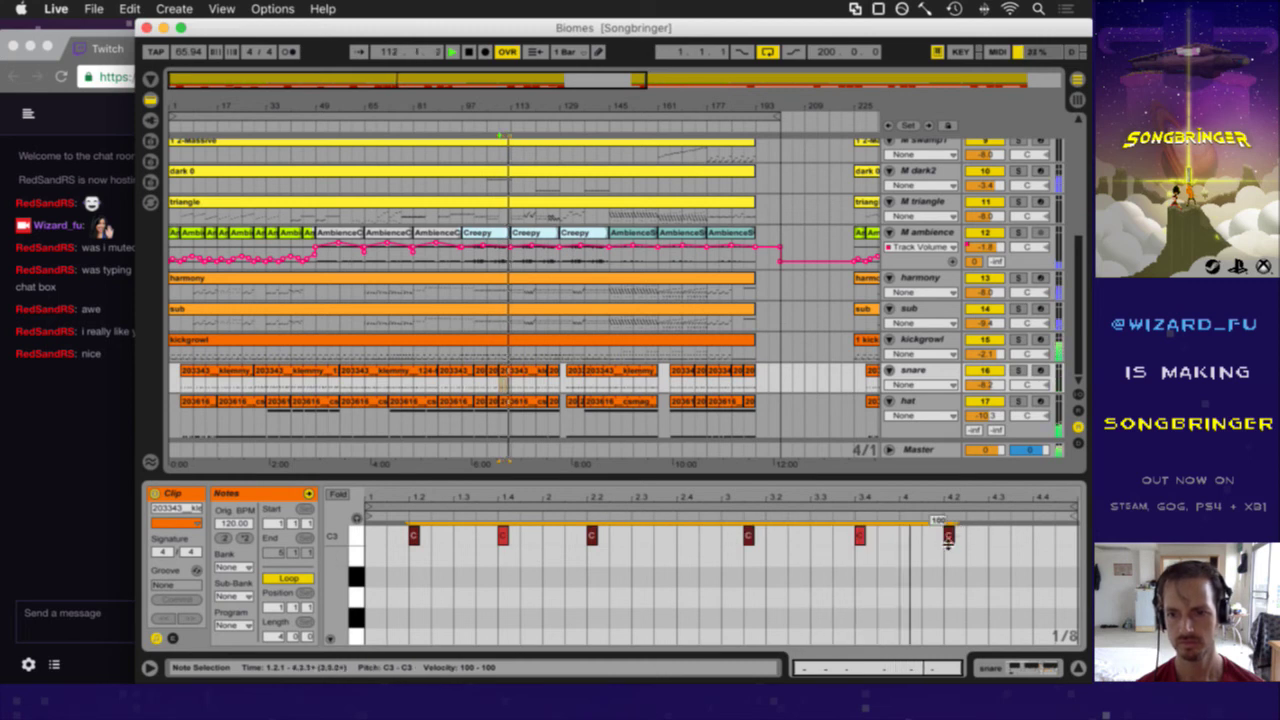
click(656, 540)
- Copy the note at 1.4 to 2.4 and 4.4 in the bar 109 snare clip
drag(546, 540, 522, 540)
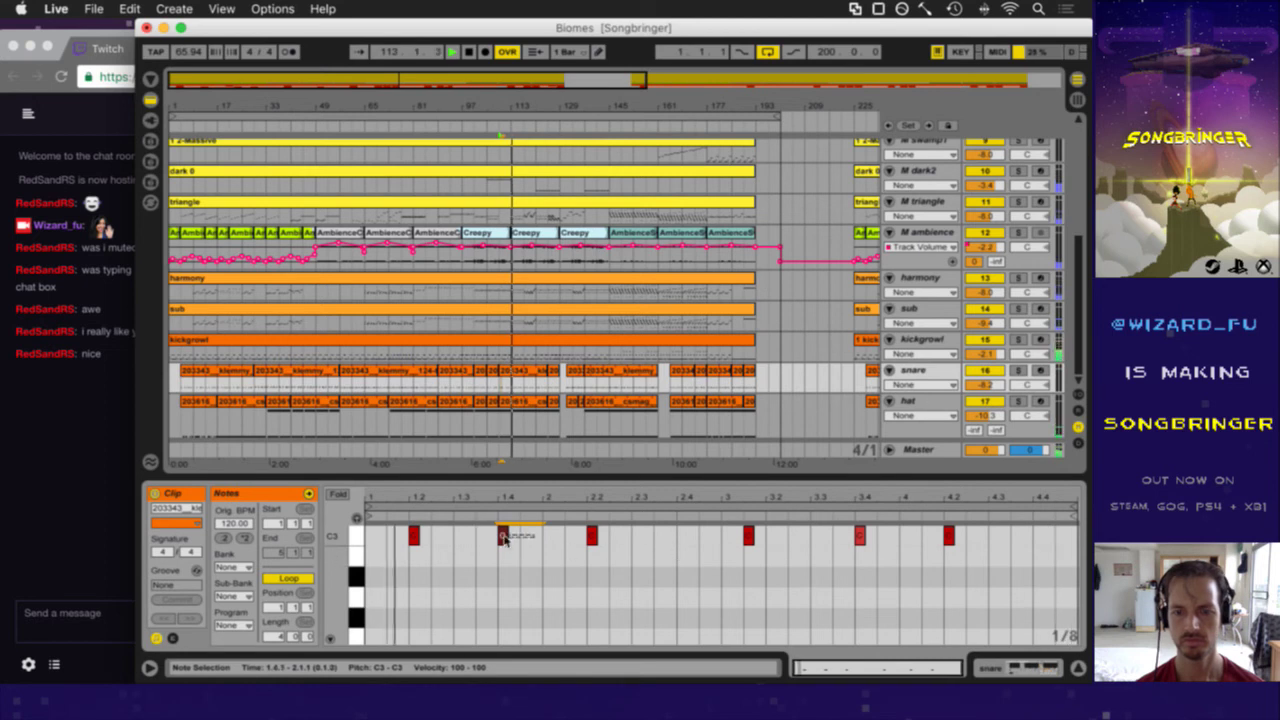
double_click(680, 537)
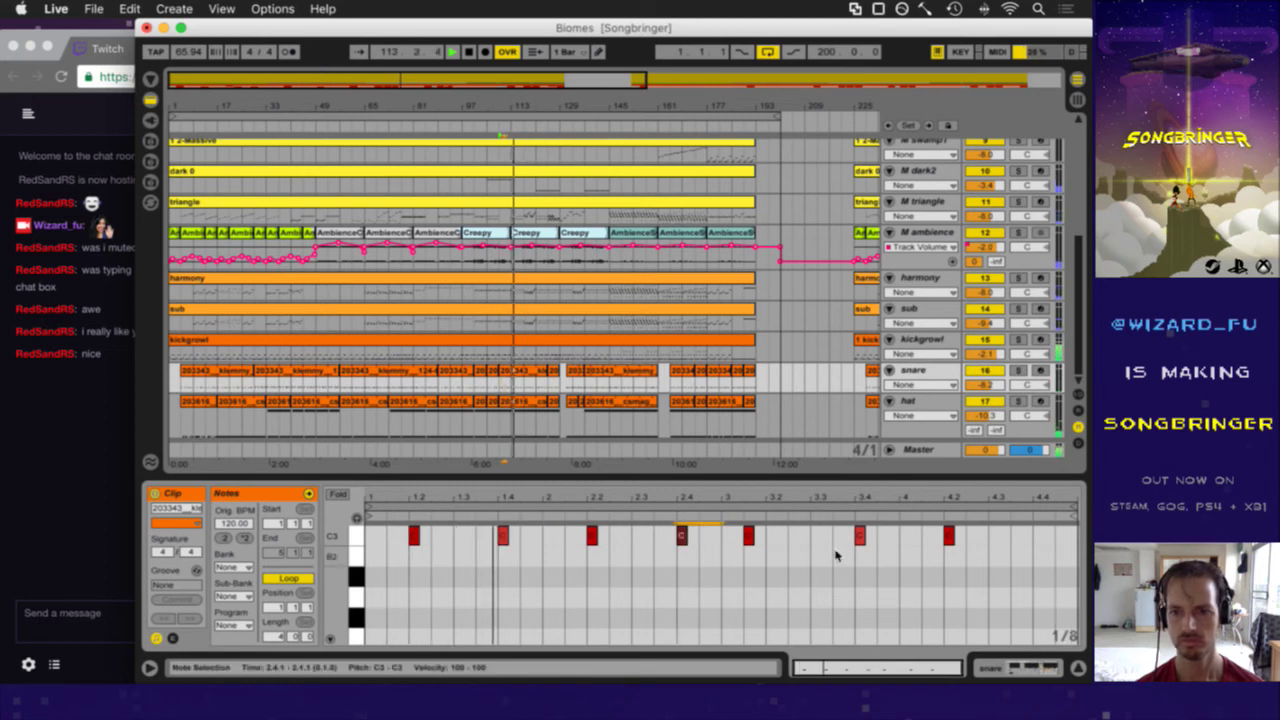
double_click(1036, 537)
- Open the snare clip at bar 125 and raise the velocity of its notes at 1.2, 2.2, 3.2 and 4.2
click(594, 458)
click(557, 370)
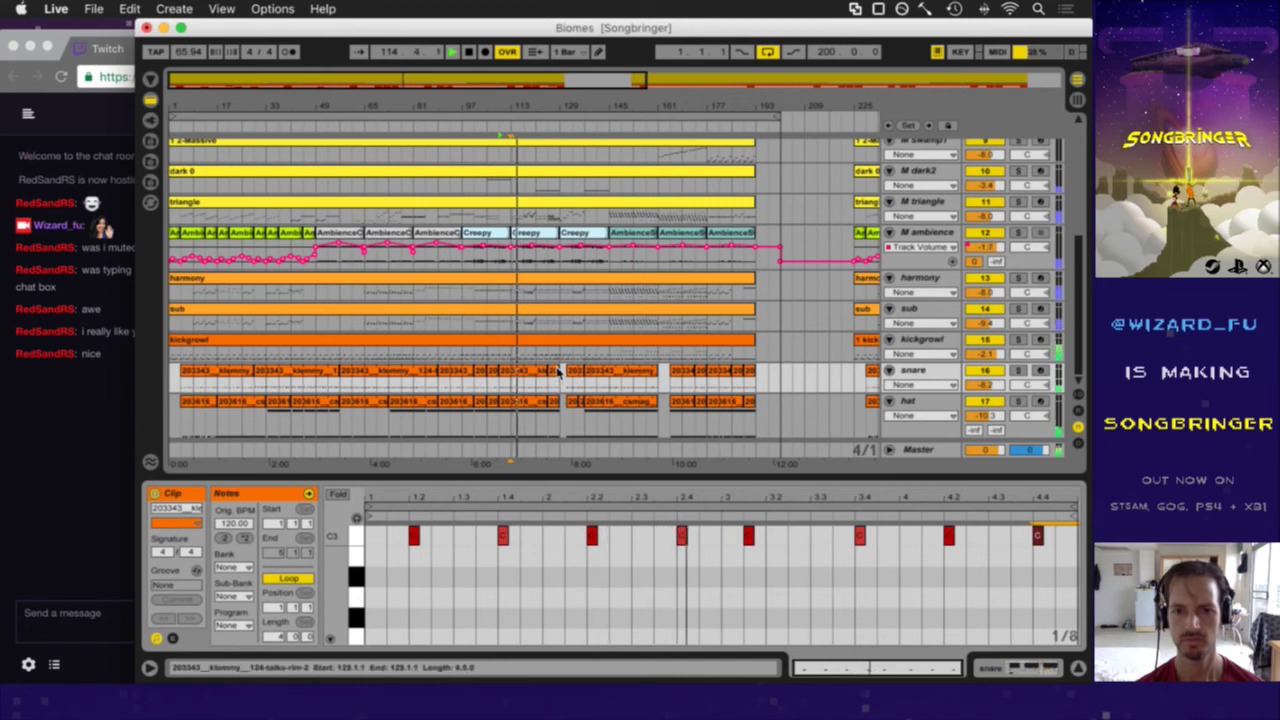
click(558, 372)
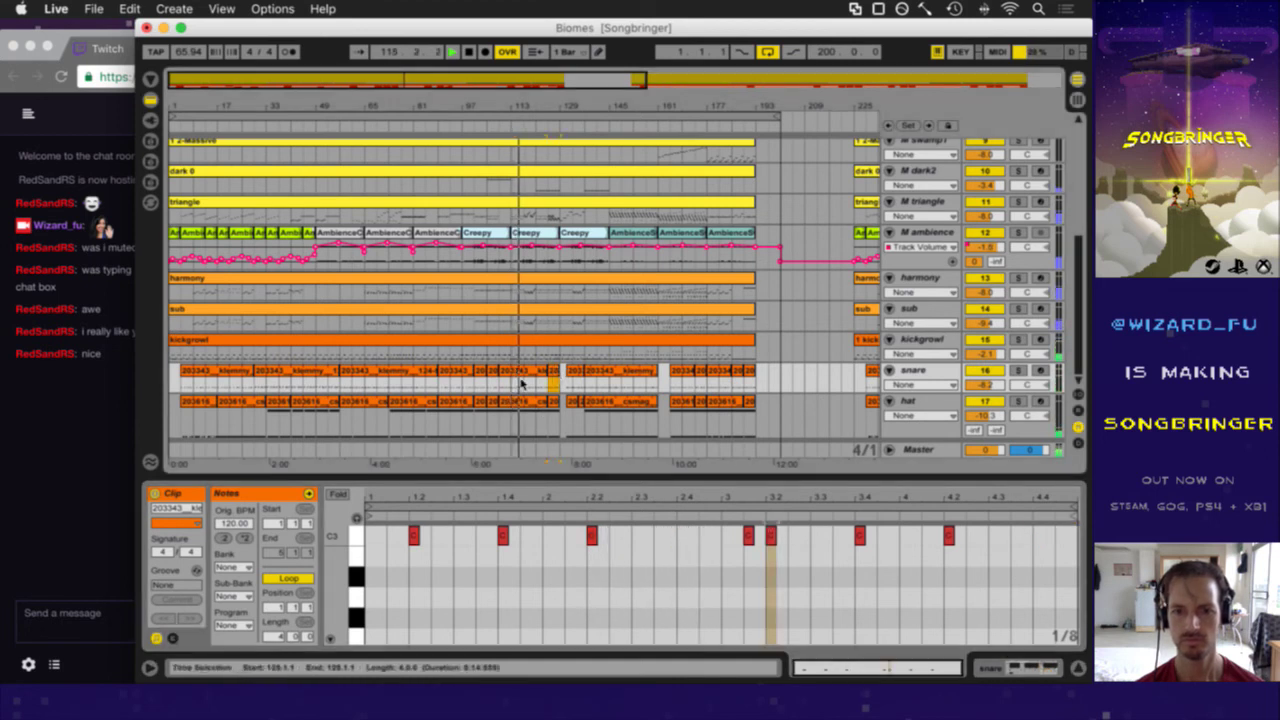
click(520, 374)
click(553, 372)
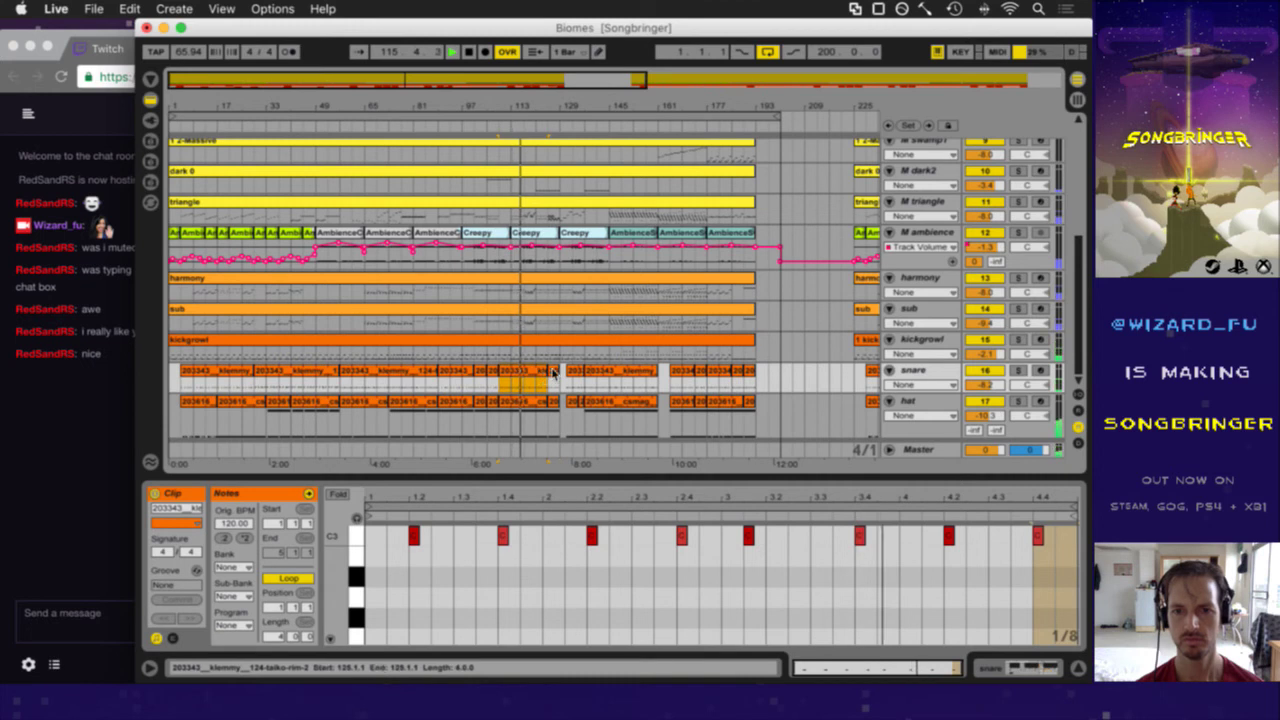
drag(390, 540, 436, 545)
drag(576, 540, 771, 538)
drag(981, 534, 936, 537)
shift+click(948, 537)
click(484, 540)
- Copy the note at 1.4 to 2.4 in the bar 125 snare clip and place the insert mark at 4.4
click(503, 536)
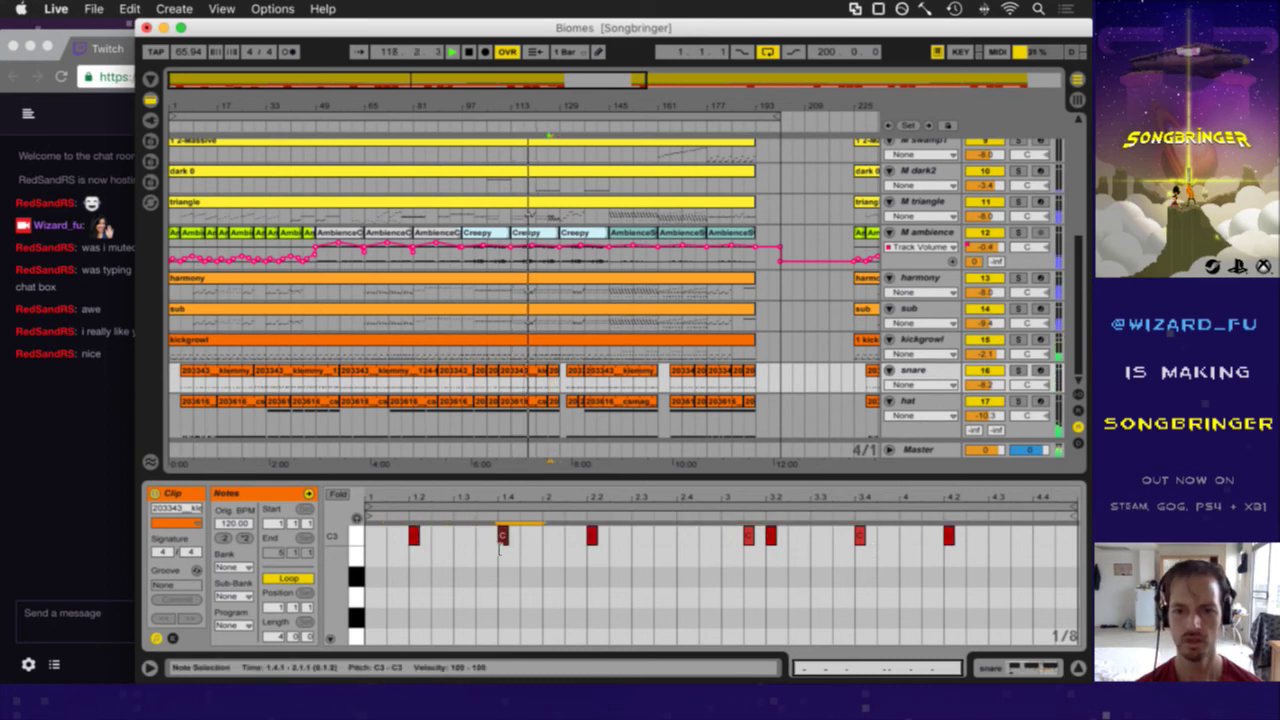
click(680, 532)
key(super+v)
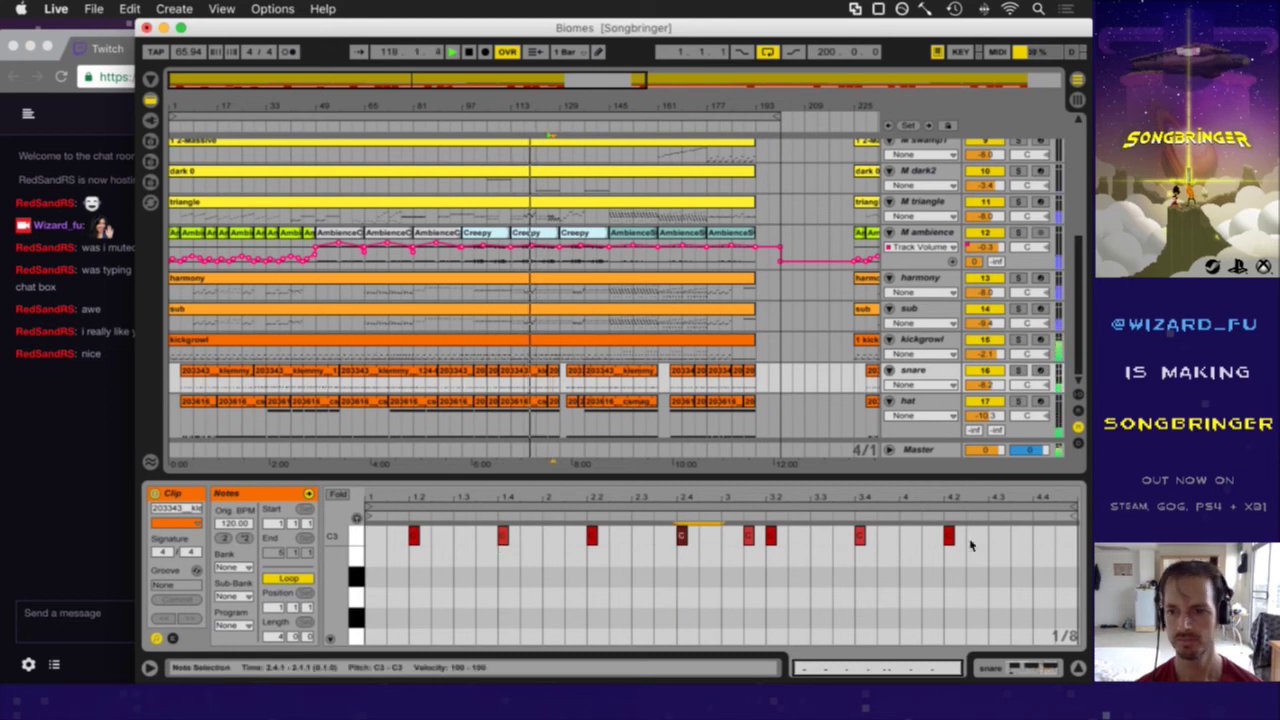
click(1035, 533)
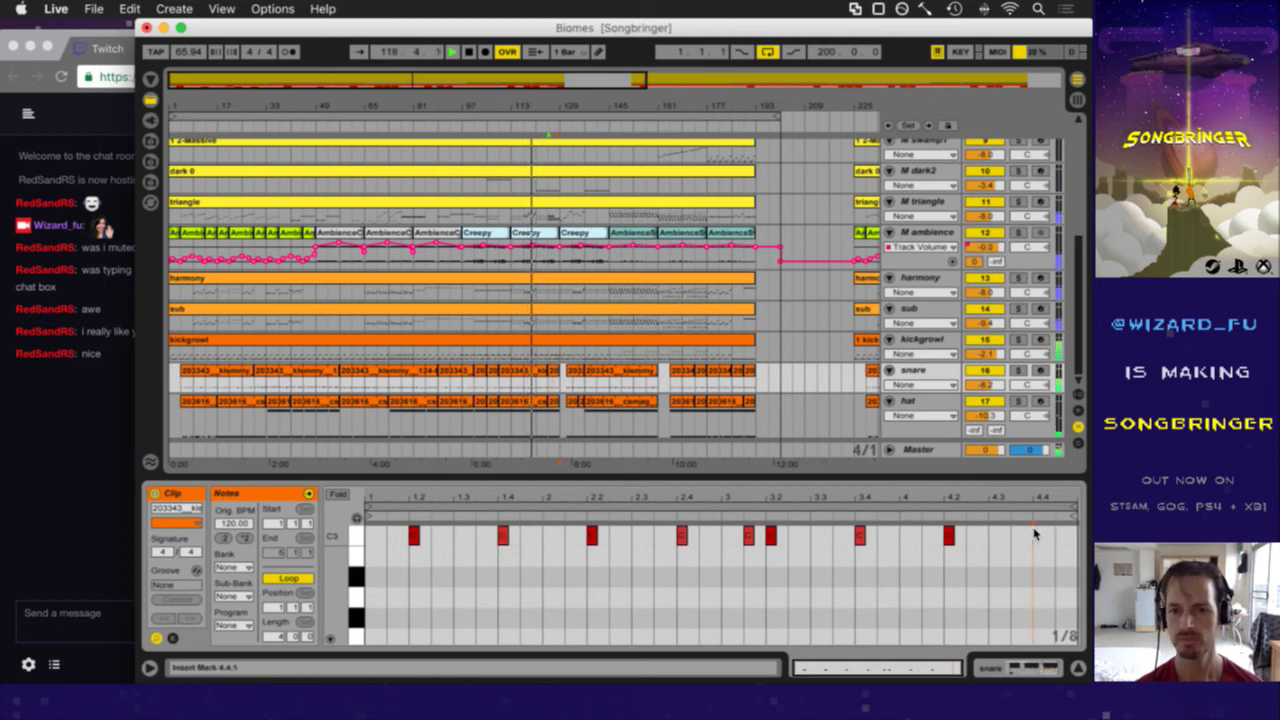
- Open the short snare clip at bar 105 and raise the velocity of all its C3 notes
click(553, 373)
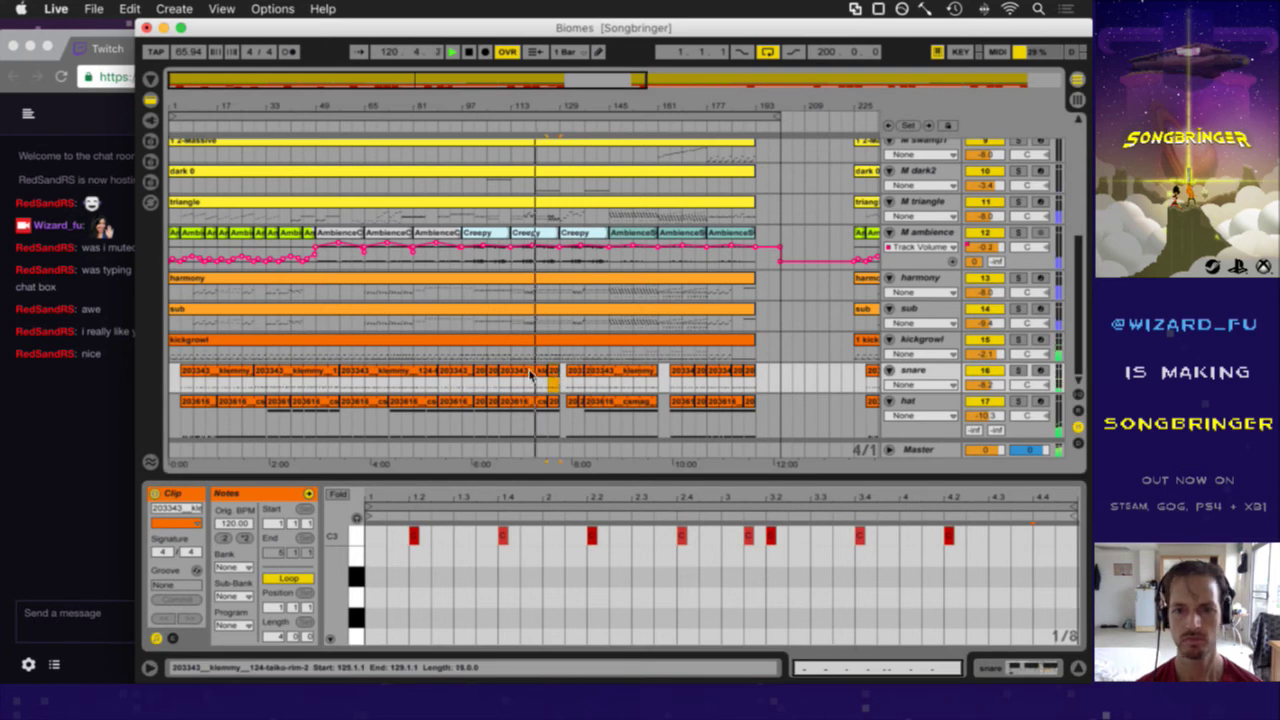
click(530, 374)
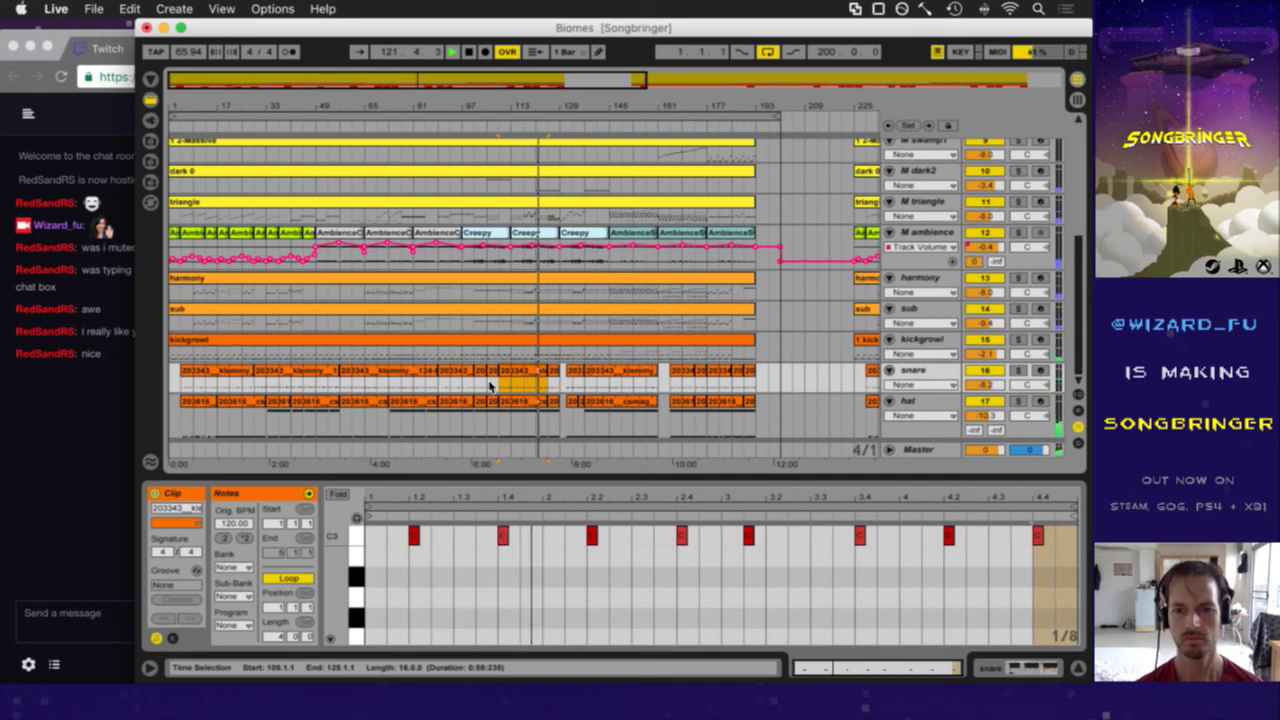
click(490, 385)
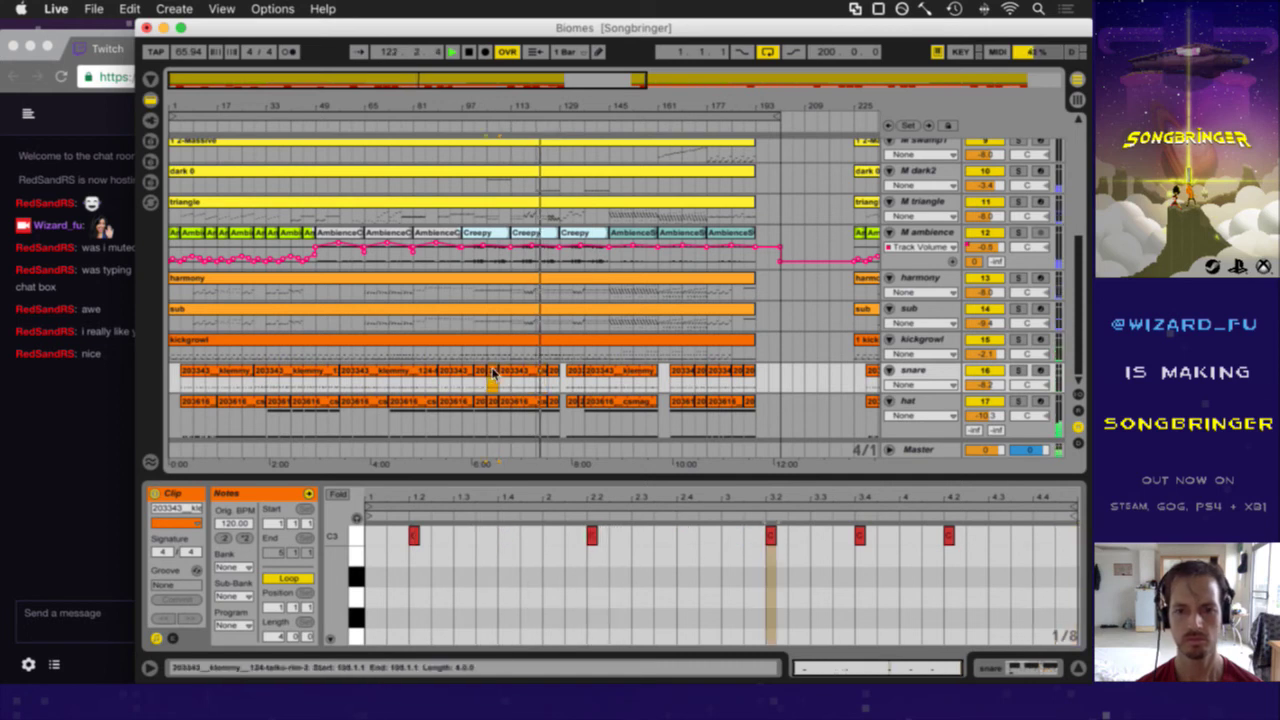
click(455, 534)
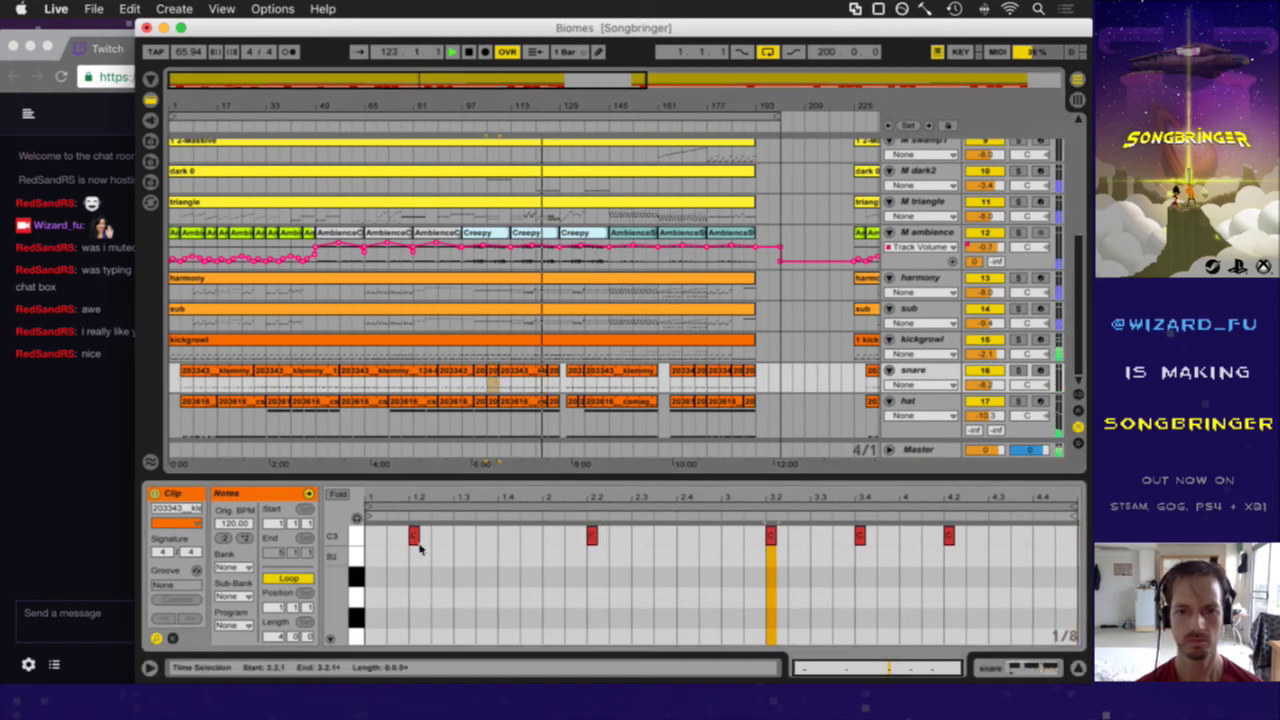
click(366, 537)
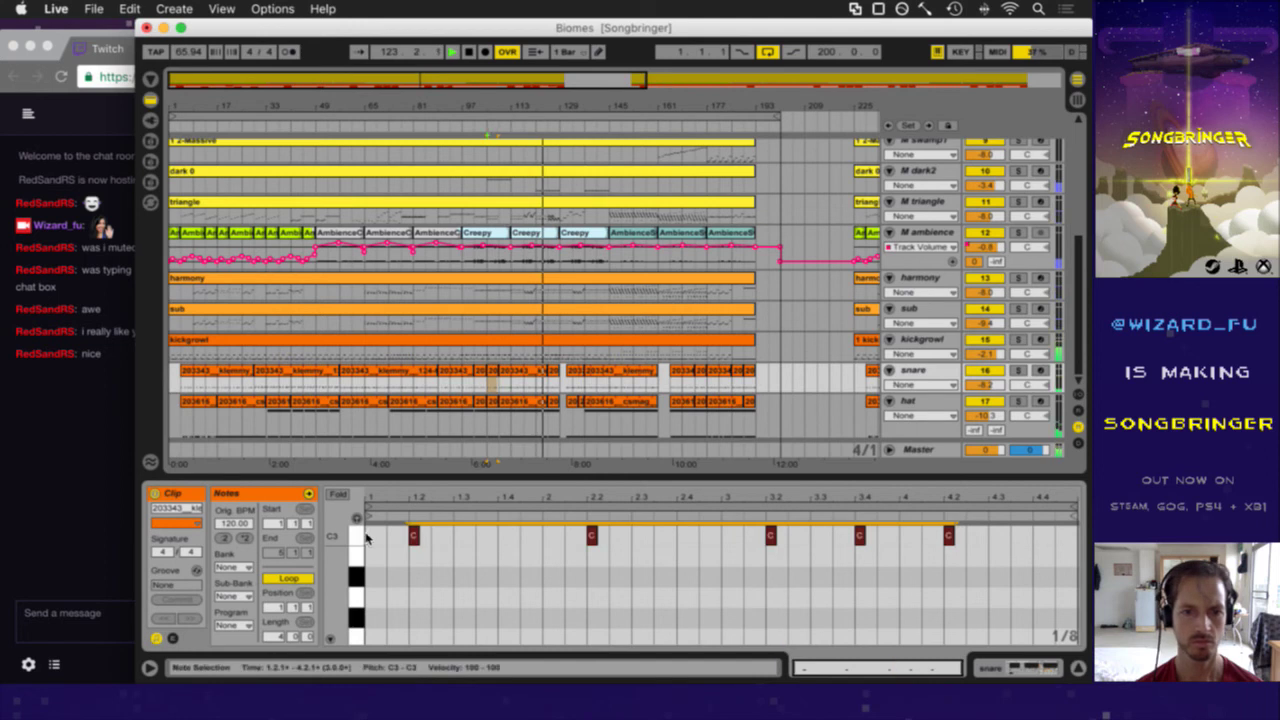
click(433, 539)
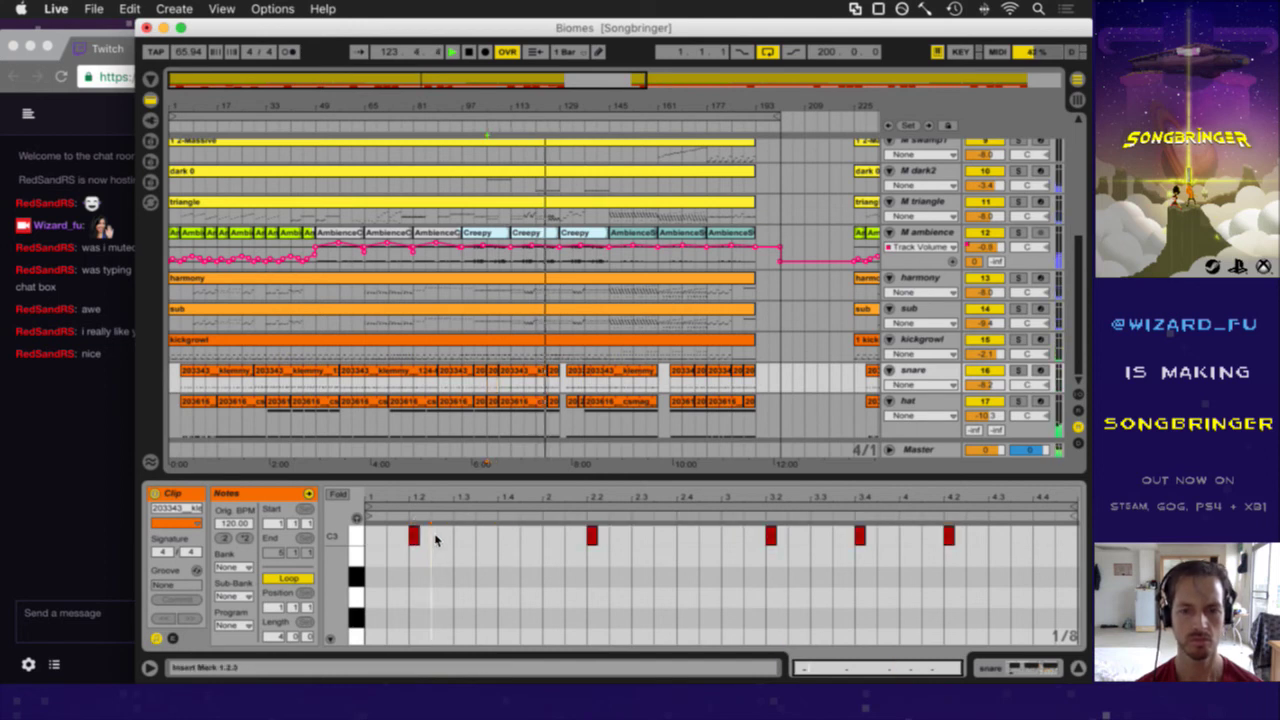
- Add a snare note at 1.4 with velocity 105, copy it to 2.4, and reopen the clip at bar 109
click(591, 537)
double_click(503, 535)
drag(503, 537, 503, 537)
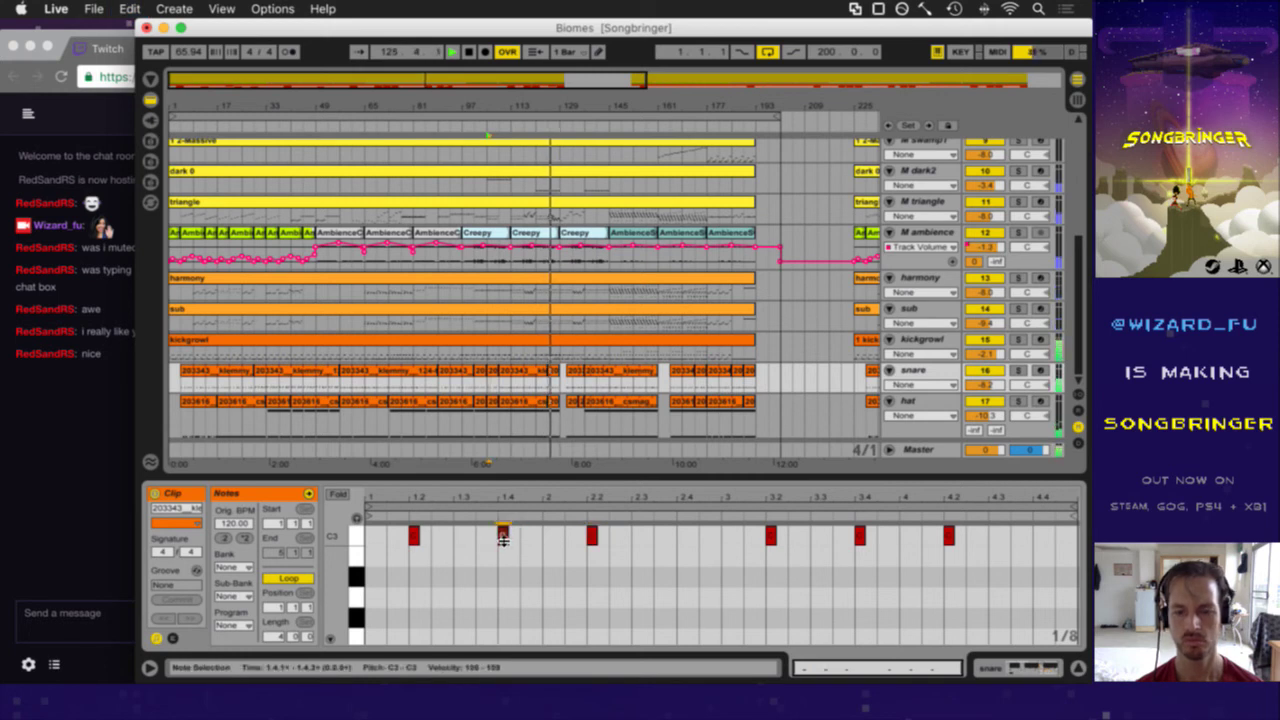
double_click(679, 535)
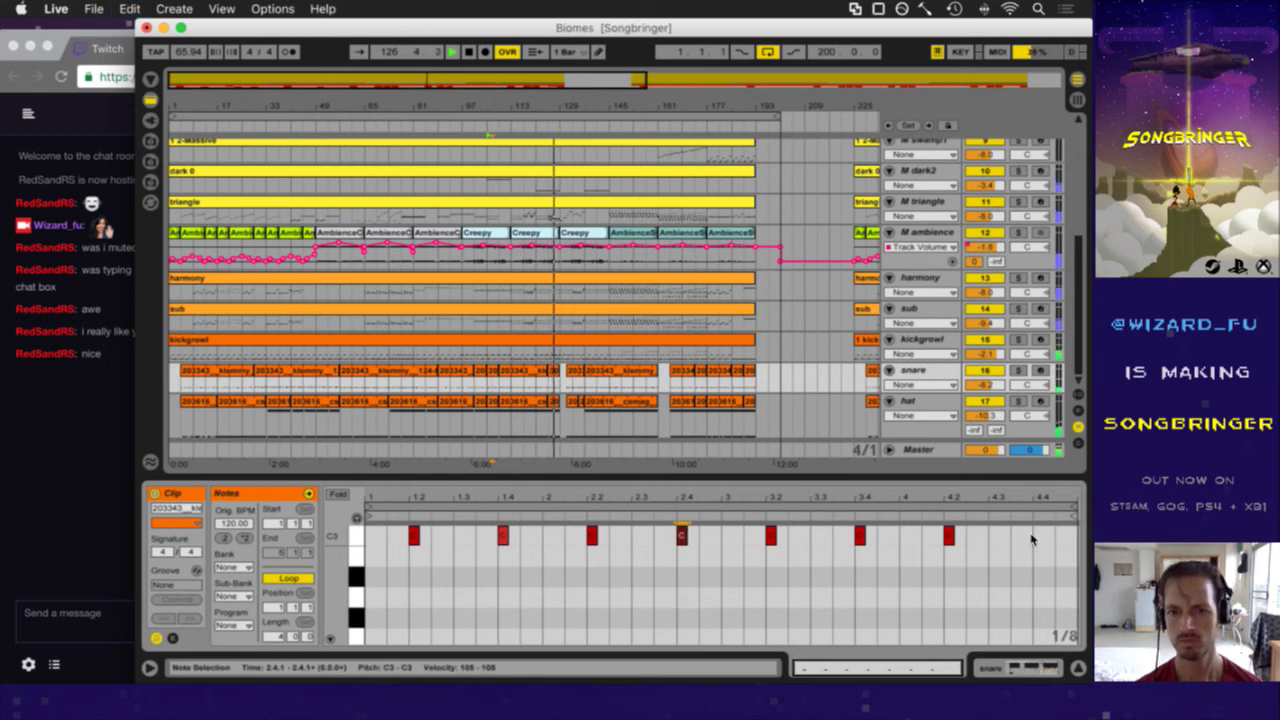
click(529, 371)
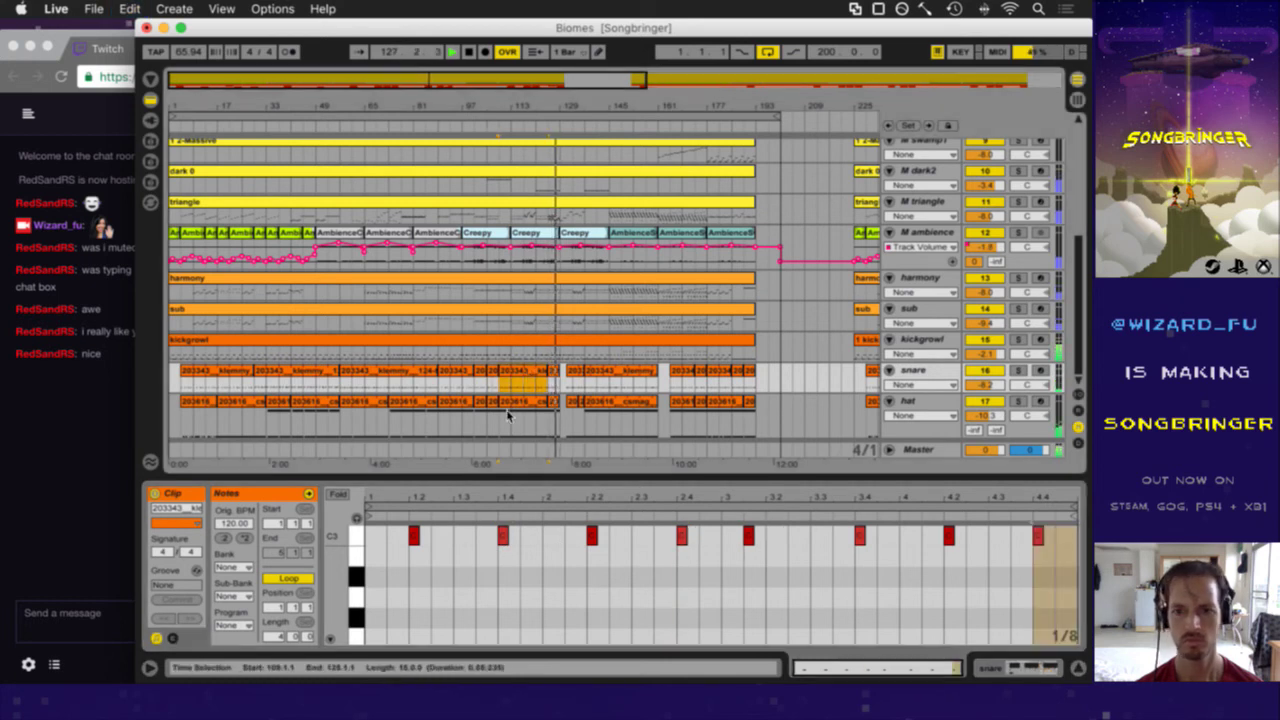
- Stop playback, open the snare clip at bar 101 and raise the velocity of its notes at 1.2, 2.2 and 3.4
key(space)
click(492, 381)
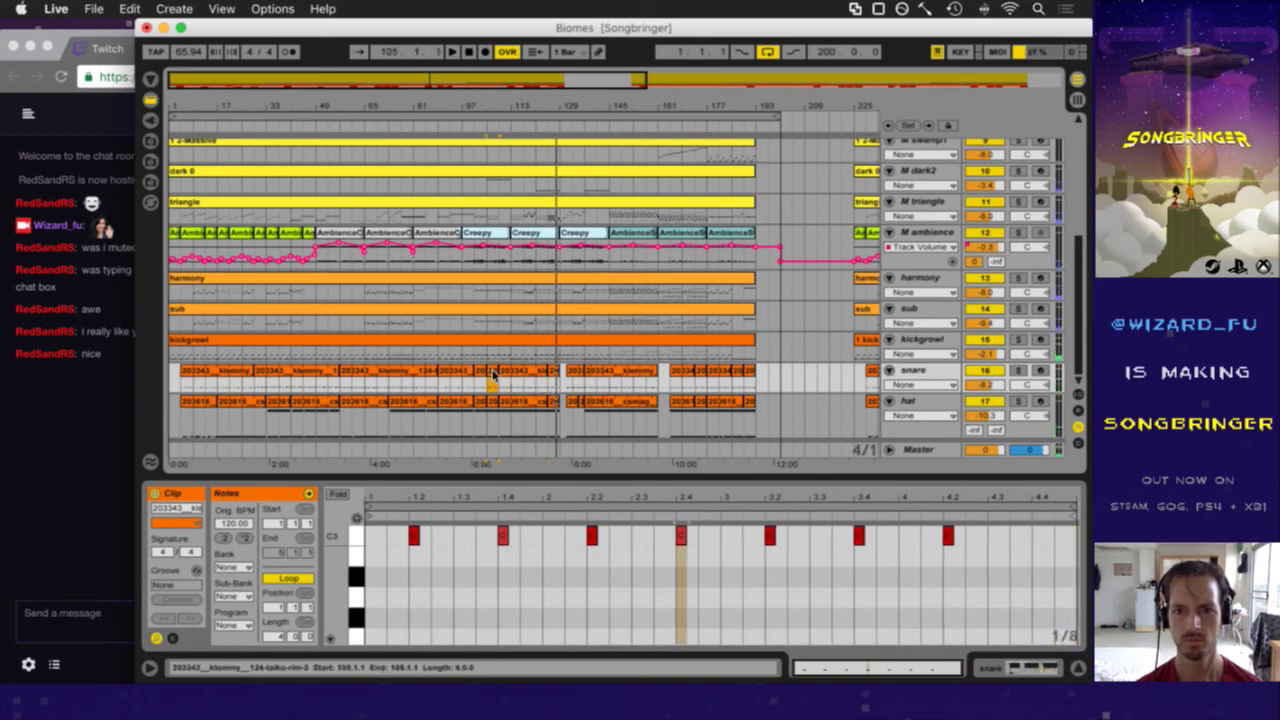
click(481, 375)
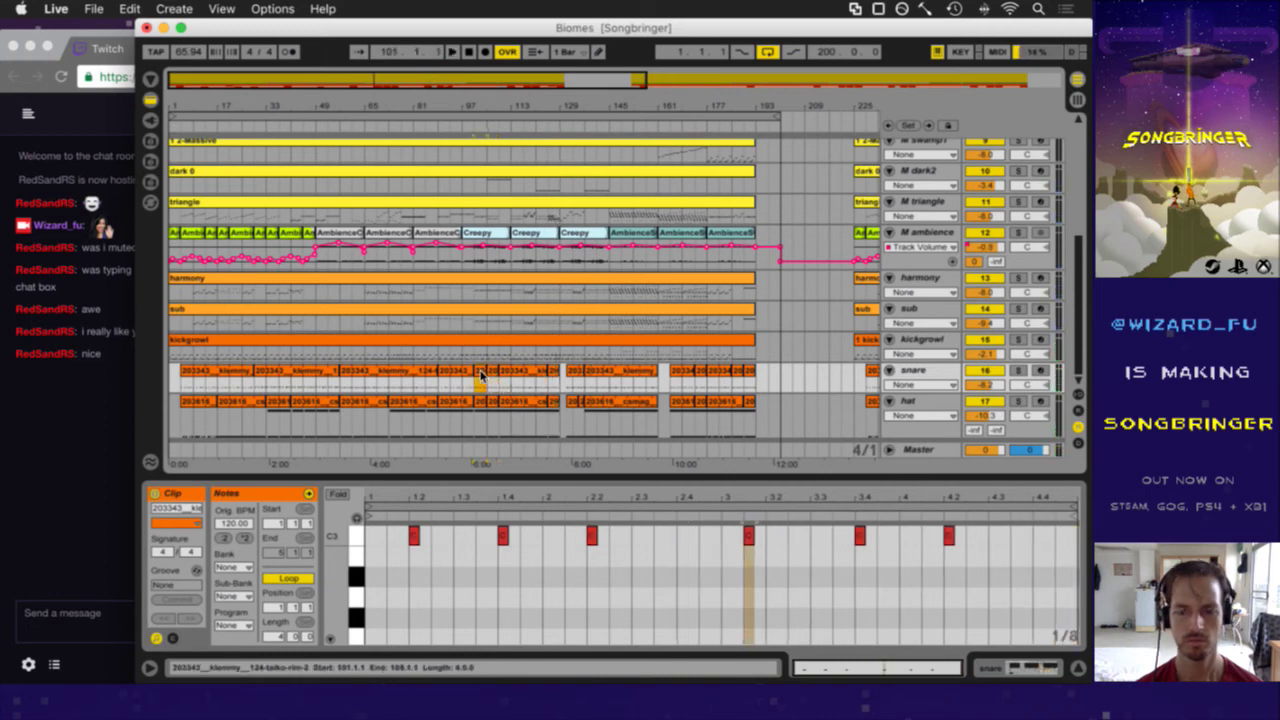
click(492, 376)
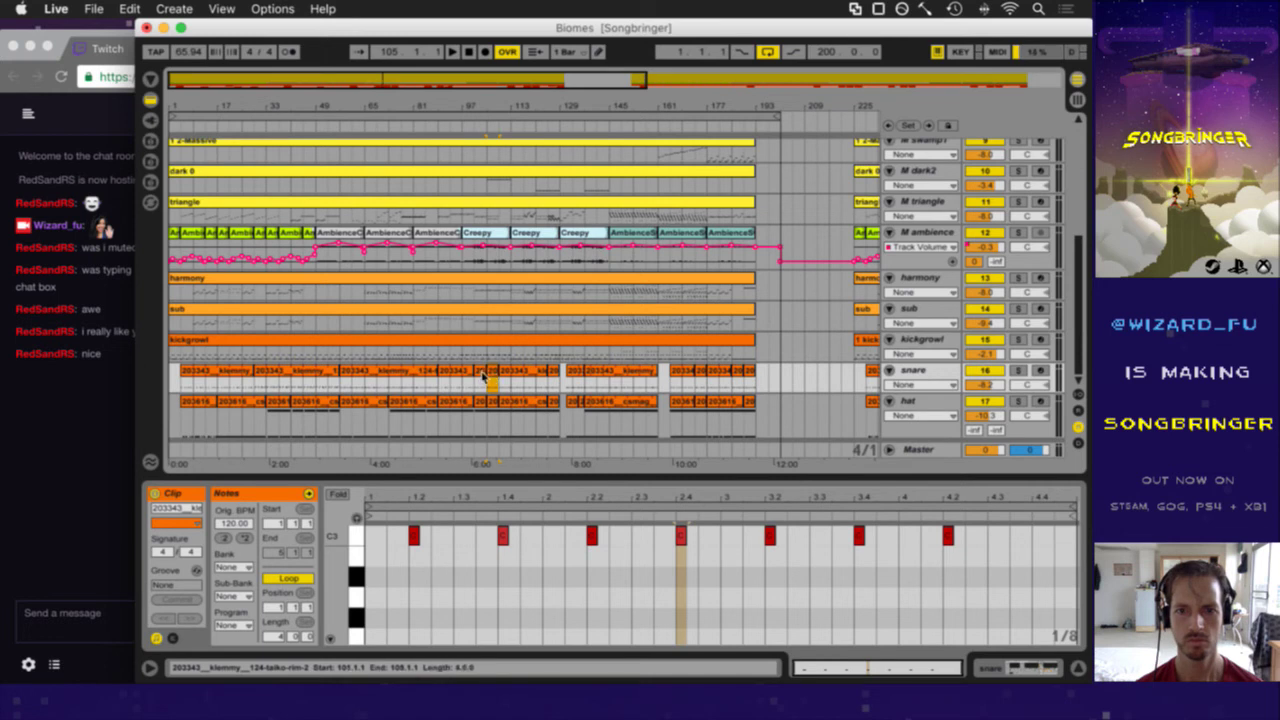
click(481, 377)
click(413, 536)
shift+click(592, 536)
shift+click(859, 536)
- In the bar 101 snare clip, copy the note in beat 3.1 to beat 2.4 and add a note at 4.4 during playback
click(722, 530)
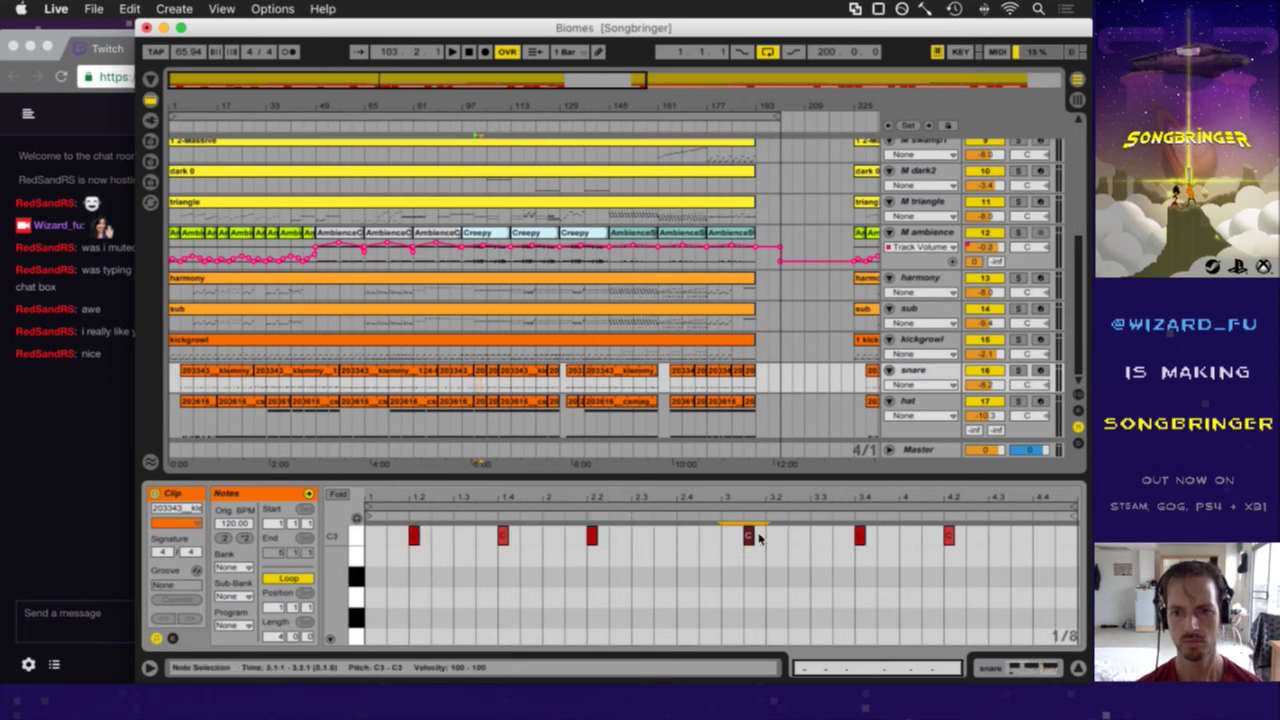
click(679, 543)
key(super+v)
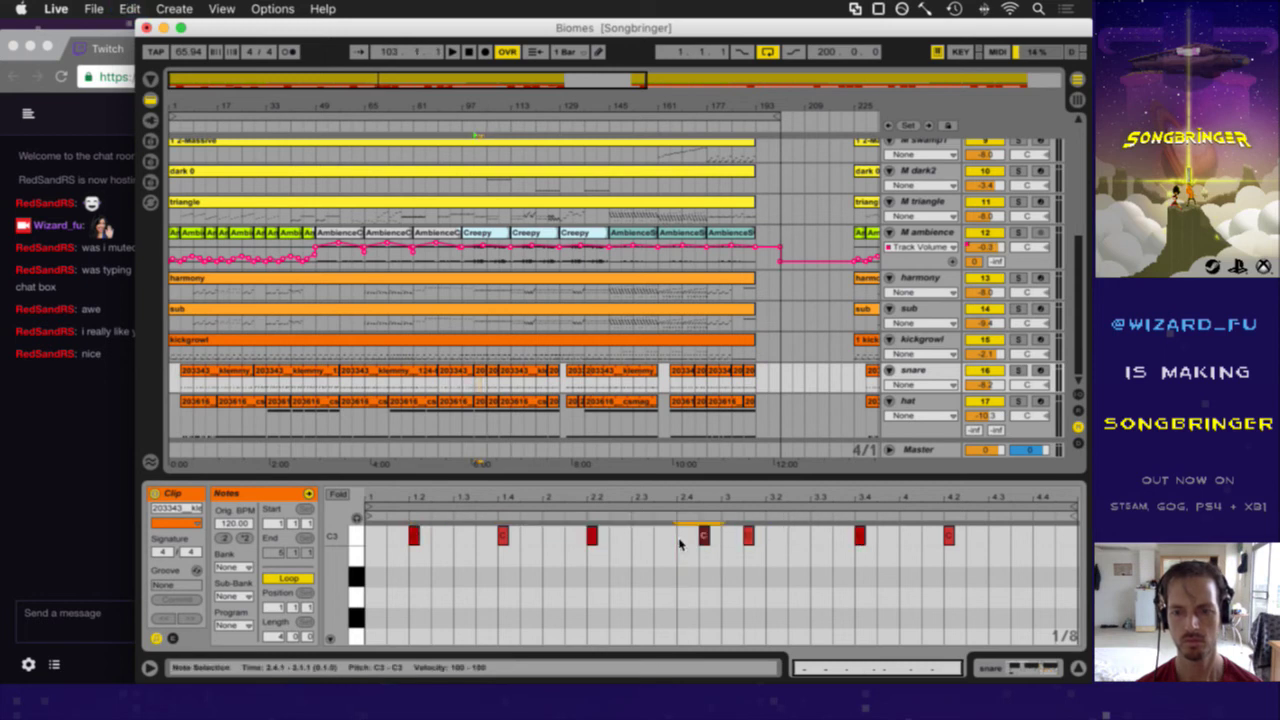
click(477, 391)
key(space)
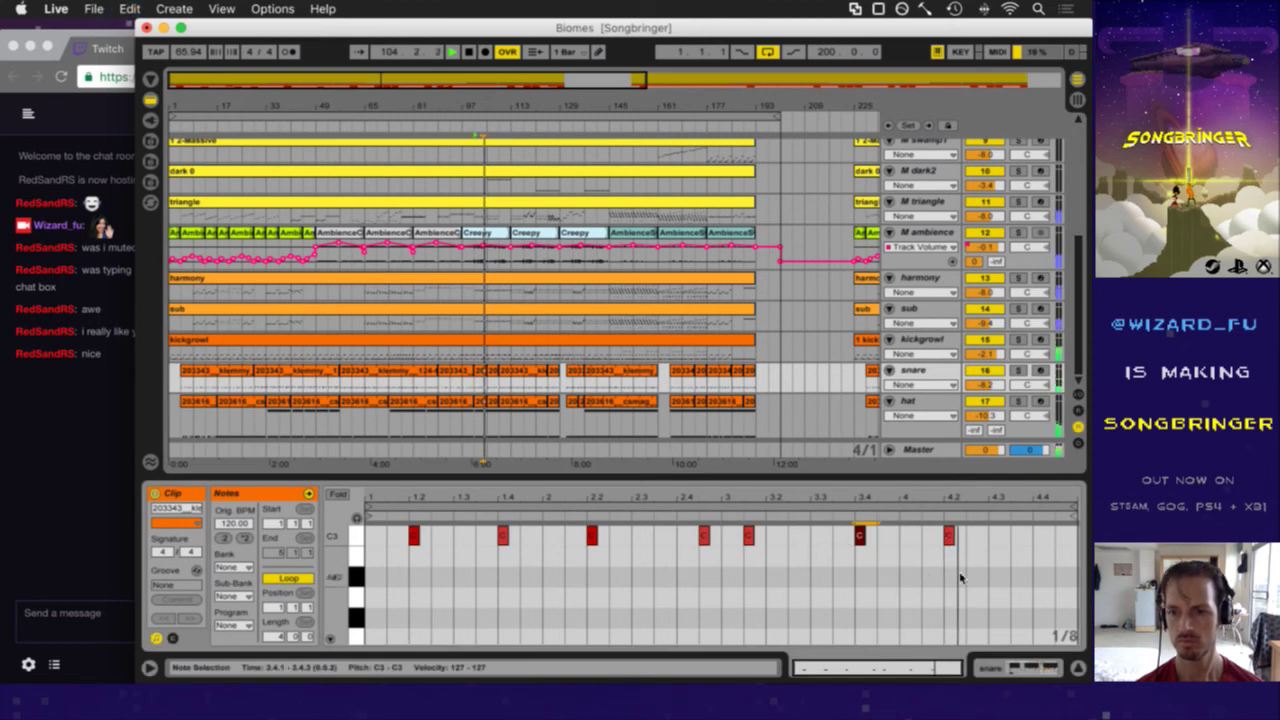
double_click(1036, 537)
click(769, 530)
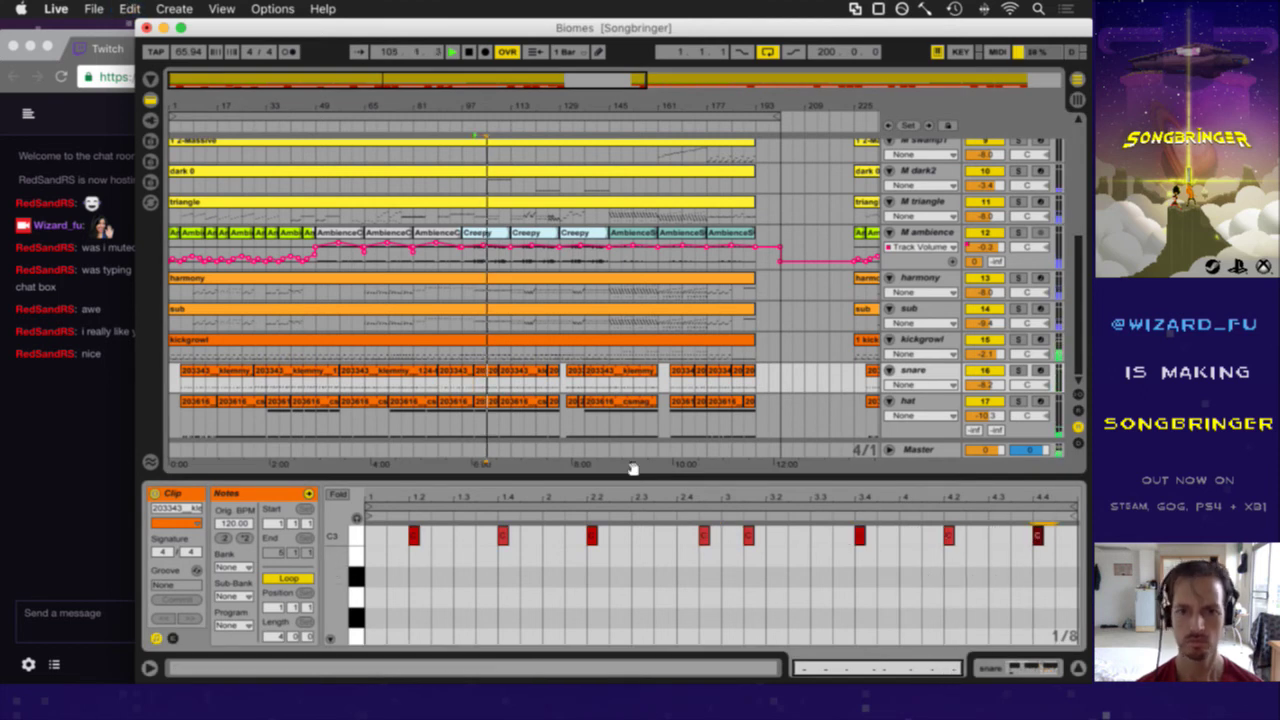
- Open the snare clip at bar 105, paste a note at 4.4 and shift the note at 2.4 an eighth note later
click(491, 383)
click(1037, 537)
key(super+v)
drag(681, 536, 703, 535)
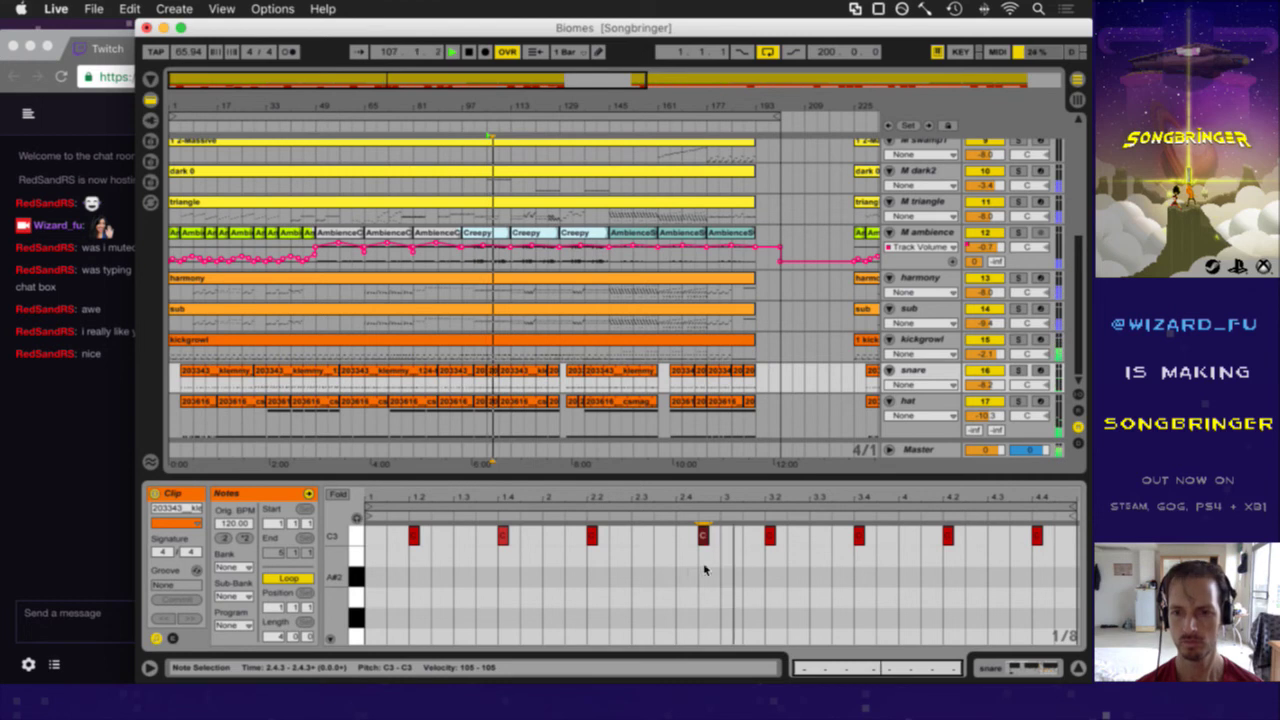
- Open the snare clip at bar 89, play the arrangement from there and save the set
click(498, 398)
click(448, 385)
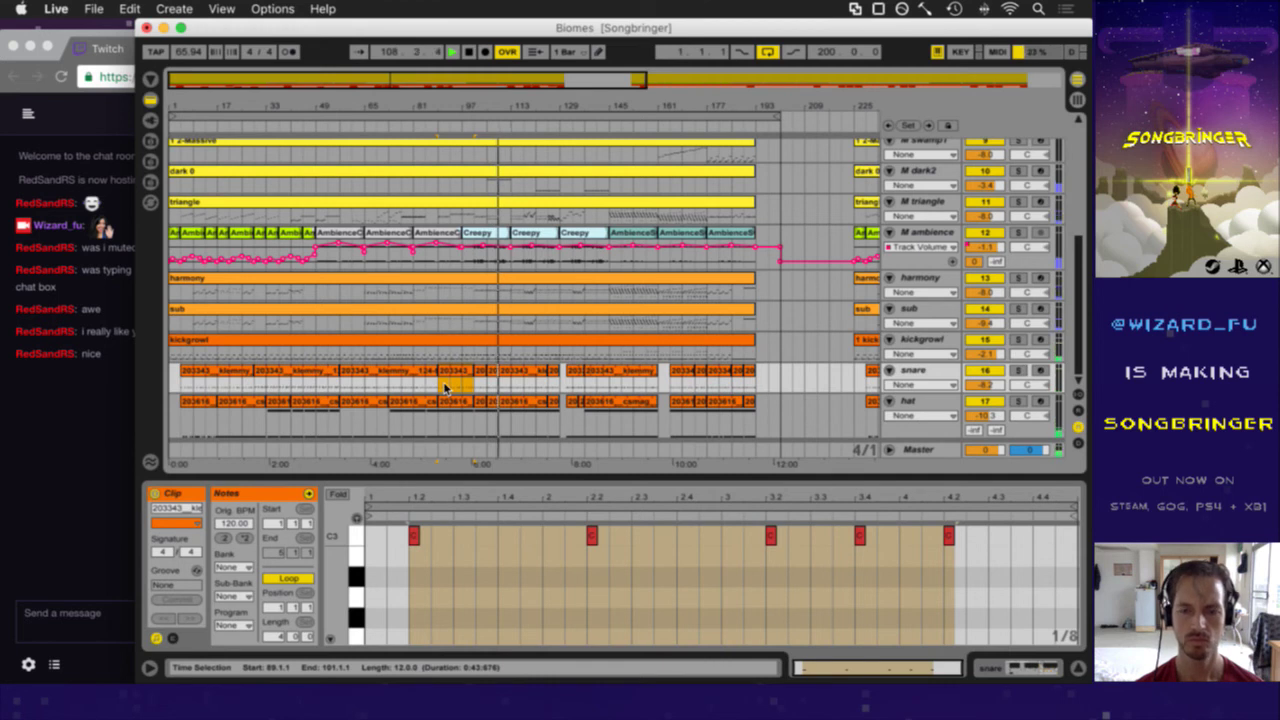
key(space)
key(super+s)
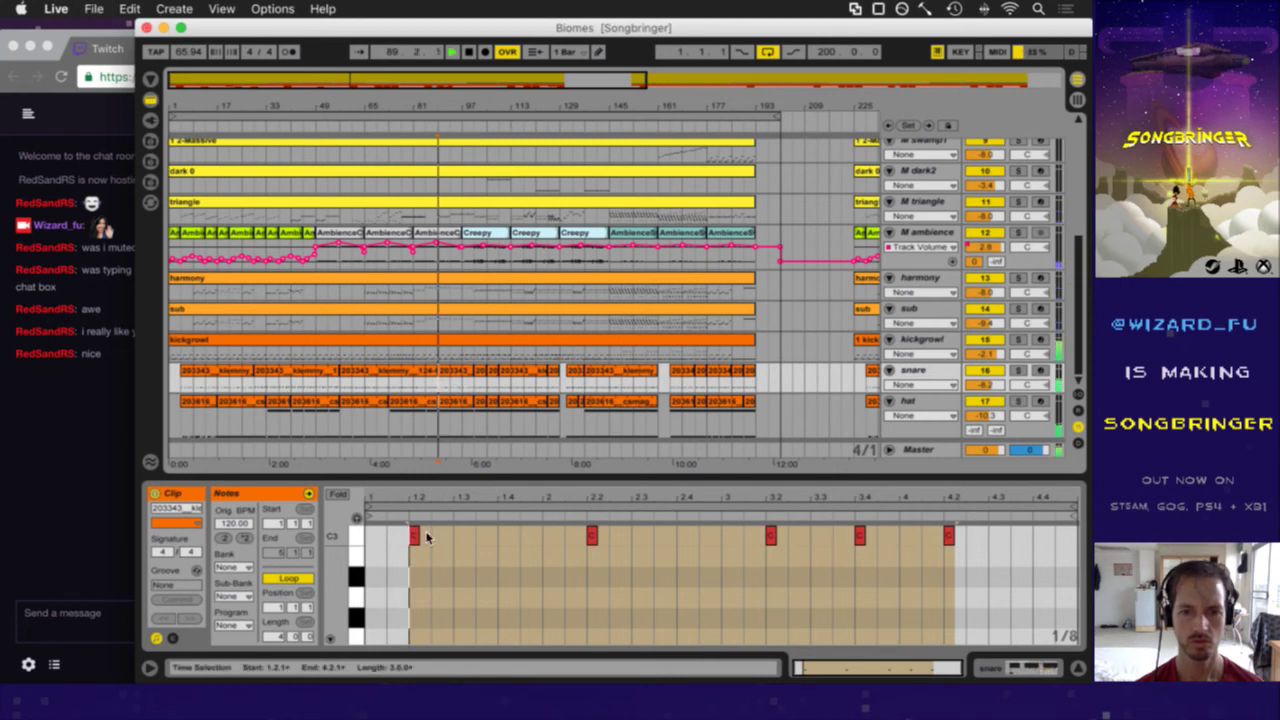
- Select all C3 notes in the bar 89 snare clip and raise their velocity
click(436, 540)
click(352, 540)
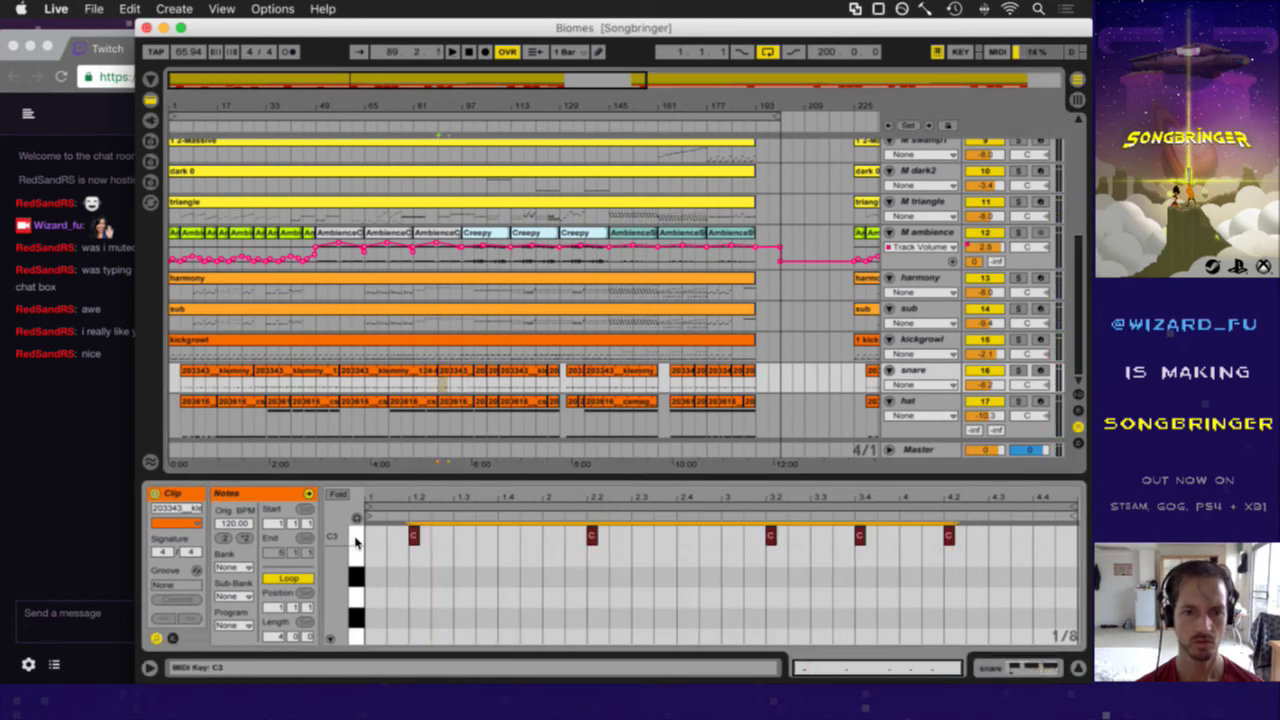
click(414, 537)
- Add a snare note at 1.4 with velocity 109 in the bar 89 clip and copy it to 2.4 and 4.4
click(507, 537)
key(ctrl+v)
drag(547, 537, 506, 538)
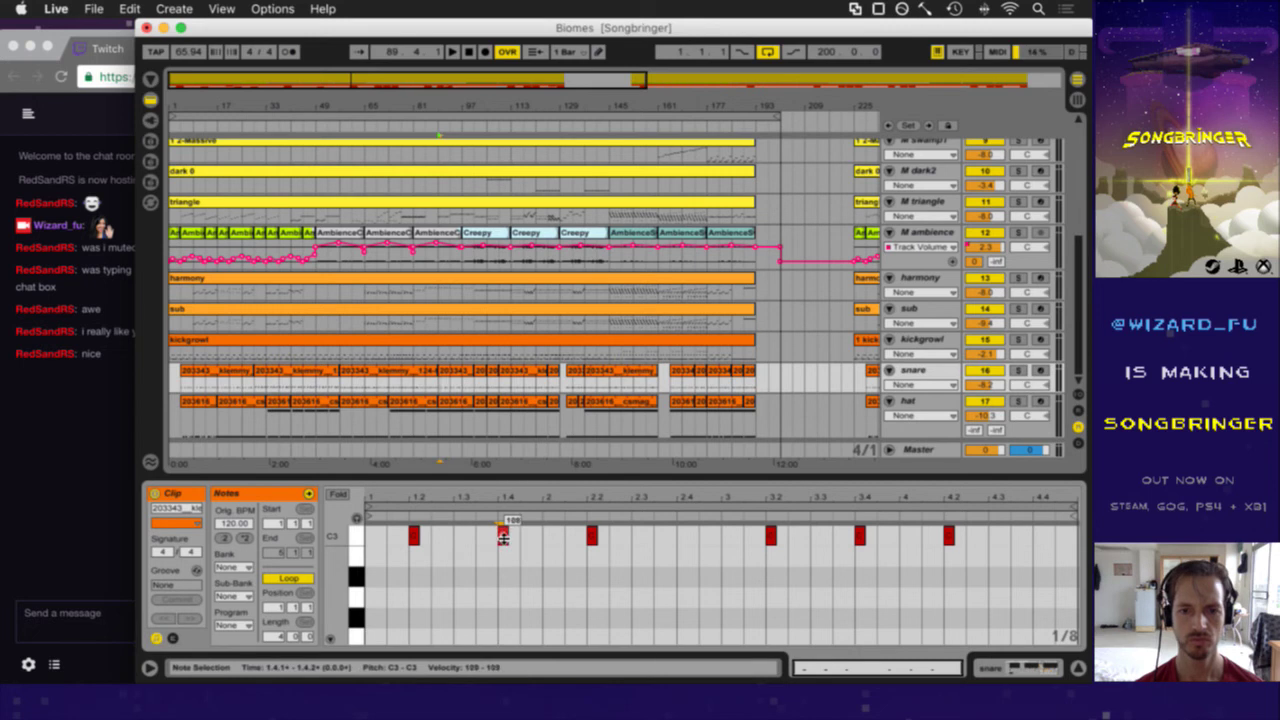
click(672, 537)
key(ctrl+v)
click(1022, 539)
key(ctrl+v)
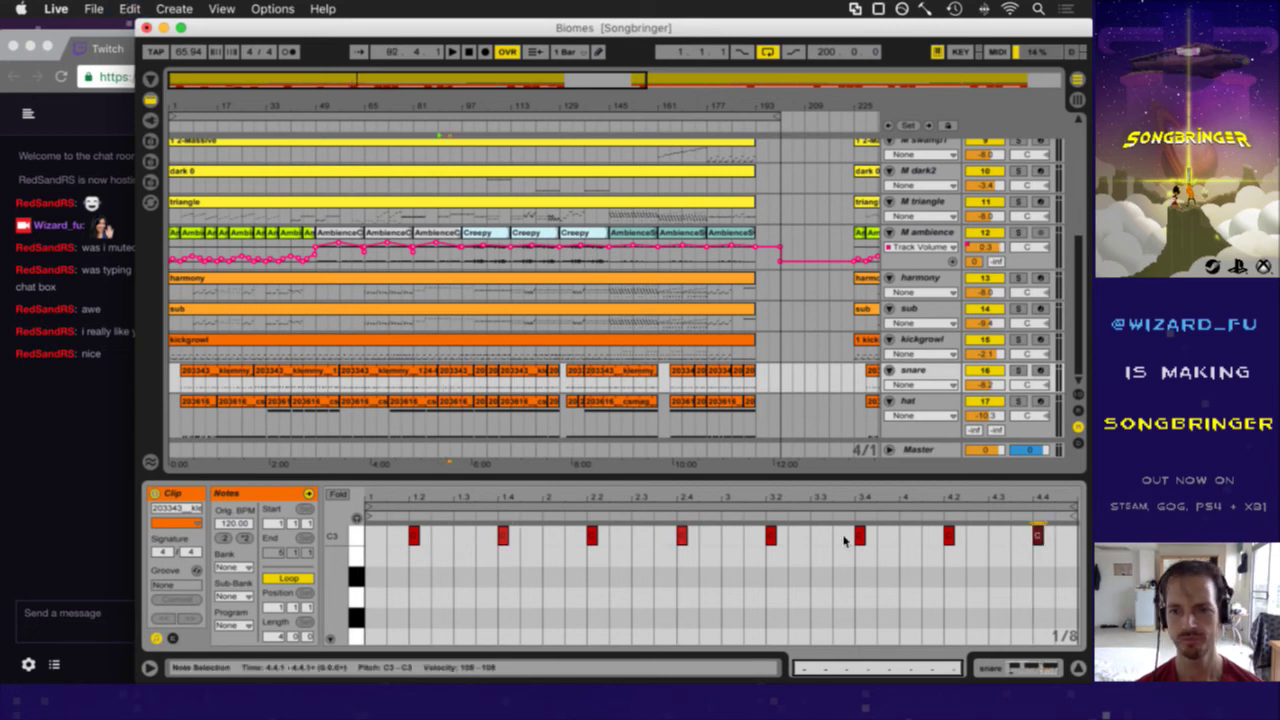
- Paste another copy of the softer snare note at 3.3 and play the arrangement from bar 89
click(811, 541)
key(ctrl+v)
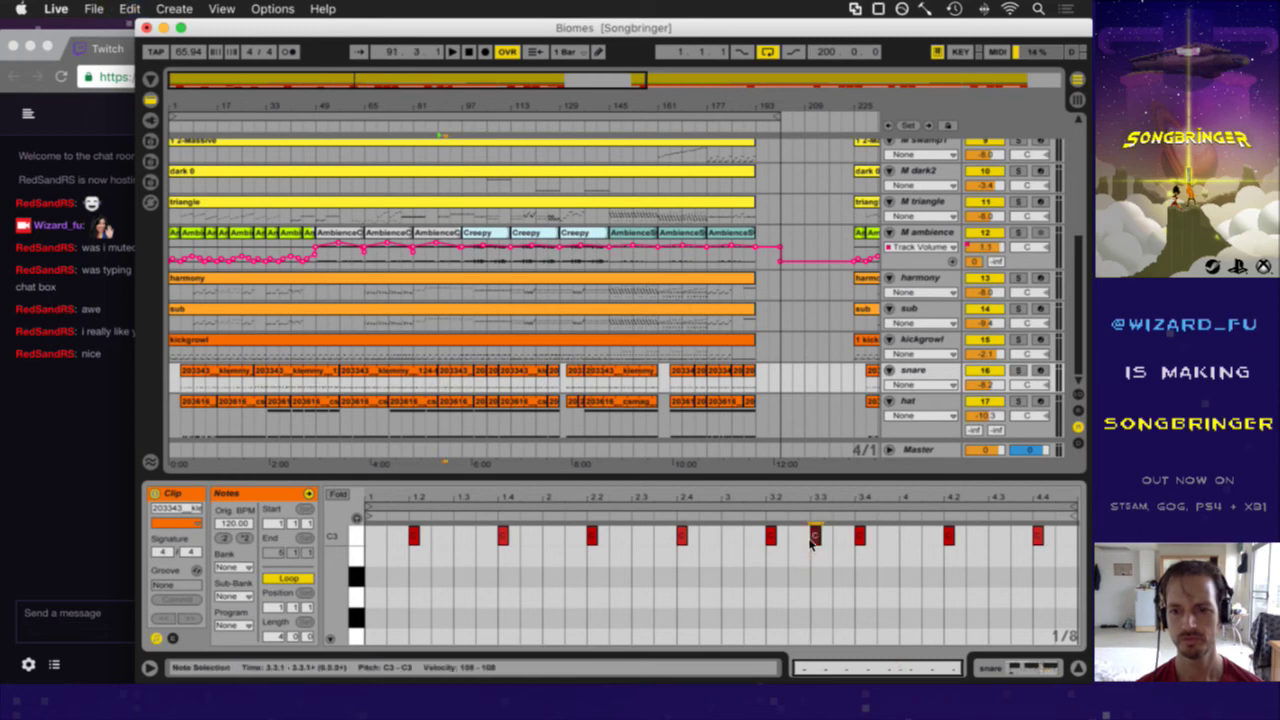
click(796, 547)
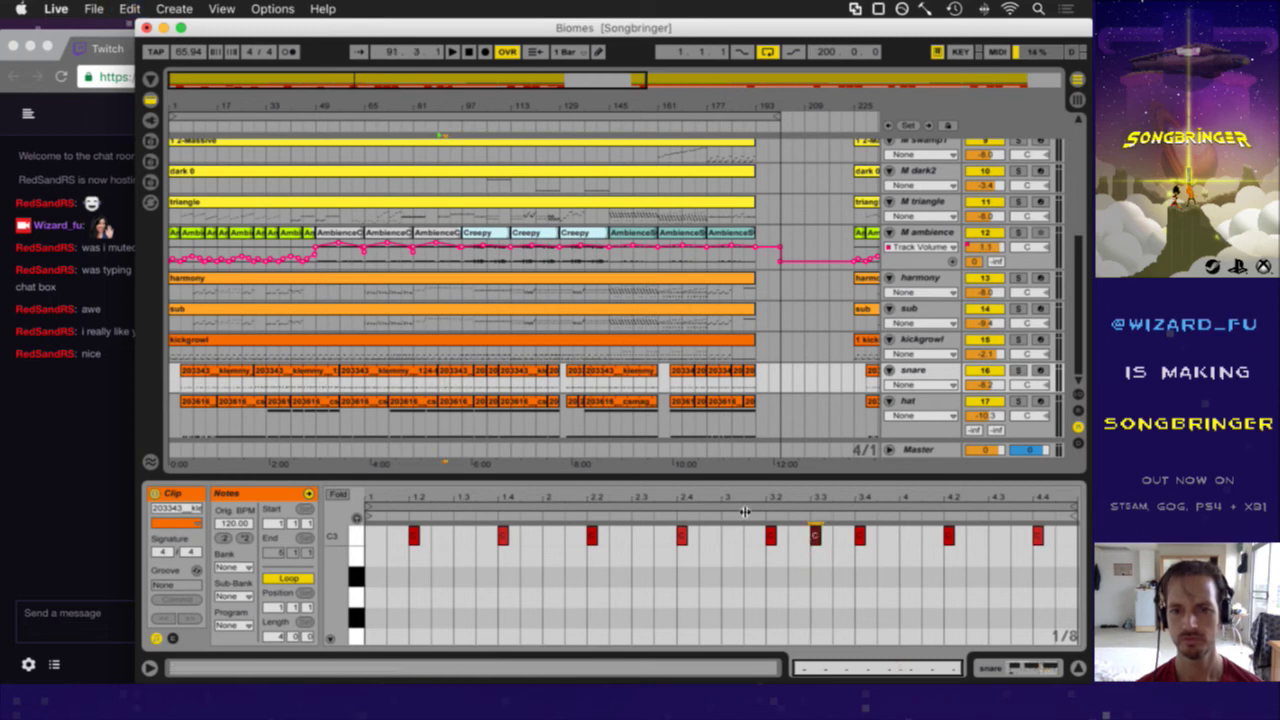
click(438, 388)
key(space)
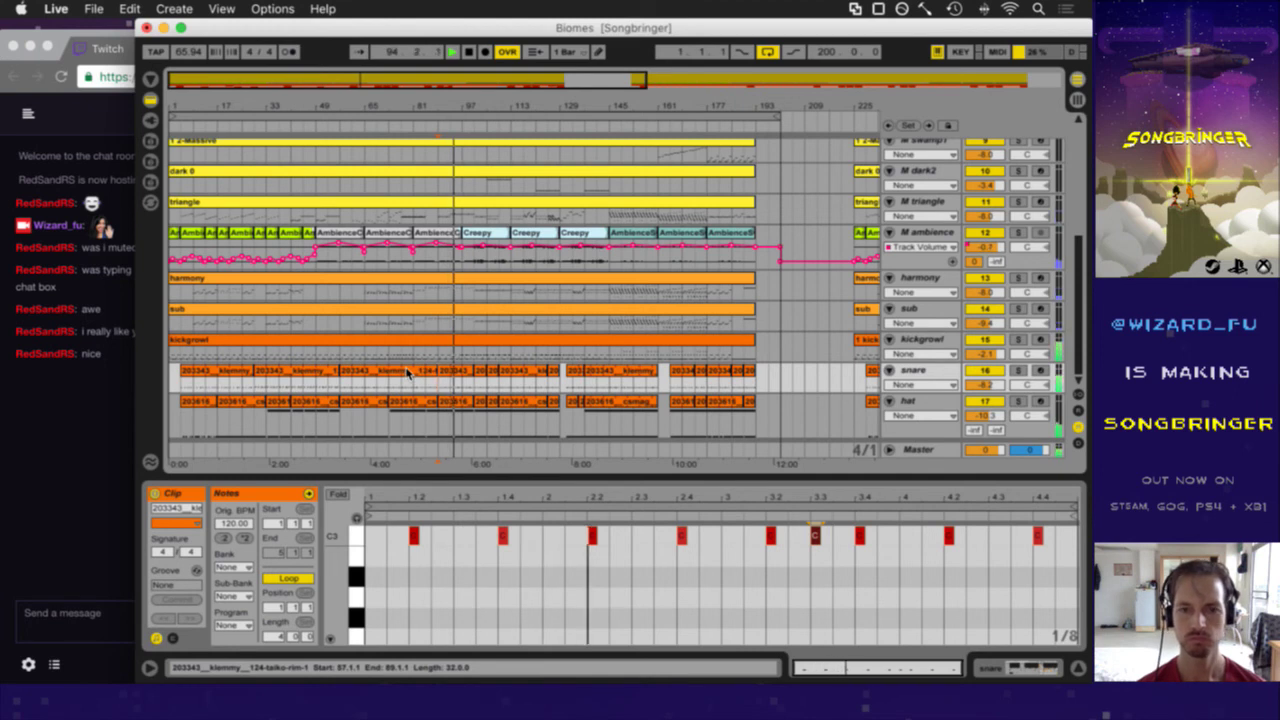
- Open the snare clip at bar 57, fold the piano roll to its used notes and select the note at 1.2
click(407, 373)
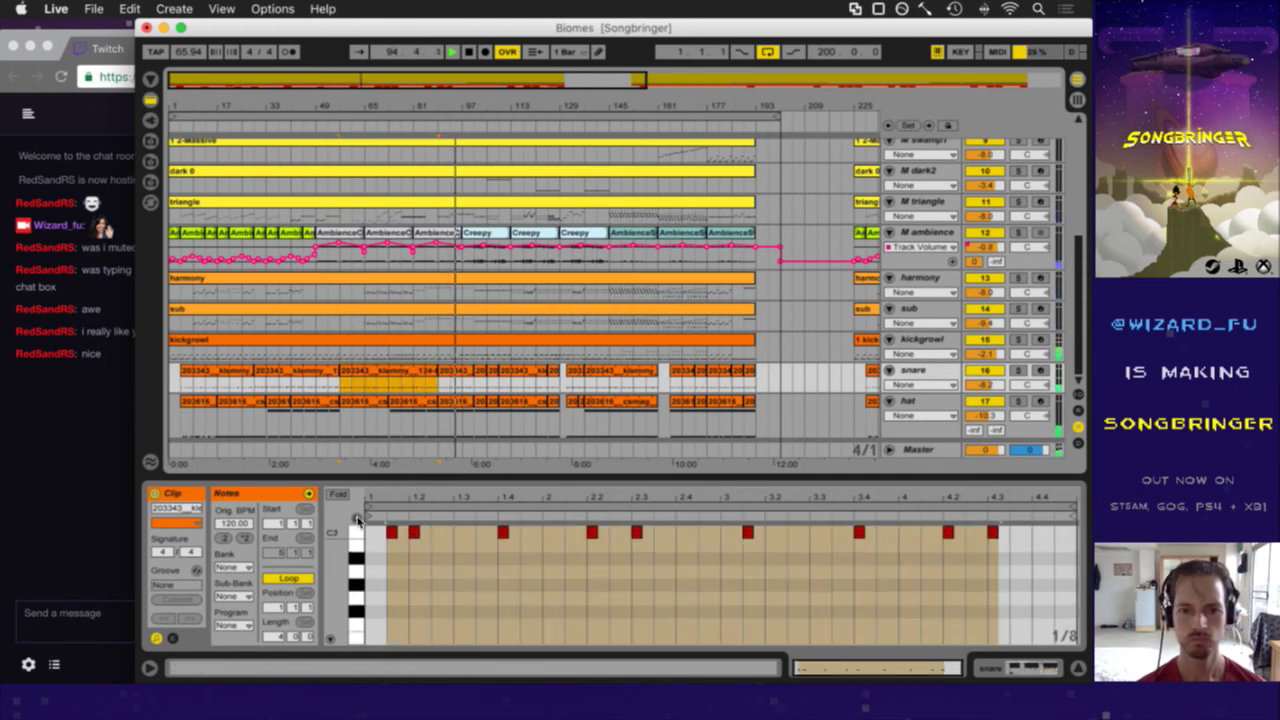
click(339, 495)
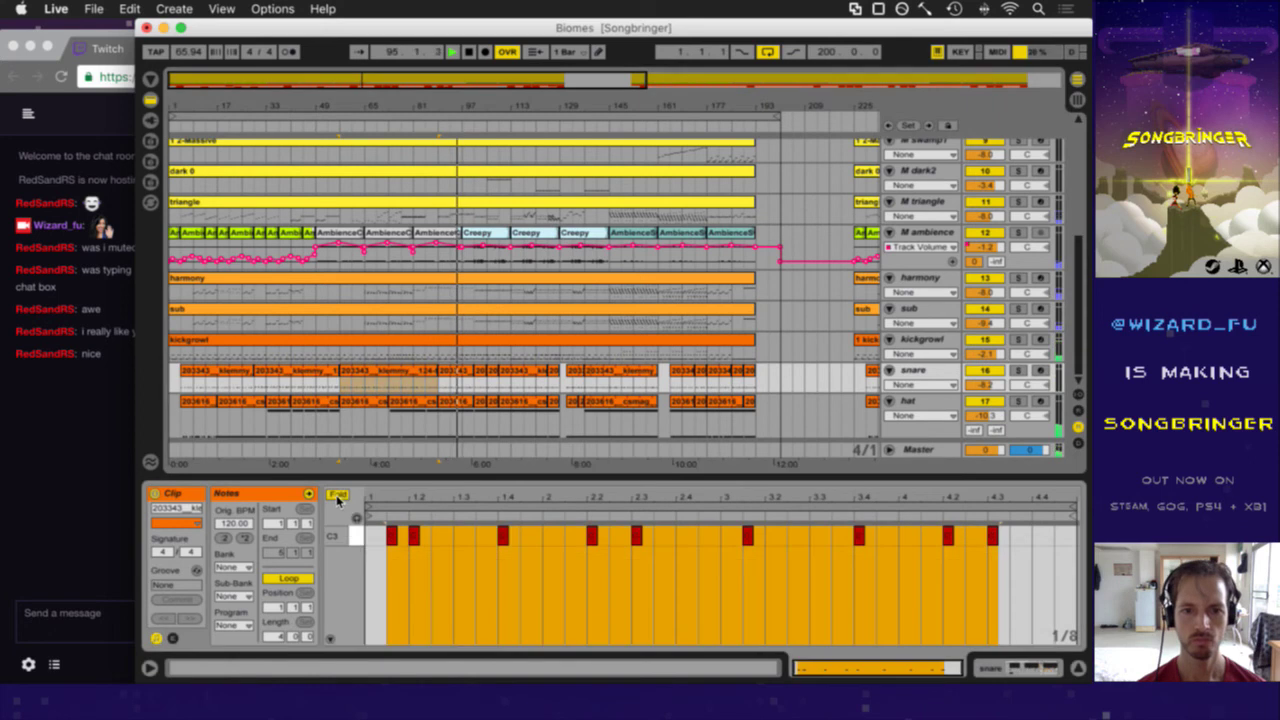
click(415, 537)
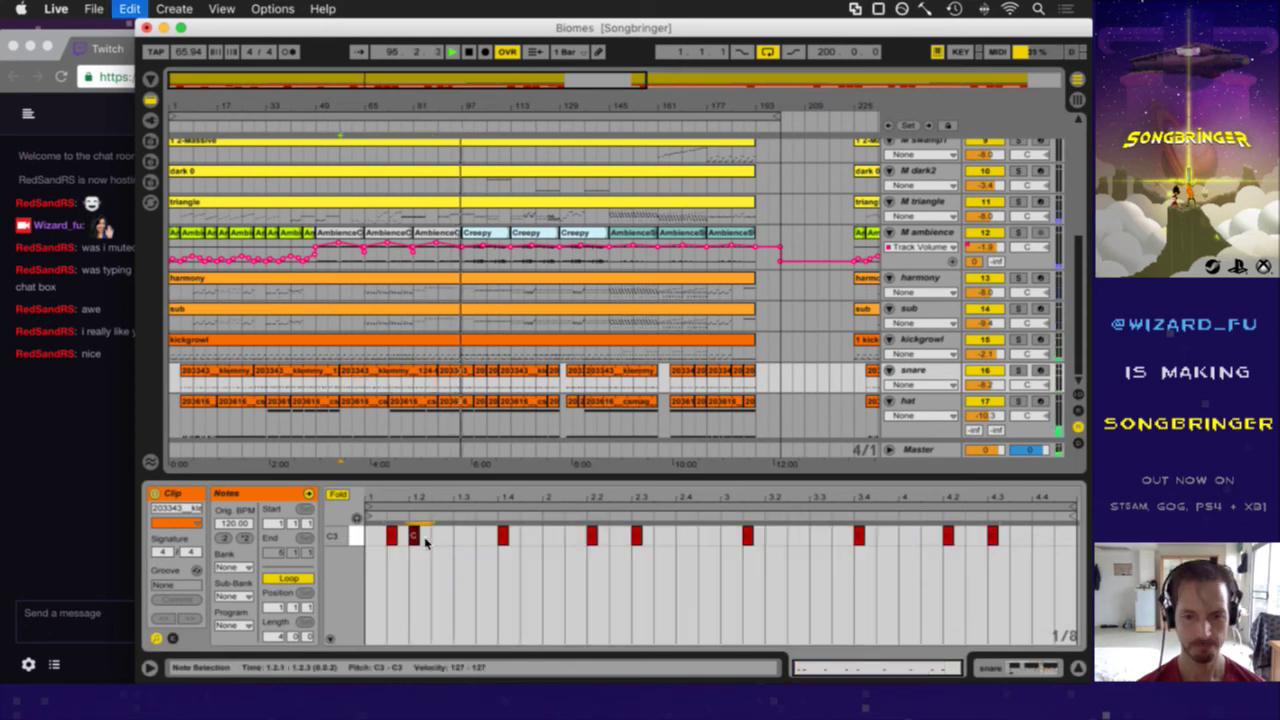
- Add C3 snare notes at 1.3, 2, 2.4, 3.3, 4 and 4.4 in the bar 57 clip
double_click(451, 541)
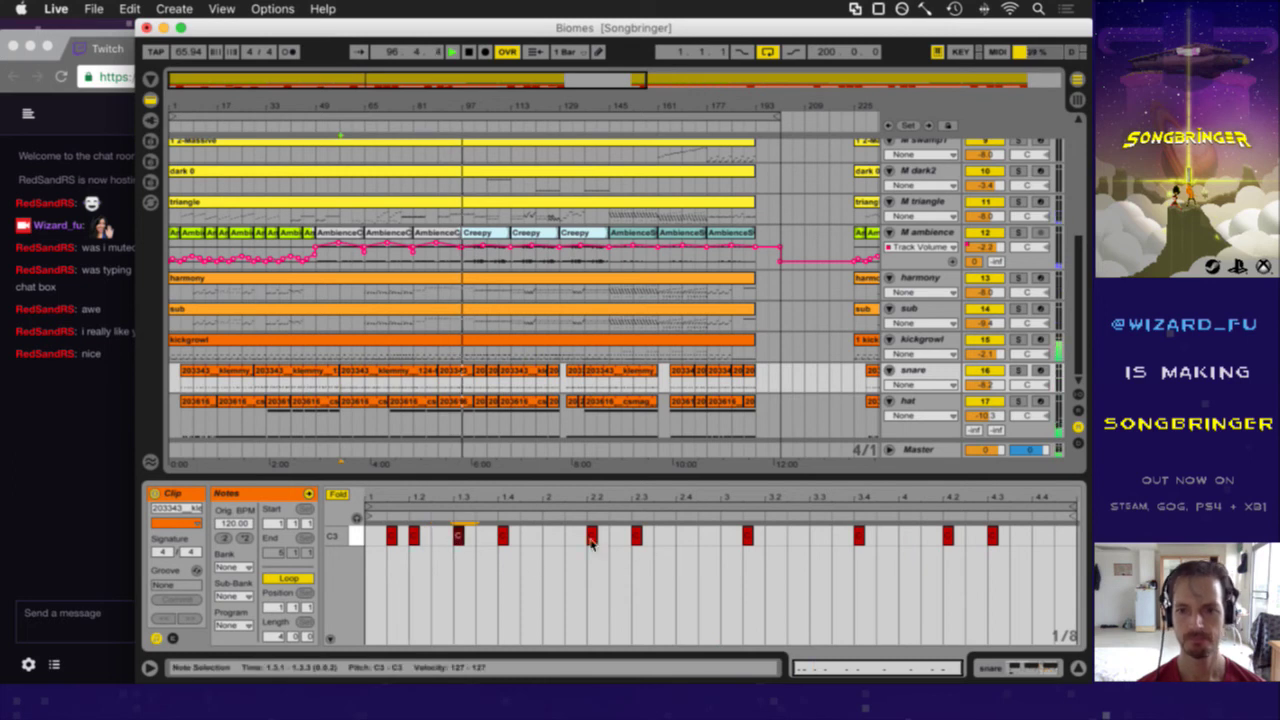
double_click(548, 541)
double_click(684, 541)
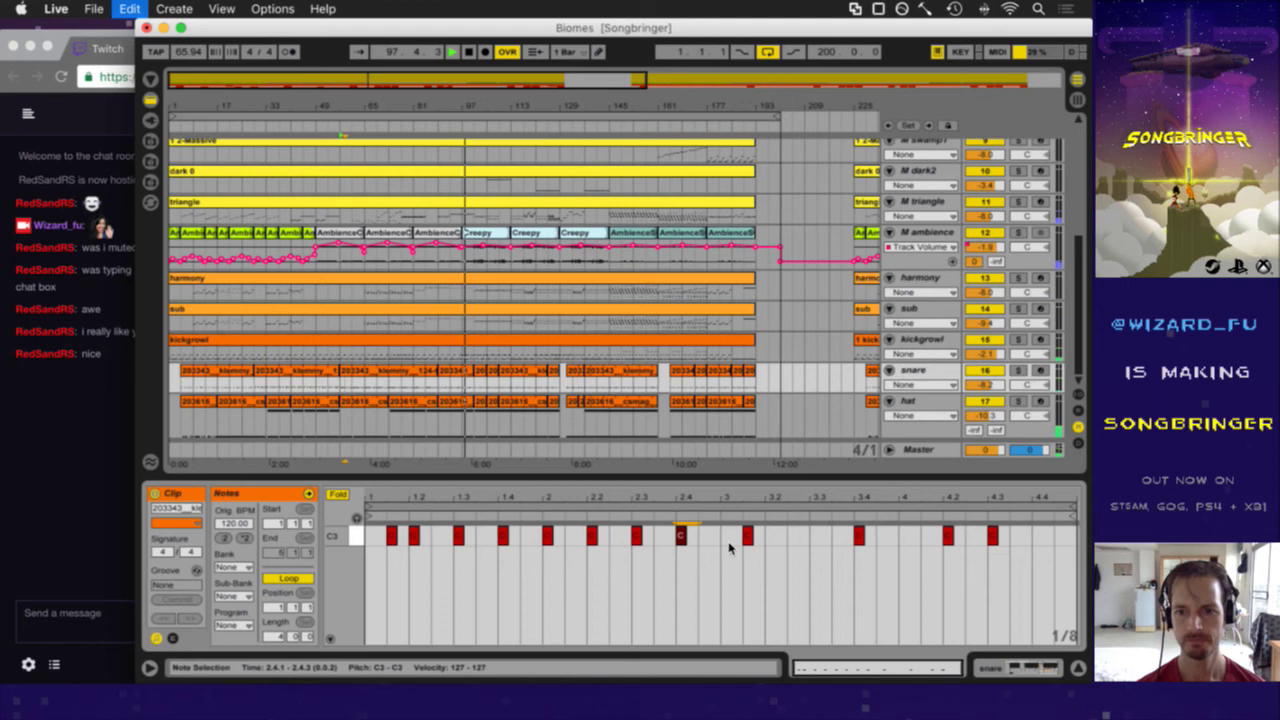
click(812, 538)
double_click(812, 538)
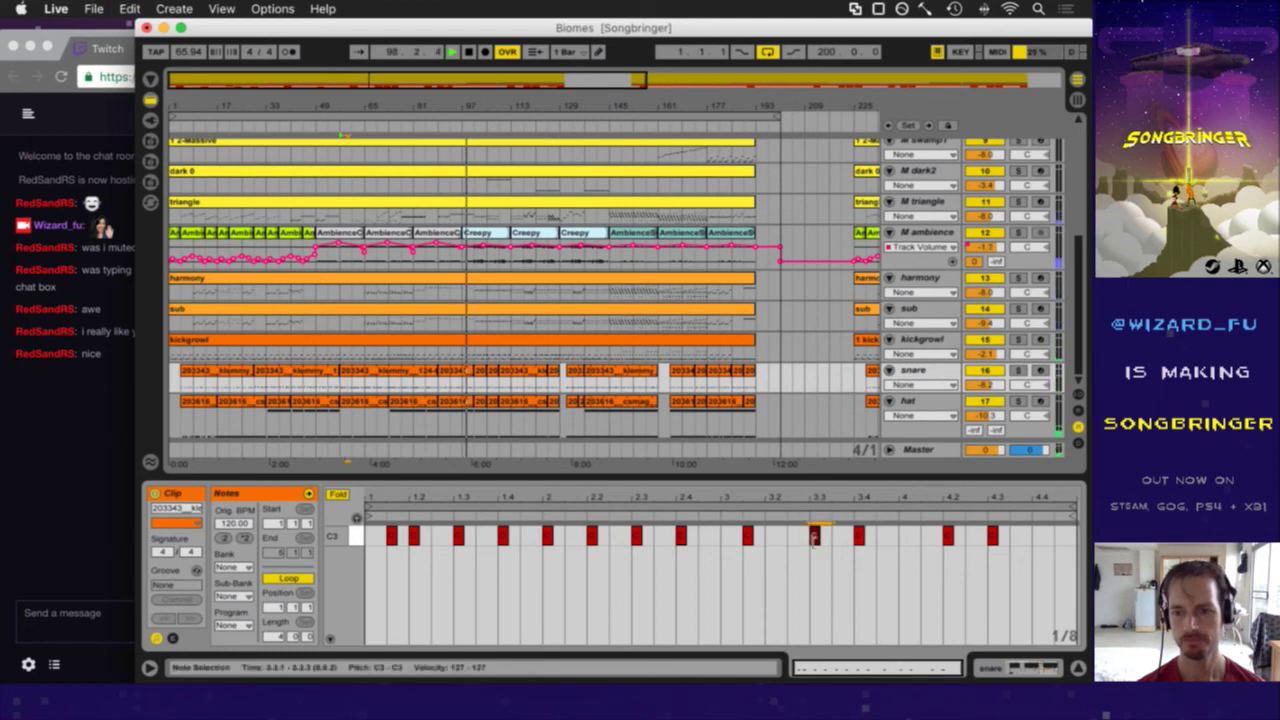
double_click(903, 538)
double_click(1037, 538)
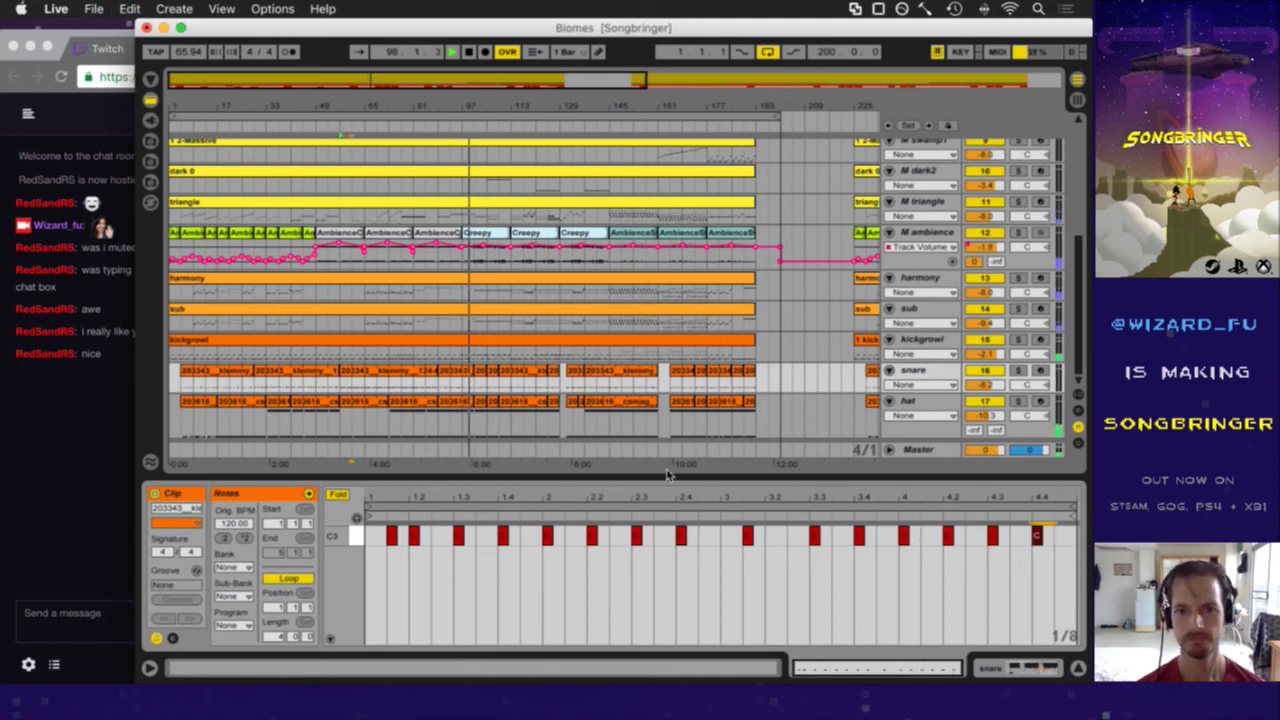
- Select the bar 57 clip's notes at 1.2, 1.4, 2.2, 2.4, 3.3, 4 and 4.3 and lower their velocity to 111
click(379, 384)
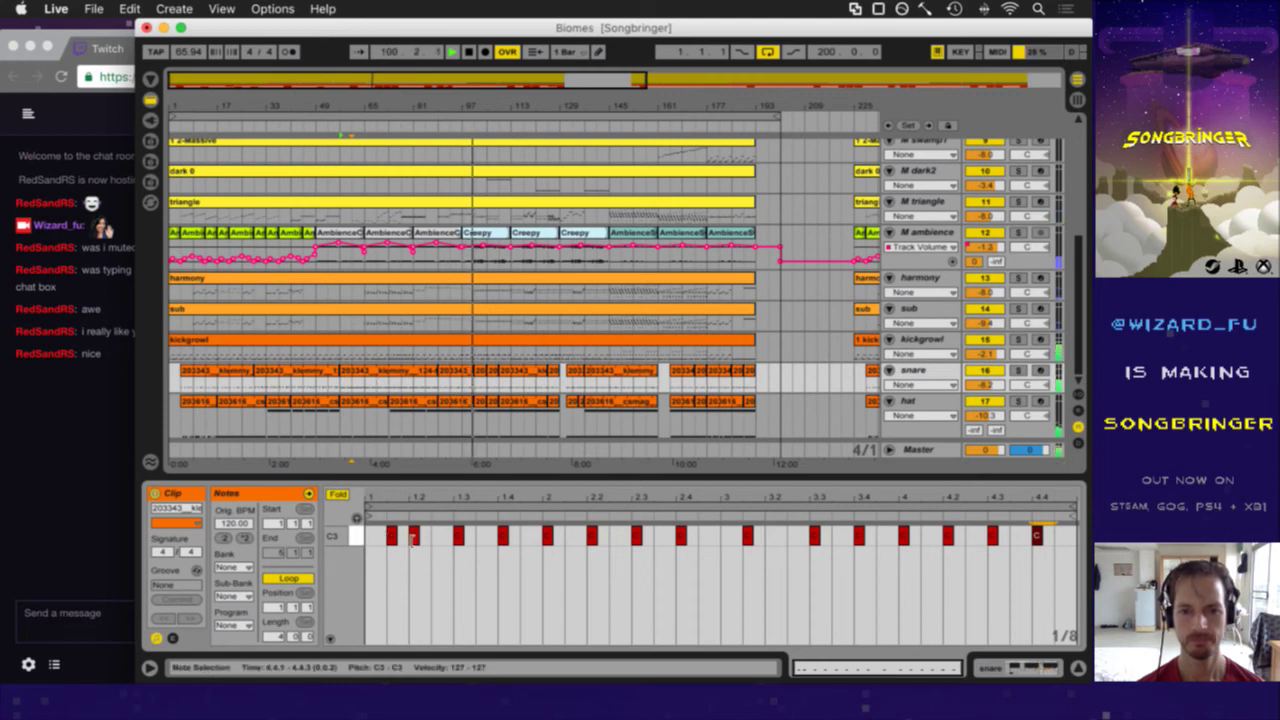
click(503, 536)
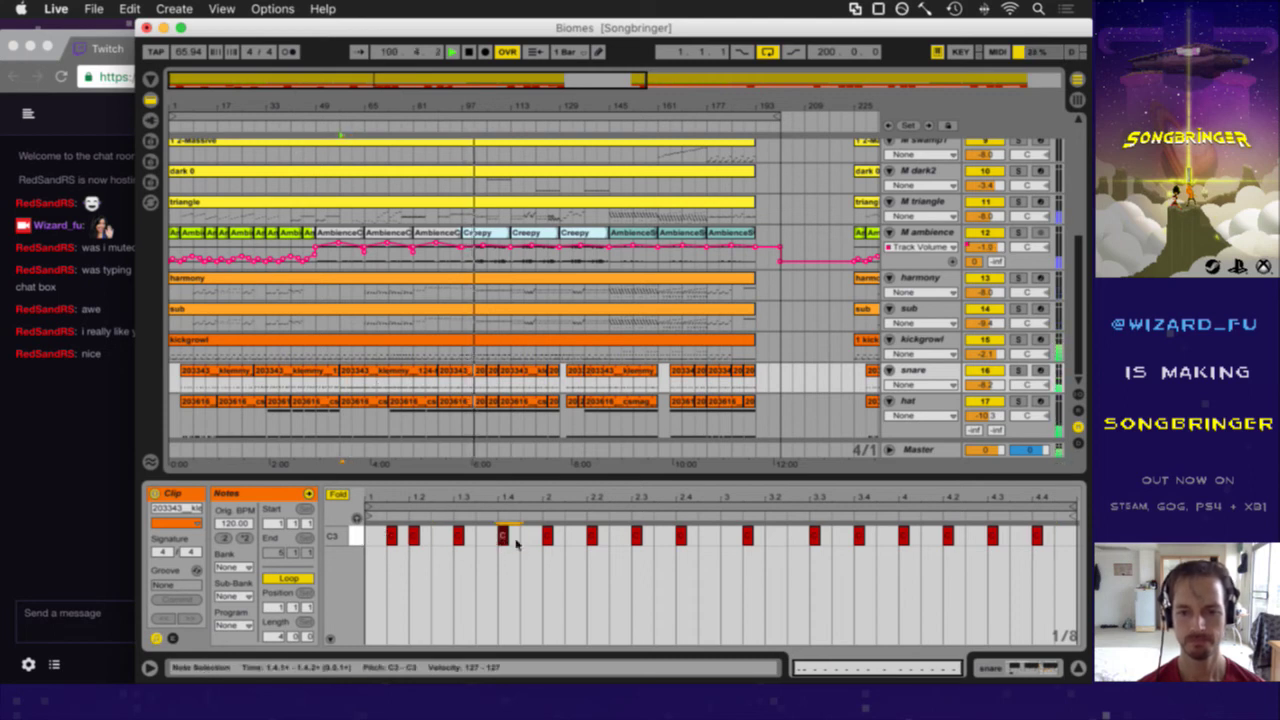
drag(434, 541, 413, 540)
drag(519, 539, 493, 540)
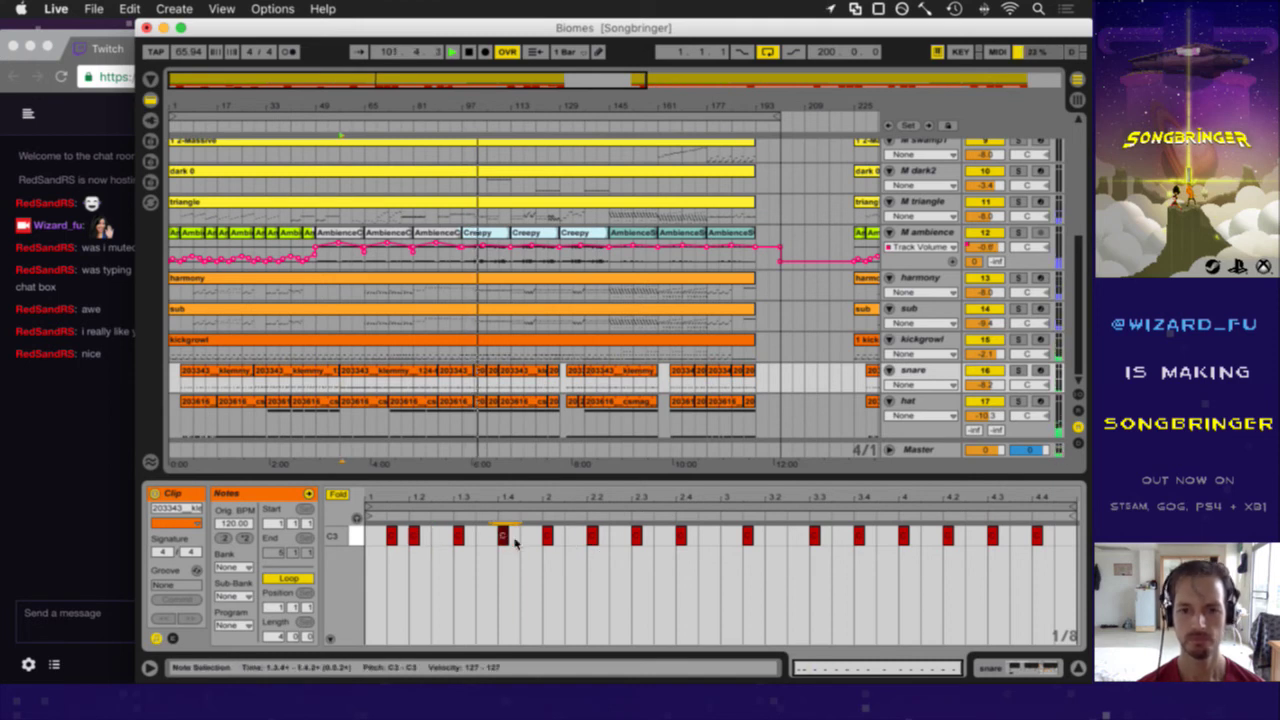
shift+click(415, 537)
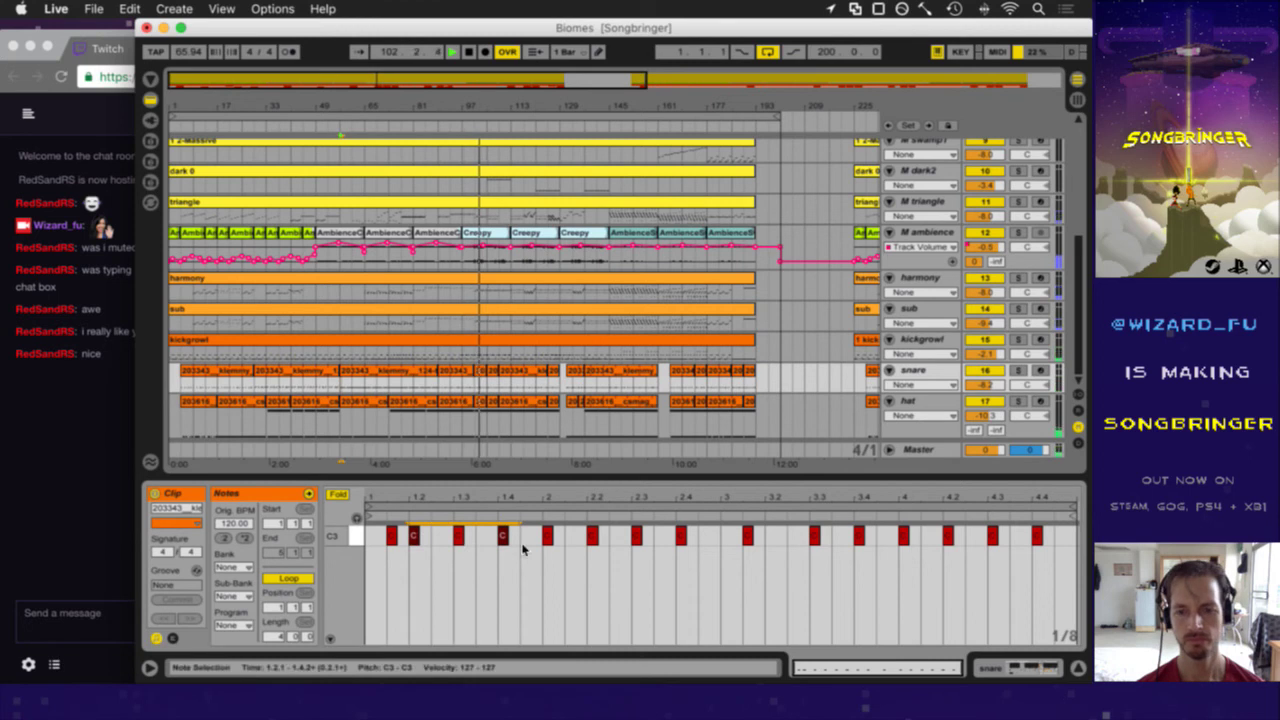
shift+click(593, 537)
shift+click(681, 537)
shift+click(815, 537)
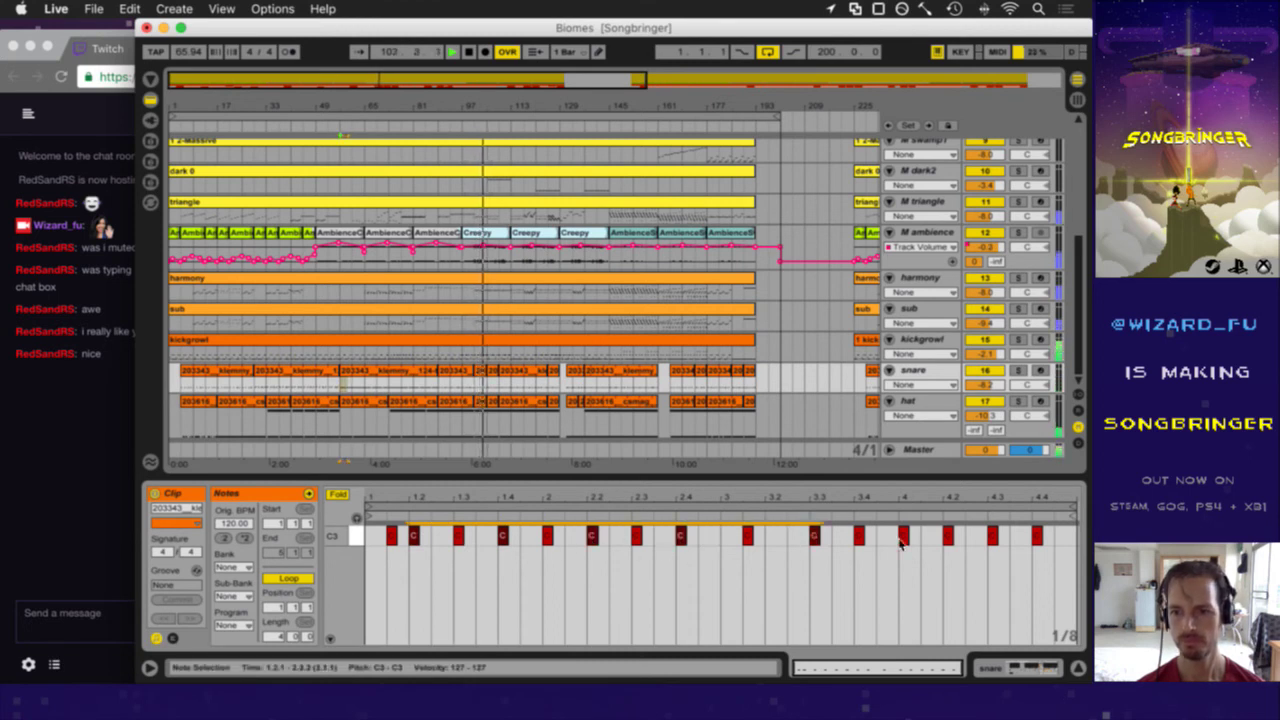
shift+click(992, 537)
drag(992, 537, 992, 538)
- Play the arrangement from bar 57 to listen to the edited snare pattern
click(357, 397)
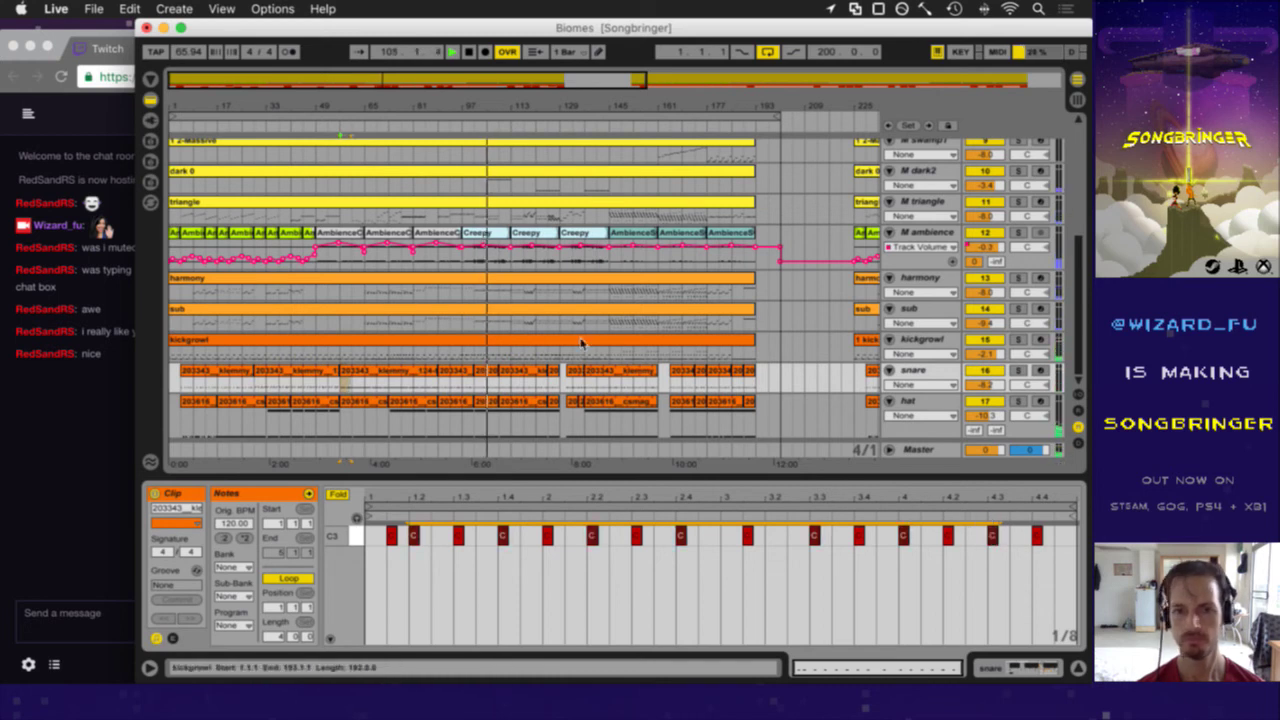
click(343, 388)
key(space)
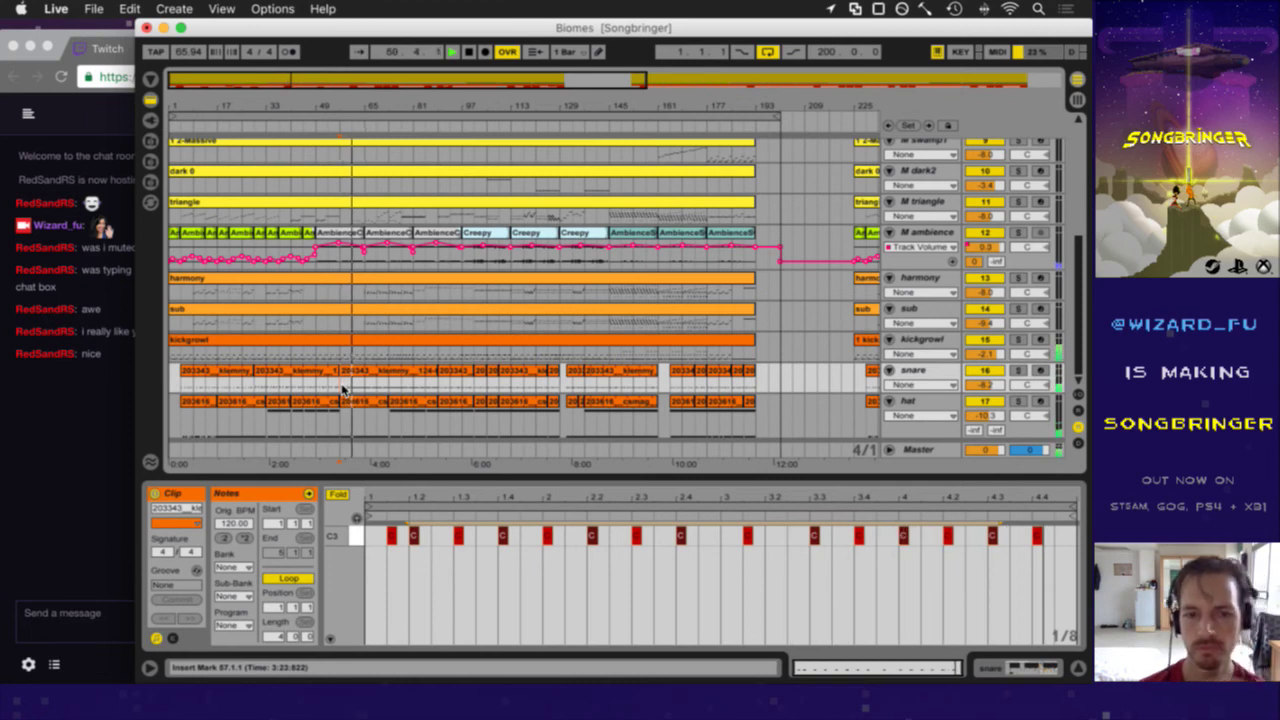
click(431, 540)
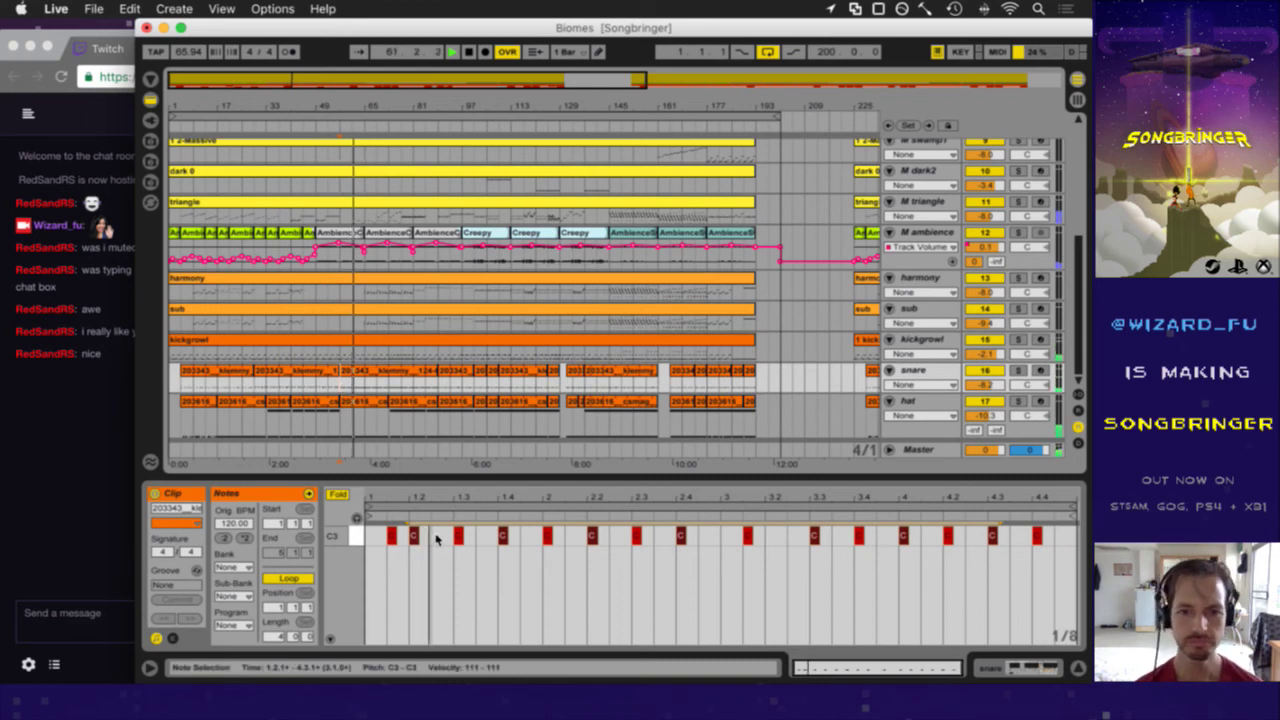
- Select the bar 57 clip's notes at 1.3, 2.3, 3.3 and 4.3 and lower their velocity to about 98
double_click(458, 537)
double_click(458, 537)
key(space)
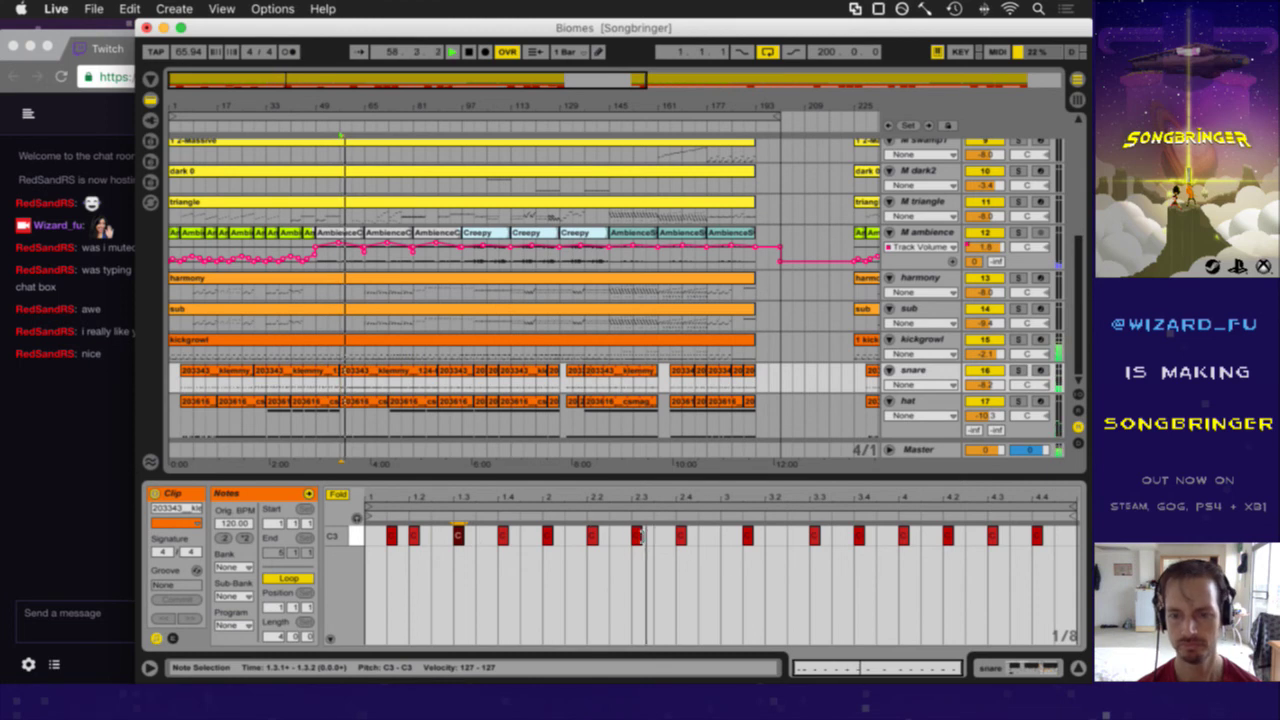
shift+click(637, 536)
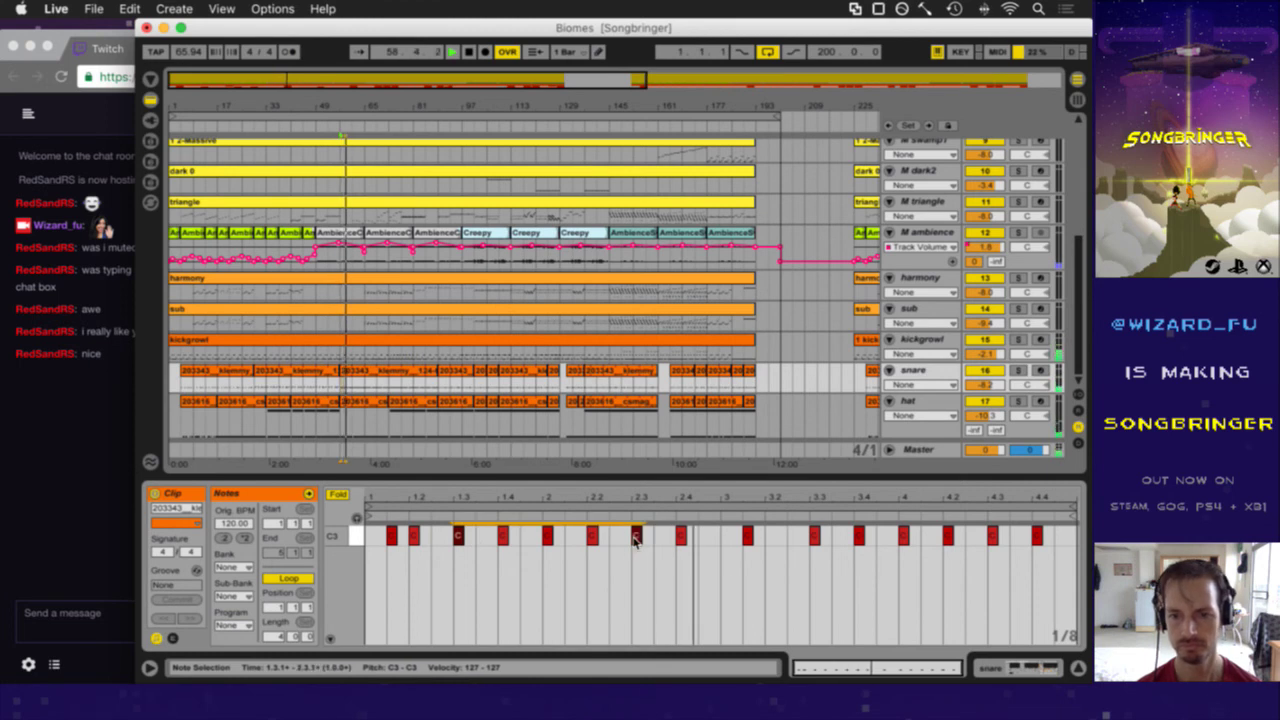
shift+click(815, 537)
shift+click(992, 536)
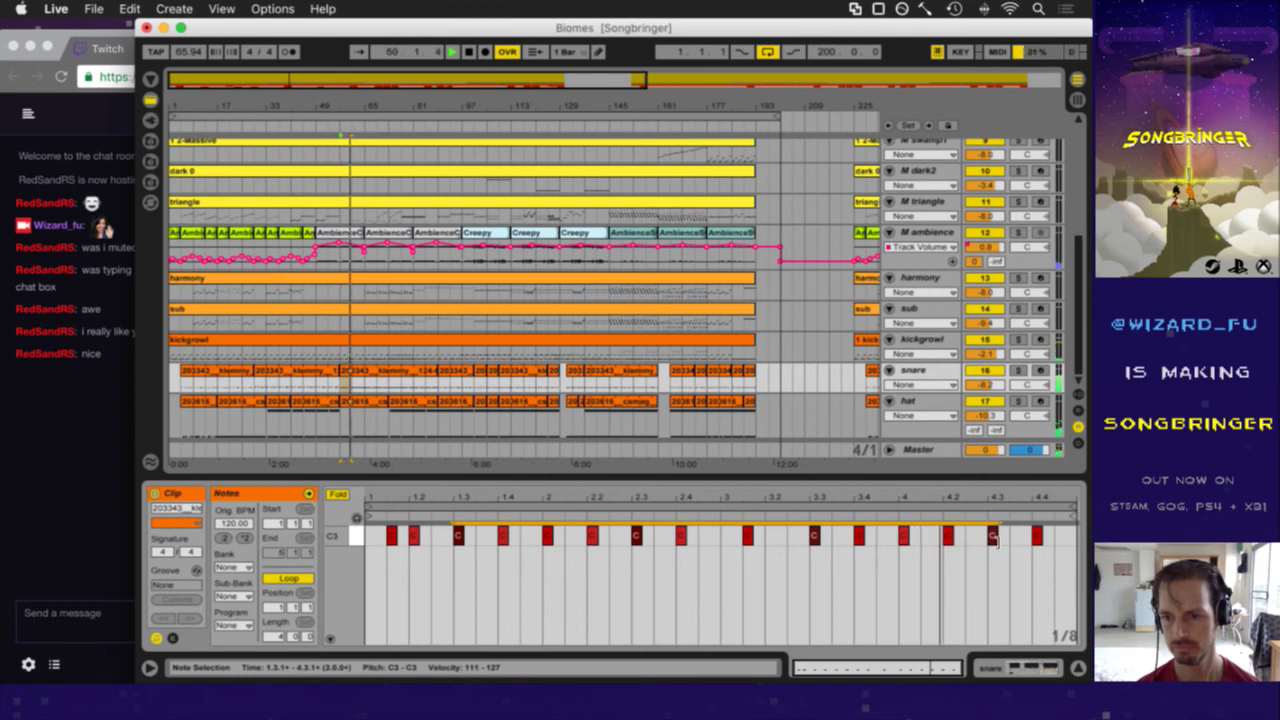
drag(998, 500, 963, 547)
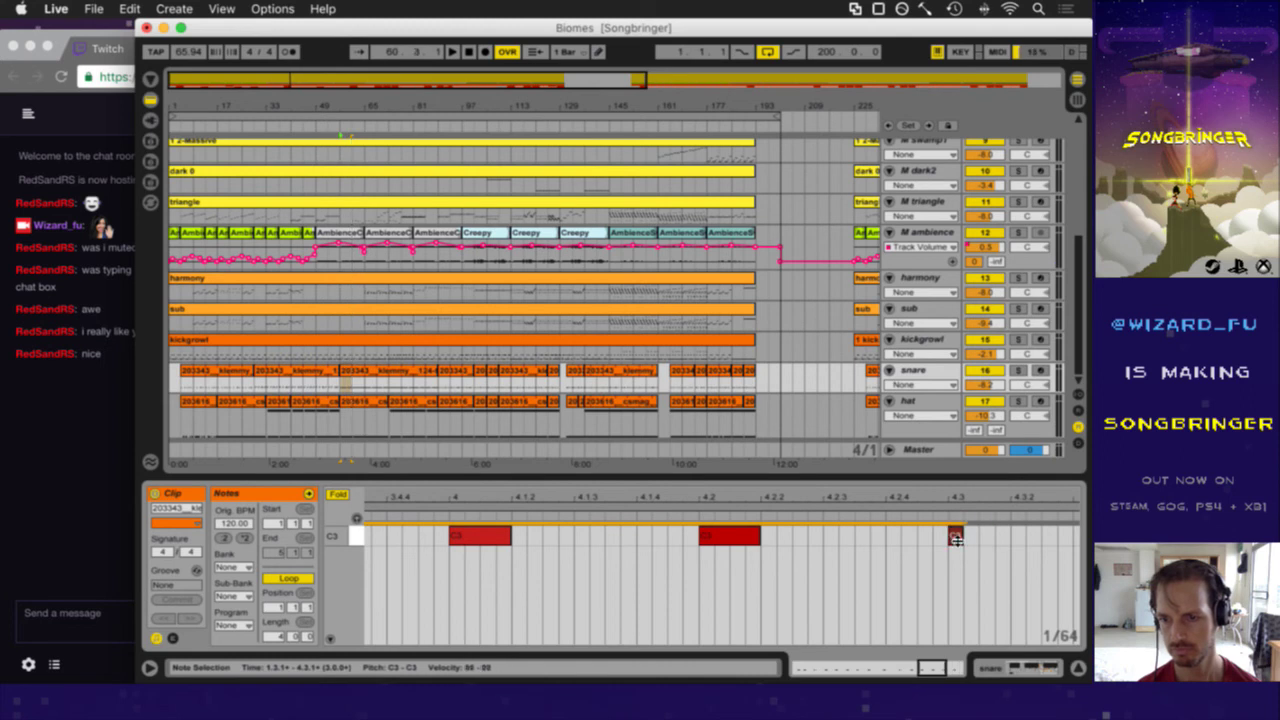
- Adjust the length of the short snare notes at 1.3, 2.3, 3.3 and 4.3 in the bar 57 clip while listening to the pattern
key(space)
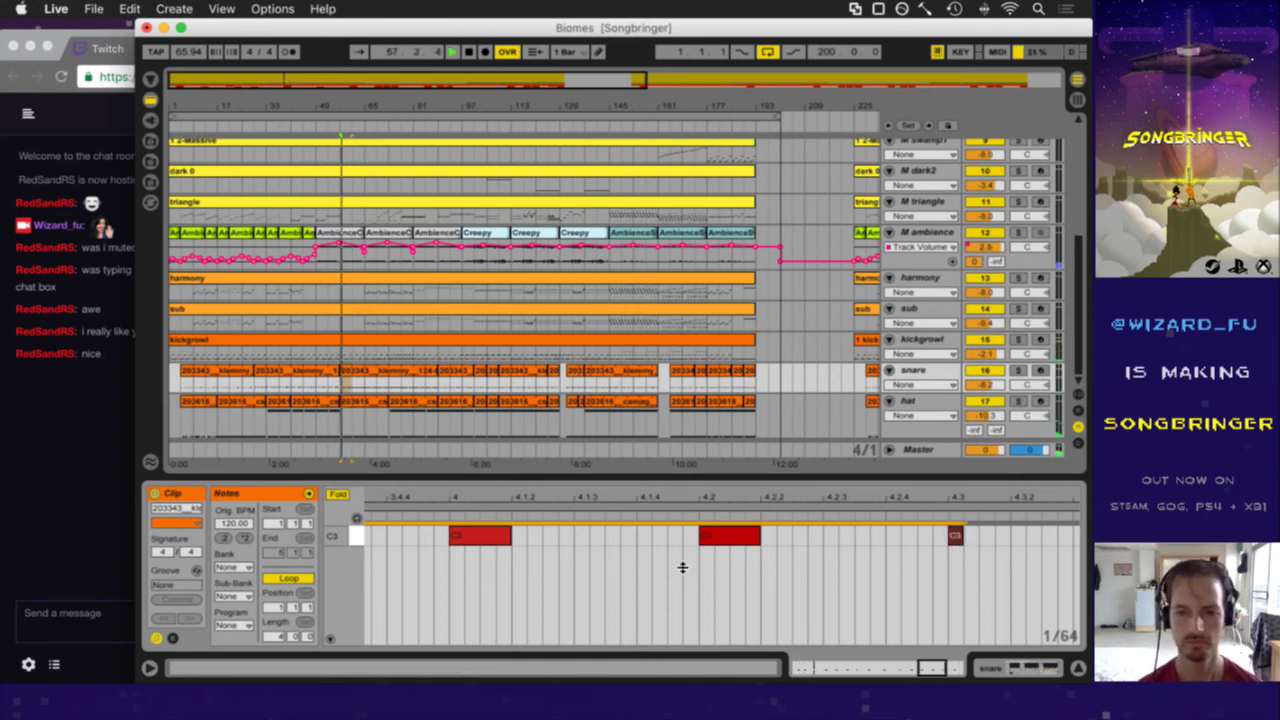
drag(635, 500, 635, 400)
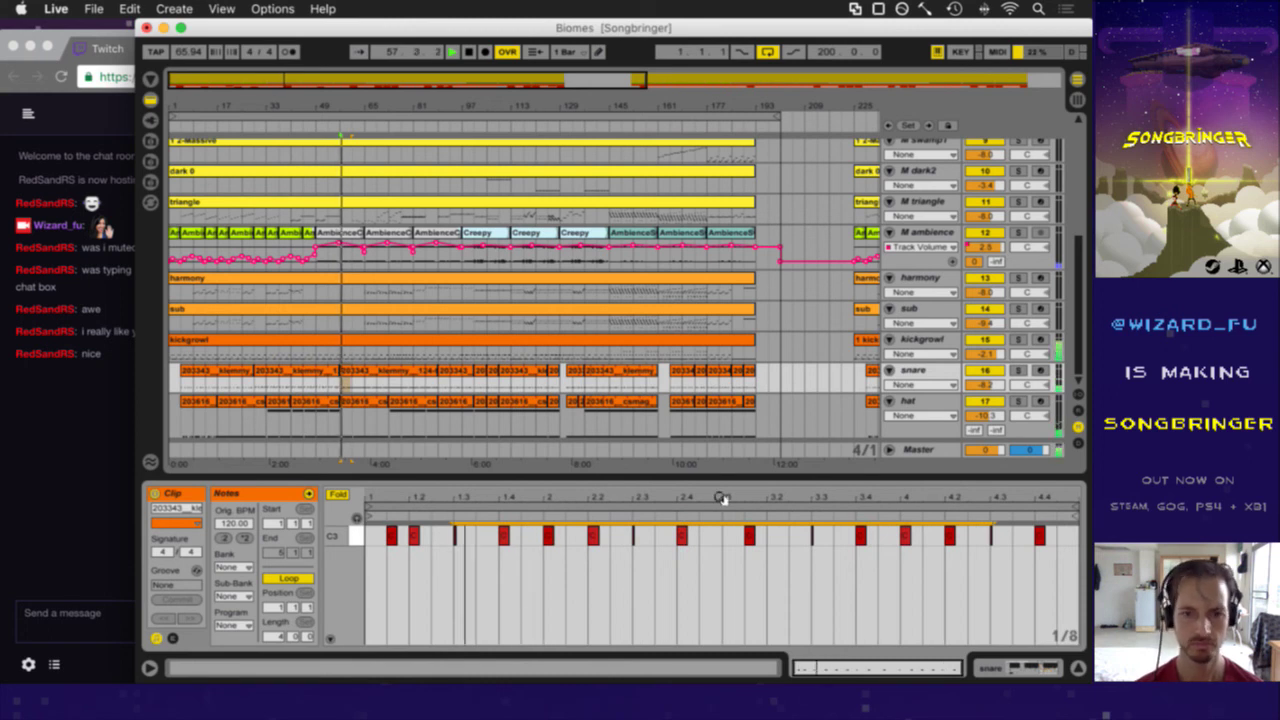
drag(452, 494, 452, 500)
click(500, 538)
drag(501, 537, 490, 538)
key(space)
key(space)
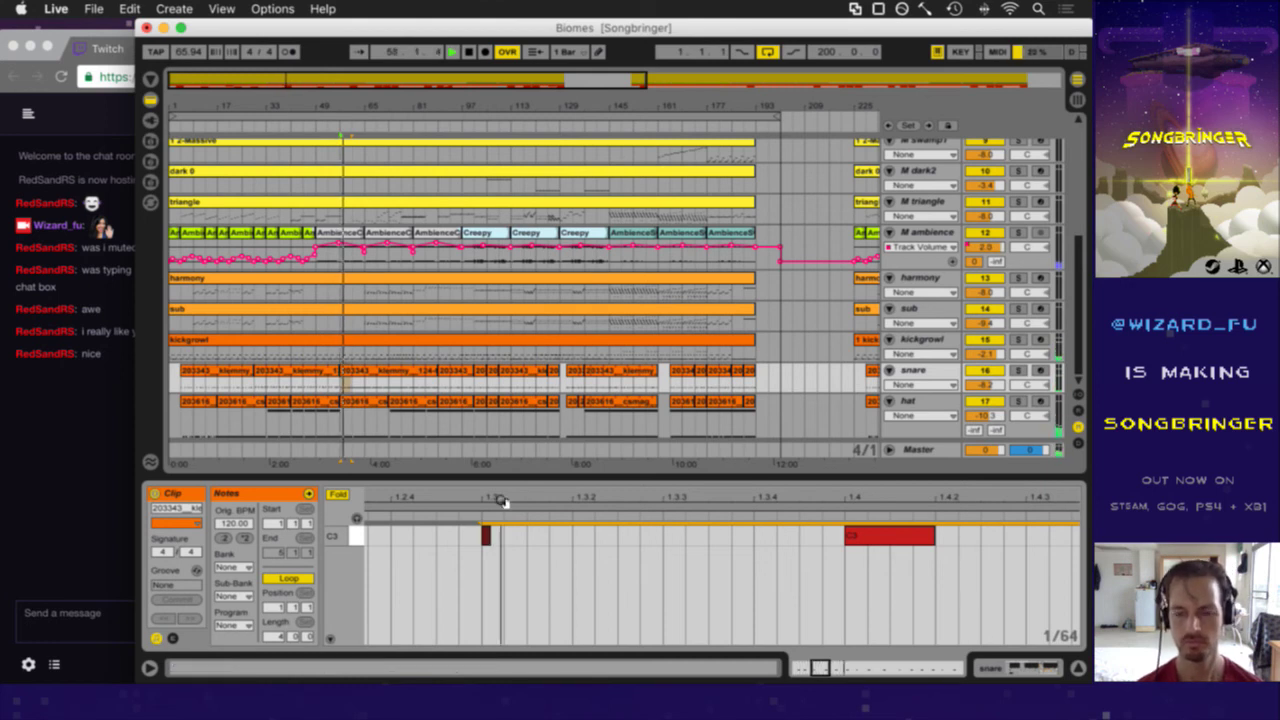
drag(501, 500, 503, 430)
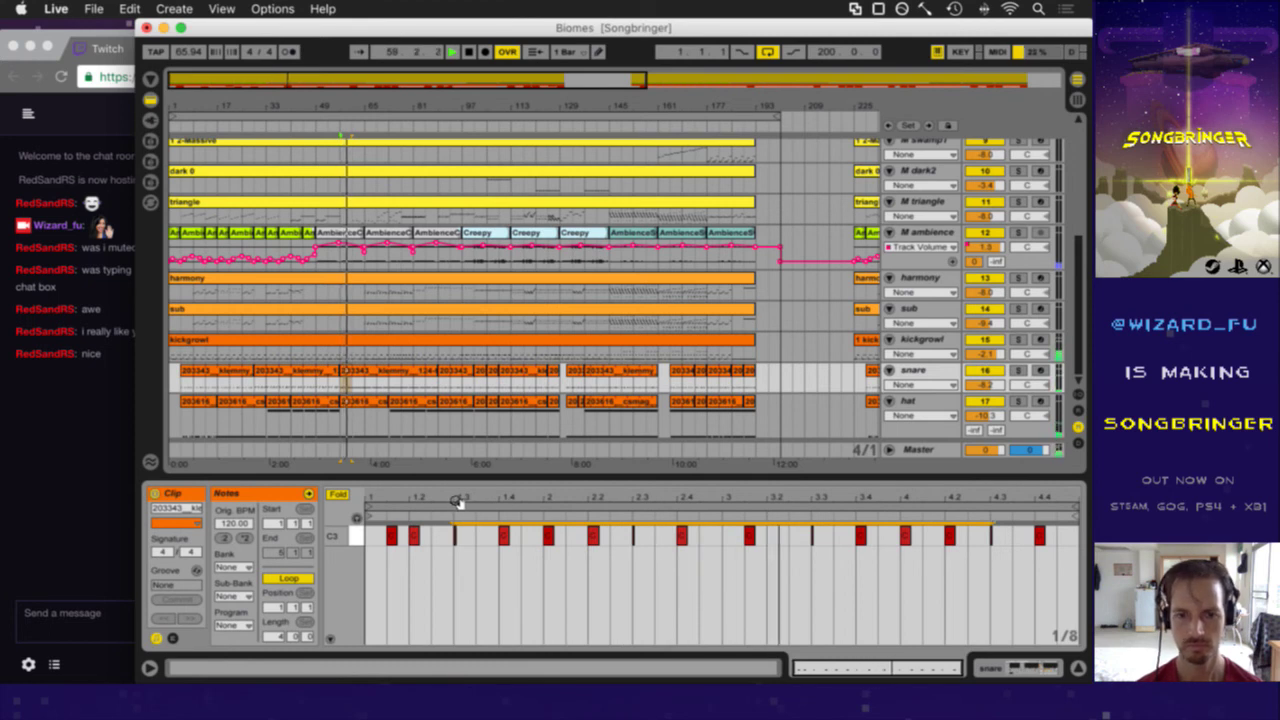
drag(457, 501, 456, 570)
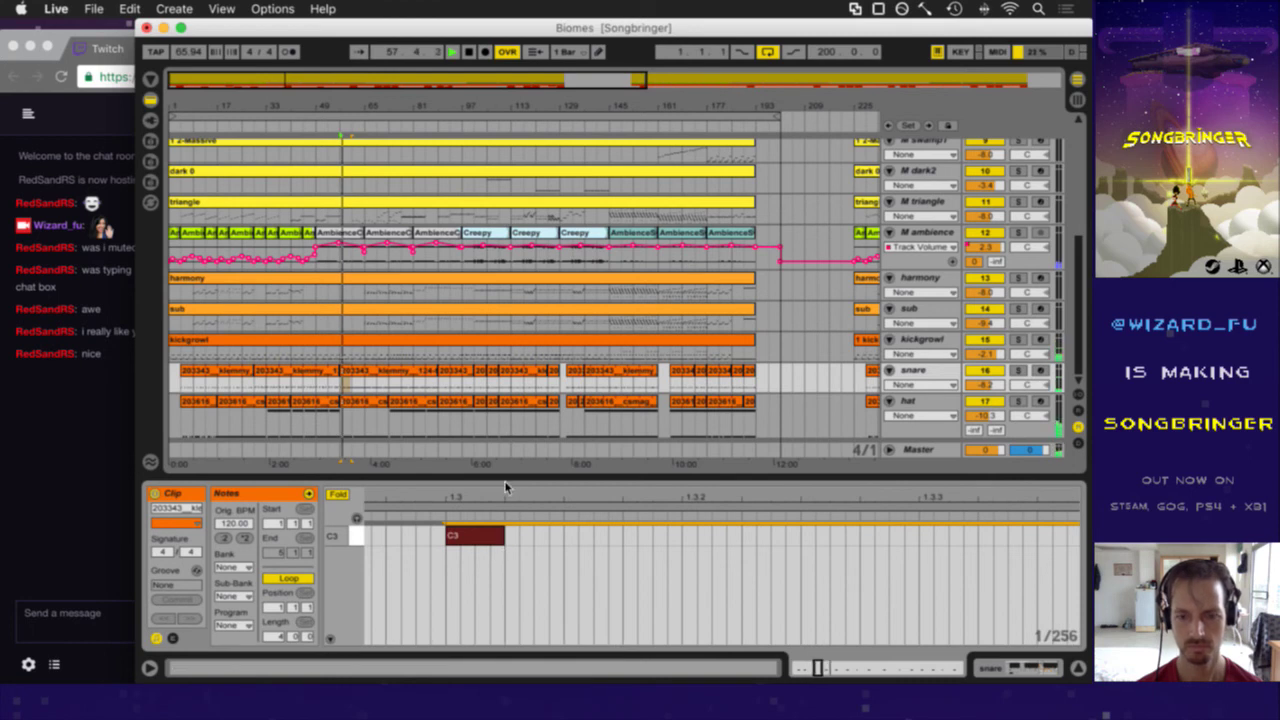
drag(505, 498, 458, 497)
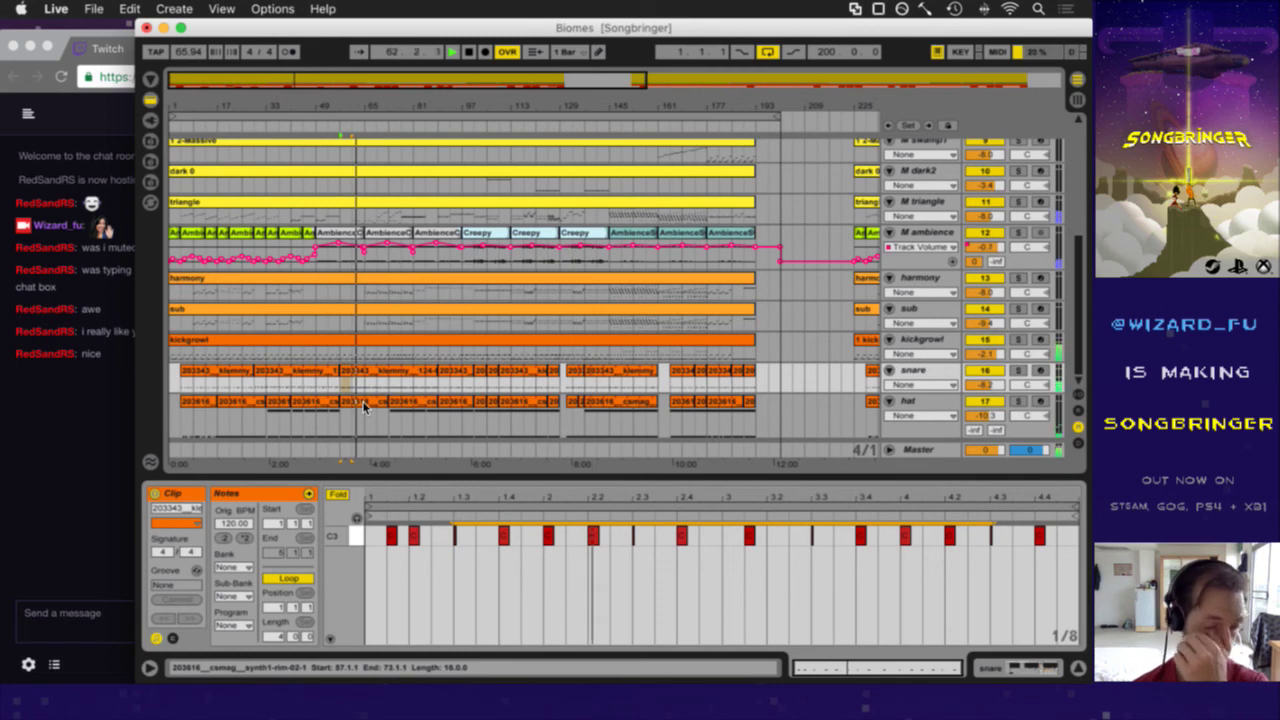
- Copy all C4 notes from the hat clip starting at bar 137 and paste them into the hat clip at bar 57
click(596, 404)
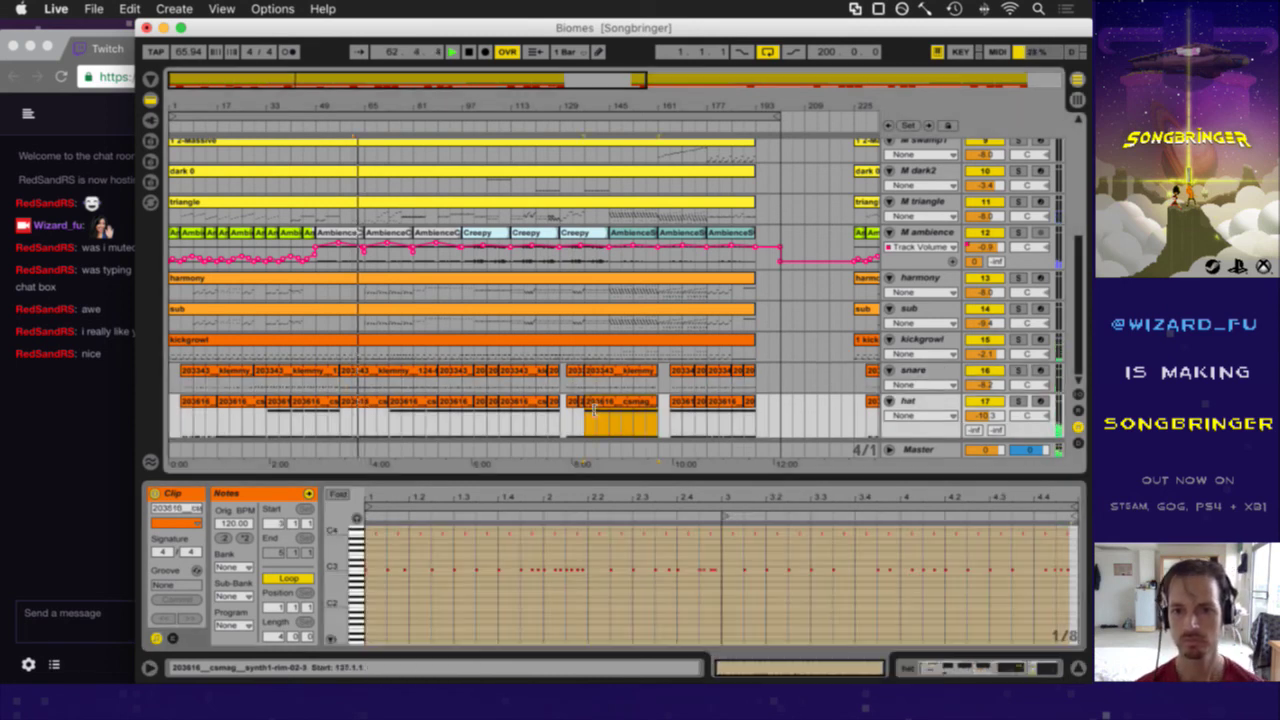
click(360, 537)
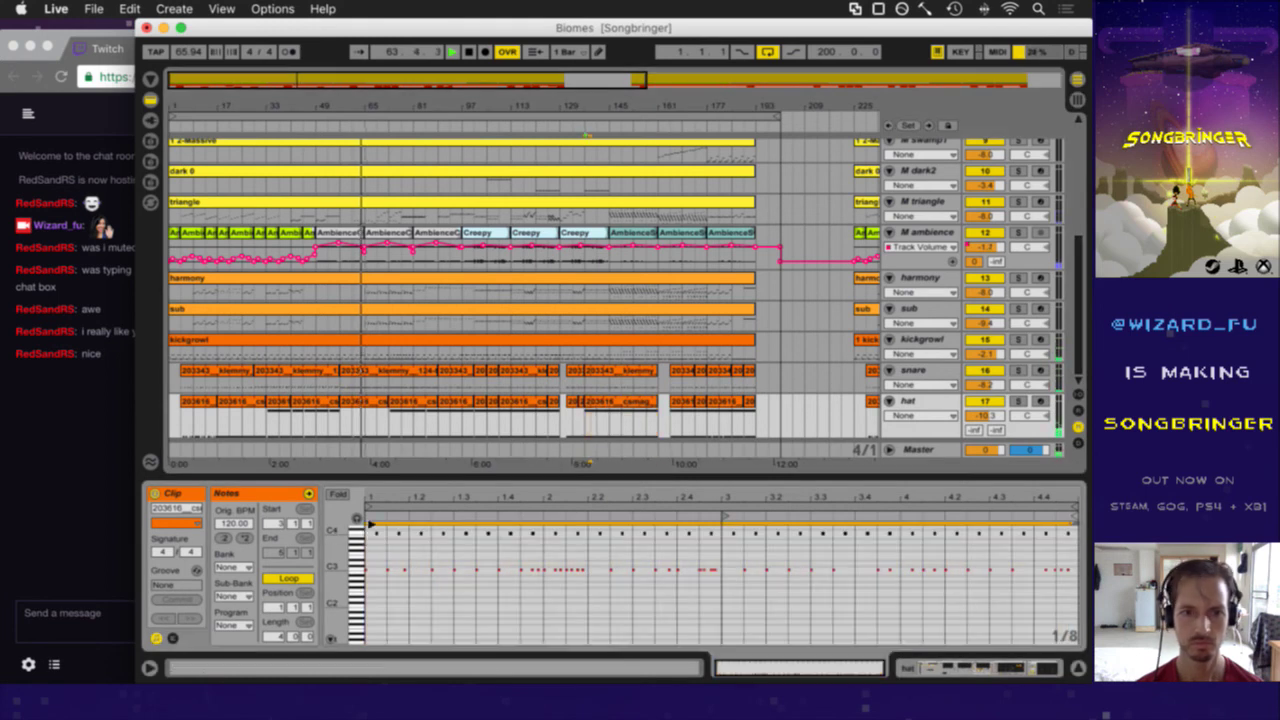
click(358, 420)
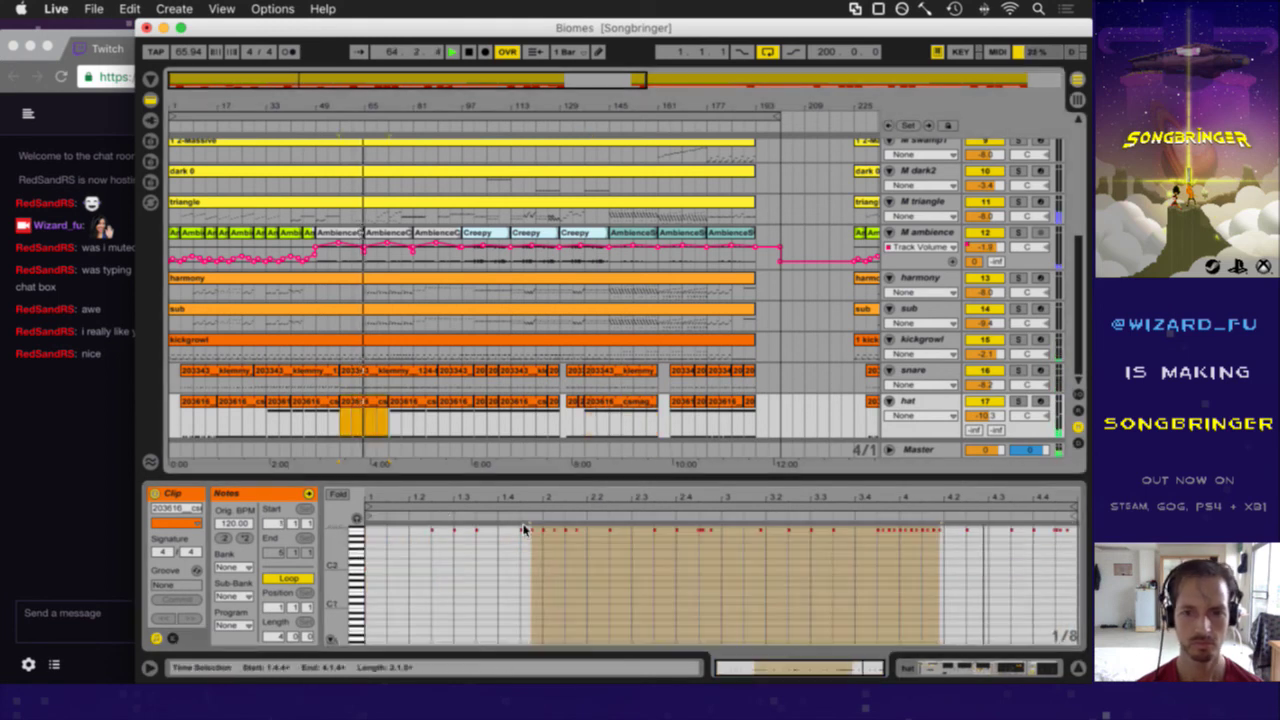
drag(352, 549, 352, 613)
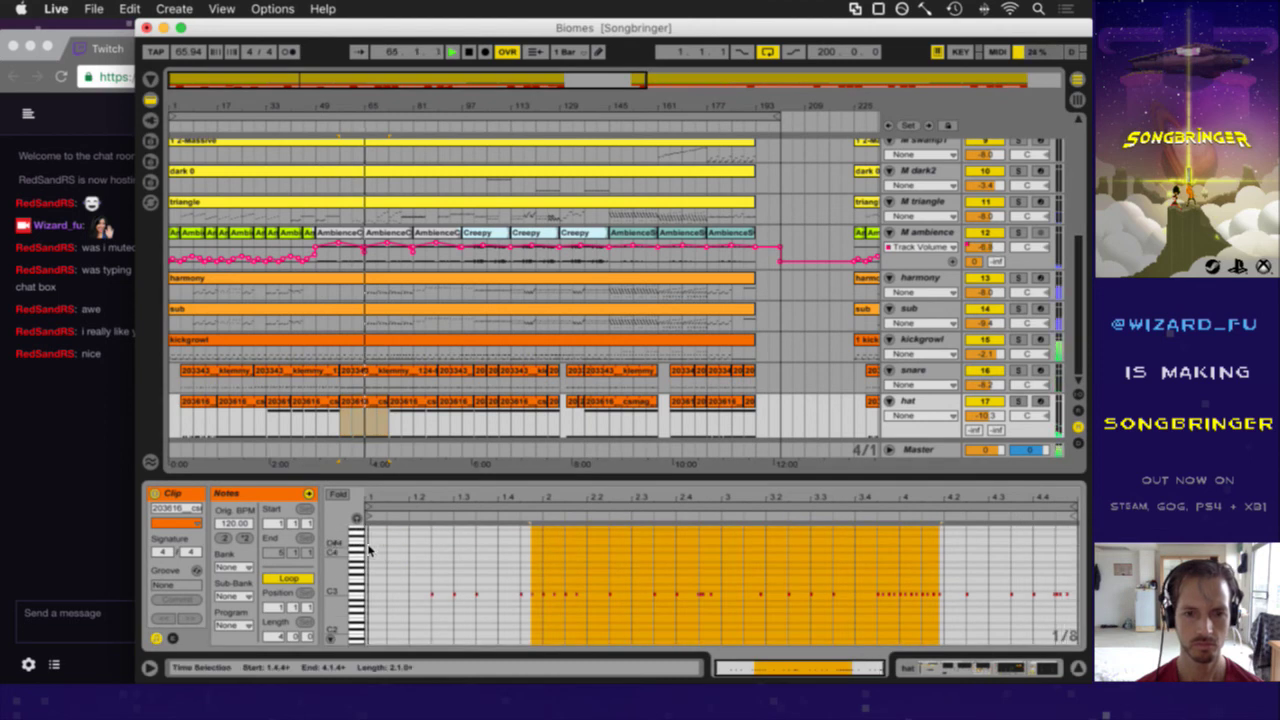
click(370, 550)
key(super+v)
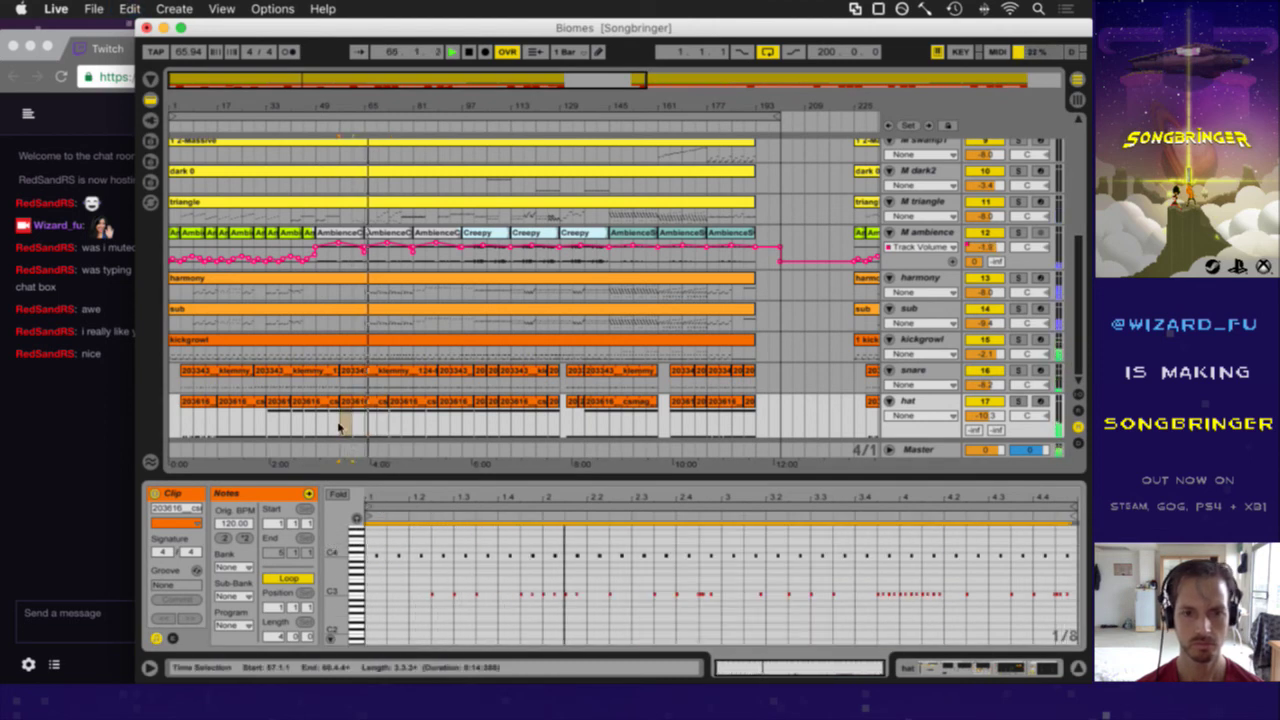
- Listen to the hat pattern from bar 57 and from about bar 53, and check the hat clips around bar 57
click(338, 429)
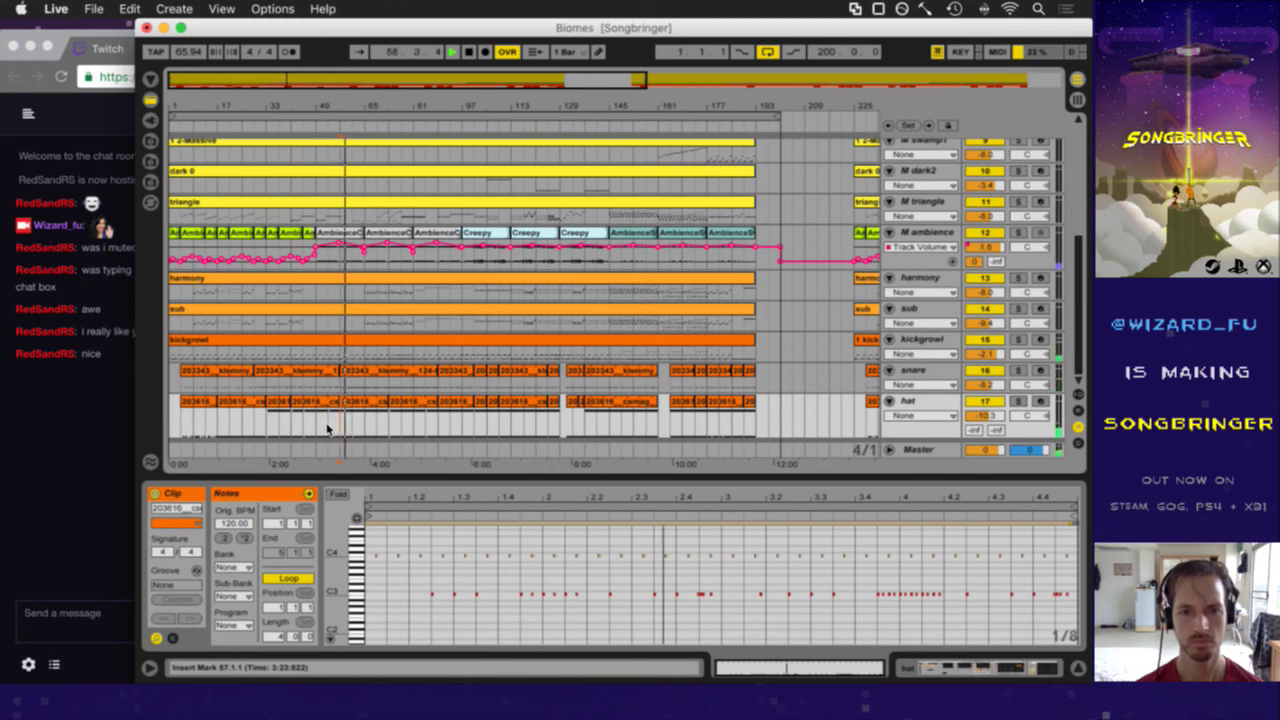
click(328, 428)
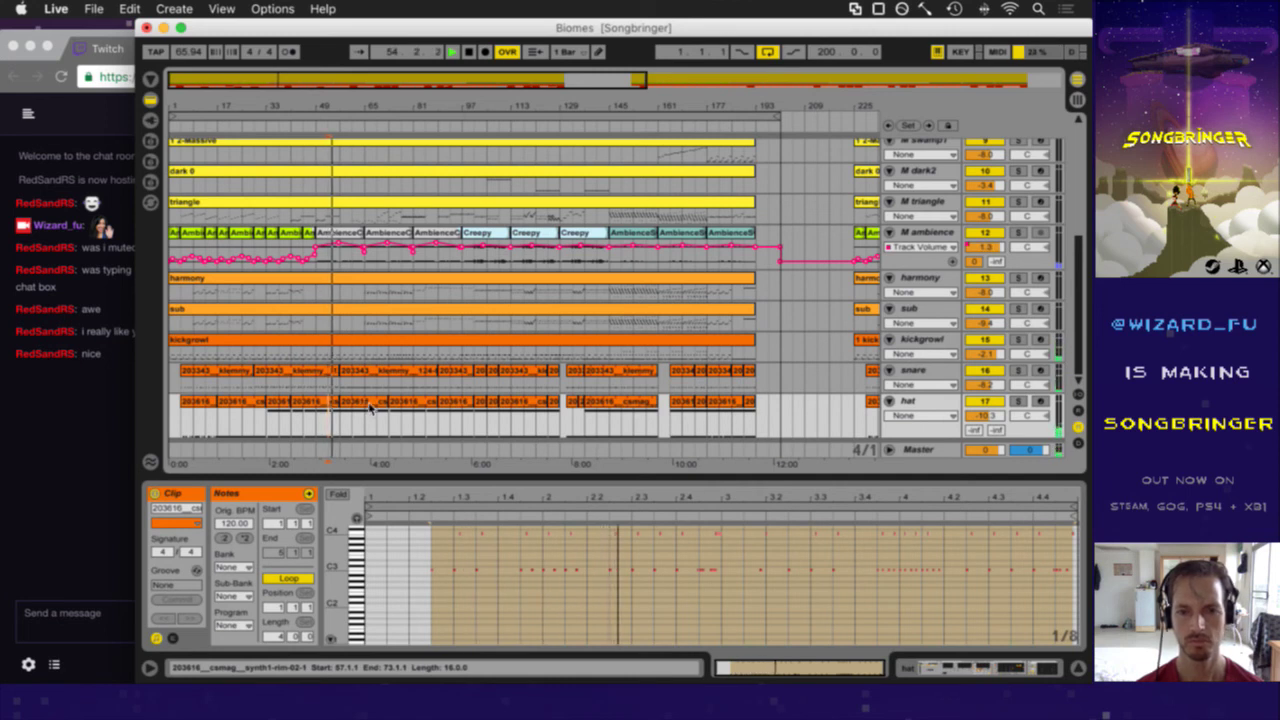
click(404, 404)
click(395, 430)
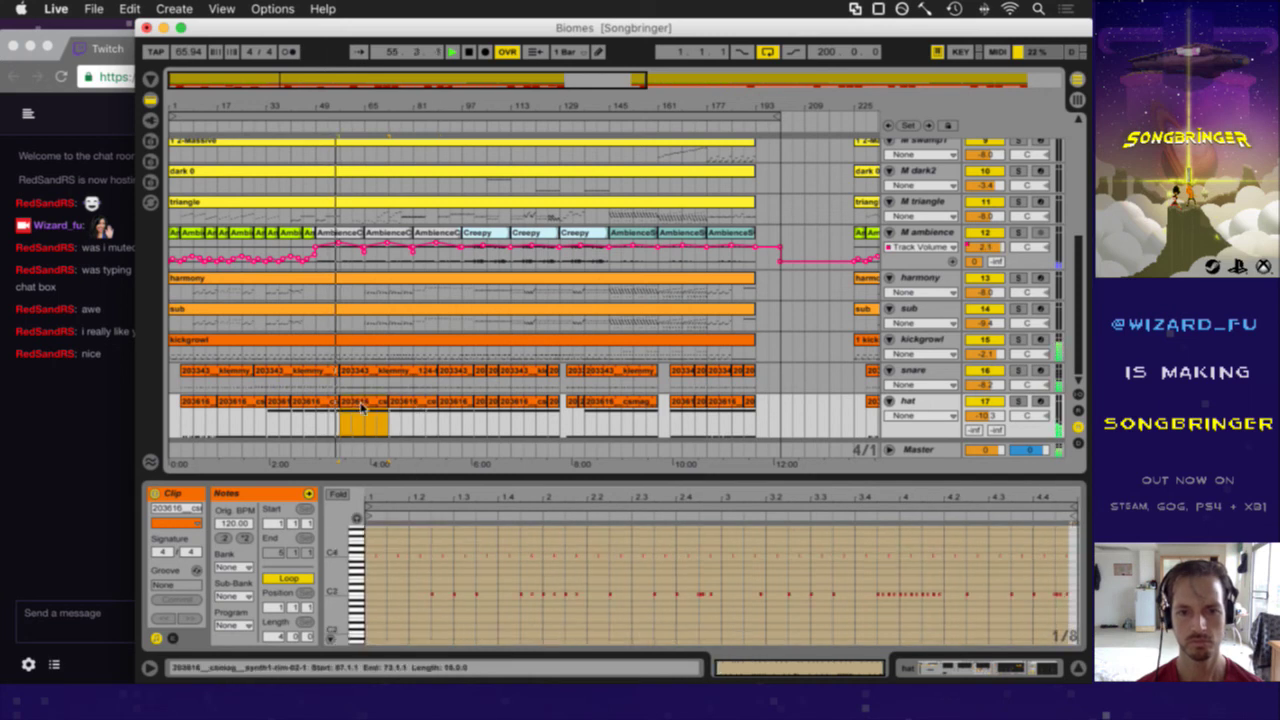
- Delete the C4 hat notes at 2.1, 3.1 and 4.1 in the bar 57 clip
click(376, 554)
click(374, 567)
click(555, 554)
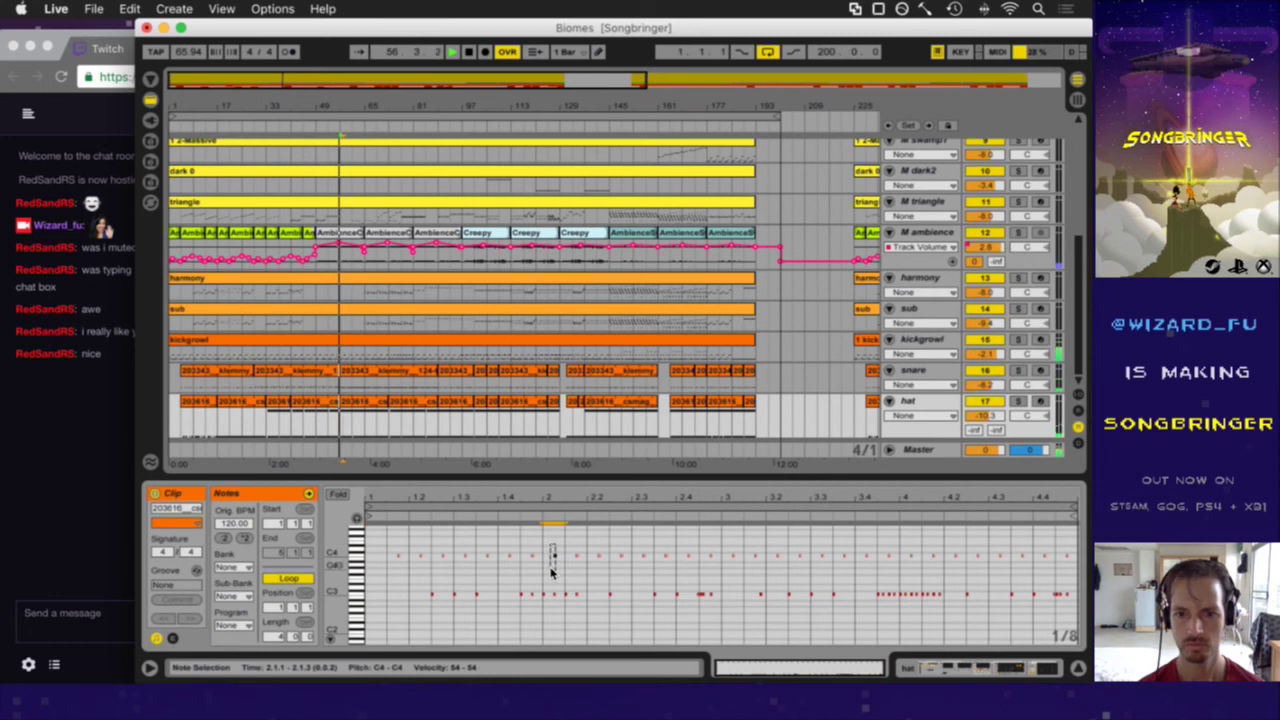
click(550, 573)
click(735, 552)
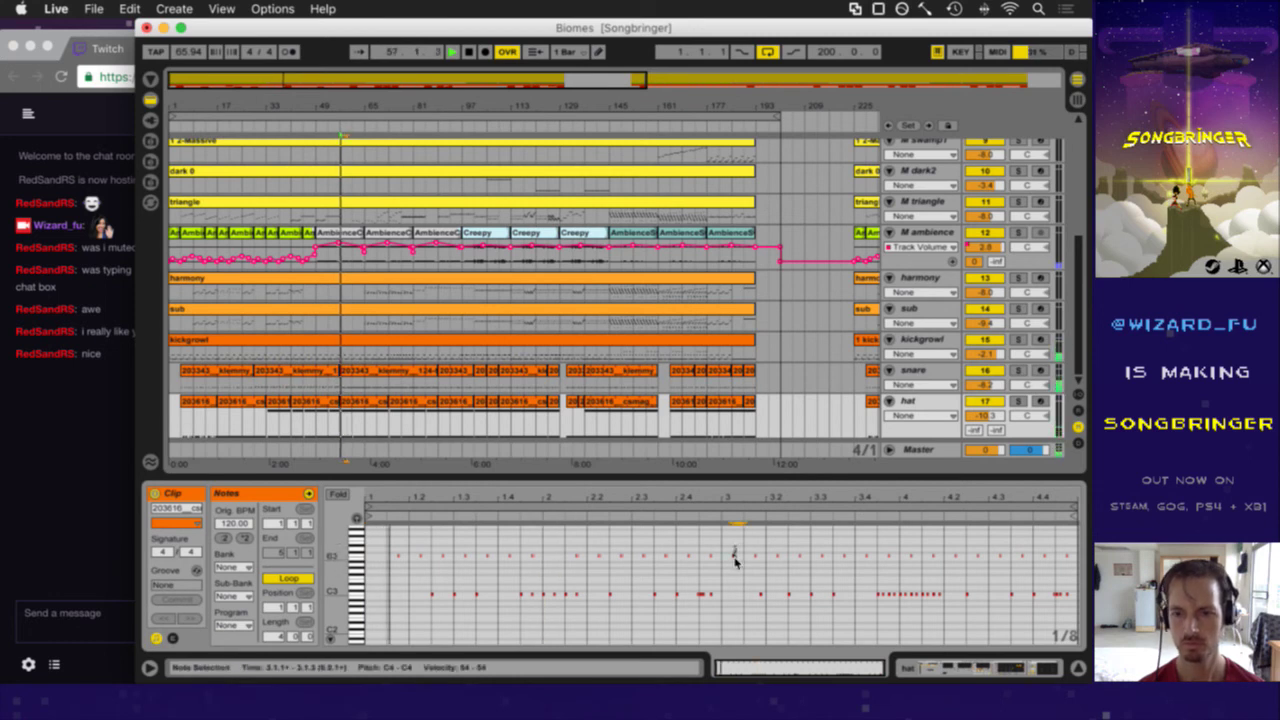
click(735, 566)
click(900, 552)
click(919, 563)
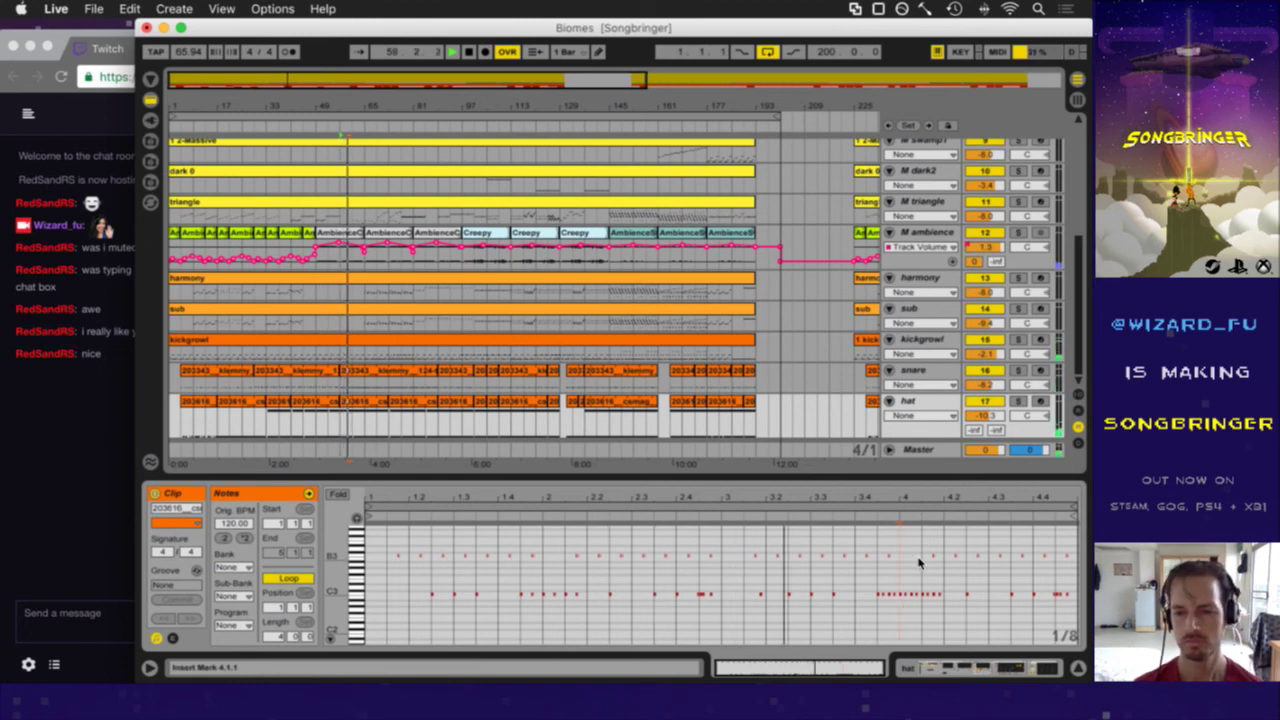
- Open the snare clip starting at bar 29 and play the arrangement from bar 29
click(293, 374)
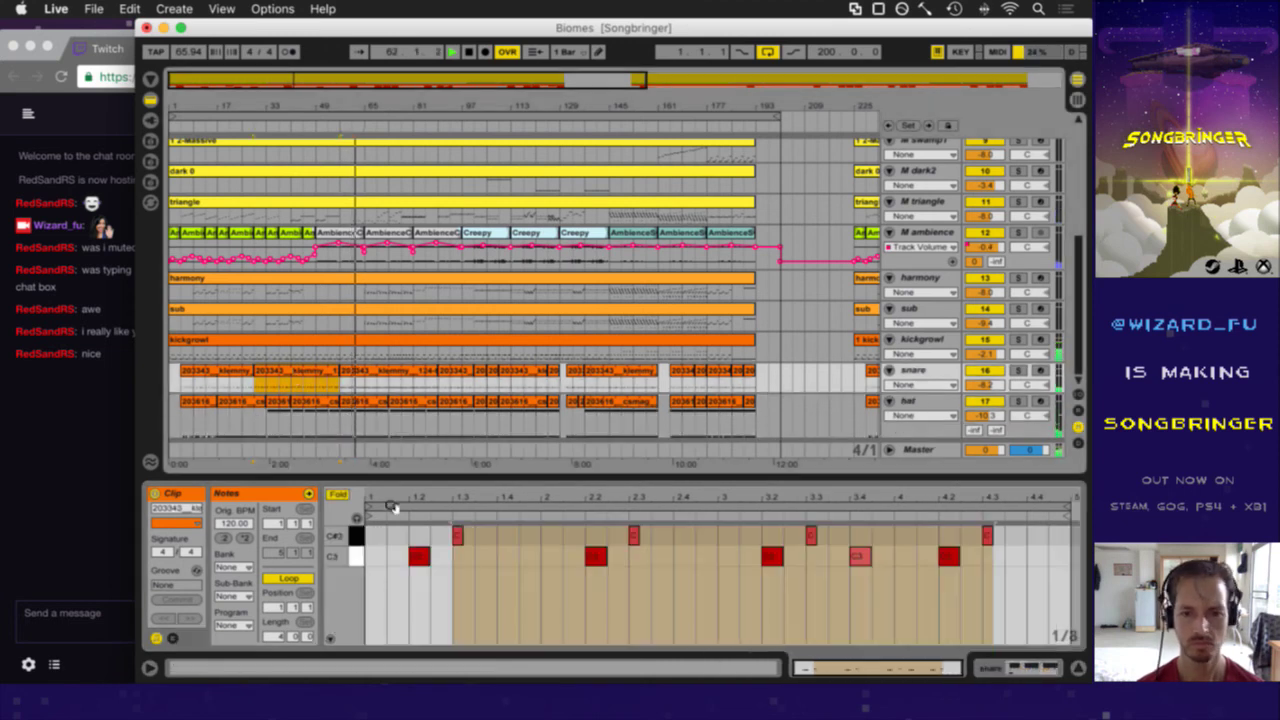
click(406, 499)
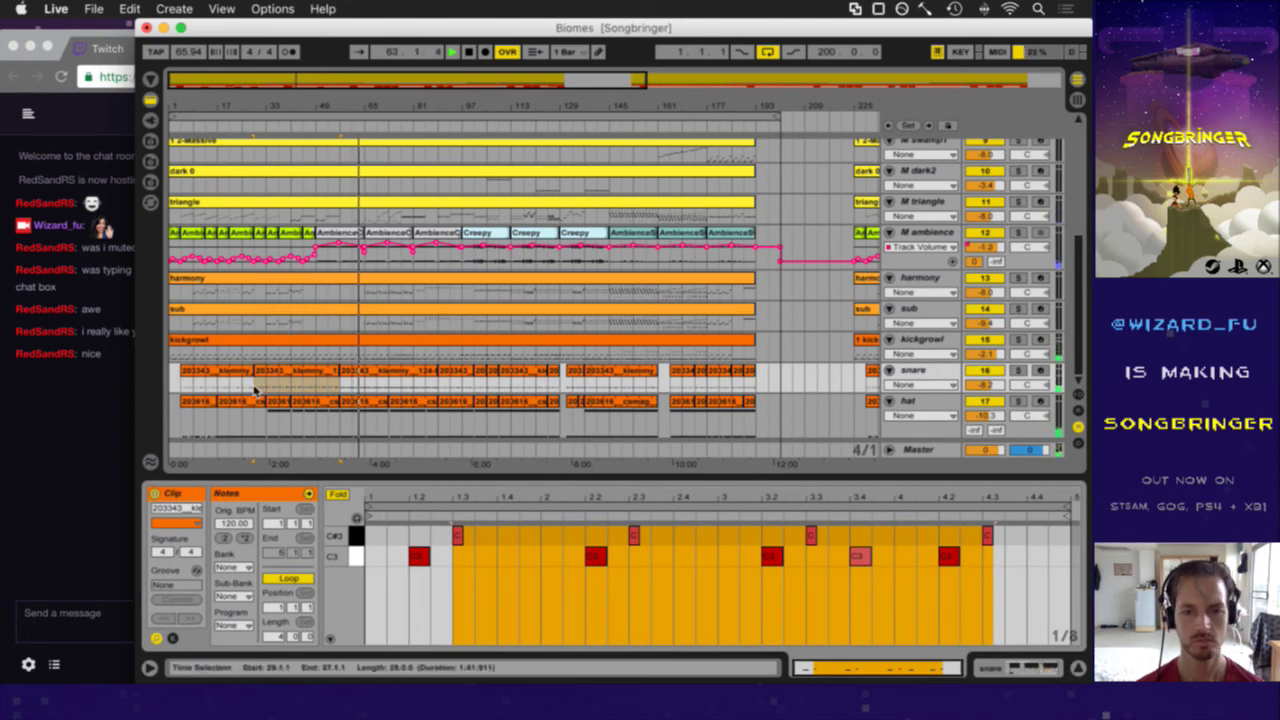
click(406, 502)
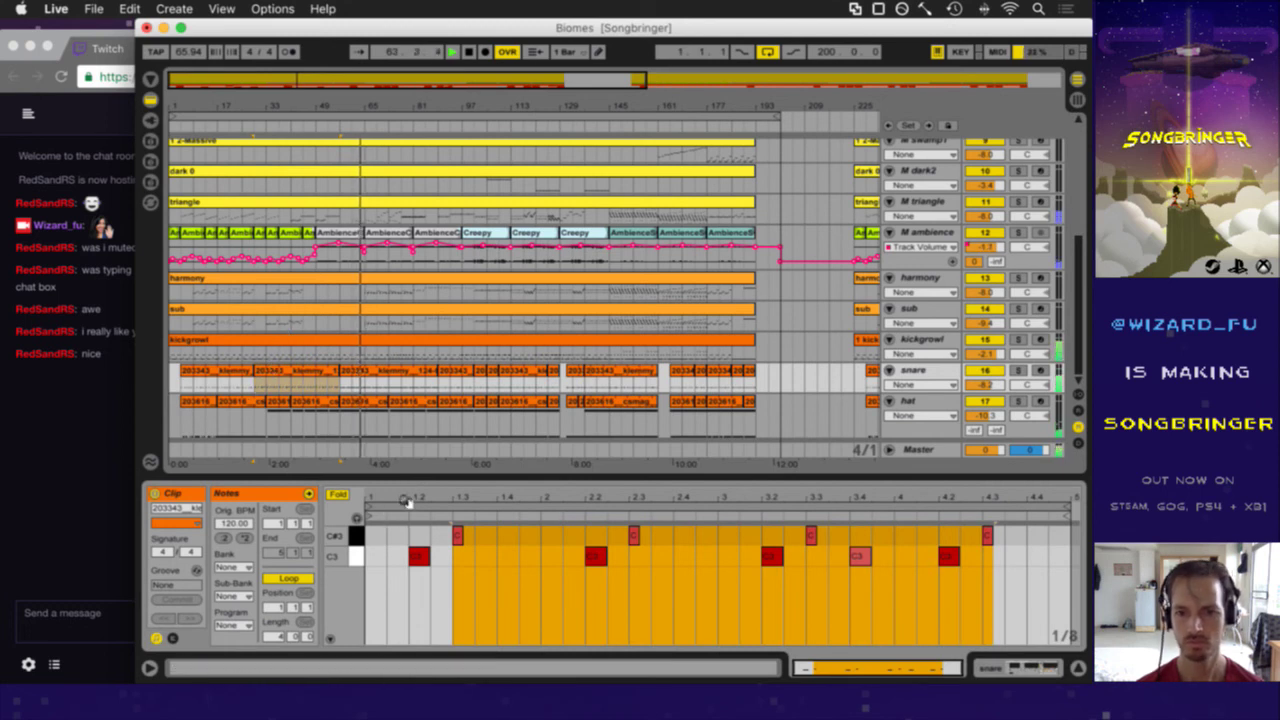
click(543, 560)
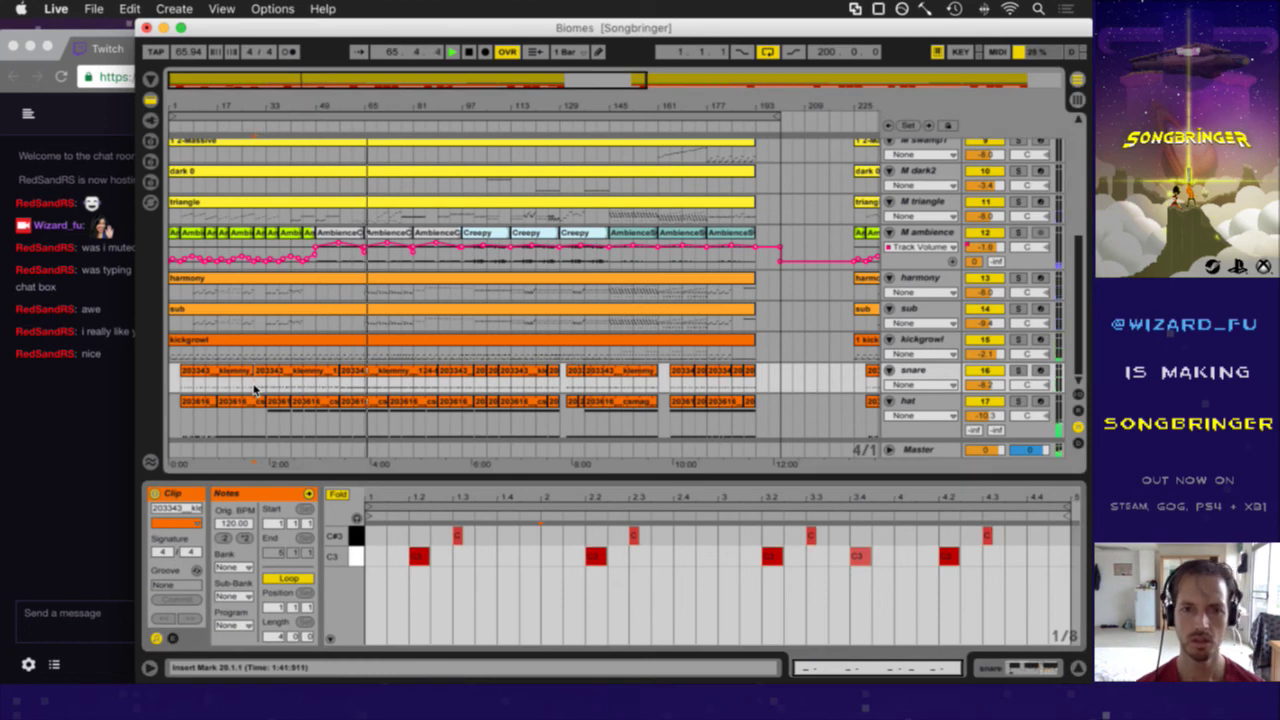
key(space)
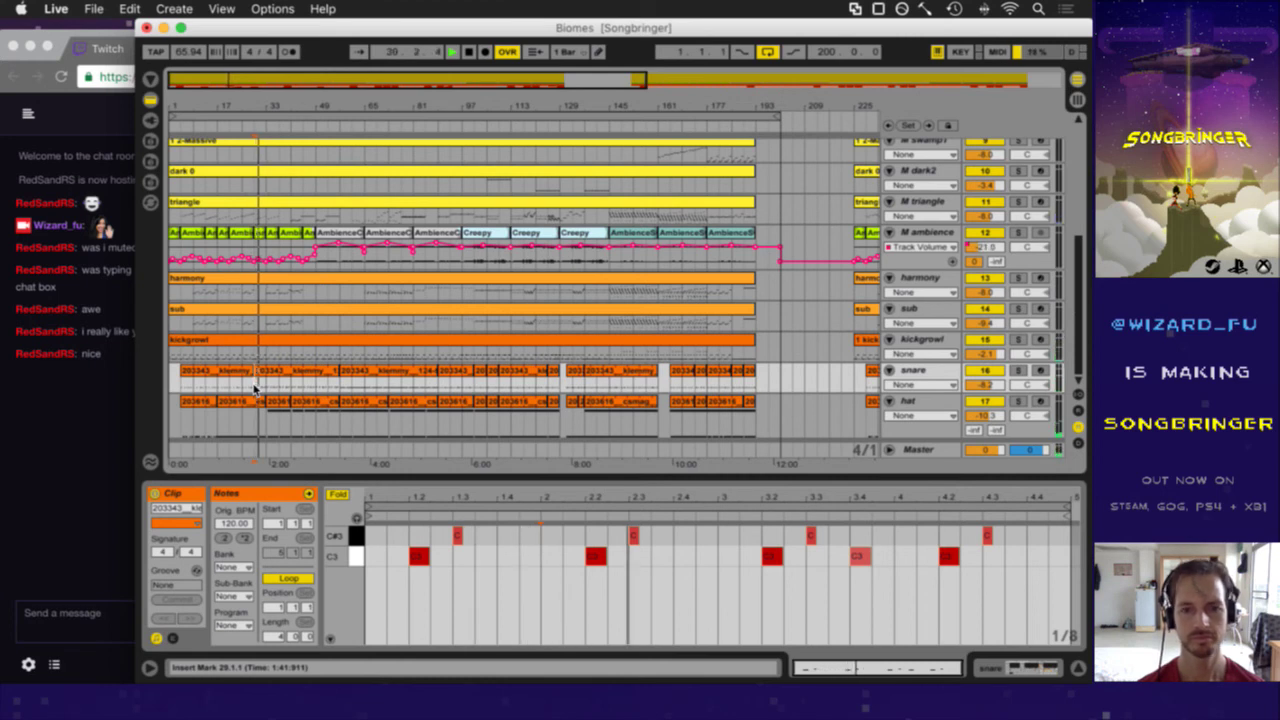
- Copy all C4 notes from the bar 57 hat clip and paste them into the hat clip starting at bar 17
click(307, 404)
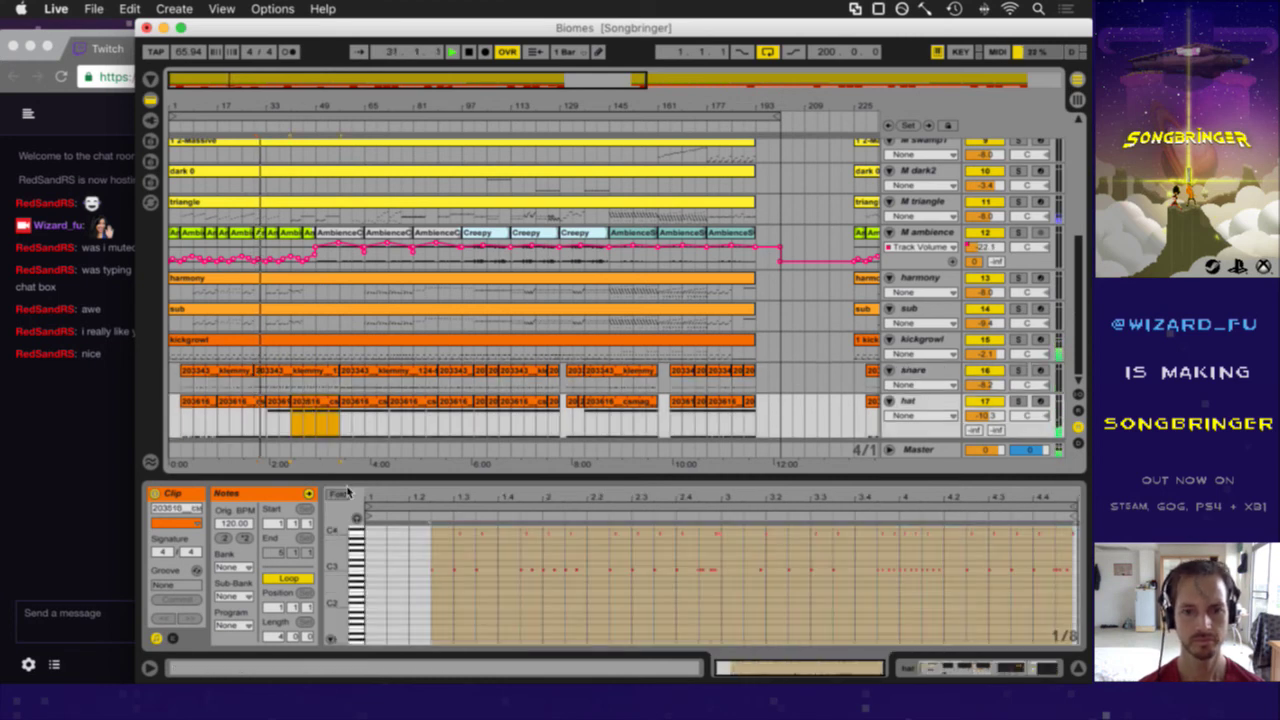
click(274, 401)
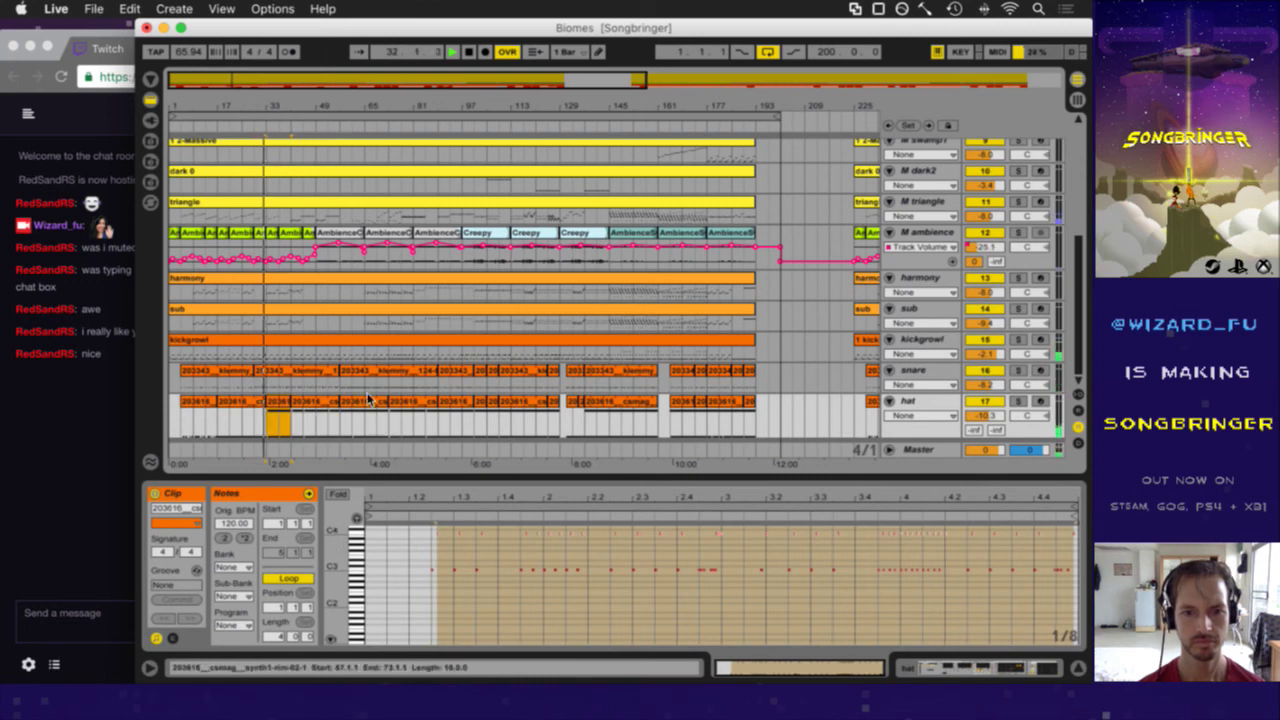
click(370, 401)
click(355, 556)
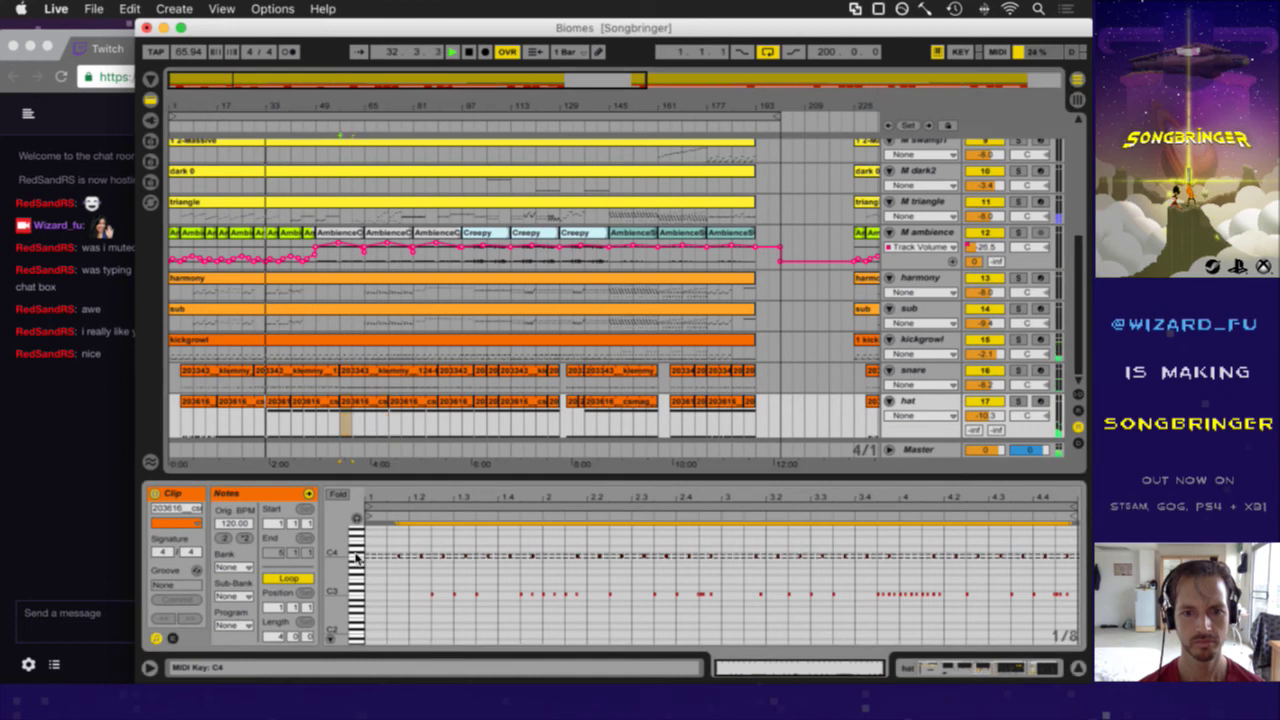
key(z)
click(376, 553)
key(z)
click(357, 558)
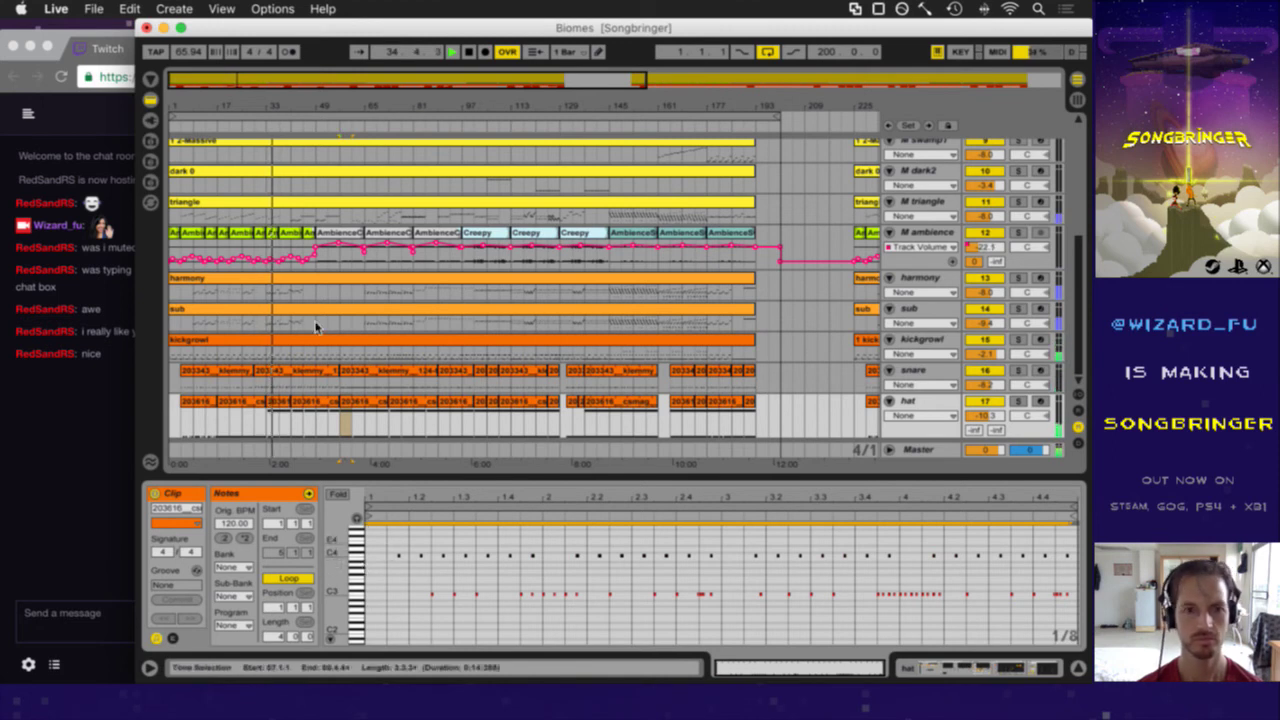
click(250, 403)
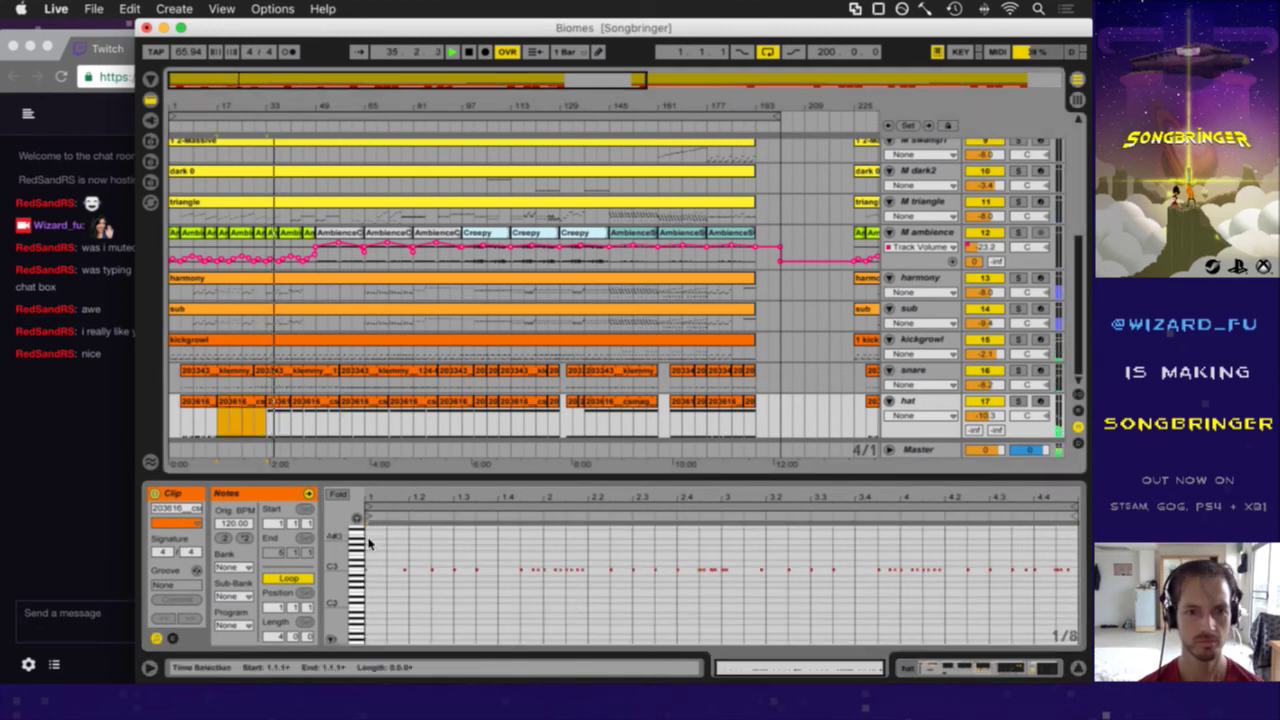
click(366, 536)
click(272, 425)
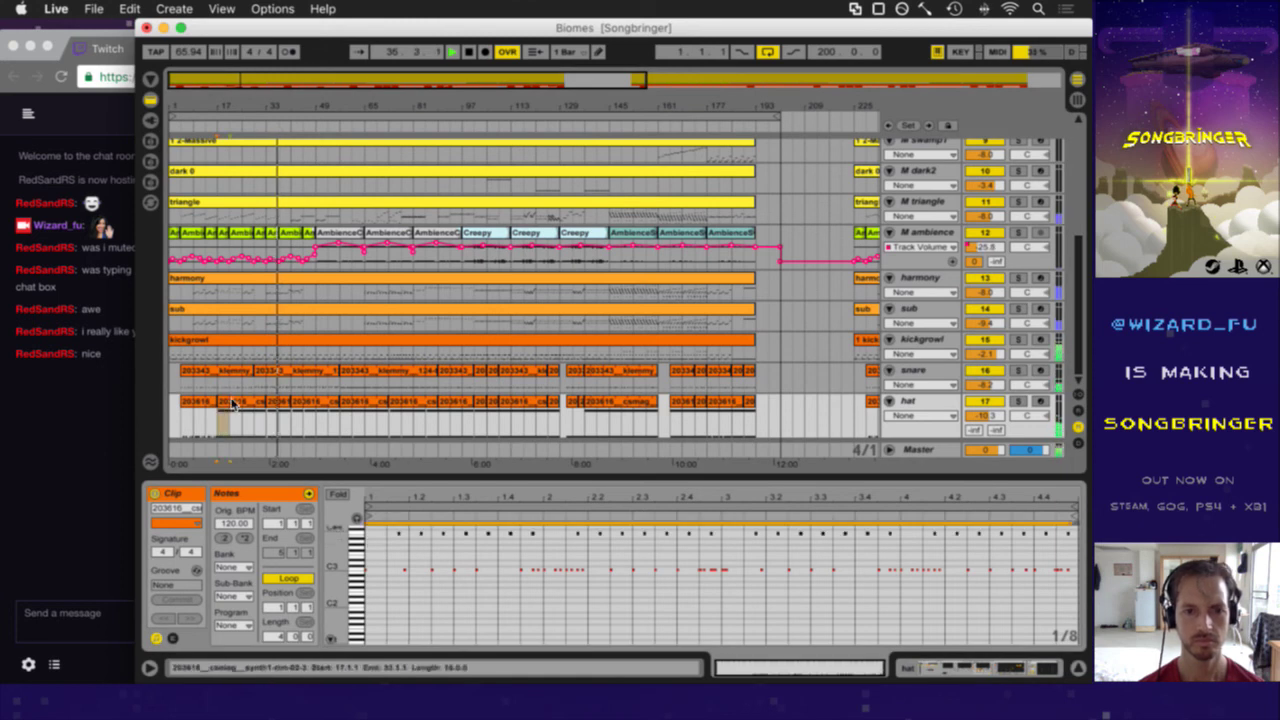
- Replay the arrangement from bar 29 and select the C3 note at 1.2 in the bar 29 snare clip
click(258, 387)
key(space)
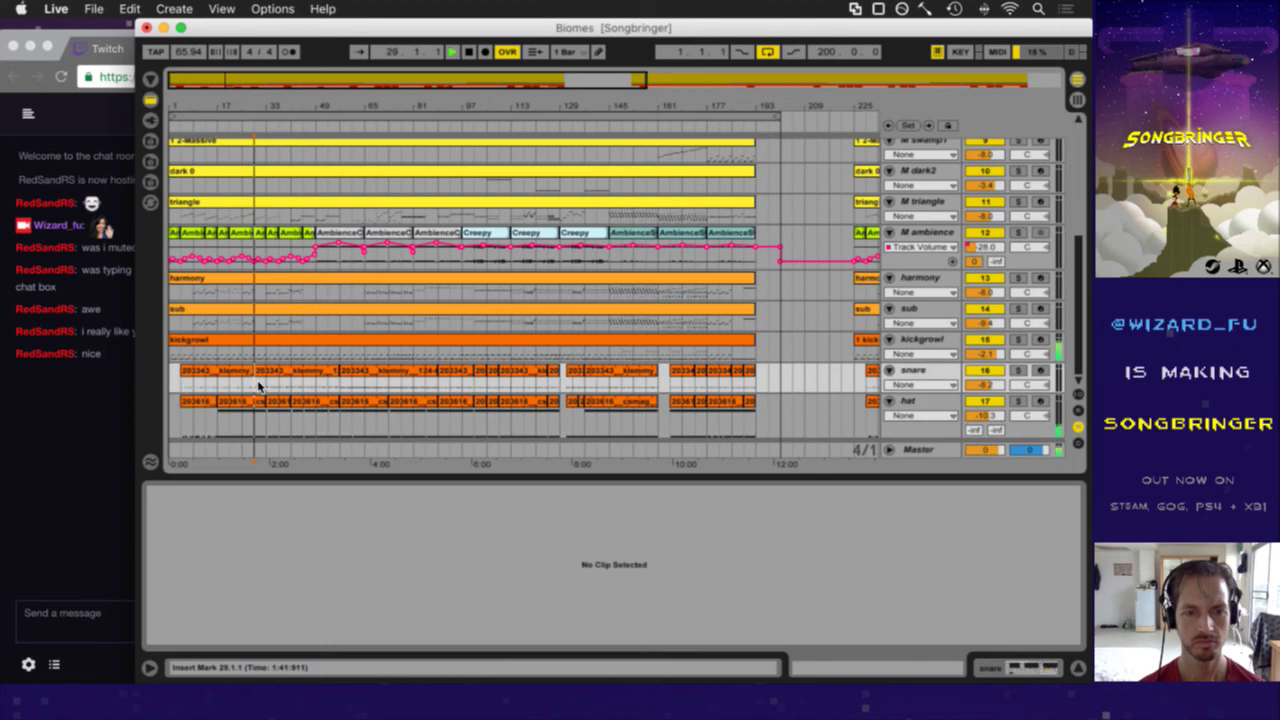
click(272, 372)
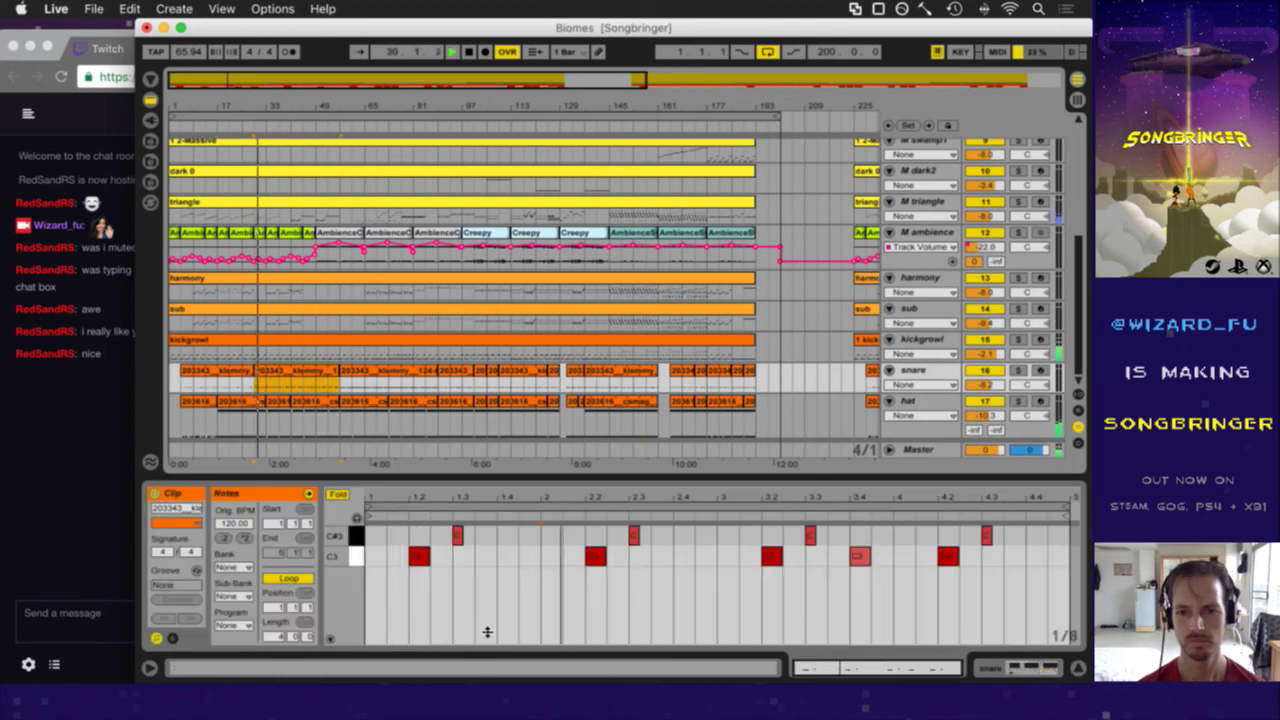
click(419, 556)
click(586, 569)
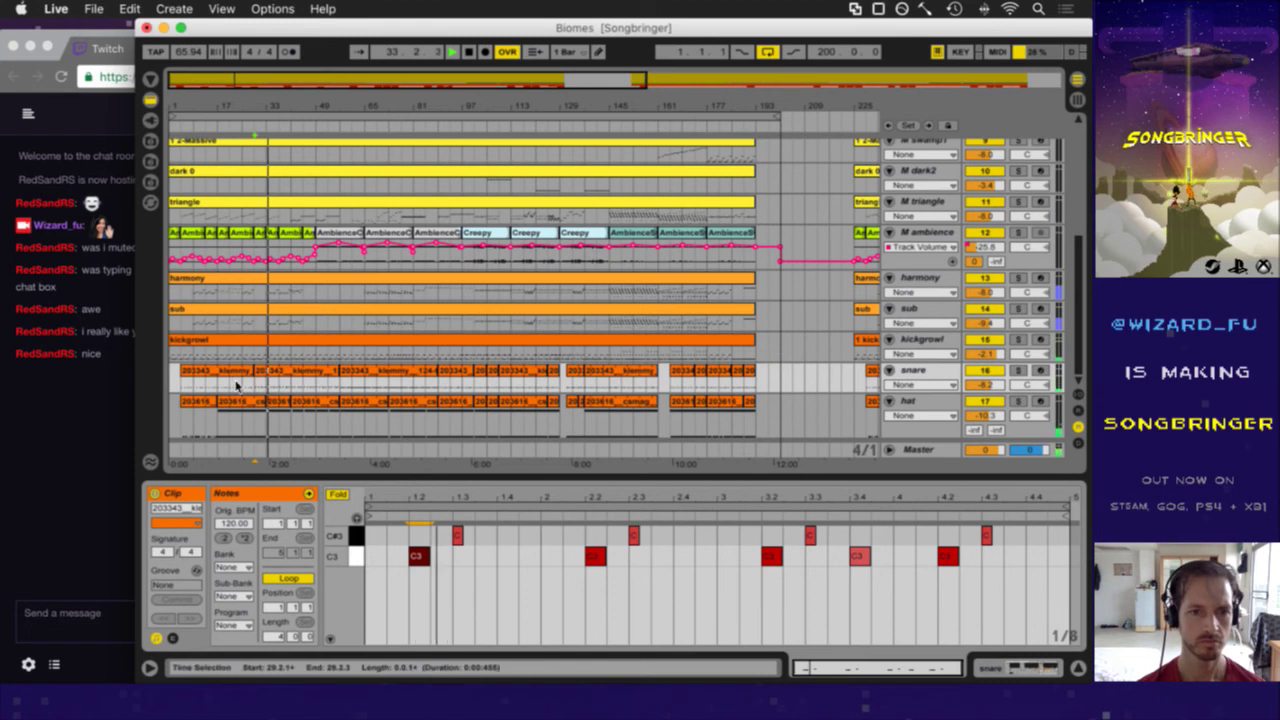
- Open the snare clip starting at bar 5 and play the arrangement from bar 5
click(203, 400)
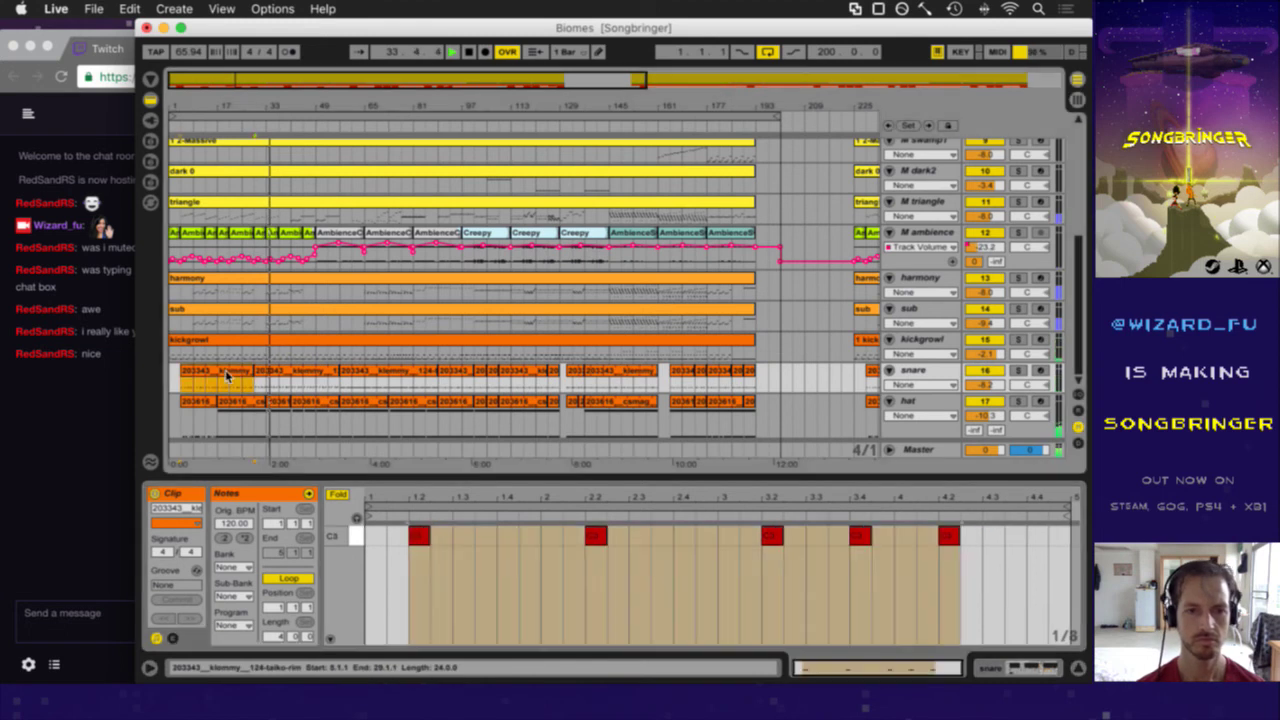
click(182, 386)
key(space)
key(space)
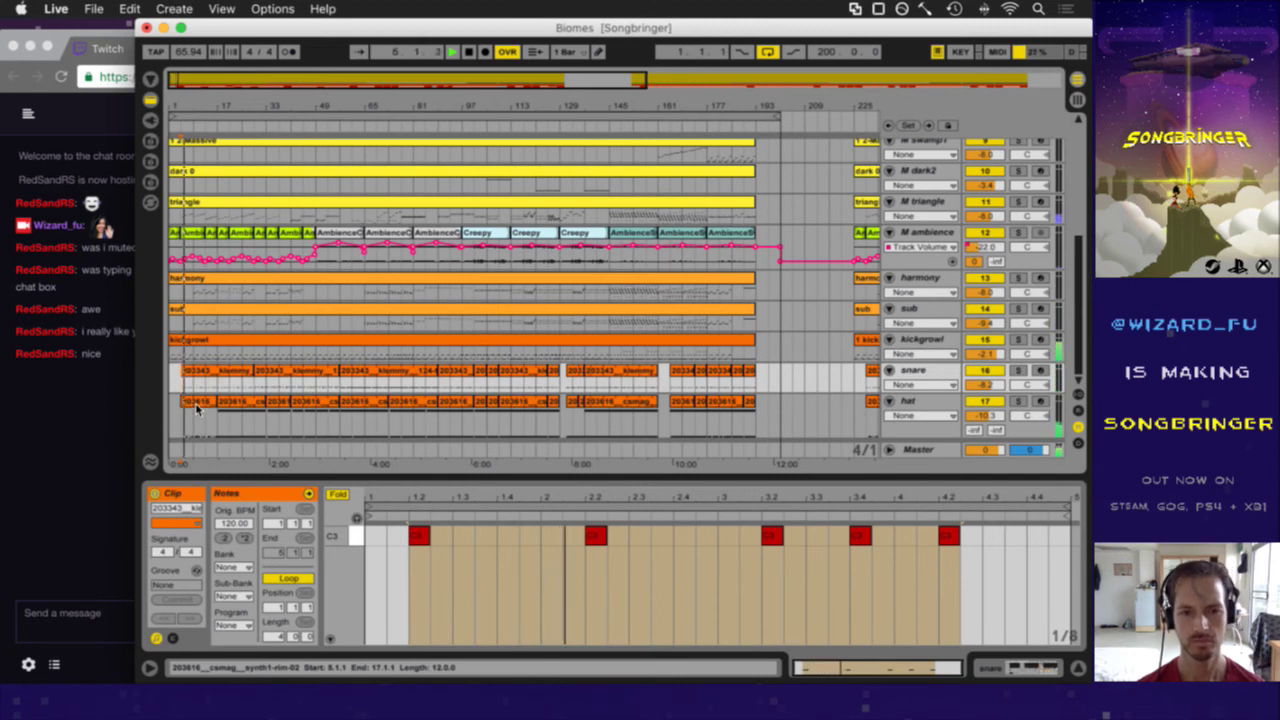
- Examine the C3 notes of the bar 5 hat clip by selecting them all, and return to the bar 5 snare clip
click(196, 408)
click(350, 538)
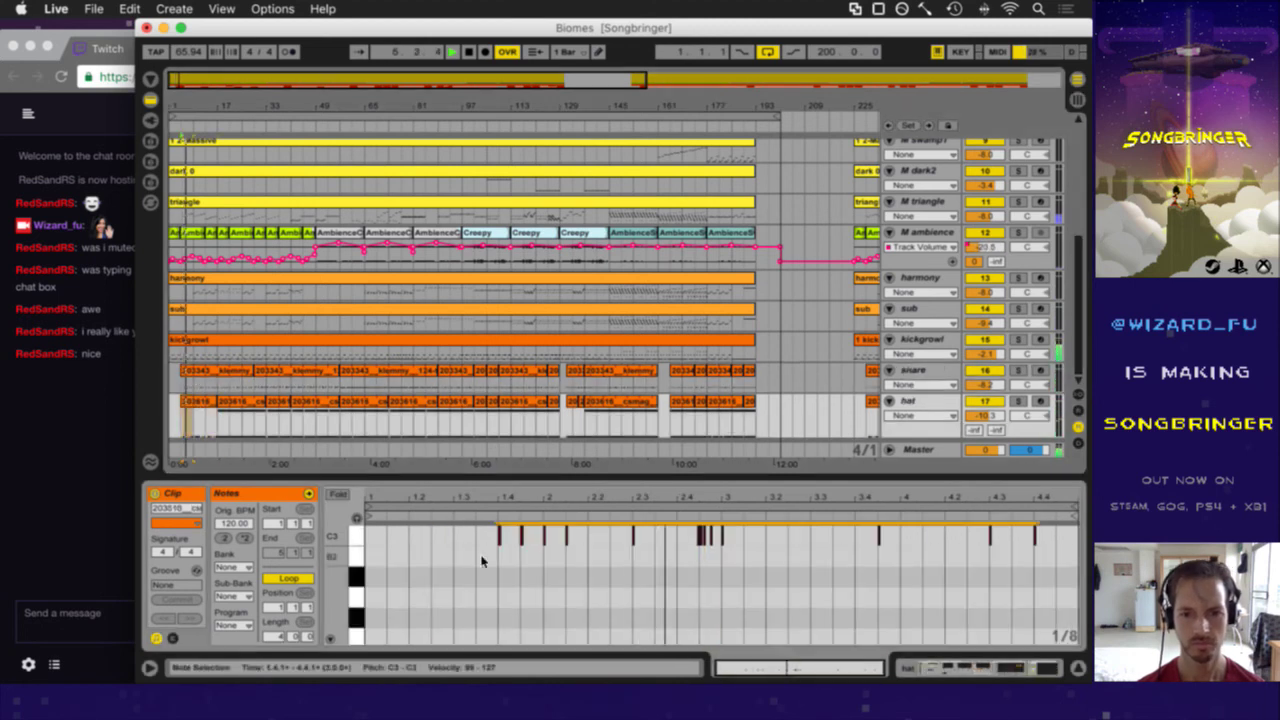
drag(499, 541, 499, 543)
click(340, 412)
click(206, 370)
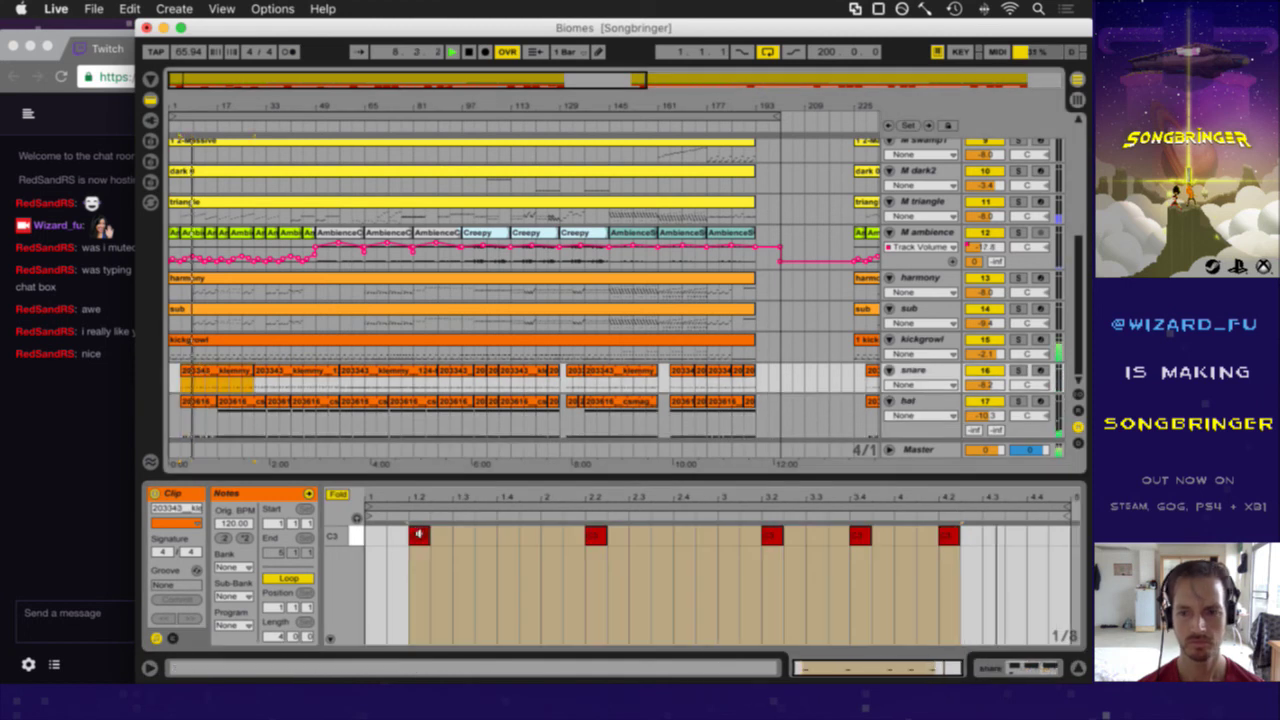
- Add C3 notes at 1.4, 2.4 and 4.4 in the bar 5 snare clip, with velocity 103 at 1.4, and save the set
click(453, 543)
click(418, 536)
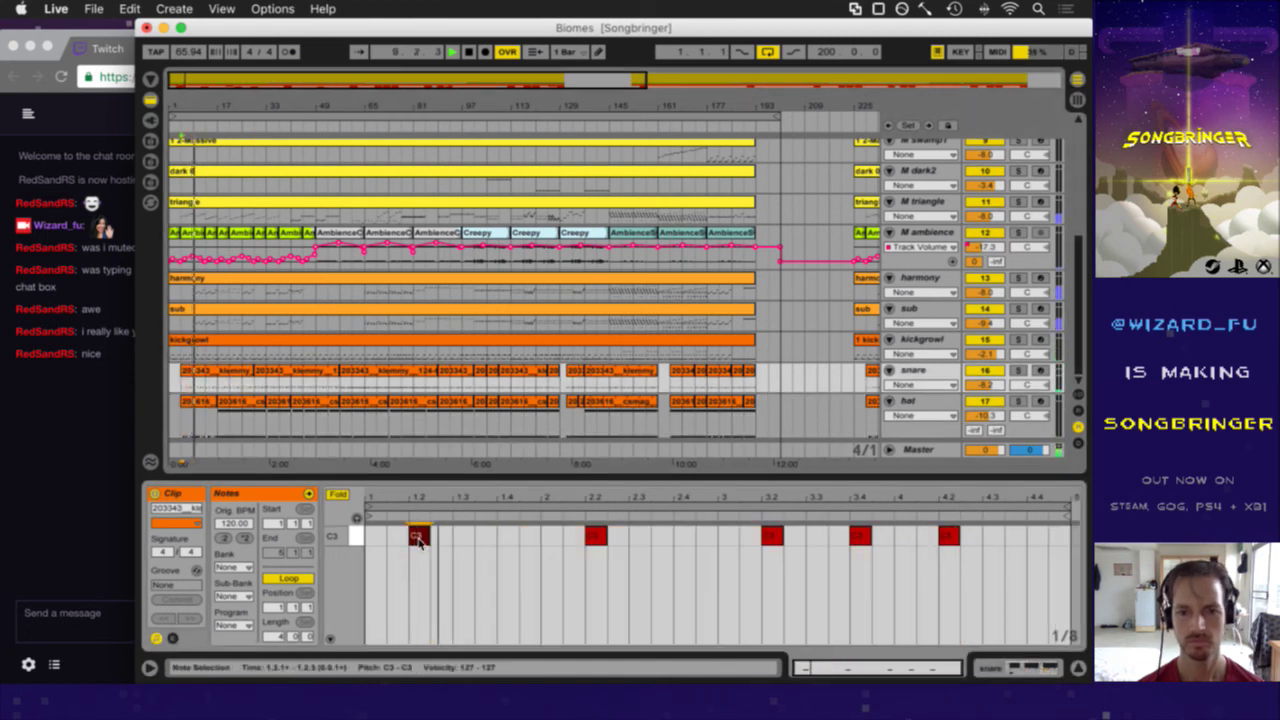
double_click(505, 537)
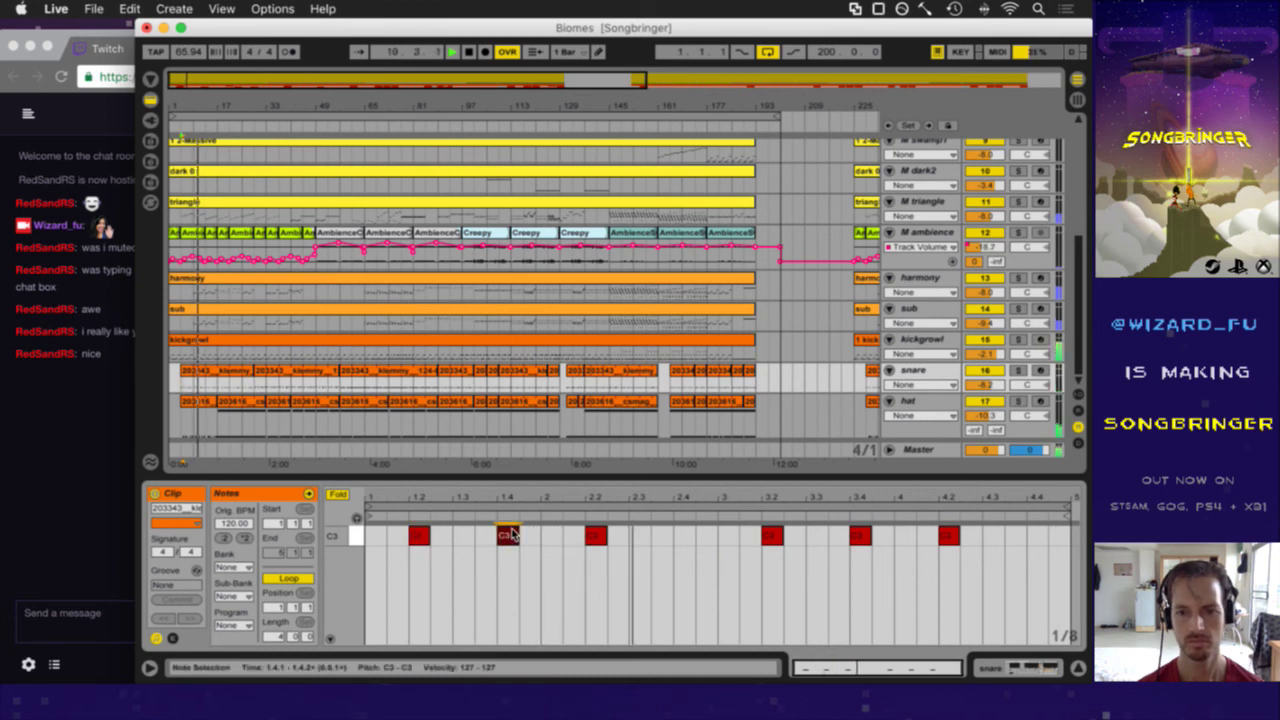
drag(510, 541, 510, 538)
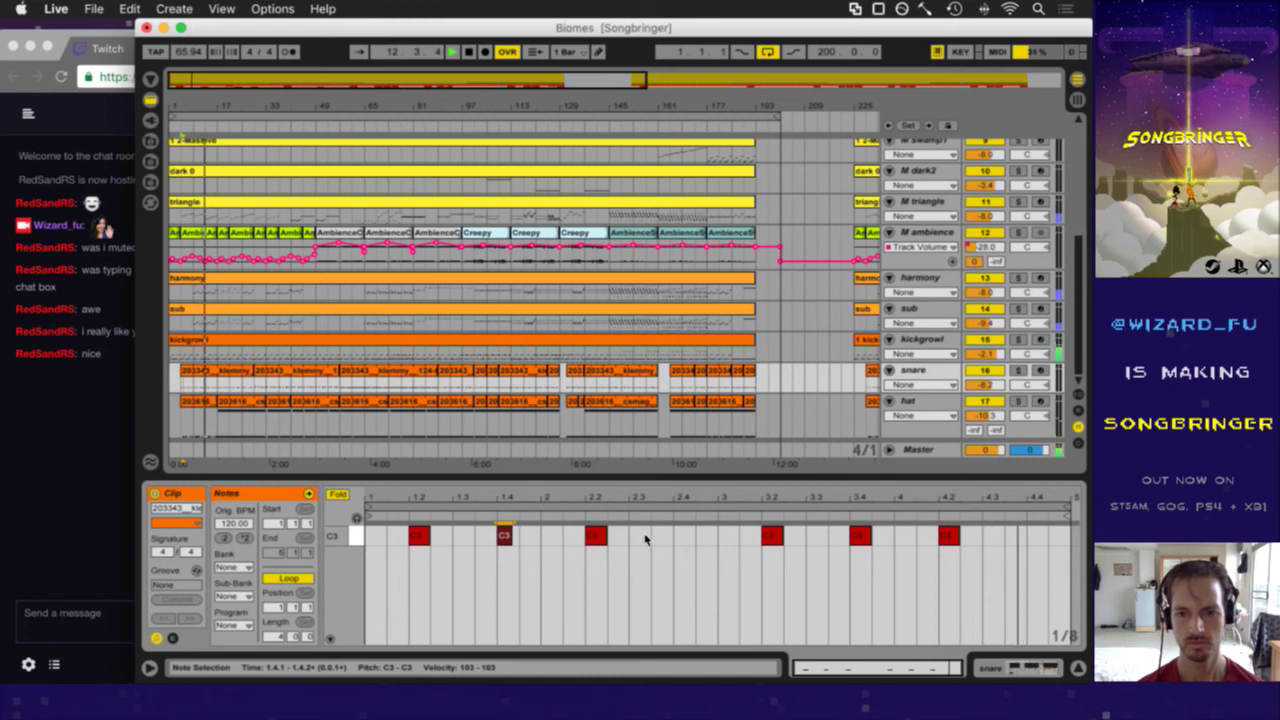
double_click(680, 536)
double_click(1034, 536)
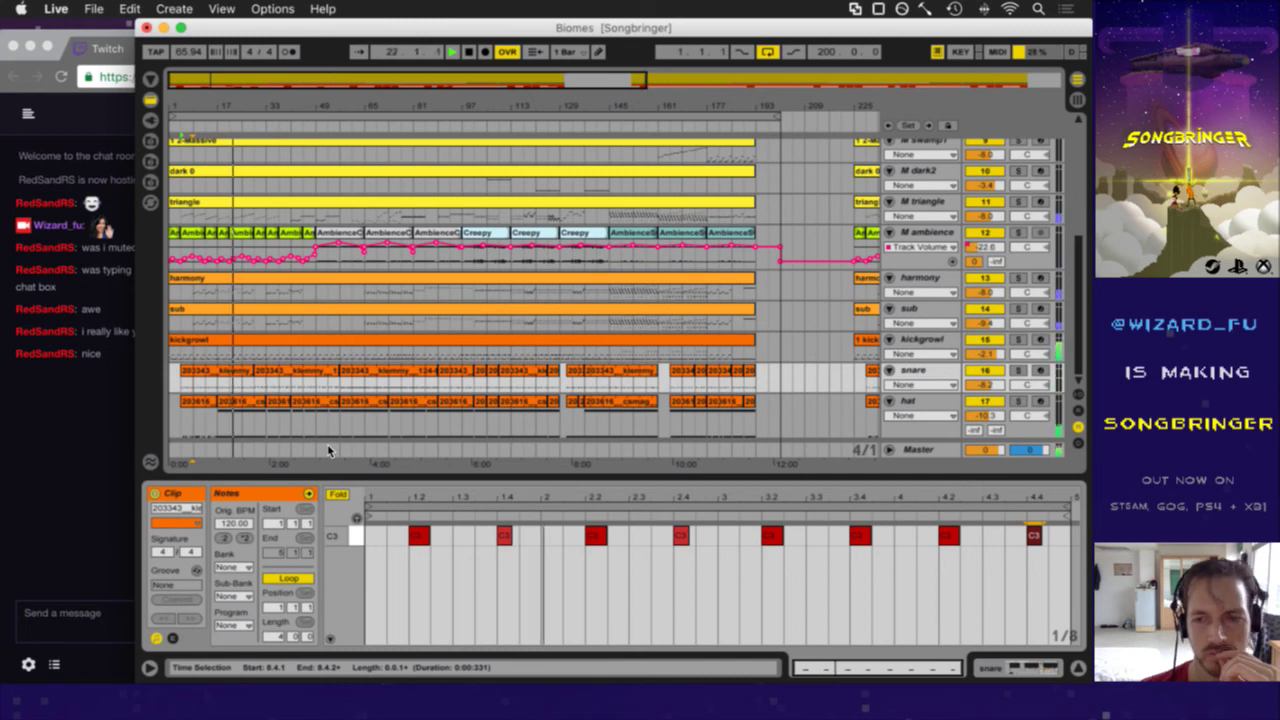
click(170, 383)
key(super+s)
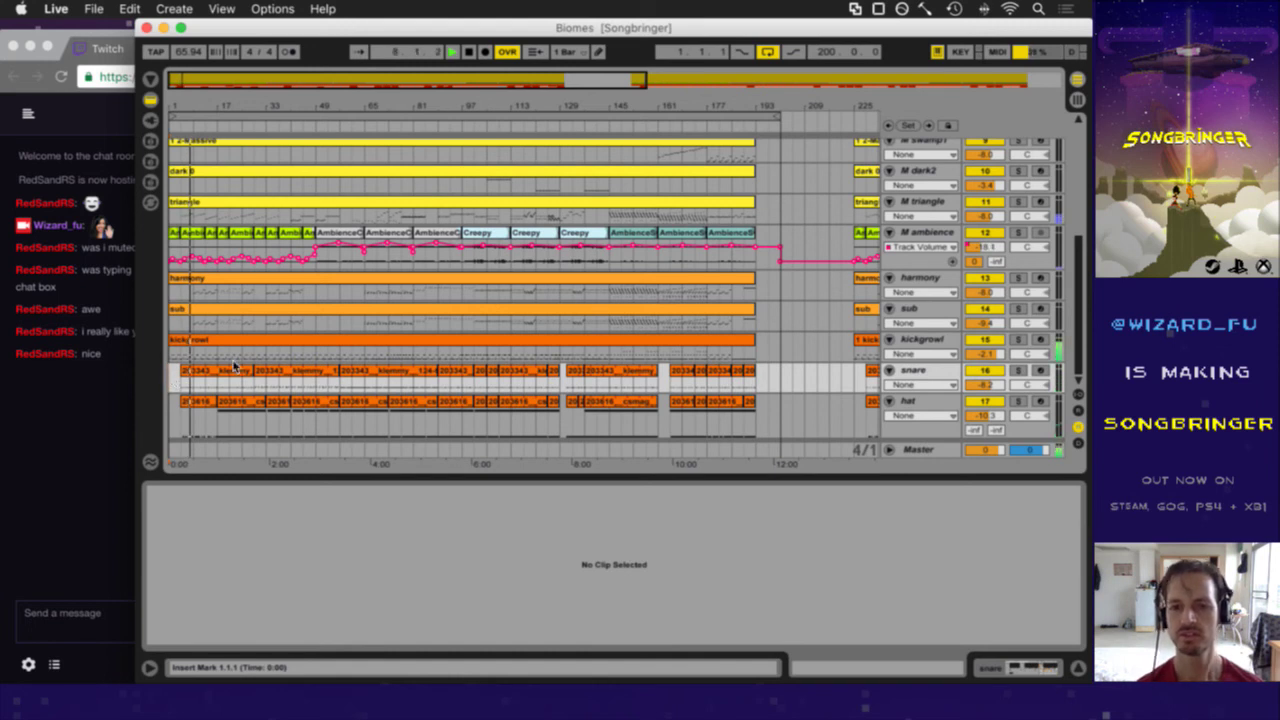
- Copy all snare and hat clips from bars 1 to 193, paste them over the second section at bar 225, and save the set
drag(624, 118, 621, 105)
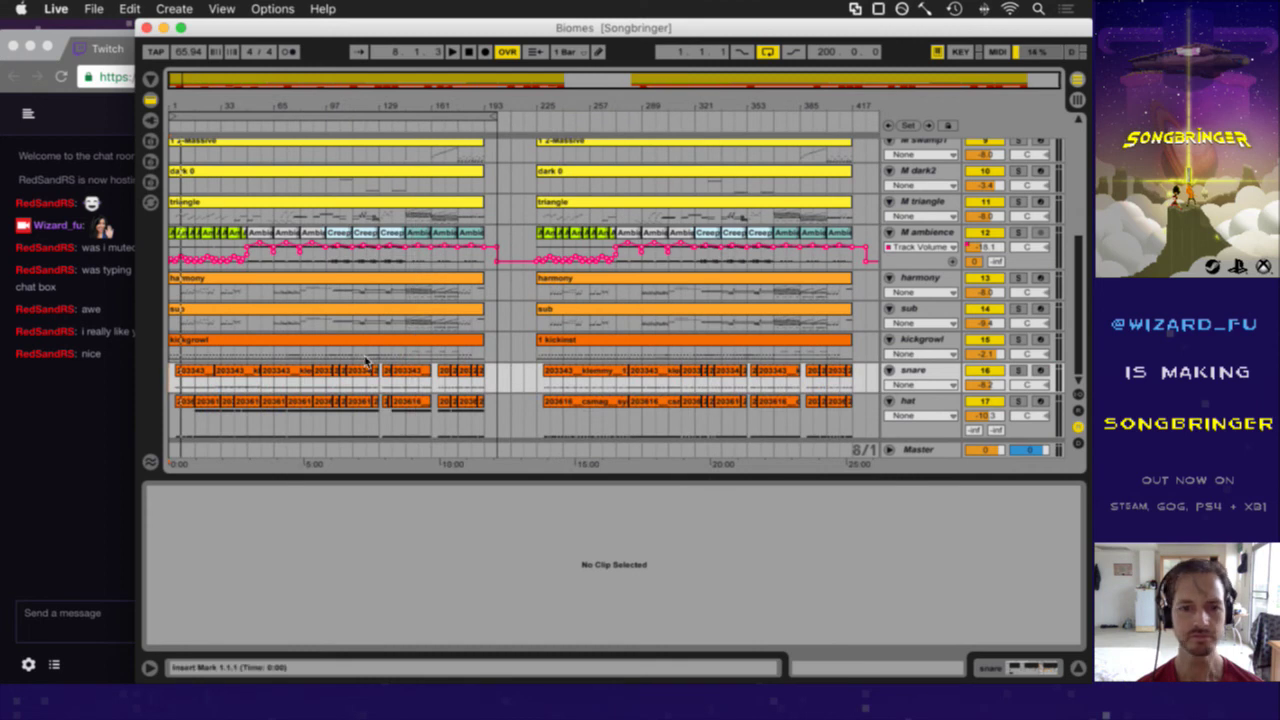
drag(502, 384, 140, 426)
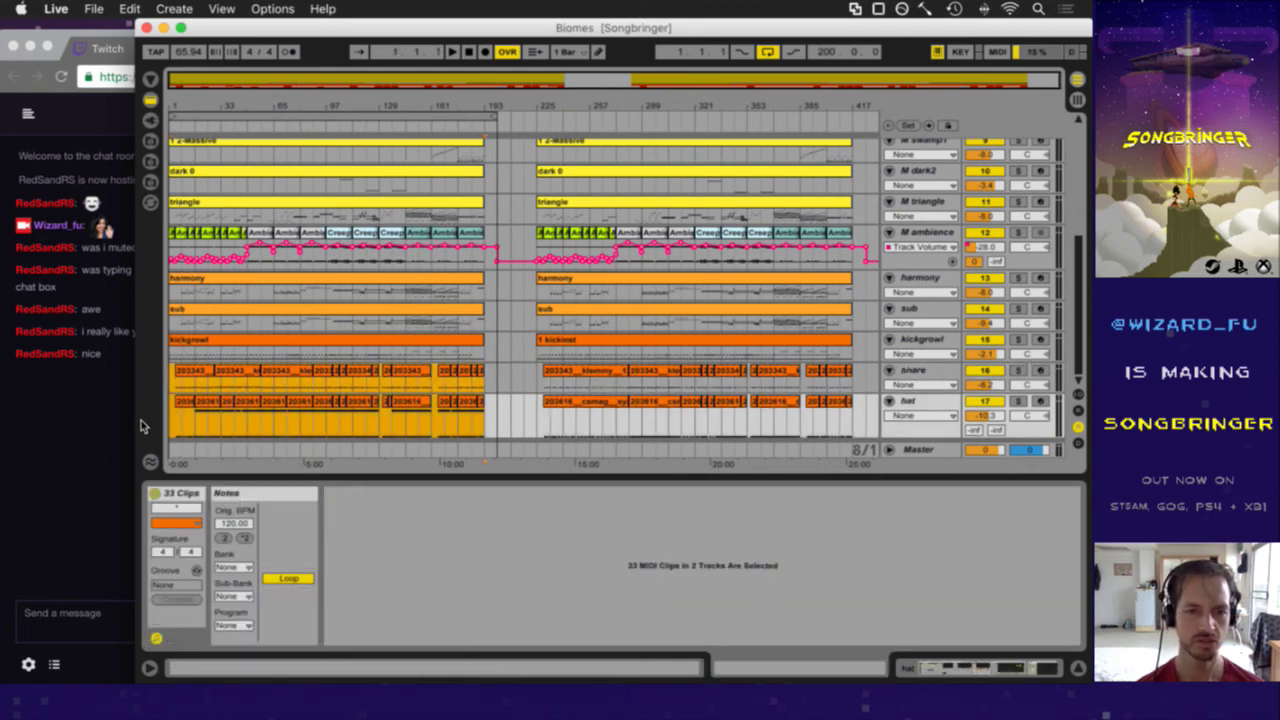
click(538, 384)
key(super+v)
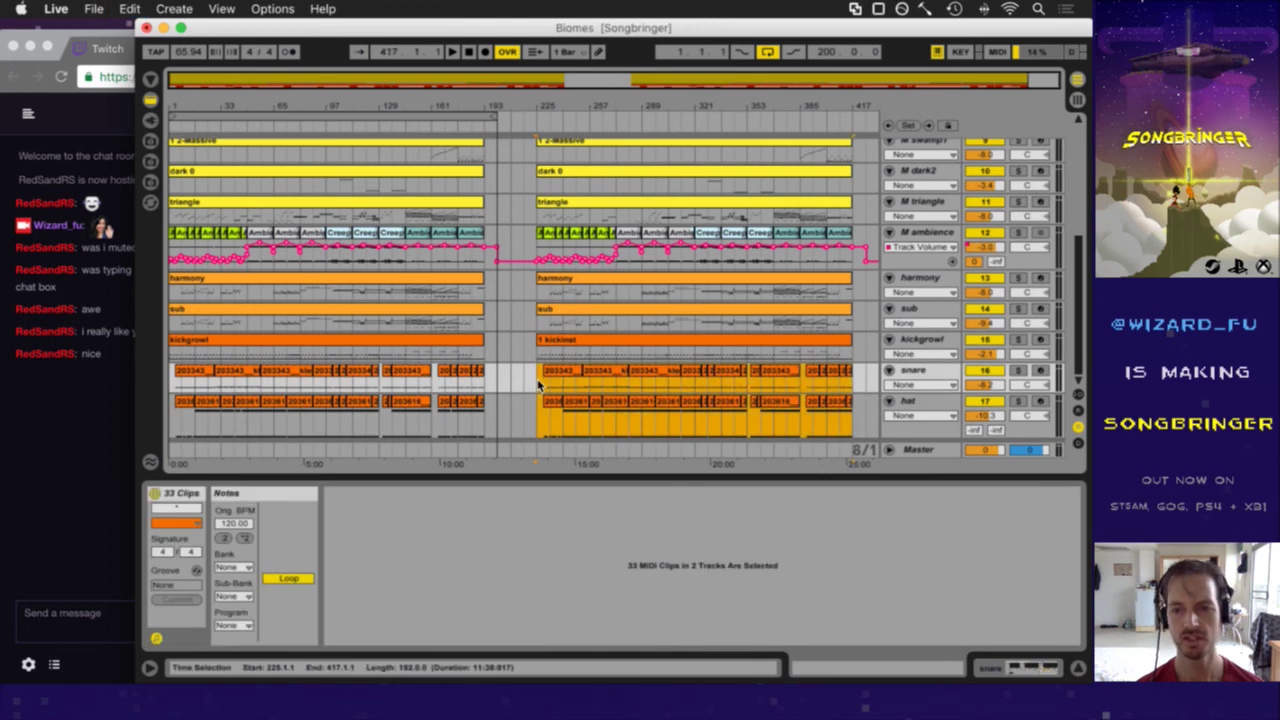
key(super+s)
- Rename the first M forest0 clip to "key C# for game" and save the set
scroll(538, 376, up, 8)
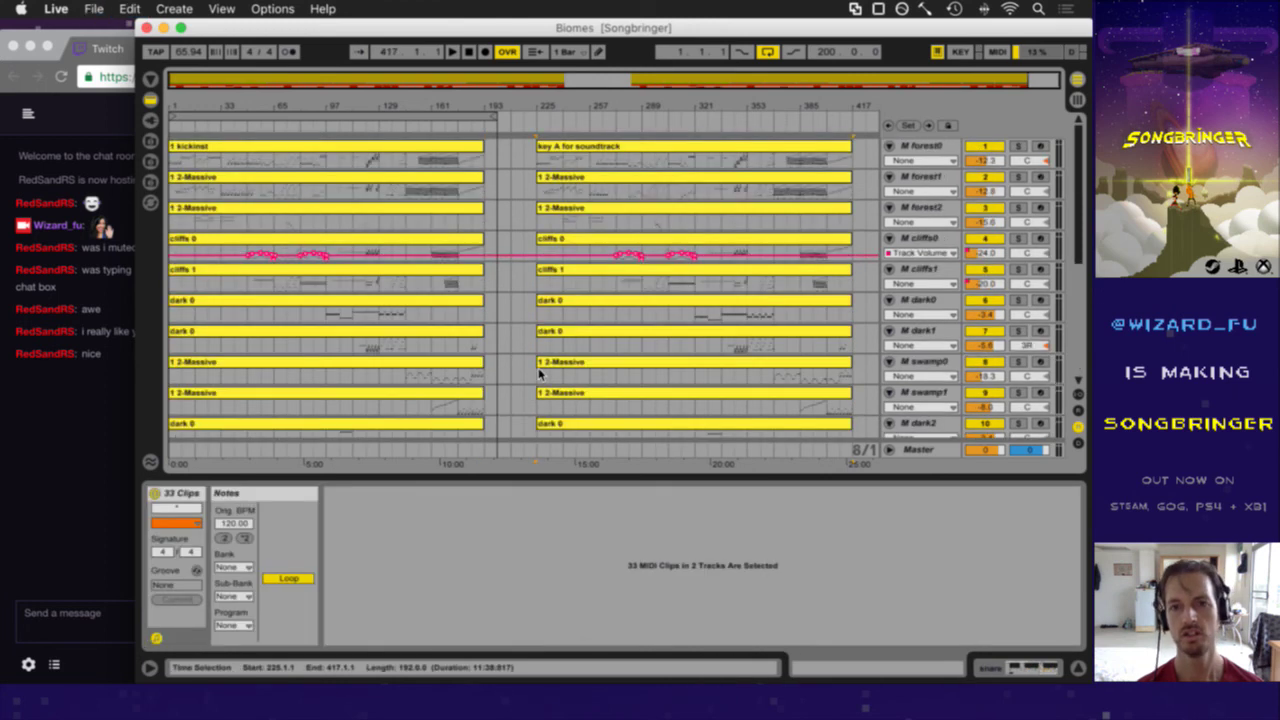
click(213, 148)
key(super+r)
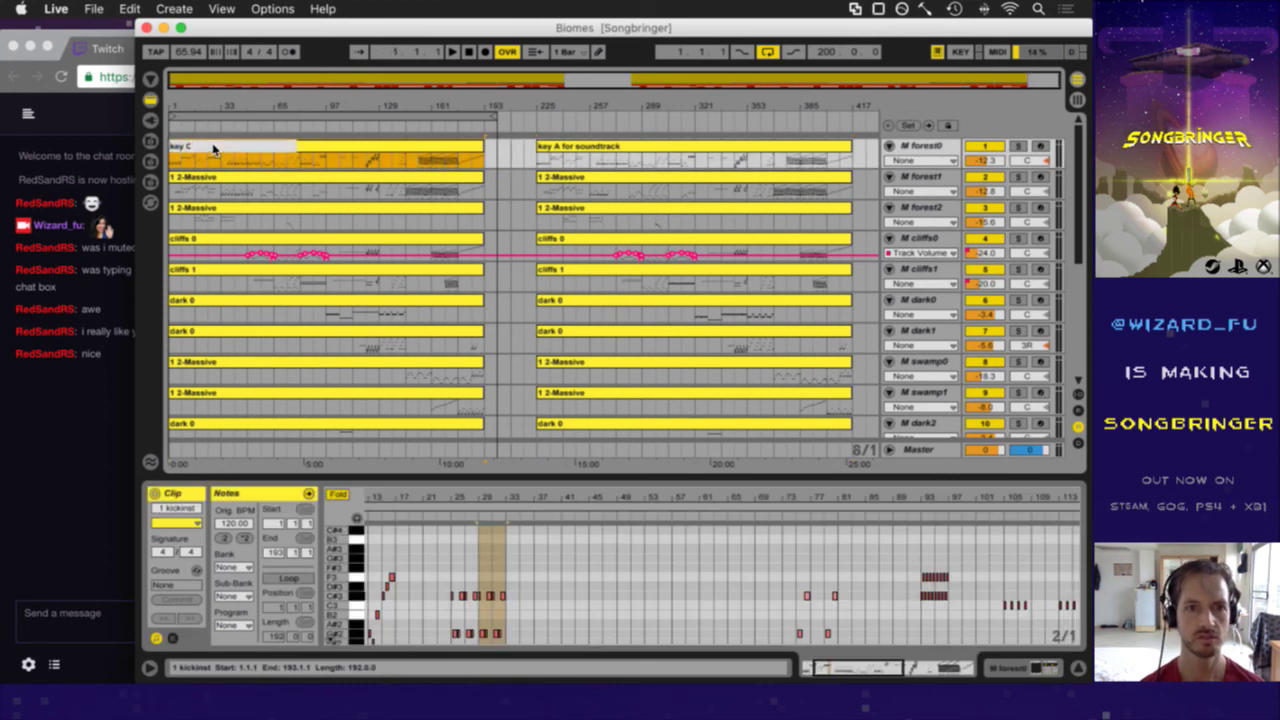
text(key C# for game)
key(Return)
key(super+s)
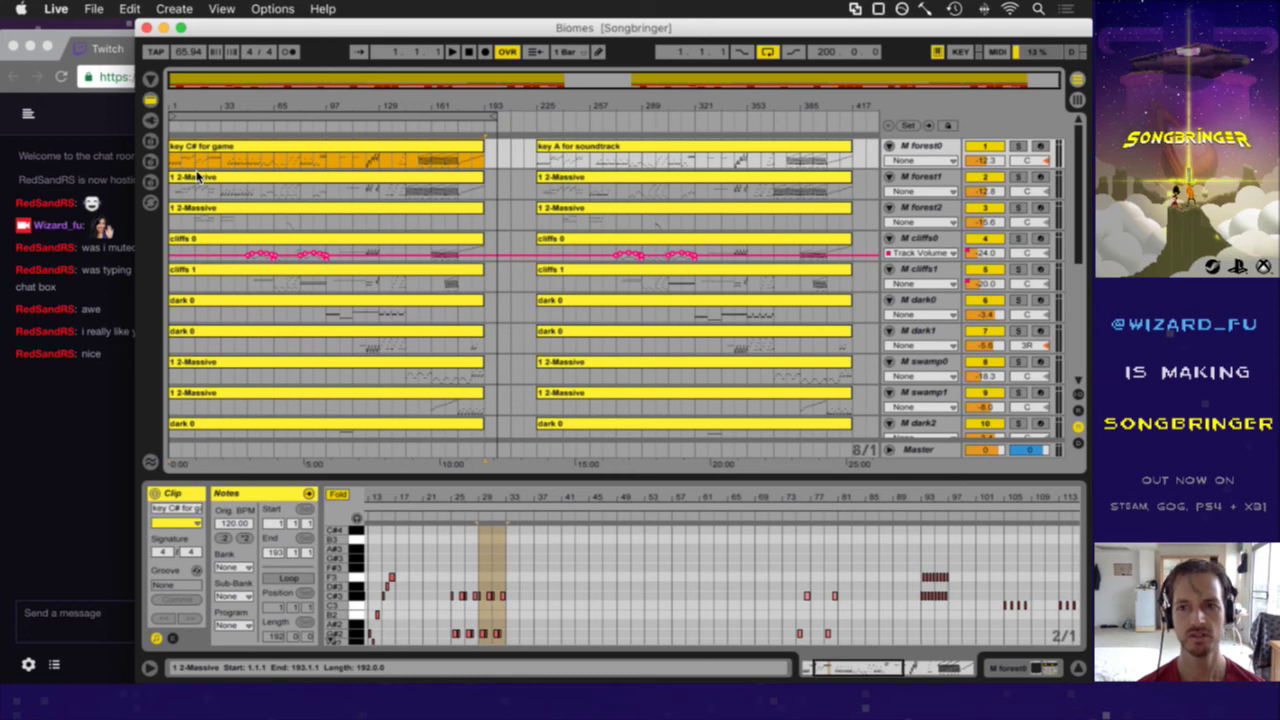
- Switch to iTerm, check the Songbringer repository status with gs, and start a commit of Biomes.als with gc
key(super+Tab)
key(super+Tab)
key(super+Tab)
key(super+Tab)
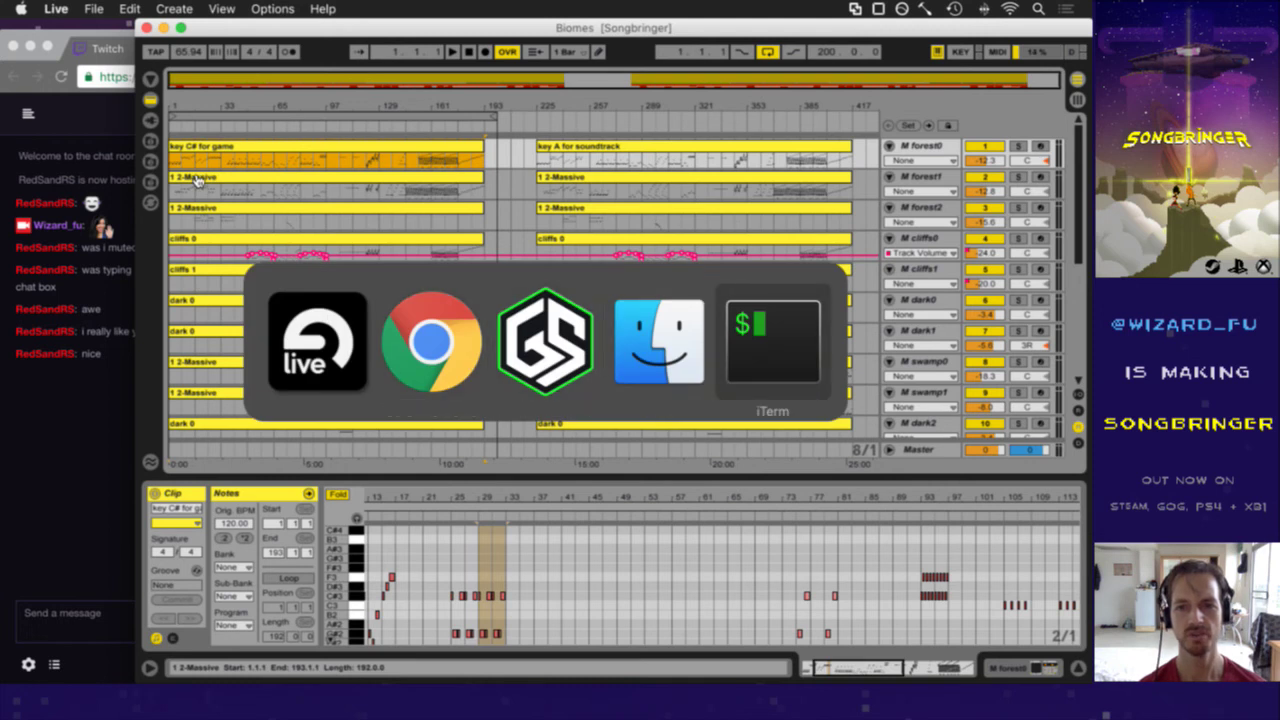
key(super+grave)
text(:wq)
key(Return)
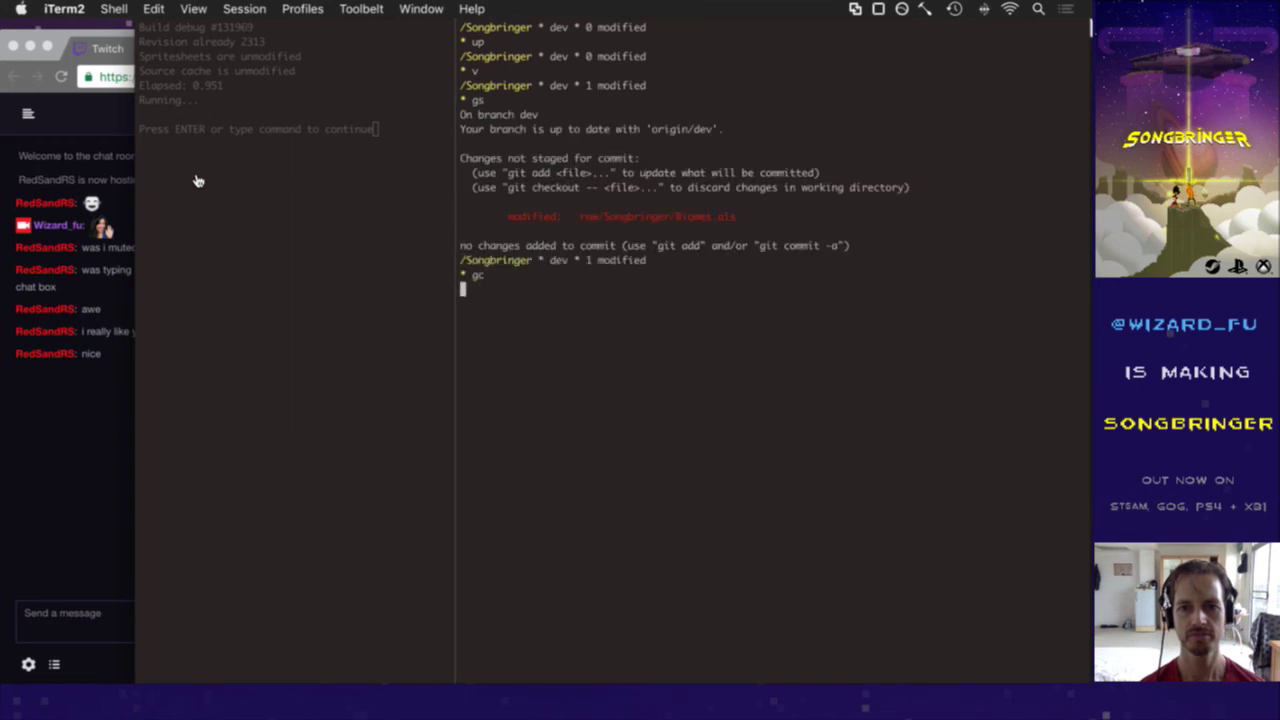
- Enter the commit message "Refine Biomes drums" and complete the commit
key(i)
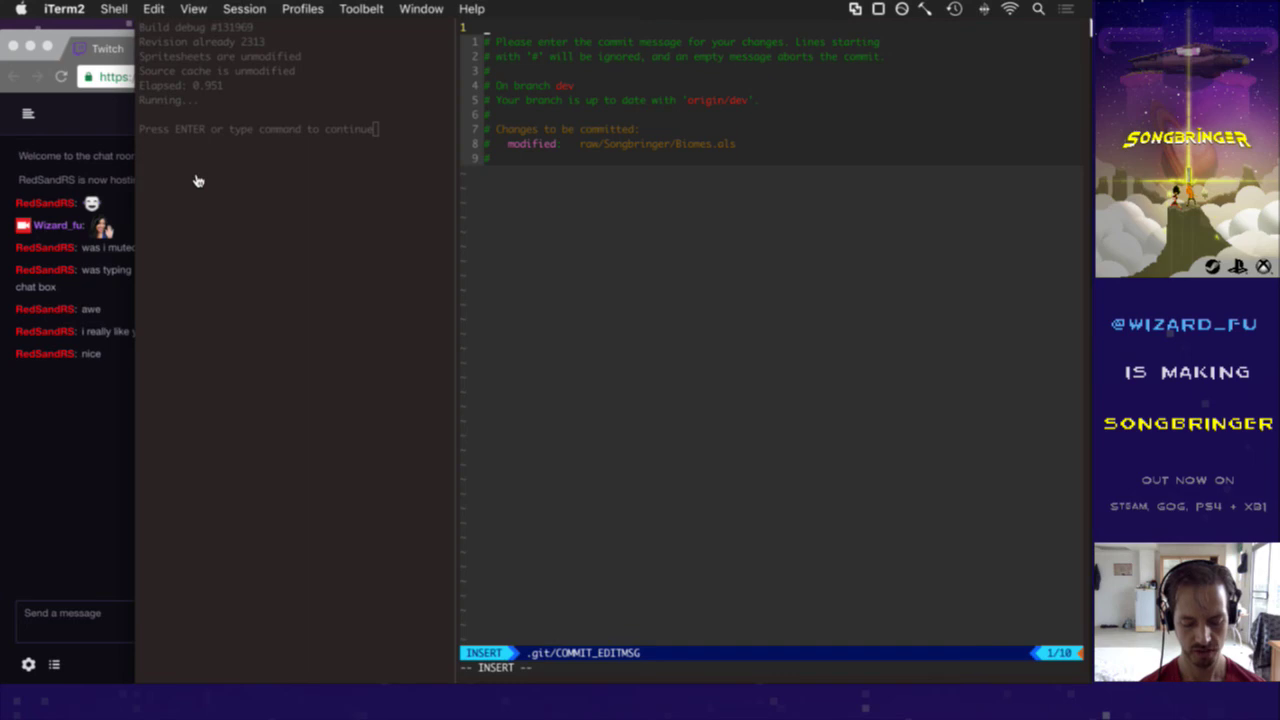
text(Refine Biomes drums)
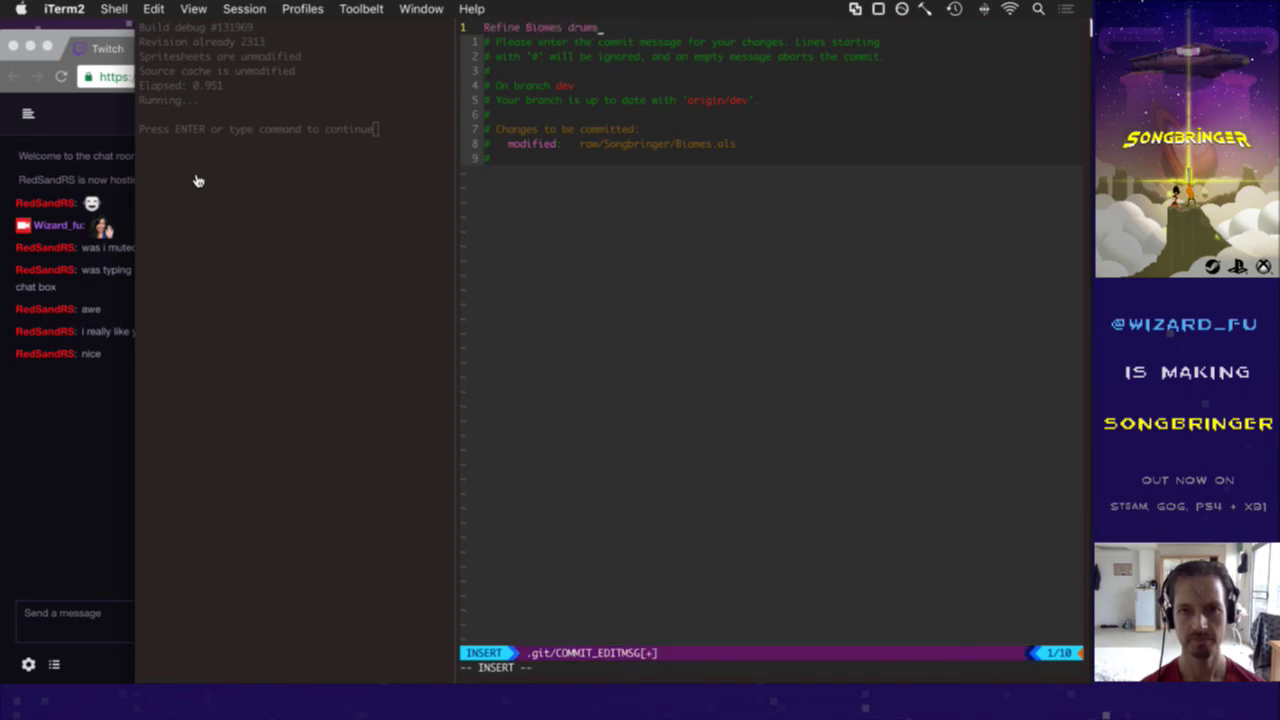
key(Escape)
key(Return)
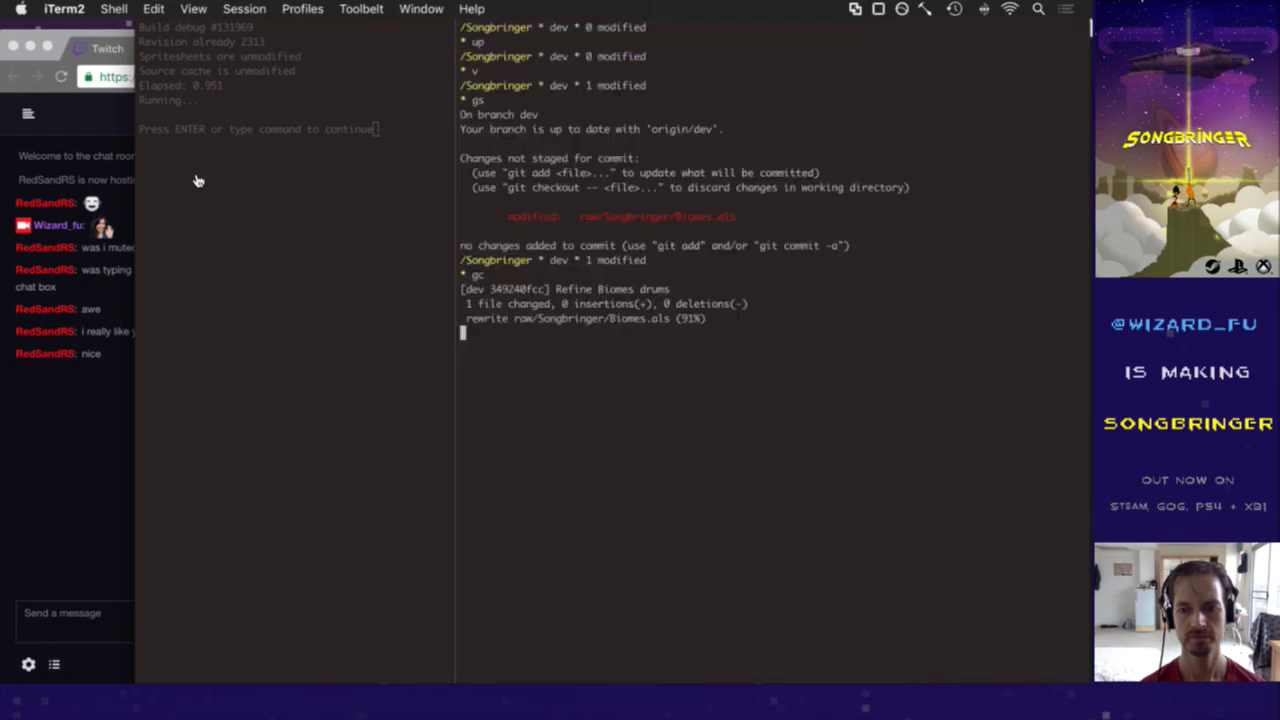
- Switch back to Live and compare the MIDI notes of the "key C# for game" and "key A for soundtrack" clips on M forest0
key(super+Tab)
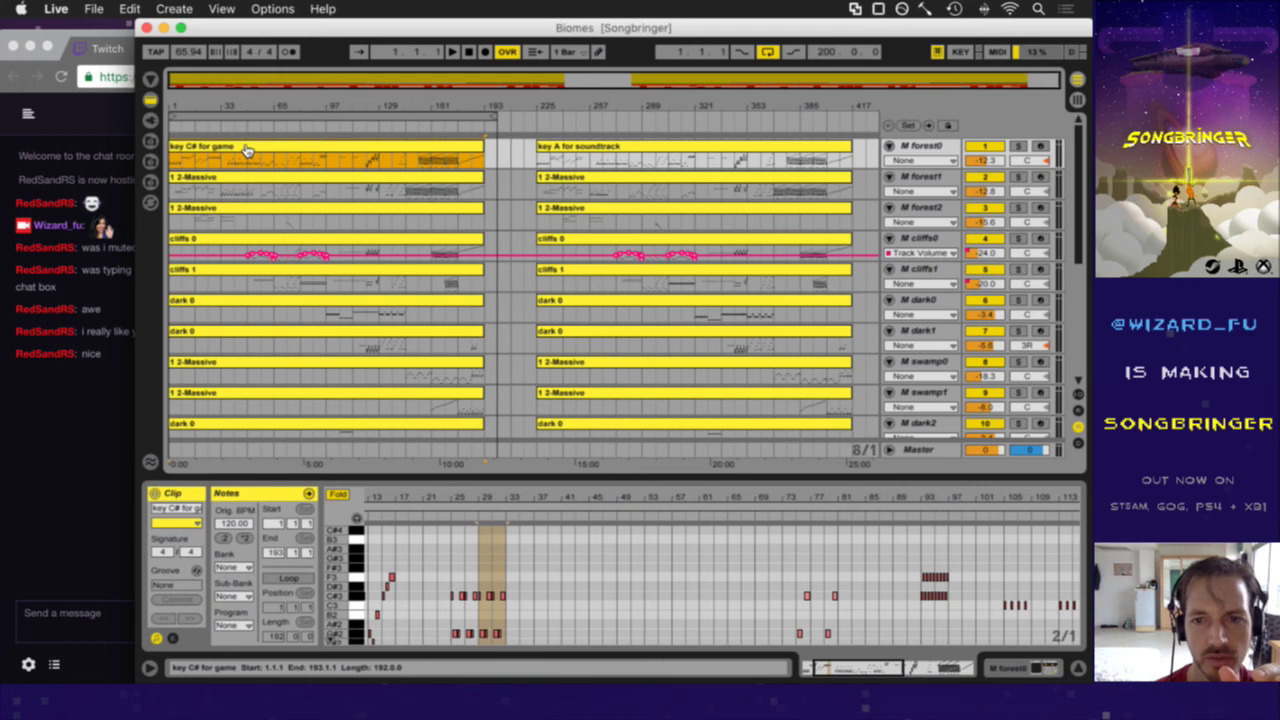
scroll(285, 386, down, 3)
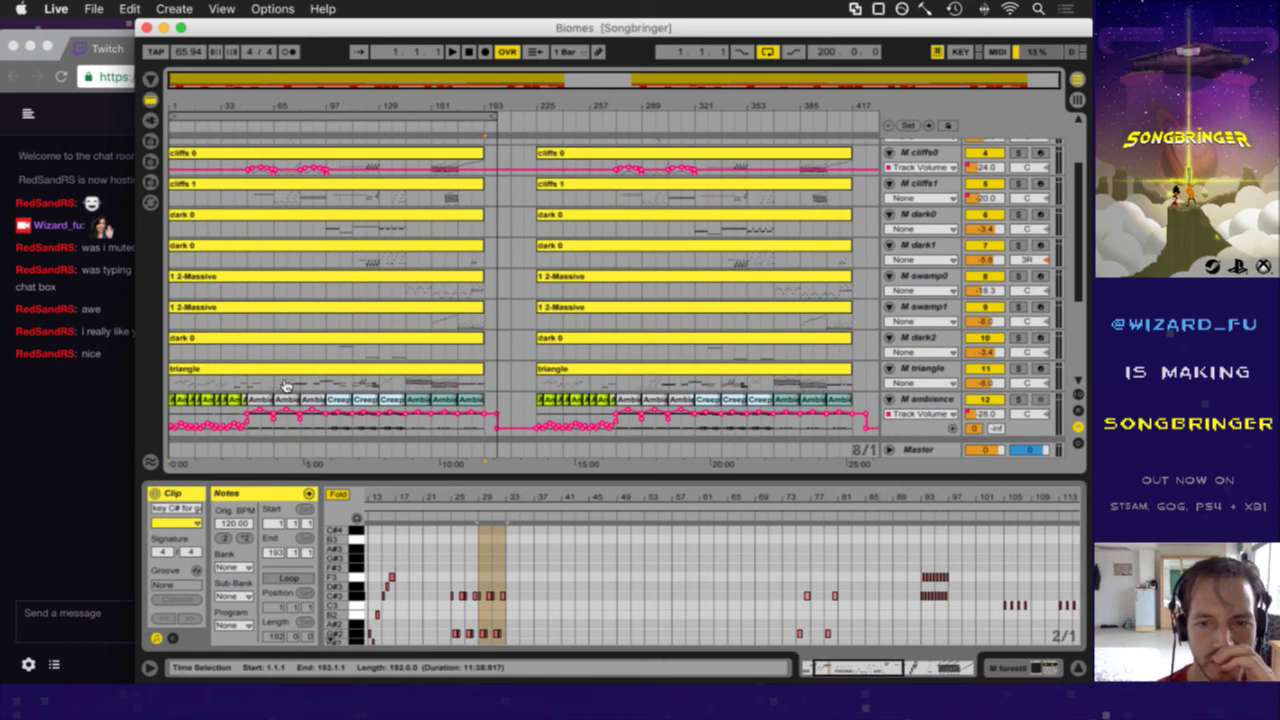
scroll(285, 386, up, 3)
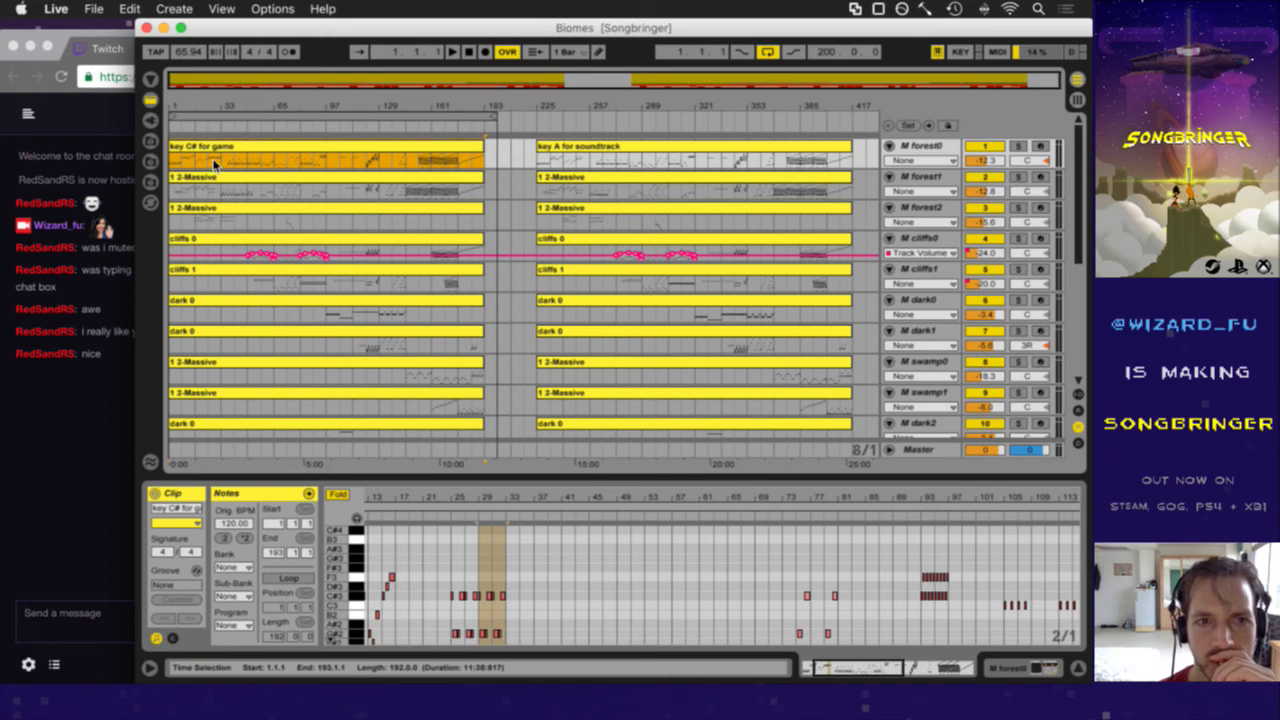
click(603, 146)
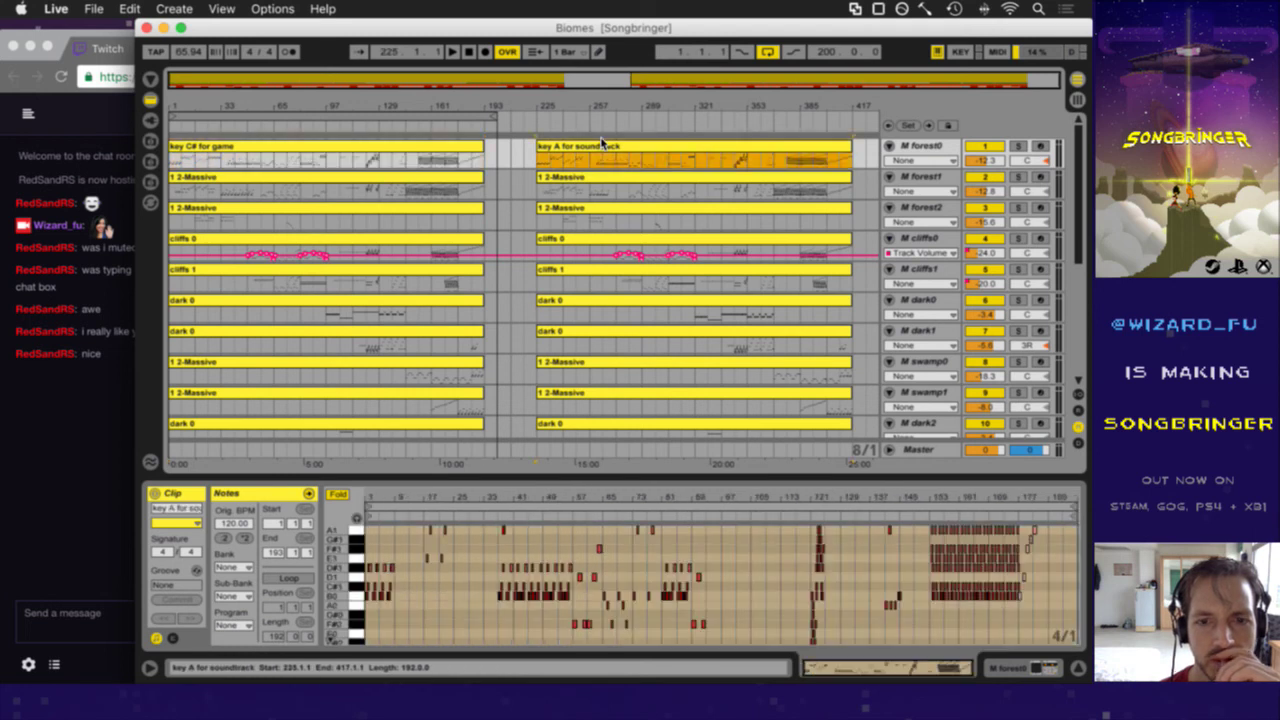
drag(337, 636, 338, 614)
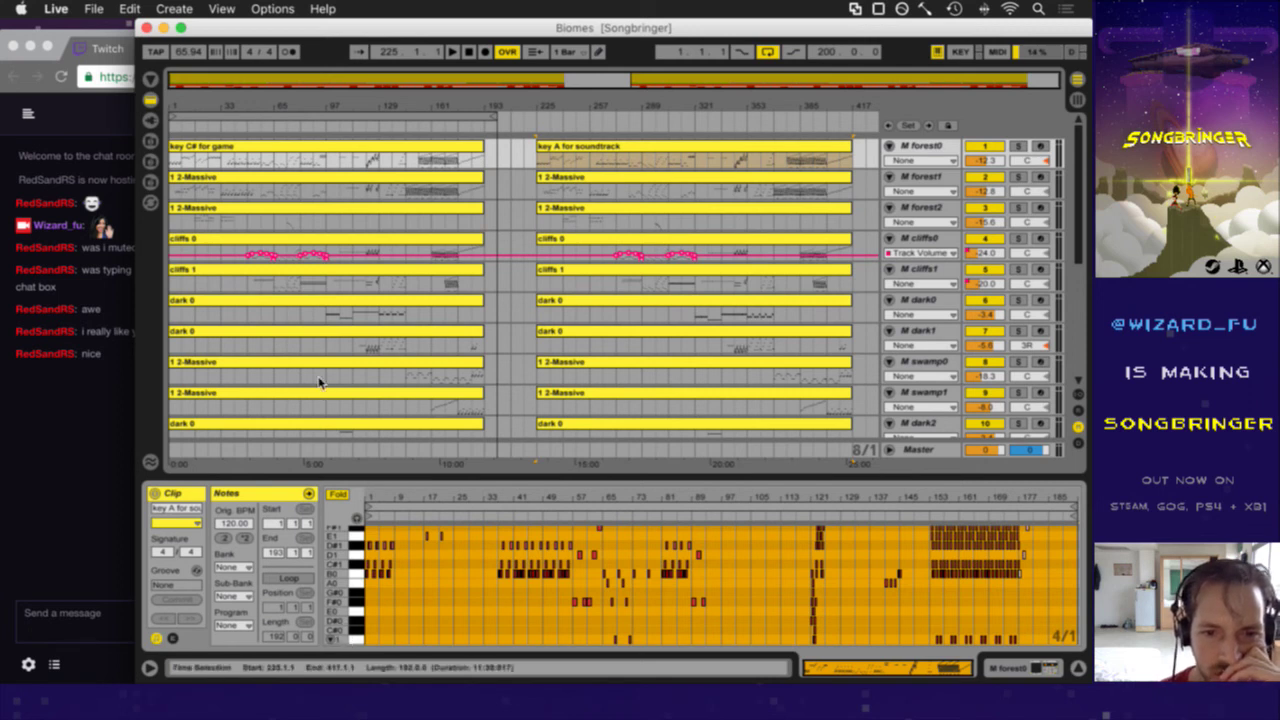
click(344, 152)
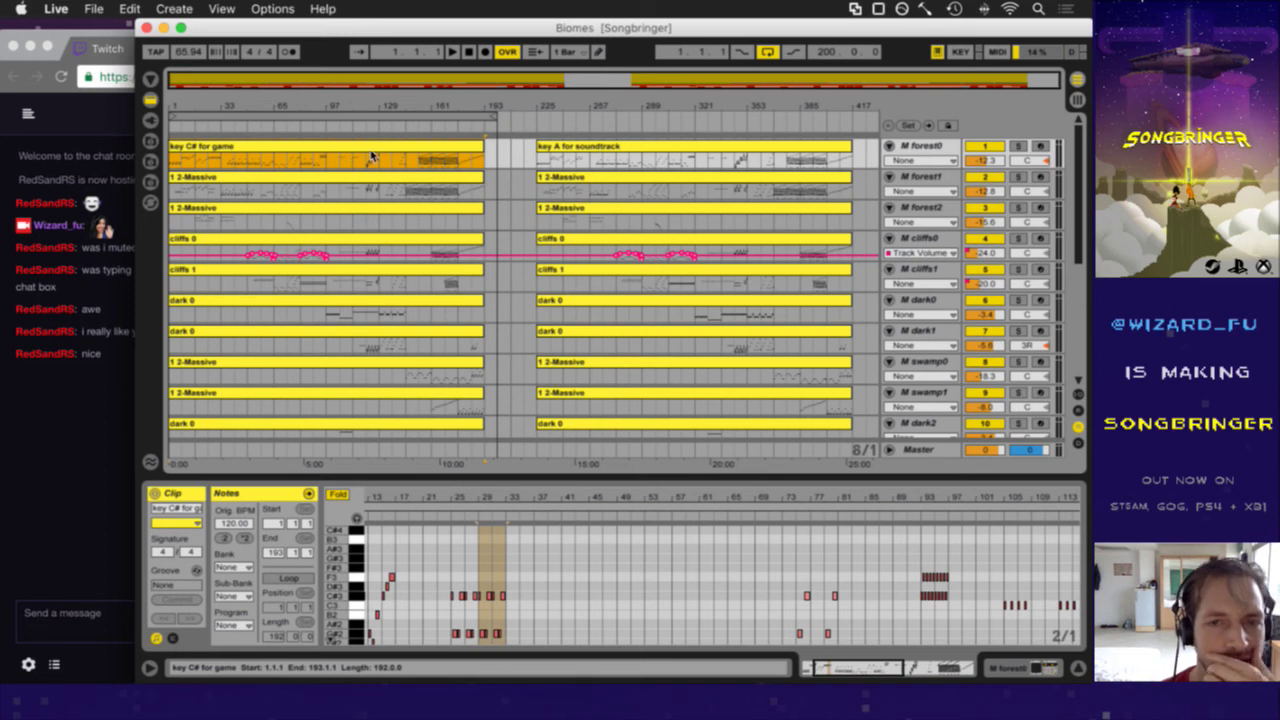
click(597, 148)
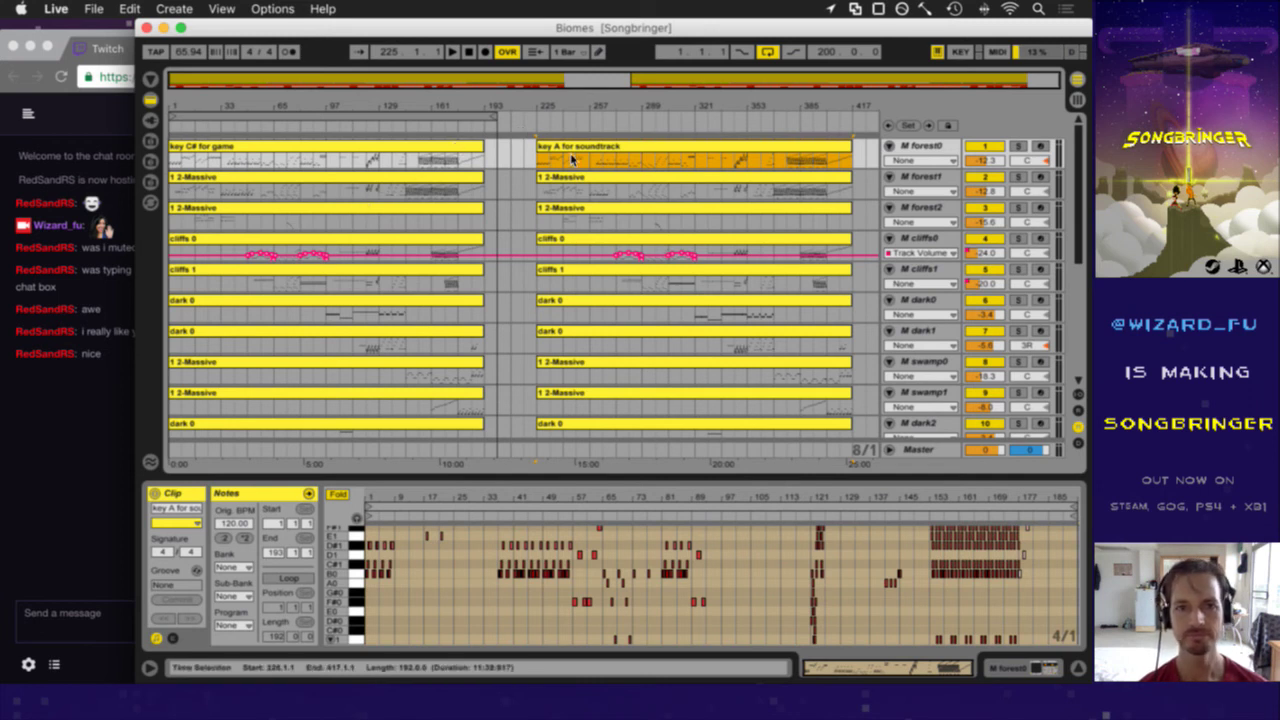
click(326, 151)
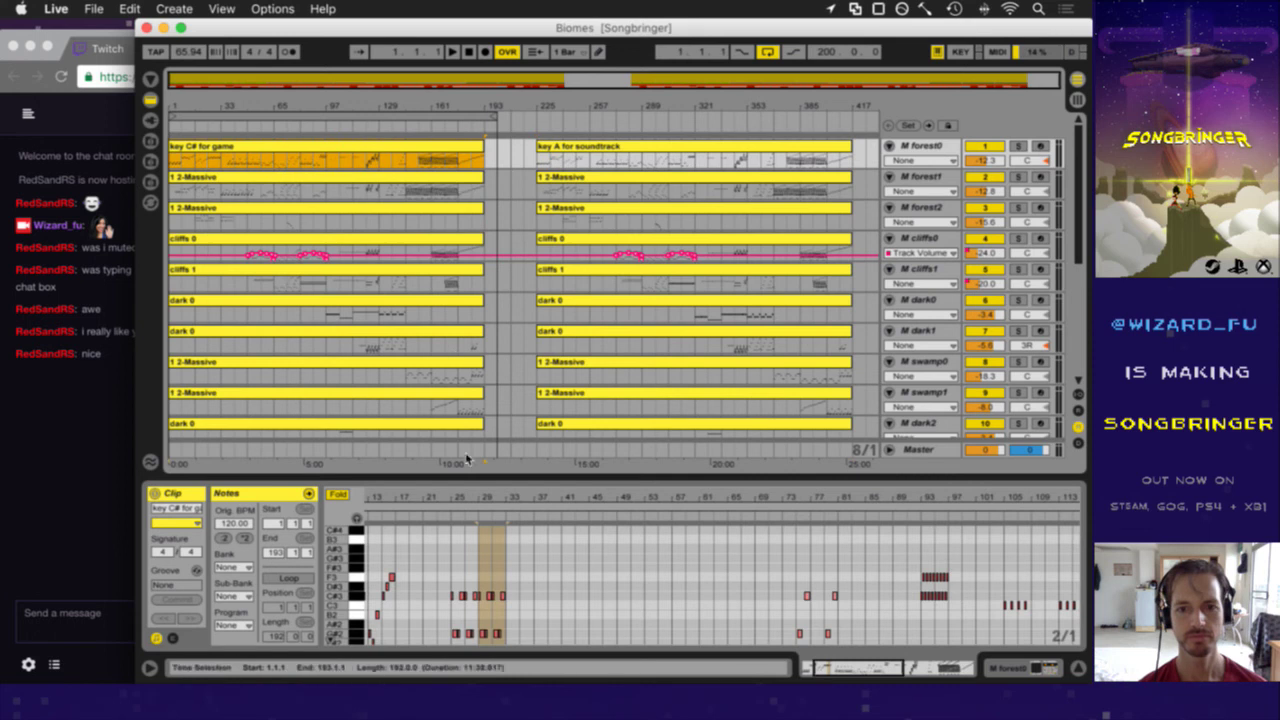
click(438, 609)
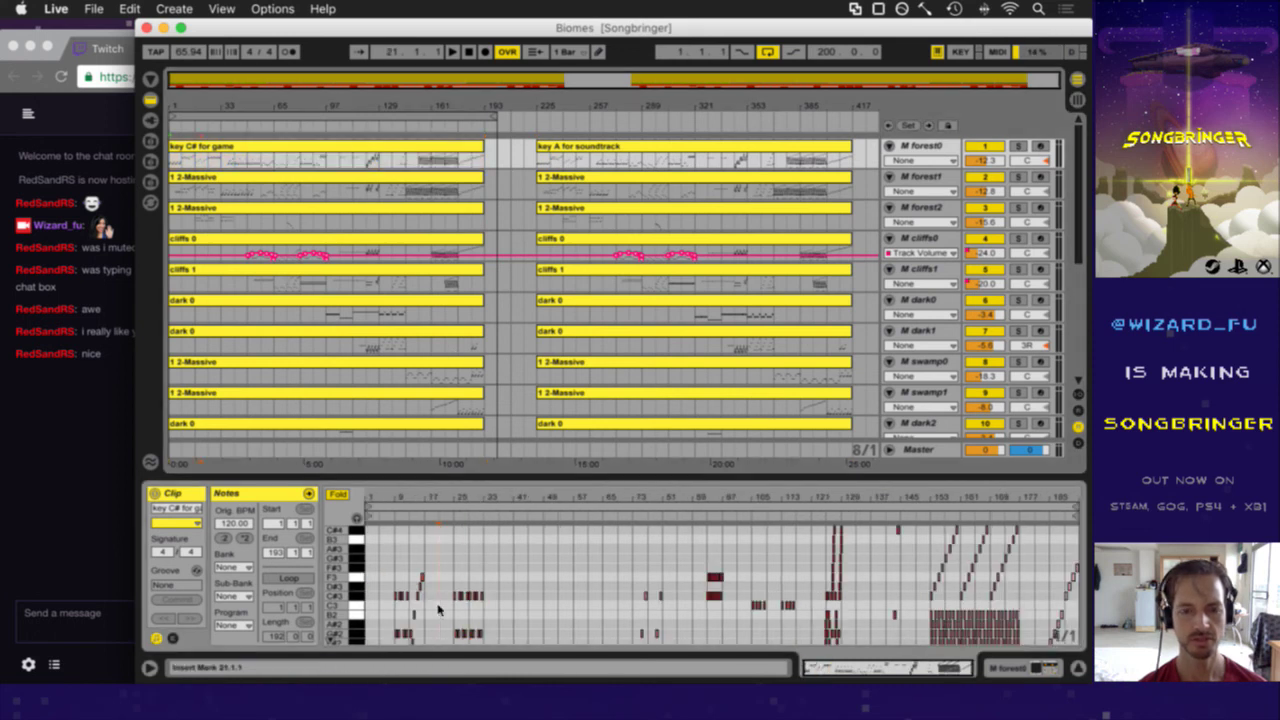
scroll(438, 609, down, 2)
scroll(438, 609, up, 3)
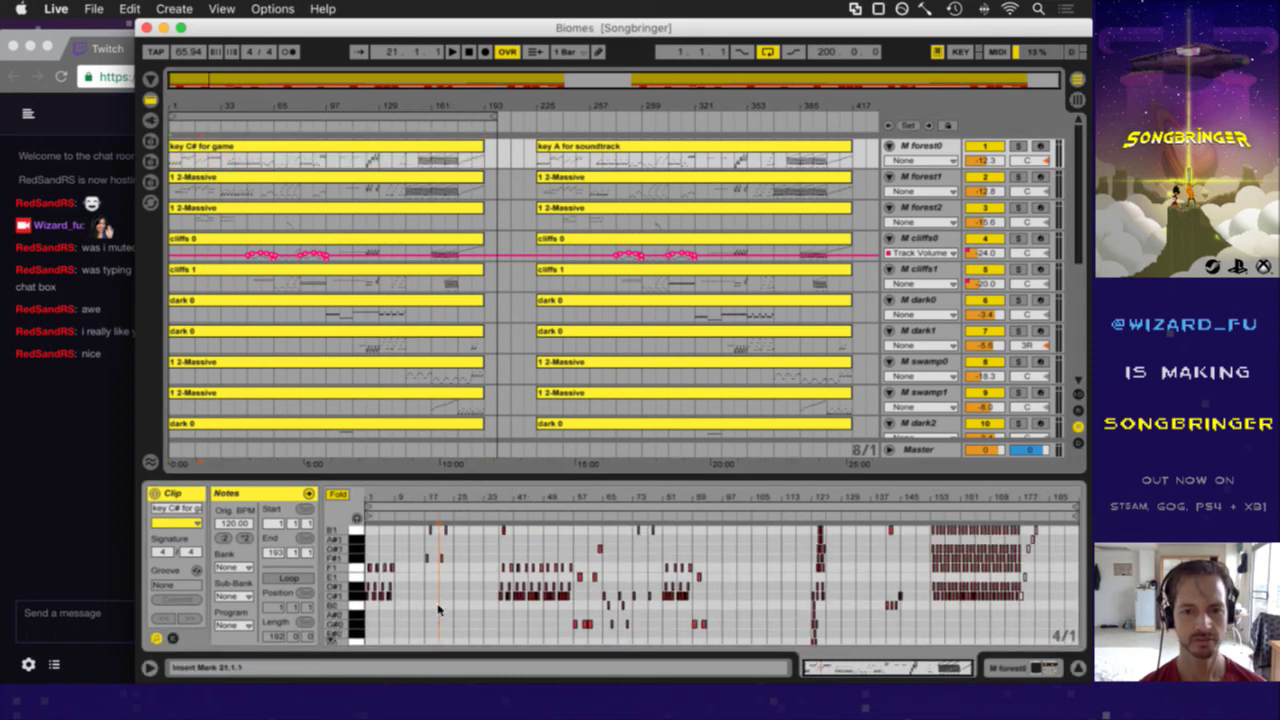
- Solo the M forest0 track and play it from bar 25, and again from bar 249 in the soundtrack section
click(210, 165)
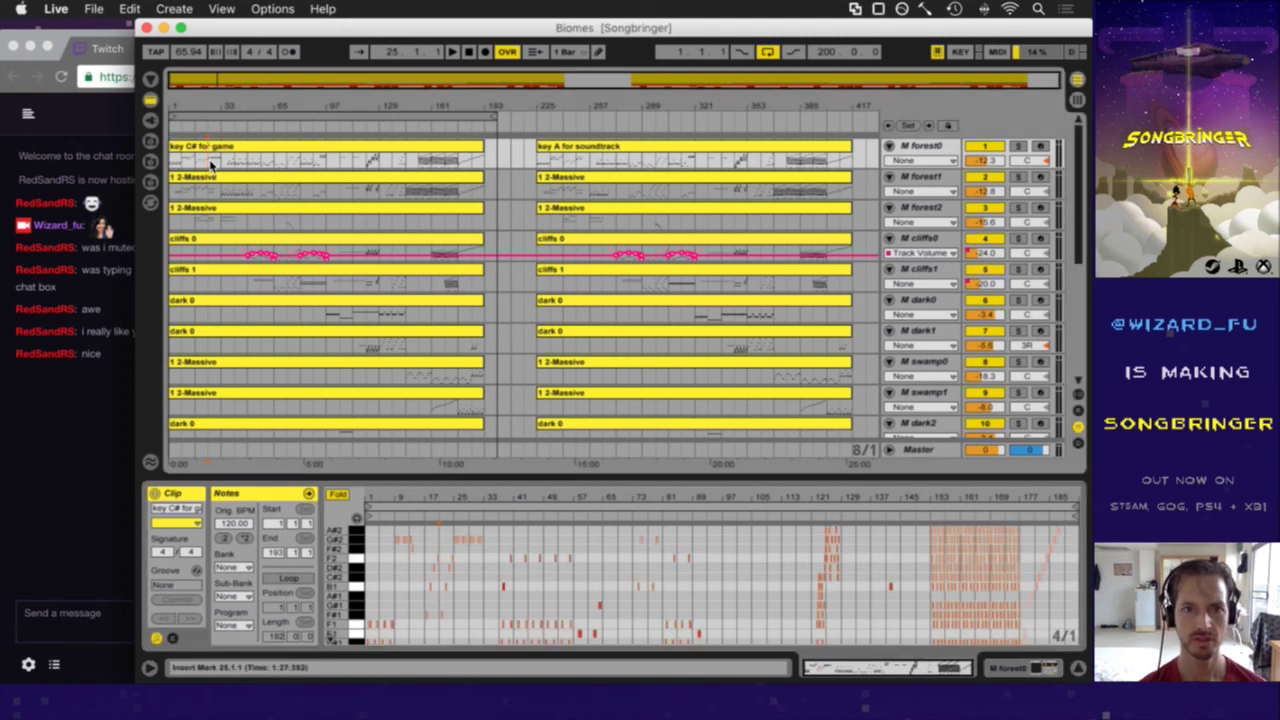
key(space)
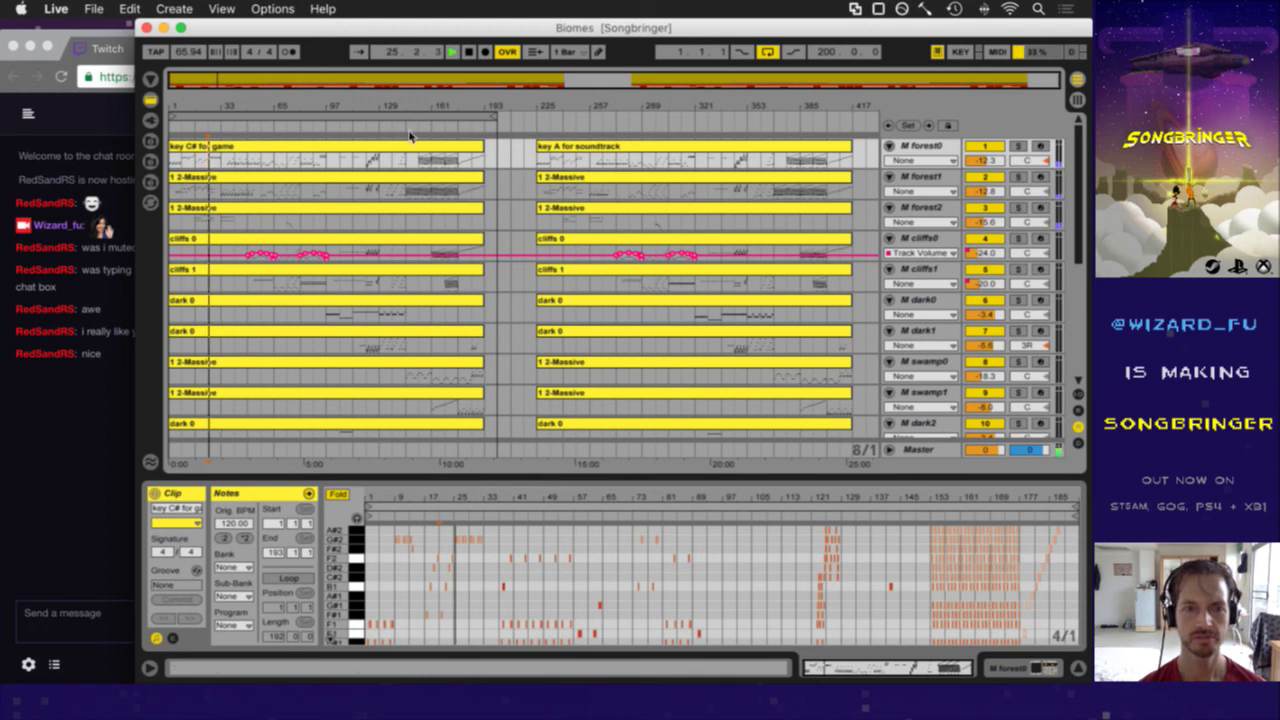
click(1018, 147)
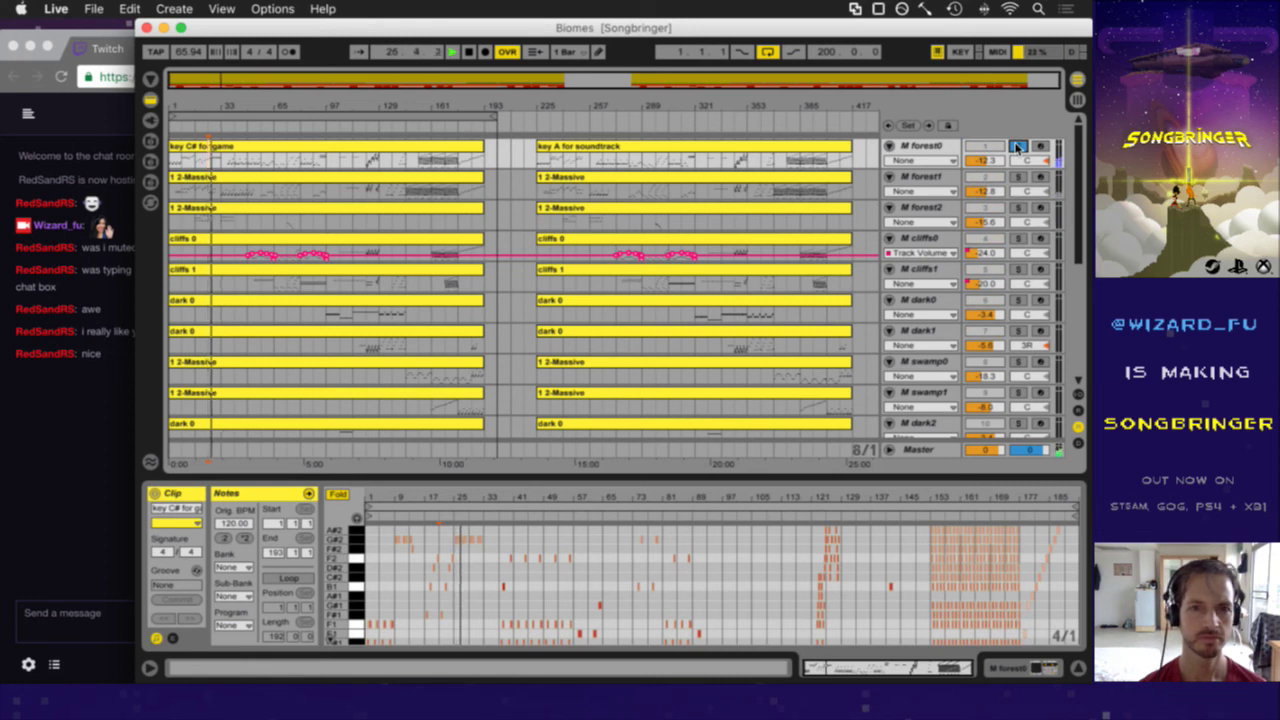
click(1018, 147)
click(578, 165)
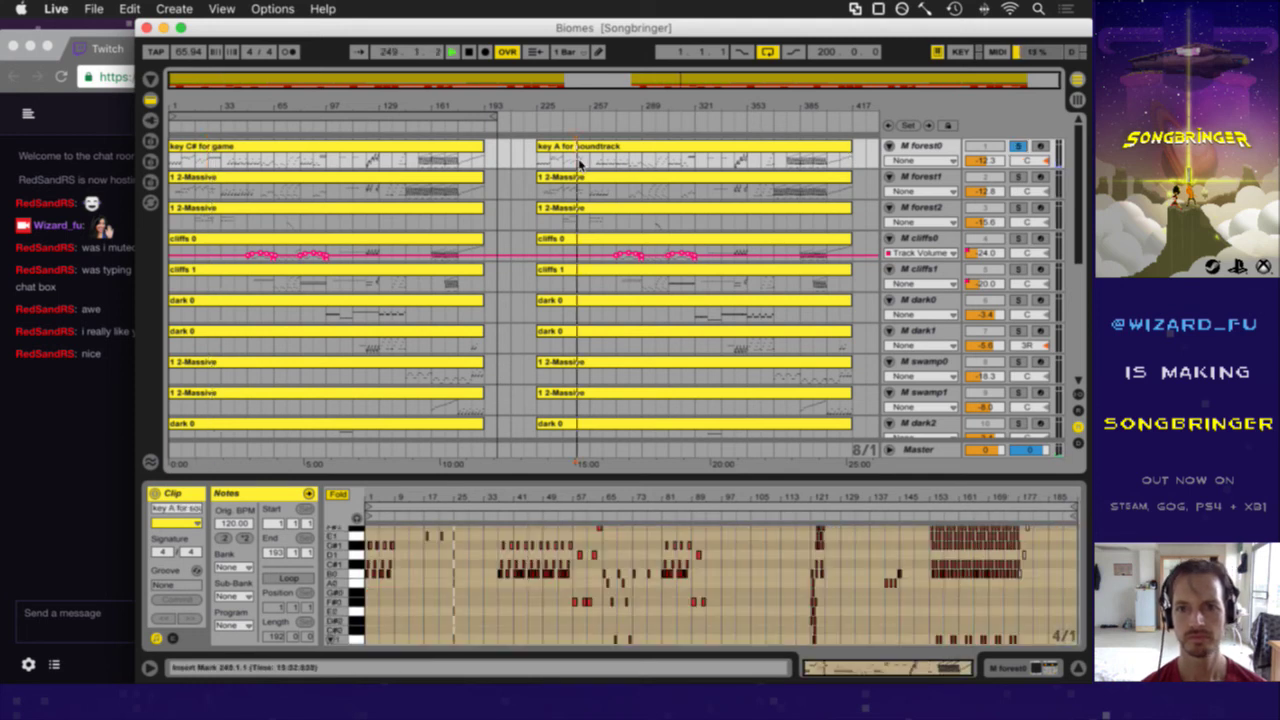
- Duplicate the F#2 notes starting at bar 25 of the "key A for soundtrack" clip to bar 29
click(488, 560)
scroll(480, 570, up, 5)
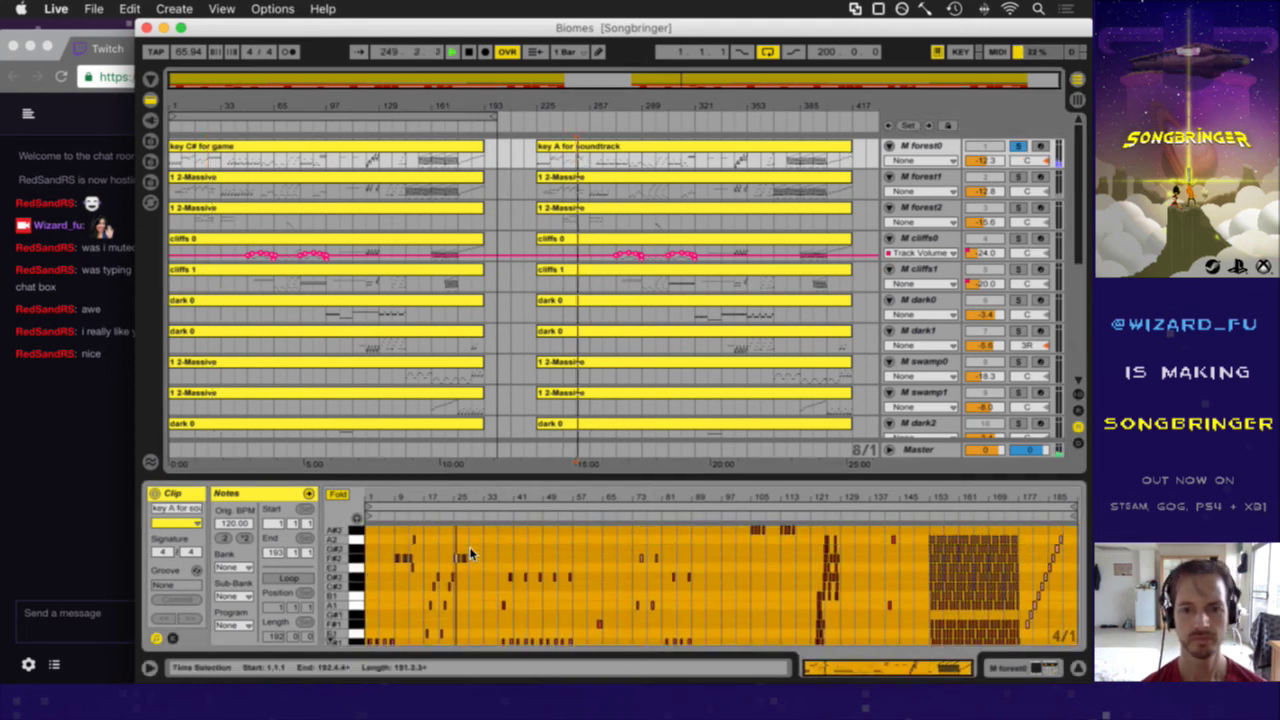
drag(463, 500, 423, 584)
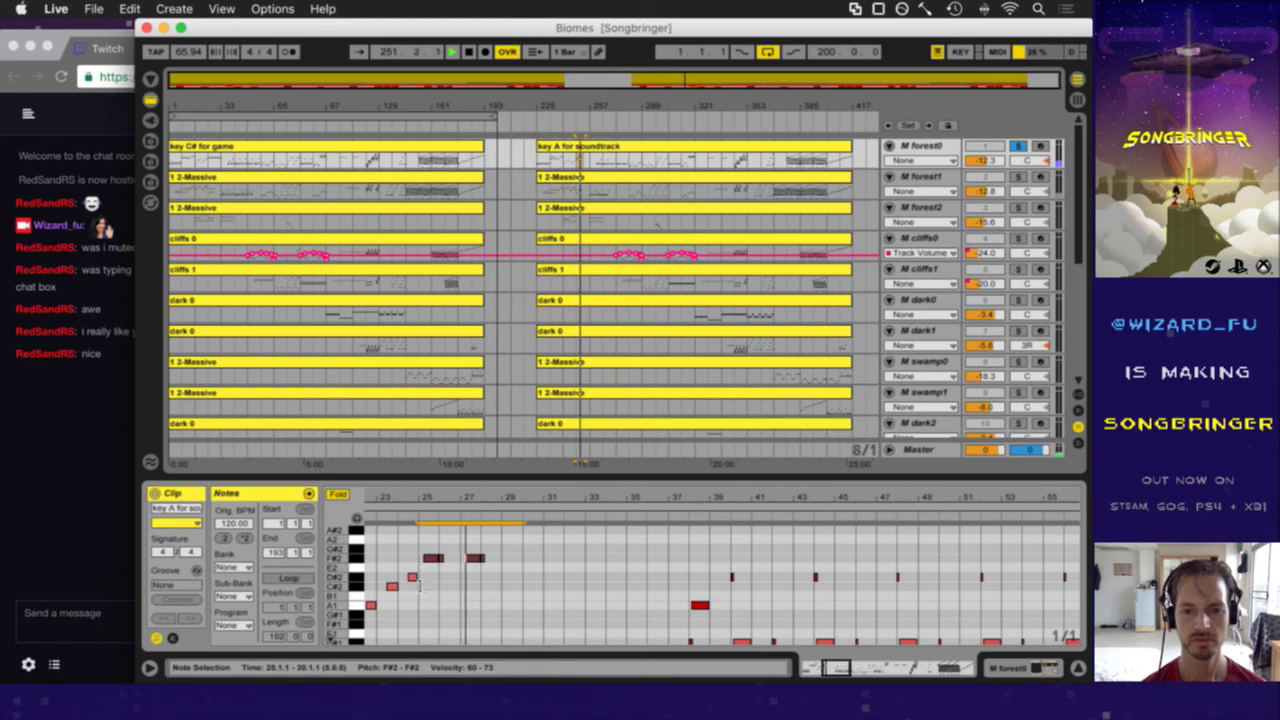
click(506, 562)
key(super+d)
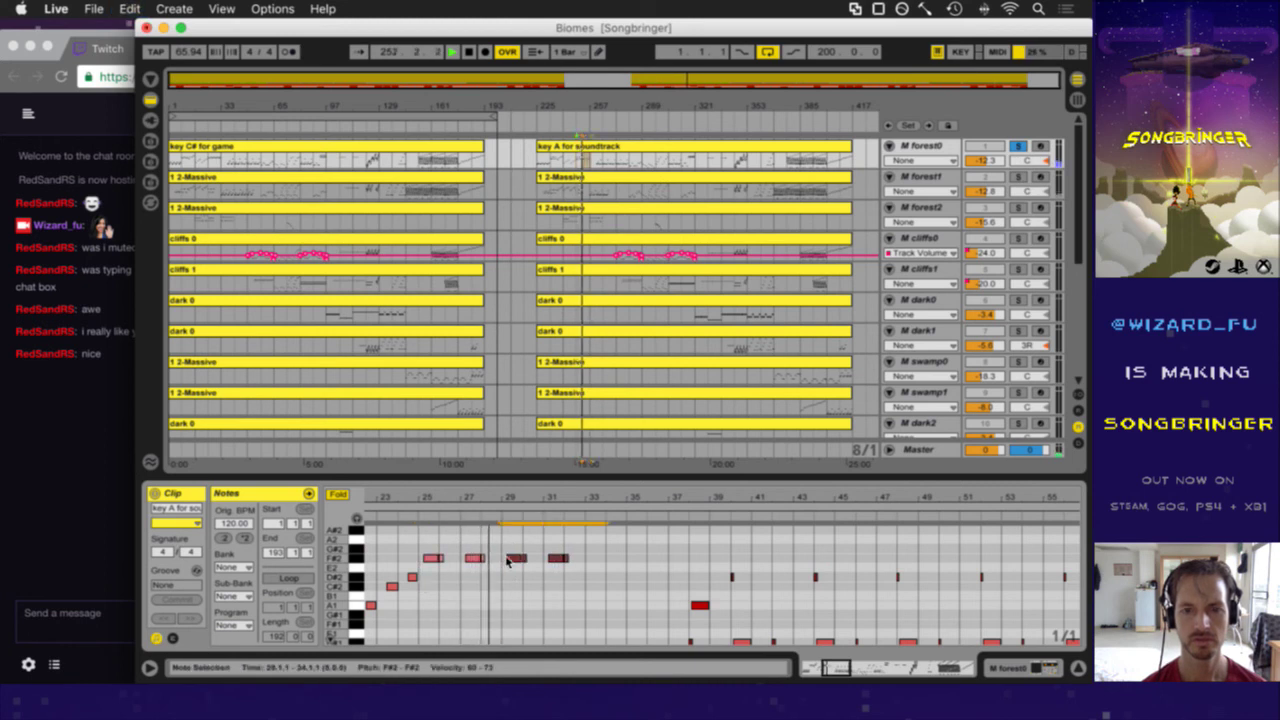
scroll(553, 550, down, 3)
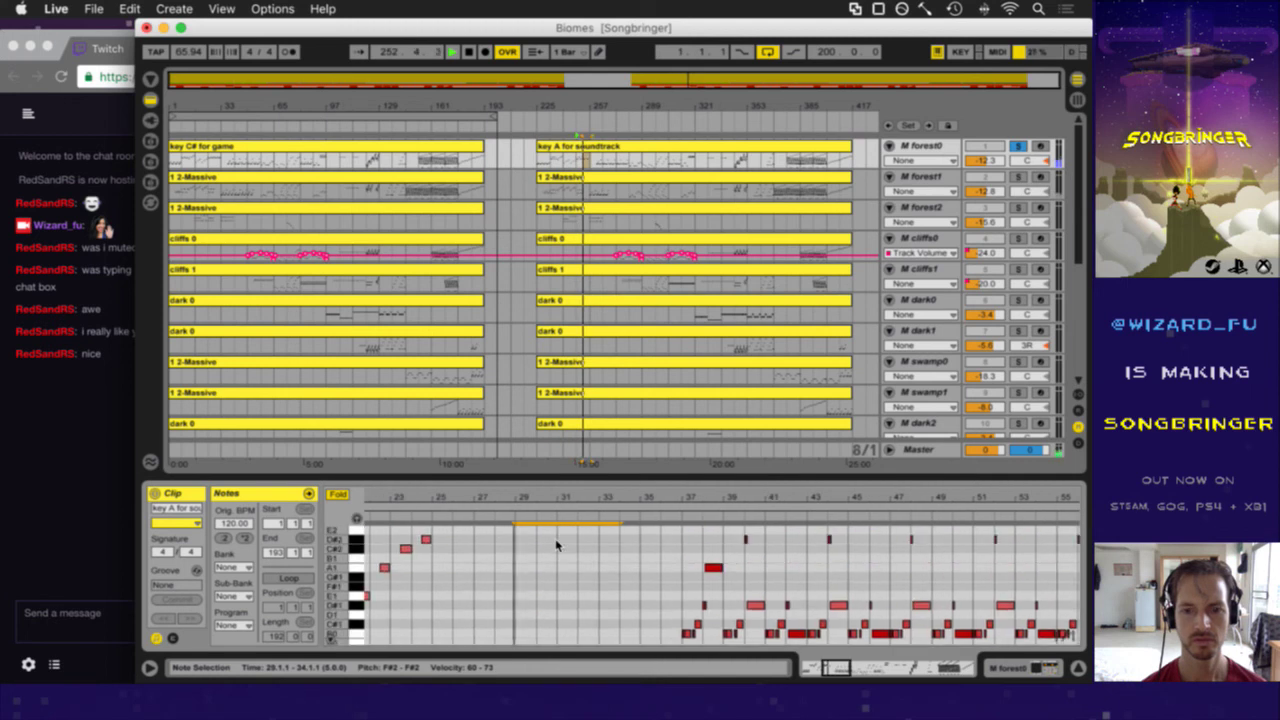
scroll(557, 545, up, 2)
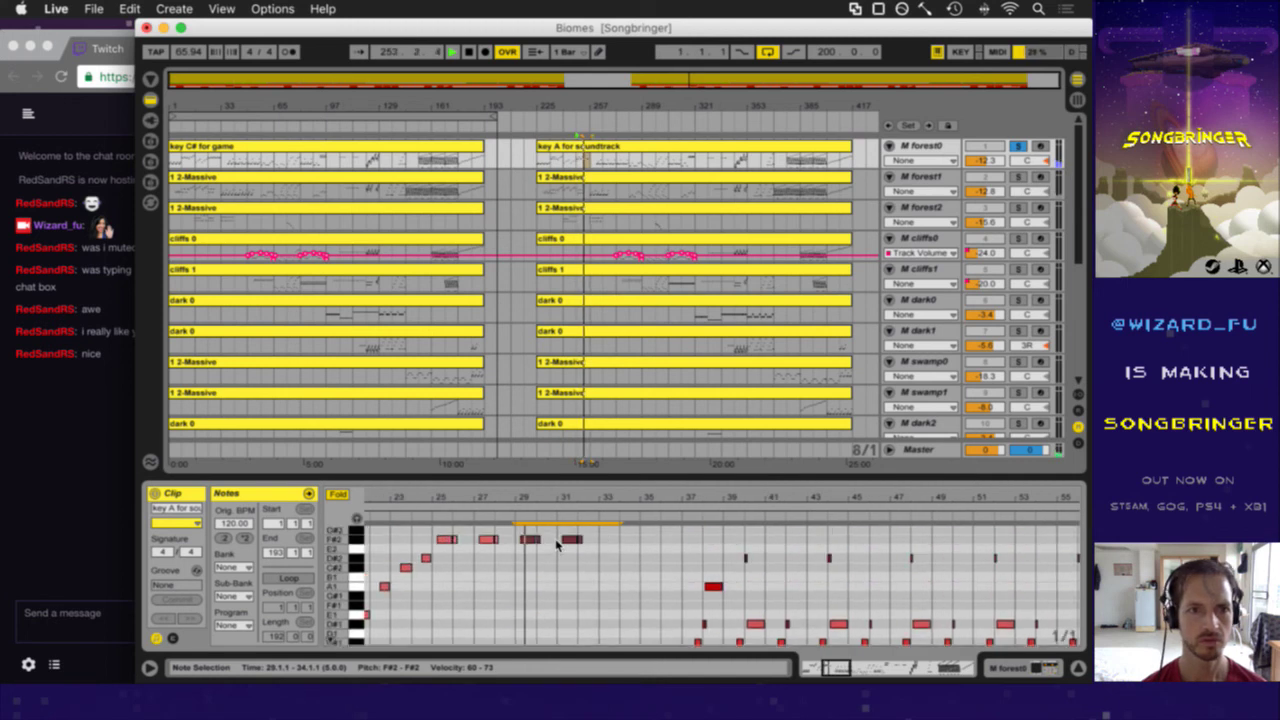
- Stop playback and compare the notes around bar 25 in the "key C# for game" and "key A for soundtrack" clips on M forest0
click(229, 147)
key(space)
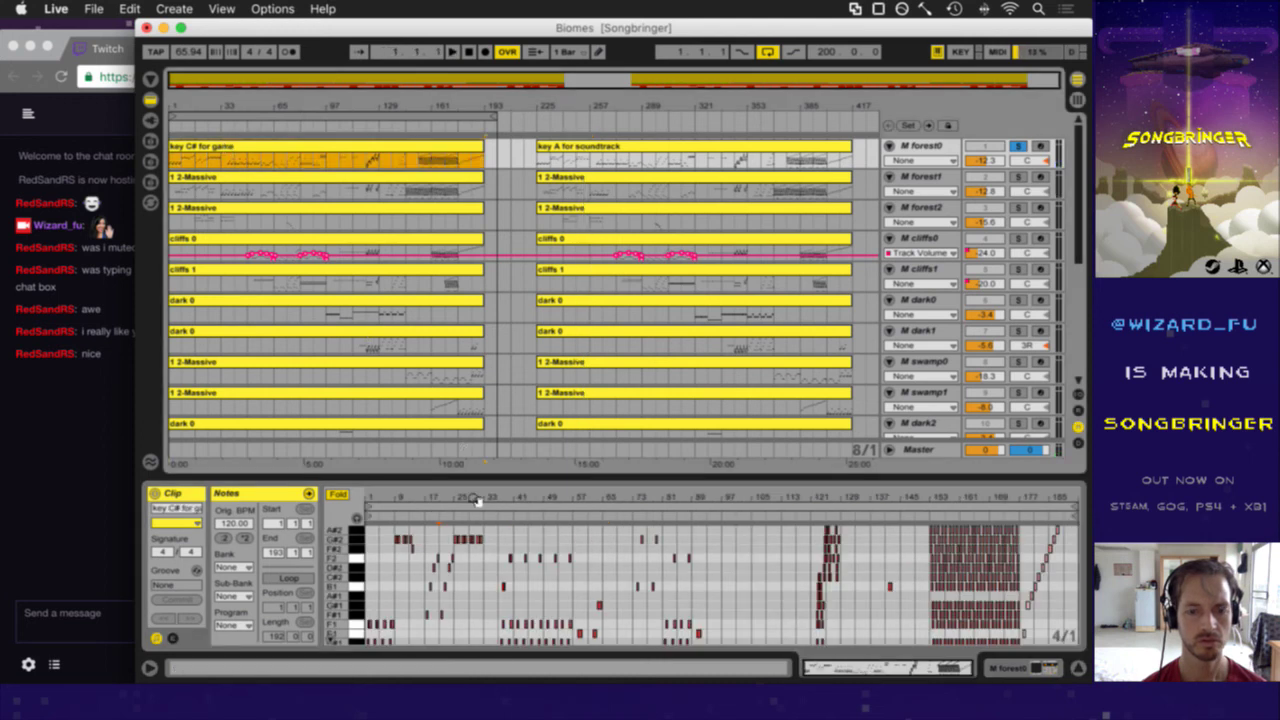
drag(466, 500, 458, 545)
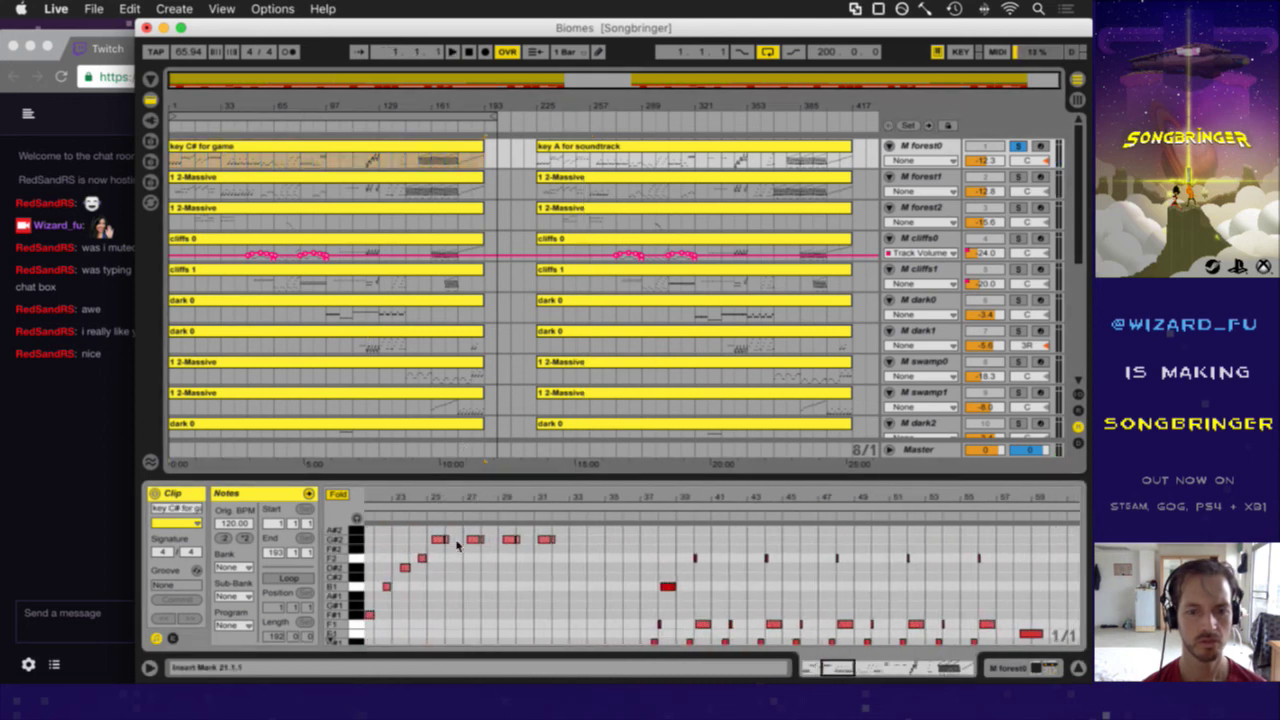
double_click(489, 497)
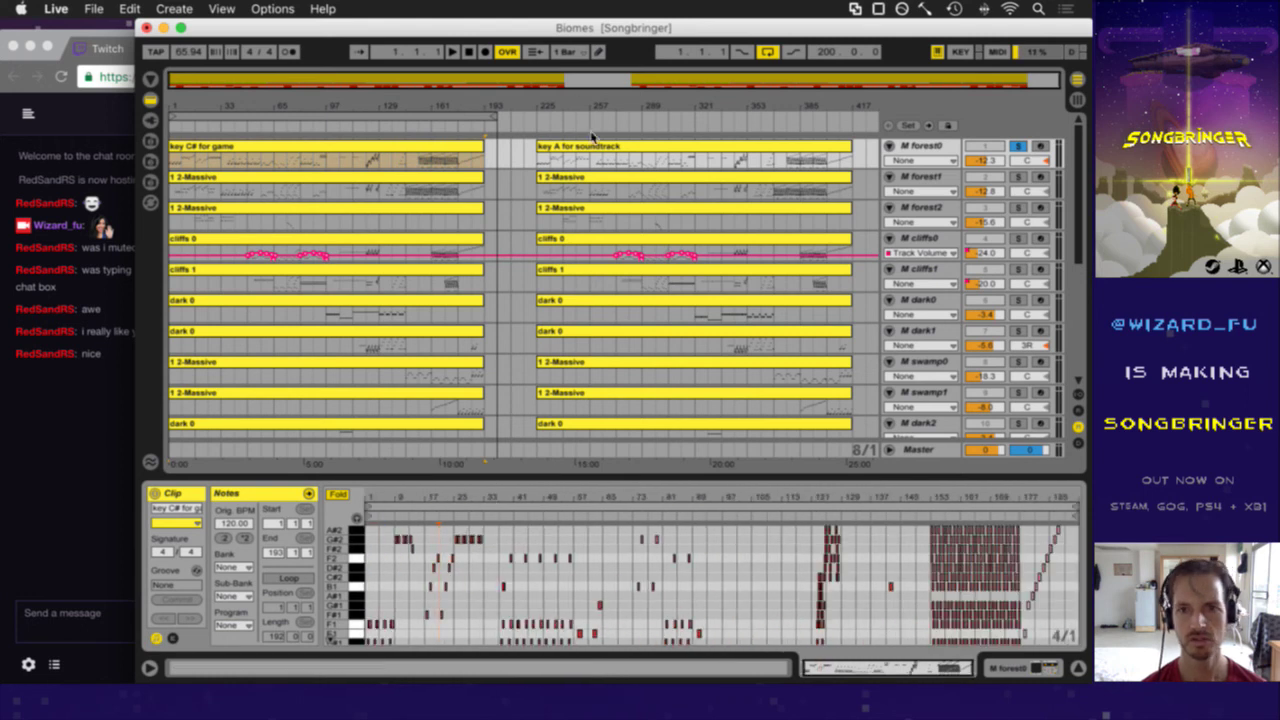
click(591, 146)
double_click(505, 500)
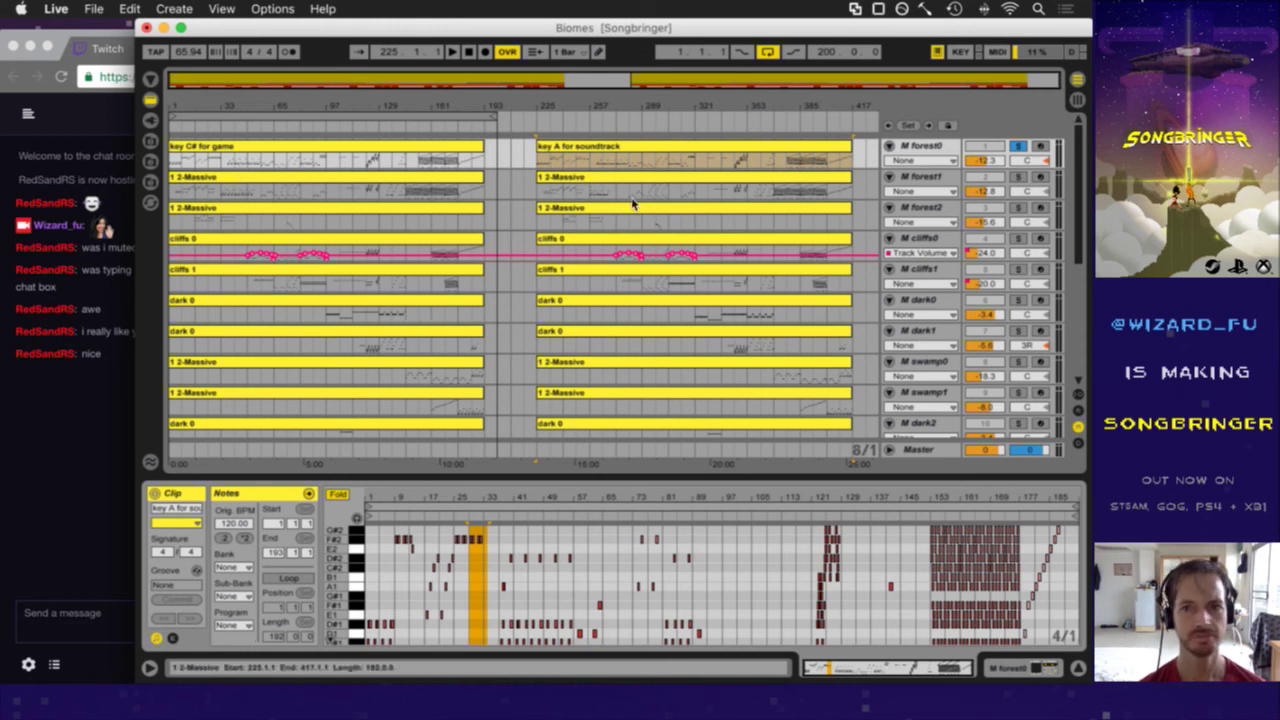
mouse_move(905, 175)
mouse_down()
mouse_move(905, 188)
mouse_move(905, 175)
mouse_up()
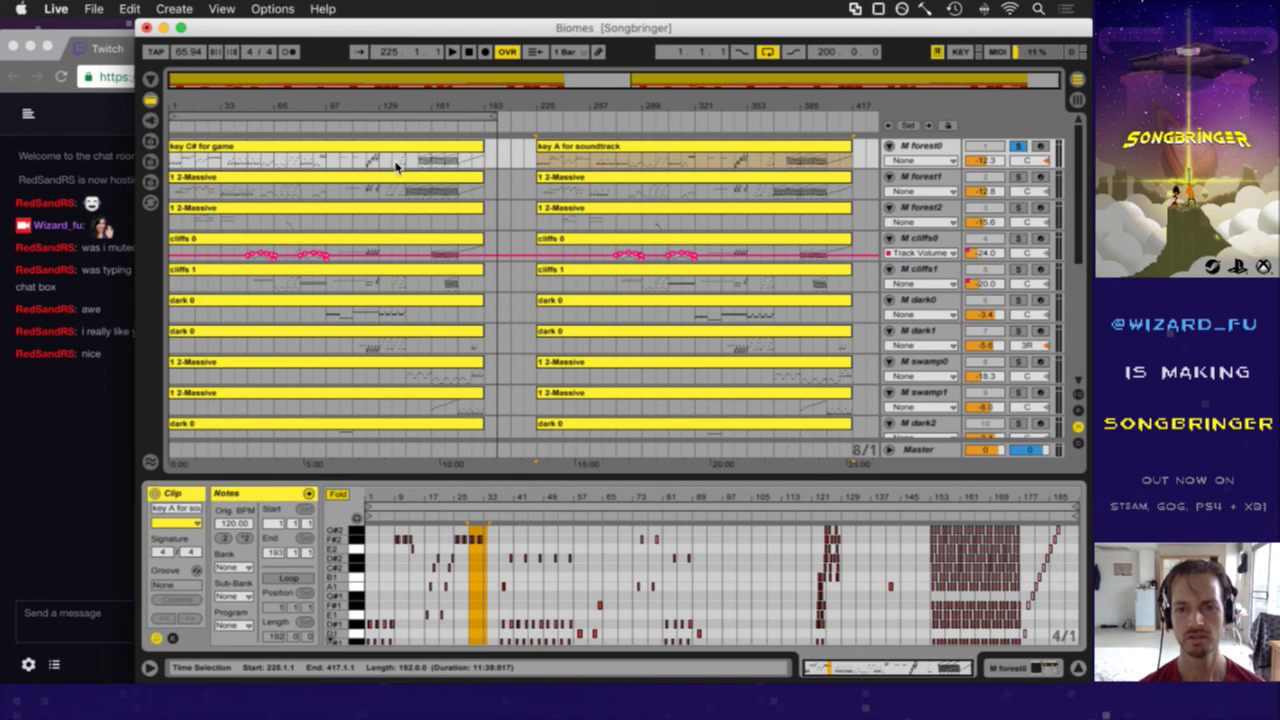
- Open the game section clip on M forest1, solo that track and play it from bar 41
click(236, 178)
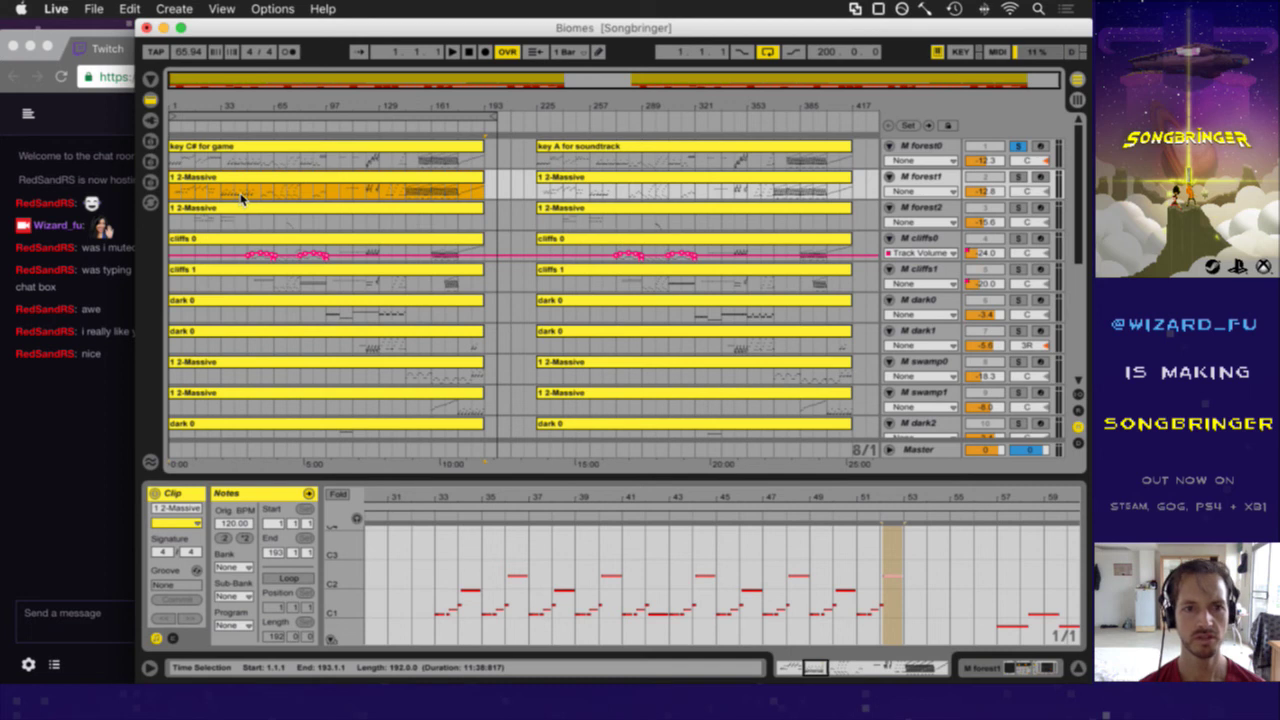
key(space)
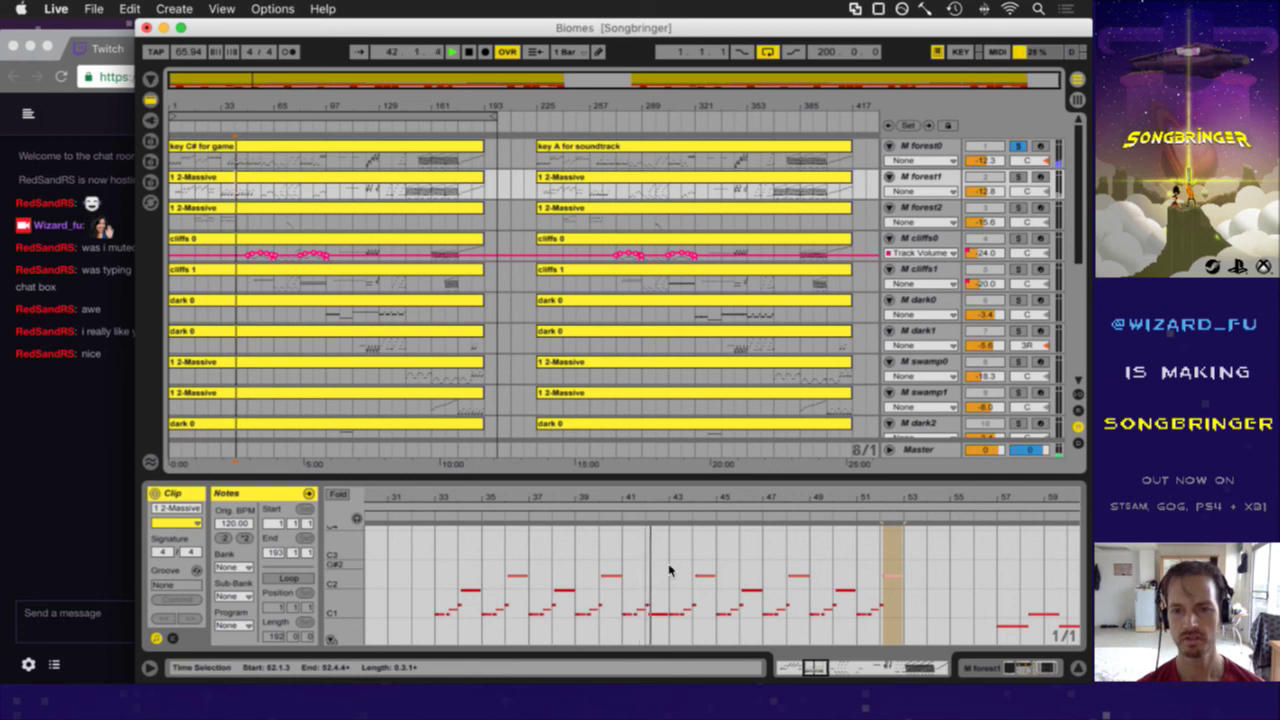
key(space)
click(1018, 179)
key(space)
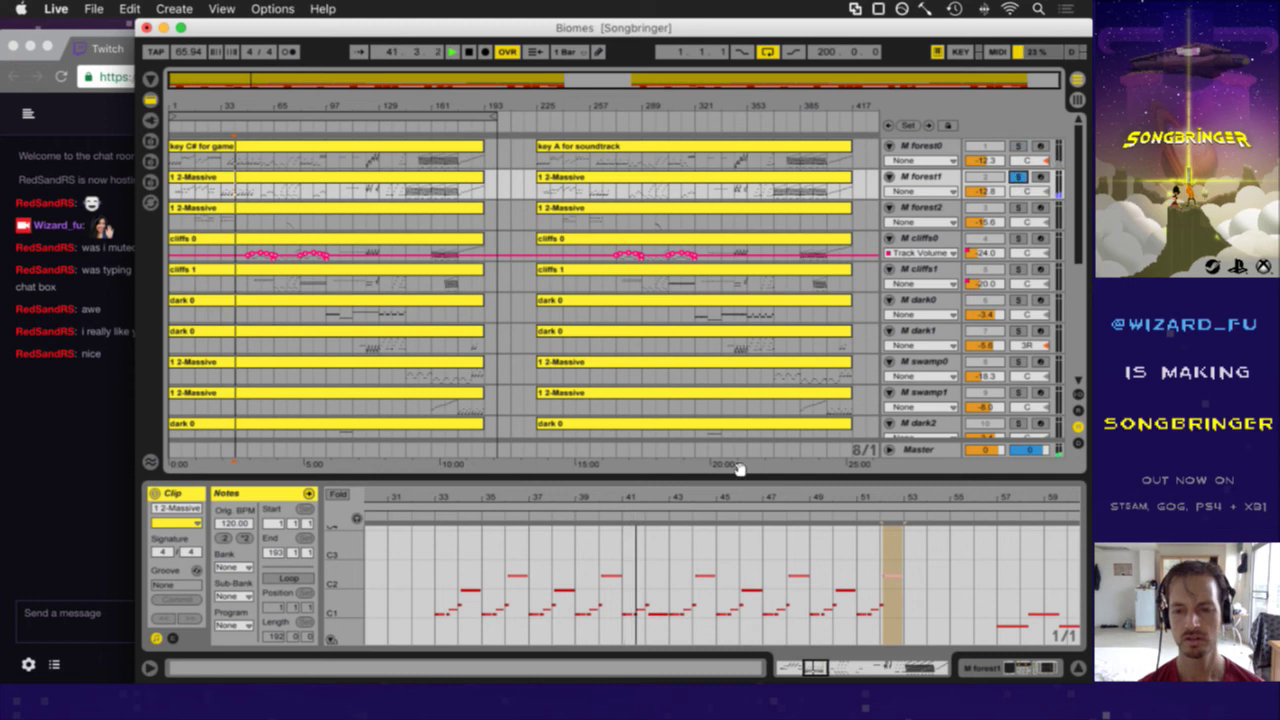
key(space)
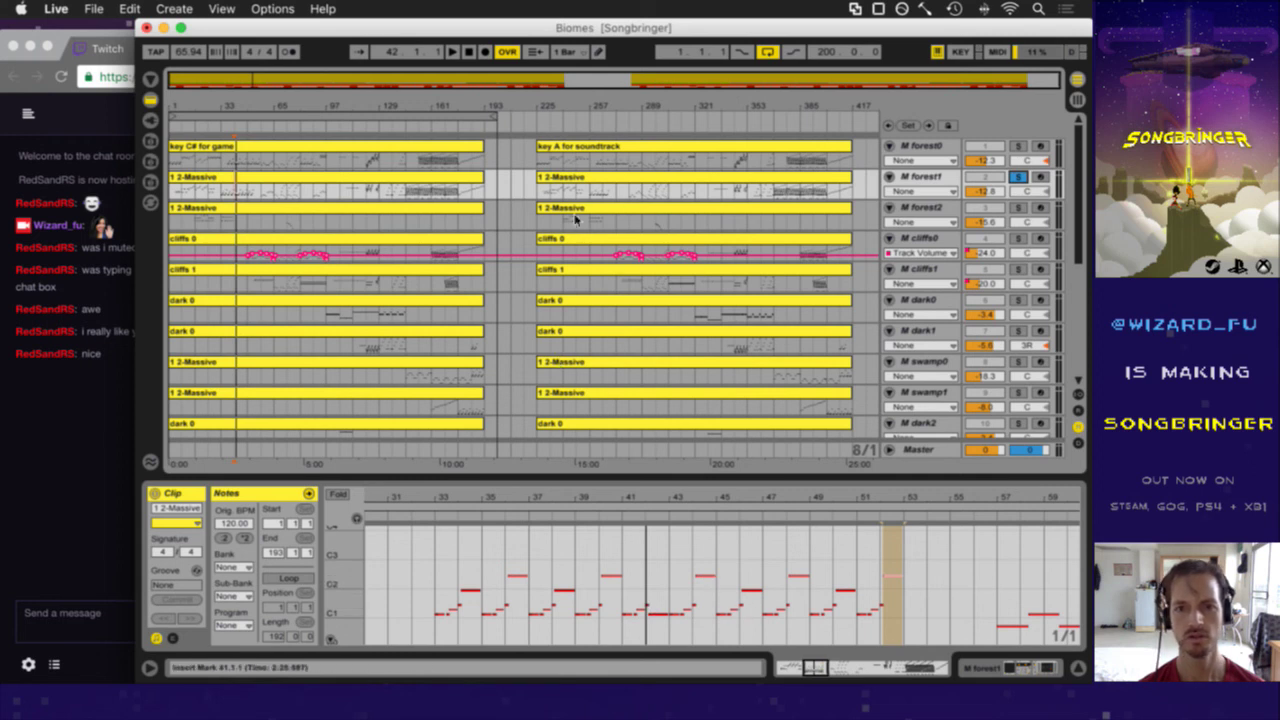
- In M forest1's soundtrack section clip, copy the notes of bars 33 to 41 and paste them at bar 45
click(574, 178)
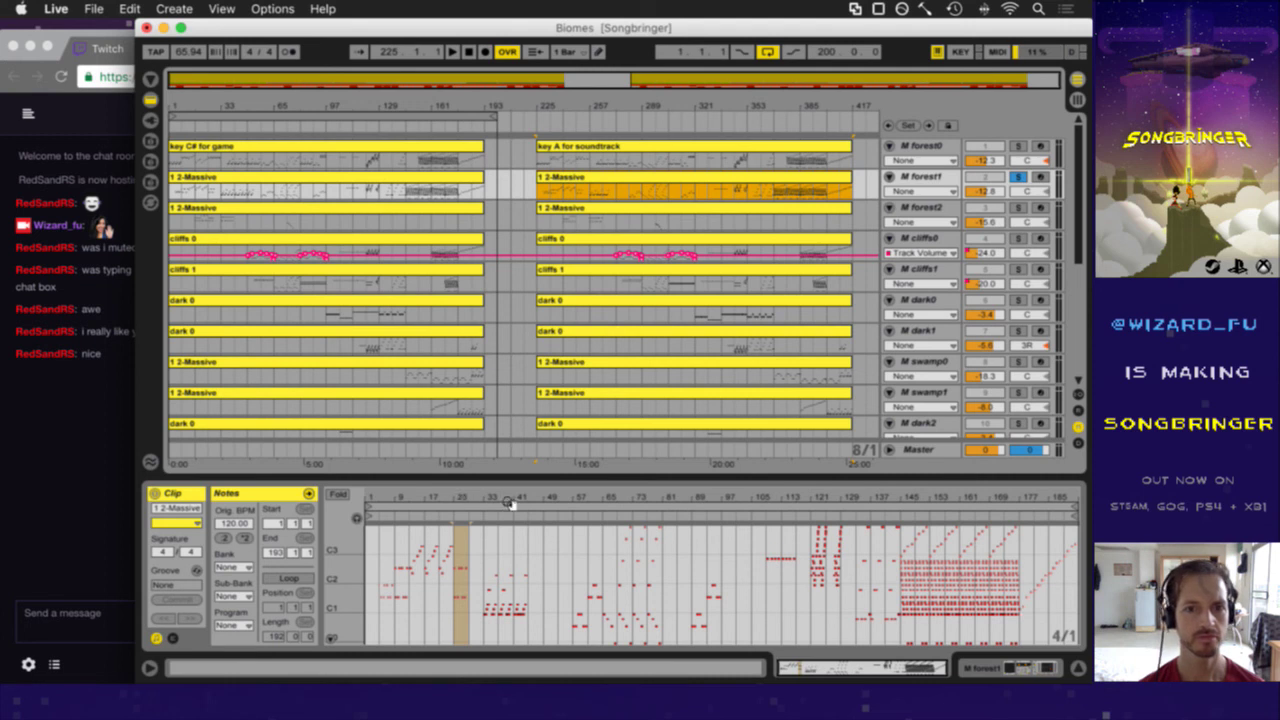
drag(518, 500, 522, 499)
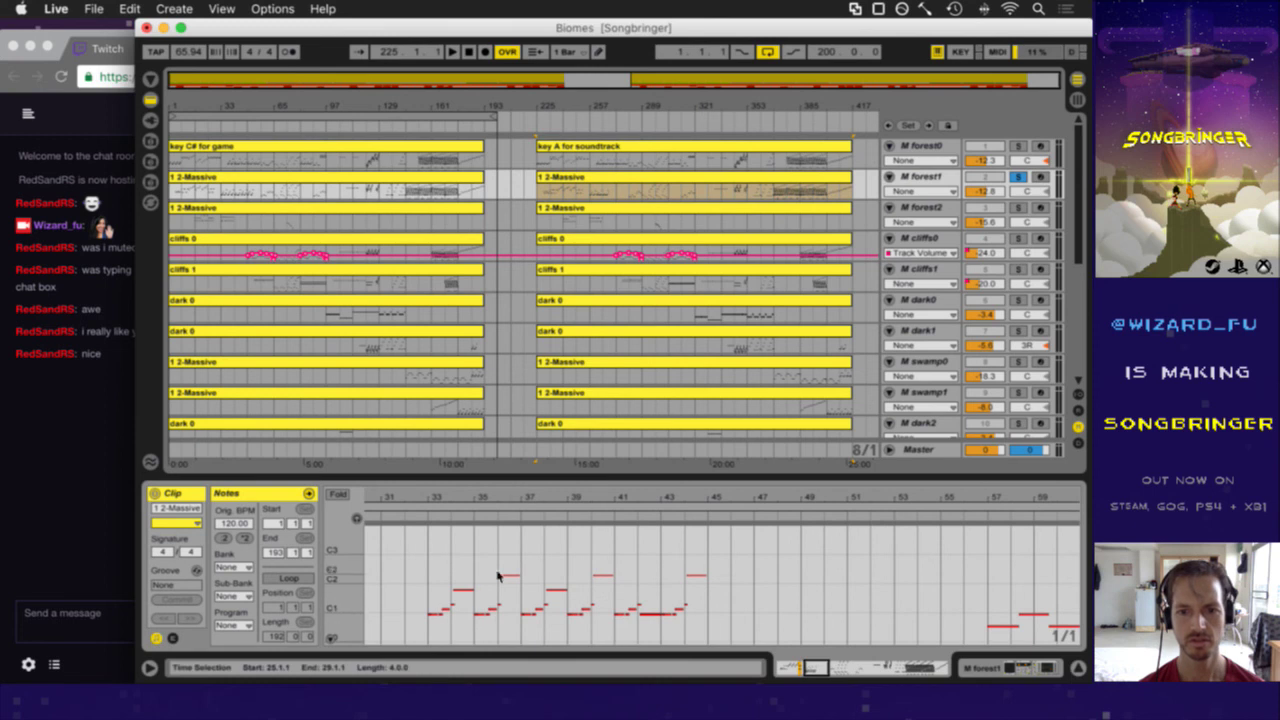
drag(409, 558, 604, 645)
drag(393, 560, 420, 581)
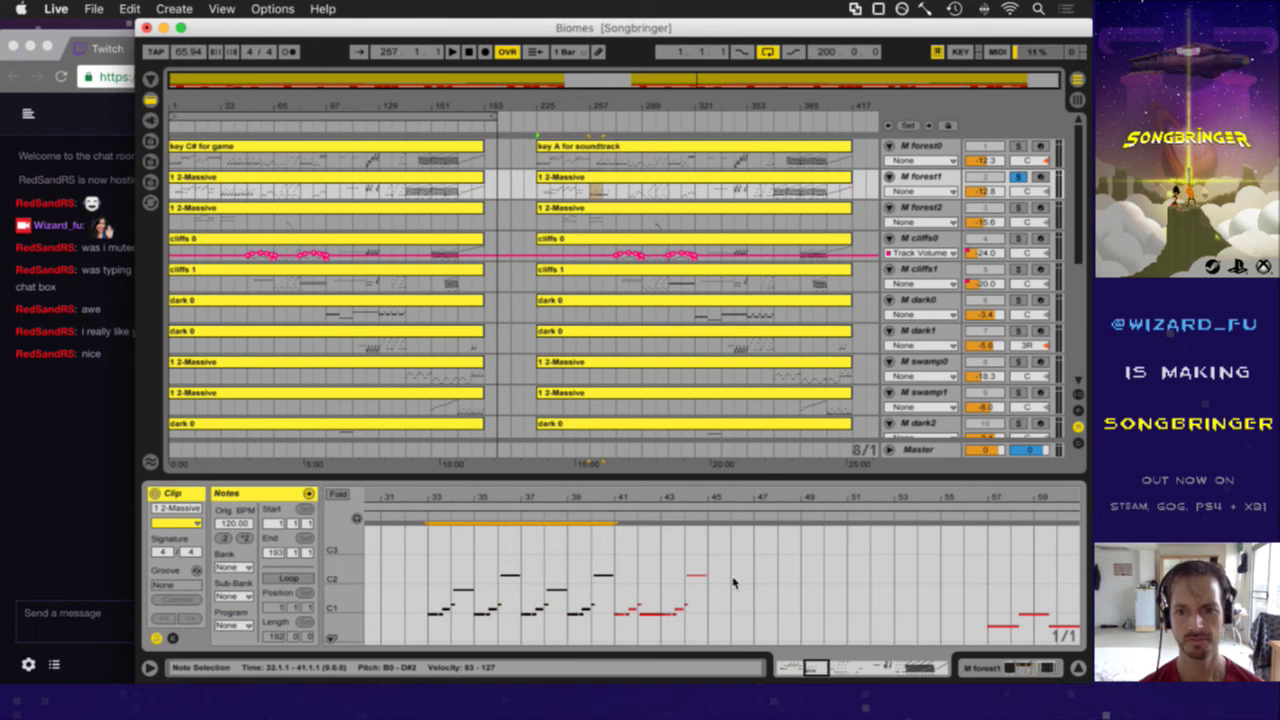
click(707, 607)
key(super+v)
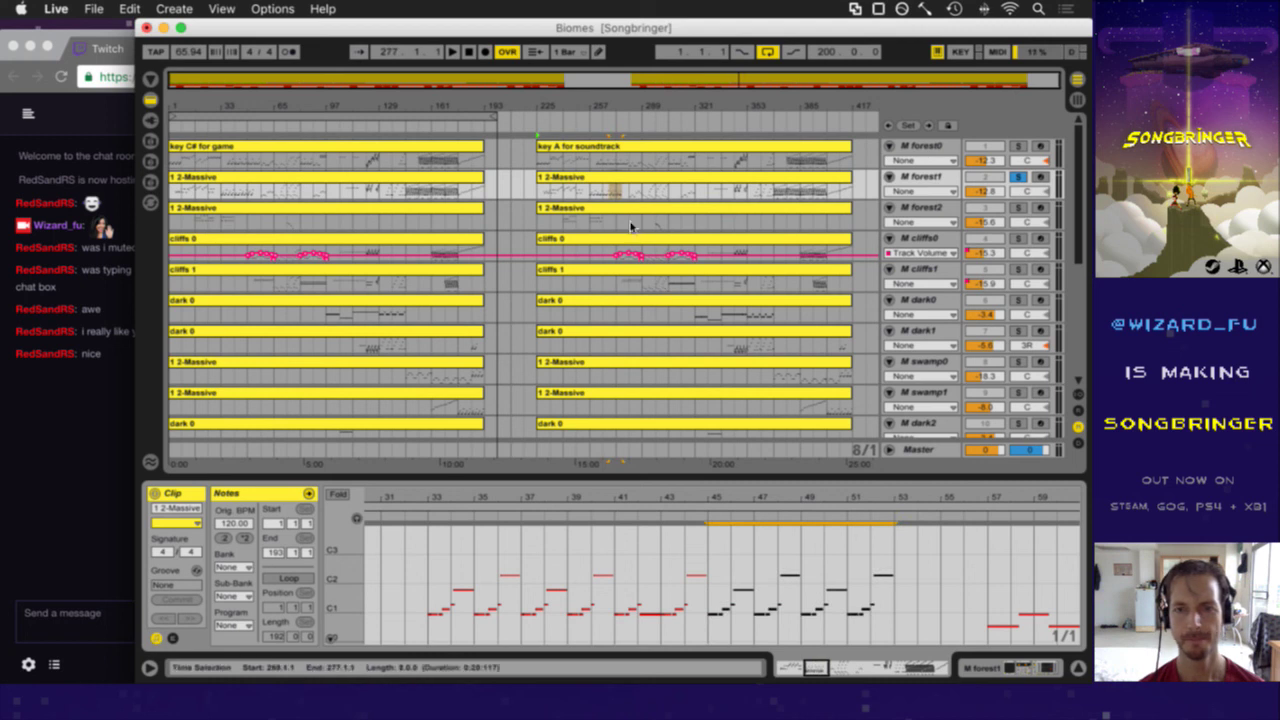
- Play M forest1's soundtrack section from bar 273 and turn off the track's solo
drag(630, 215, 613, 197)
click(612, 196)
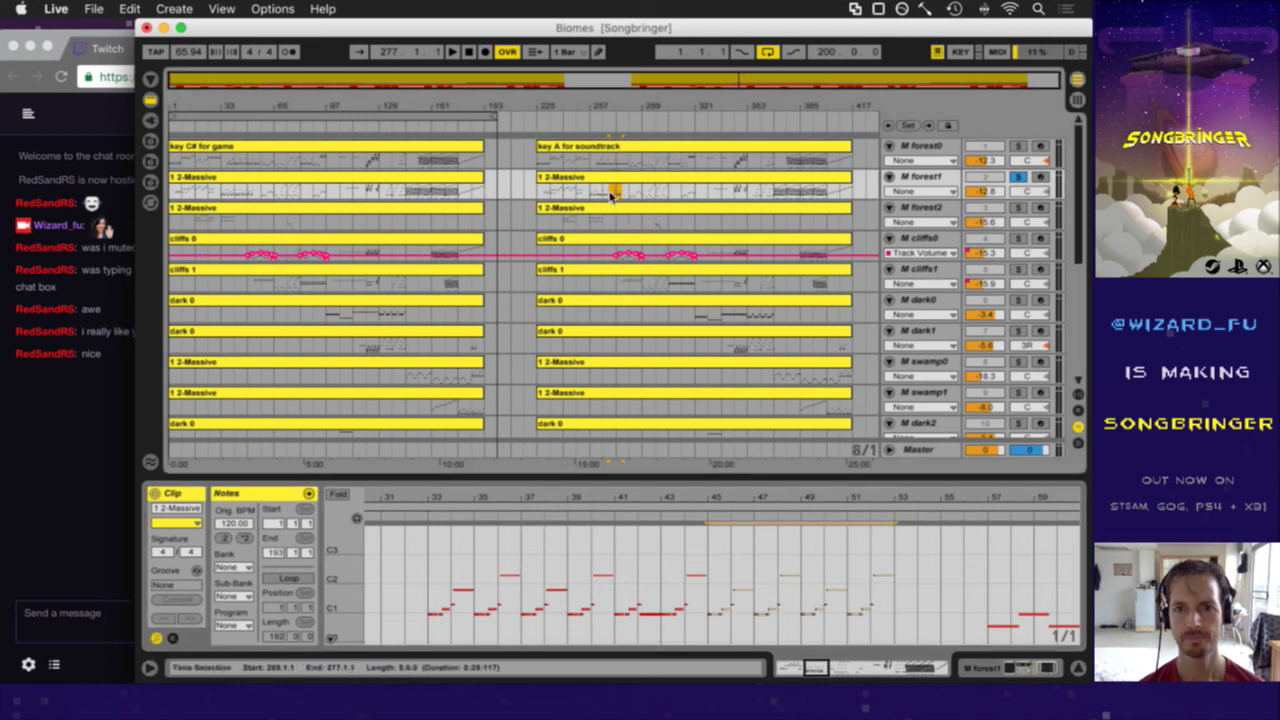
key(space)
click(1018, 176)
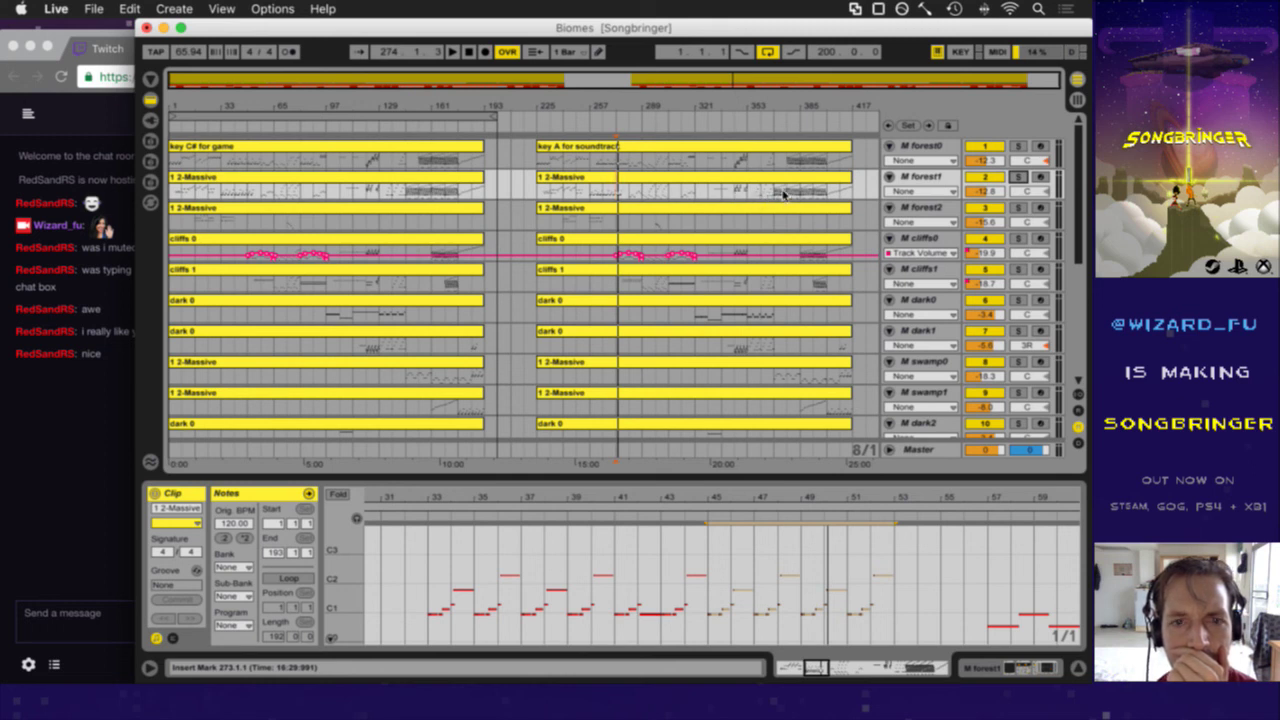
- Compare the notes of M forest2's soundtrack and game clips, and play the game section from bar 25
click(566, 226)
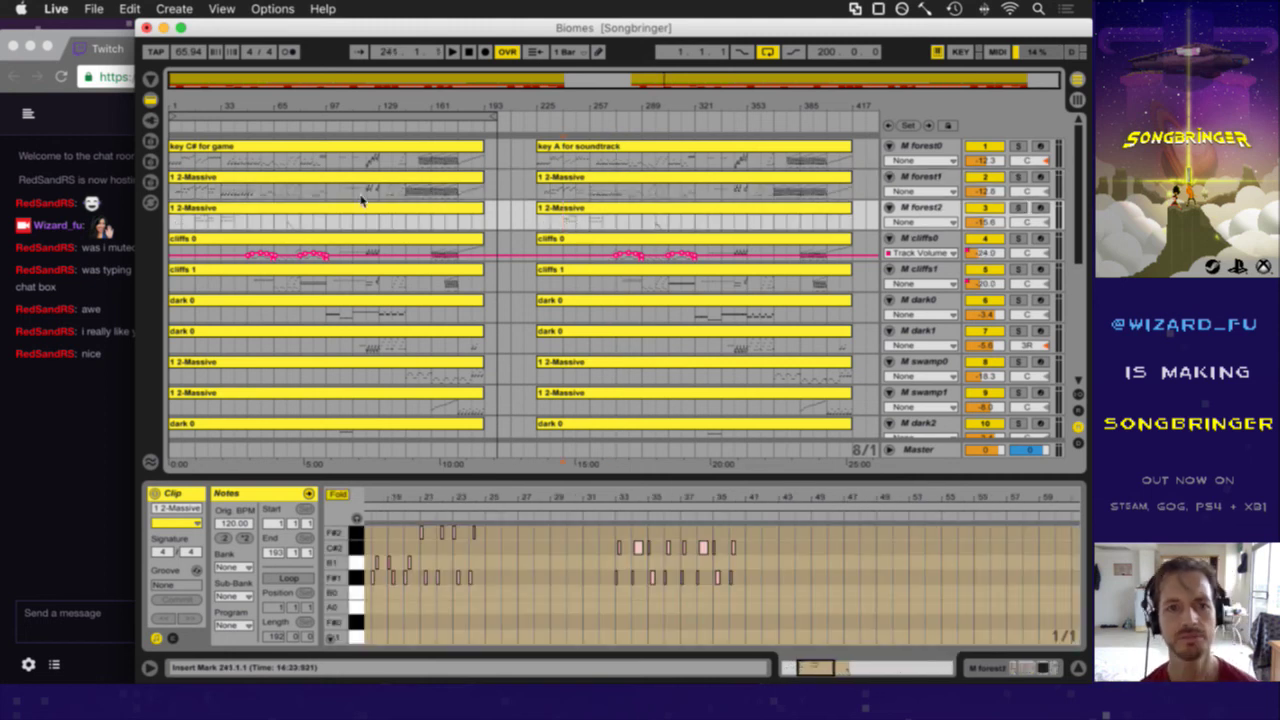
click(258, 230)
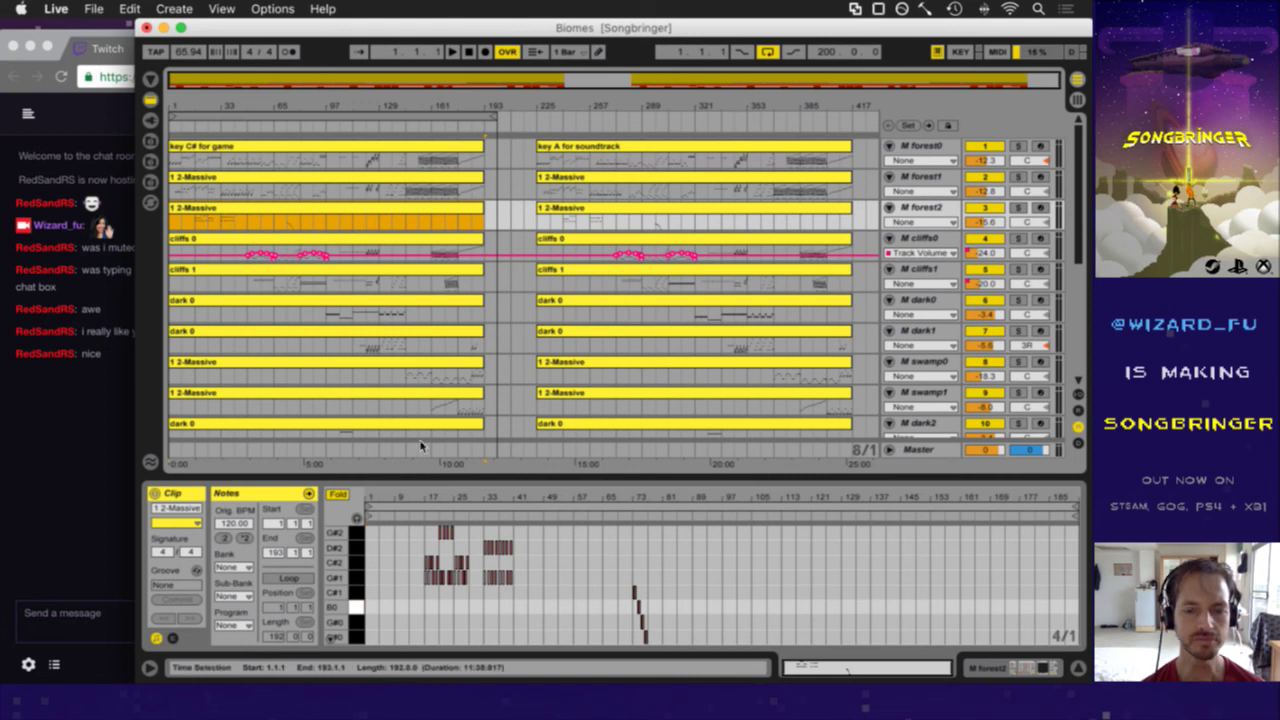
drag(397, 498, 397, 506)
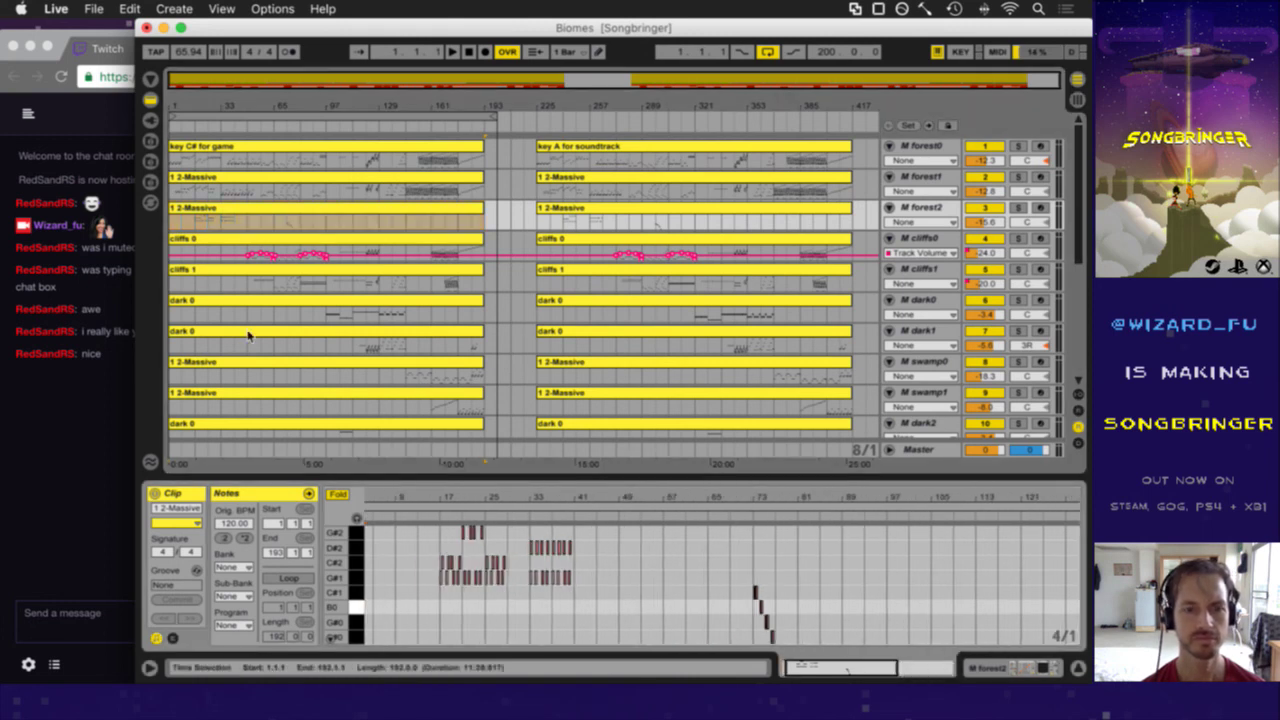
click(211, 222)
key(space)
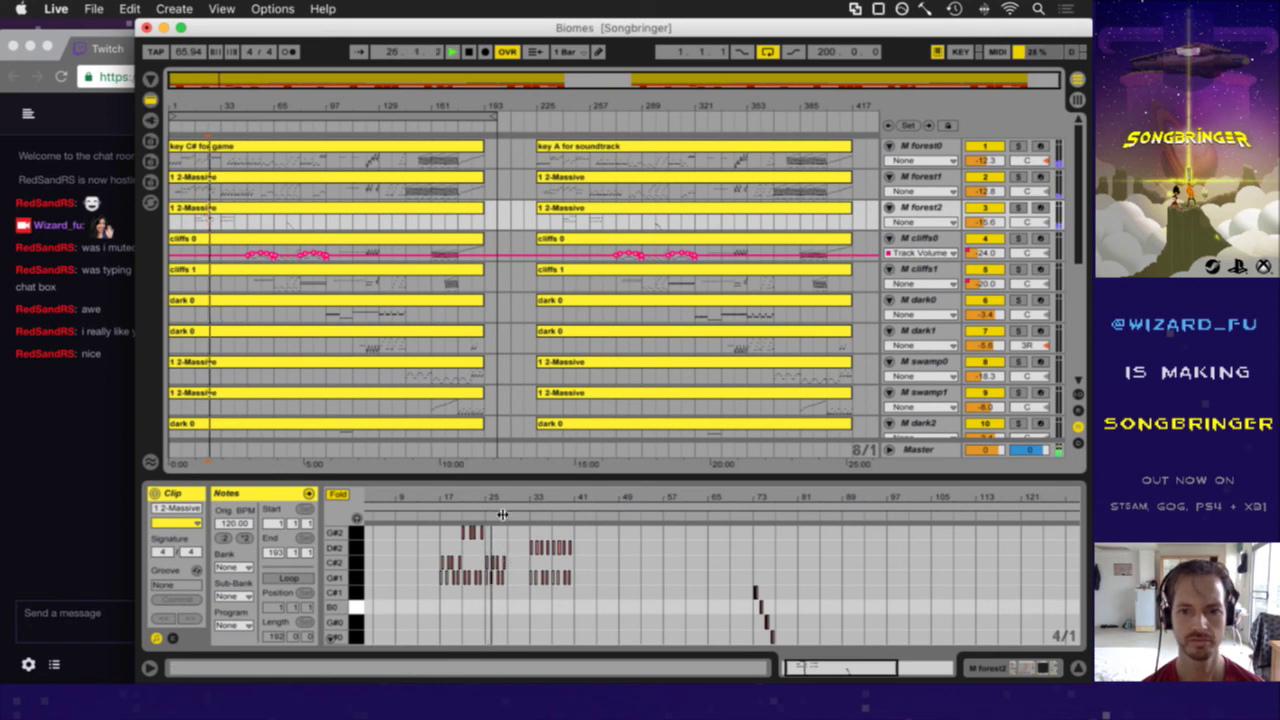
key(space)
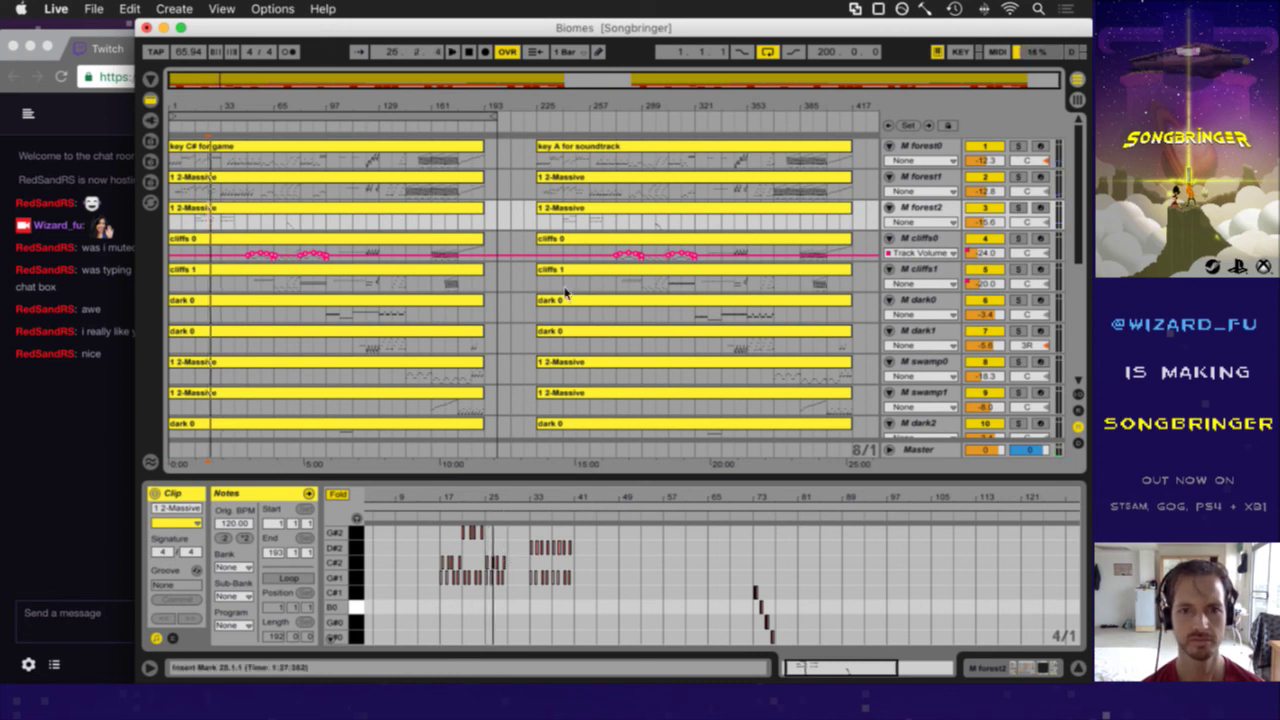
- Play the soundtrack section from bar 241 while checking M forest2's soundtrack clip notes against the game clip
click(578, 228)
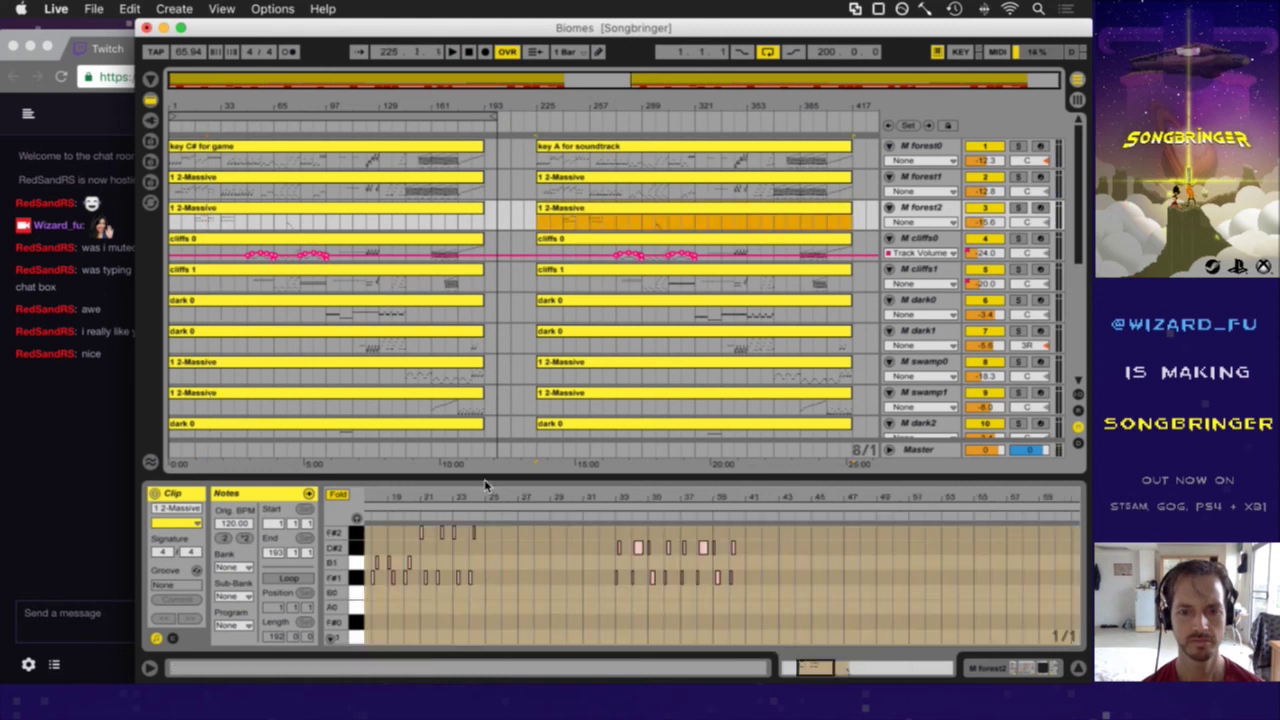
drag(483, 499, 457, 500)
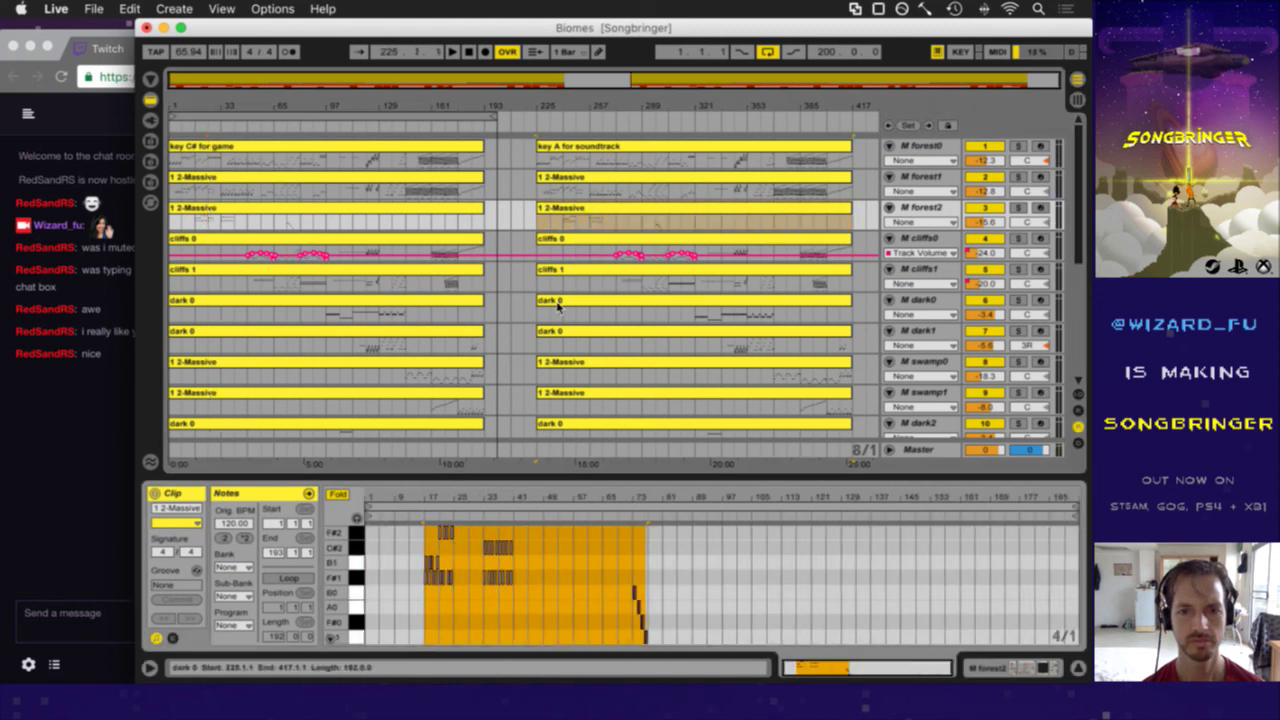
click(563, 240)
key(space)
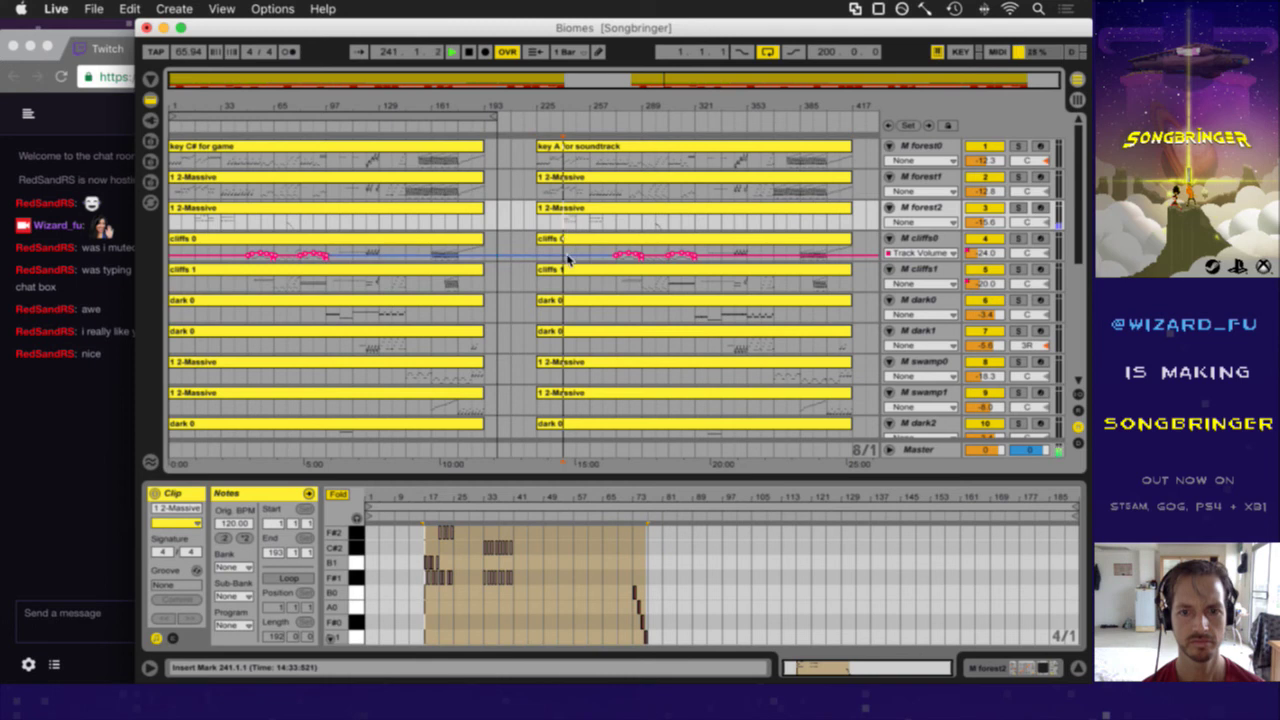
click(365, 218)
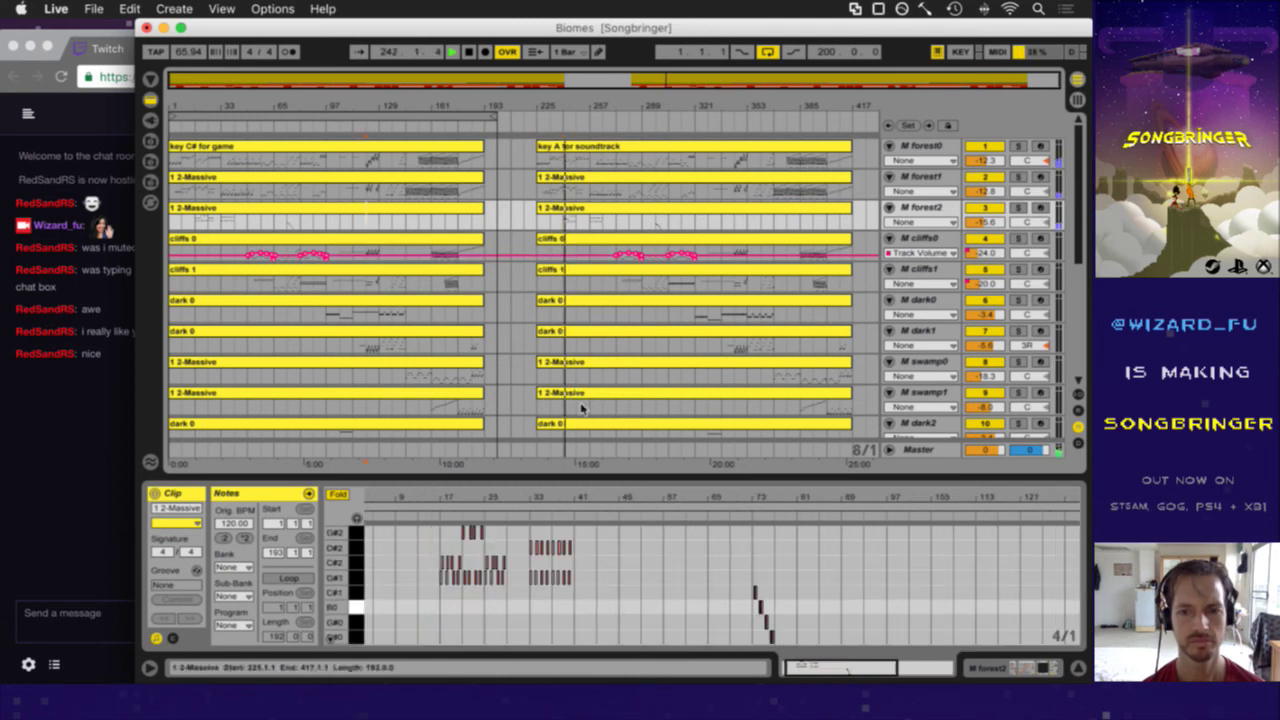
click(576, 208)
drag(455, 556, 427, 590)
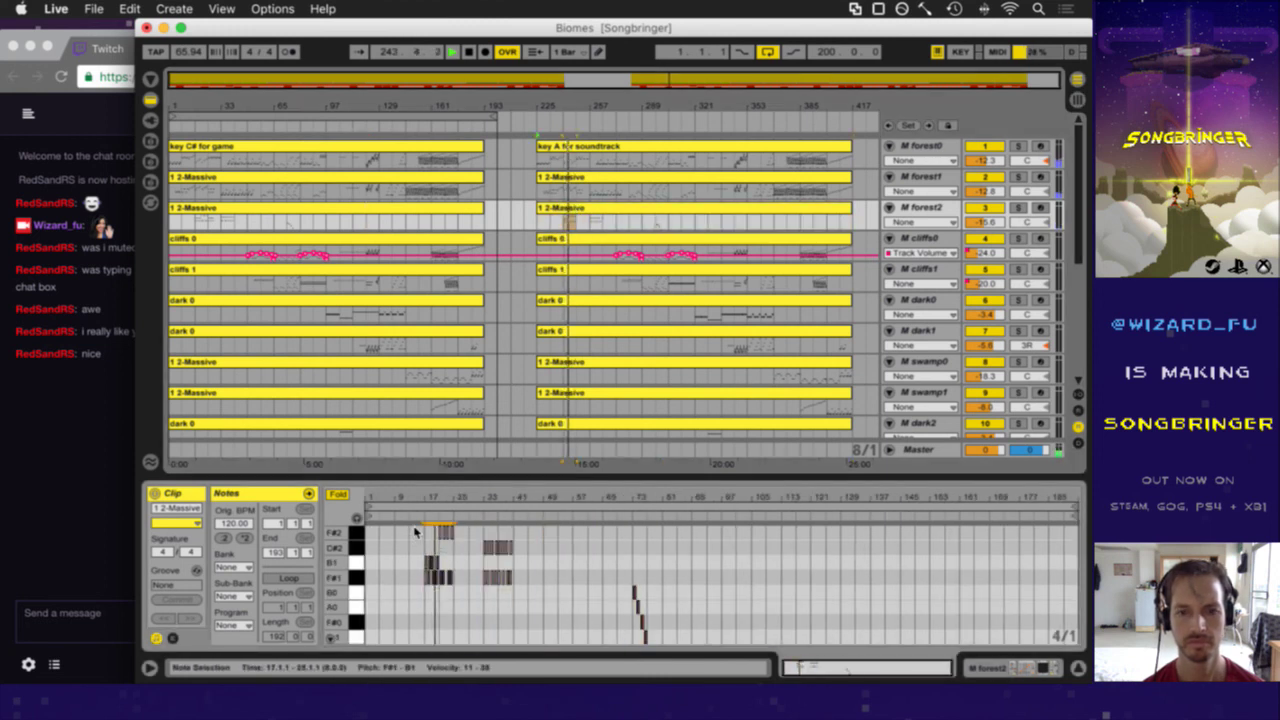
click(454, 566)
key(super+v)
key(super+z)
click(464, 567)
drag(464, 567, 420, 583)
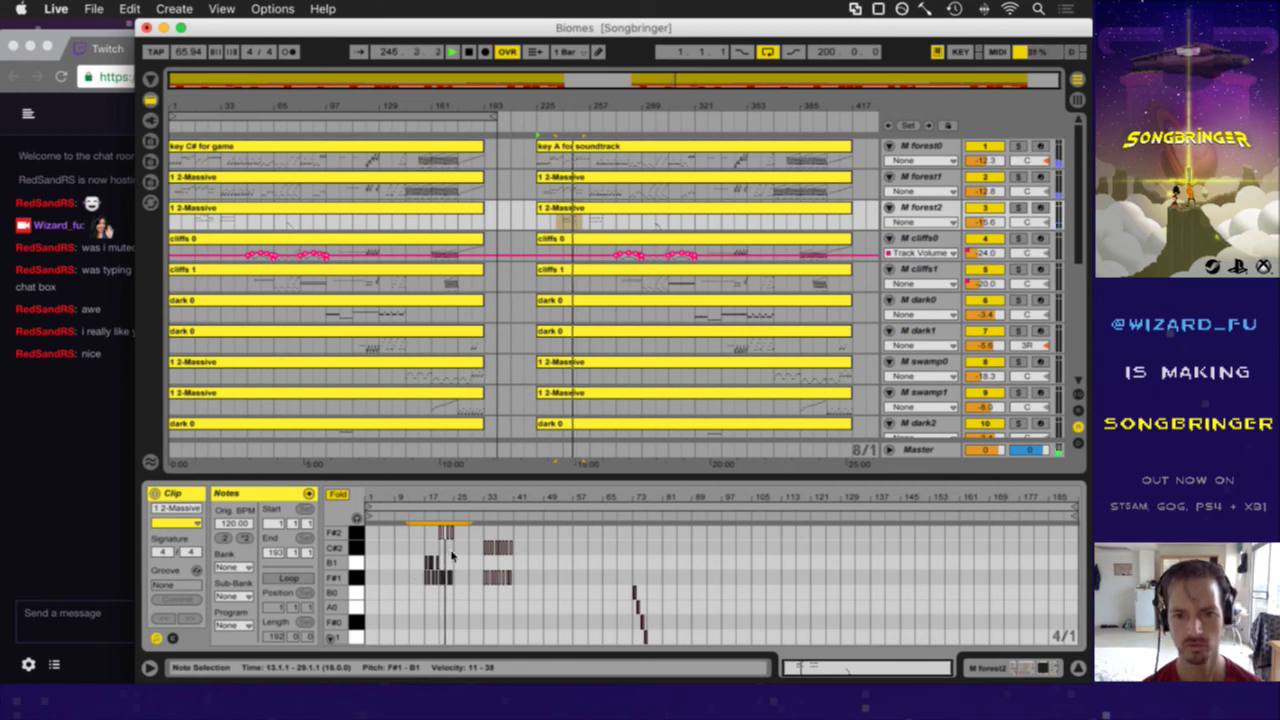
- In M forest2's soundtrack section clip, copy the B1 and F#1 notes starting at bar 17 and paste them at bar 25
drag(466, 553, 423, 589)
key(super+c)
click(456, 573)
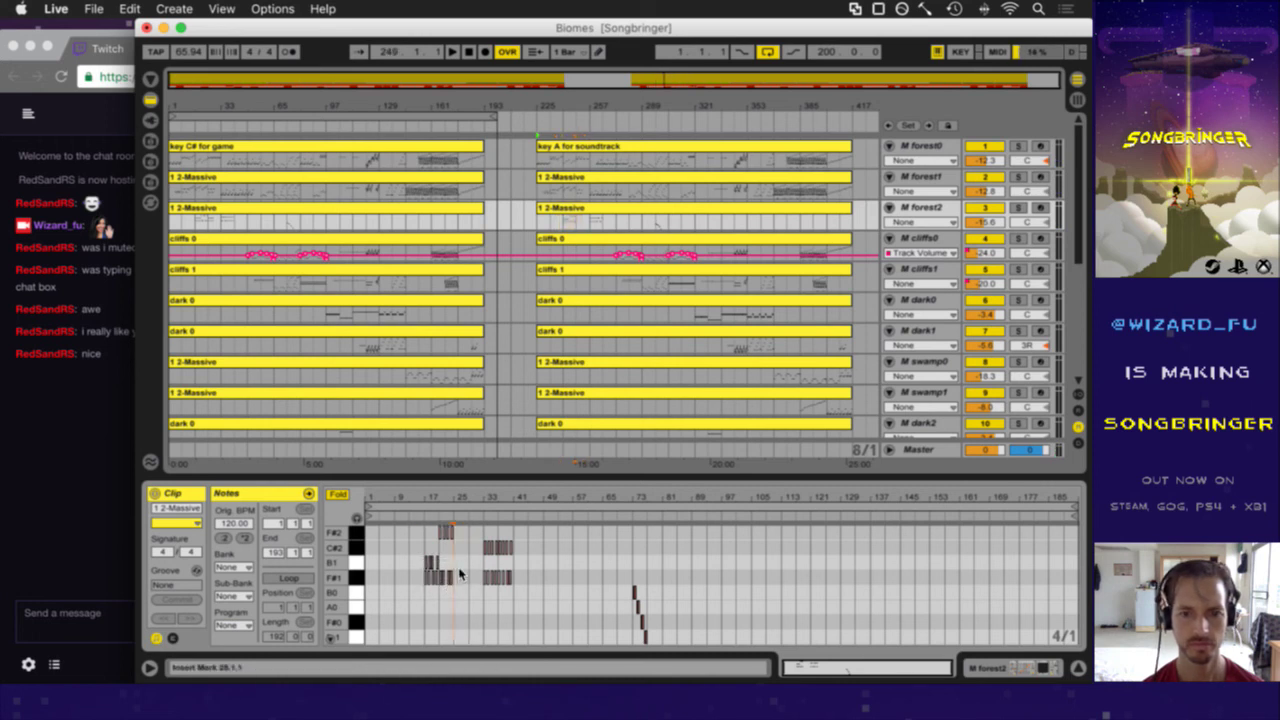
key(super+v)
- Play the soundtrack section from bar 249 to check the pasted notes, briefly soloing M forest2
click(577, 229)
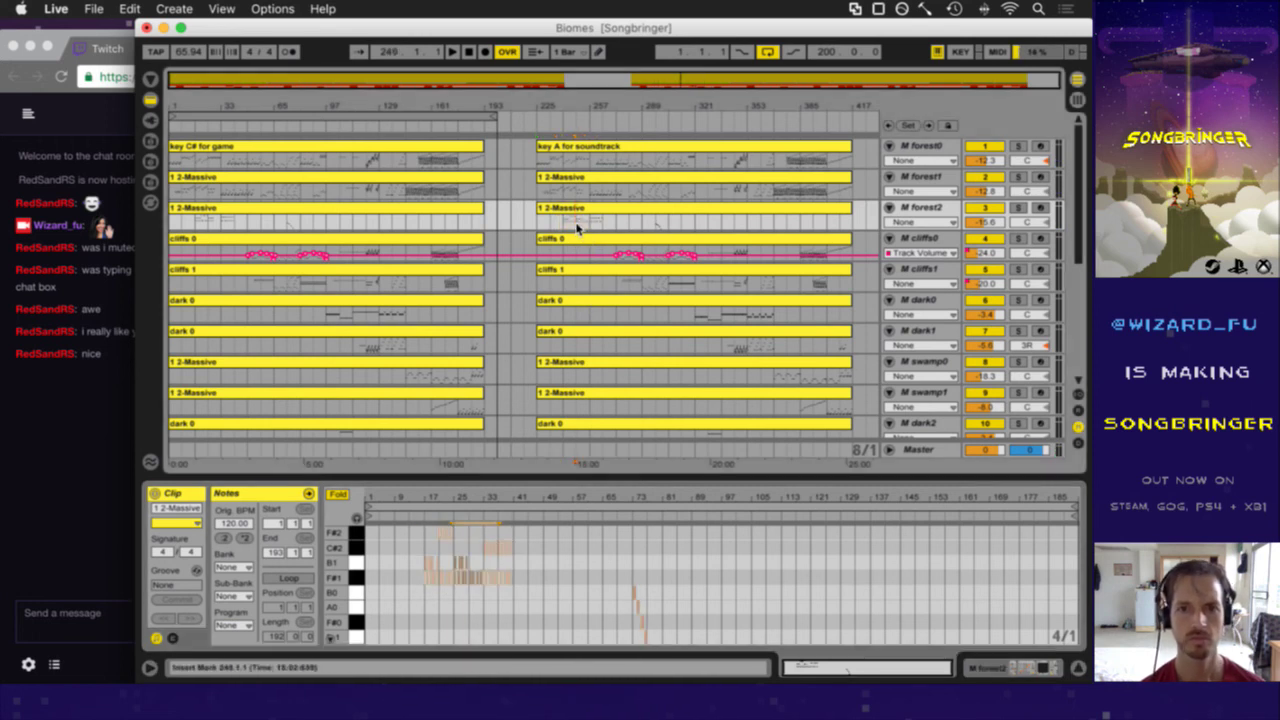
key(space)
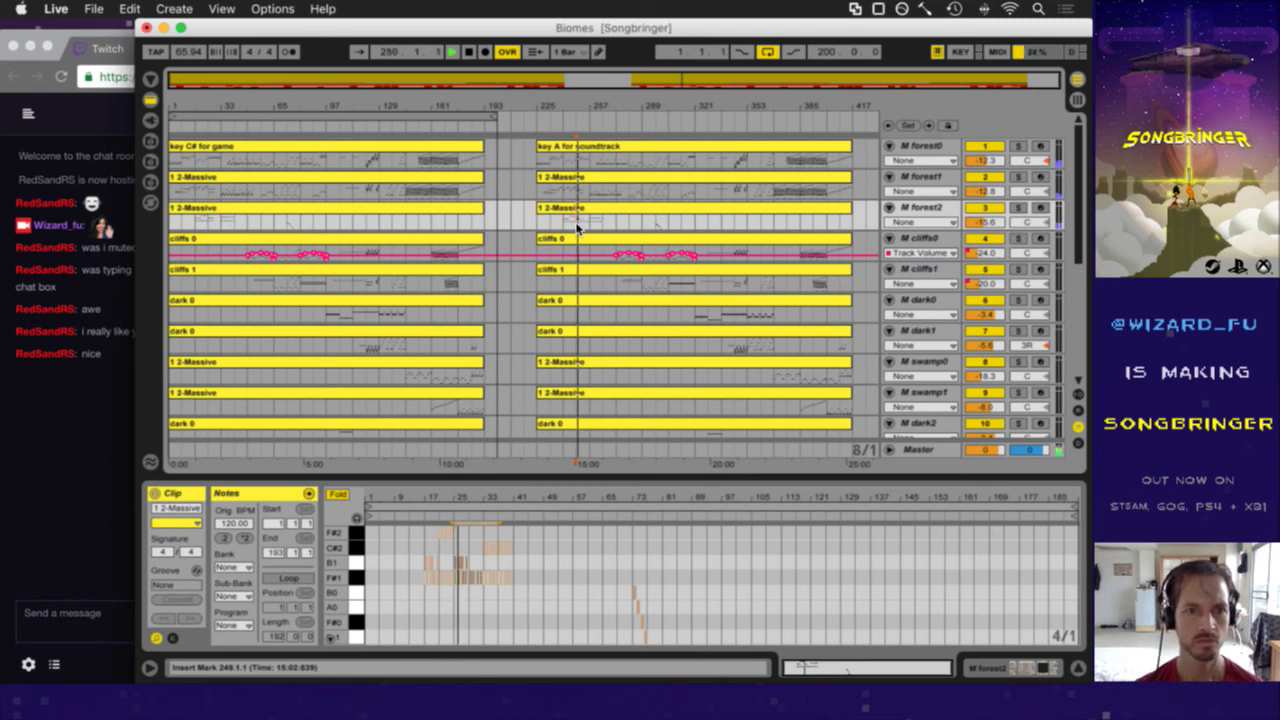
drag(480, 496, 483, 536)
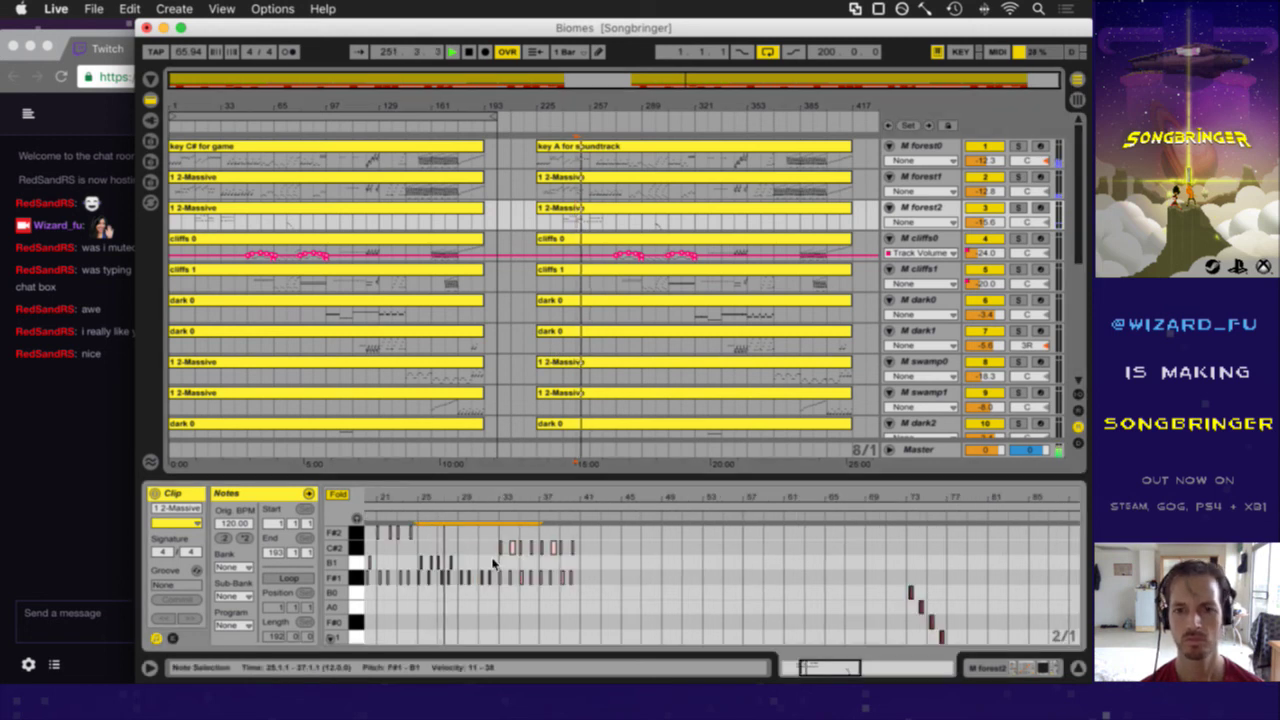
double_click(477, 503)
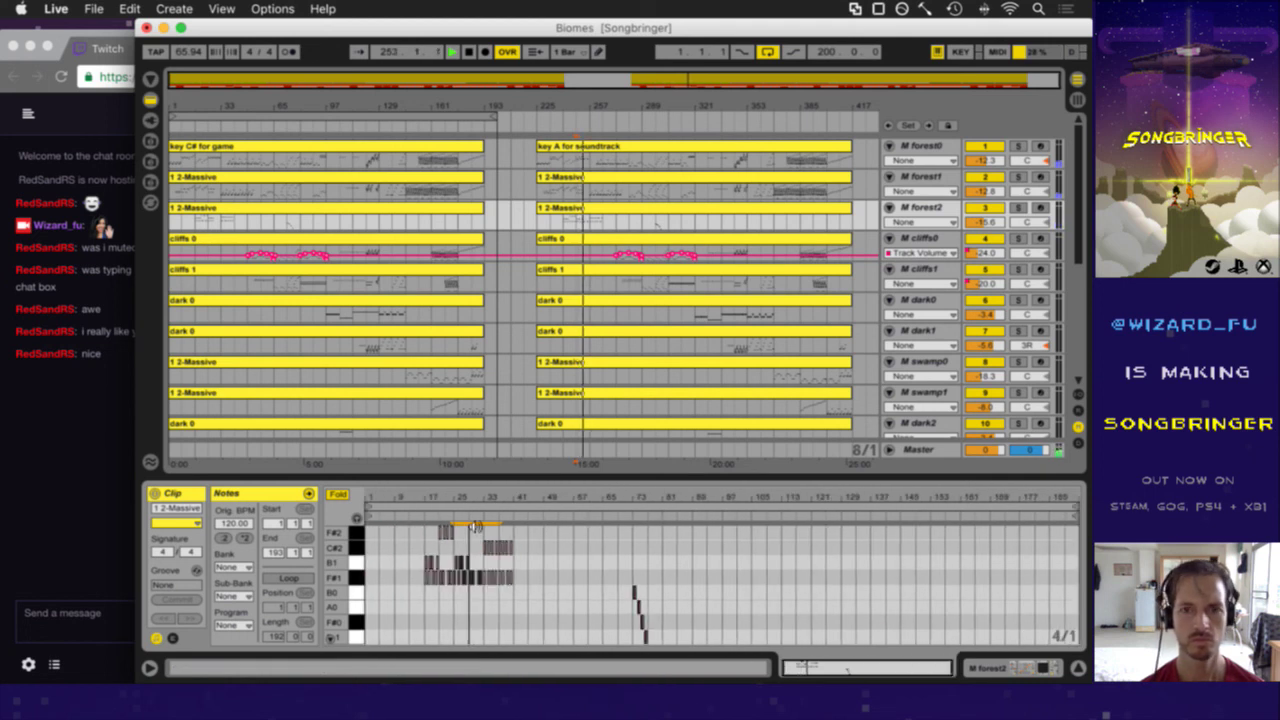
click(1016, 208)
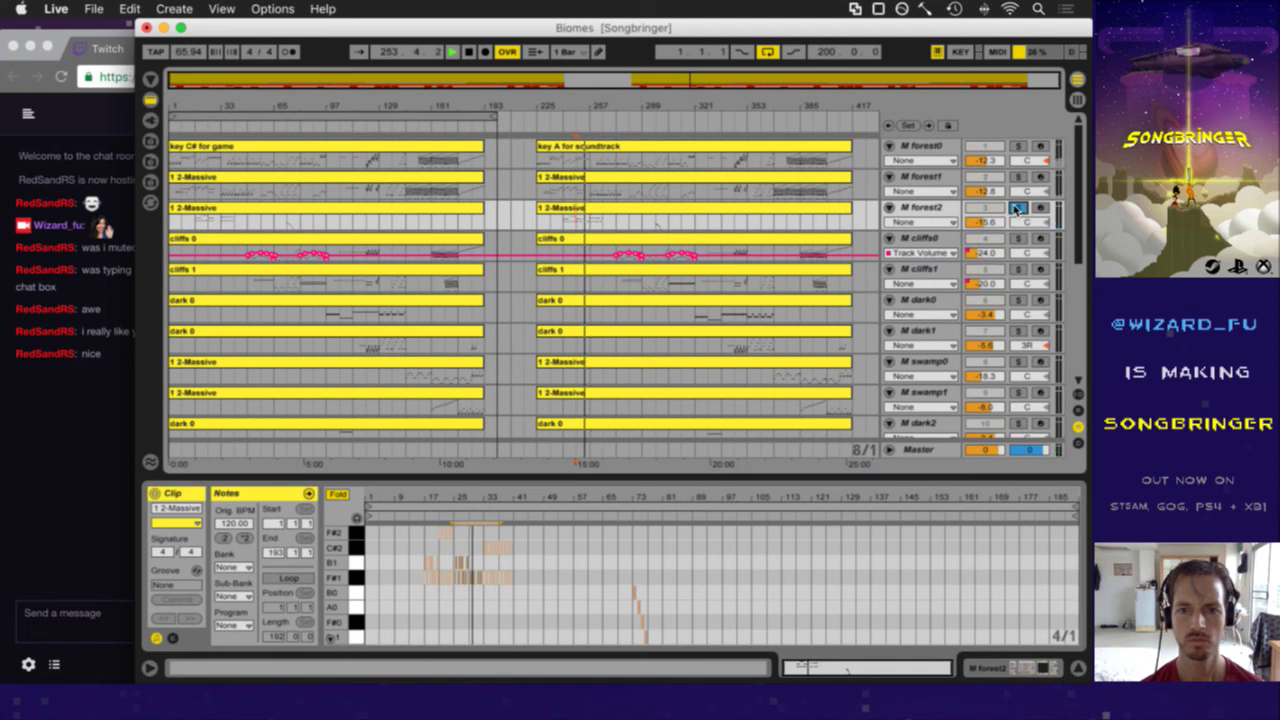
click(1016, 208)
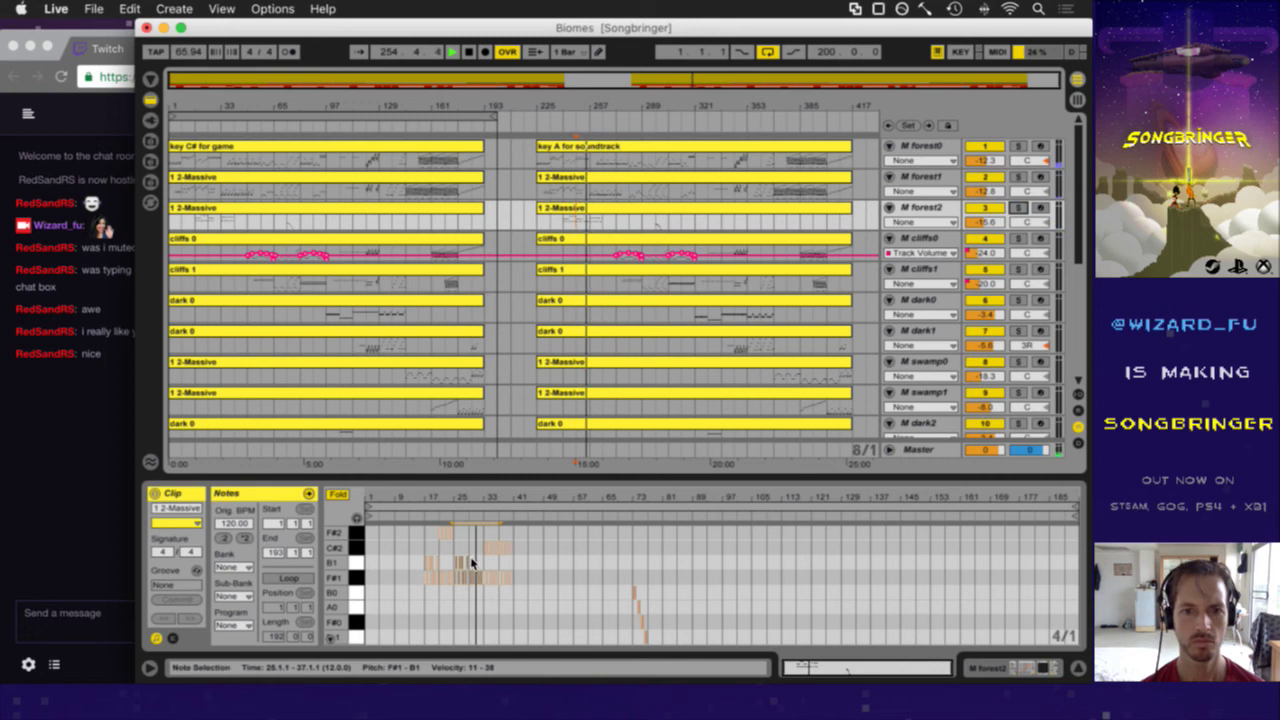
- Stop playback and delete the surplus pasted F#1 notes after bar 29 in M forest2's soundtrack clip
key(space)
drag(477, 494, 455, 591)
key(Delete)
- Play the soundtrack section from bar 241 and the game section from bar 25 to compare the forest parts
click(571, 218)
key(space)
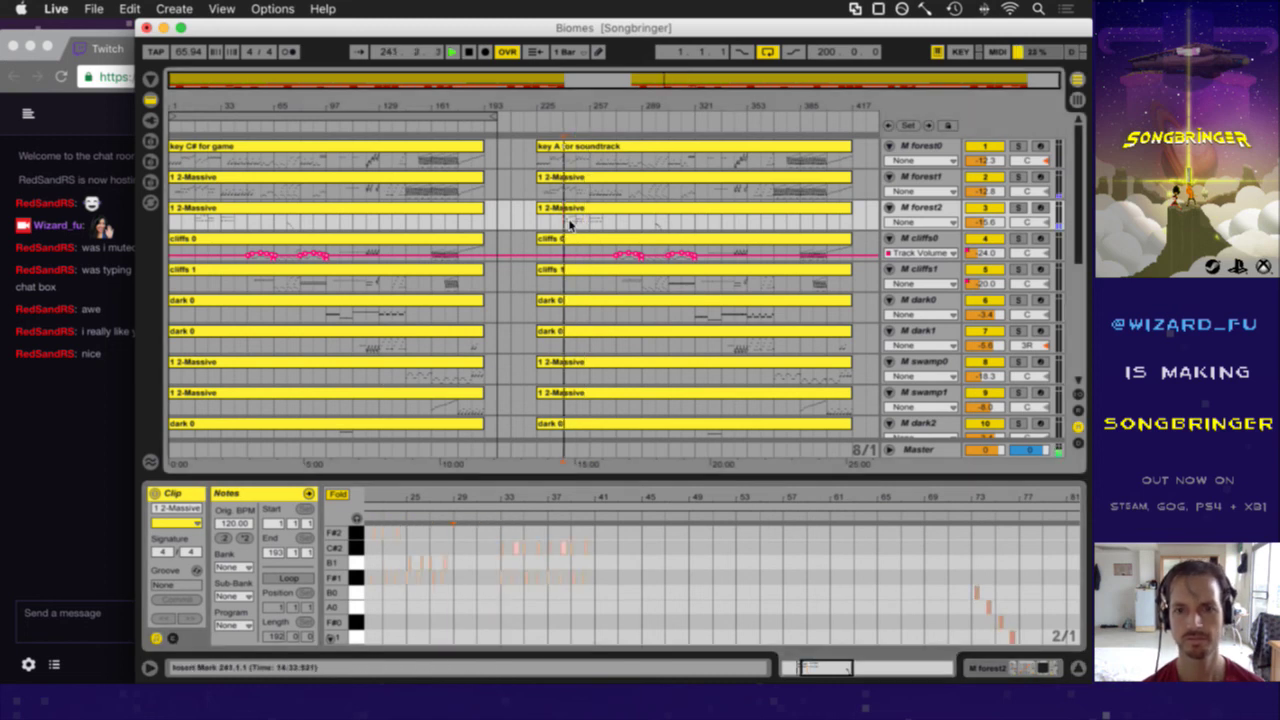
click(209, 225)
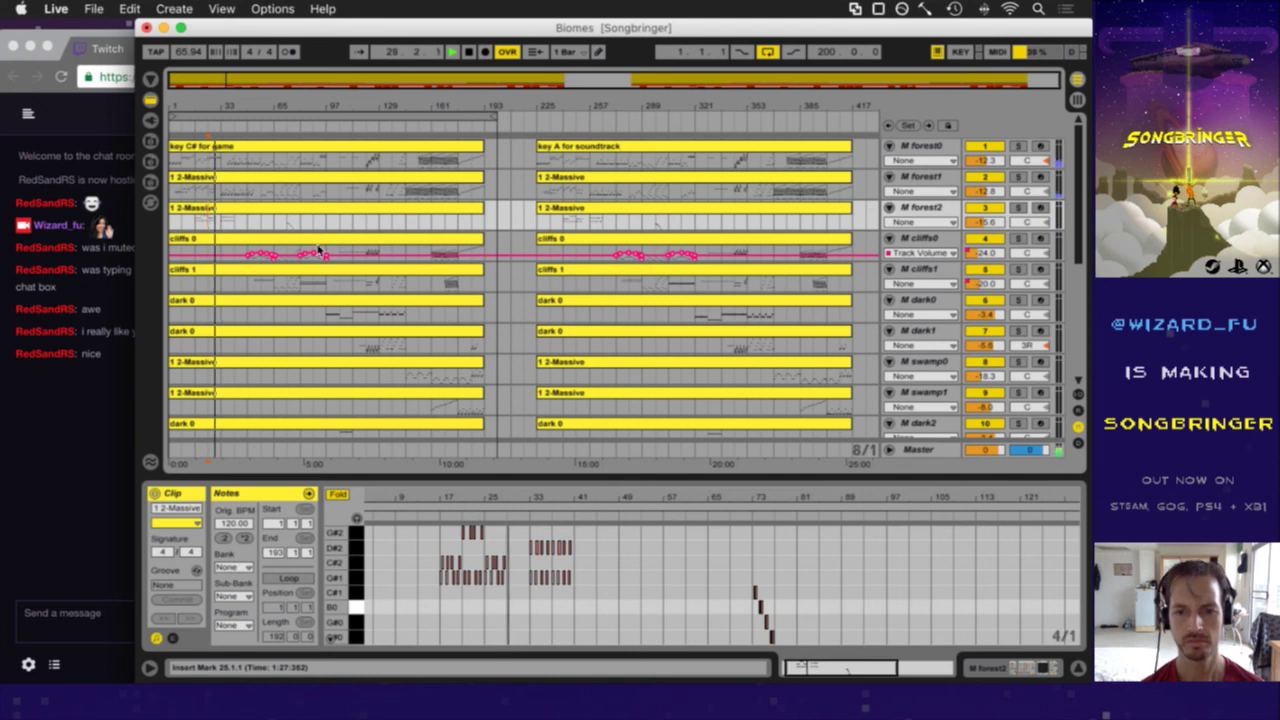
- Select the last C#2 note before bar 29 in M forest2's game section clip and replay the game section from bar 26
click(504, 565)
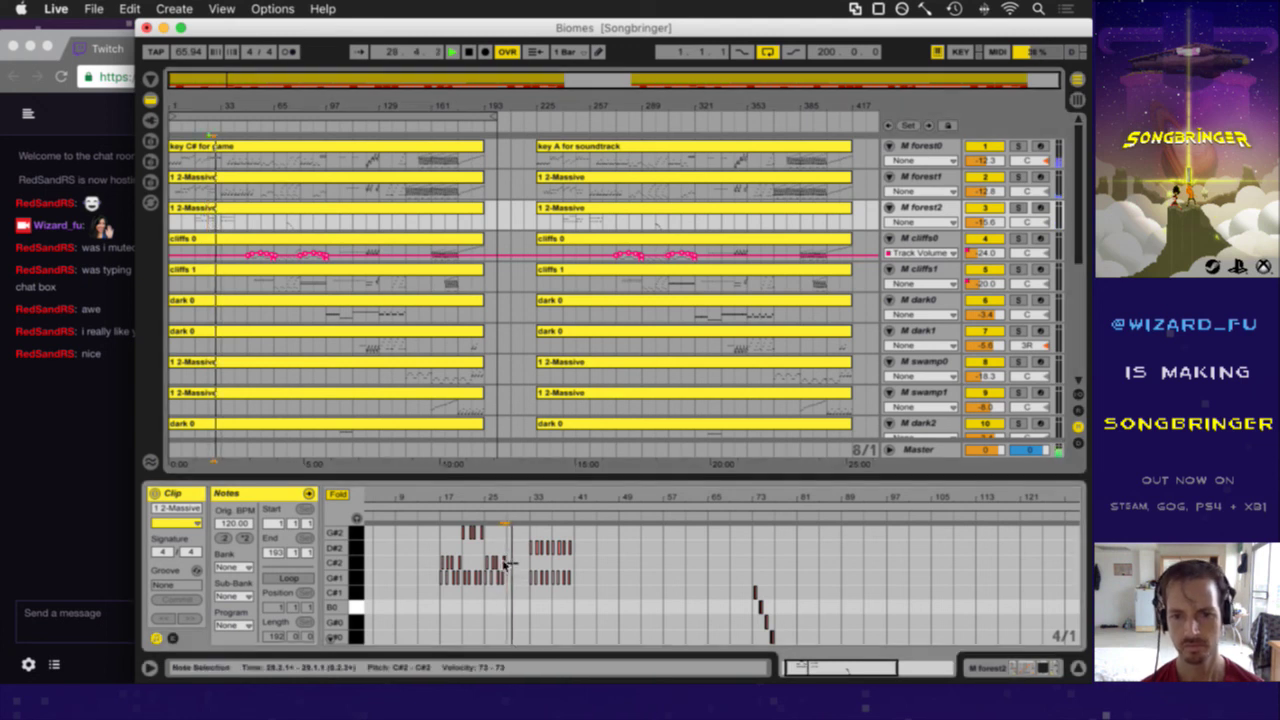
drag(504, 563, 504, 568)
click(505, 568)
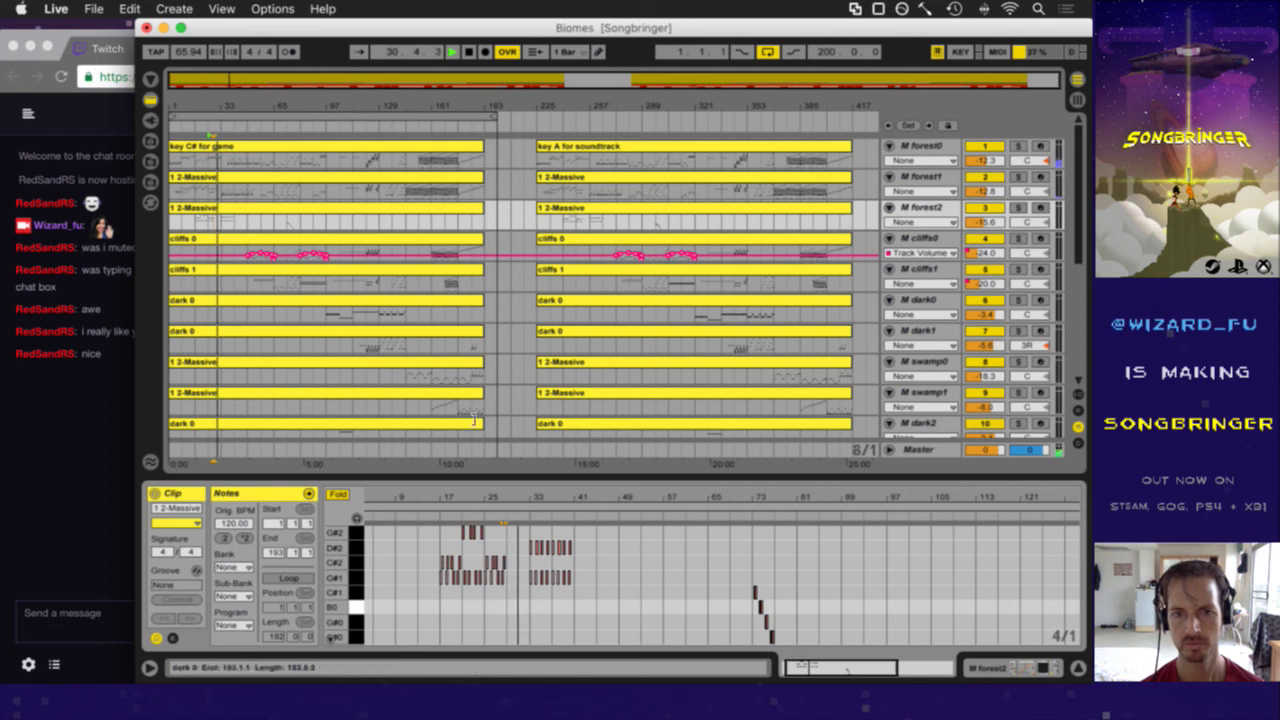
key(space)
drag(211, 108, 207, 107)
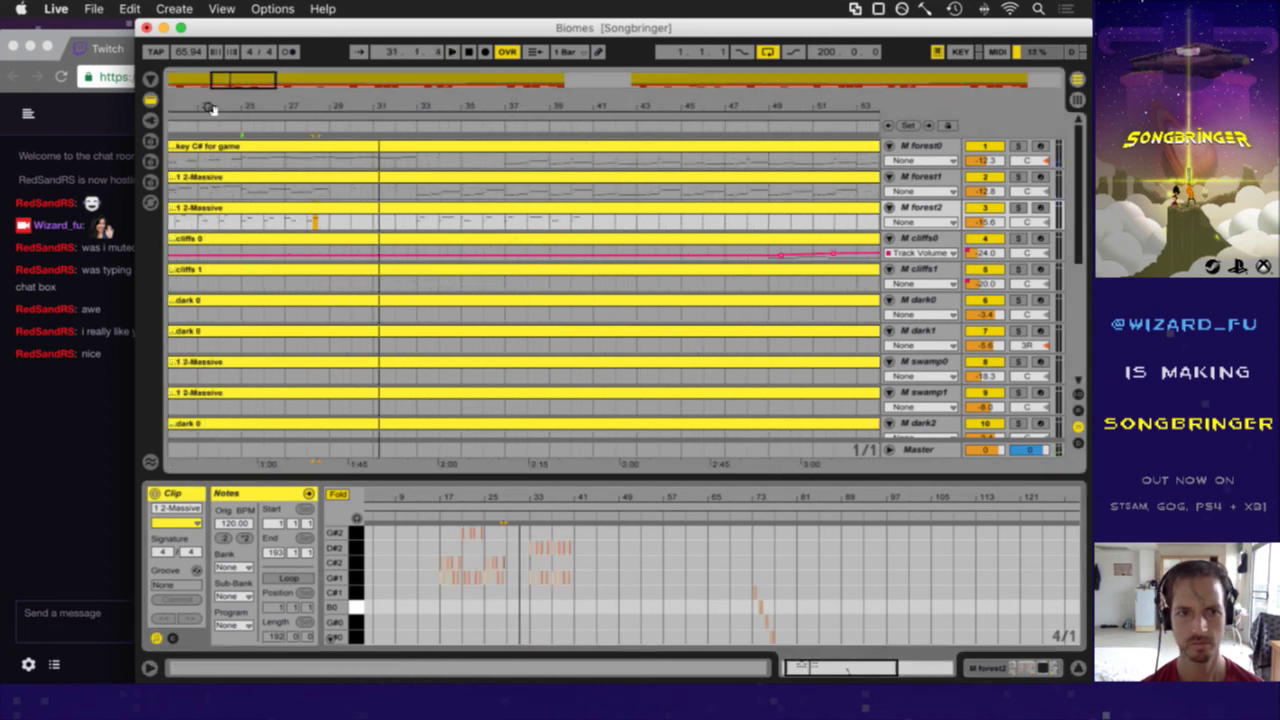
click(283, 121)
click(281, 129)
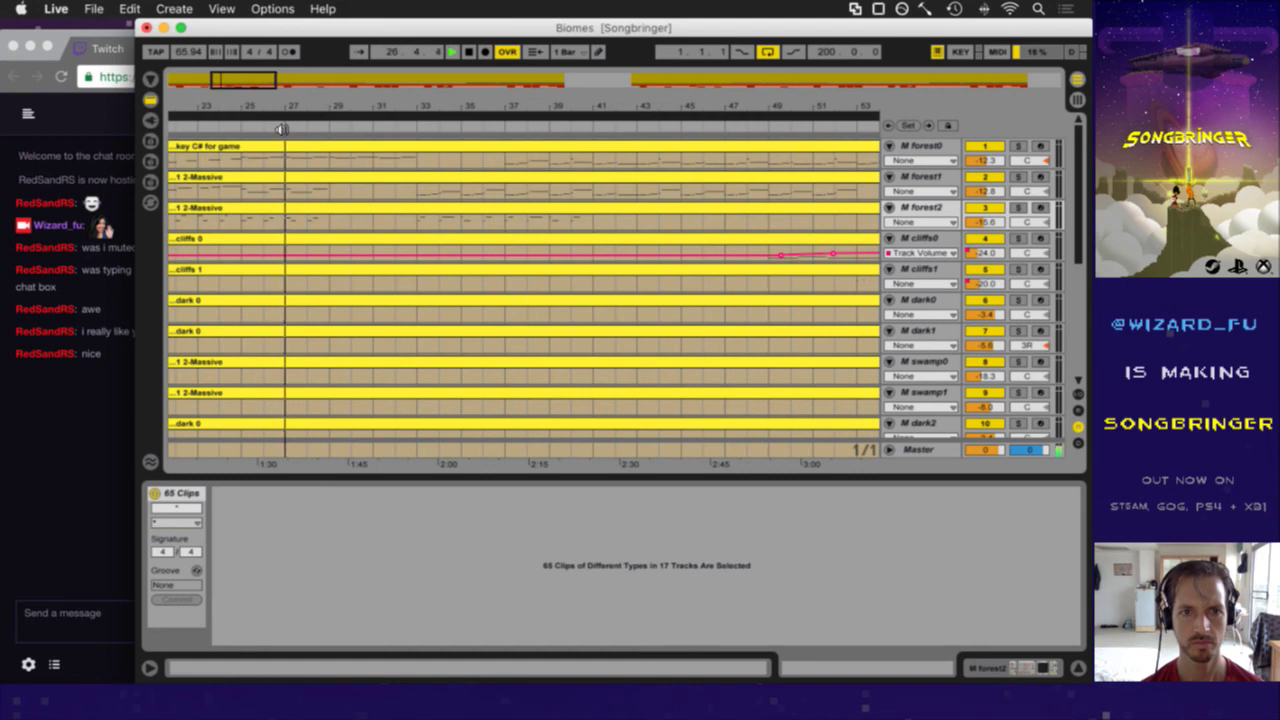
- Reopen M forest2's game section clip, reselect its last C#2 note before bar 29, and stop playback
drag(289, 110, 287, 108)
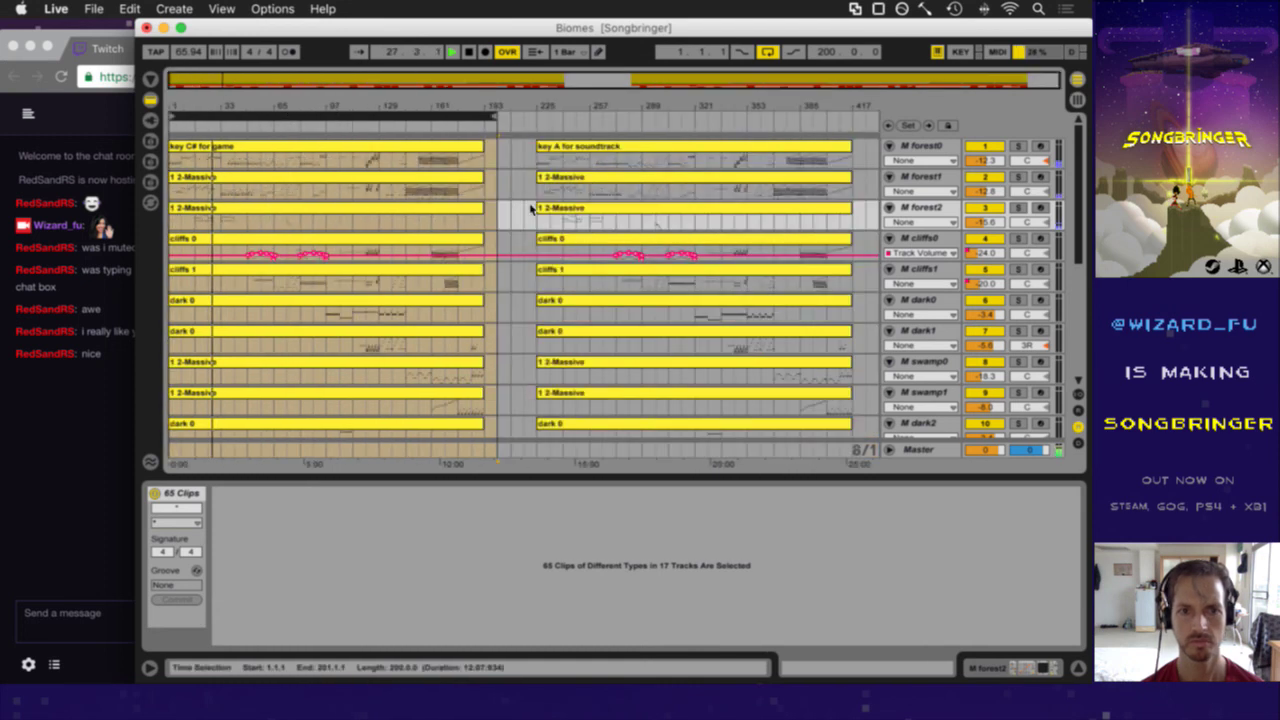
click(338, 214)
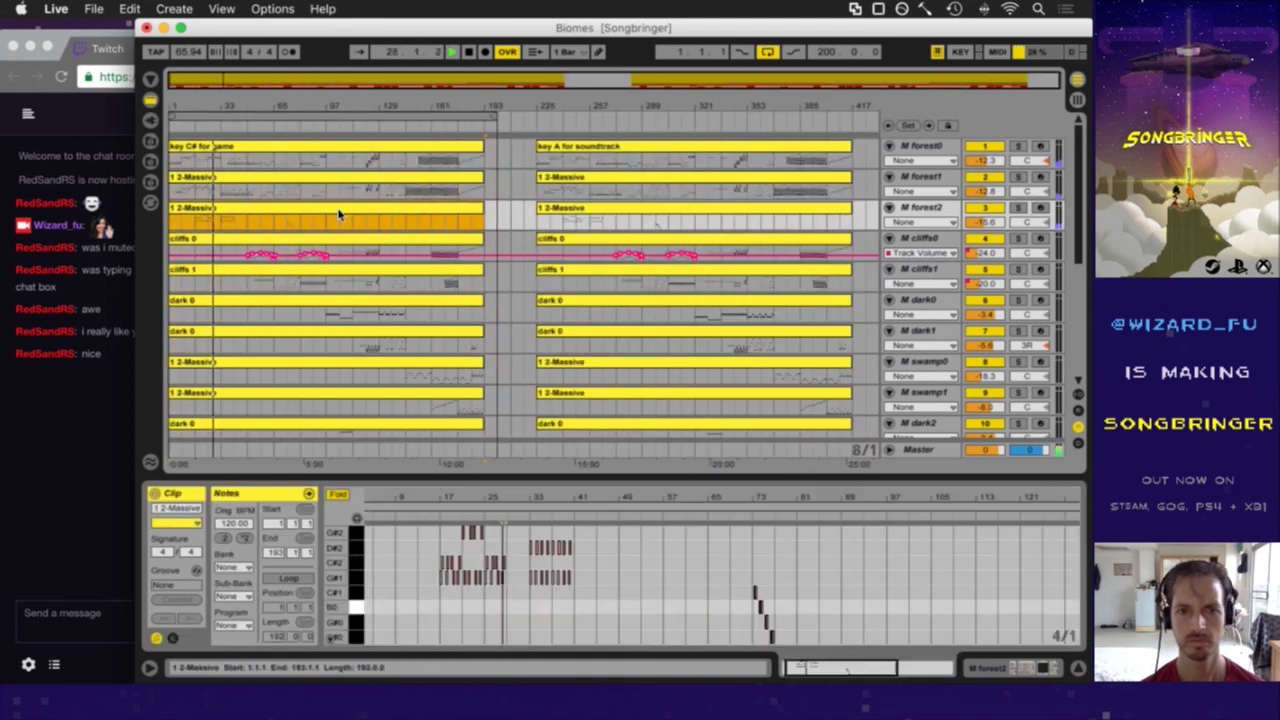
click(512, 546)
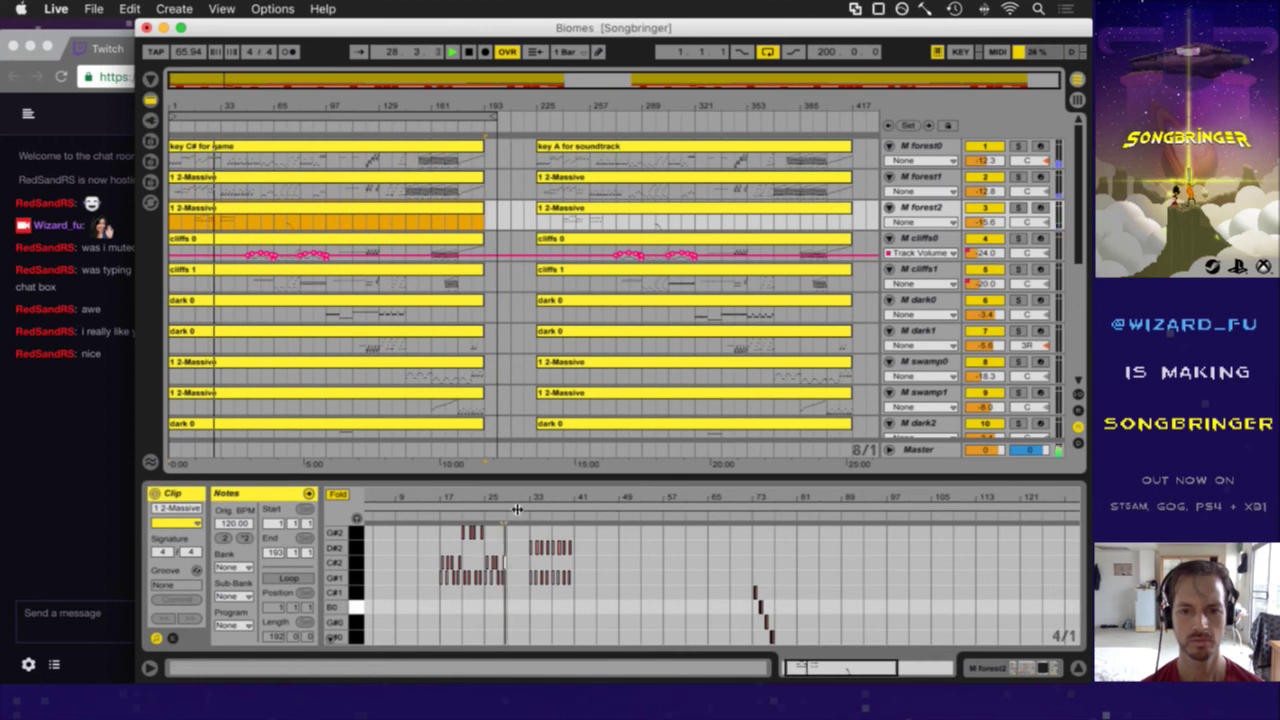
mouse_move(512, 546)
mouse_down()
mouse_move(503, 587)
mouse_move(503, 566)
mouse_up()
shift+click(503, 566)
key(space)
click(442, 529)
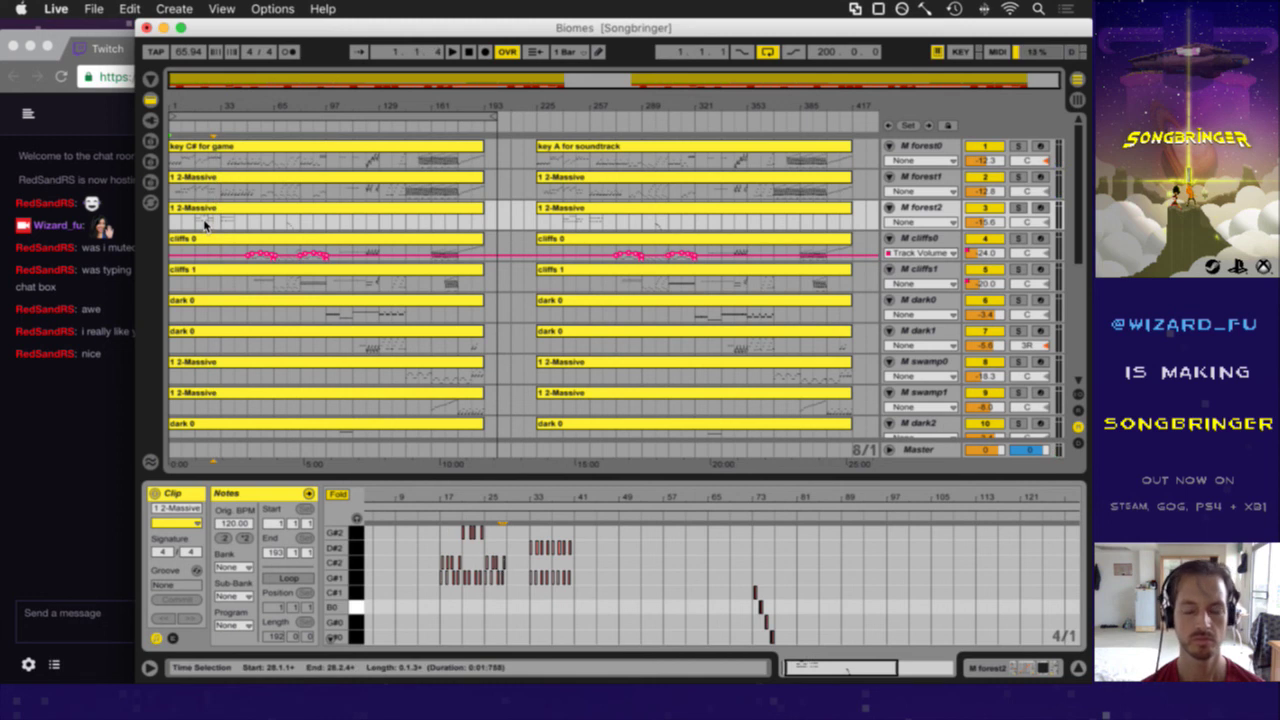
- Play the game section from about bar 25 and the soundtrack section from bar 249 to compare the forest parts
drag(203, 106, 234, 217)
click(236, 219)
key(space)
key(minus)
key(minus)
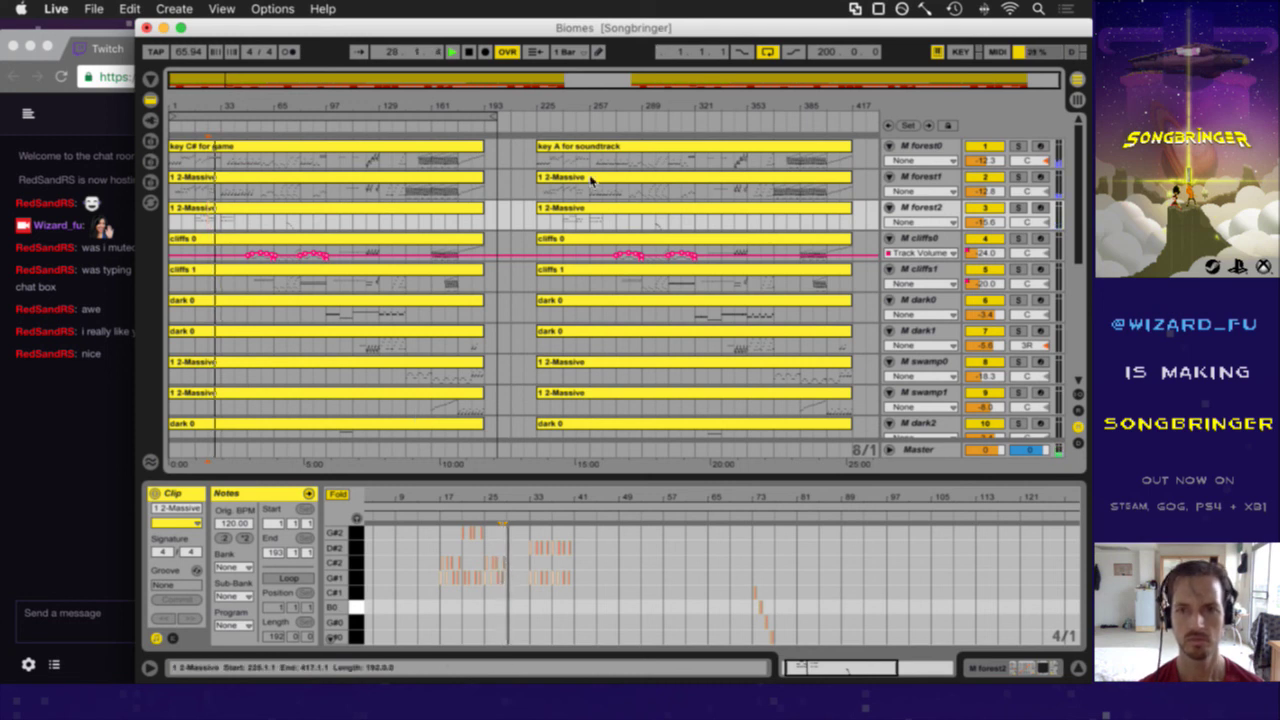
click(577, 226)
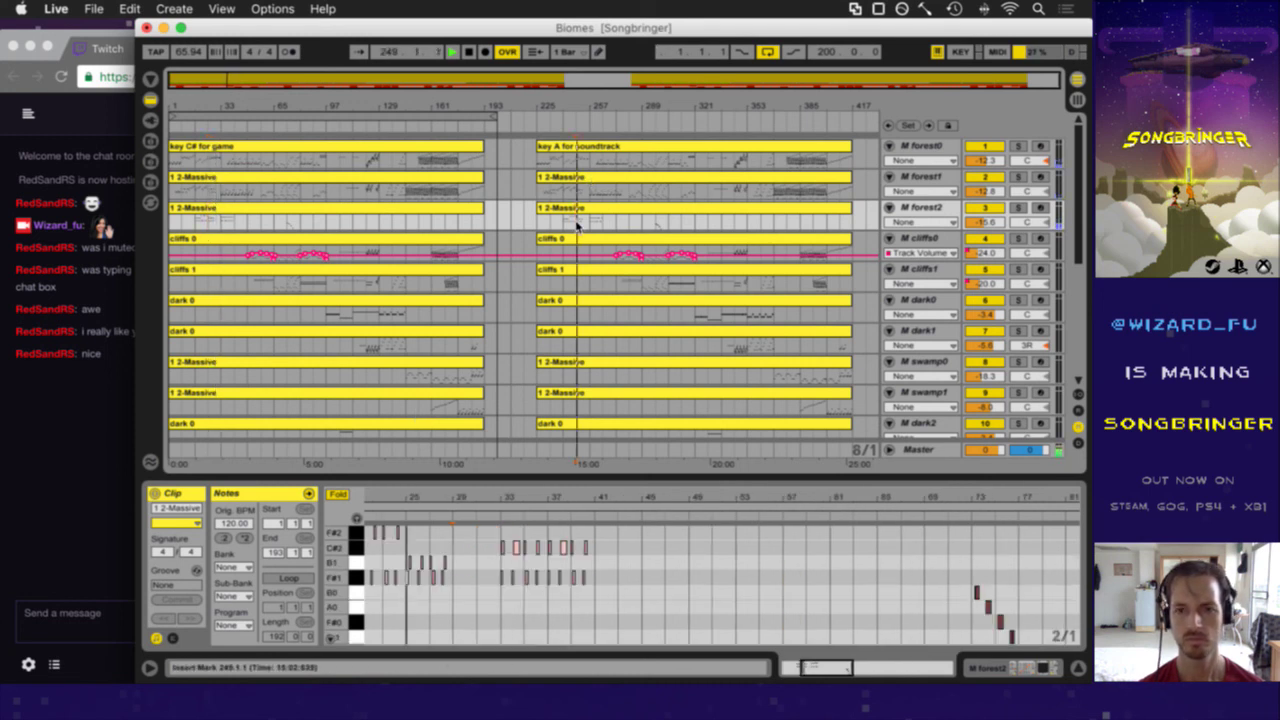
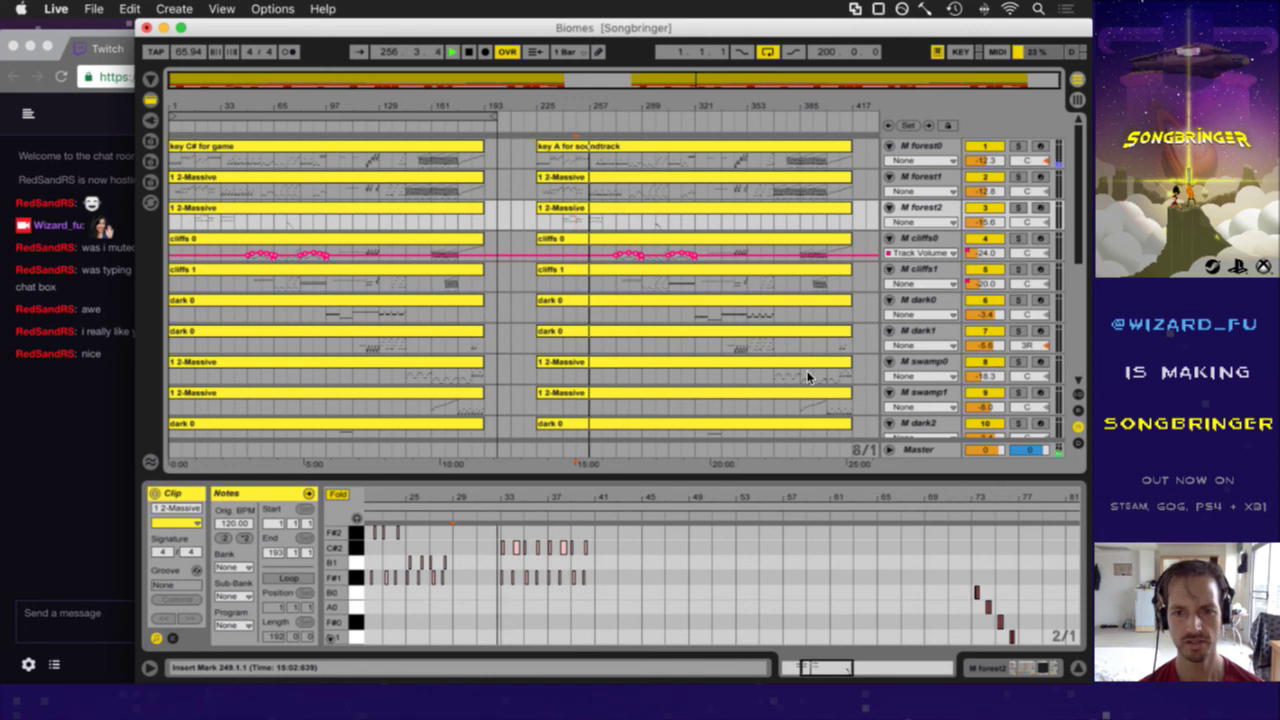
scroll(808, 370, down, 2)
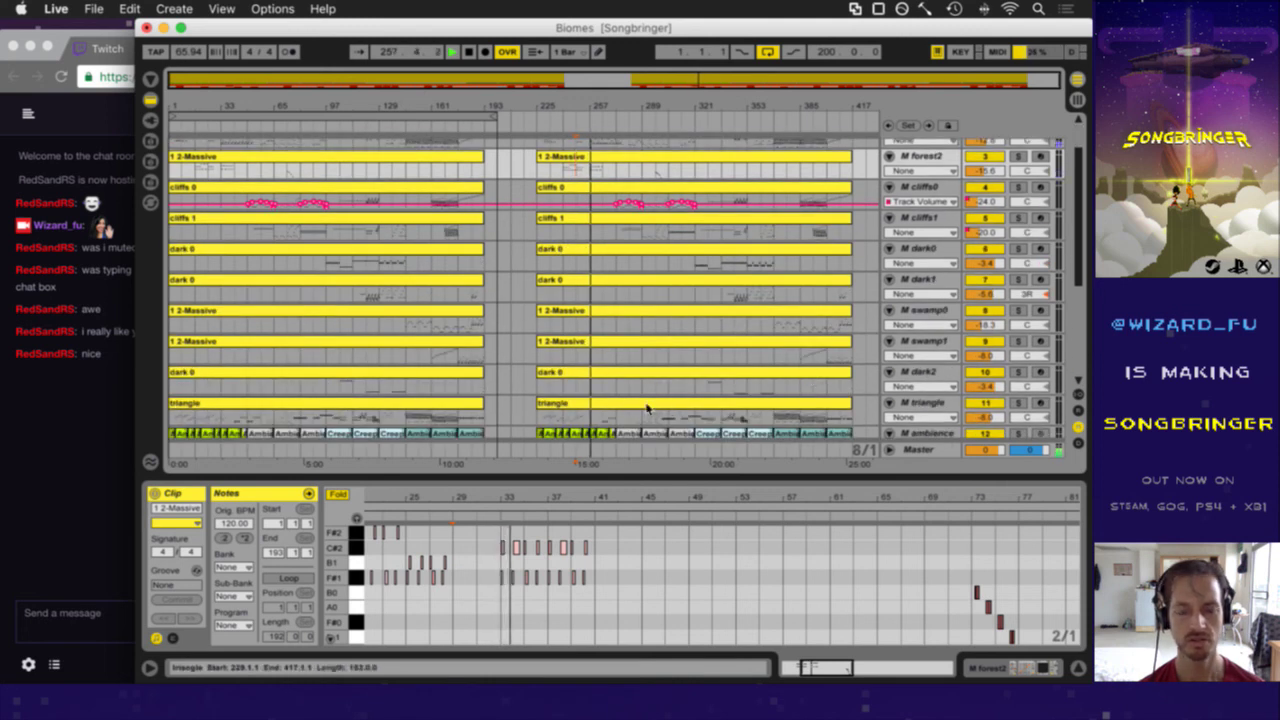
key(space)
- Compare M triangle's game and soundtrack clips, ending with all notes selected in the soundtrack clip and an enlarged note editor
click(602, 407)
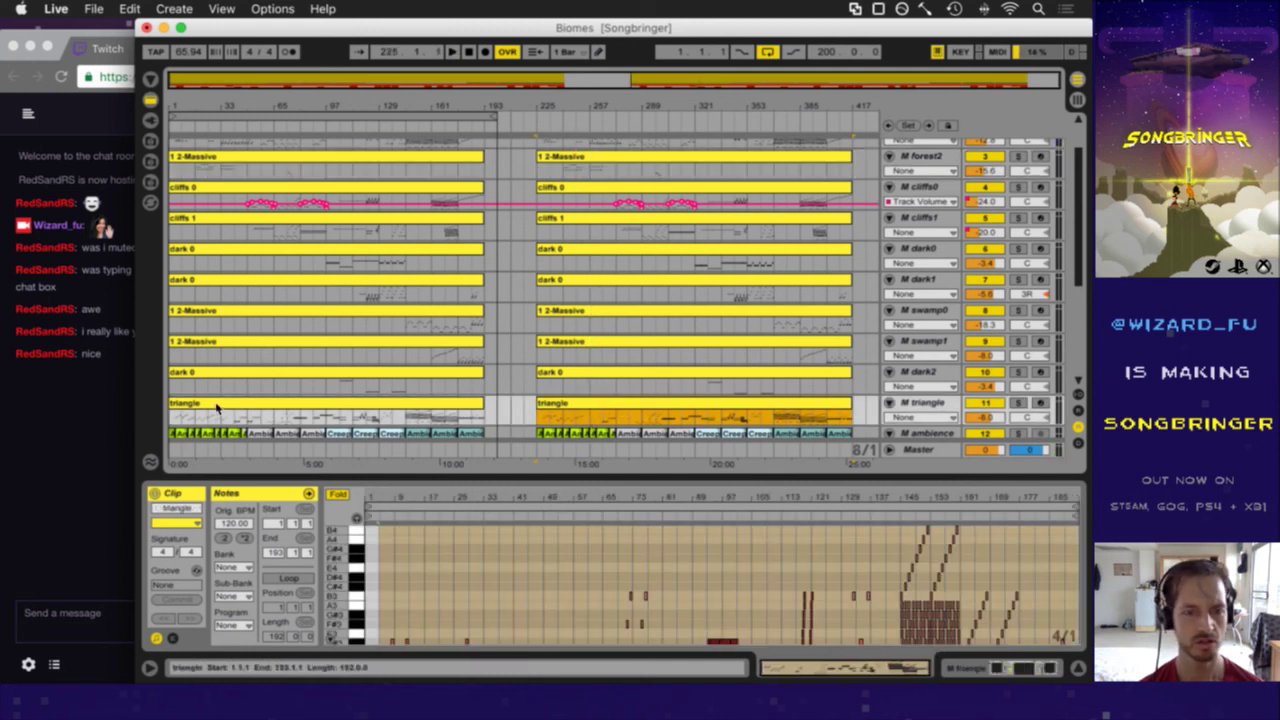
click(216, 406)
click(484, 530)
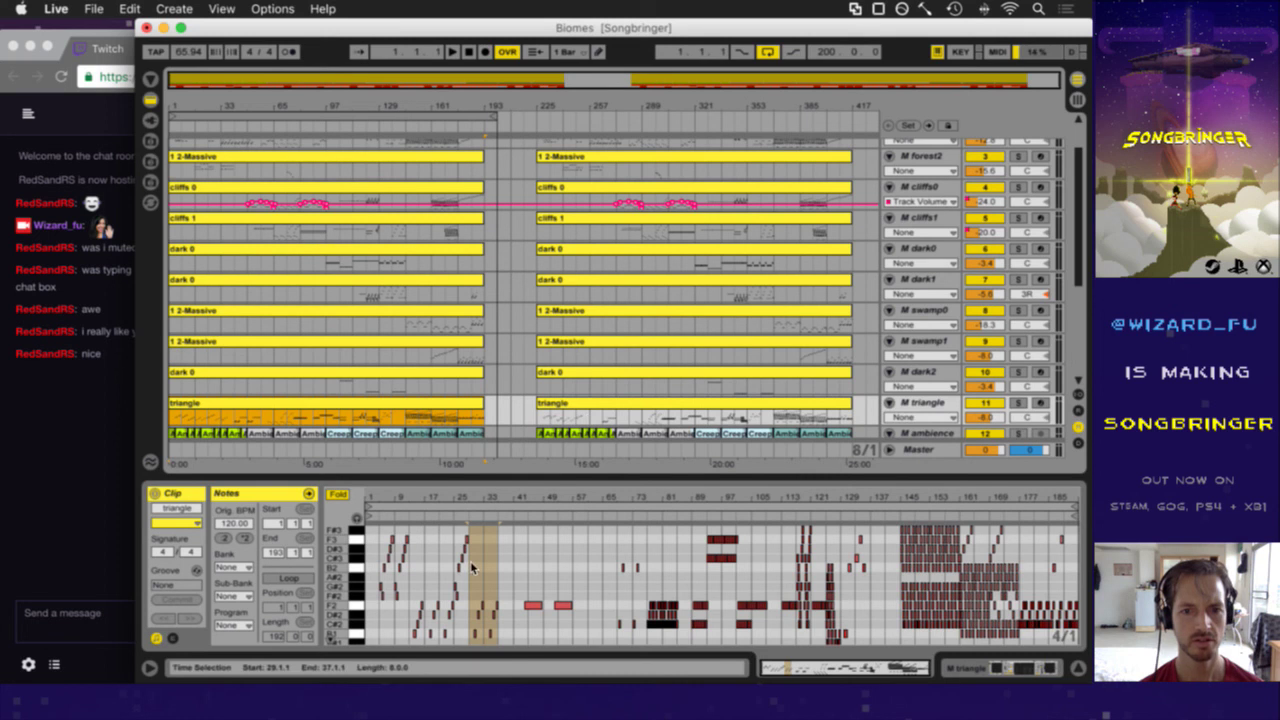
click(601, 404)
click(426, 616)
key(super+a)
scroll(426, 616, up, 3)
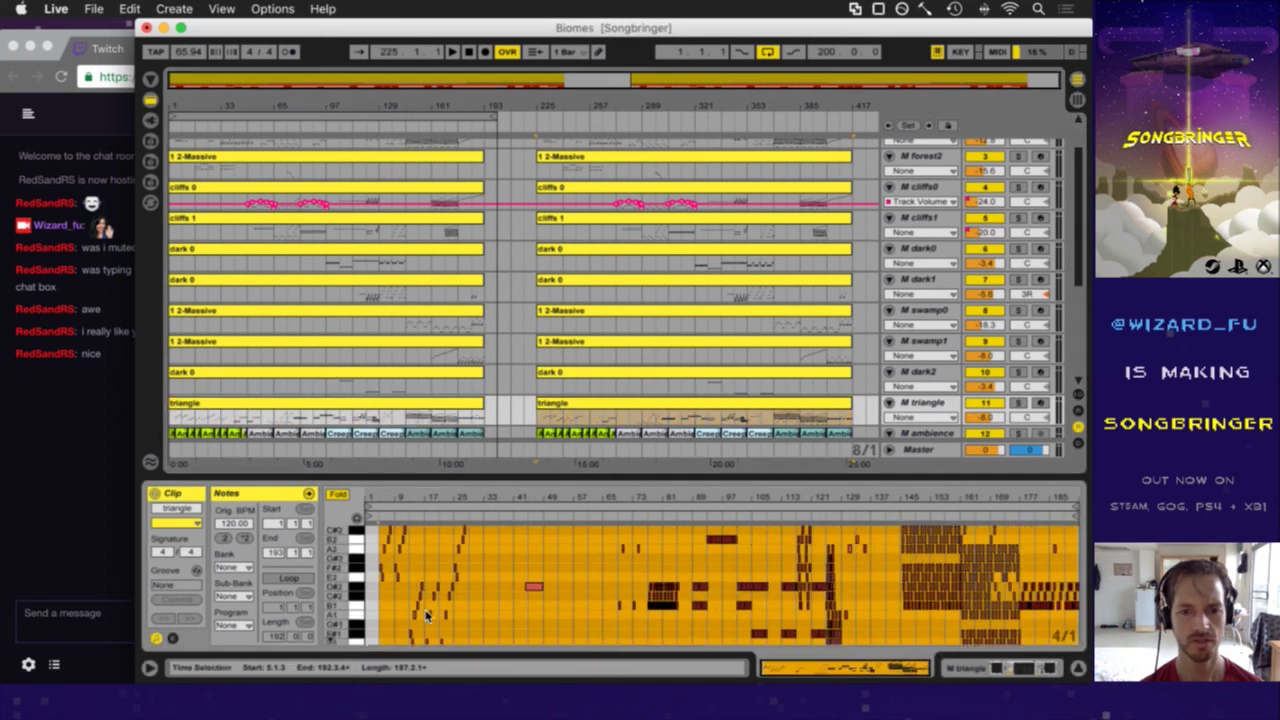
scroll(424, 558, down, 3)
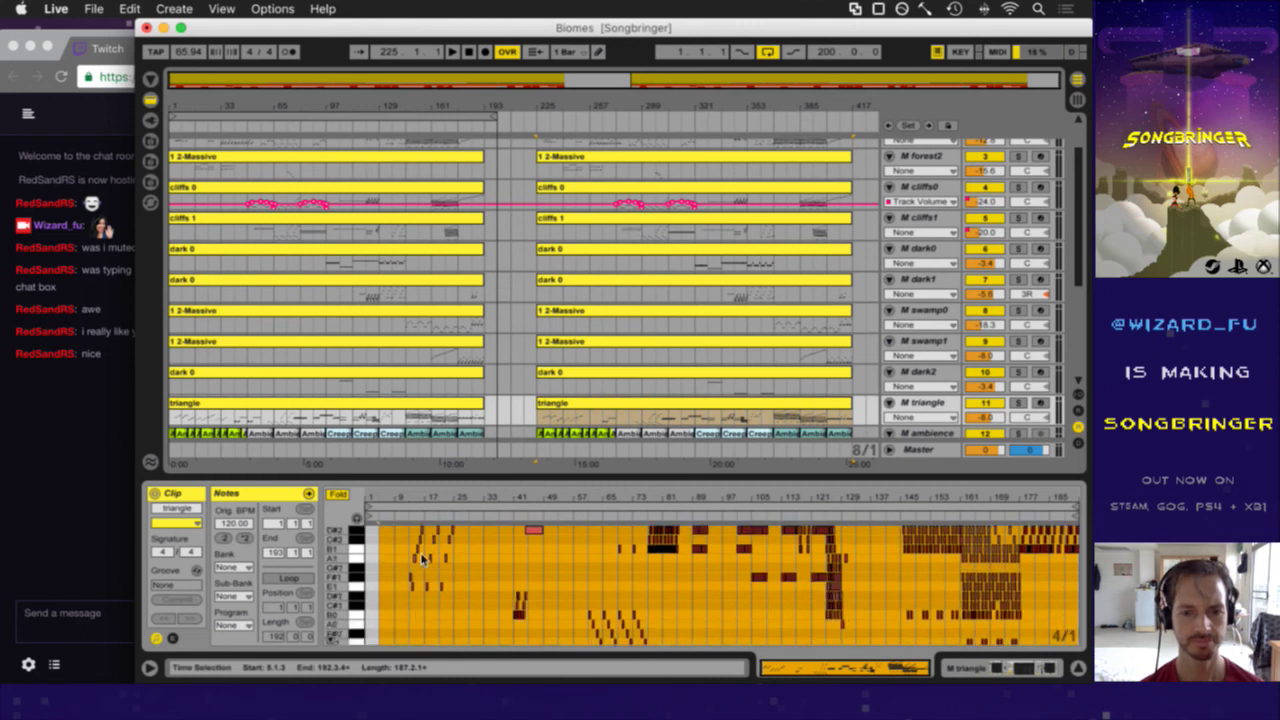
drag(407, 487, 408, 398)
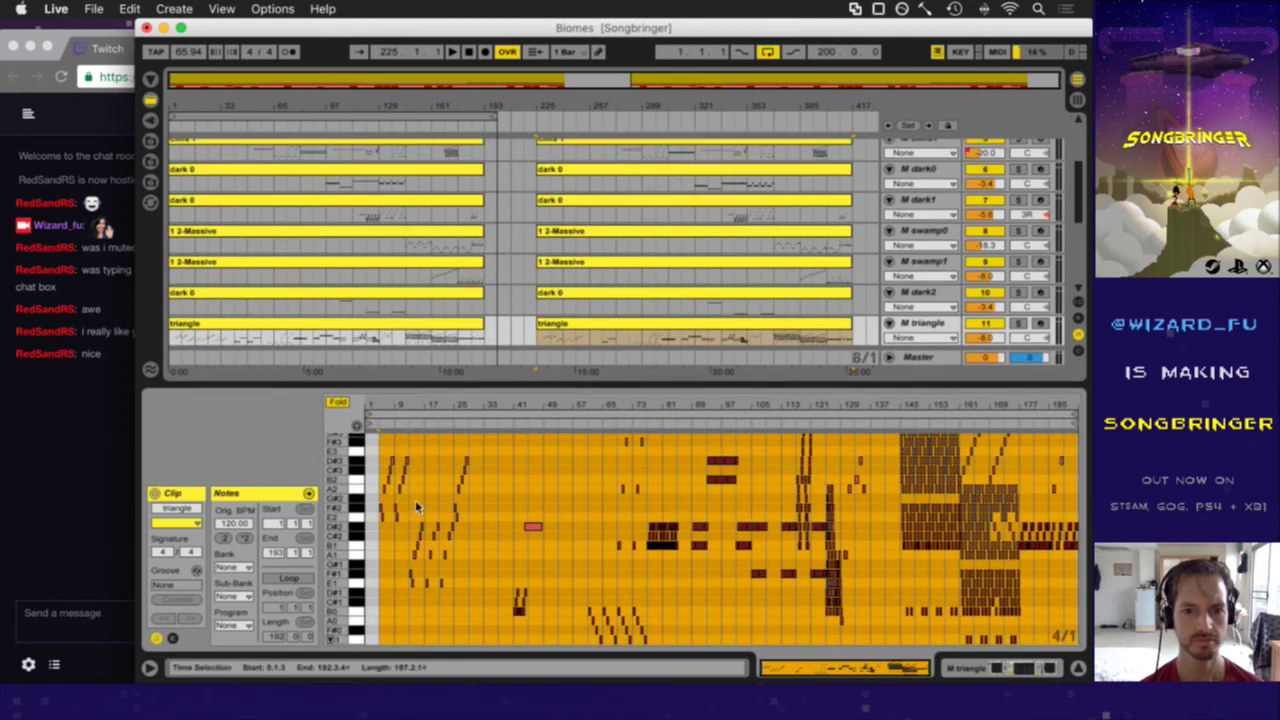
- In M triangle's soundtrack clip, copy the E1 to D#2 notes in bars 13 to 21 and paste them at bar 29
drag(410, 521, 441, 590)
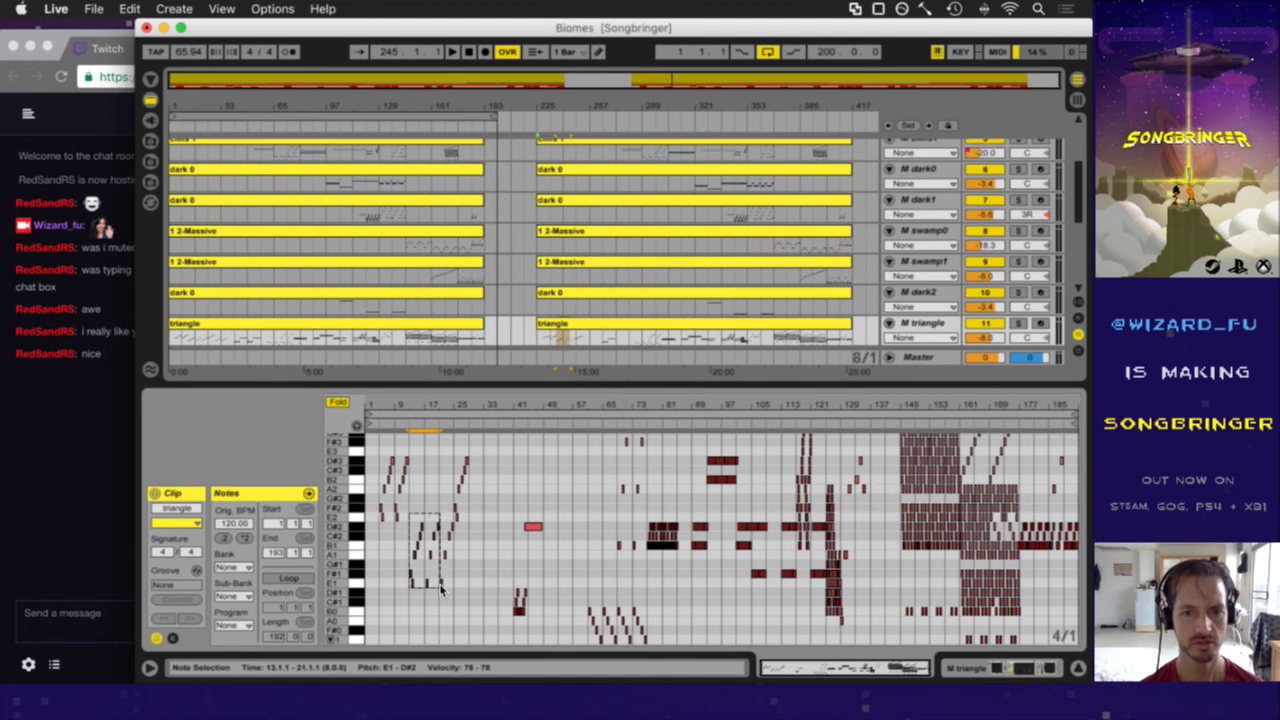
drag(441, 590, 441, 590)
drag(416, 401, 417, 402)
key(super+c)
click(535, 549)
key(super+v)
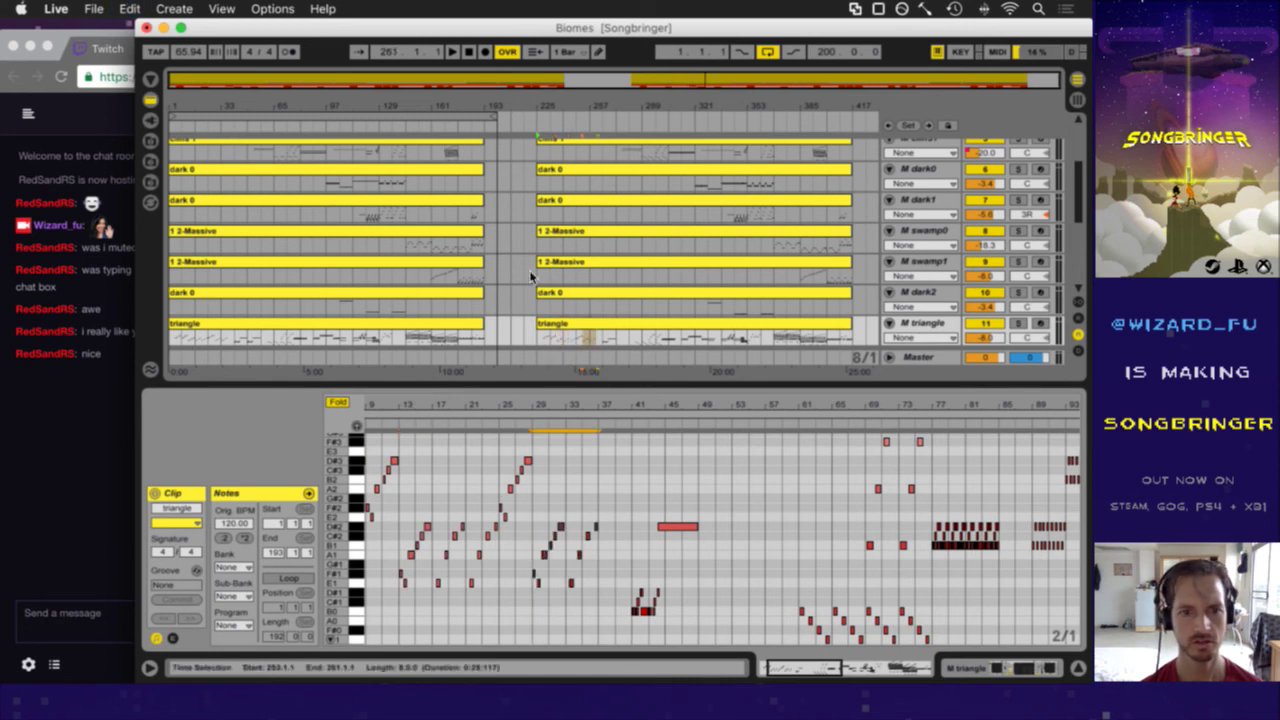
- Duplicate the B0 to D#2 notes that start at bar 41 in M triangle's soundtrack clip, placing the copy at bar 49
scroll(532, 276, down, 1)
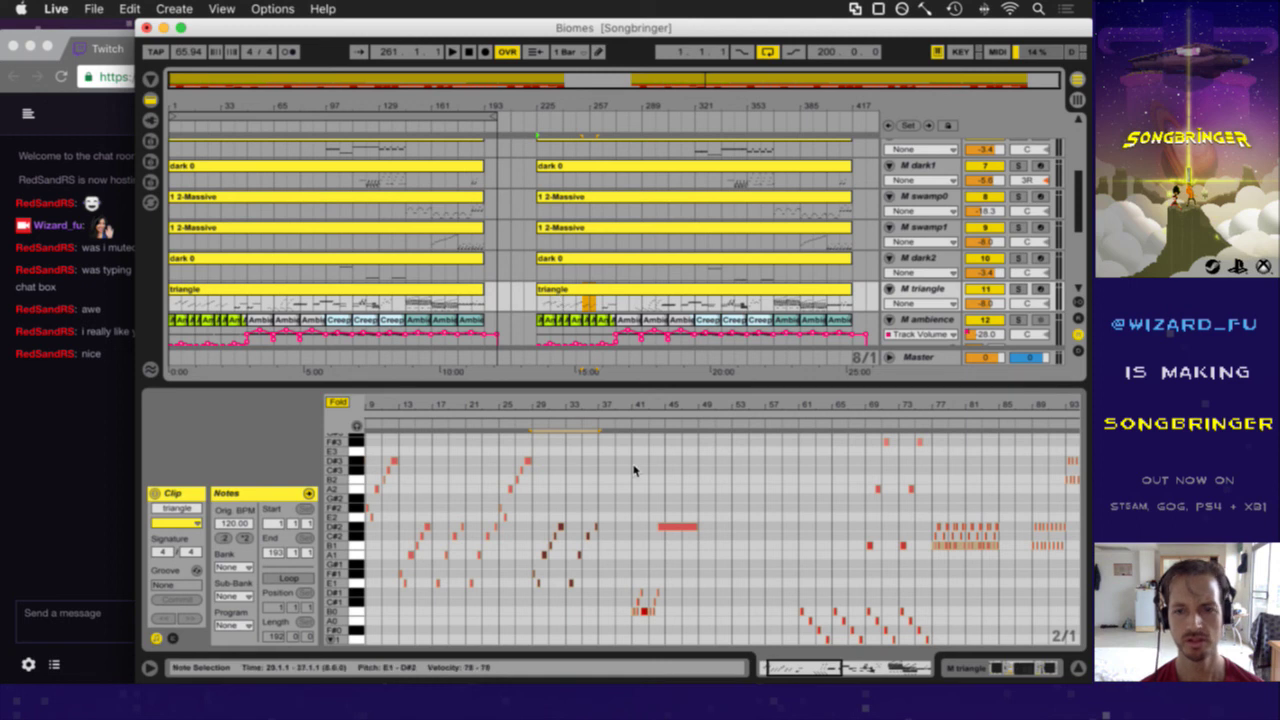
drag(632, 517, 712, 628)
key(super+d)
scroll(702, 604, up, 3)
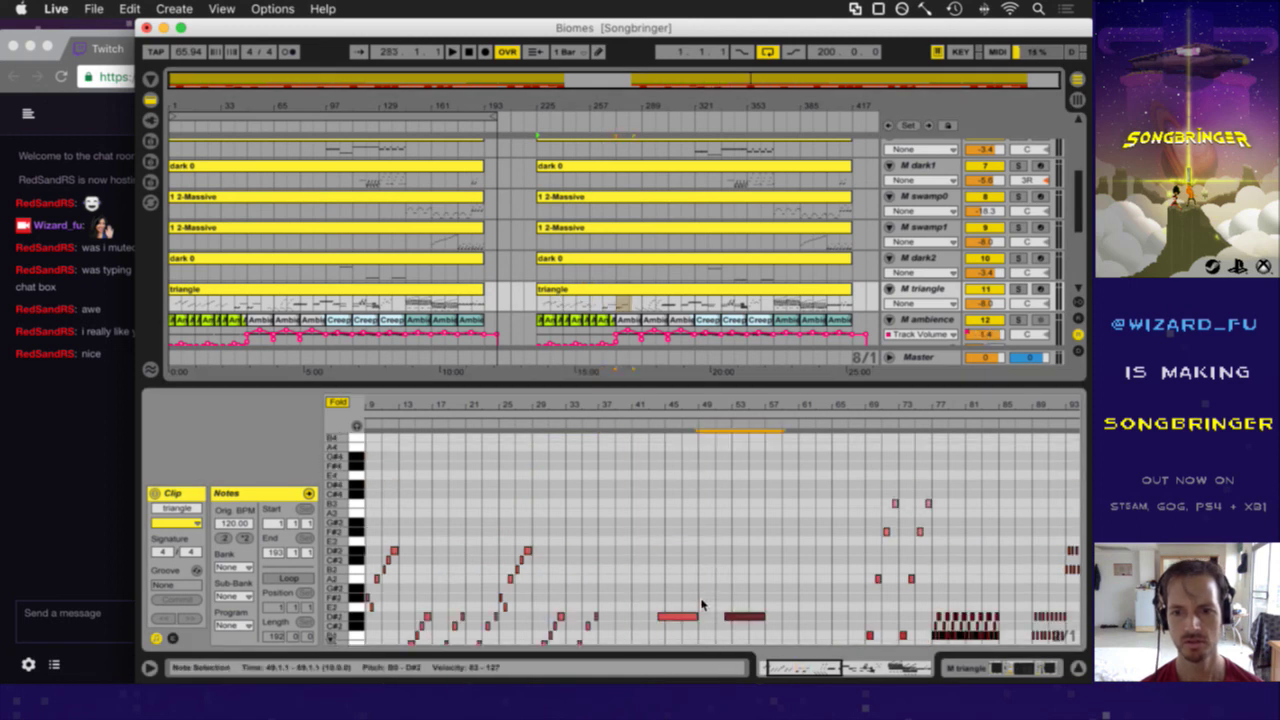
scroll(702, 604, down, 3)
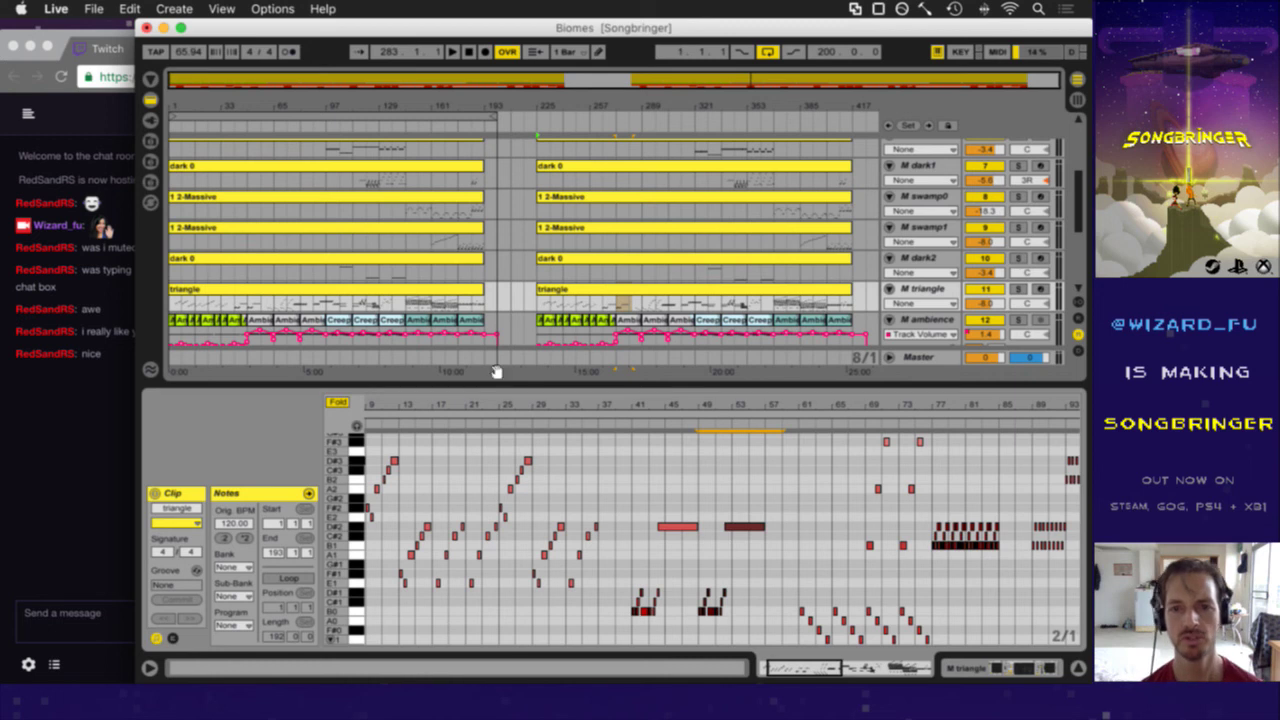
- Play the soundtrack section from bar 249 with the note editor reduced in height again, and save the set
click(577, 306)
key(space)
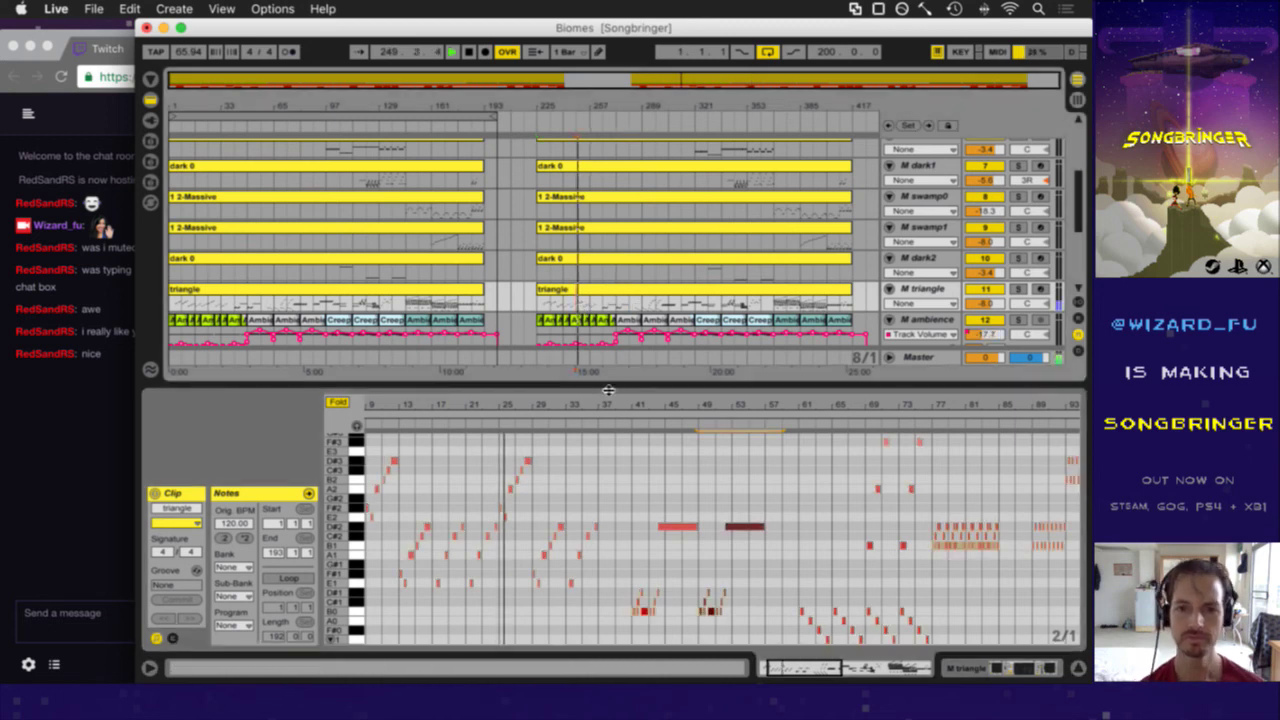
drag(608, 390, 609, 487)
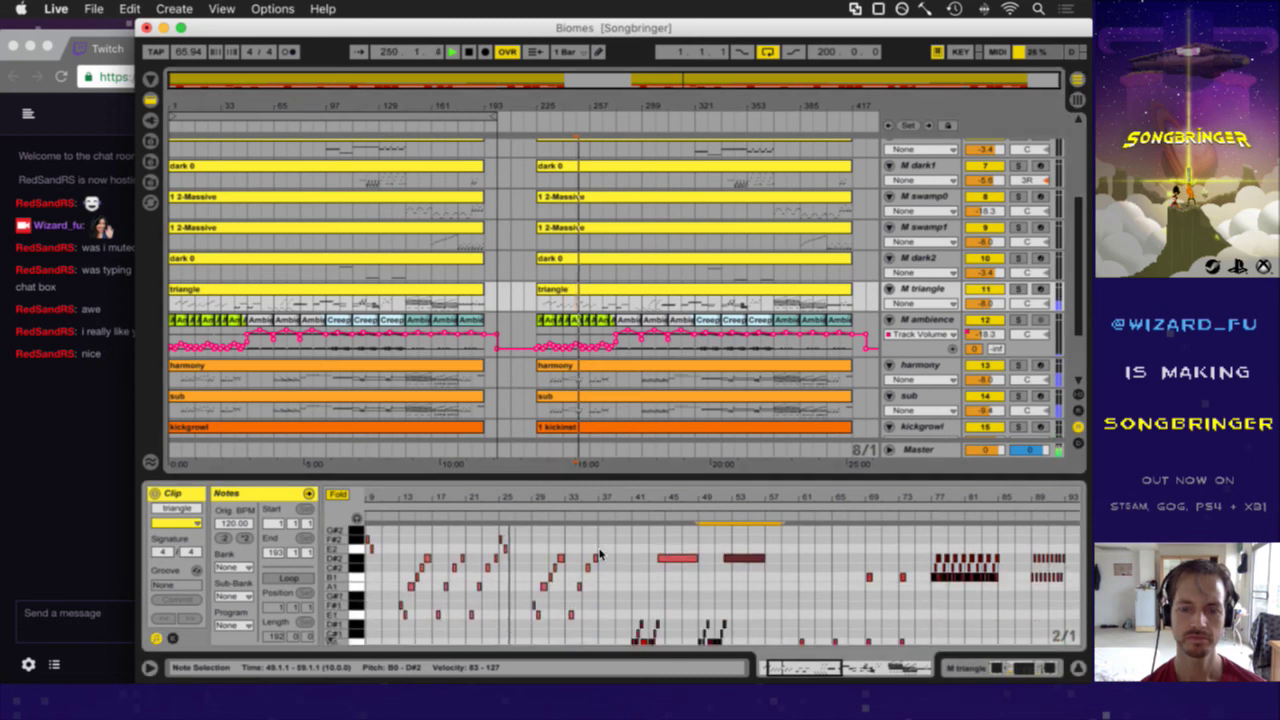
key(super+s)
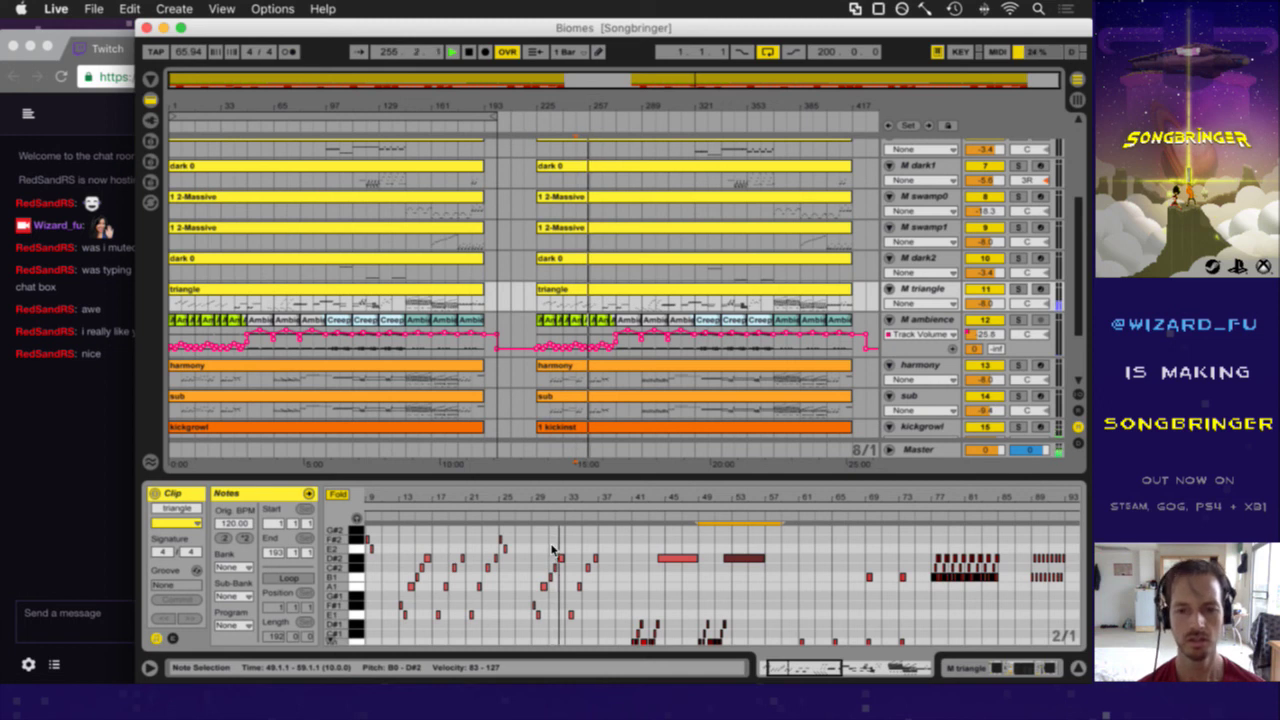
scroll(553, 548, down, 2)
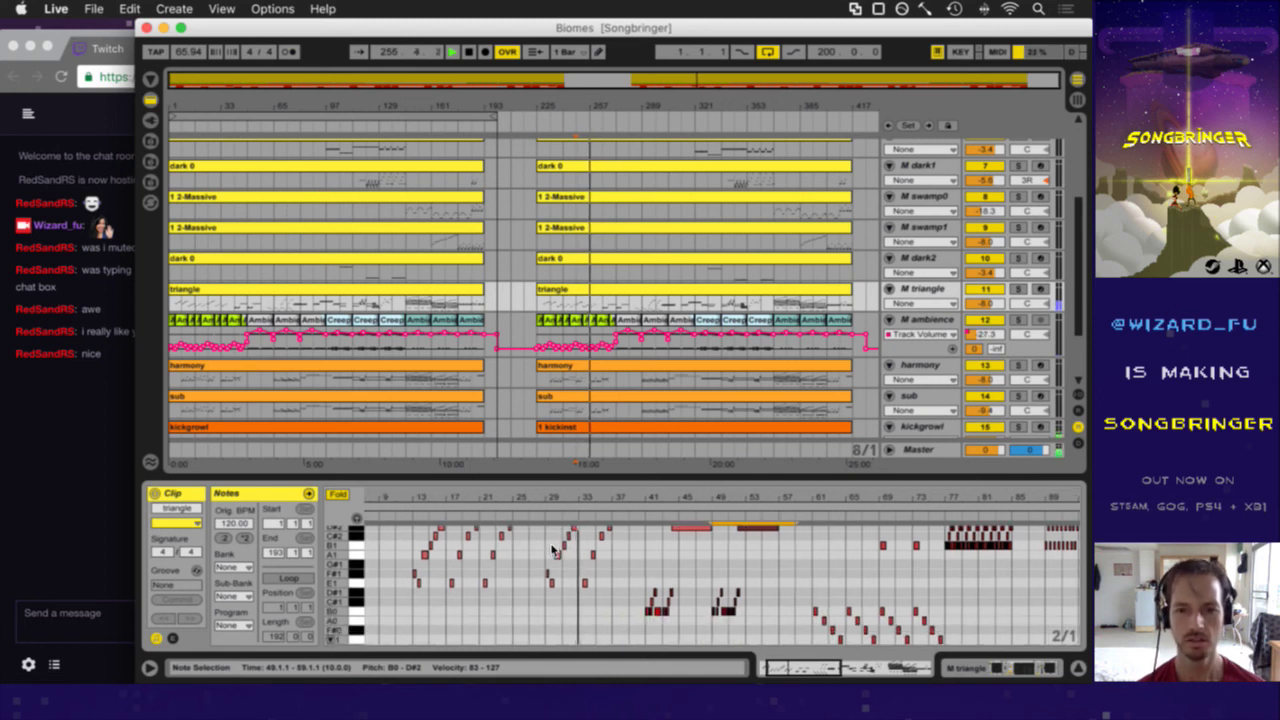
scroll(553, 548, right, 2)
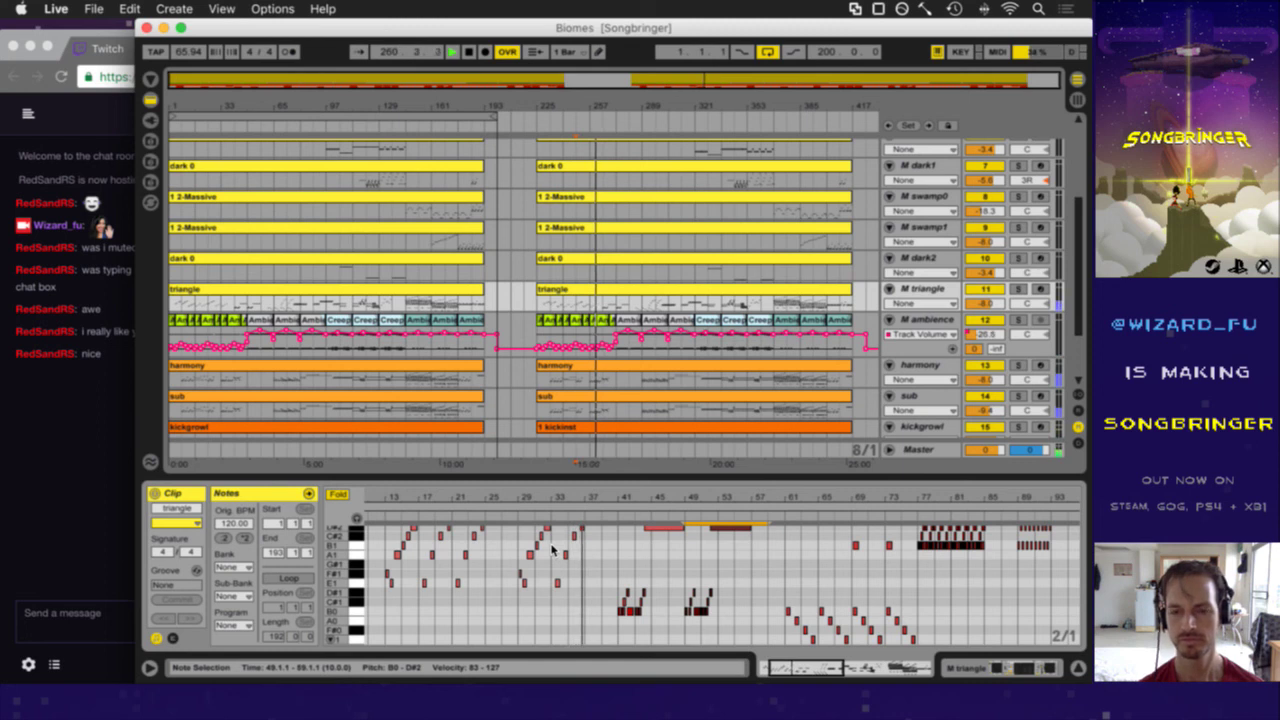
- Inspect the harmony and sub clips in the game and soundtrack sections to compare their notes
click(620, 400)
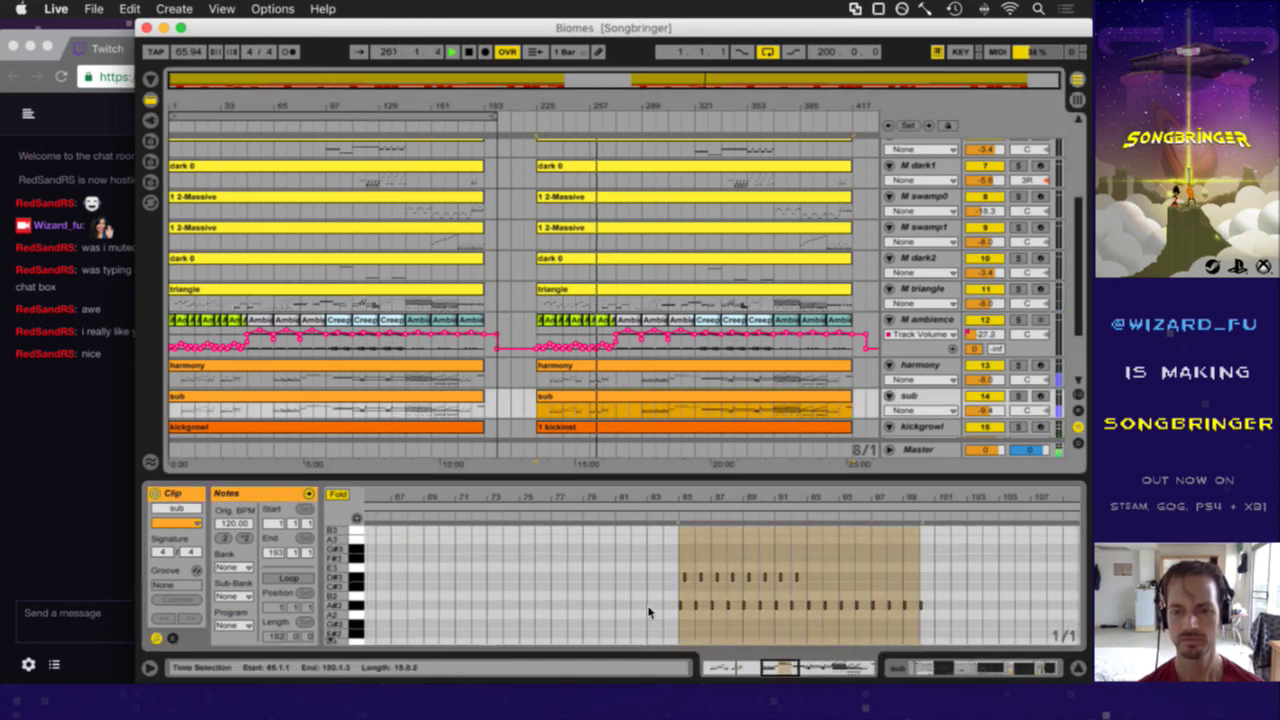
click(578, 367)
click(452, 372)
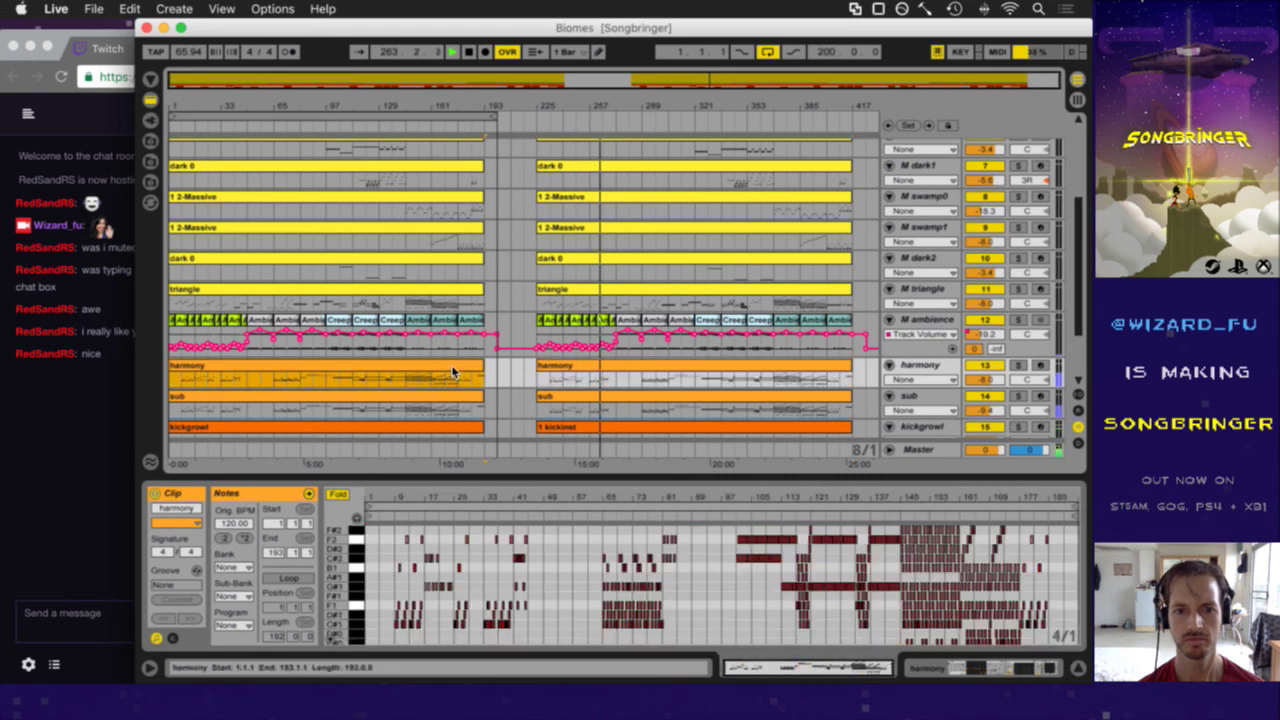
click(450, 408)
click(582, 396)
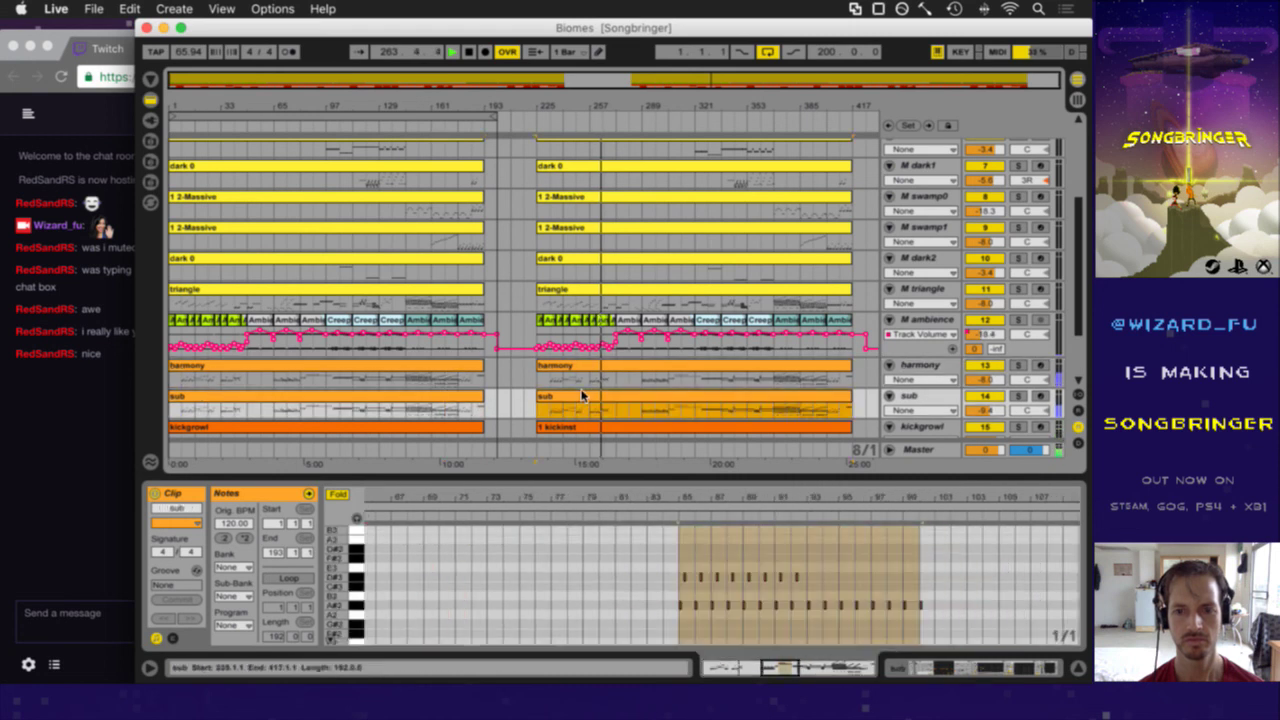
- In sub's soundtrack clip, copy the B0 to D#2 notes starting at bar 33 and paste them at bar 45
click(604, 612)
drag(600, 500, 600, 440)
scroll(518, 598, up, 3)
scroll(517, 598, down, 3)
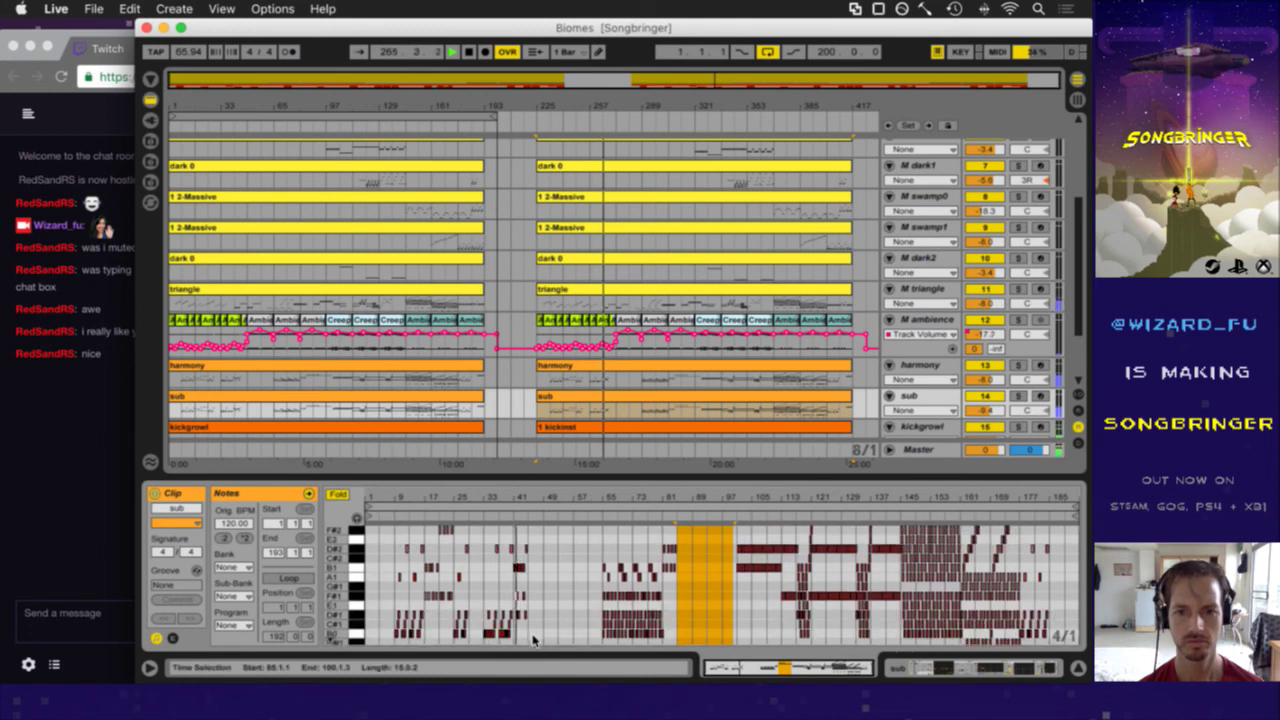
drag(537, 641, 482, 540)
key(super+c)
click(539, 590)
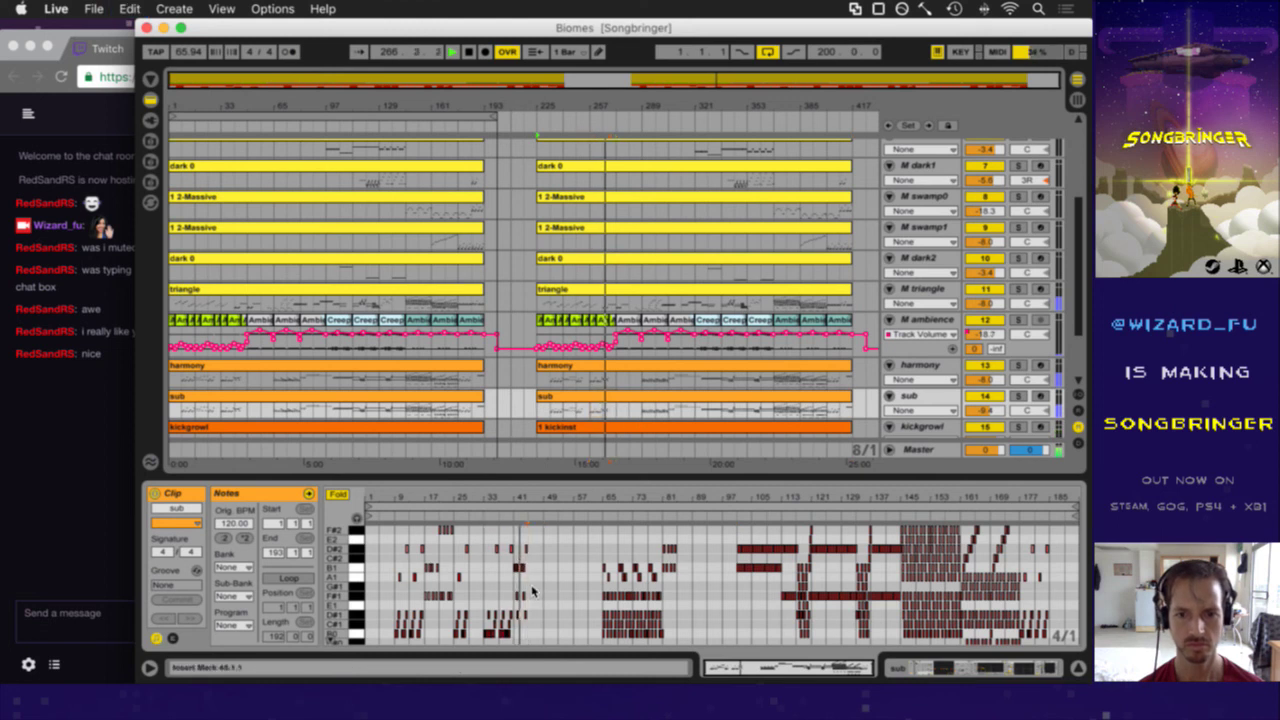
key(super+v)
scroll(543, 603, down, 4)
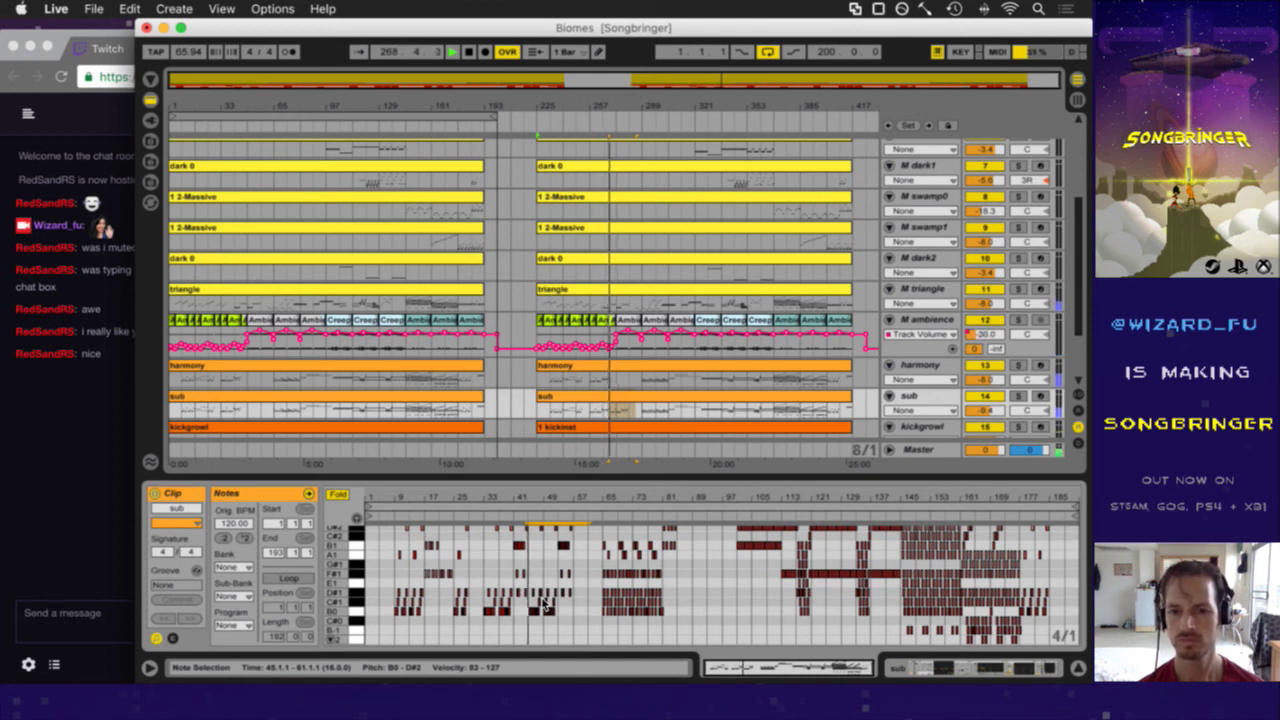
- In sub's game clip, copy the C#1 to F2 notes starting at bar 33, paste them at bar 45, and save the set
click(916, 451)
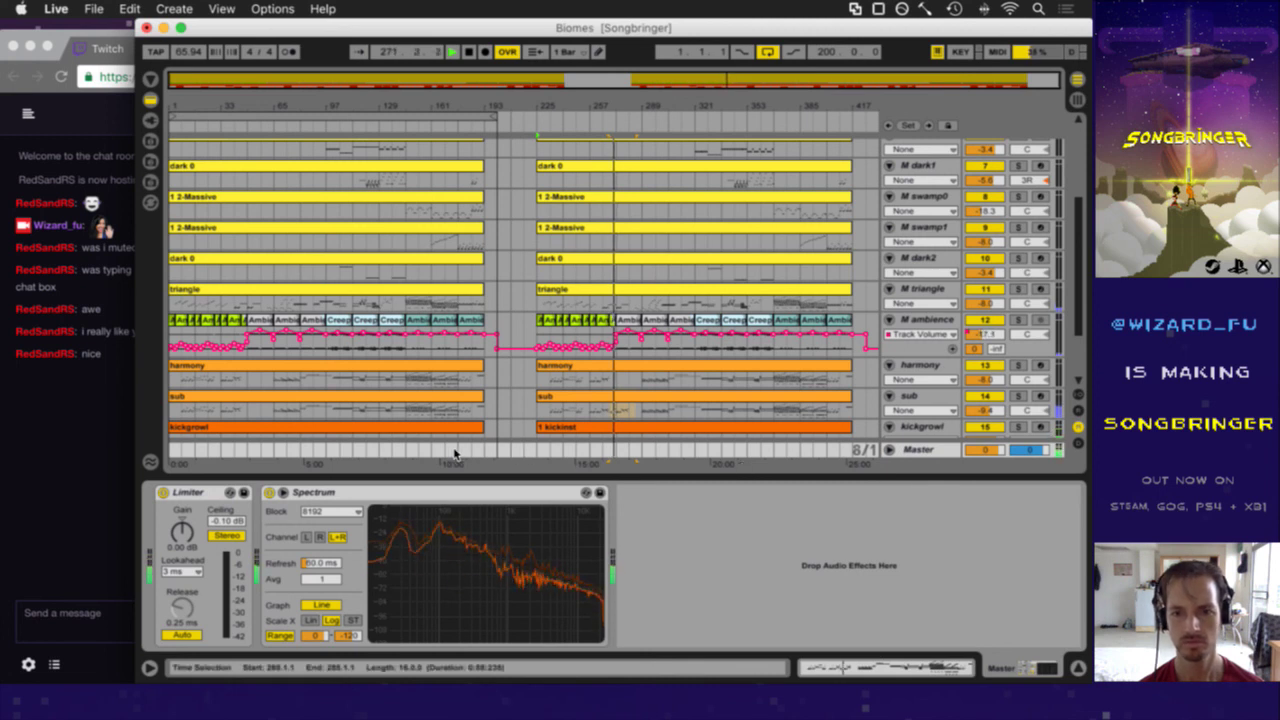
click(312, 403)
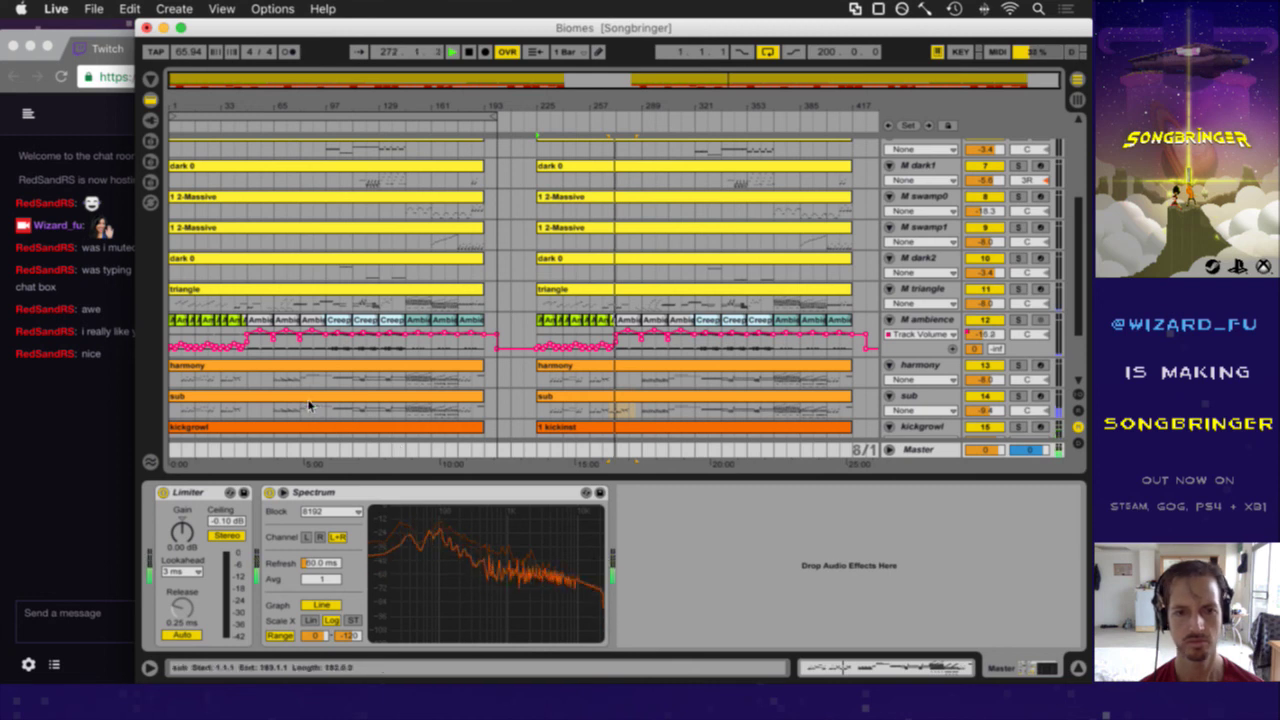
click(303, 404)
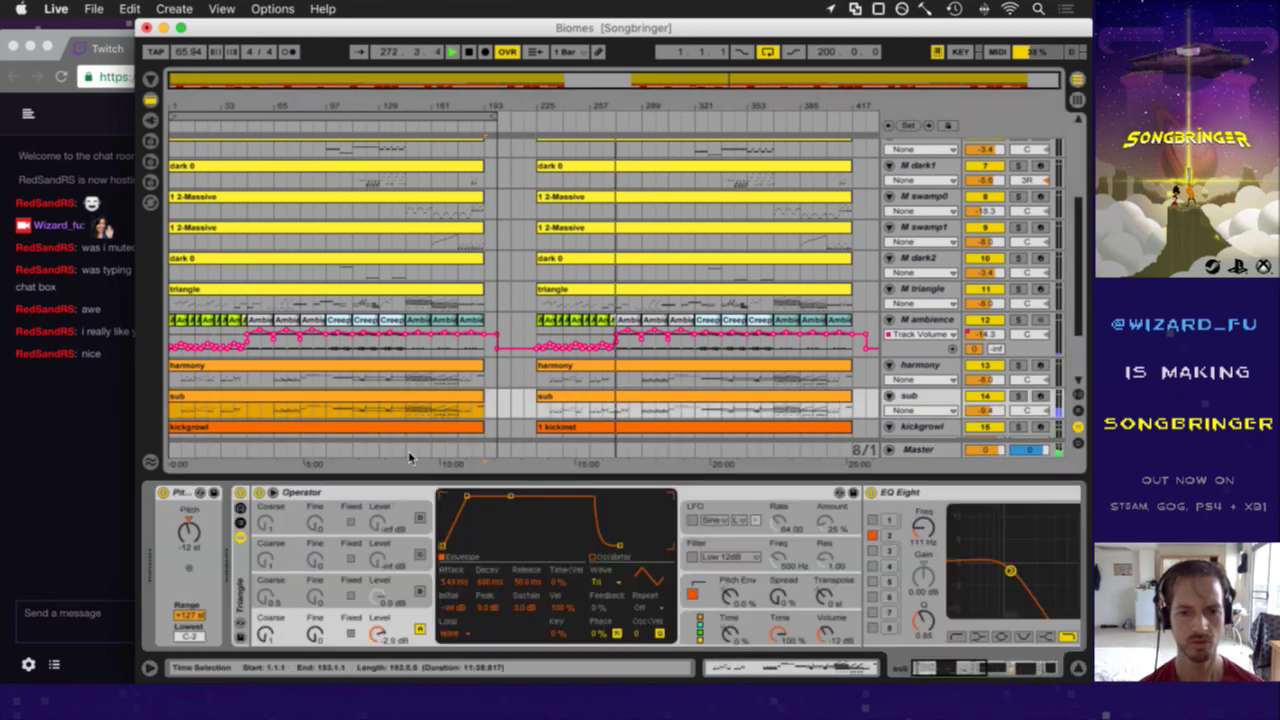
key(shift+Tab)
drag(538, 535, 482, 632)
key(super+c)
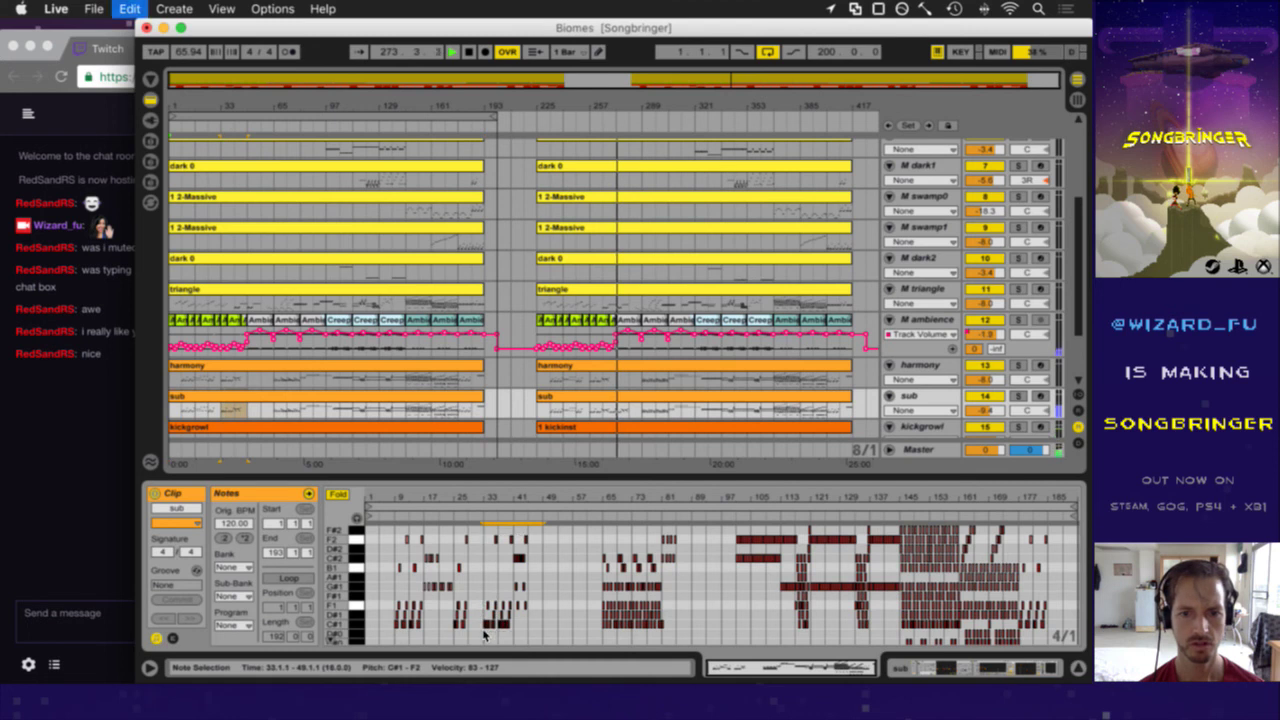
click(532, 612)
key(super+v)
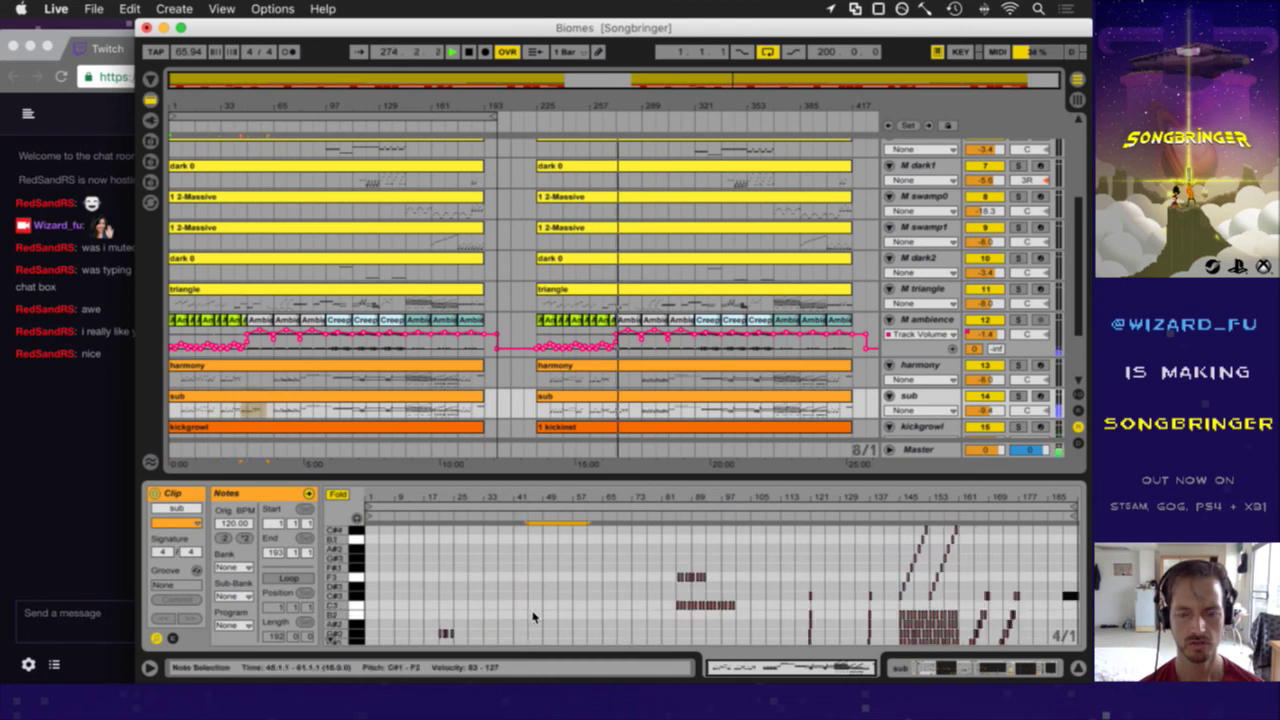
scroll(533, 617, down, 3)
key(super+s)
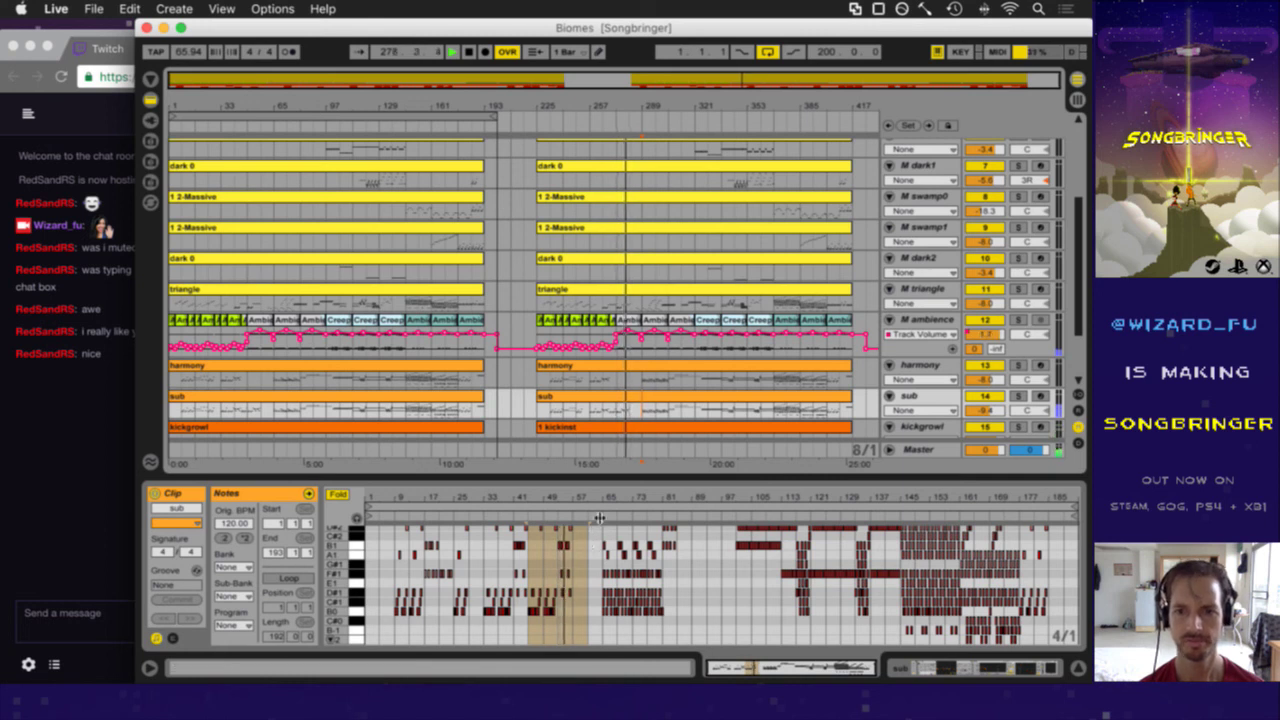
drag(605, 500, 648, 630)
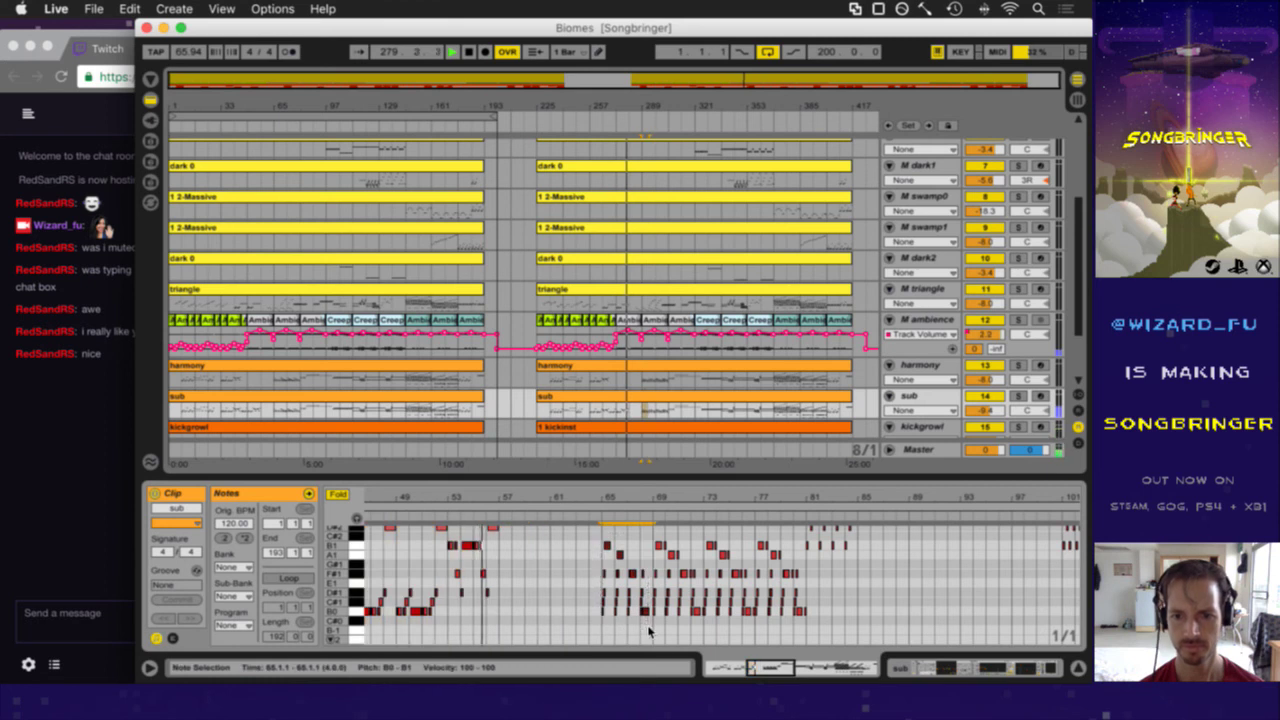
click(551, 588)
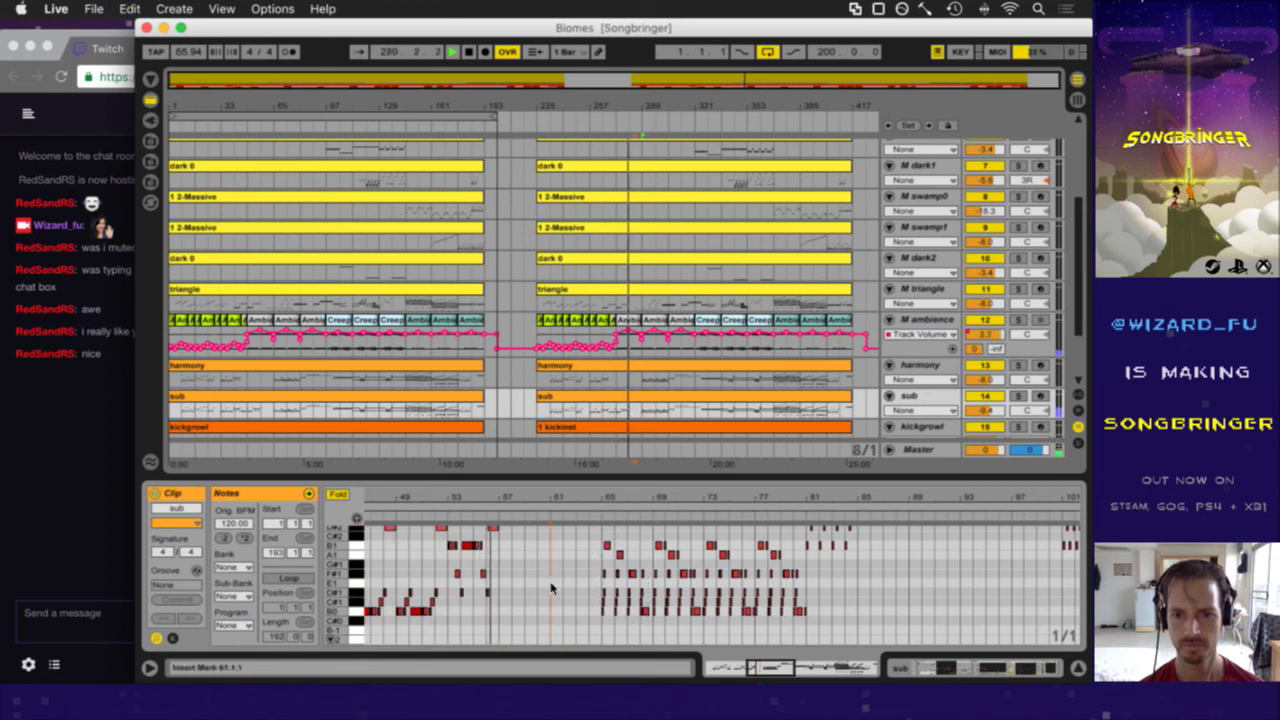
key(super+v)
scroll(551, 588, down, 5)
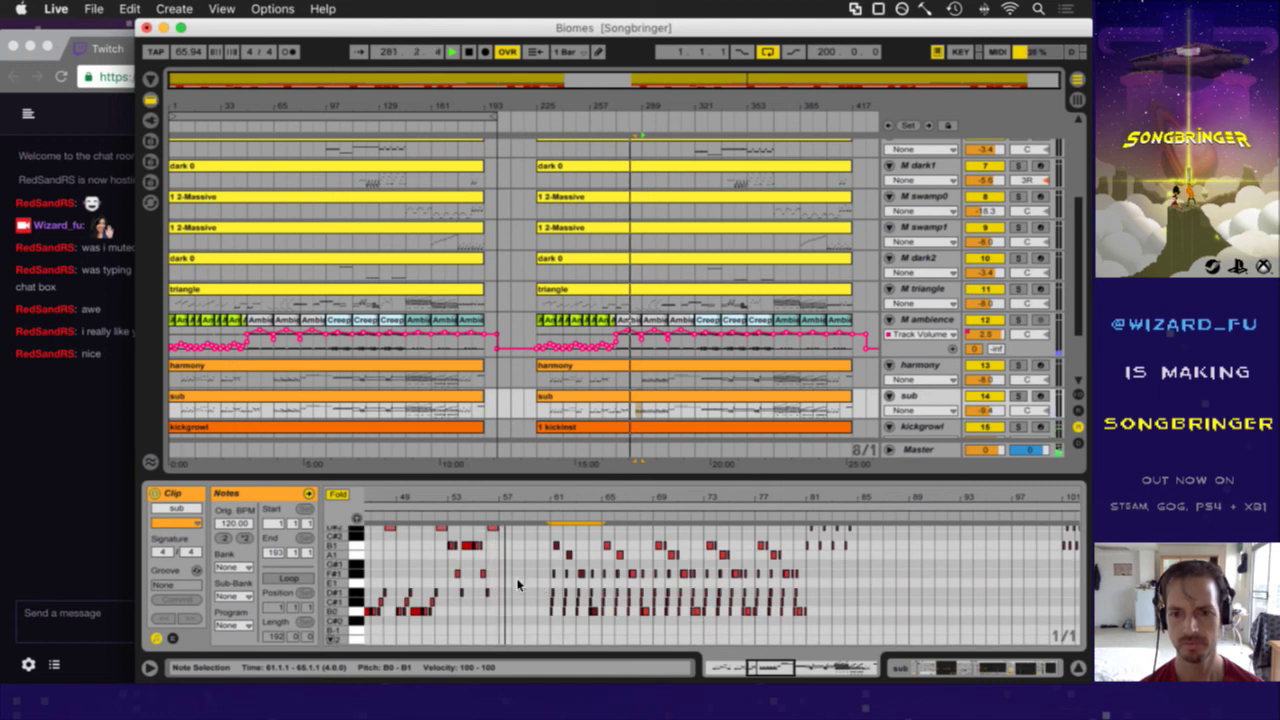
key(Delete)
- In sub's soundtrack clip, copy the B0 to B1 notes from bars 65 to 73 to bar 57 and play from there
drag(594, 538, 701, 629)
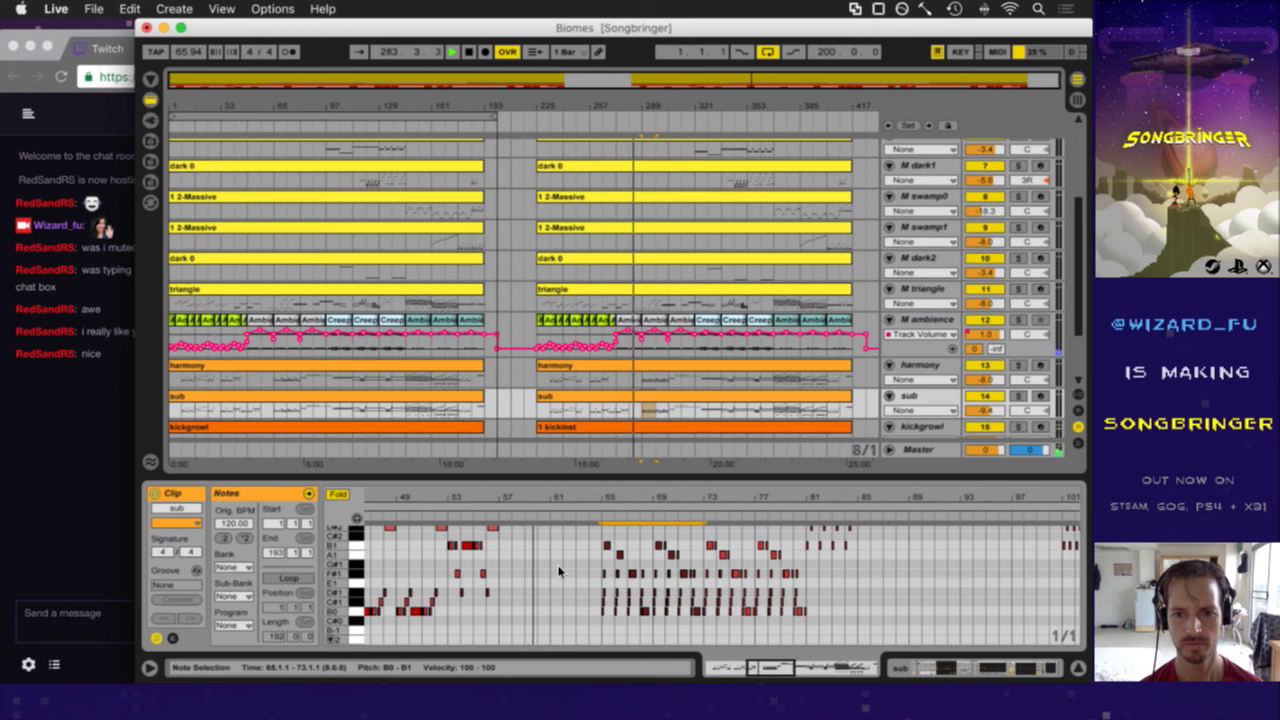
click(508, 577)
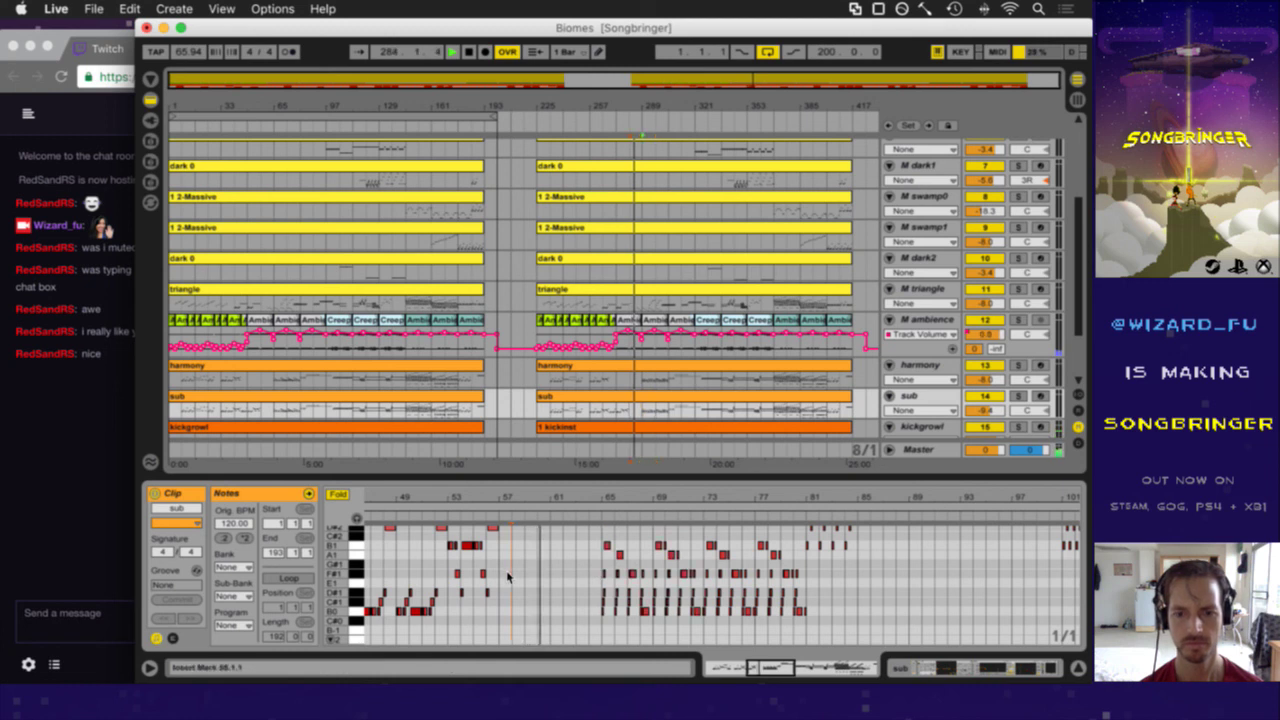
key(super+v)
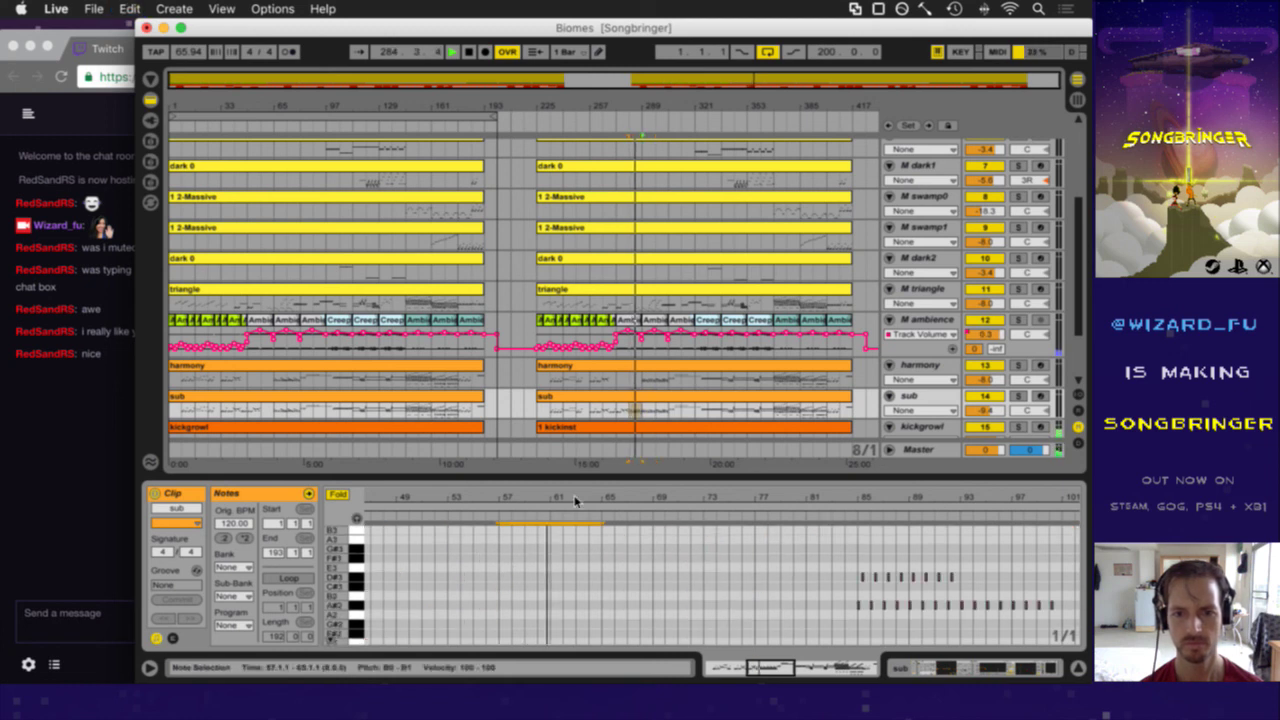
click(630, 411)
click(631, 414)
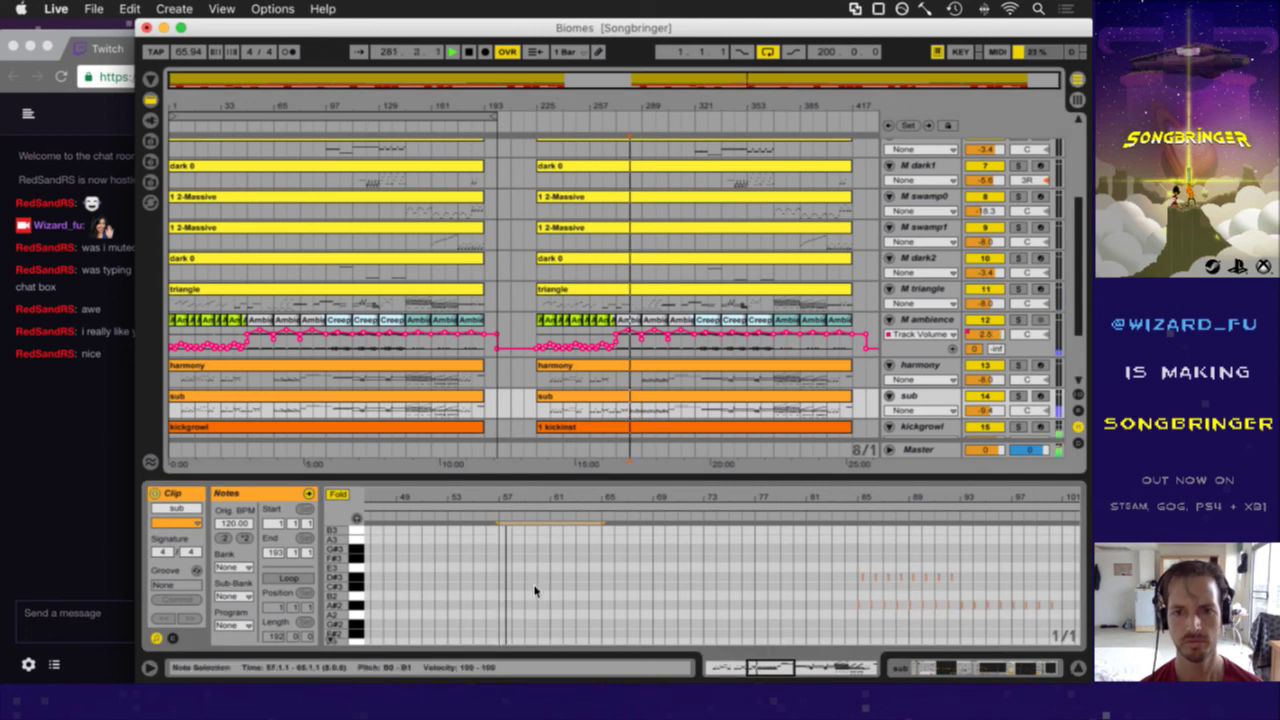
- In sub's game clip, copy the C#1 to C#2 notes from bars 65 to 73 and paste them at bar 57
click(282, 410)
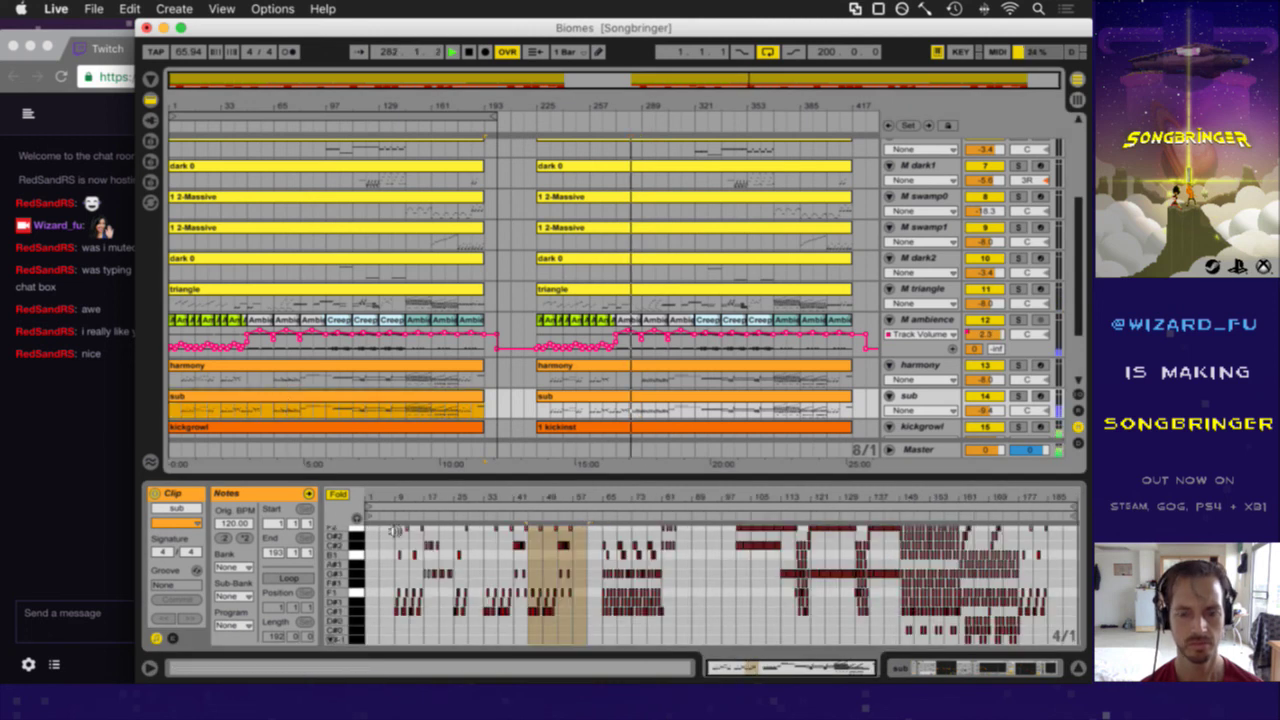
drag(608, 504, 659, 641)
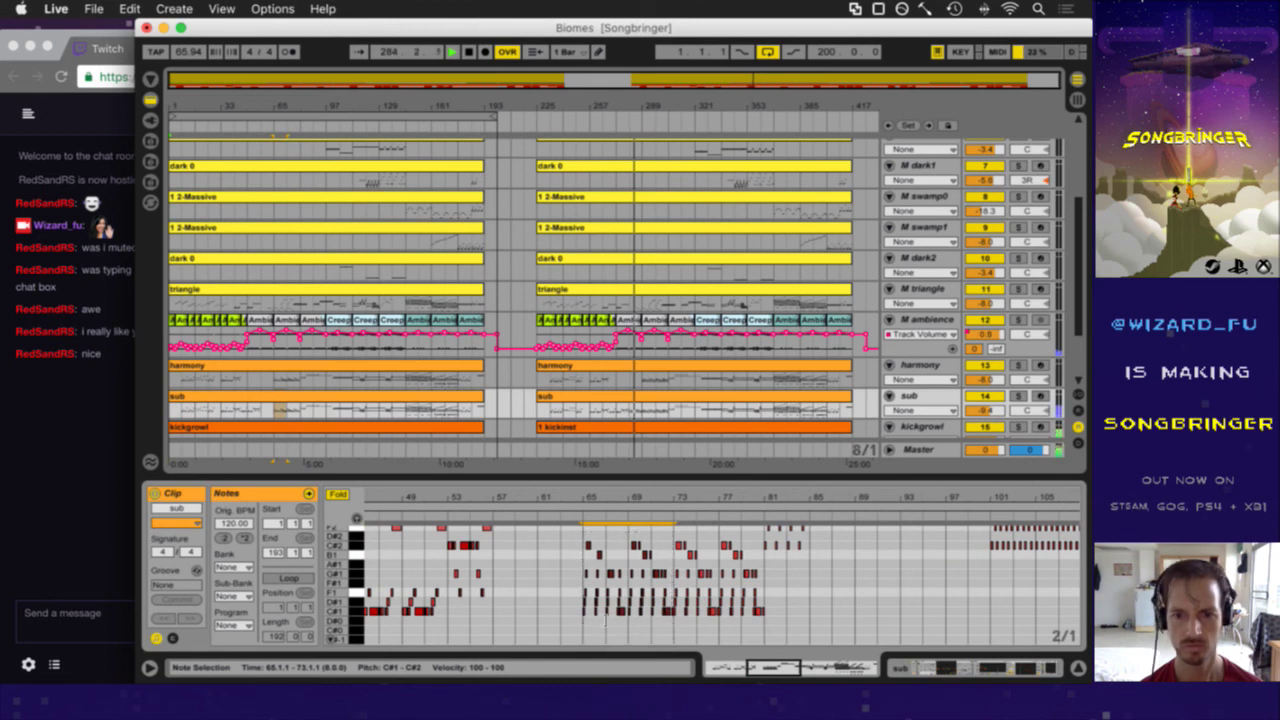
click(496, 566)
key(super+v)
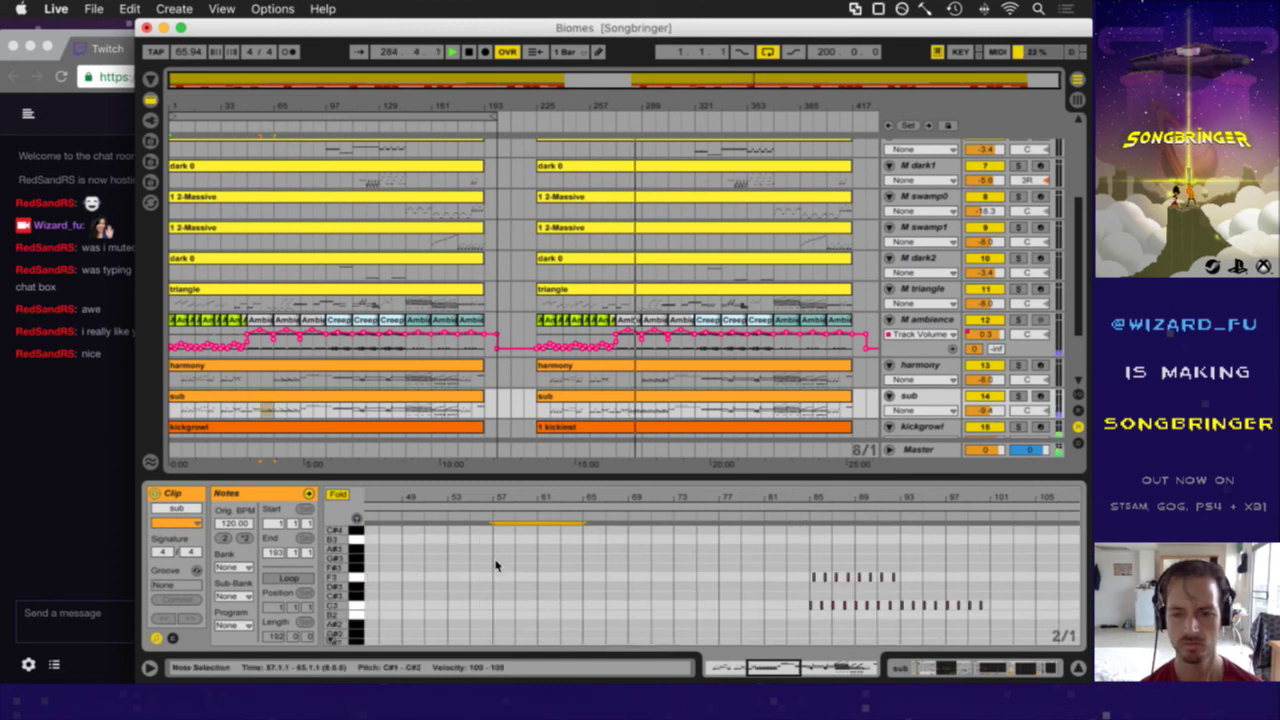
scroll(498, 565, down, 5)
click(524, 551)
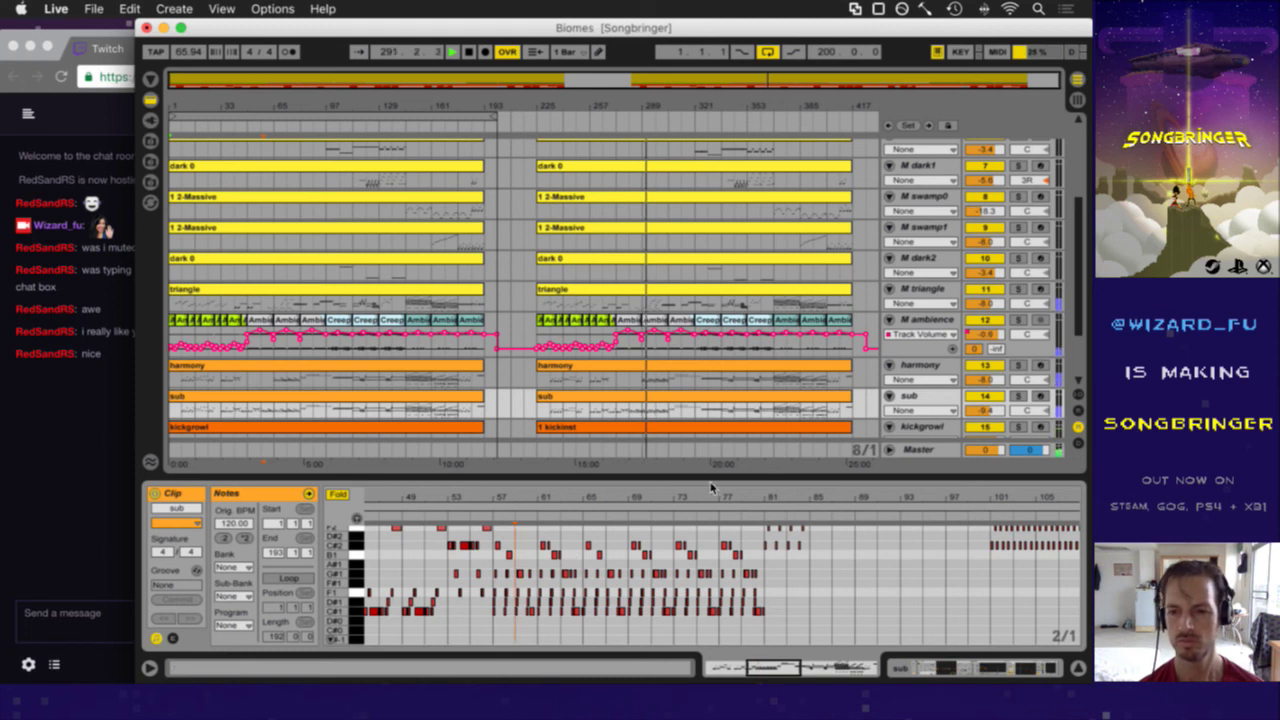
- Play the soundtrack section from bar 401 with harmony and sub soloed, and reduce the solo to sub alone
key(space)
click(826, 414)
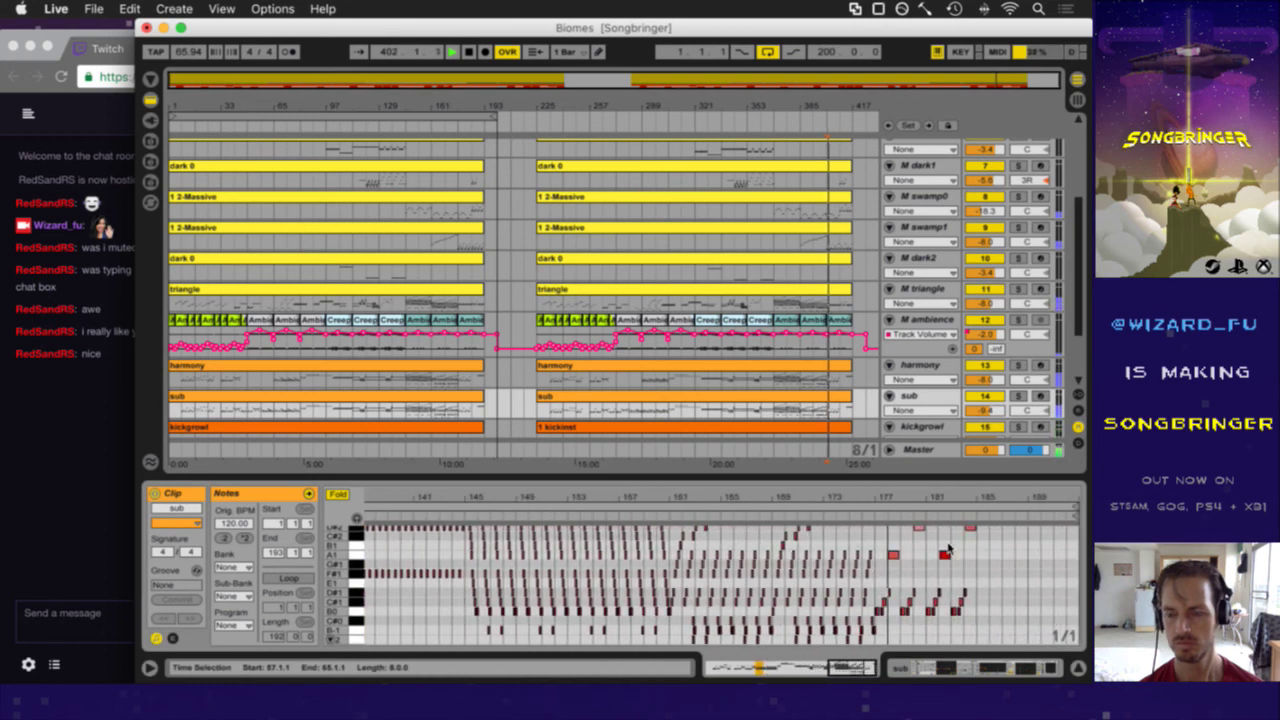
scroll(943, 546, up, 6)
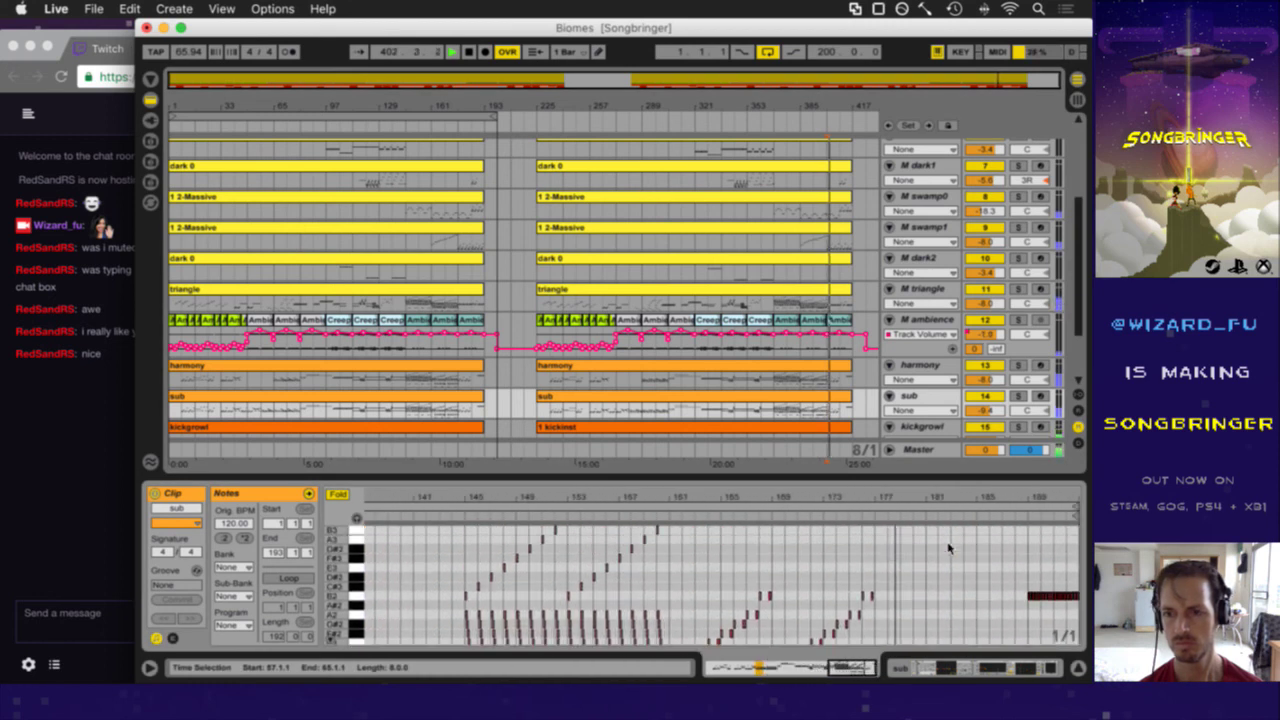
click(1020, 396)
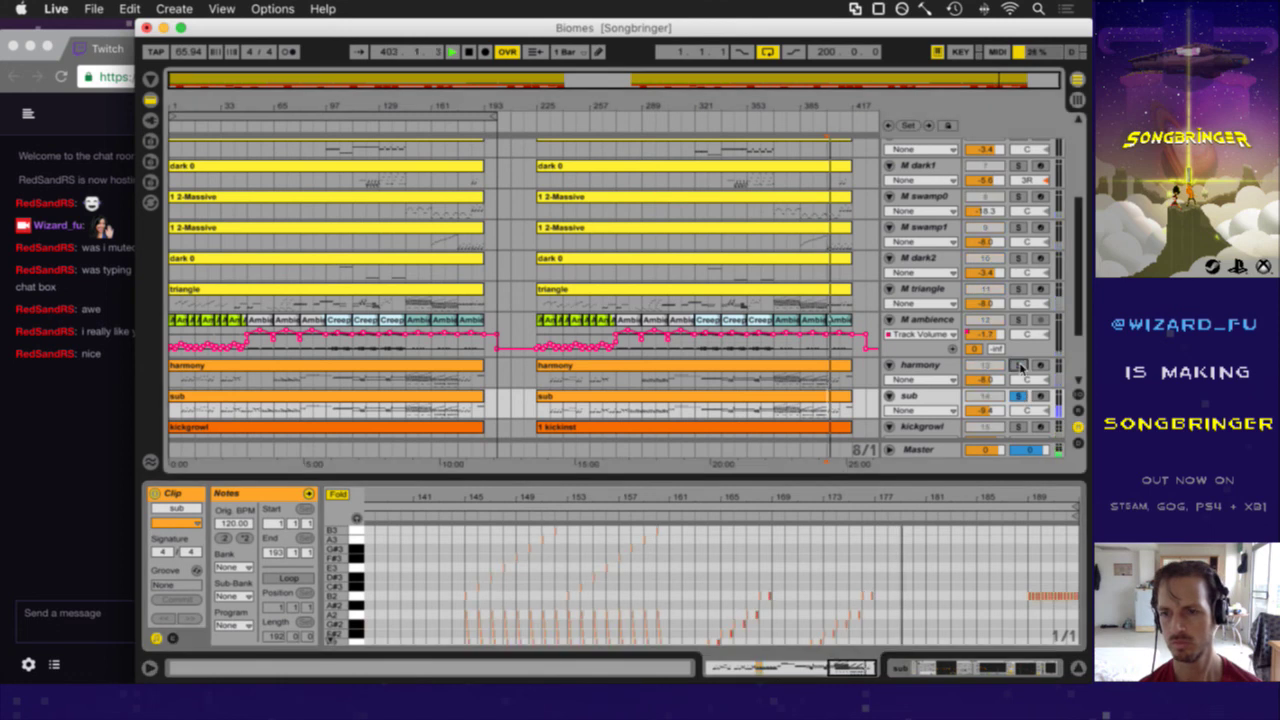
drag(842, 110, 838, 108)
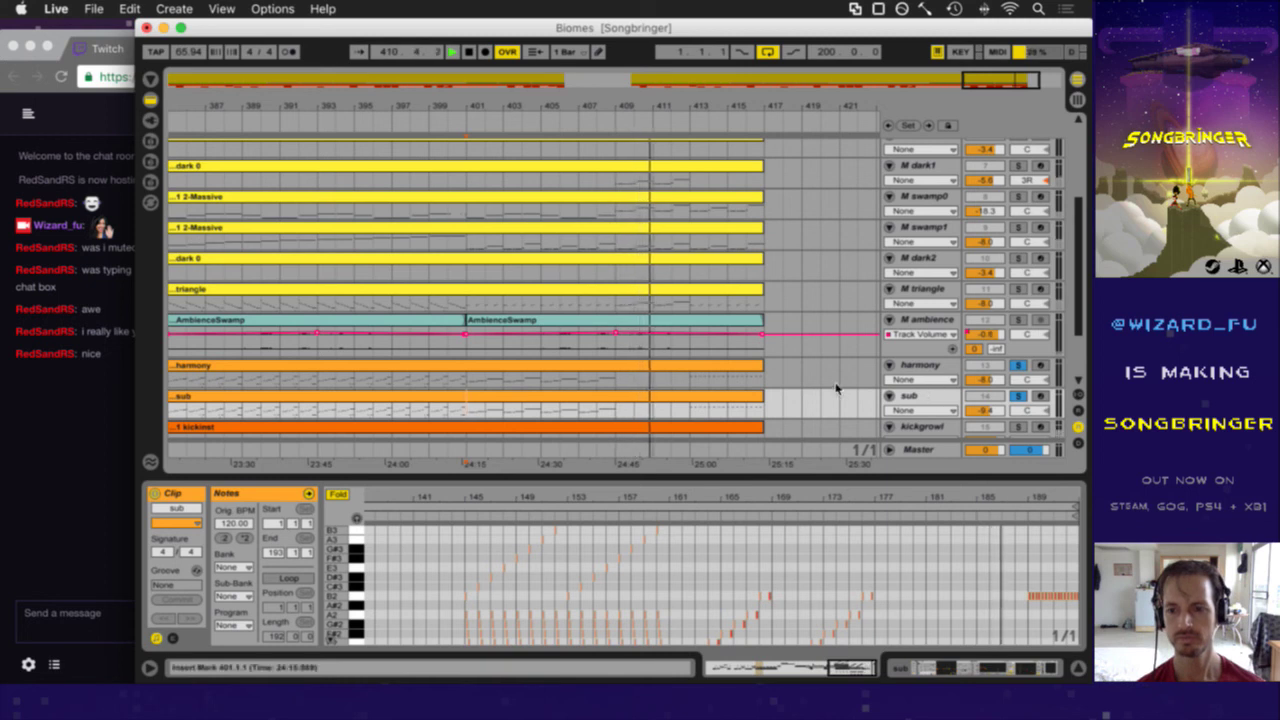
scroll(936, 599, down, 5)
scroll(935, 598, up, 3)
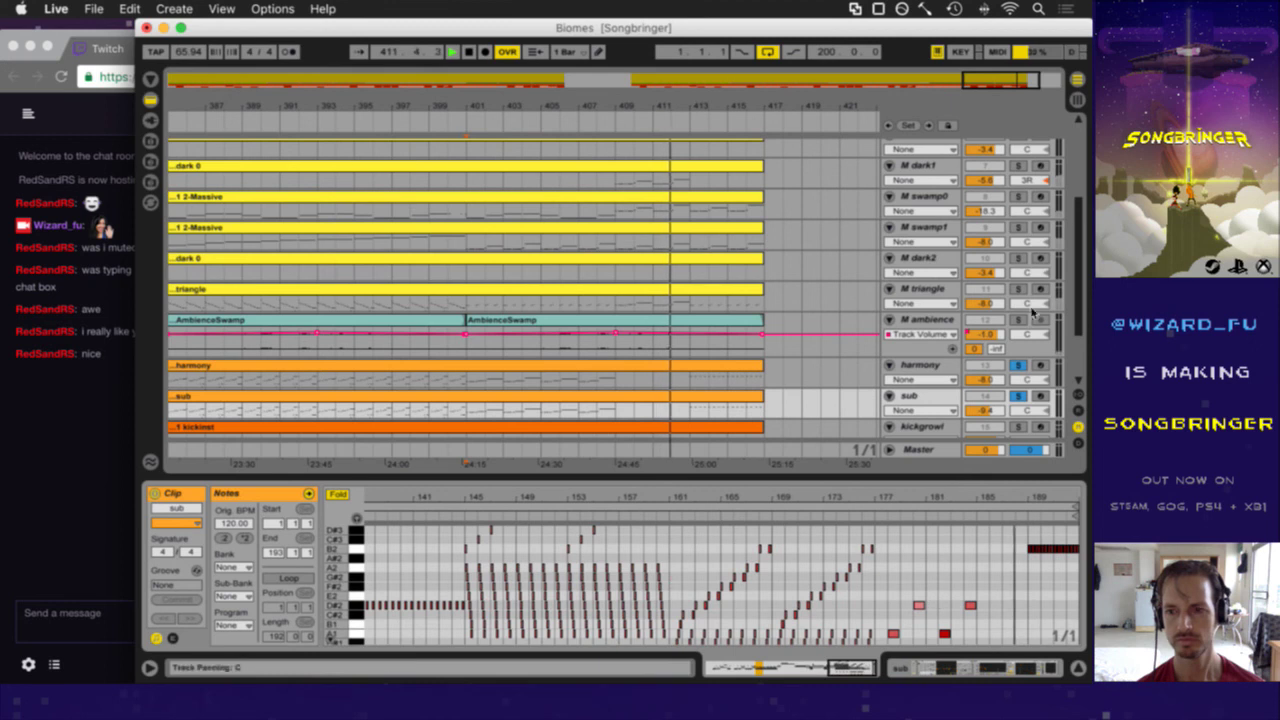
click(1018, 396)
click(1018, 396)
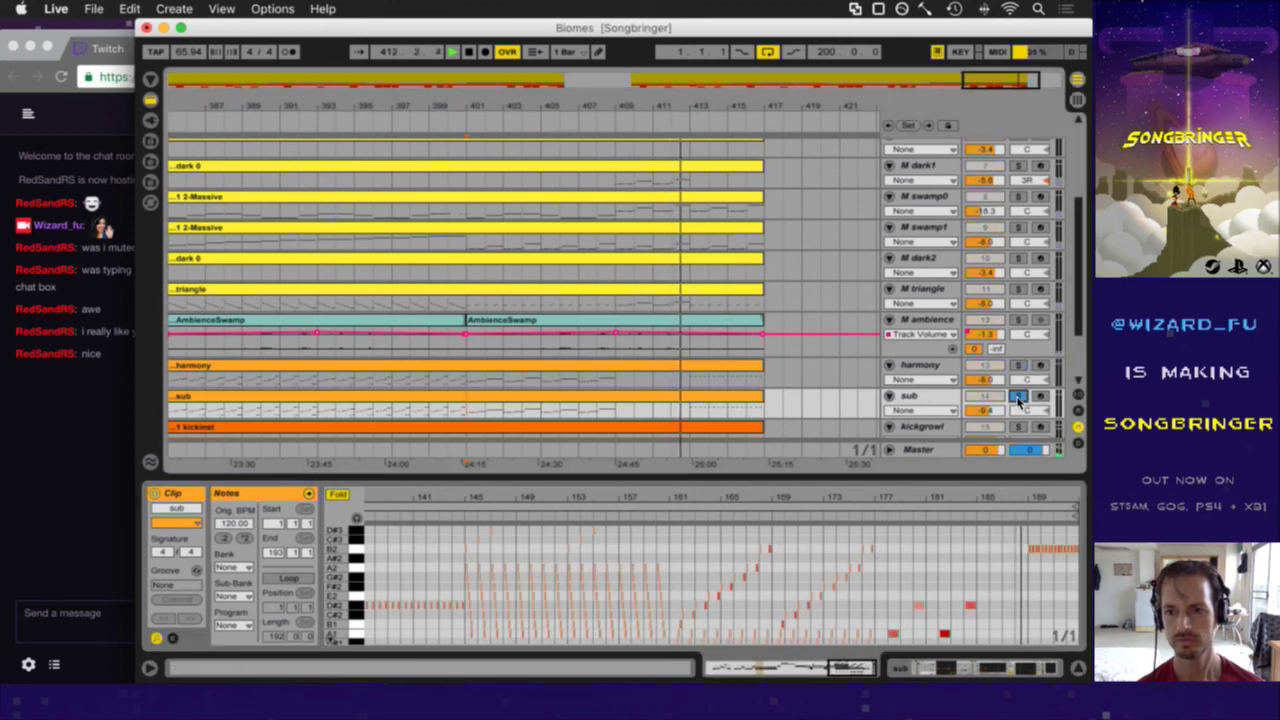
- Stop playback and lower the B2 notes starting at bar 189 in sub's soundtrack clip to C#2
click(1018, 543)
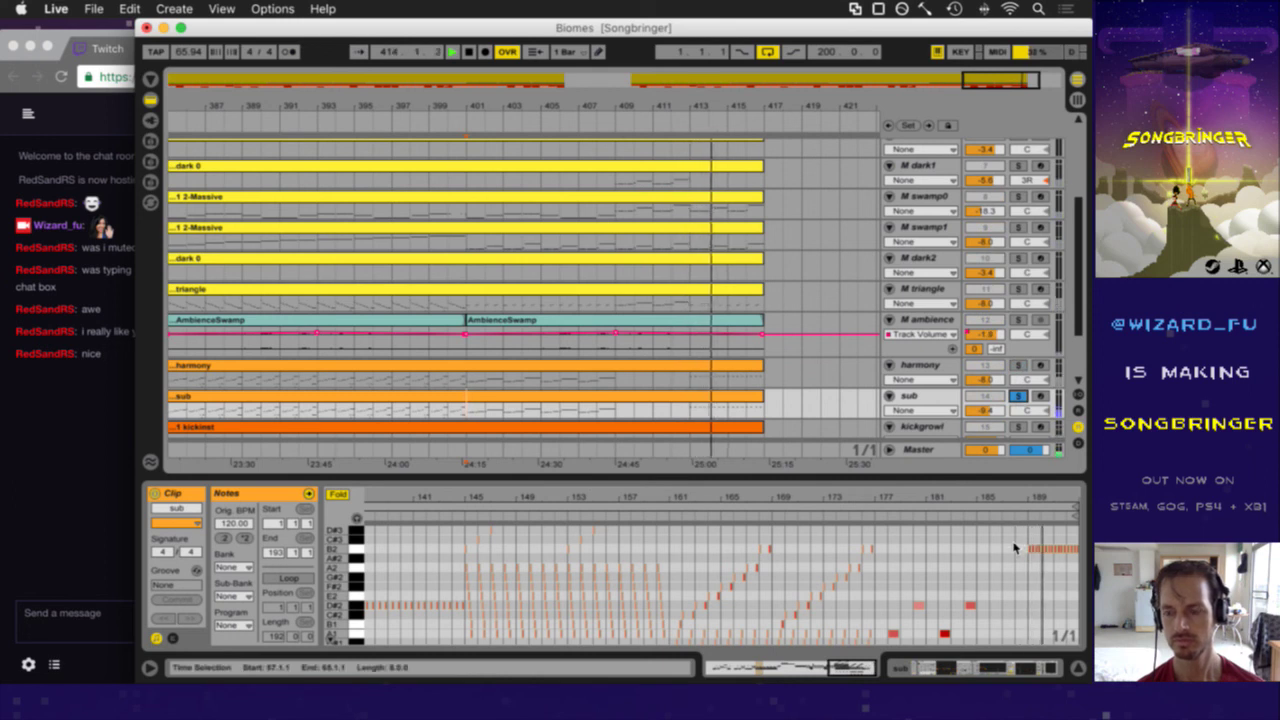
drag(1005, 546, 1083, 566)
drag(1050, 498, 1051, 504)
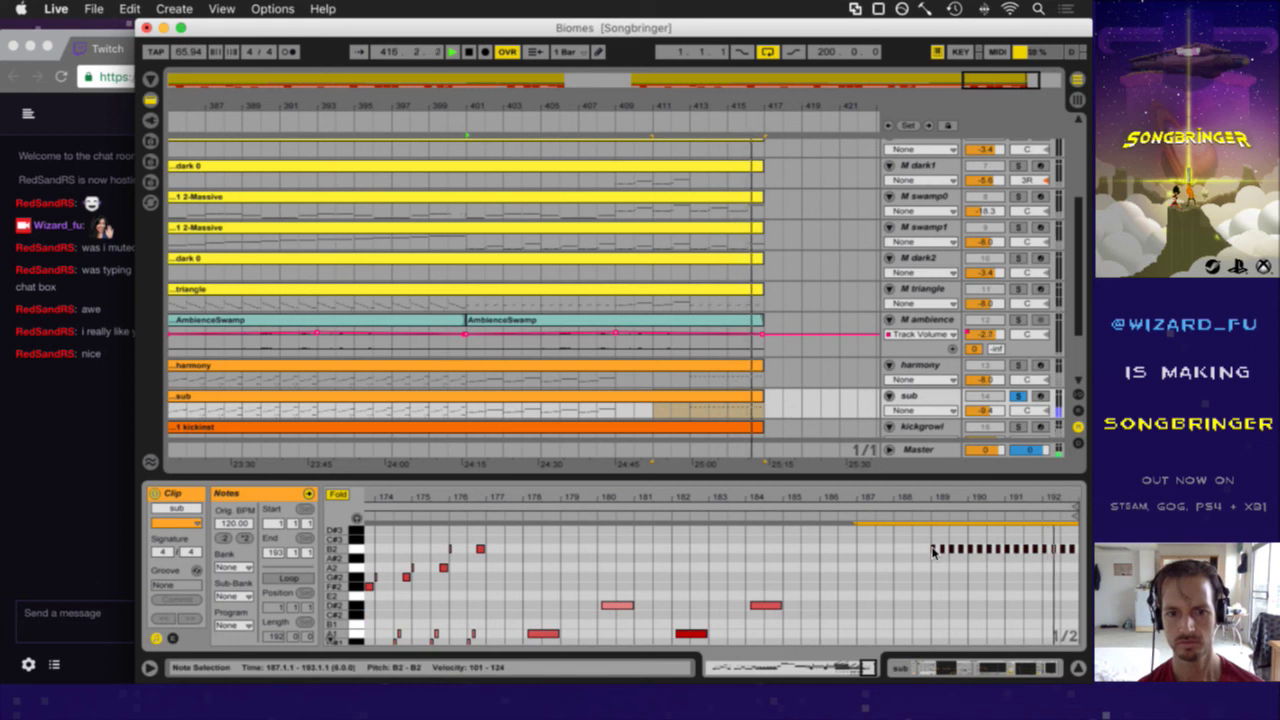
click(932, 552)
drag(928, 540, 1078, 560)
key(space)
drag(934, 548, 937, 618)
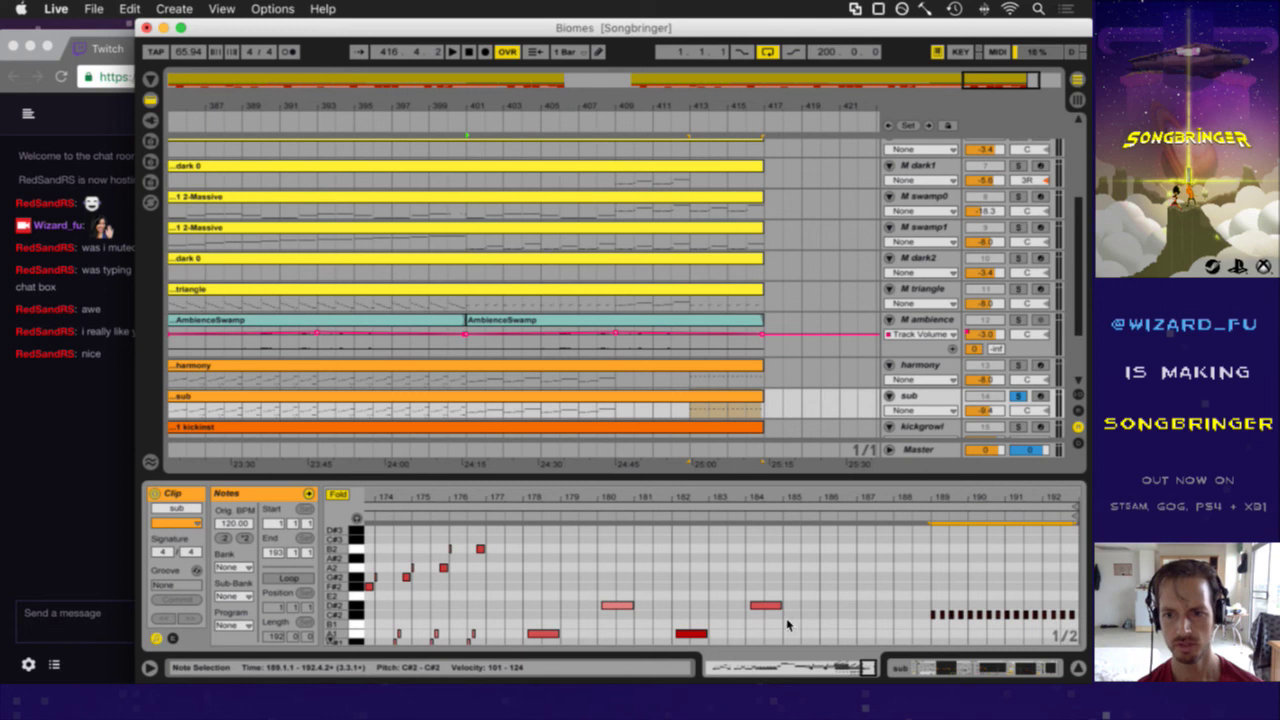
- Paste a copy of the C#2 notes at bar 185, turn off sub's solo and play the arrangement from bar 409
click(788, 625)
key(super+v)
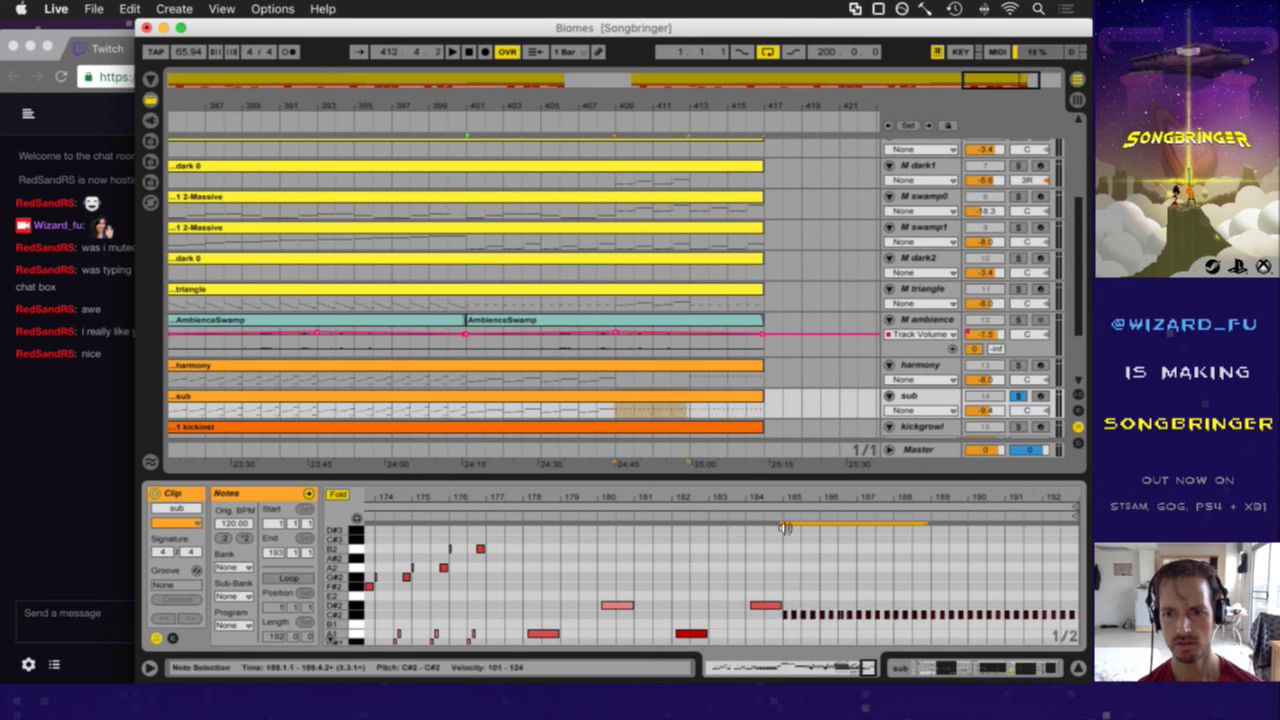
click(612, 415)
click(1018, 396)
key(space)
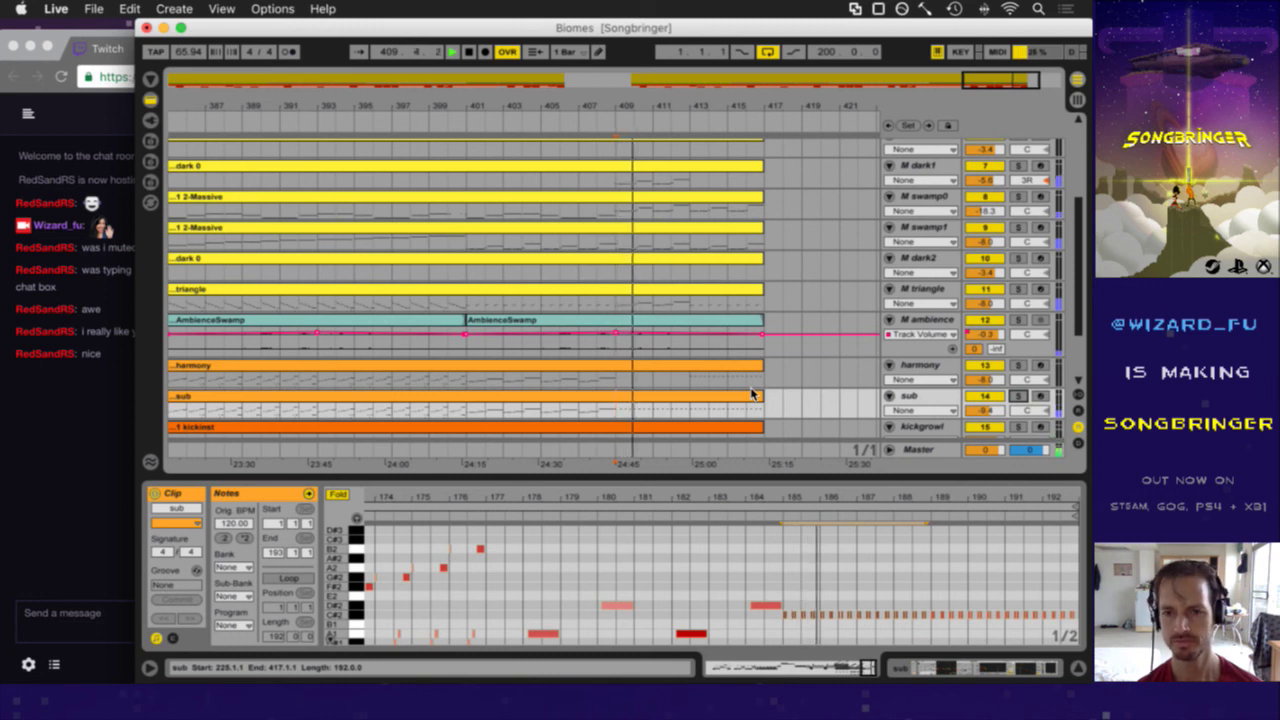
- In harmony's soundtrack clip, select and copy nine bars of the B1 to D#2 notes starting at bar 101
click(696, 372)
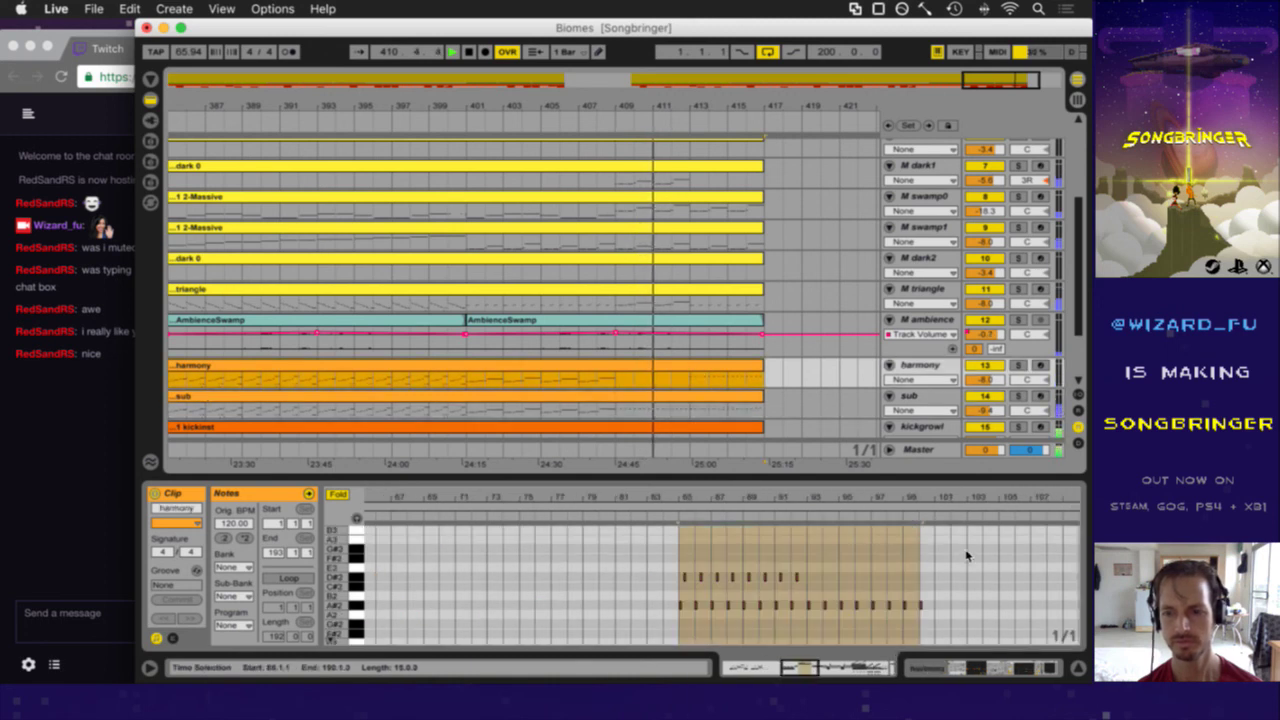
scroll(966, 555, down, 5)
scroll(966, 555, up, 2)
drag(934, 560, 986, 620)
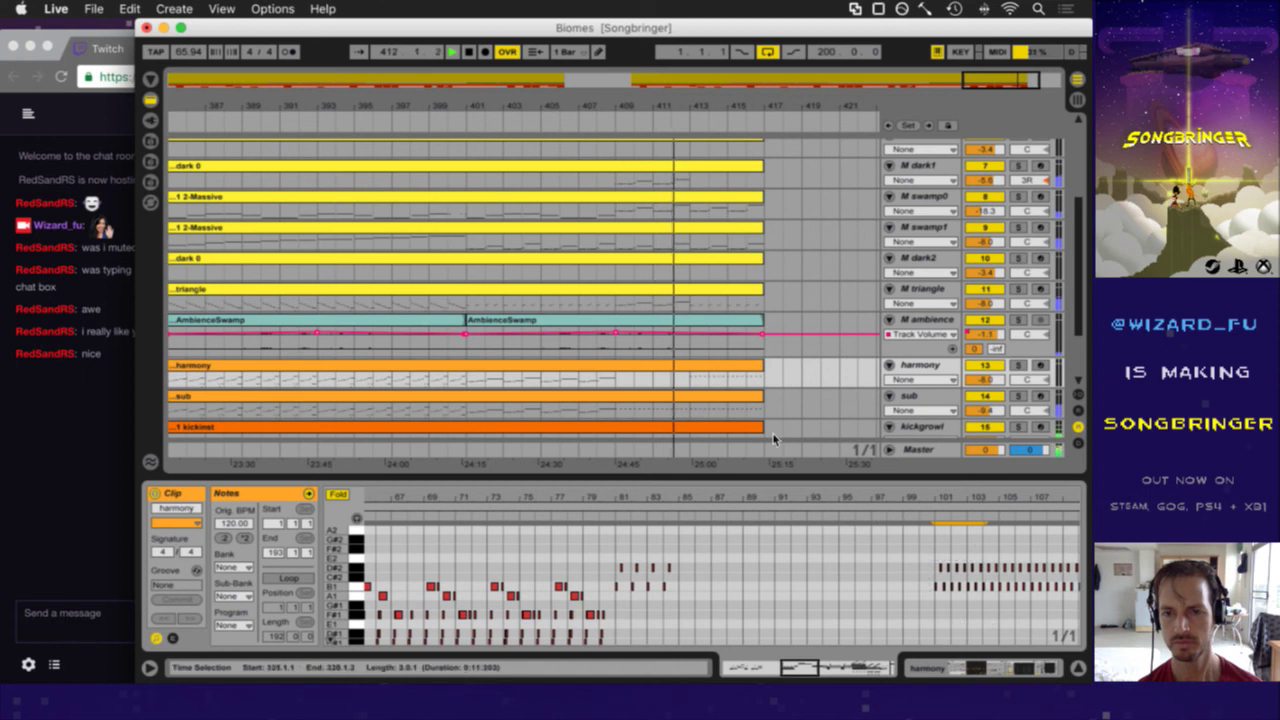
click(722, 368)
drag(923, 561, 1078, 596)
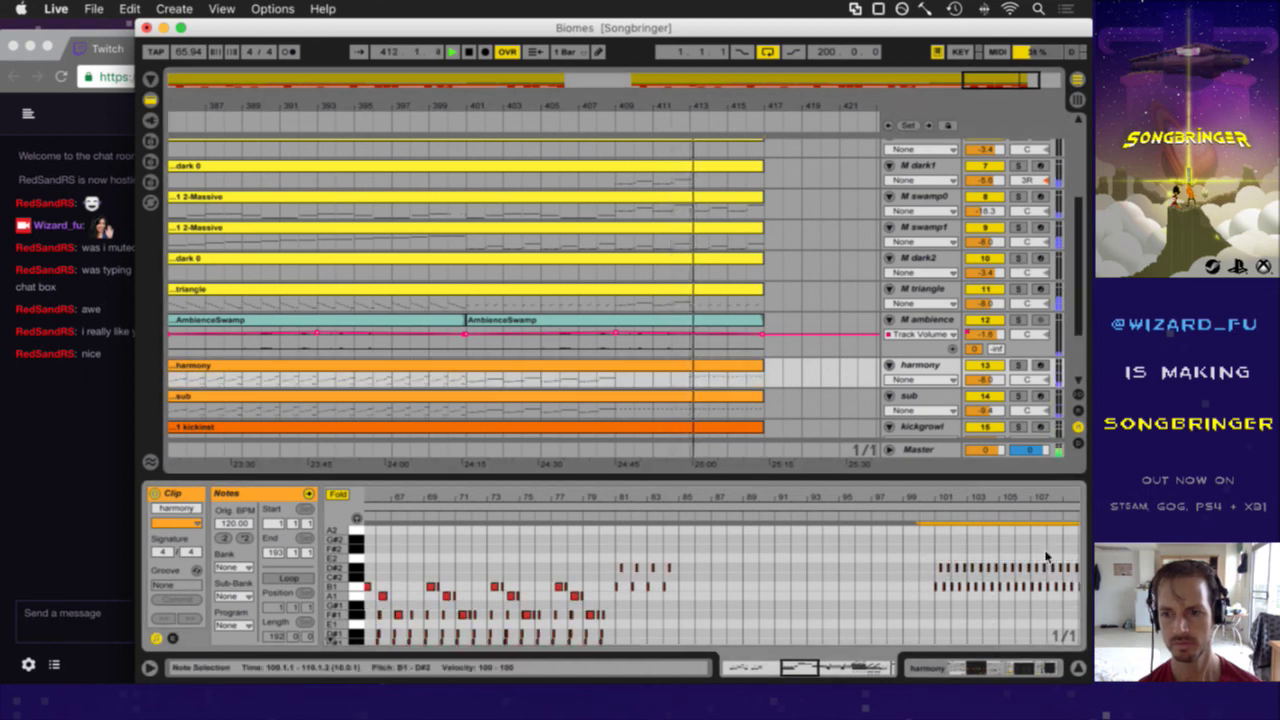
shift+click(905, 571)
drag(905, 571, 936, 588)
- Paste the copied B1 to D#2 notes at bar 93 in harmony's soundtrack clip and shift them to start at bar 91
click(817, 576)
key(super+v)
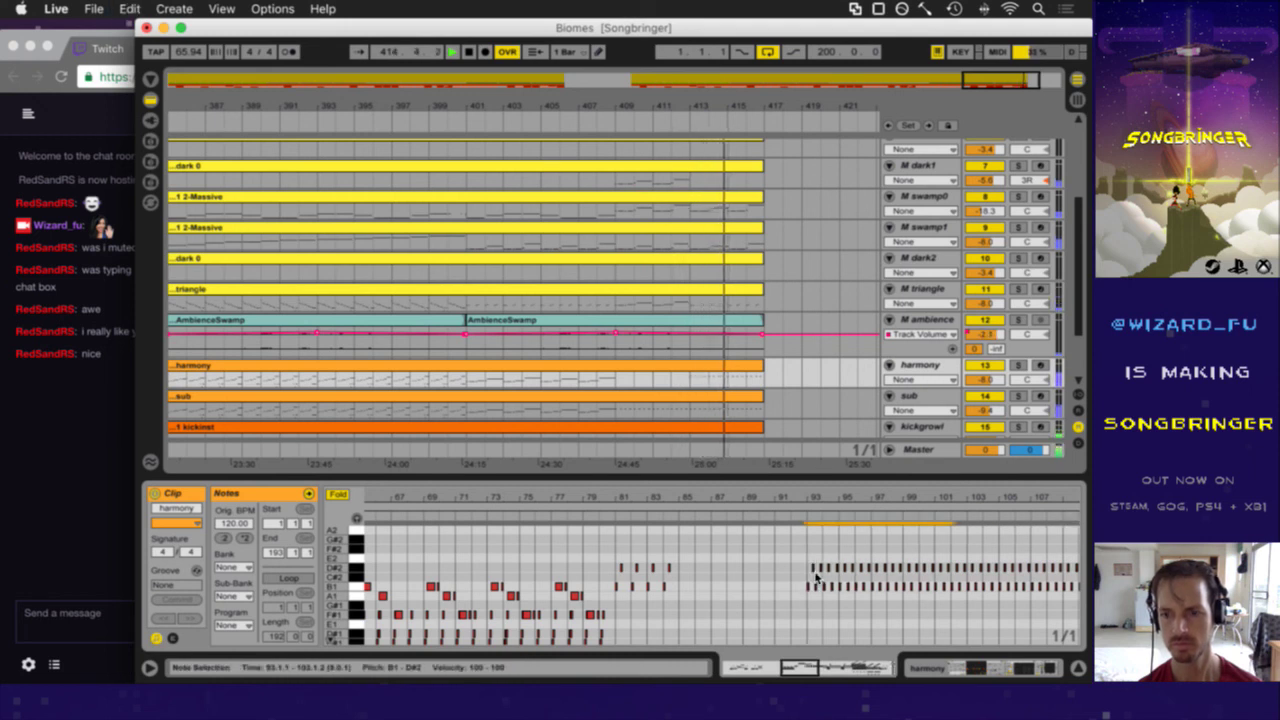
key(super+z)
scroll(816, 578, down, 2)
scroll(816, 578, up, 3)
scroll(816, 578, up, 3)
scroll(816, 578, down, 5)
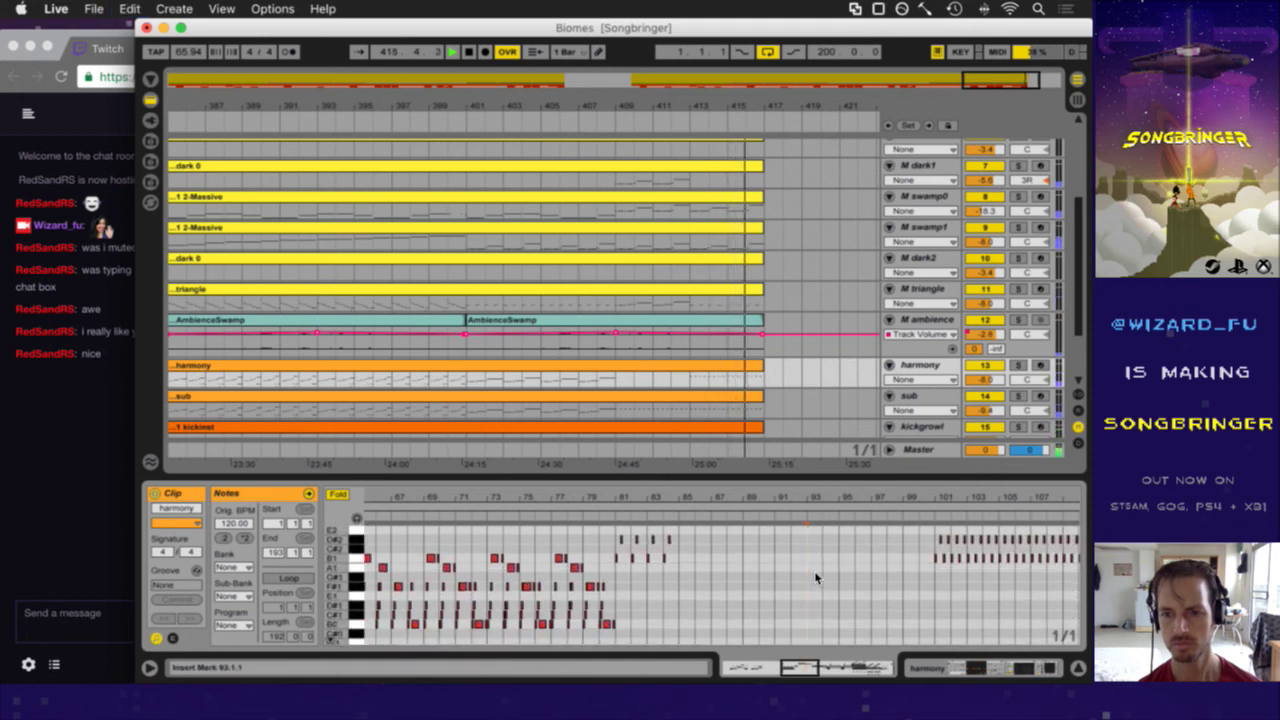
key(super+v)
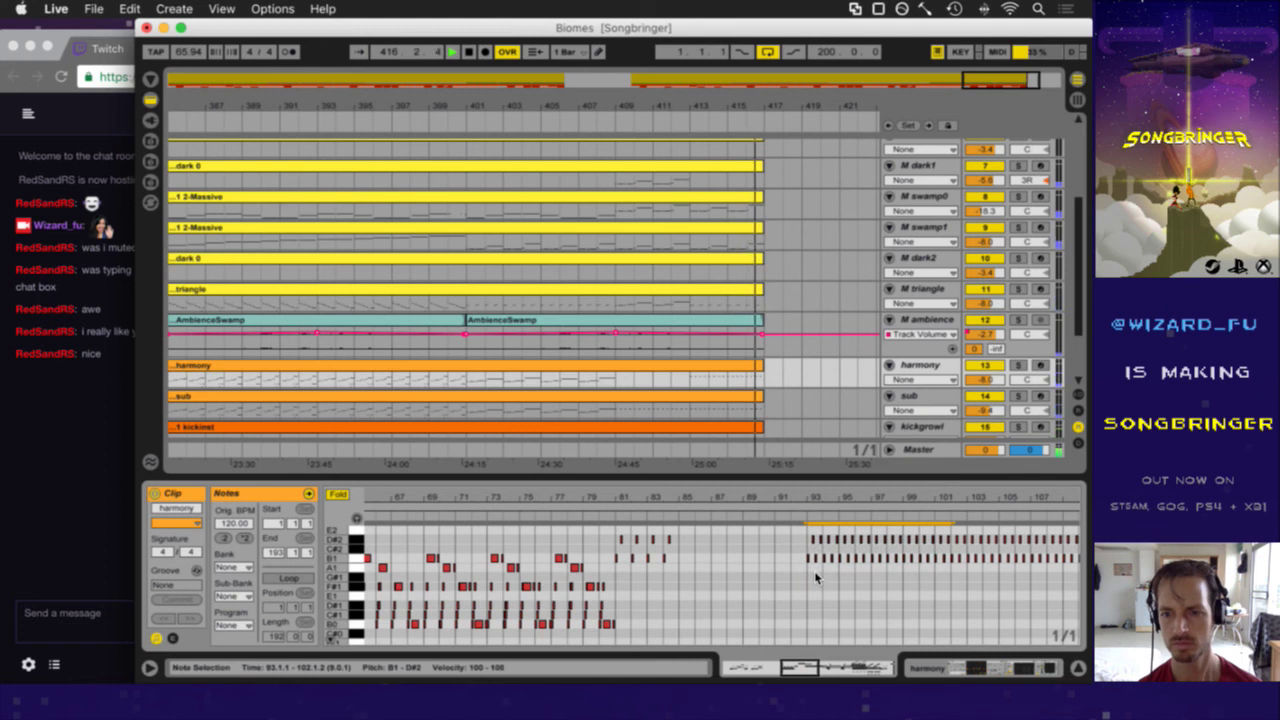
key(Left)
key(Left)
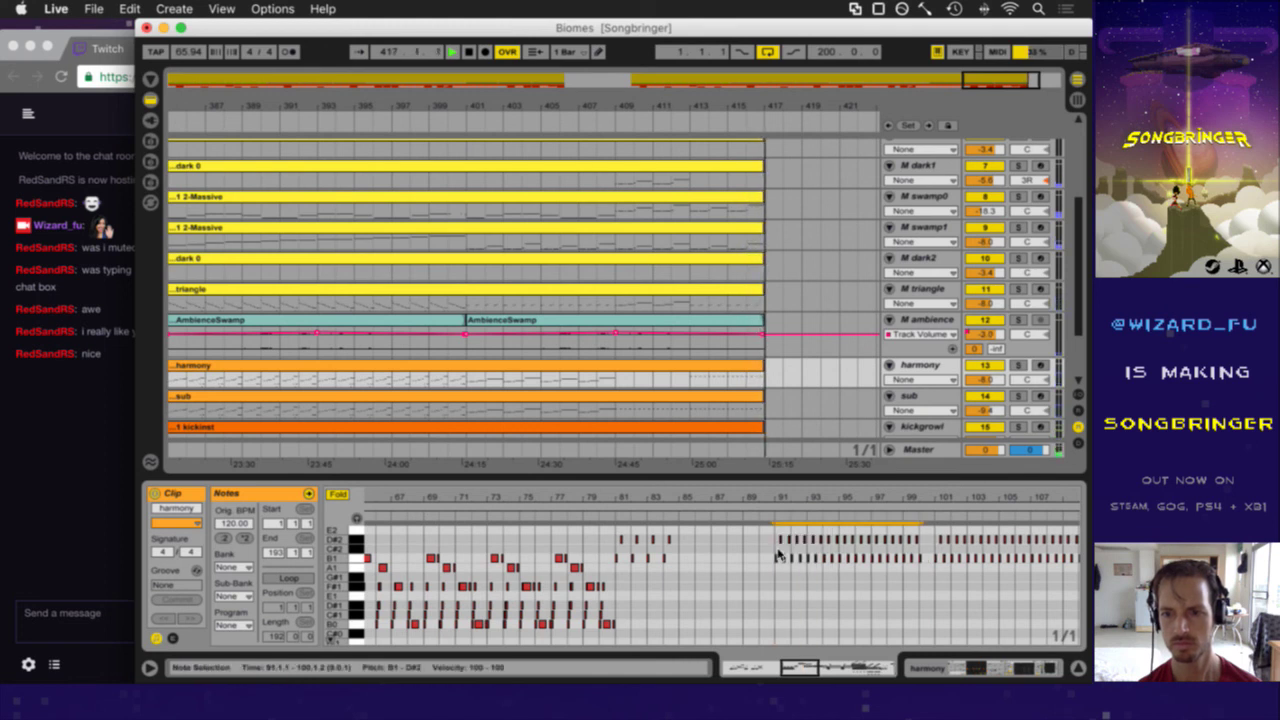
- Delete the B1 to D#2 notes pasted at bar 91 in harmony's soundtrack clip, and also remove a copy tried at bar 93
key(Delete)
click(808, 551)
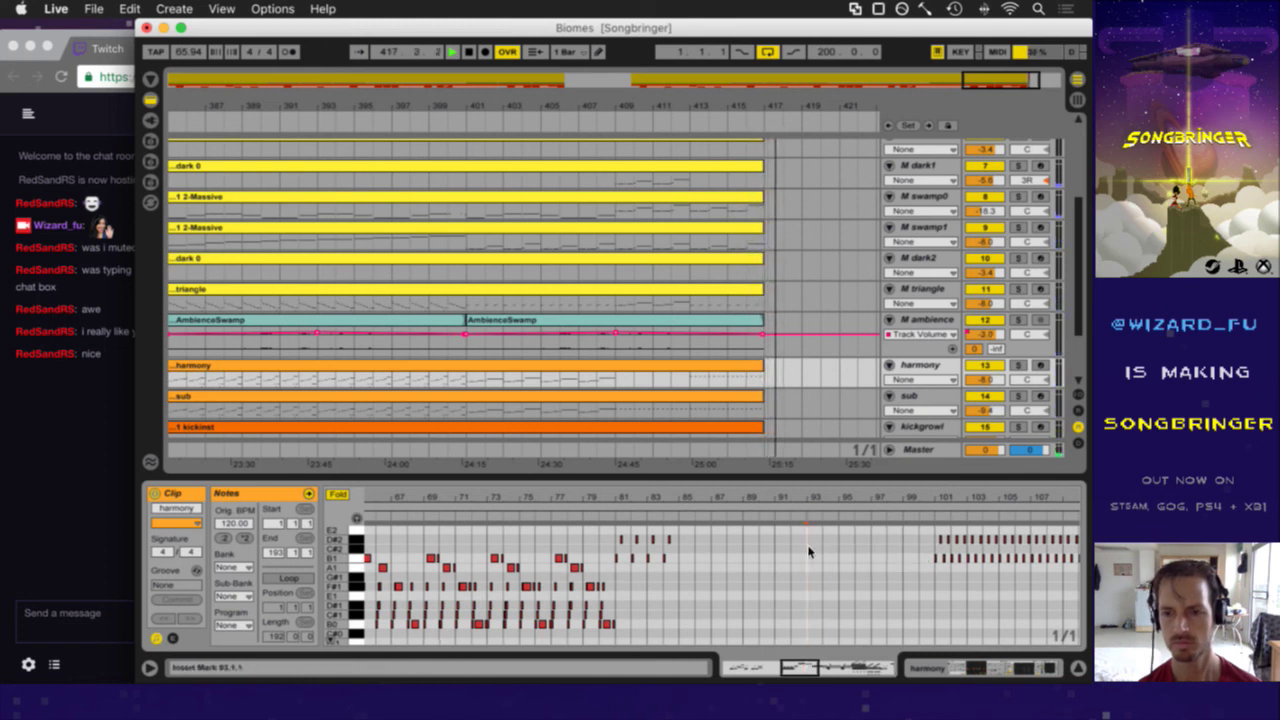
key(super+v)
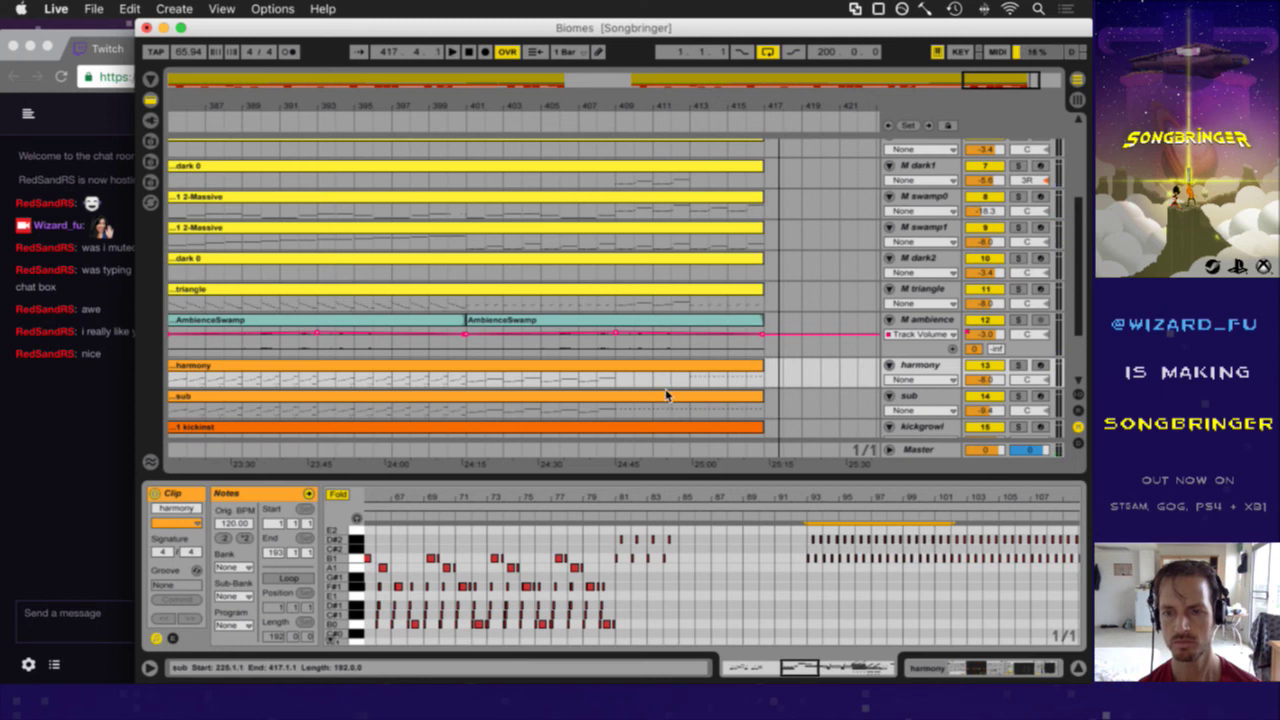
key(Delete)
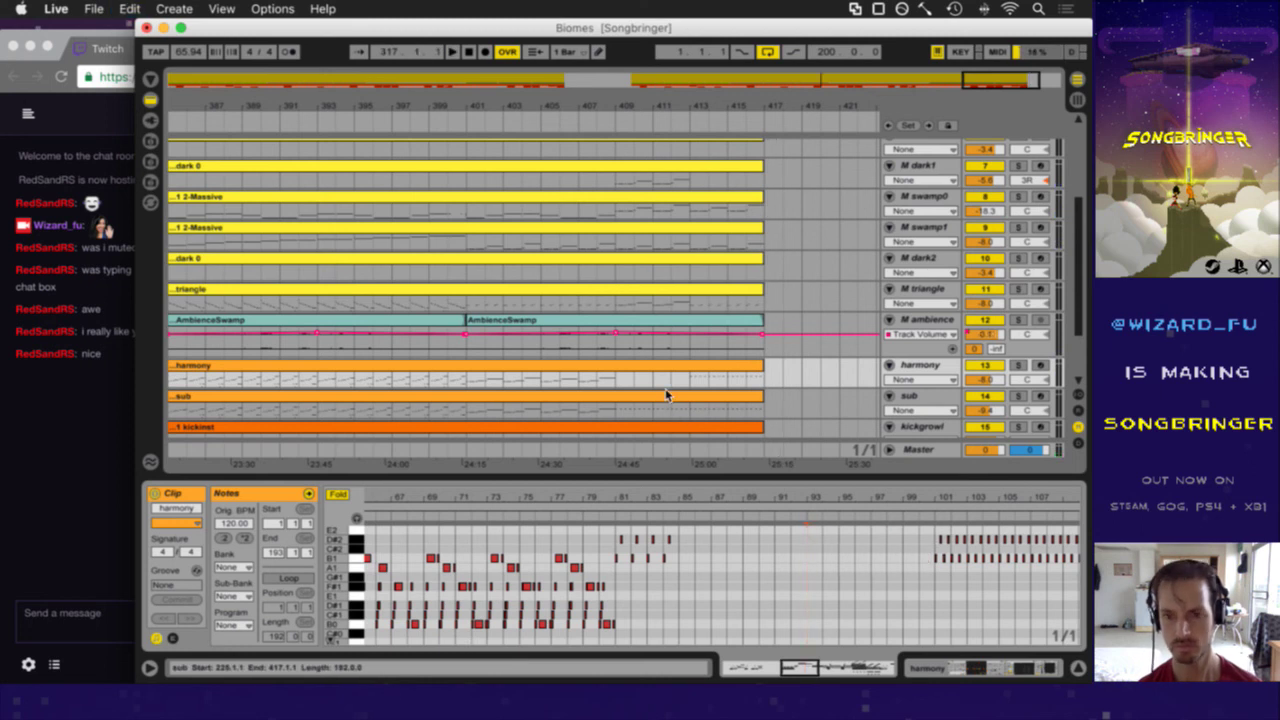
key(super+v)
key(Delete)
- Examine the end of the soundtrack section and the notes around bar 185 in sub's clip
click(717, 365)
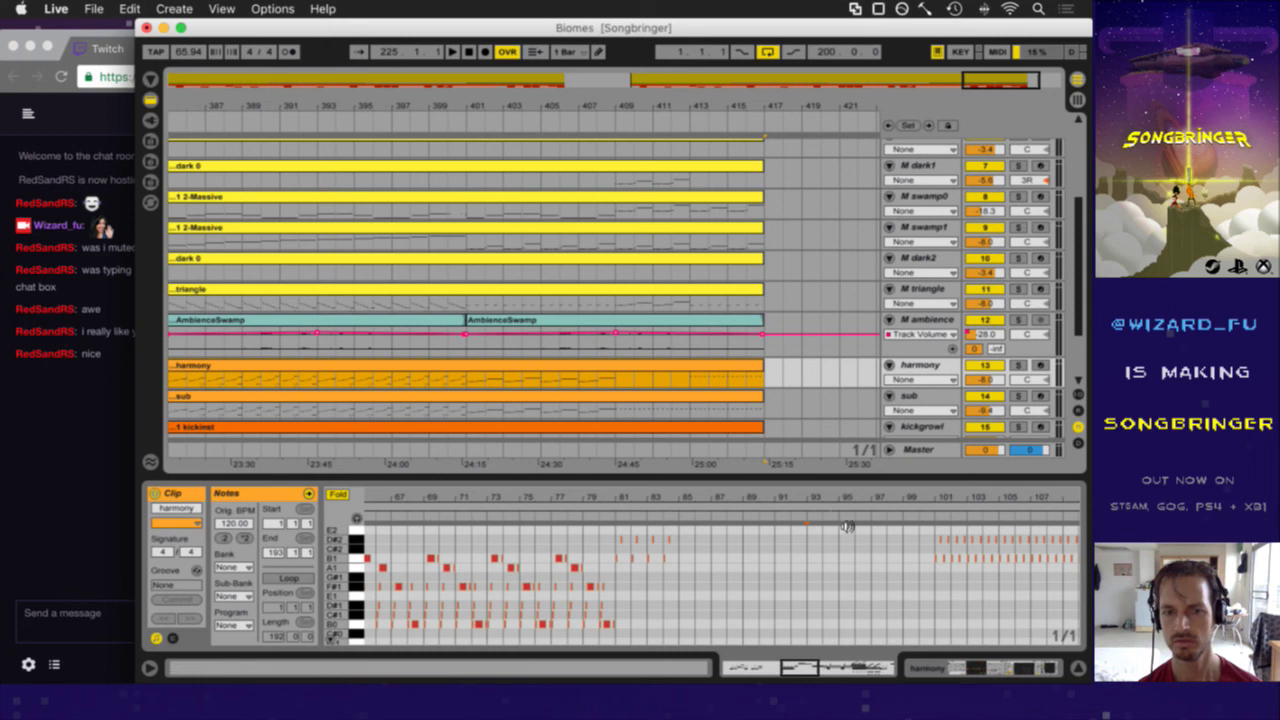
double_click(572, 106)
key(plus)
key(plus)
key(plus)
key(plus)
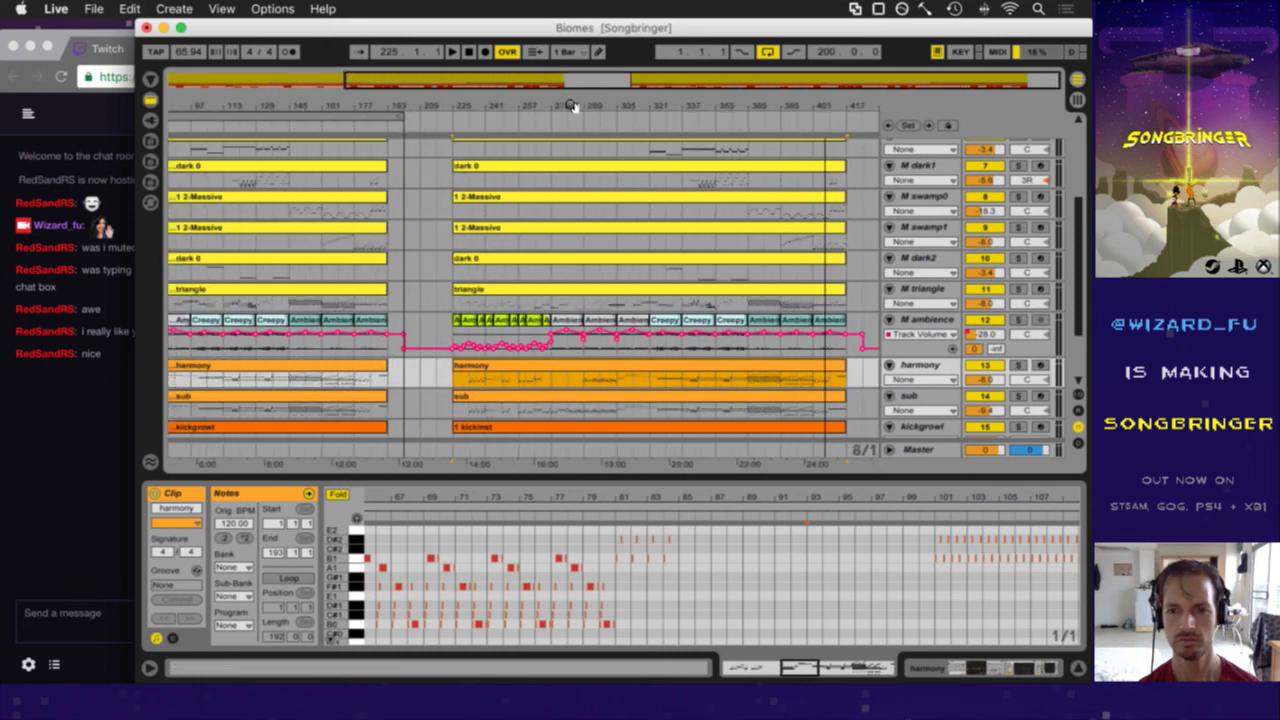
drag(572, 106, 508, 106)
click(764, 413)
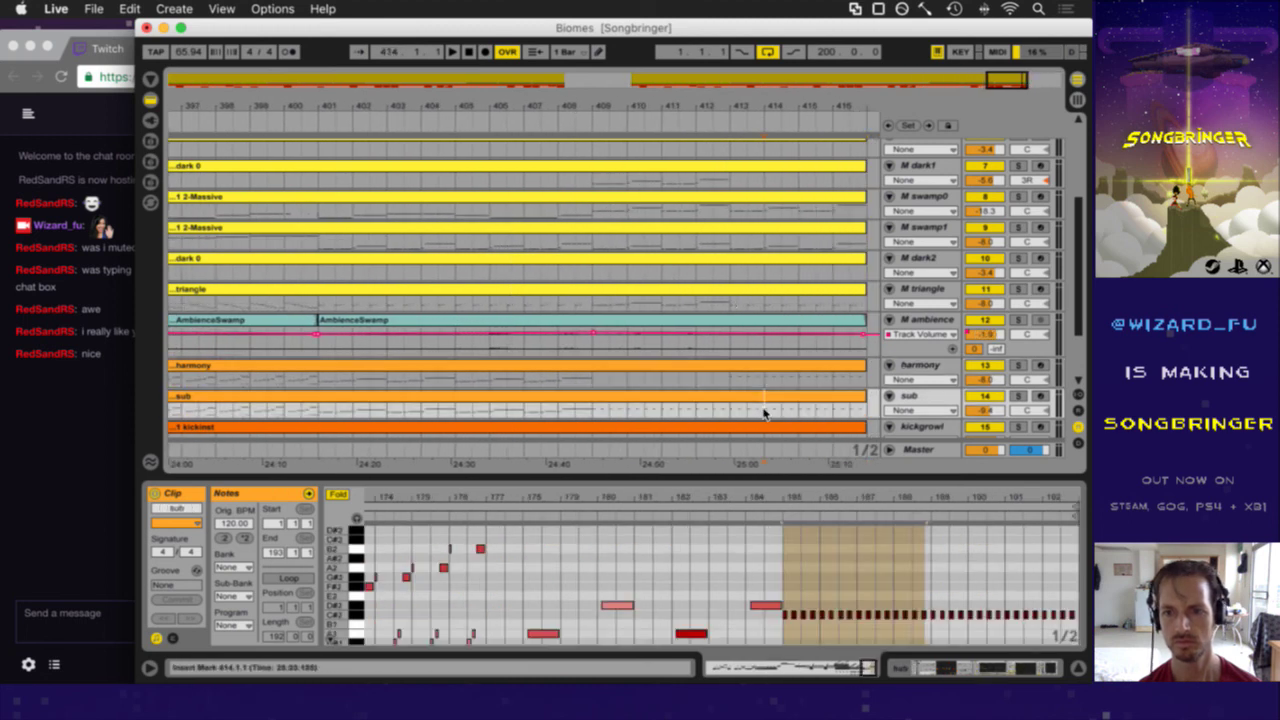
- Try a copy of the B1 to D#2 notes from bar 101 at bar 93 in harmony's soundtrack clip
click(761, 368)
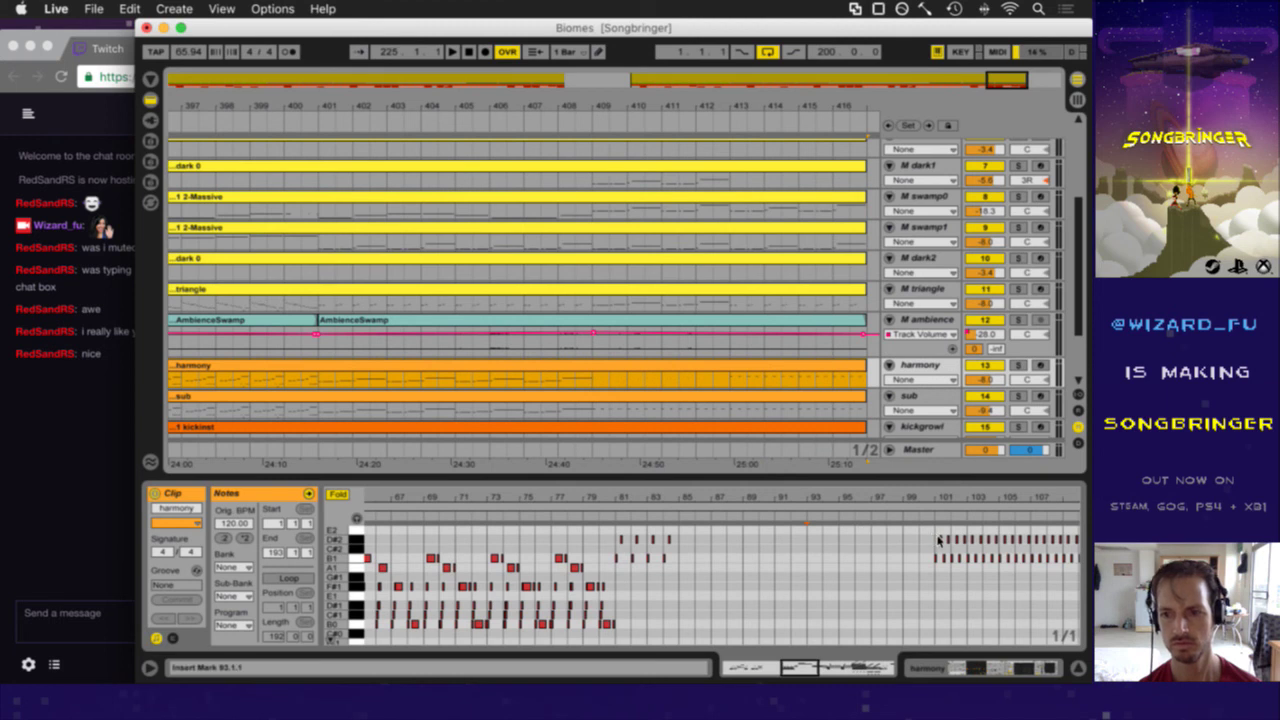
drag(935, 537, 1089, 572)
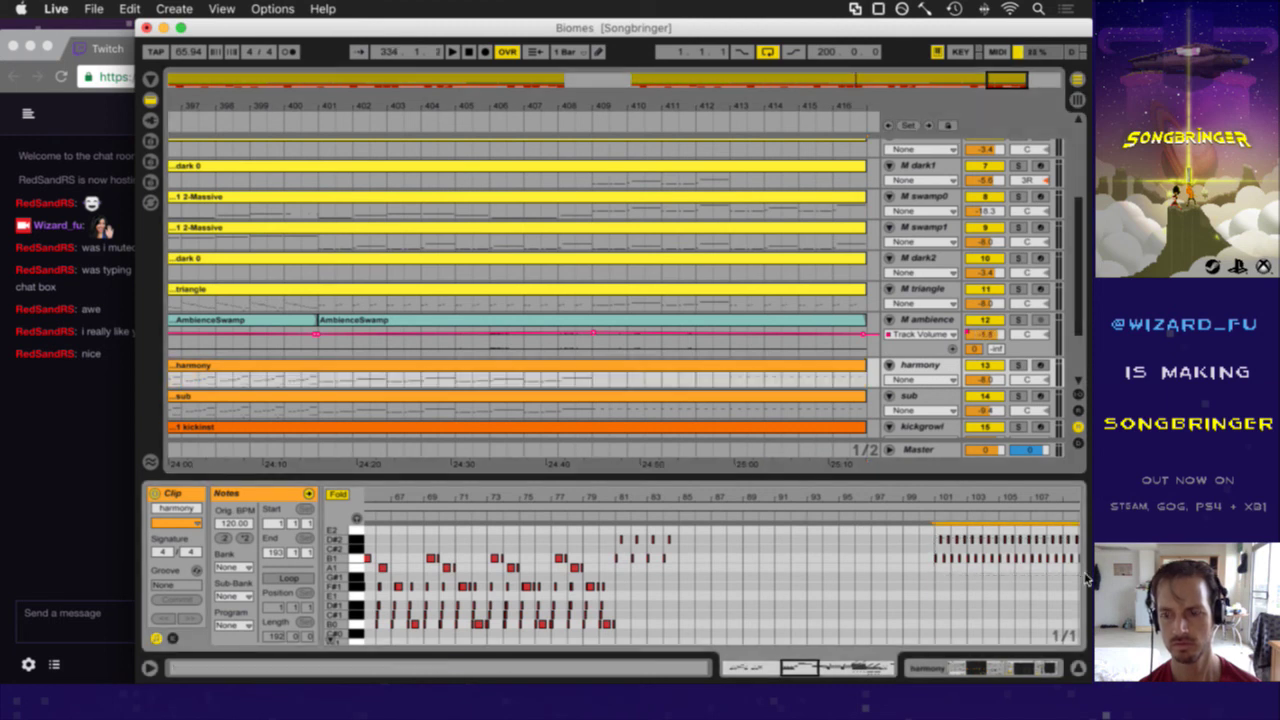
click(780, 556)
key(super+v)
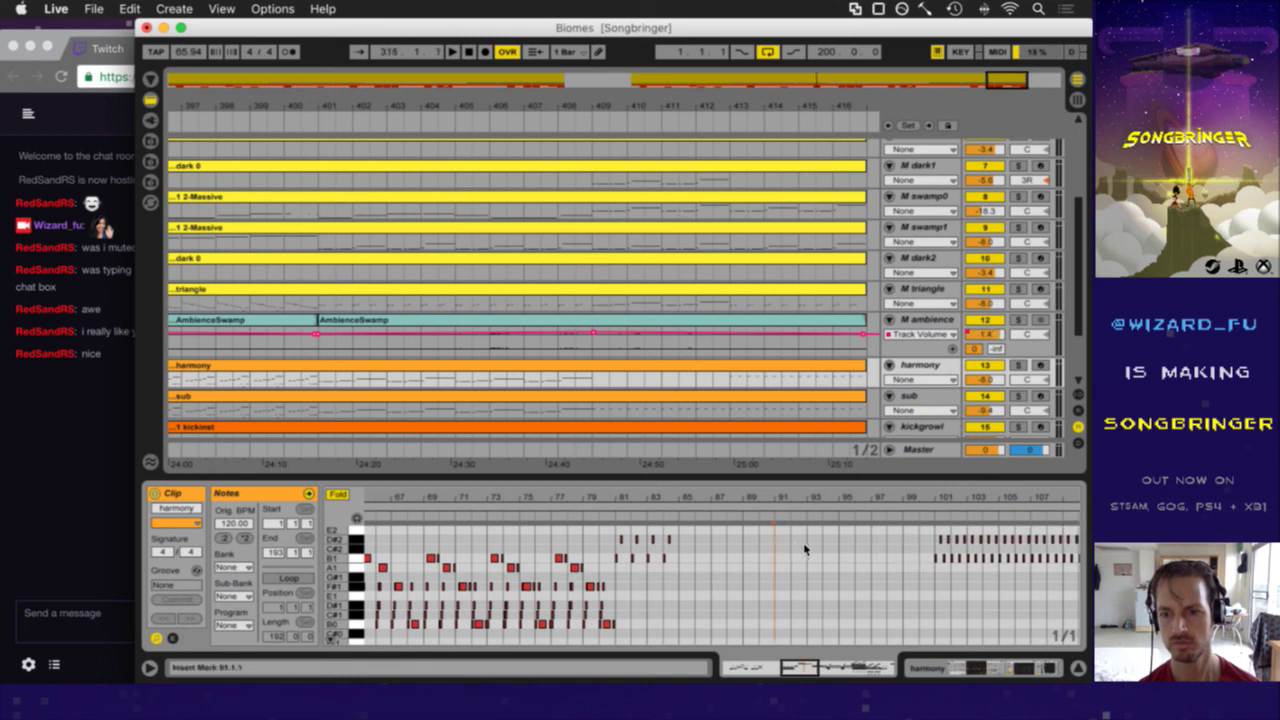
key(super+v)
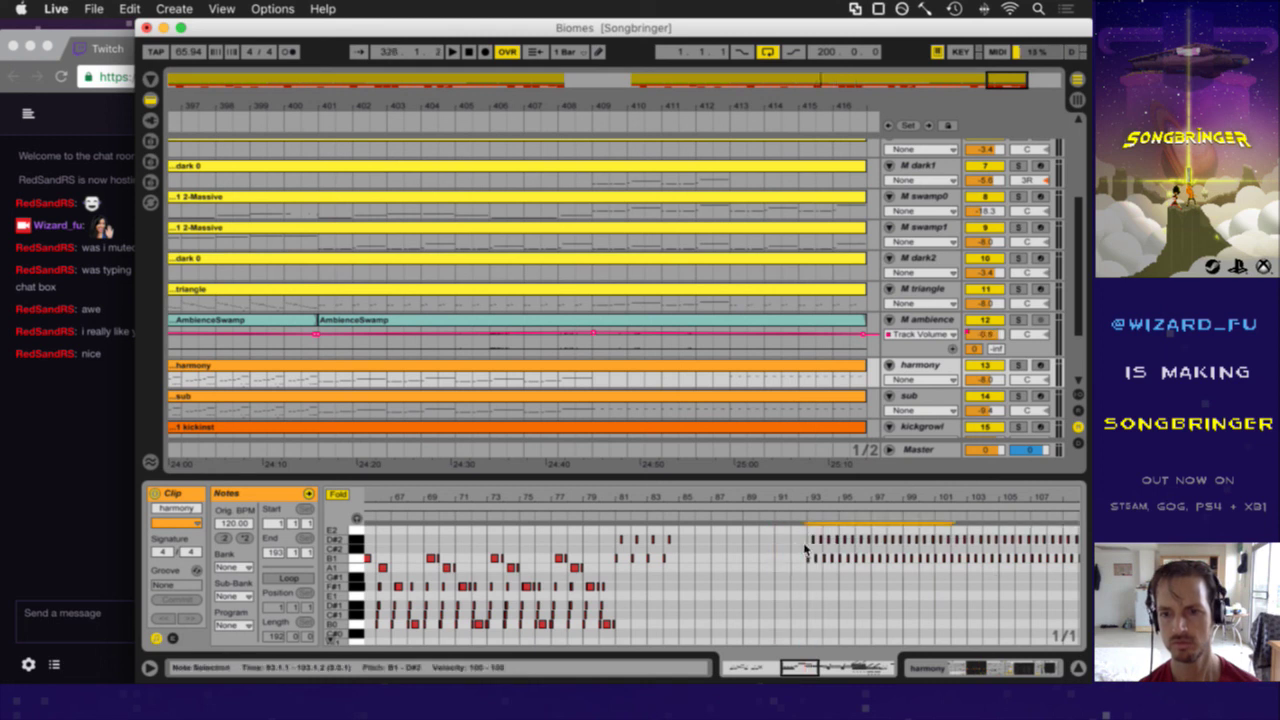
- Play the arrangement from bar 409 and undo the last note paste in harmony's soundtrack clip
click(657, 379)
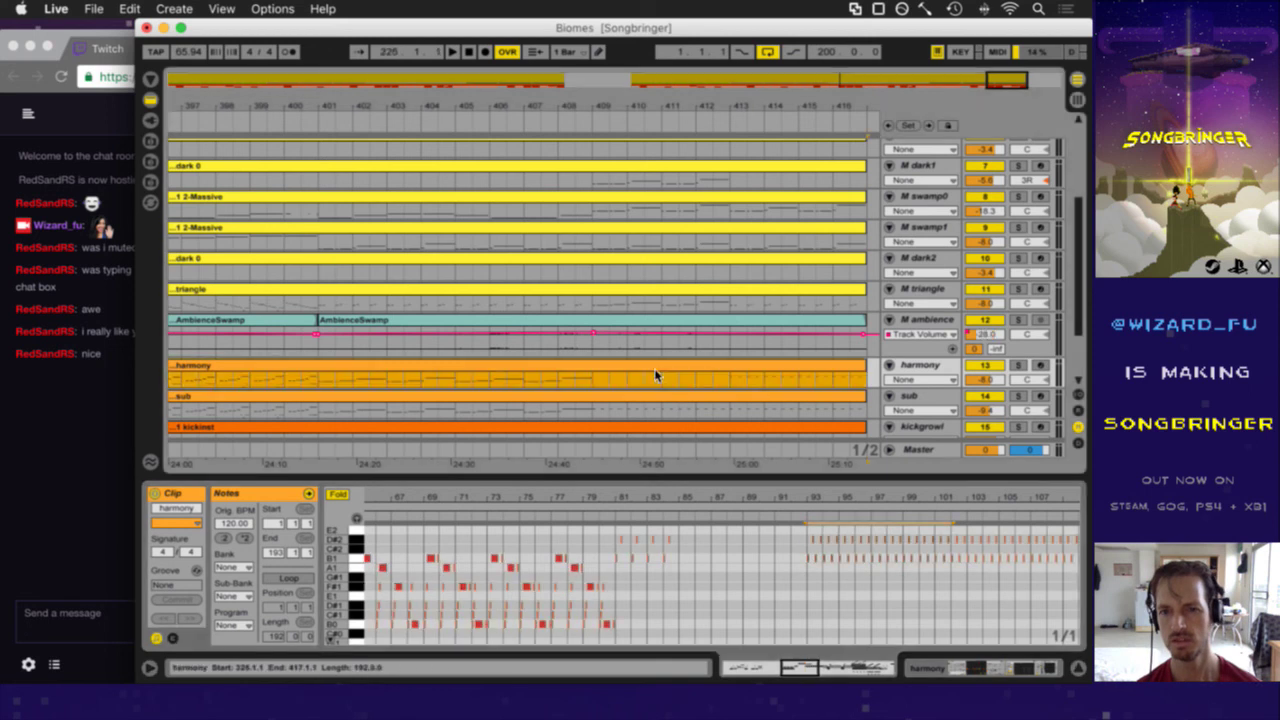
click(619, 383)
key(space)
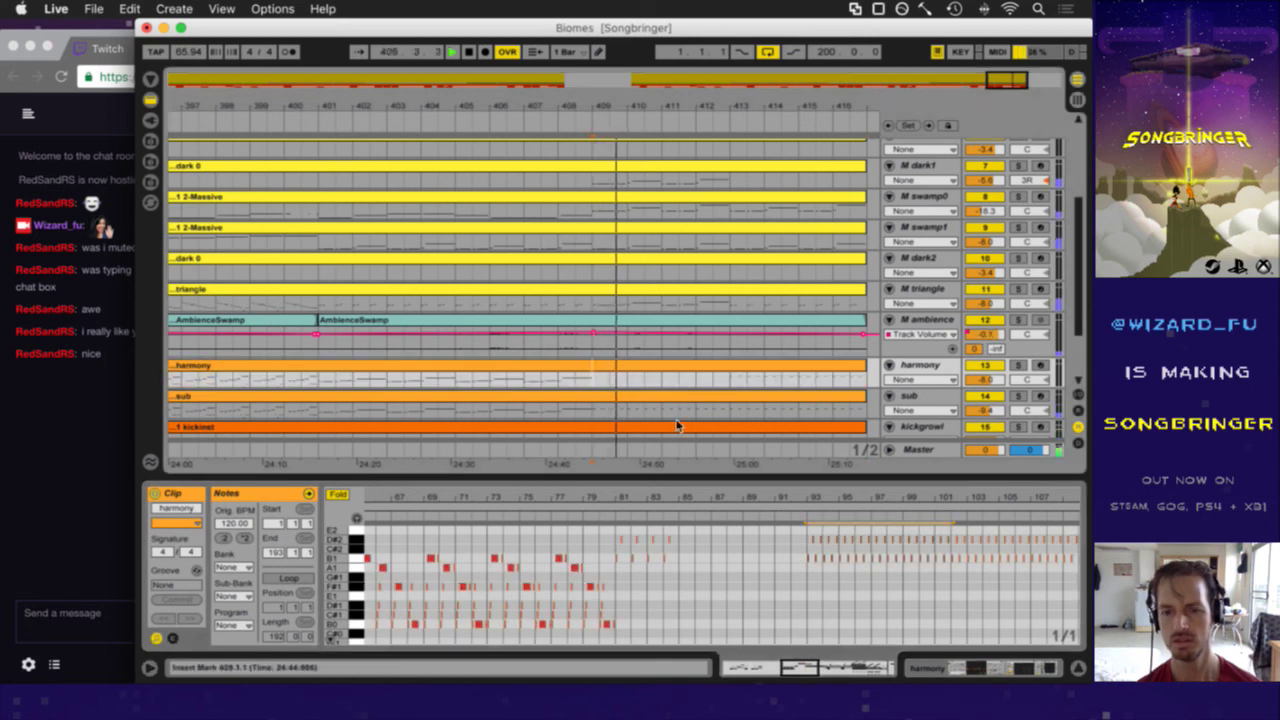
drag(724, 494, 727, 494)
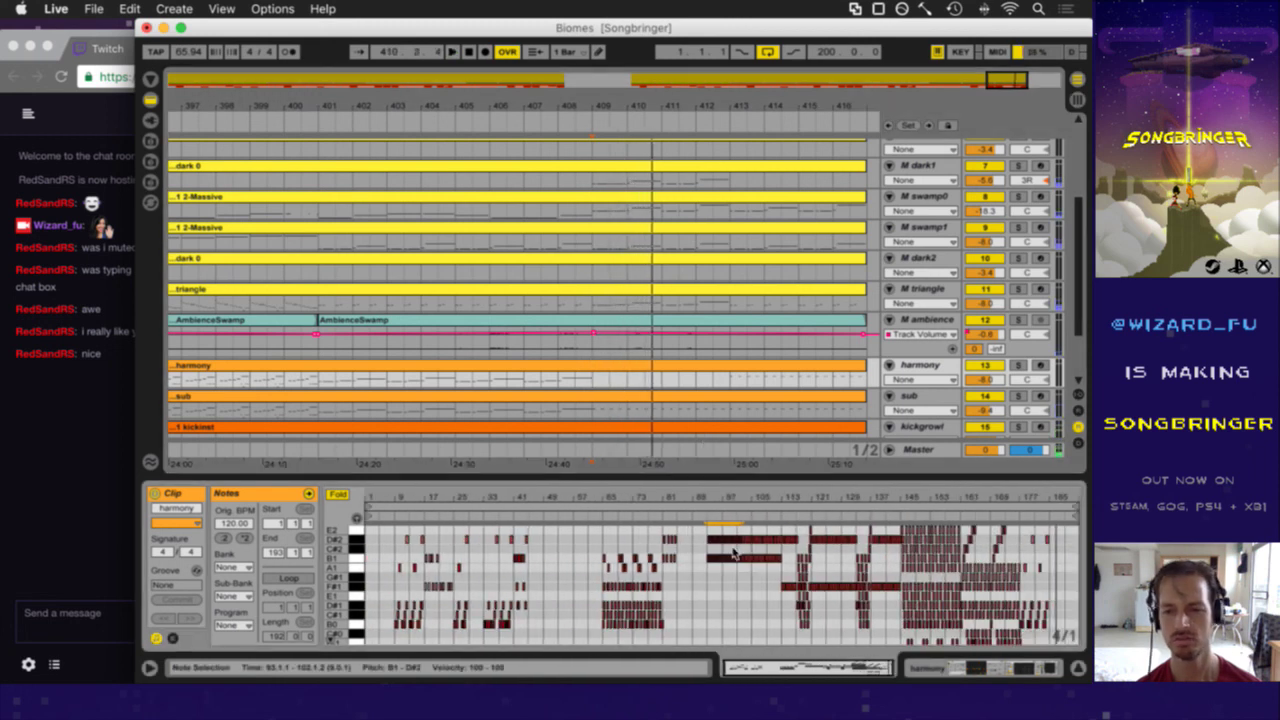
key(super+z)
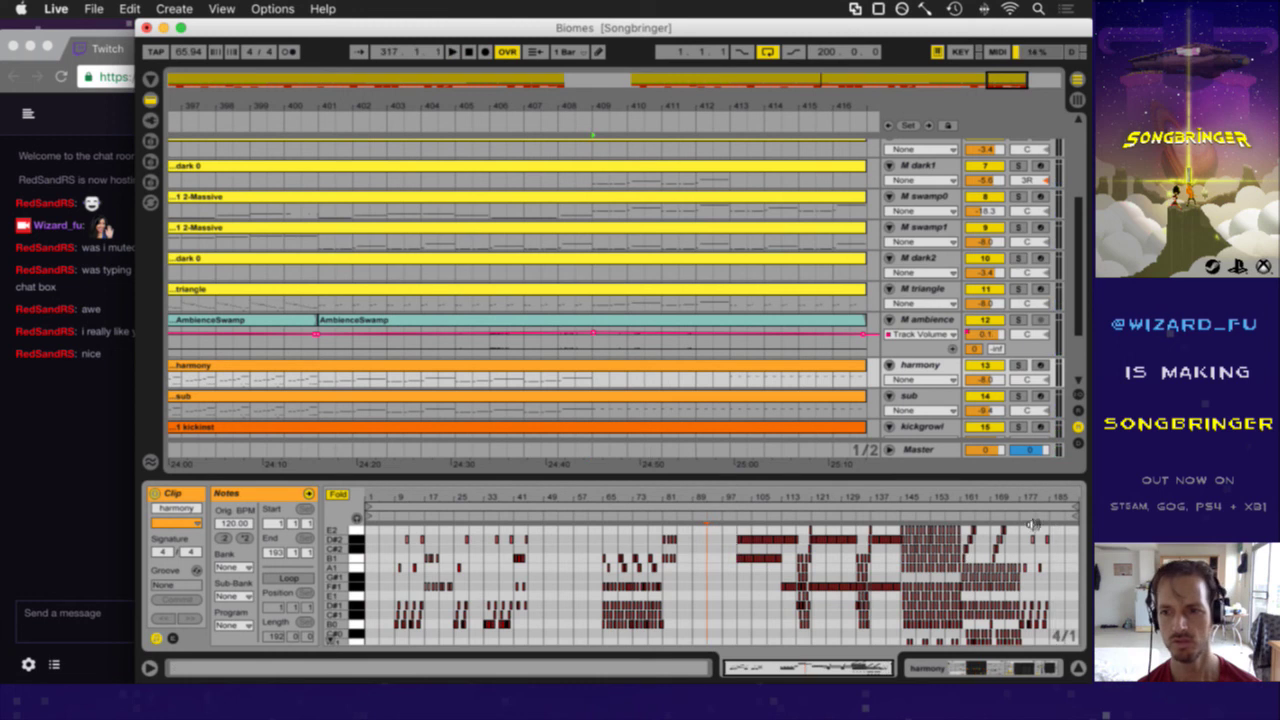
- Copy the B2 notes starting at bar 189 to bar 185 in harmony's soundtrack clip and play from bar 409
drag(1060, 500, 1062, 499)
scroll(900, 543, up, 5)
scroll(900, 543, down, 2)
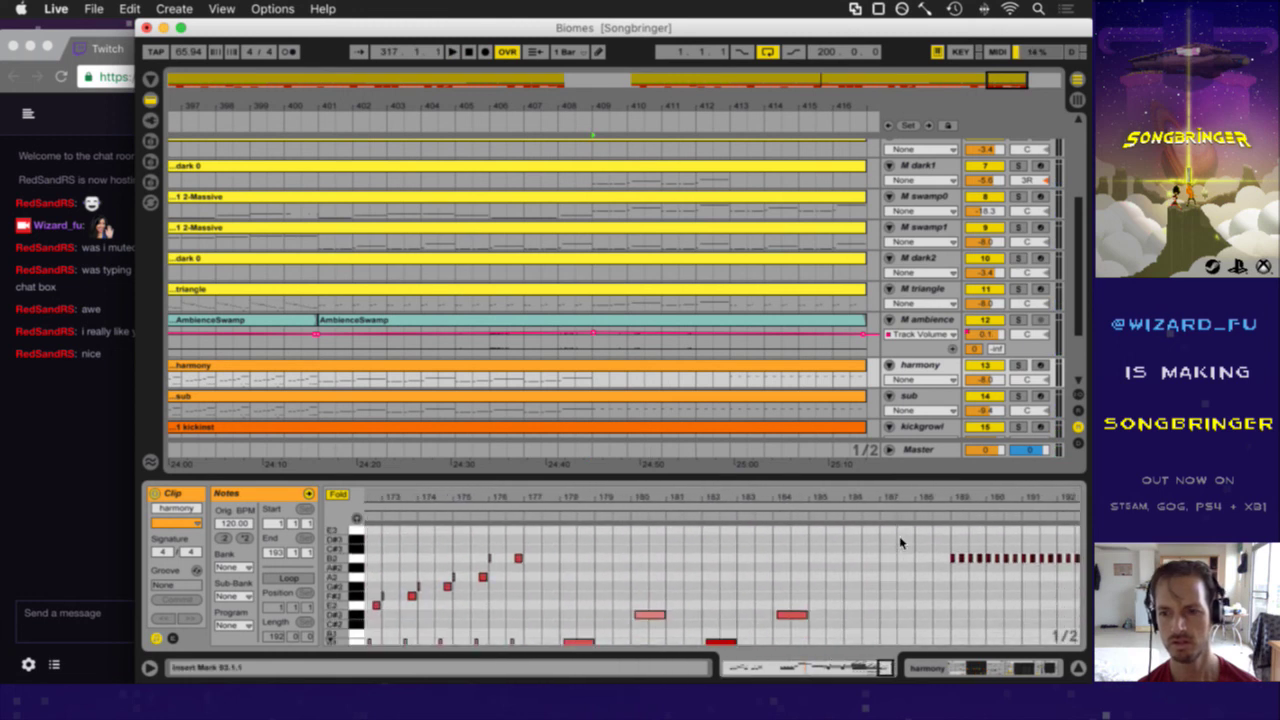
drag(912, 551, 1078, 576)
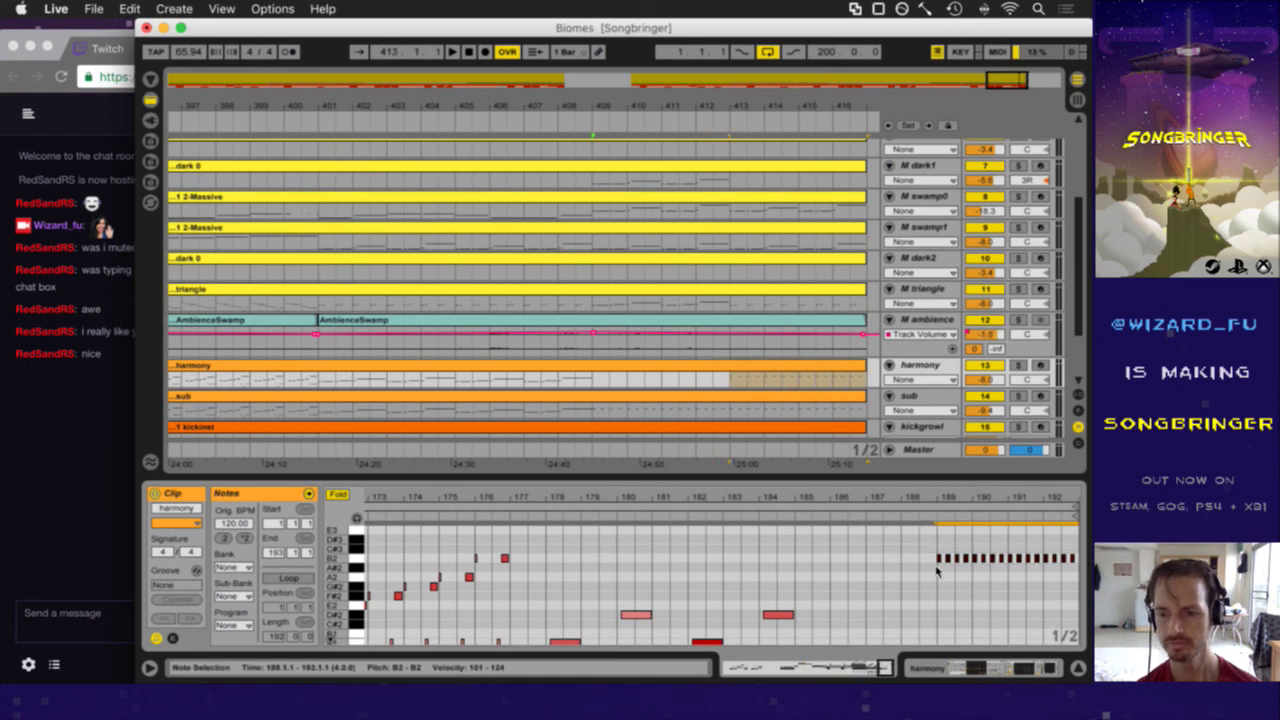
click(795, 568)
key(ctrl+v)
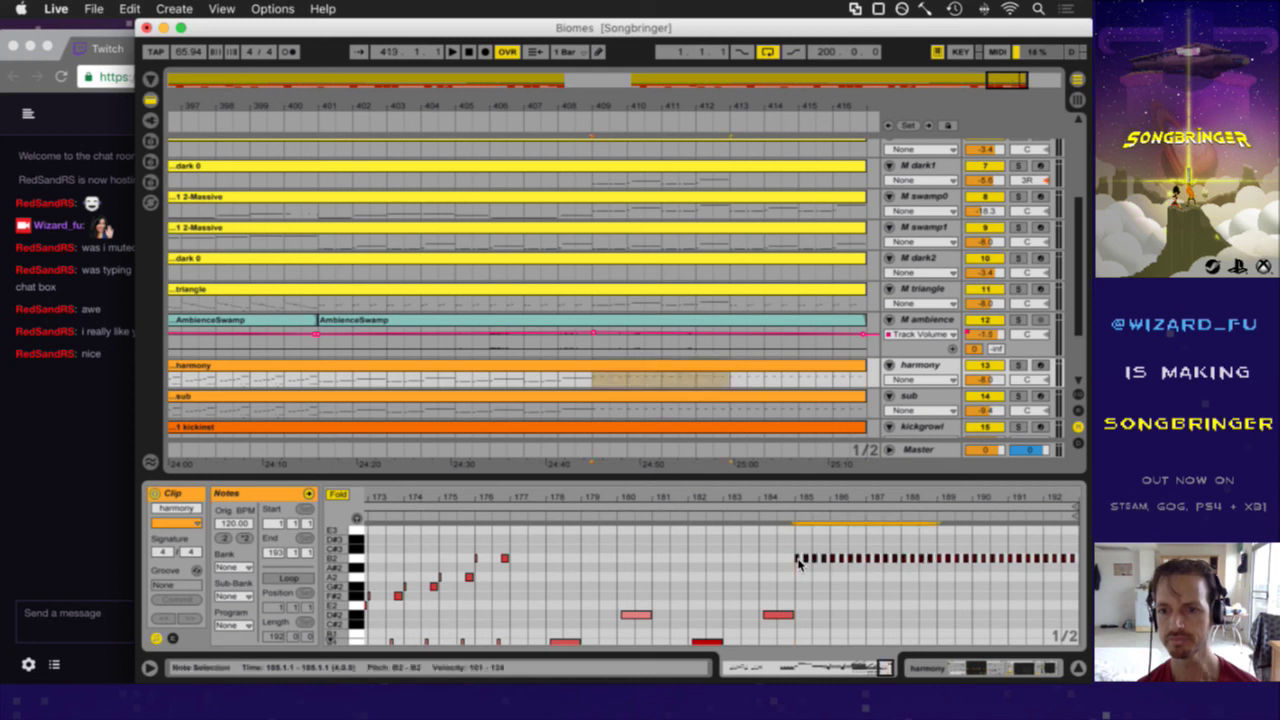
click(610, 405)
key(space)
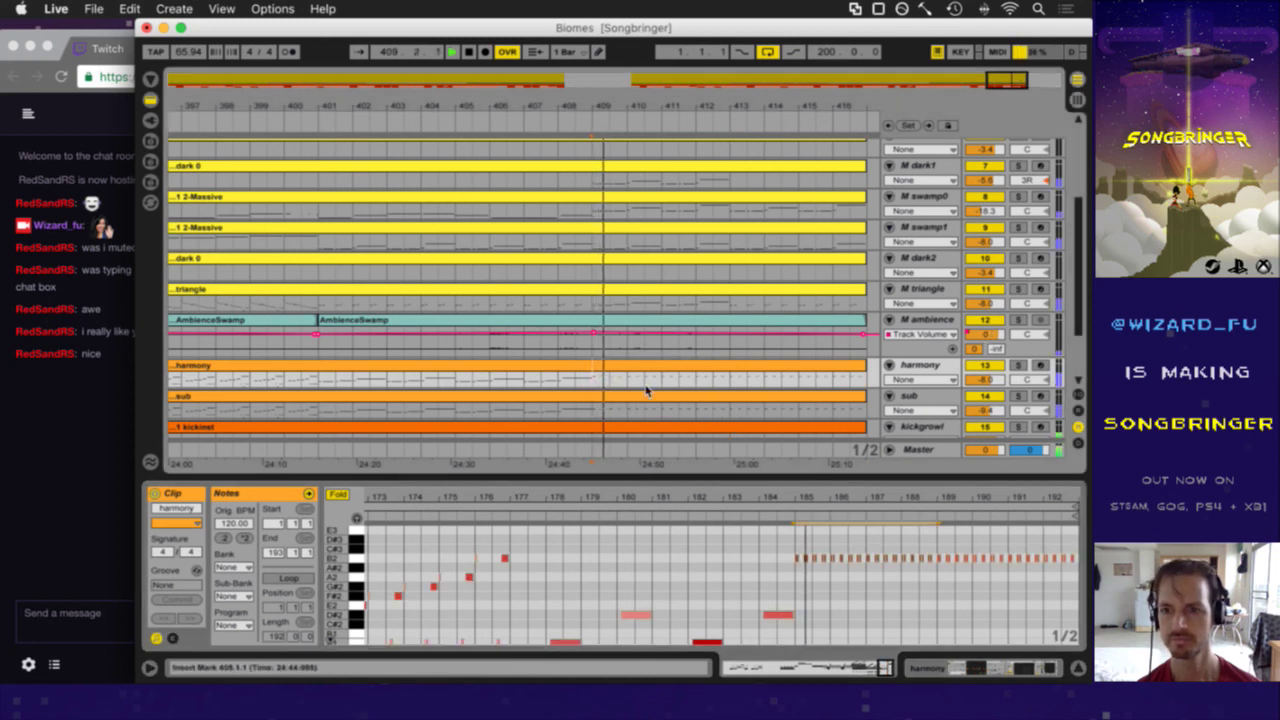
- Try lowering harmony's copied notes at bar 185 to C#2, return them to B2 and undo the copy
click(818, 563)
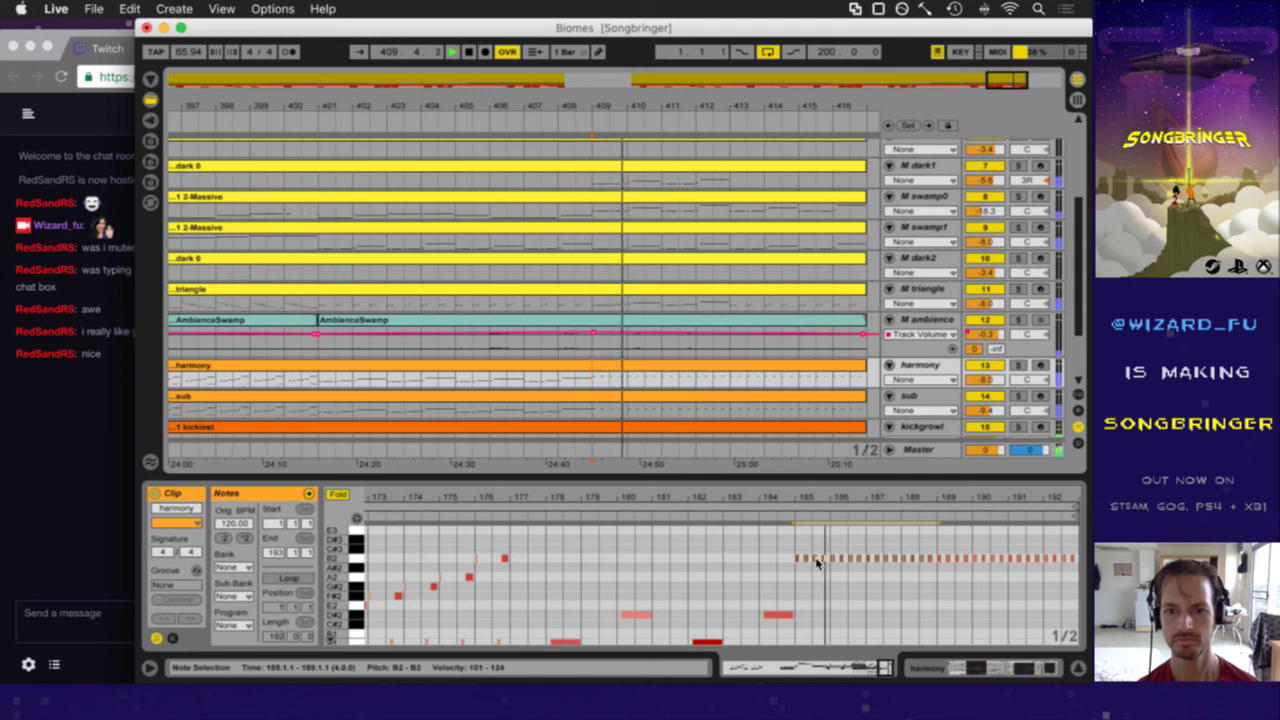
drag(797, 504, 782, 506)
drag(786, 560, 792, 628)
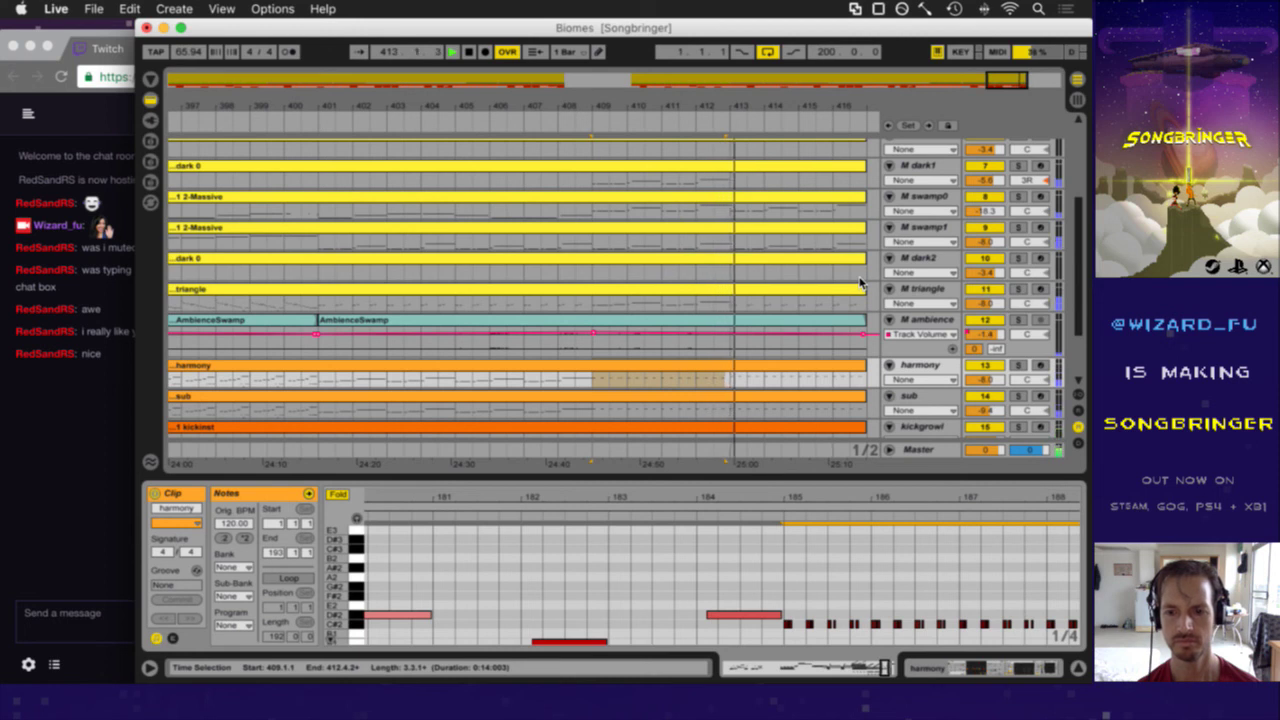
key(shift+Up)
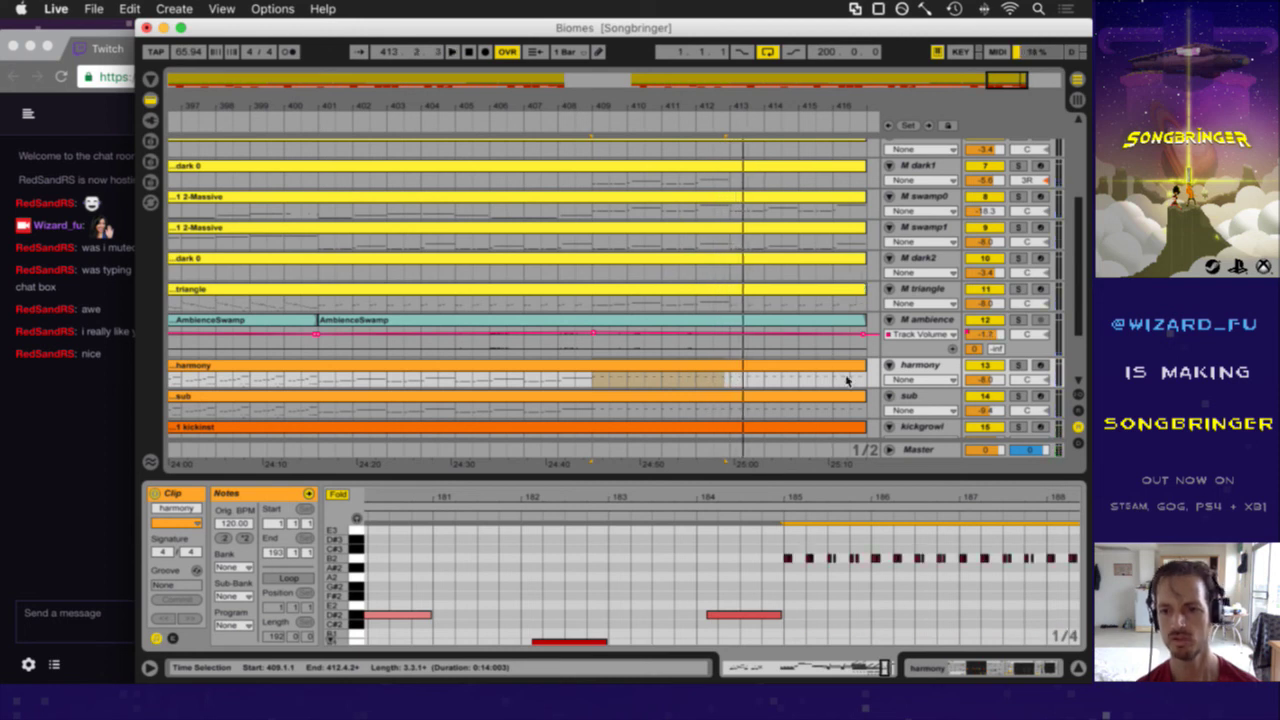
key(super+z)
drag(821, 497, 1030, 474)
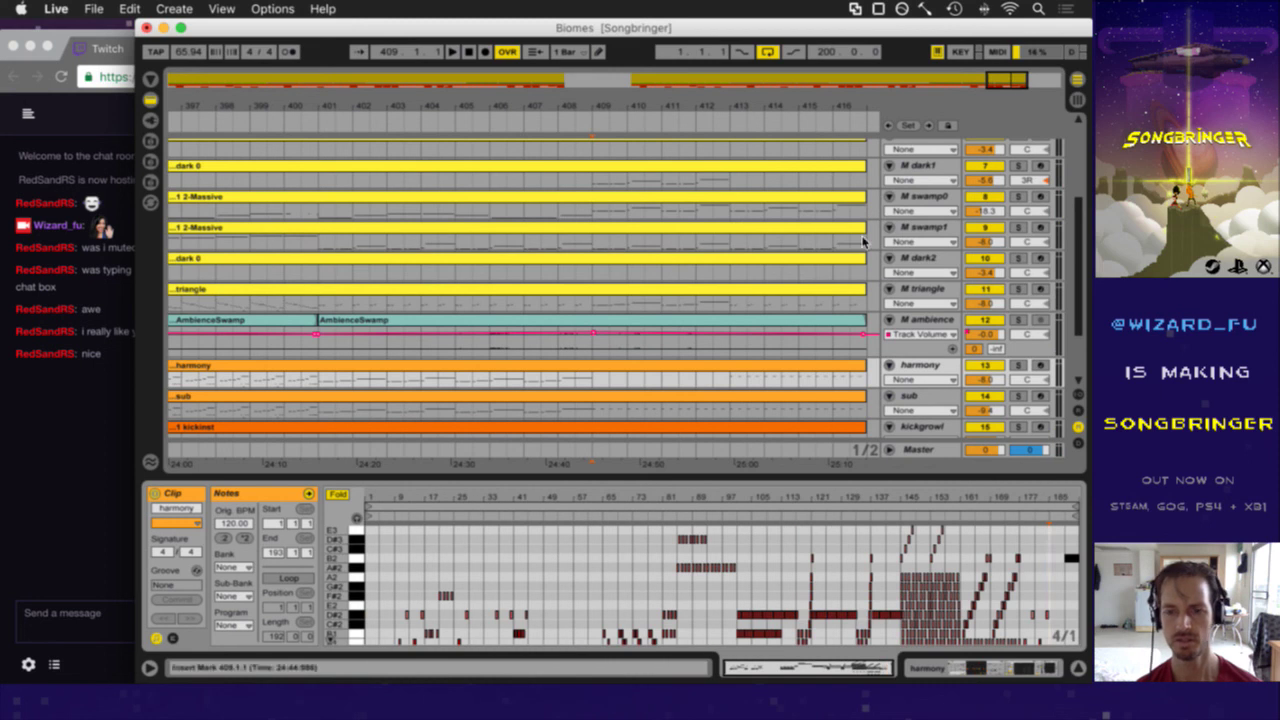
- Open sub's game clip and examine its notes from bar 181 to the end
drag(549, 101, 840, 106)
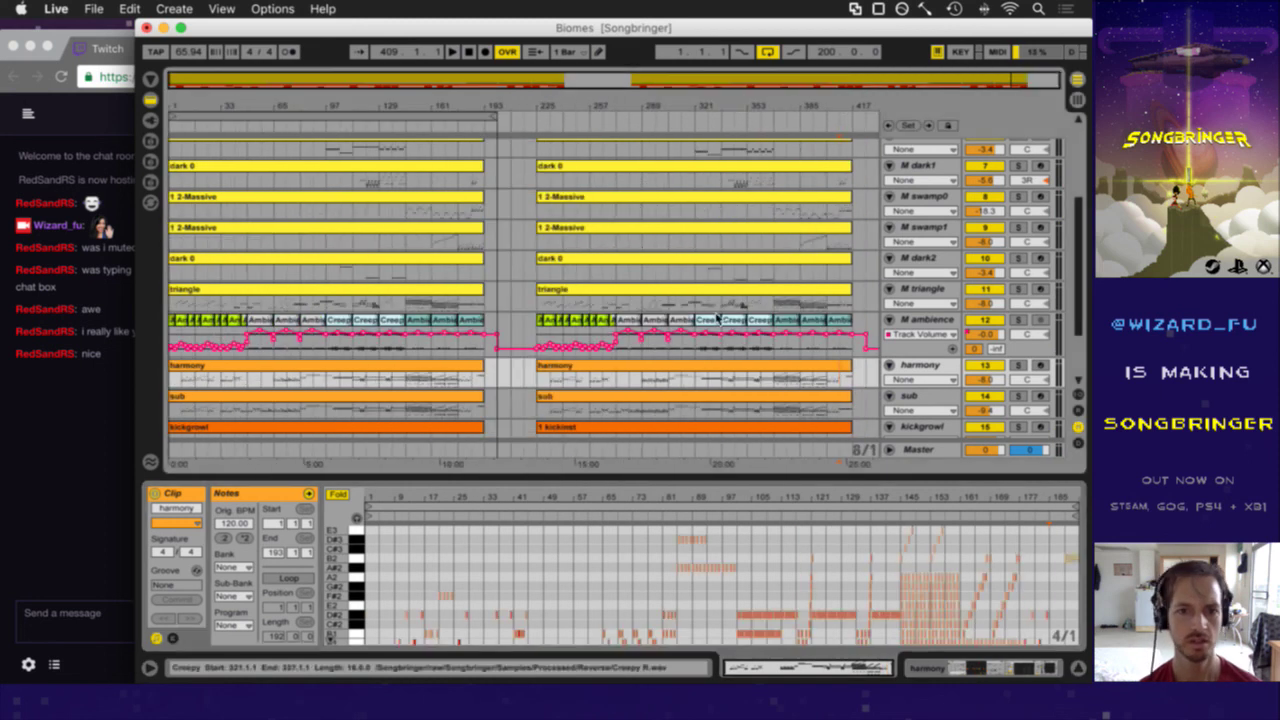
drag(464, 101, 468, 170)
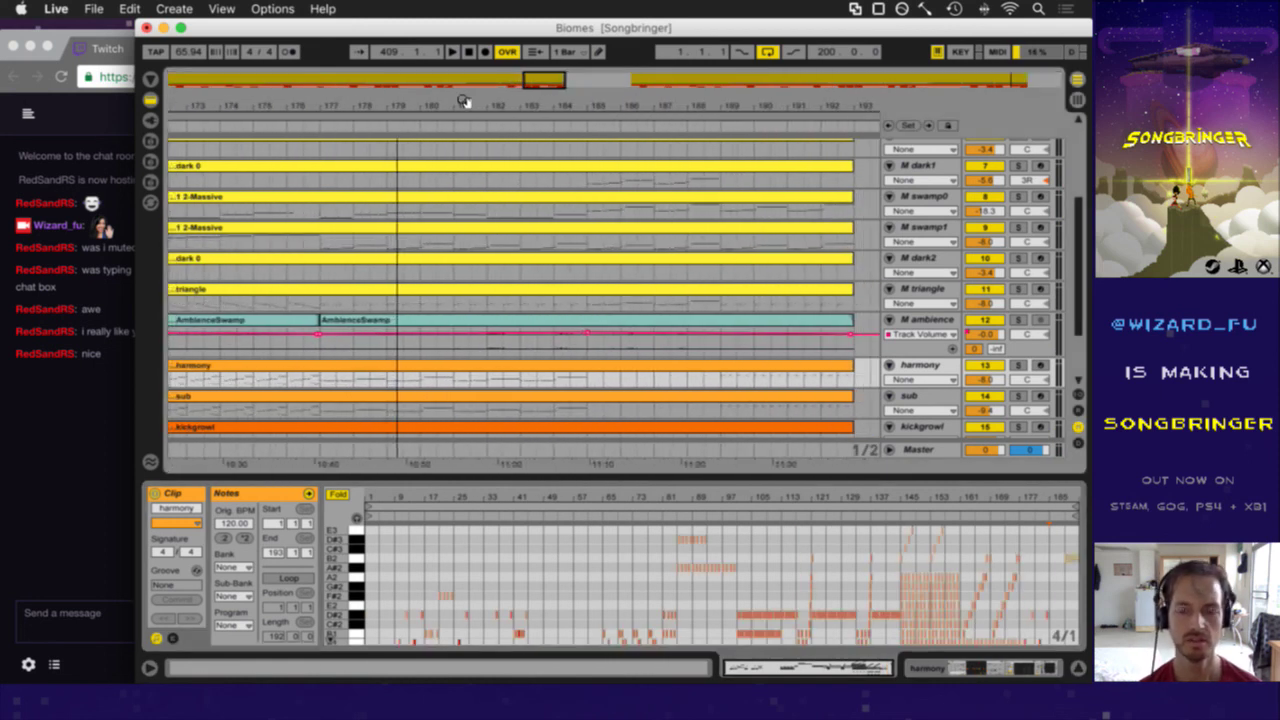
click(746, 396)
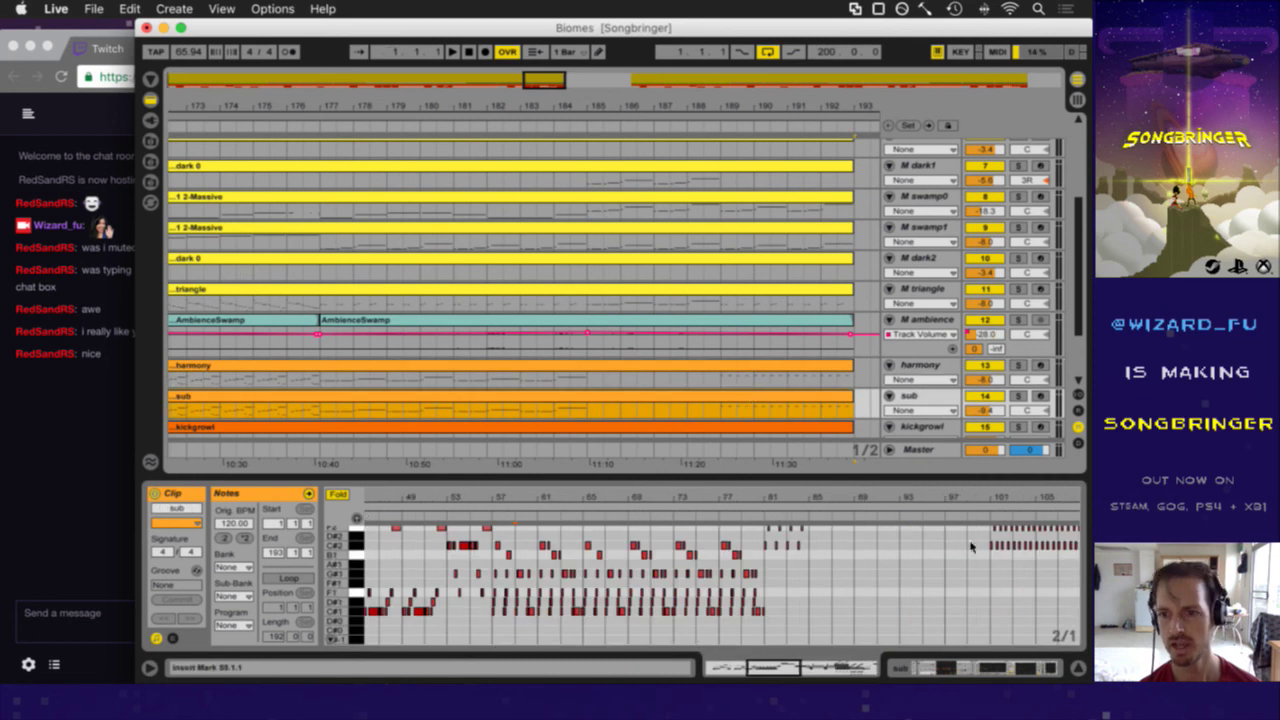
double_click(871, 499)
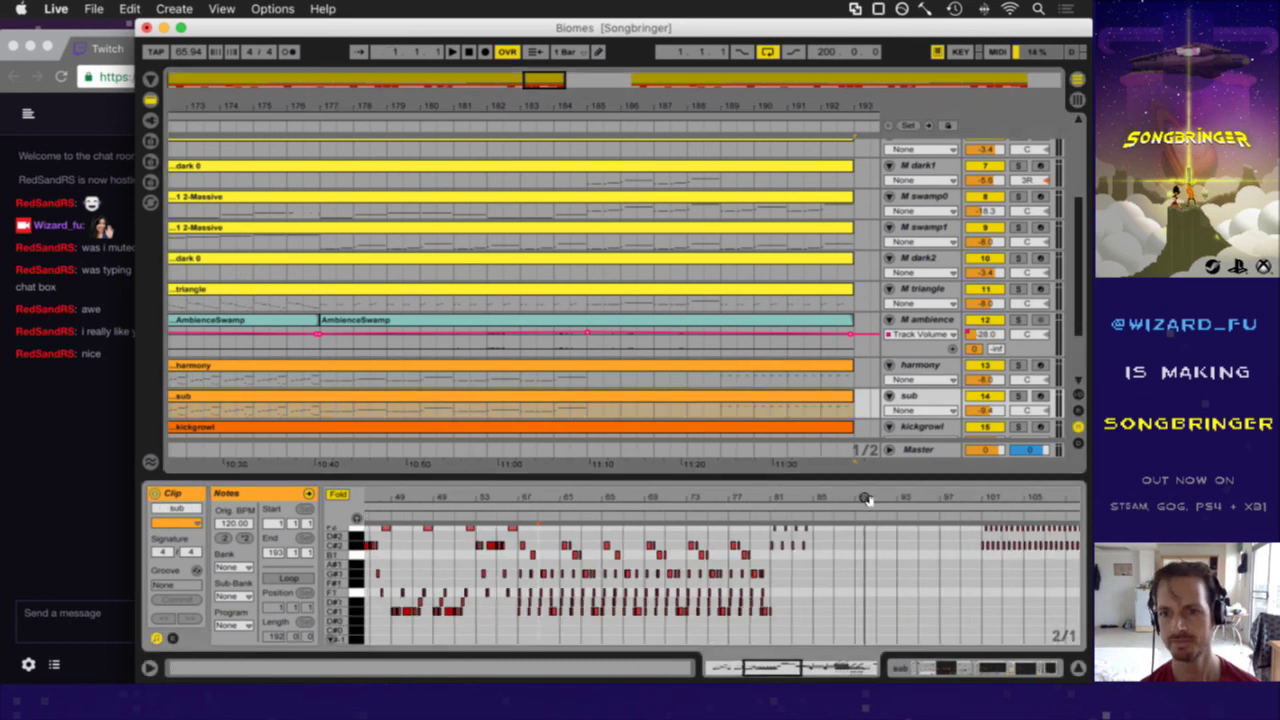
drag(1068, 494, 1076, 533)
scroll(1060, 598, up, 5)
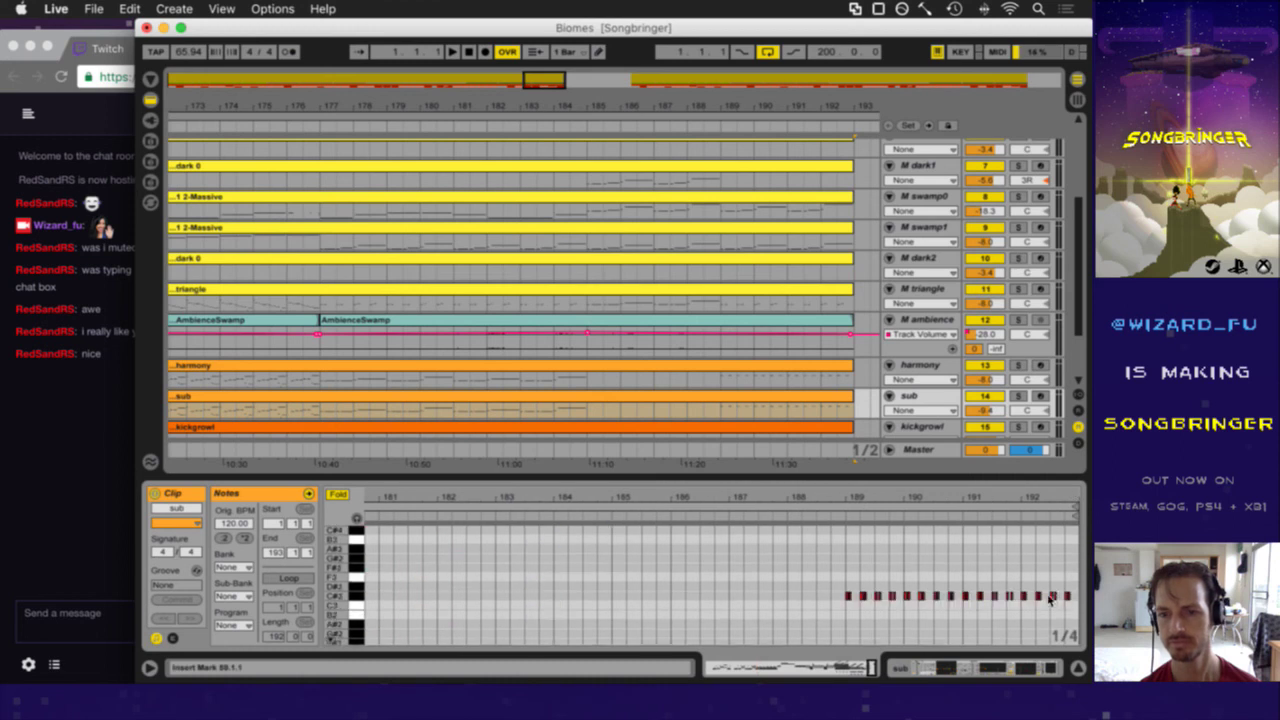
scroll(858, 594, down, 5)
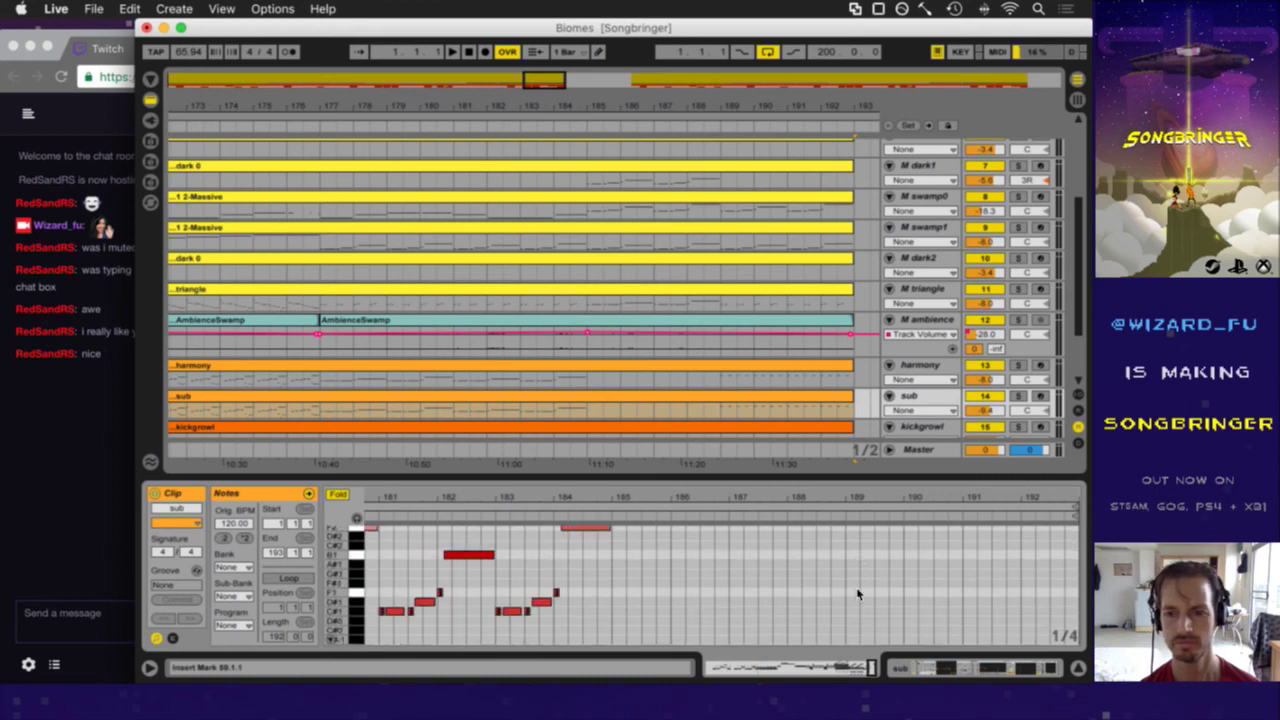
click(548, 403)
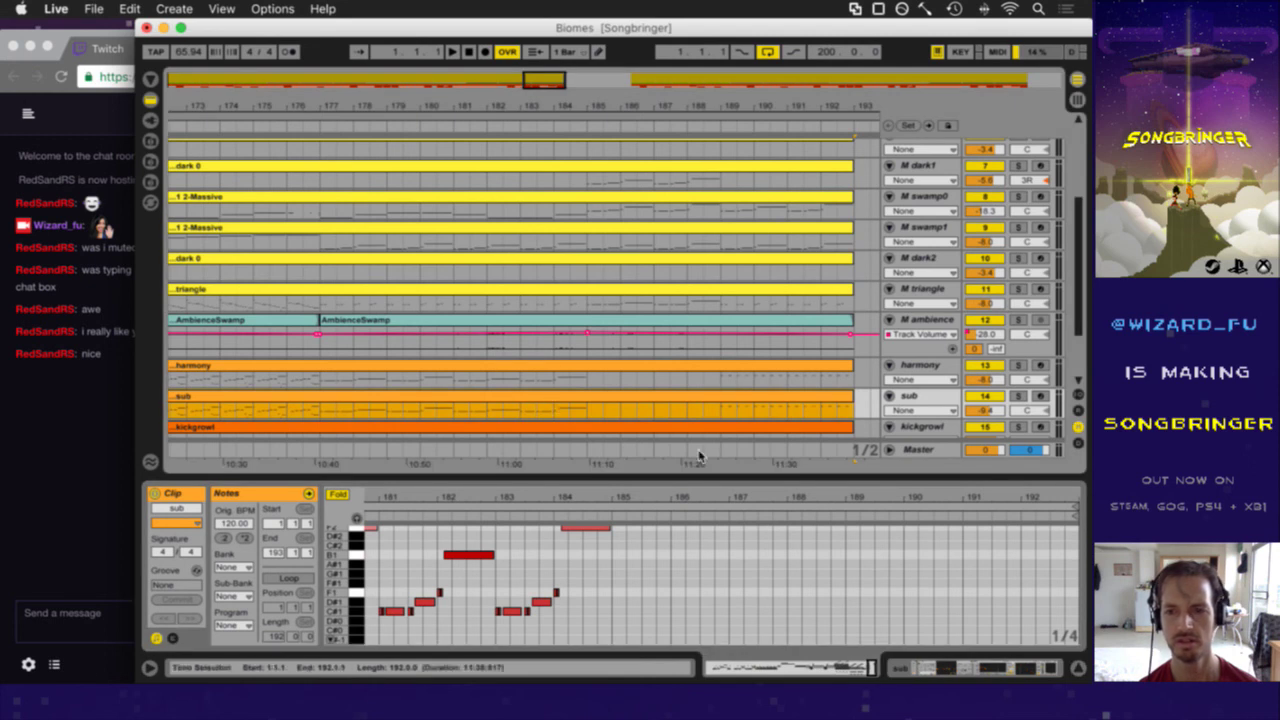
click(751, 372)
click(750, 400)
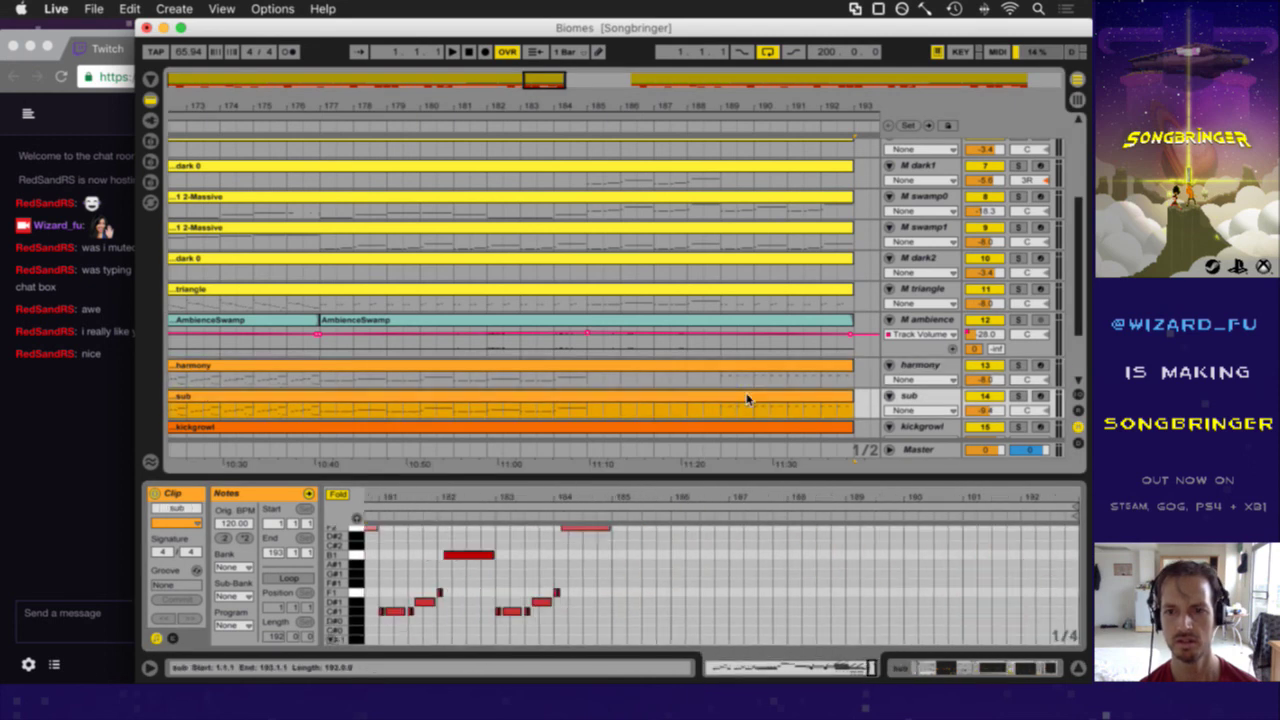
- Lower the C#3 notes starting at bar 189 in sub's game clip to C#2
click(1023, 587)
drag(815, 580, 1080, 626)
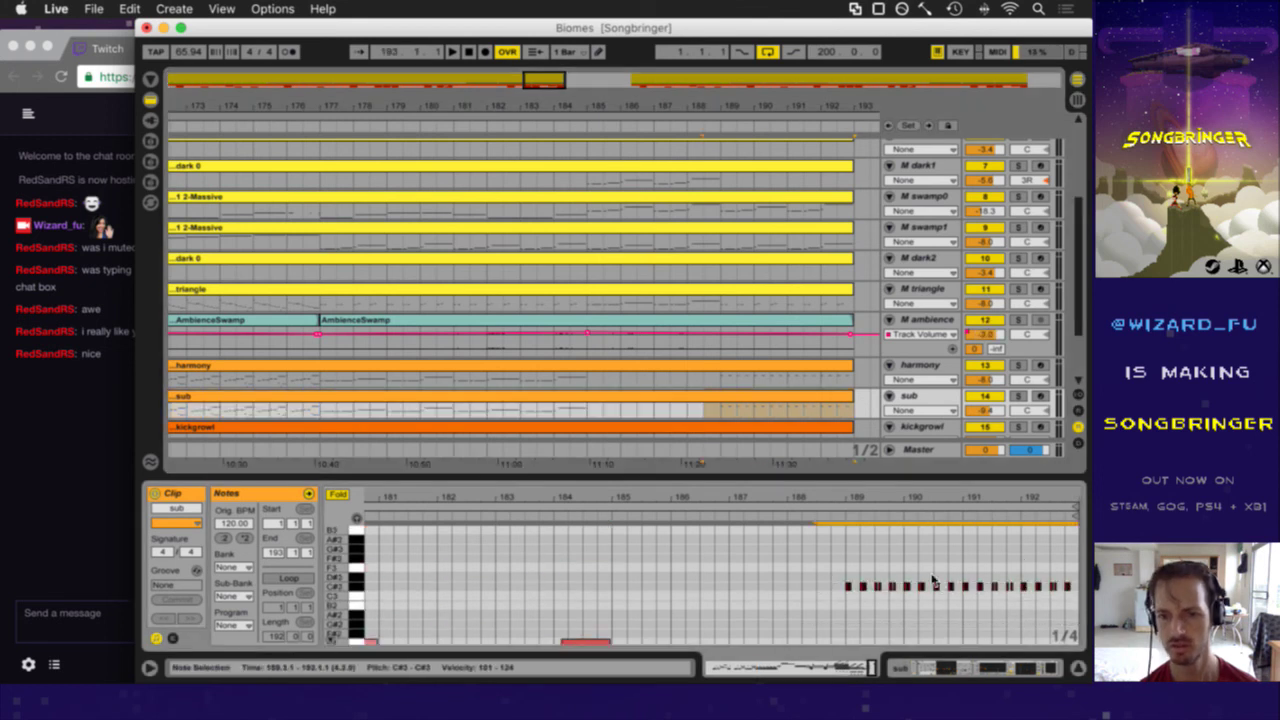
key(Down)
key(Down)
key(Down)
key(Down)
key(Down)
key(Down)
key(Down)
key(Down)
key(Down)
key(Down)
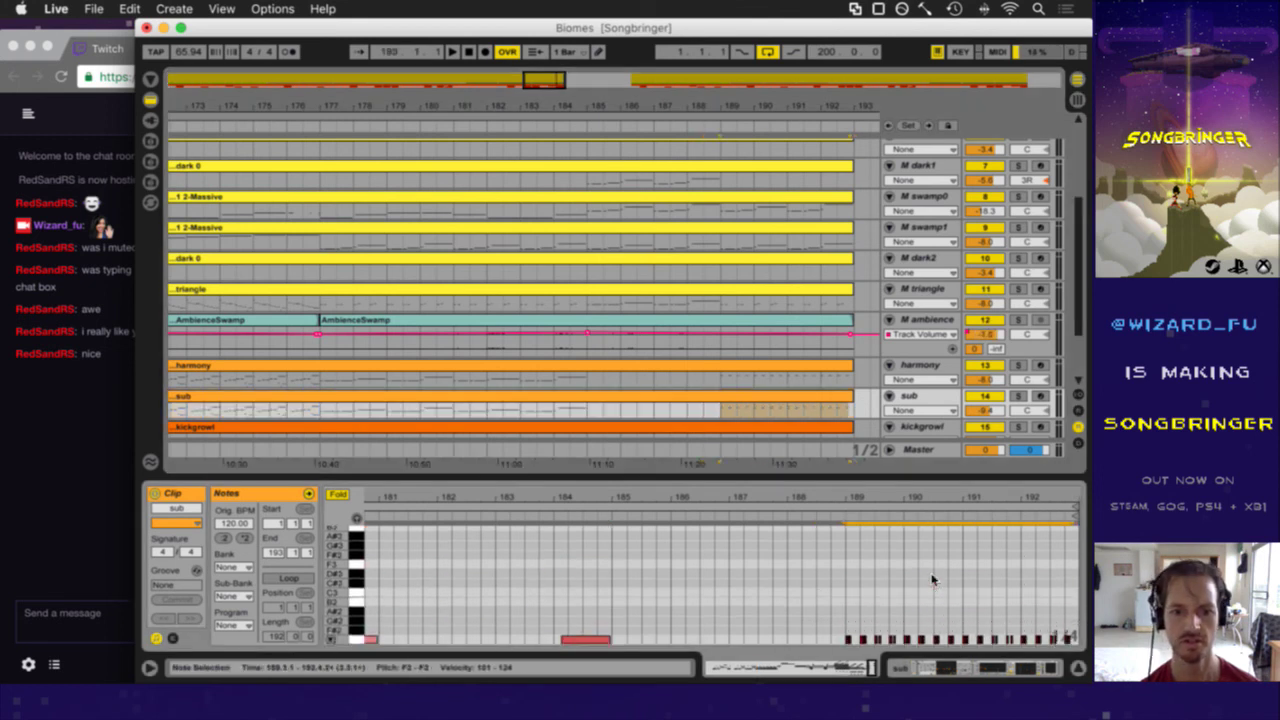
key(Down)
key(Down)
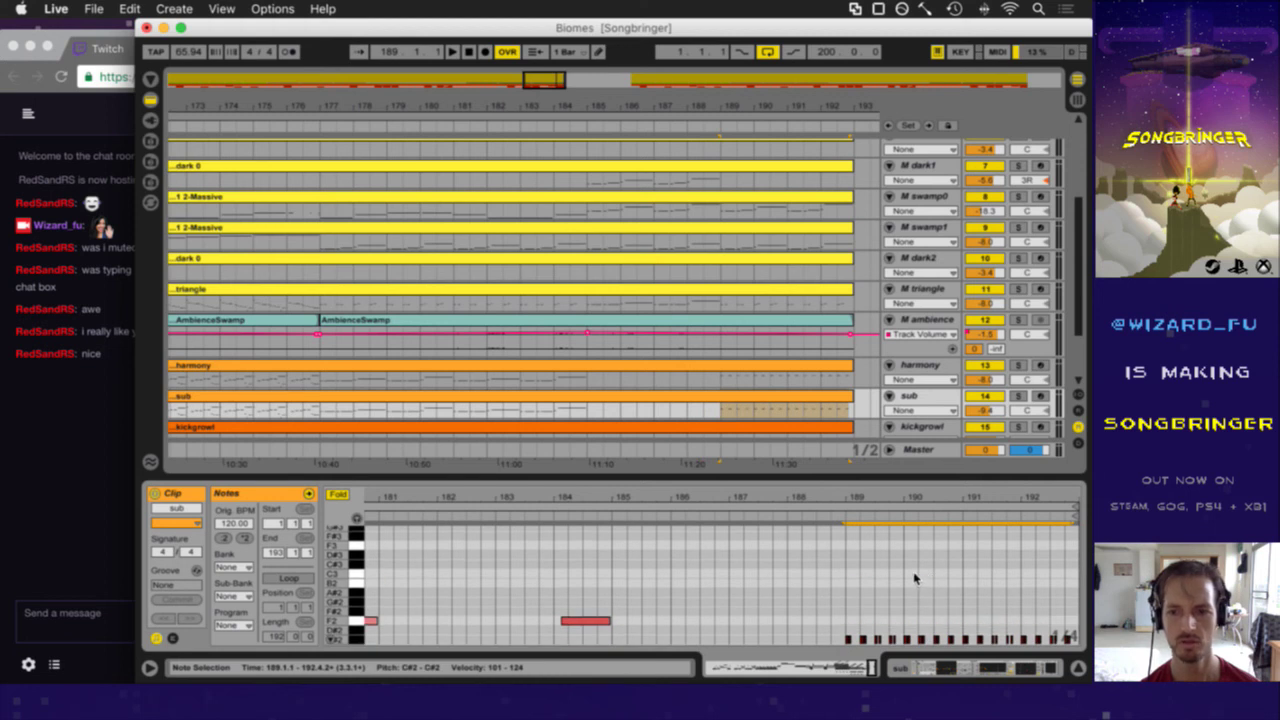
scroll(914, 578, down, 2)
- Paste a copy of the C#2 notes at bar 185 in sub's game clip and play the arrangement from bar 185
click(610, 614)
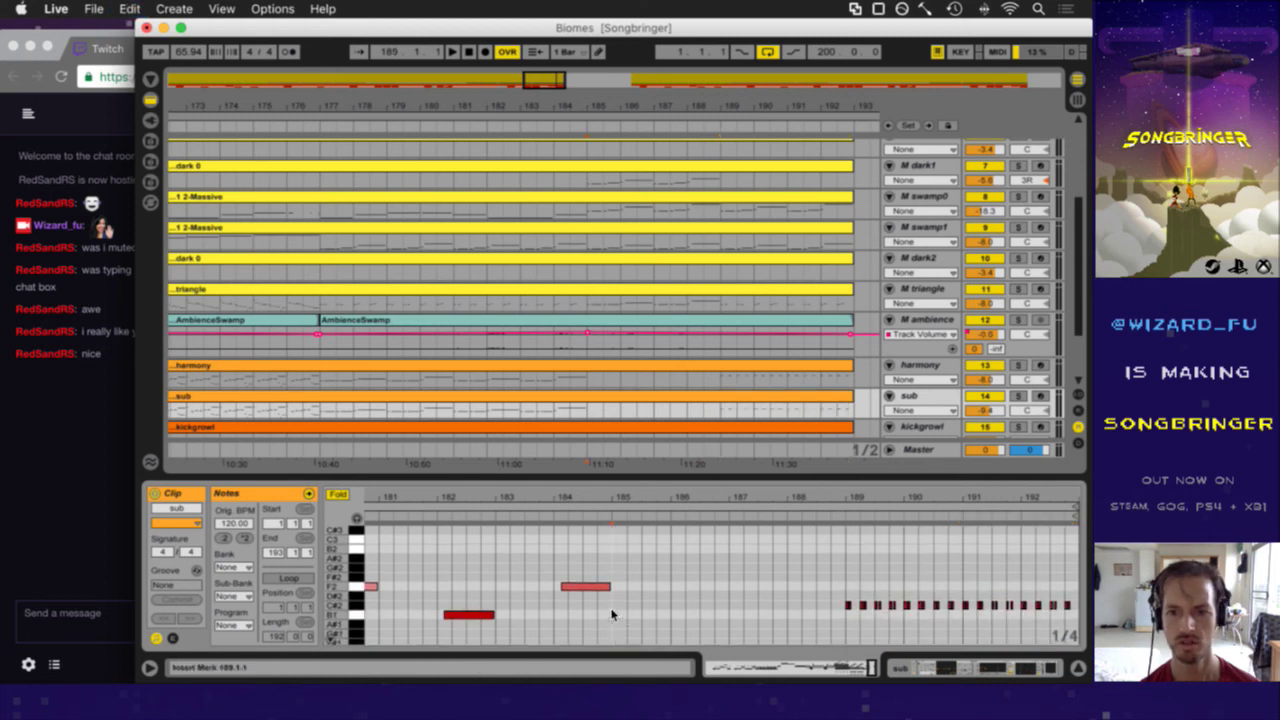
key(super+v)
click(583, 415)
key(space)
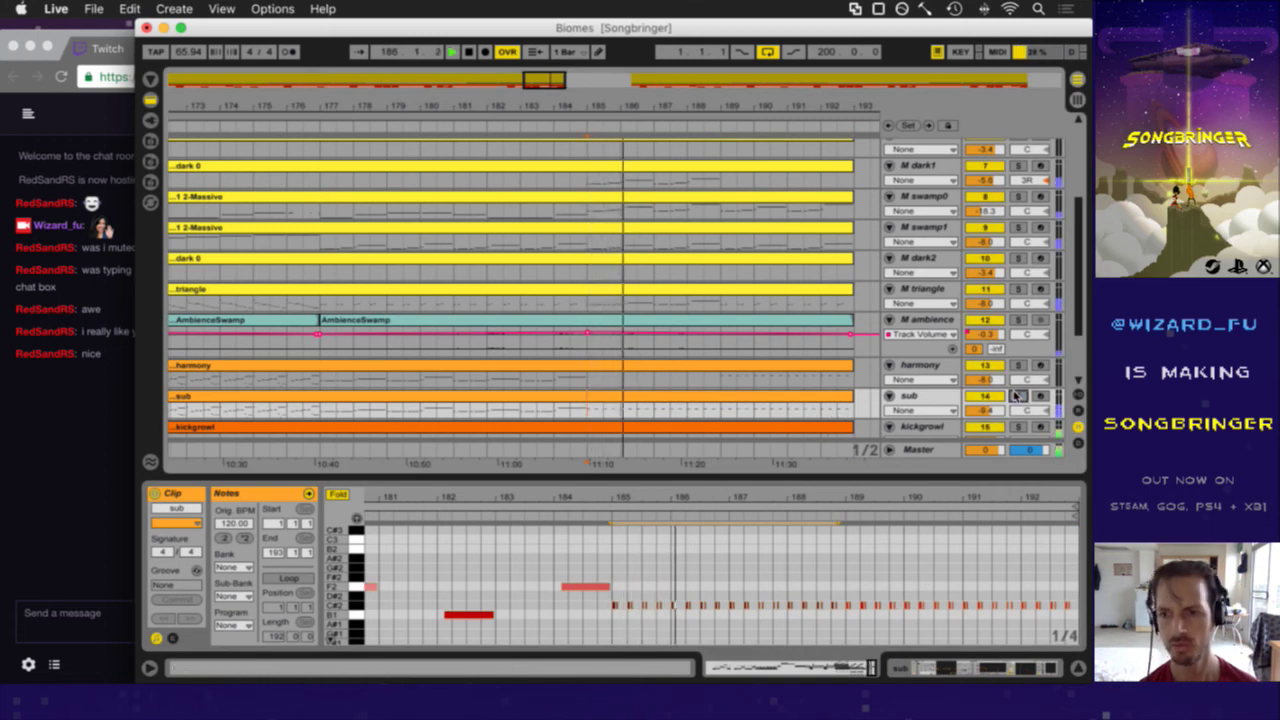
- Check the Master track's Spectrum during playback to the end of the game section, save the set and stop playback
click(940, 451)
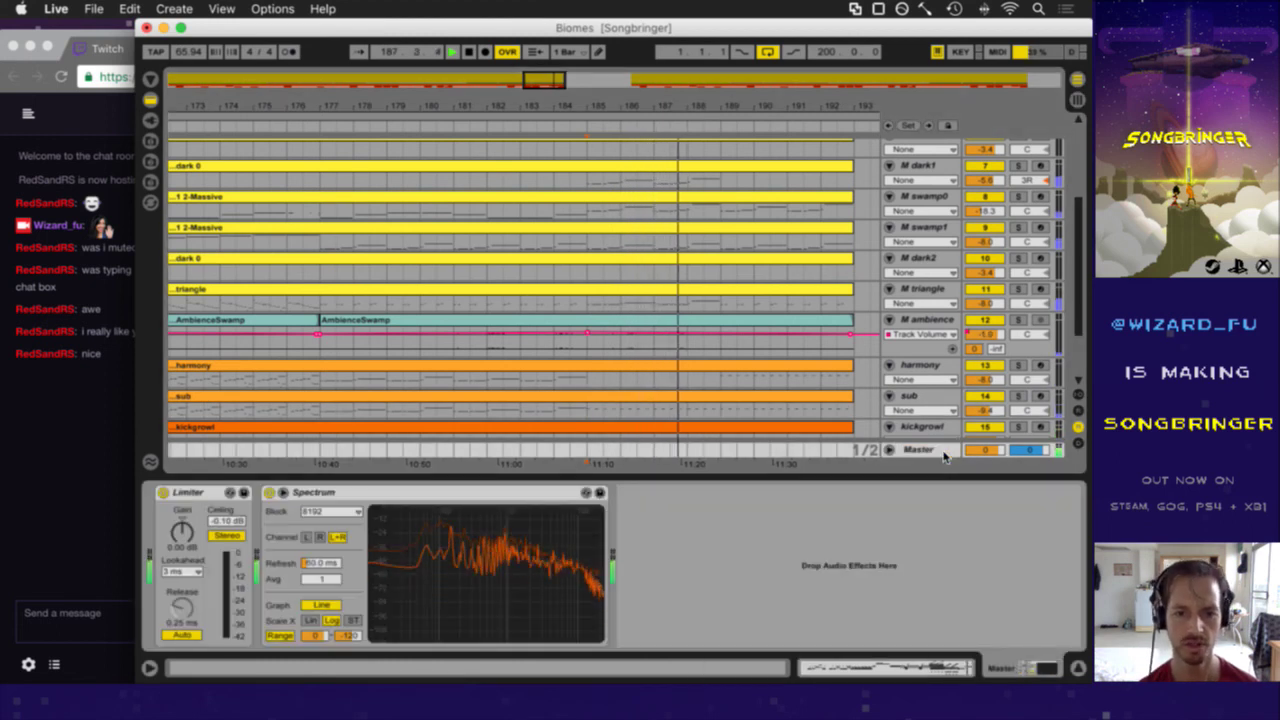
click(686, 423)
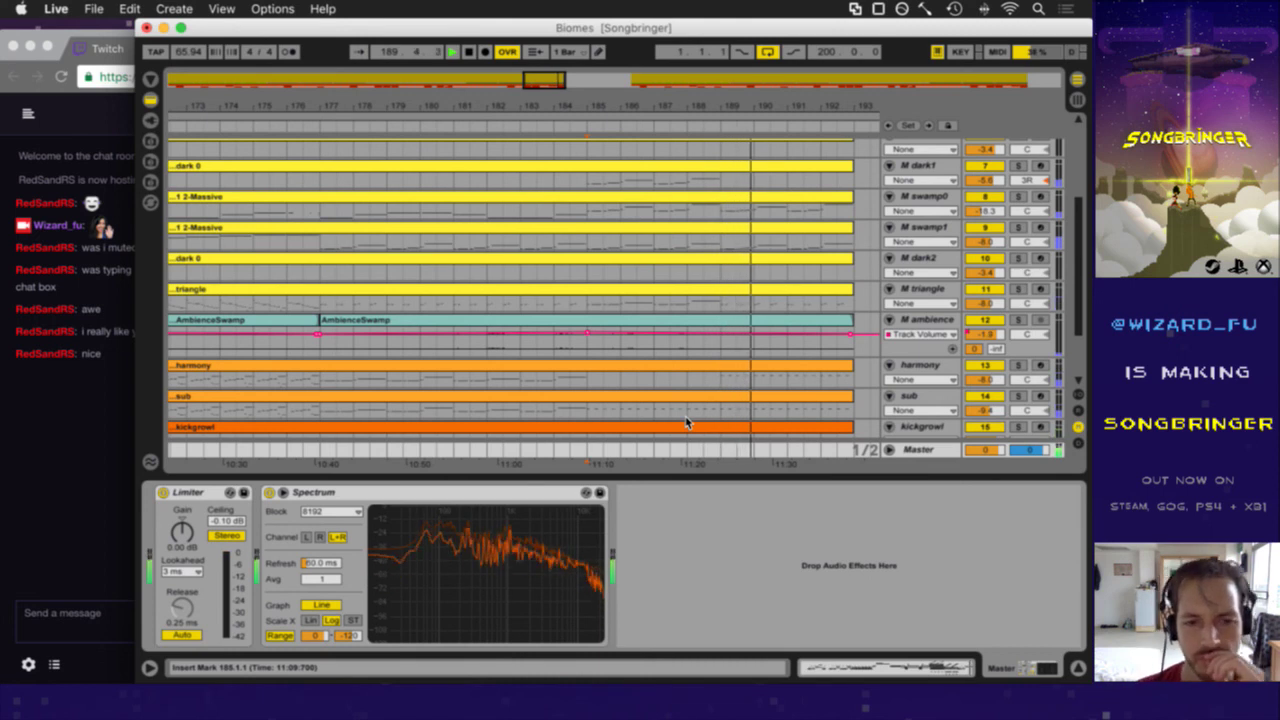
key(super+s)
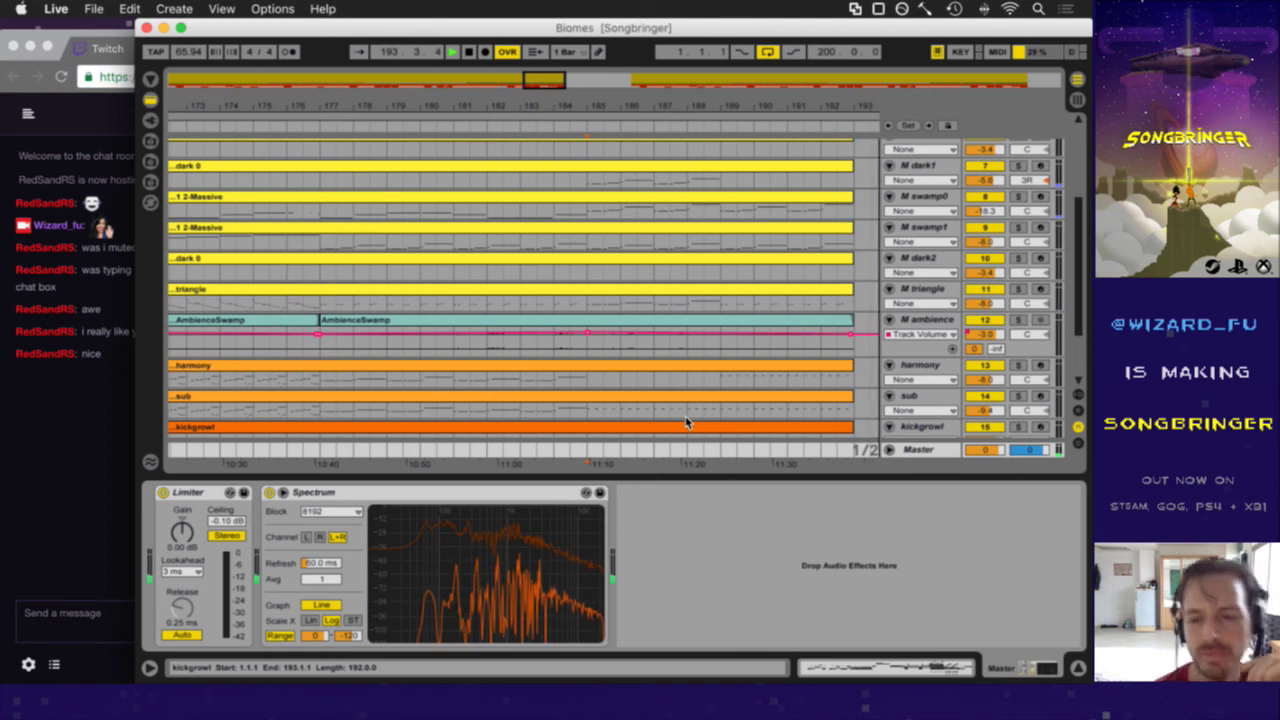
click(666, 409)
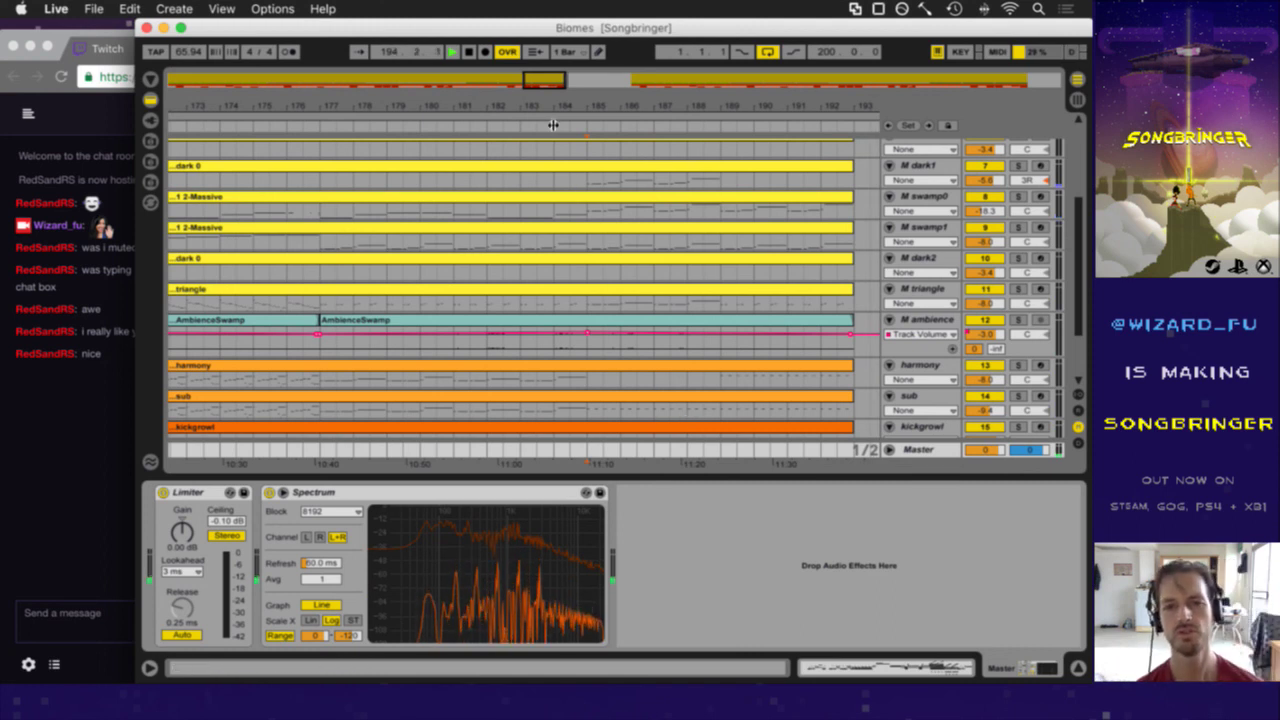
drag(553, 110, 474, 111)
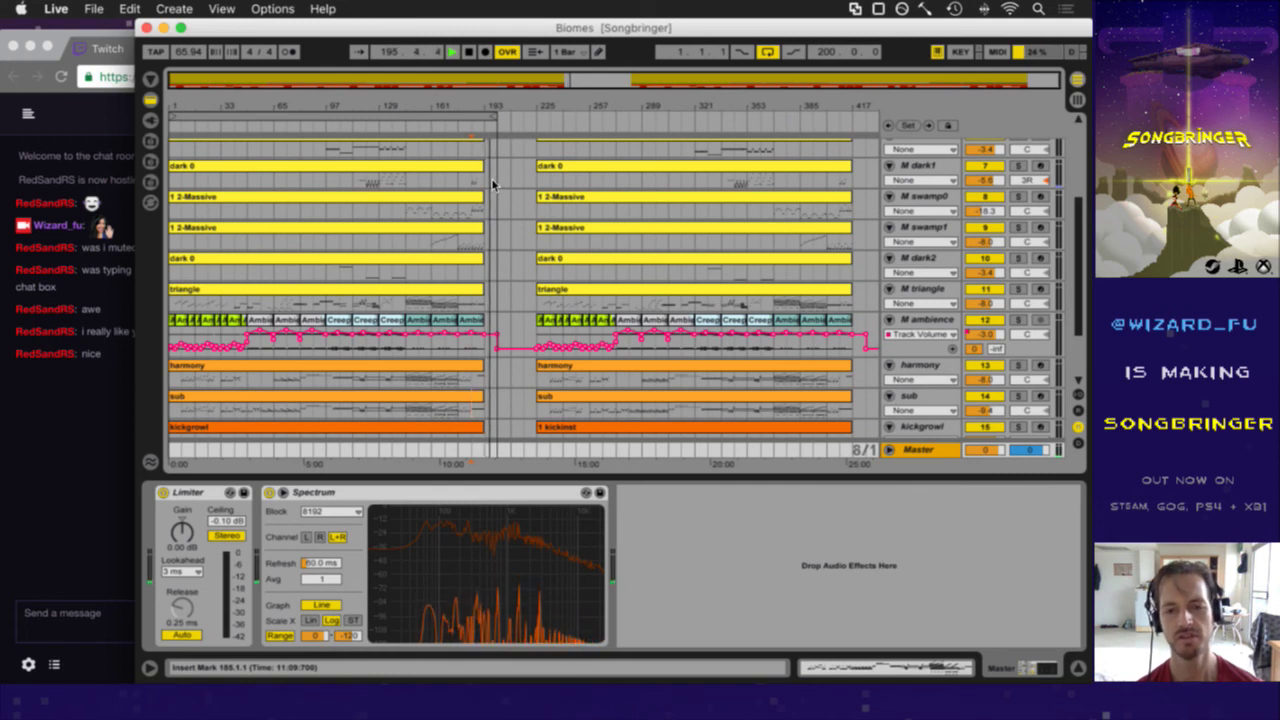
key(space)
- Move the 200-bar loop range to start at bar 225, select the soundtrack section's time range and save the set
scroll(487, 155, up, 5)
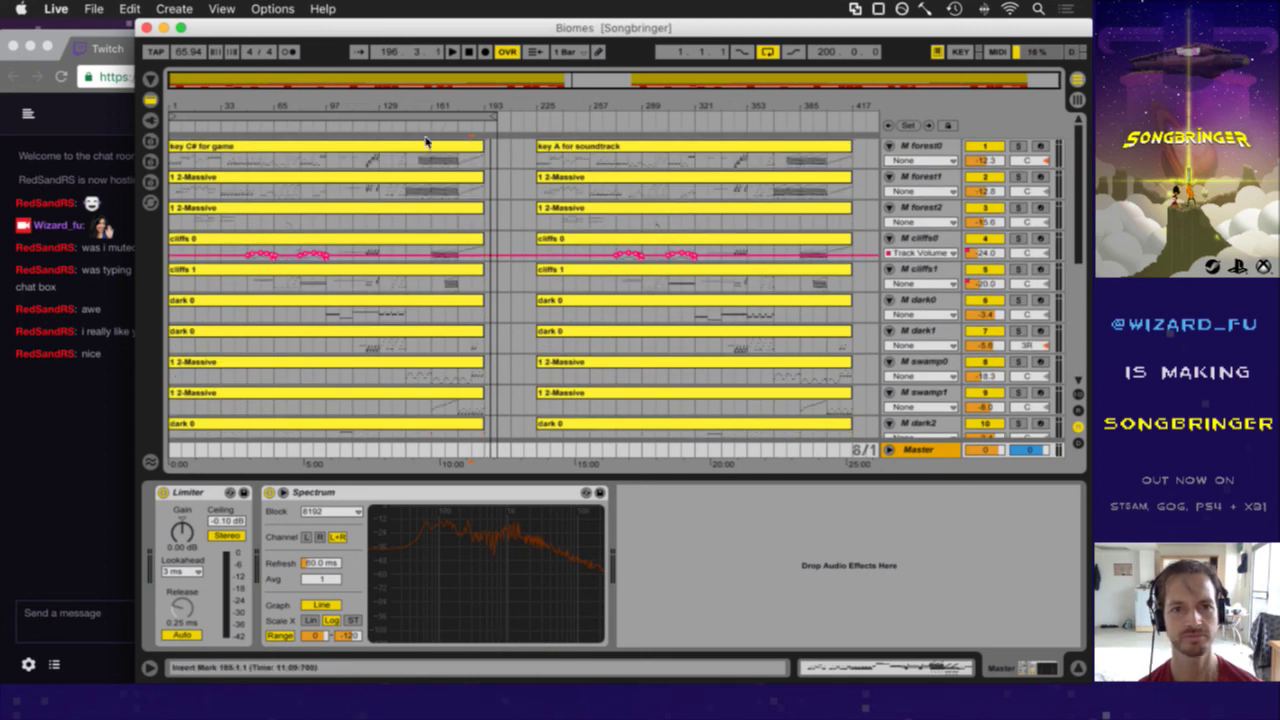
drag(272, 115, 635, 113)
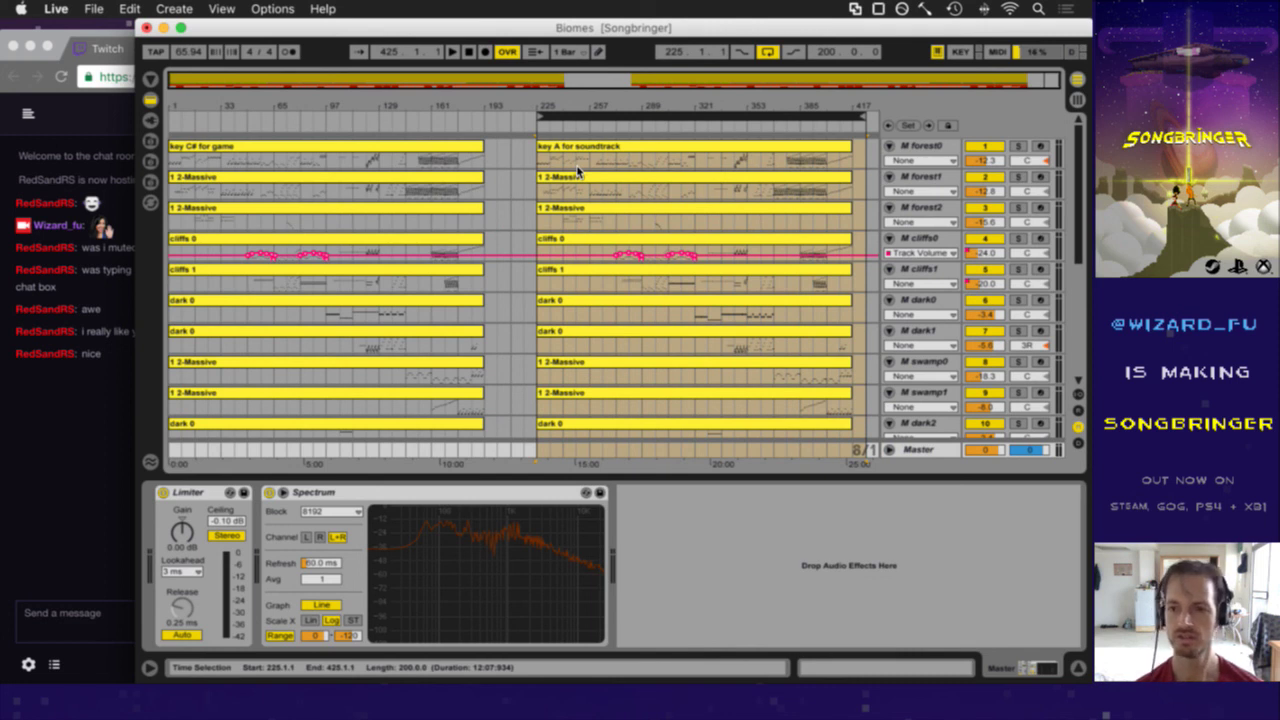
scroll(577, 172, down, 8)
key(super+s)
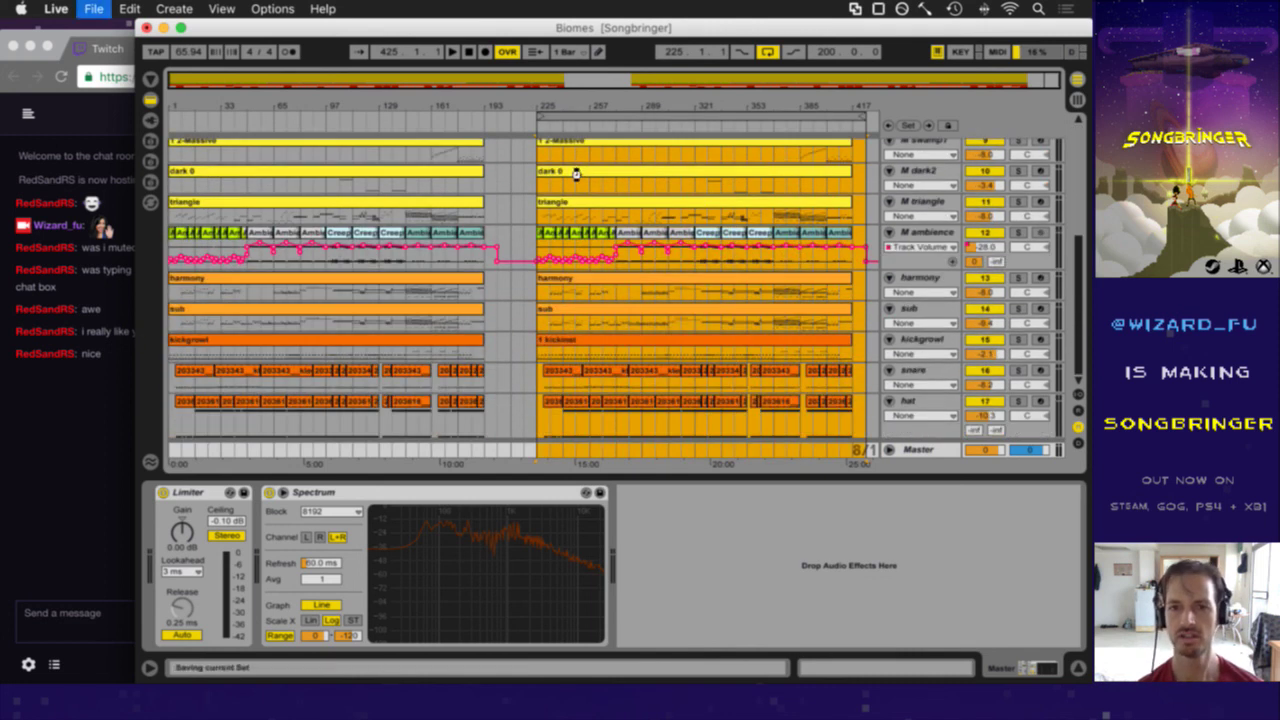
scroll(575, 172, up, 10)
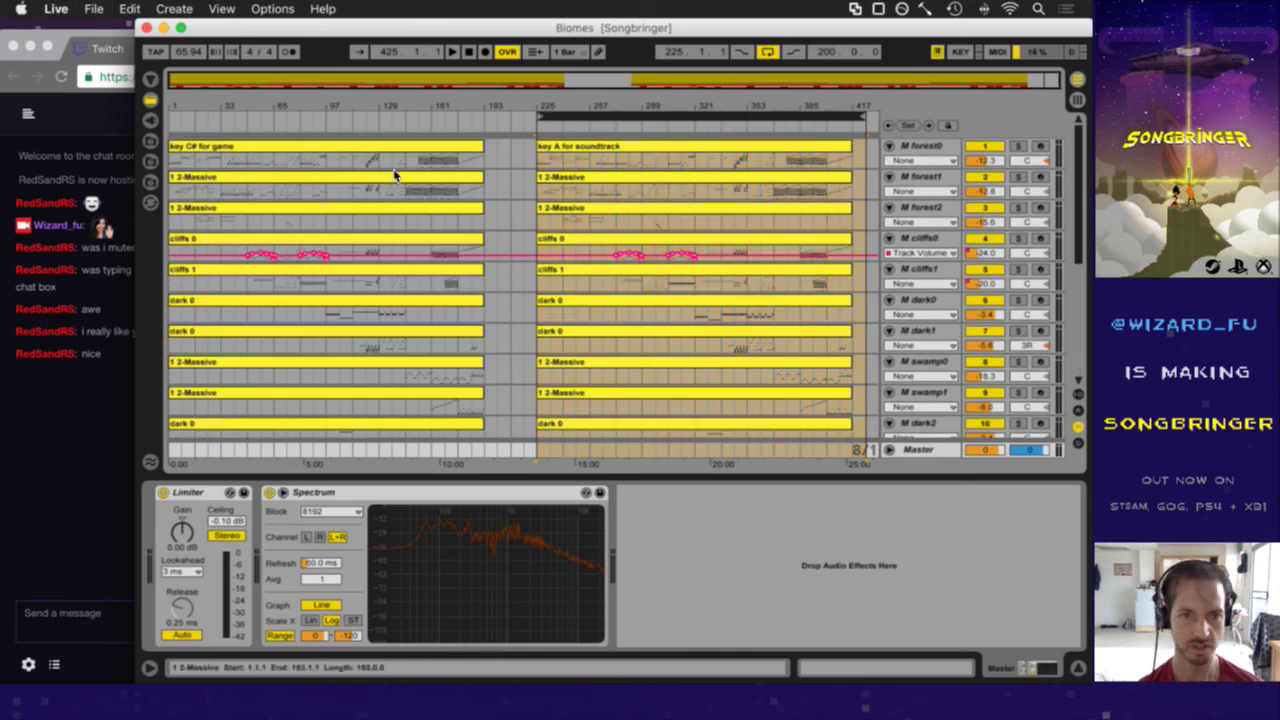
scroll(395, 176, down, 8)
scroll(395, 176, up, 8)
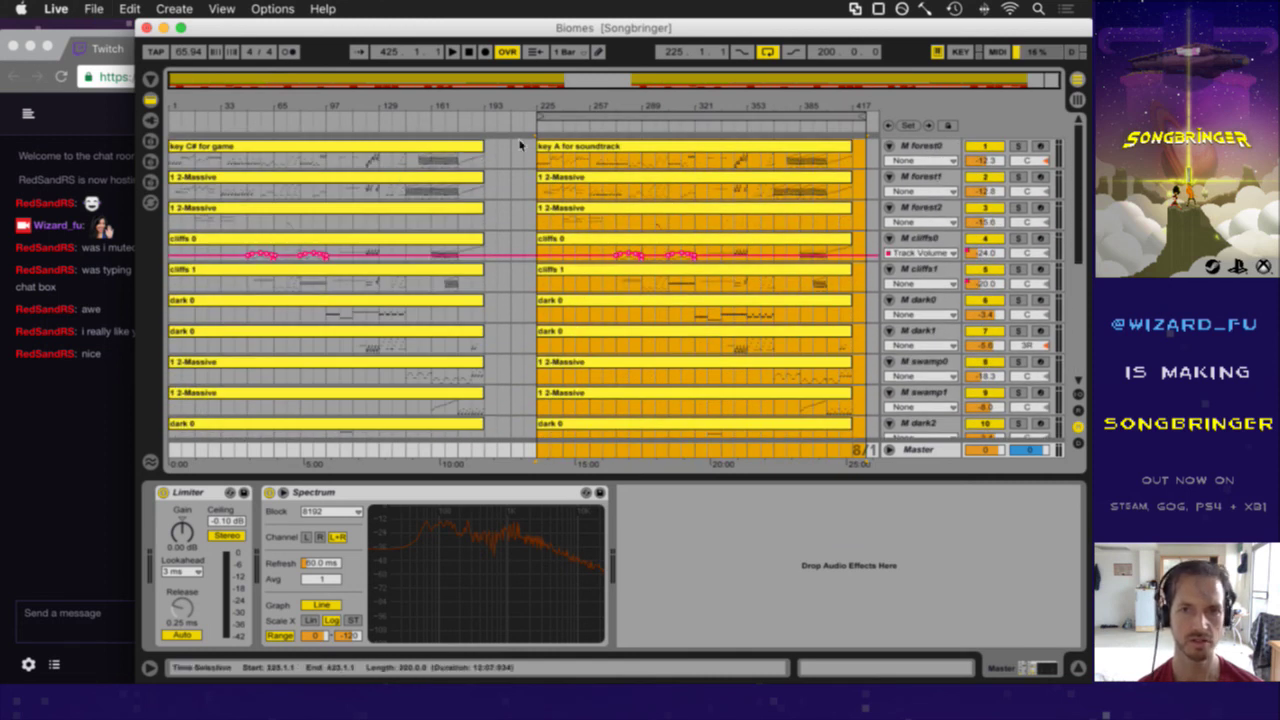
- Export the Master output from 225.1.1 to 425.1.1 as BiomesSoundtrack.wav in the Assets folder, replacing the existing file
key(super+shift+r)
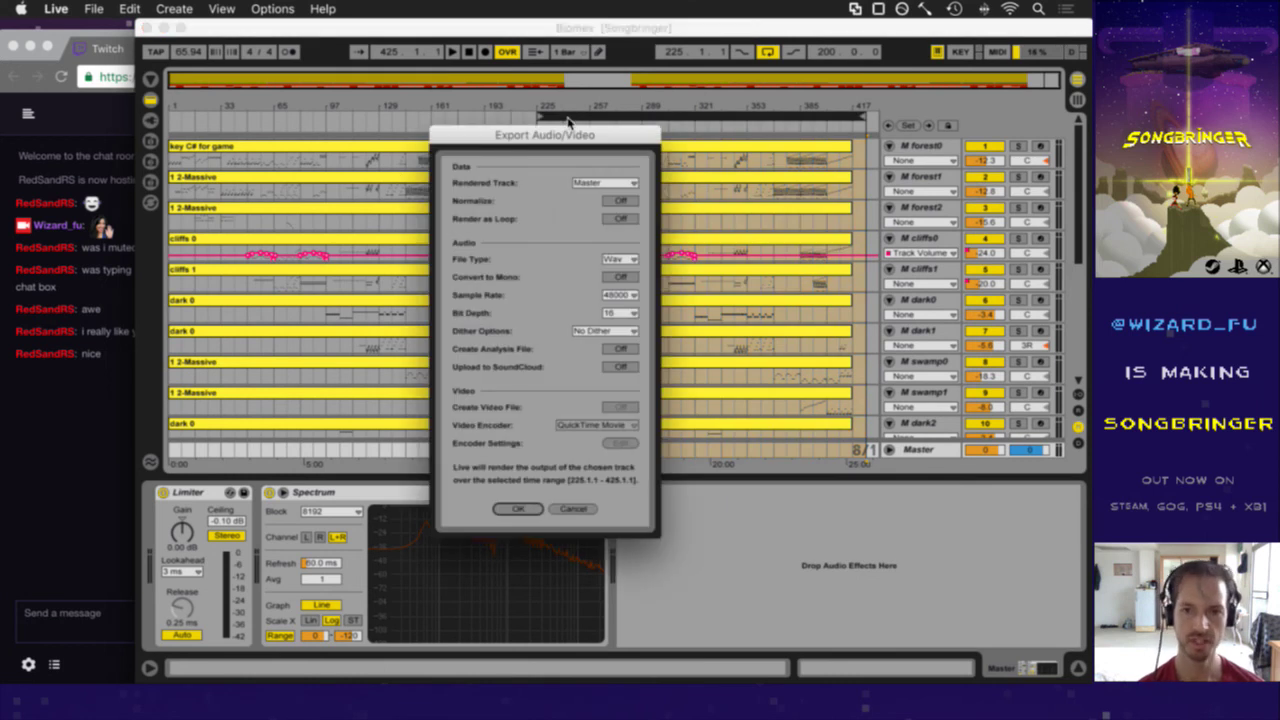
key(Return)
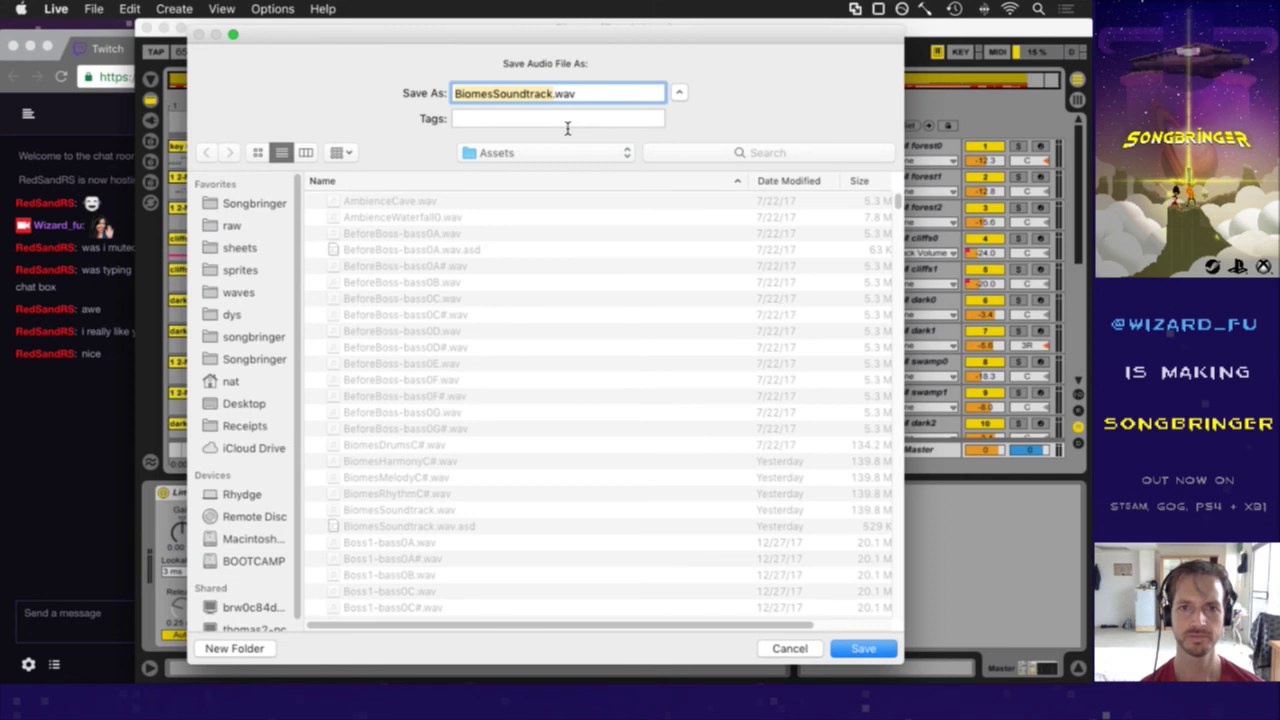
key(Return)
key(Escape)
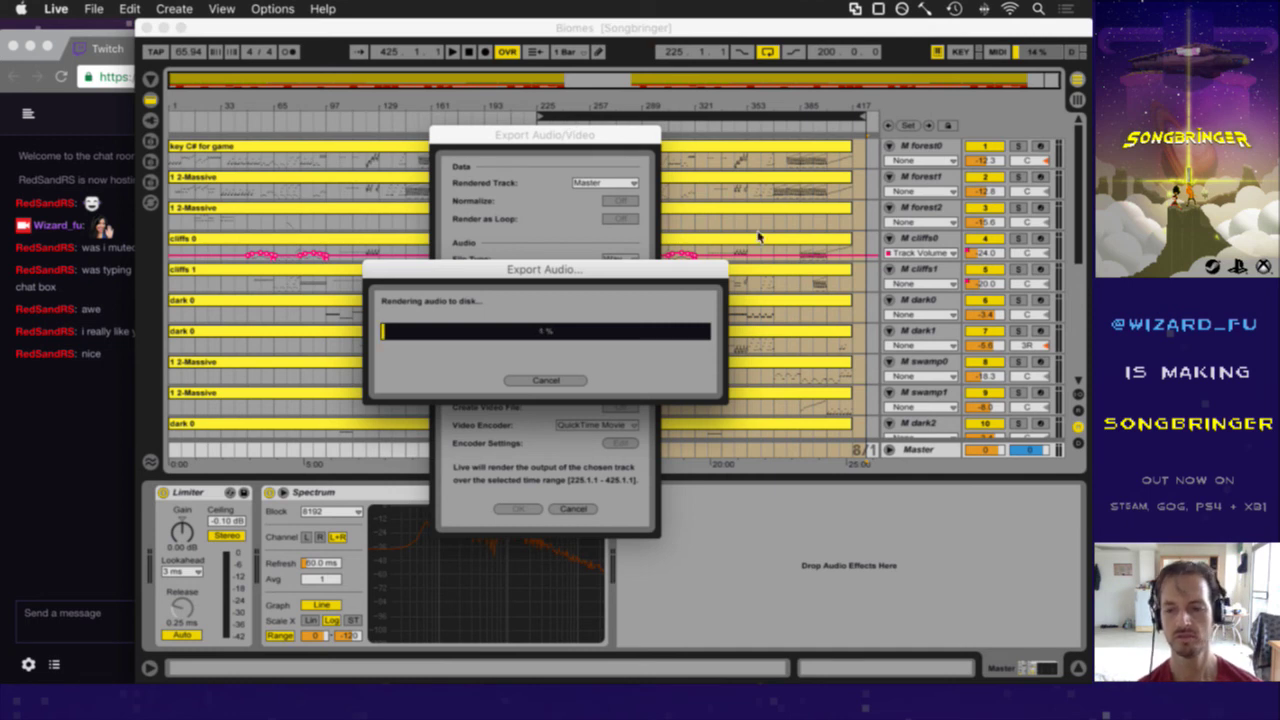
- Glance at the desktop's Biomes audio files while the export renders and switch to Gameshow
key(F11)
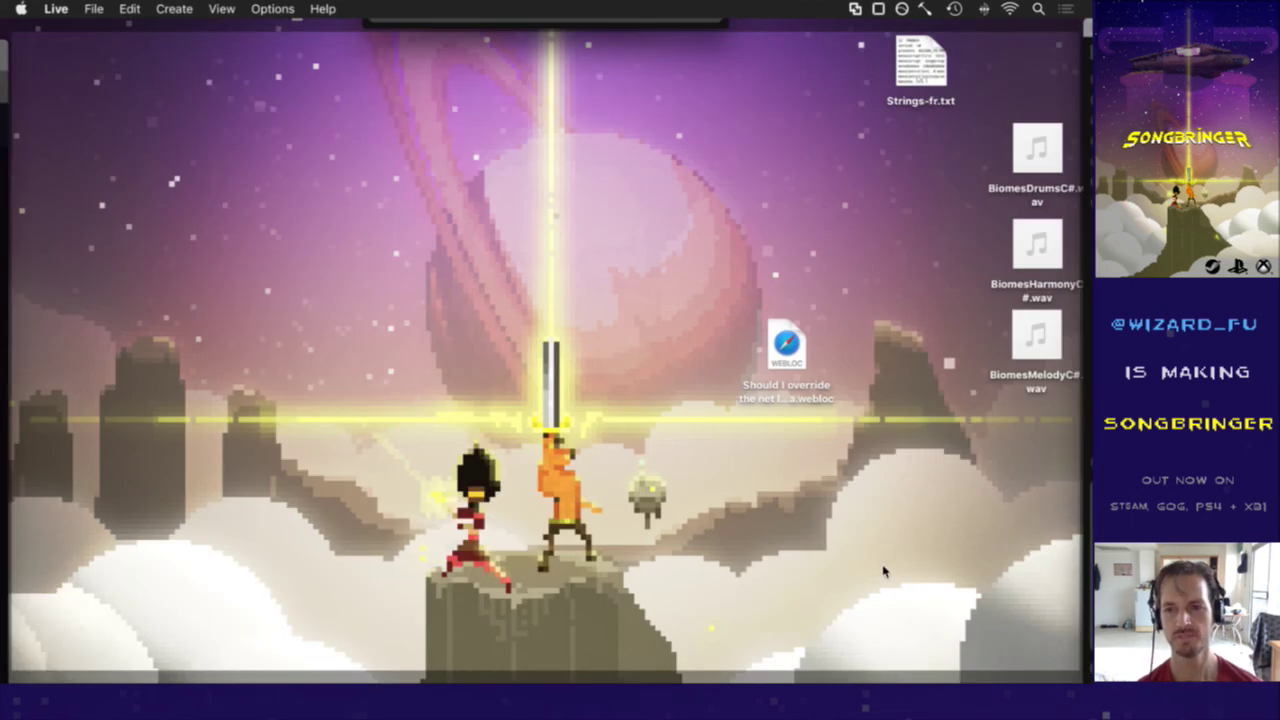
key(F11)
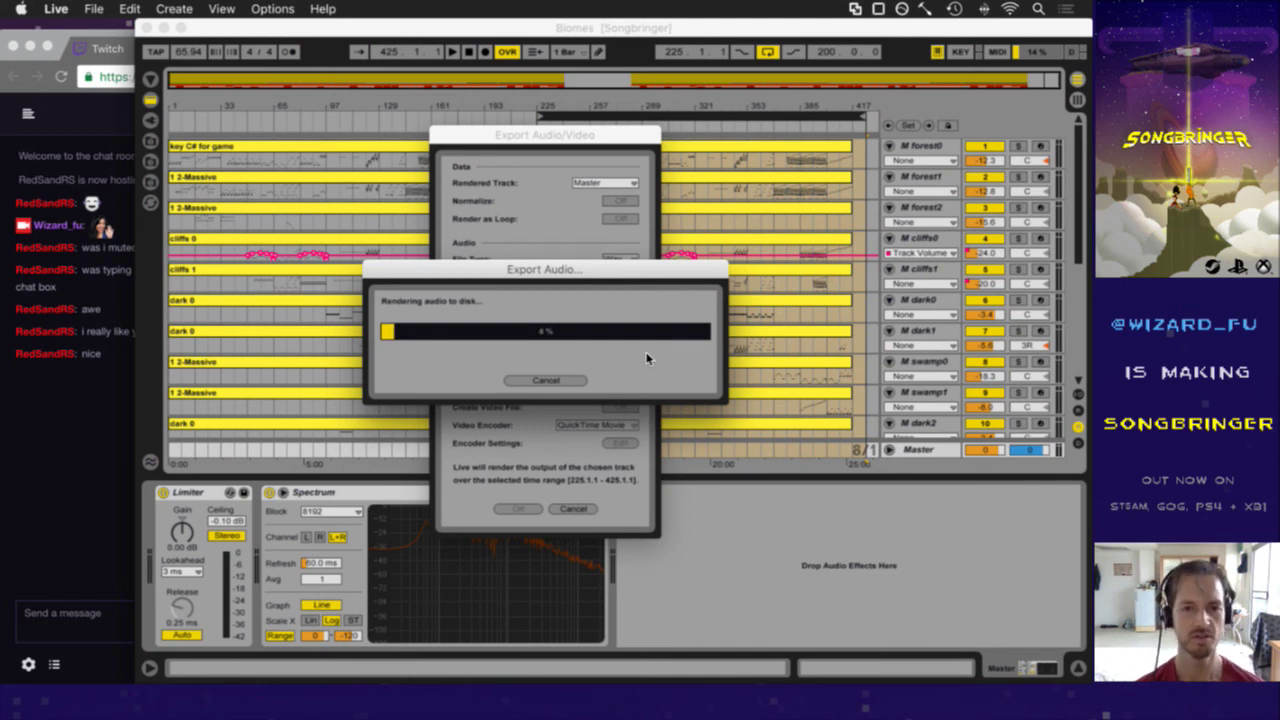
key(super+Tab)
key(super+Tab)
key(super+Tab)
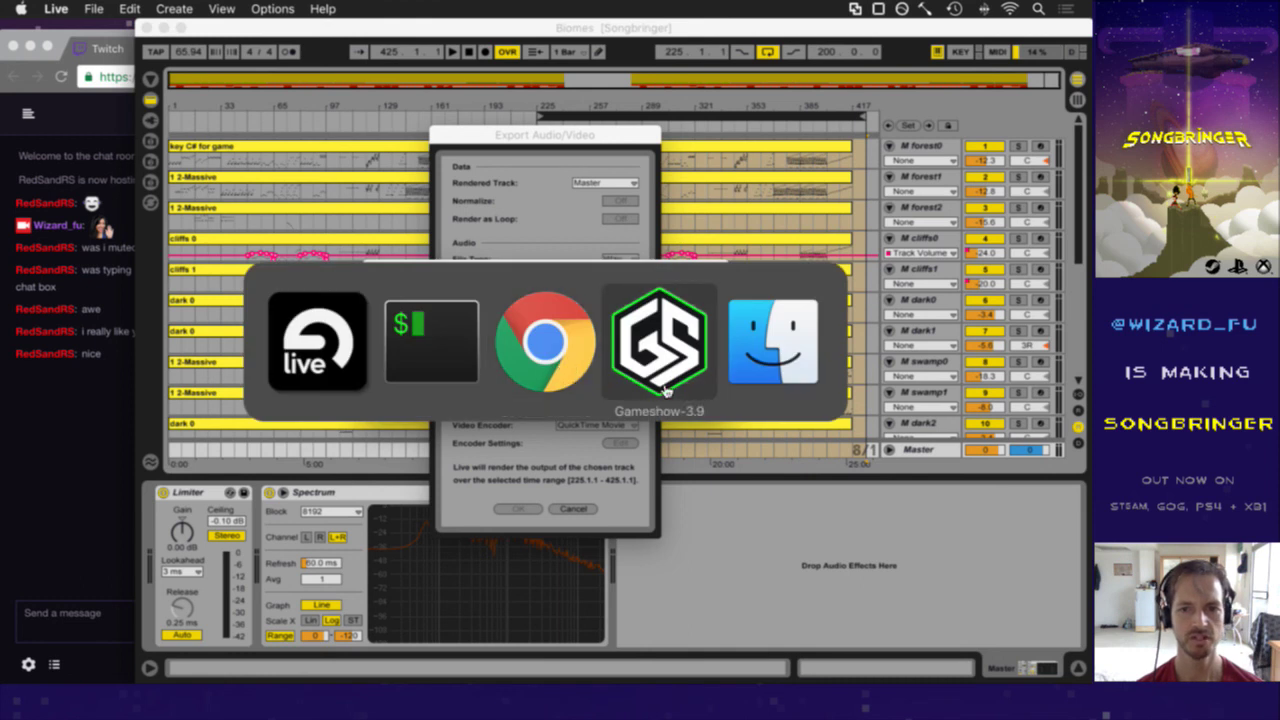
key(F4)
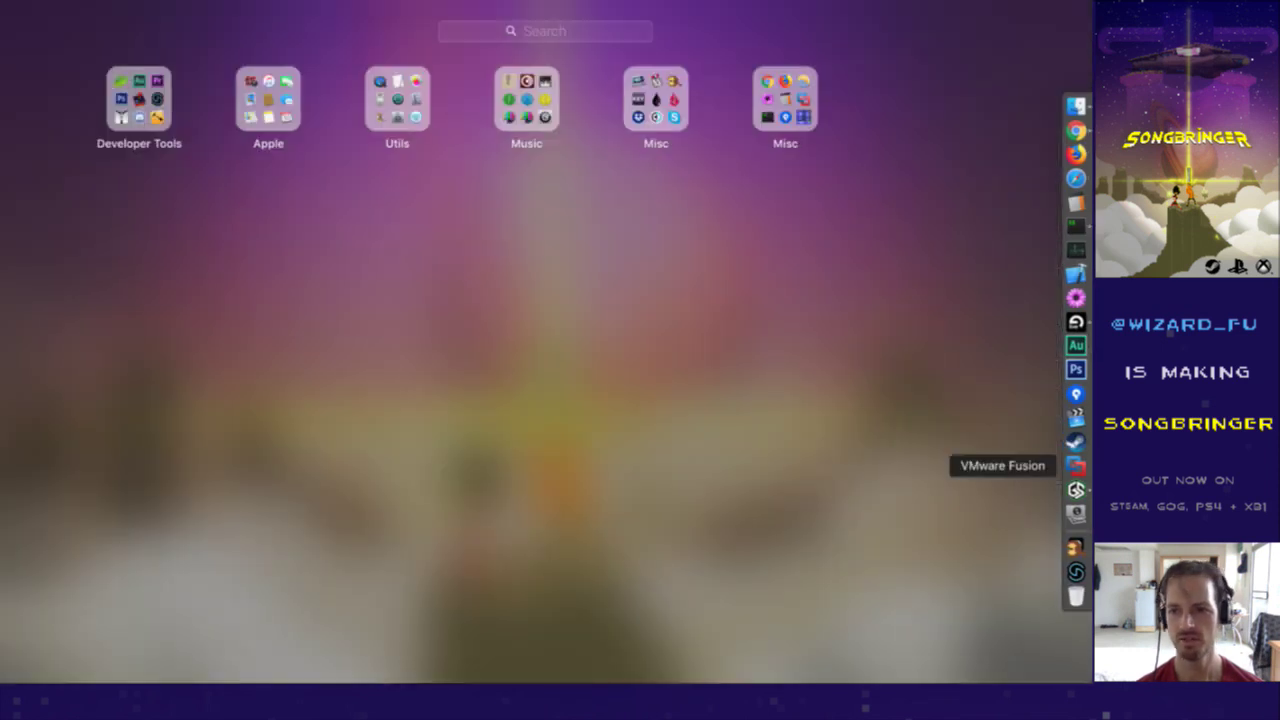
click(1075, 490)
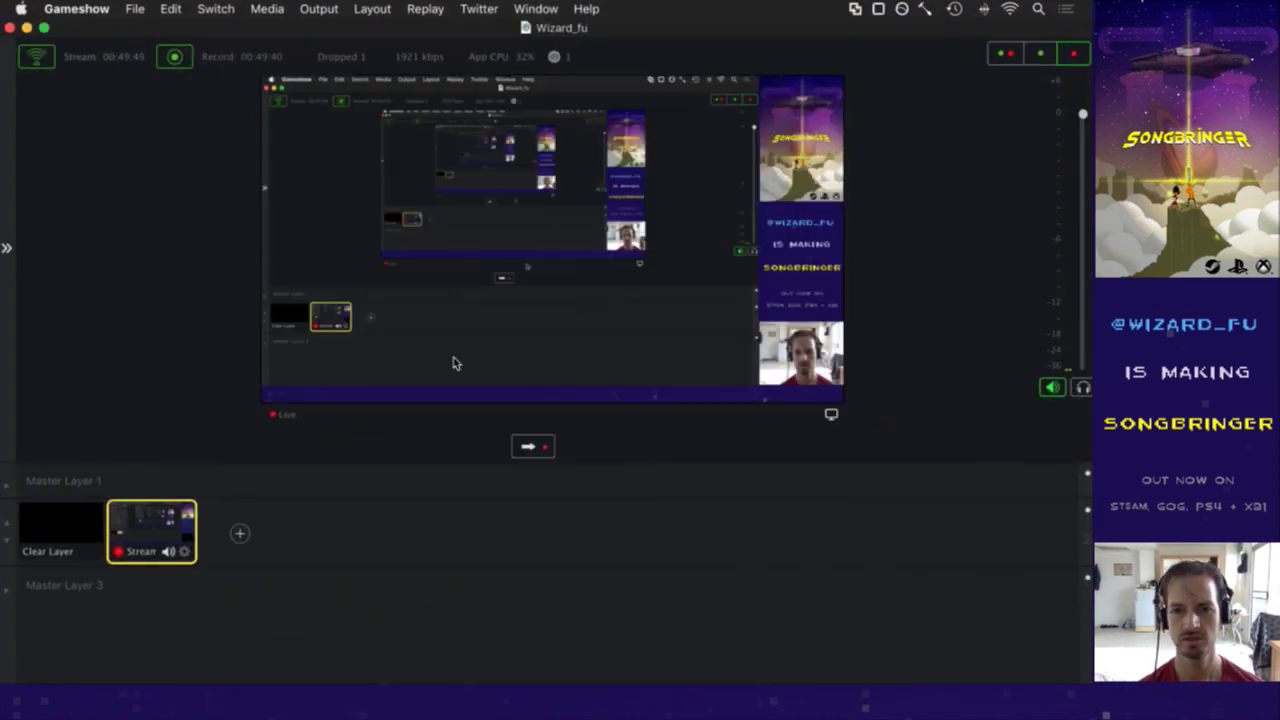